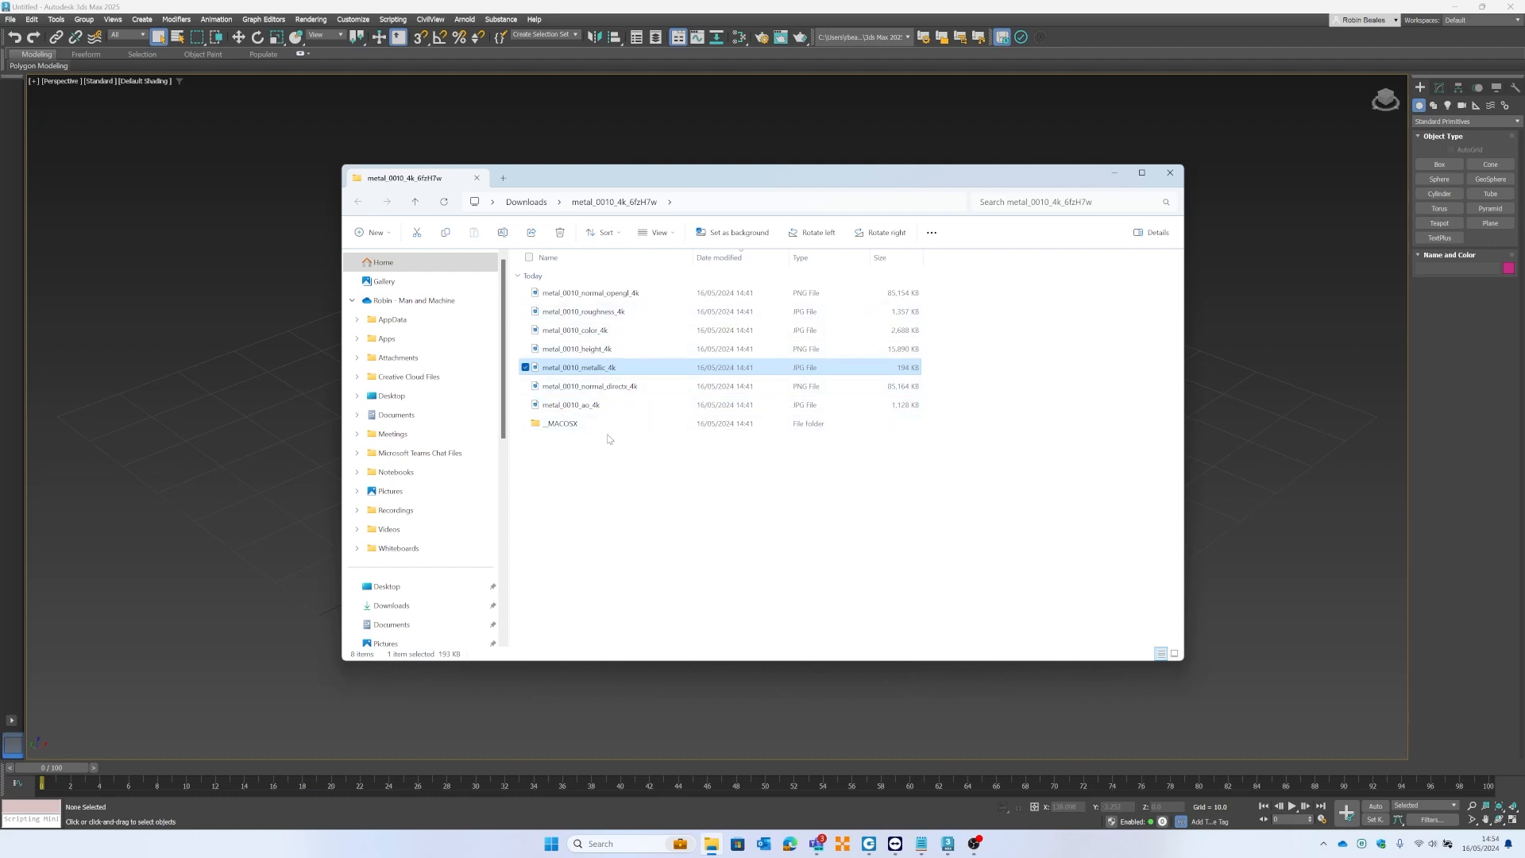
# Review the downloaded metal_0010 4k texture maps, including the OpenGL normal and roughness files, and switch to 3ds Max.
pyautogui.click(628, 293)
pyautogui.click(633, 316)
pyautogui.click(623, 349)
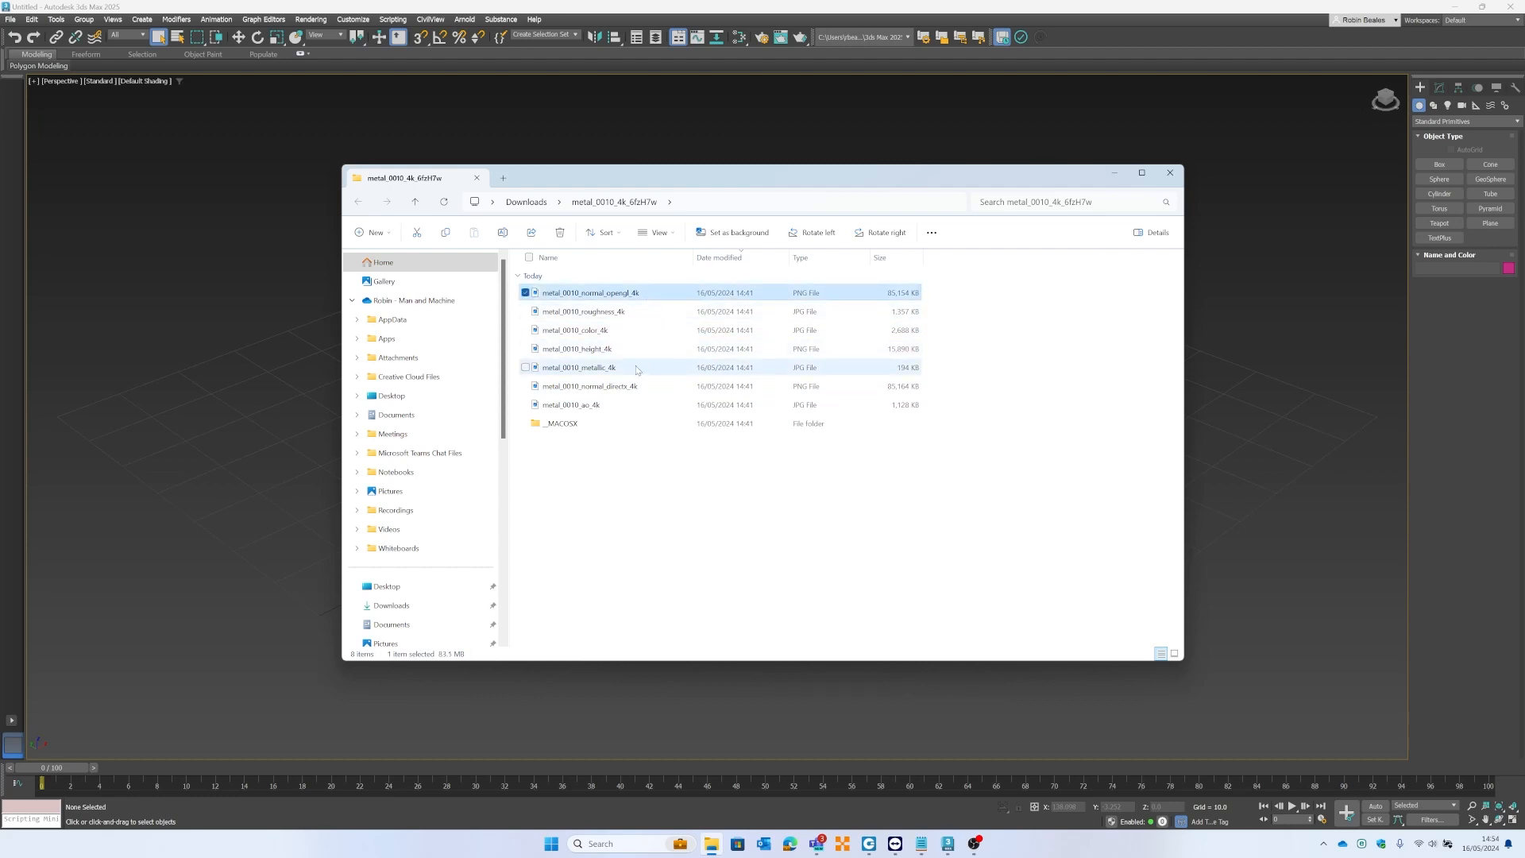
pyautogui.click(650, 312)
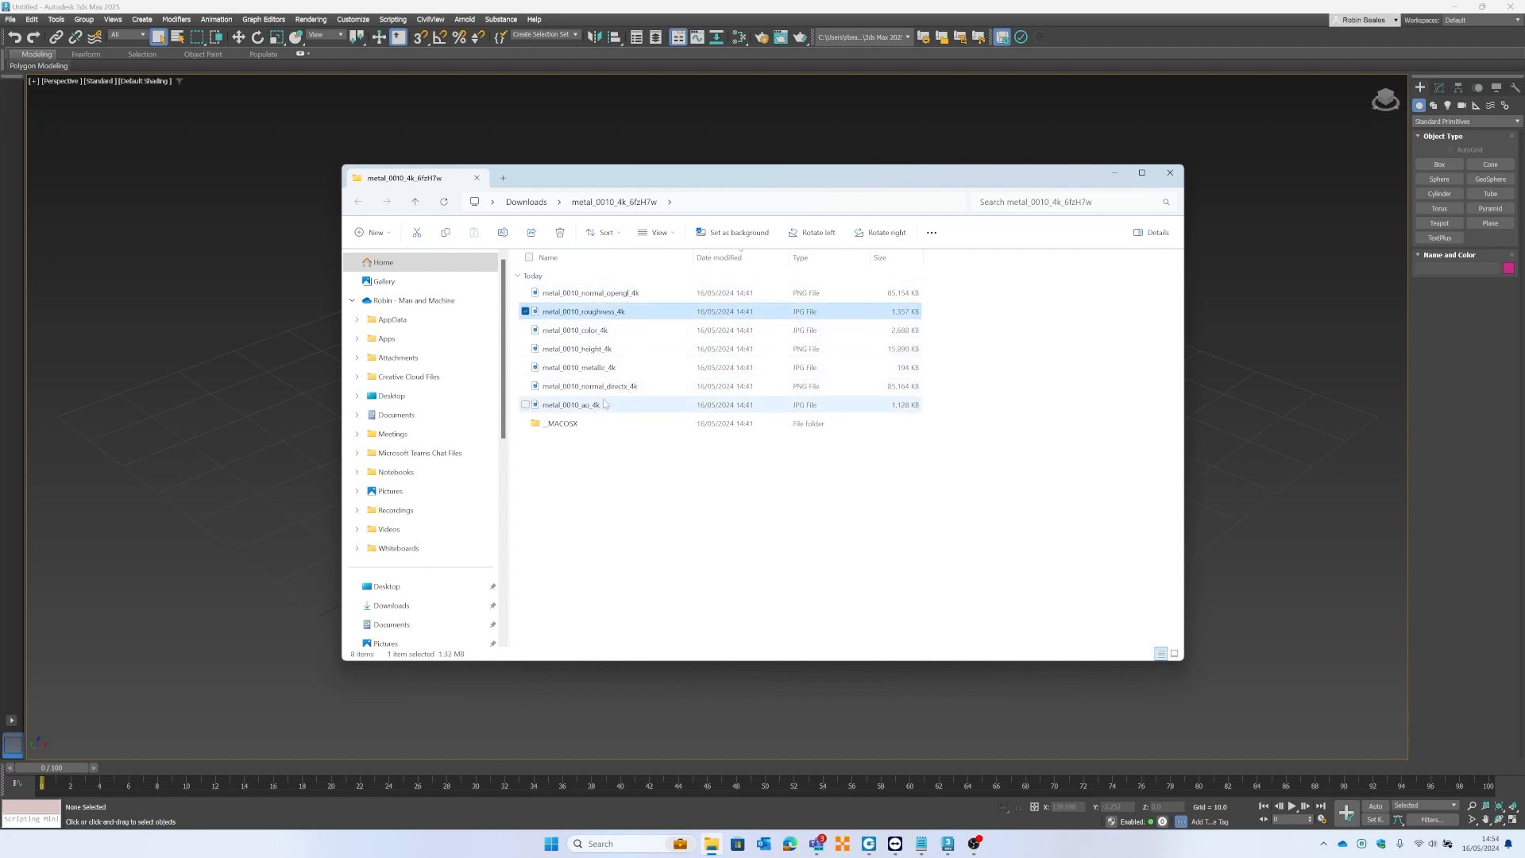
pyautogui.click(276, 274)
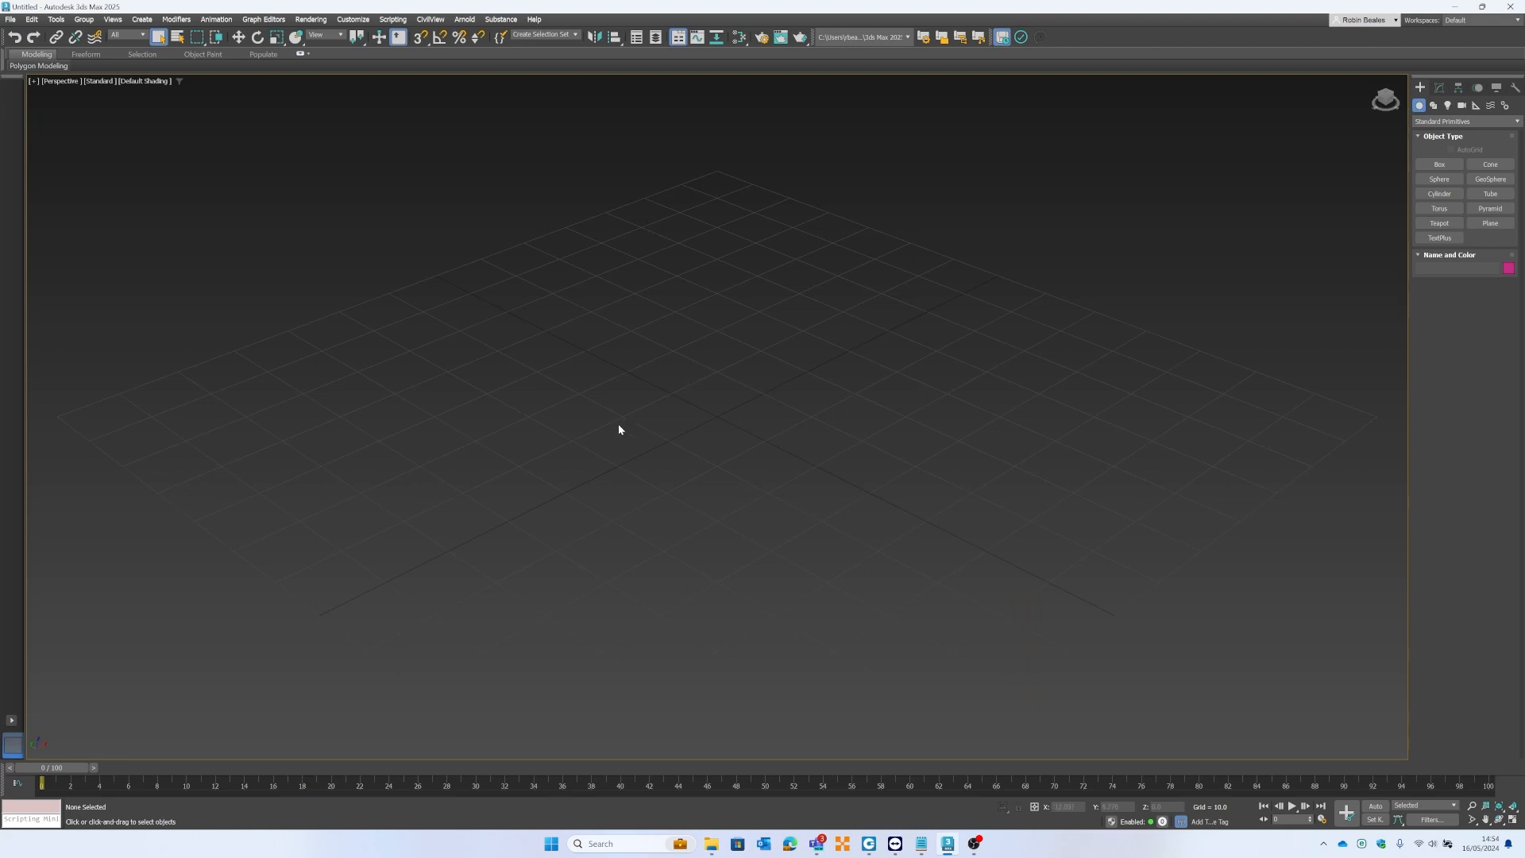
# Reset the scene to an empty default and confirm the reset.
pyautogui.scroll(-5, 699, 409)
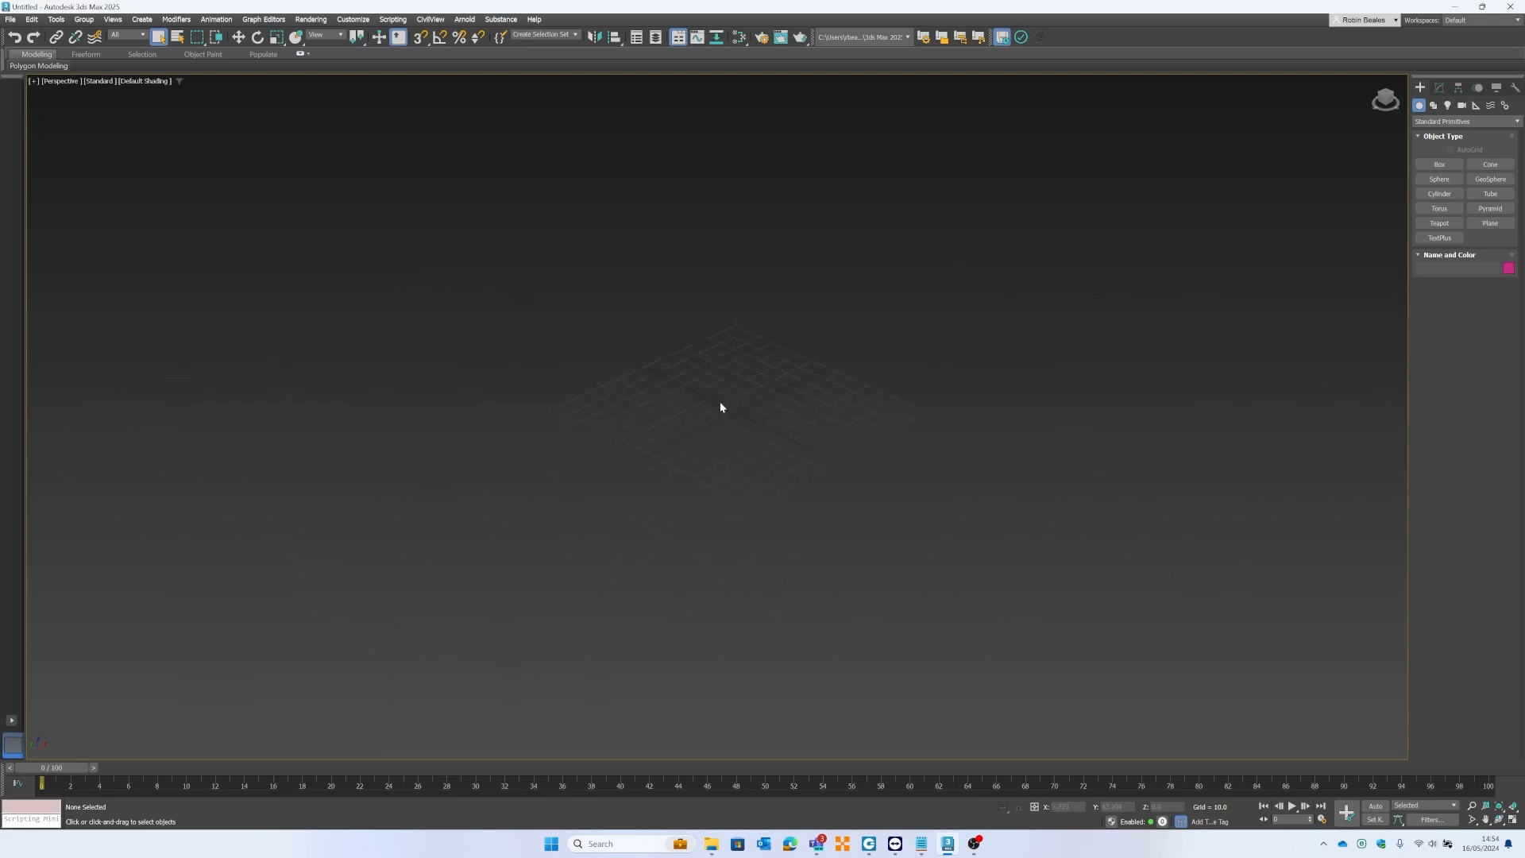
pyautogui.click(10, 19)
pyautogui.click(36, 46)
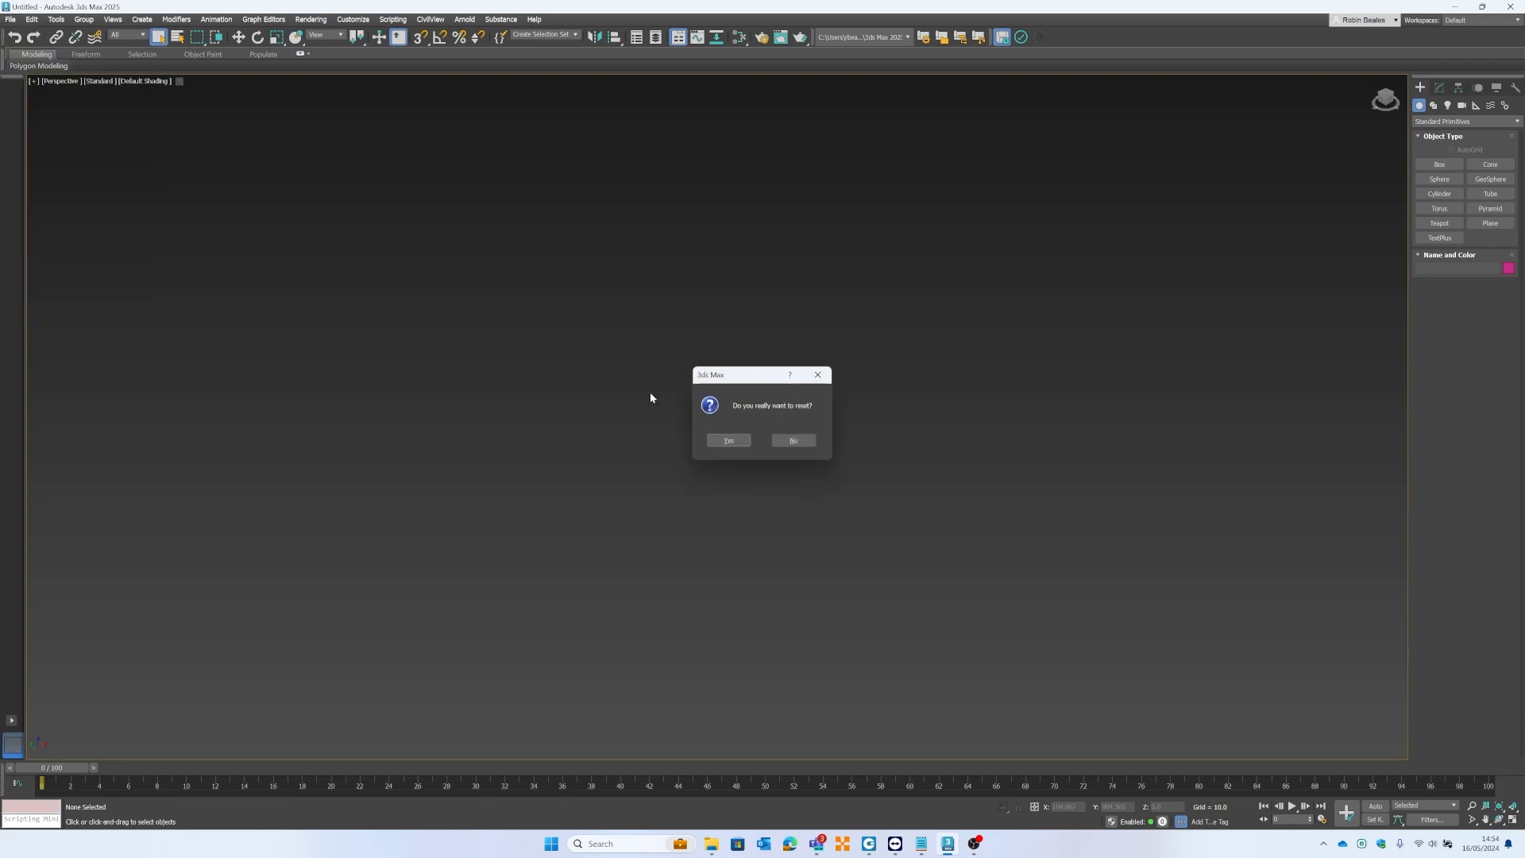
pyautogui.click(725, 442)
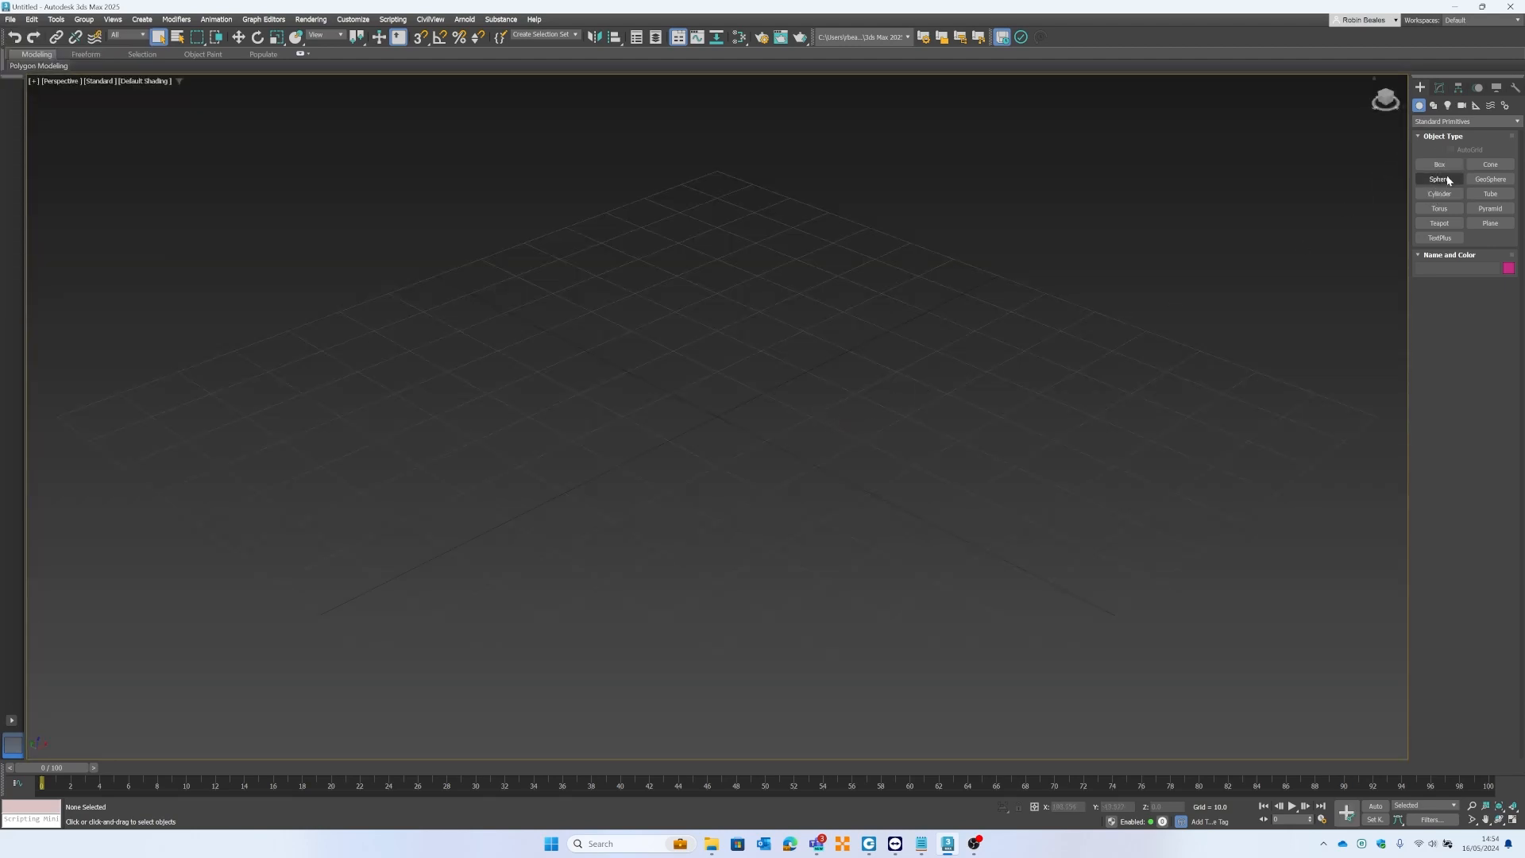
# Create a thin standard primitive box about 108 long, 79 wide and 1.8 high on the perspective grid.
pyautogui.click(1434, 106)
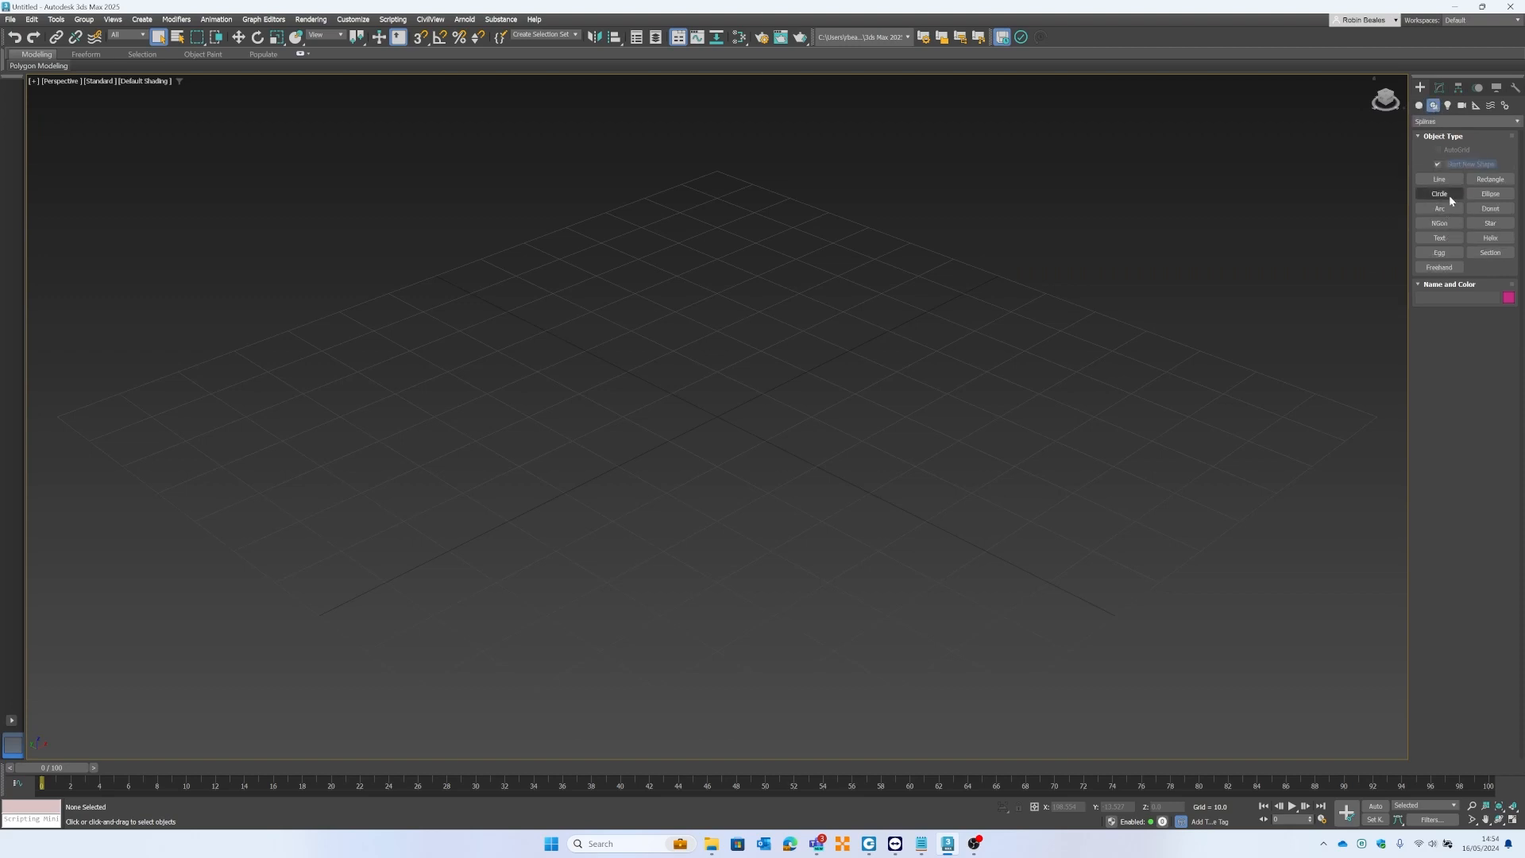
pyautogui.click(1421, 106)
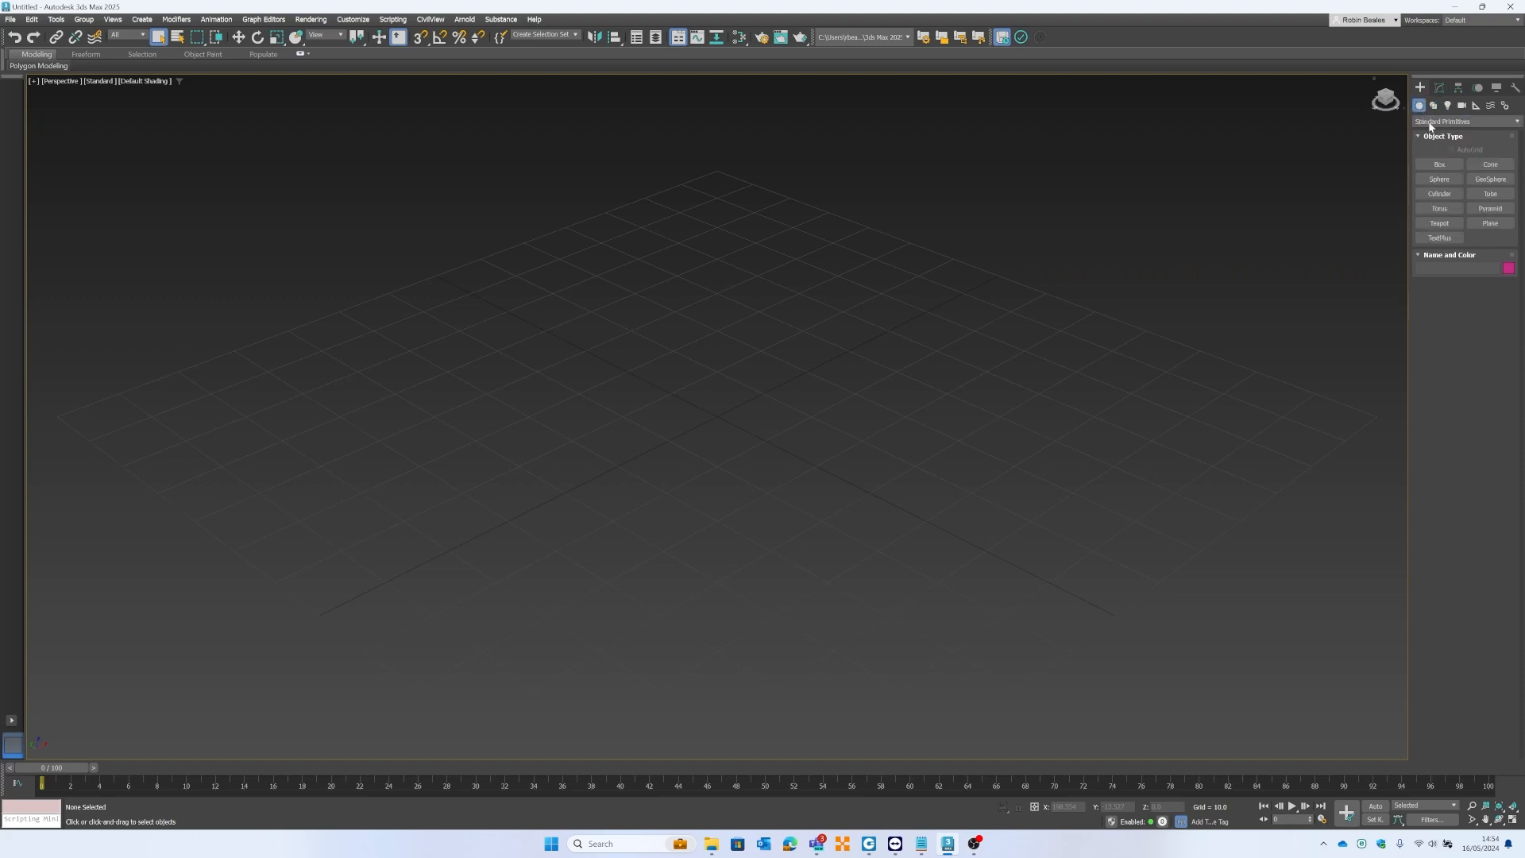
pyautogui.click(1440, 165)
pyautogui.moveTo(642, 236); pyautogui.dragTo(772, 700)
pyautogui.click(768, 689)
# Set the box's length to 100, width to 50 and height to 1.
pyautogui.click(1437, 88)
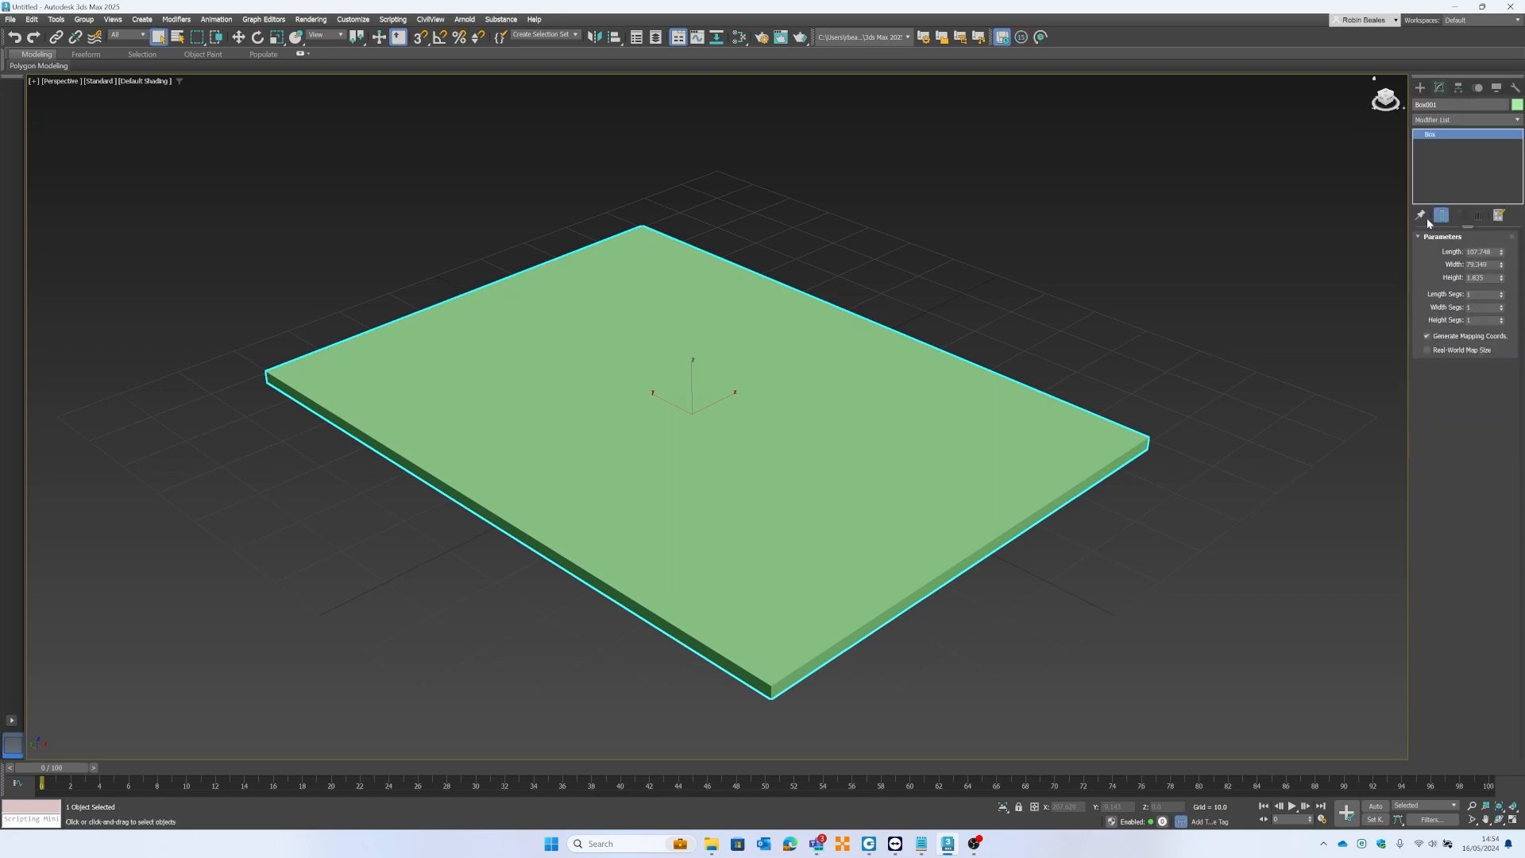
pyautogui.click(1479, 252)
pyautogui.write('100')
pyautogui.press('Tab')
pyautogui.write('50')
pyautogui.press('Tab')
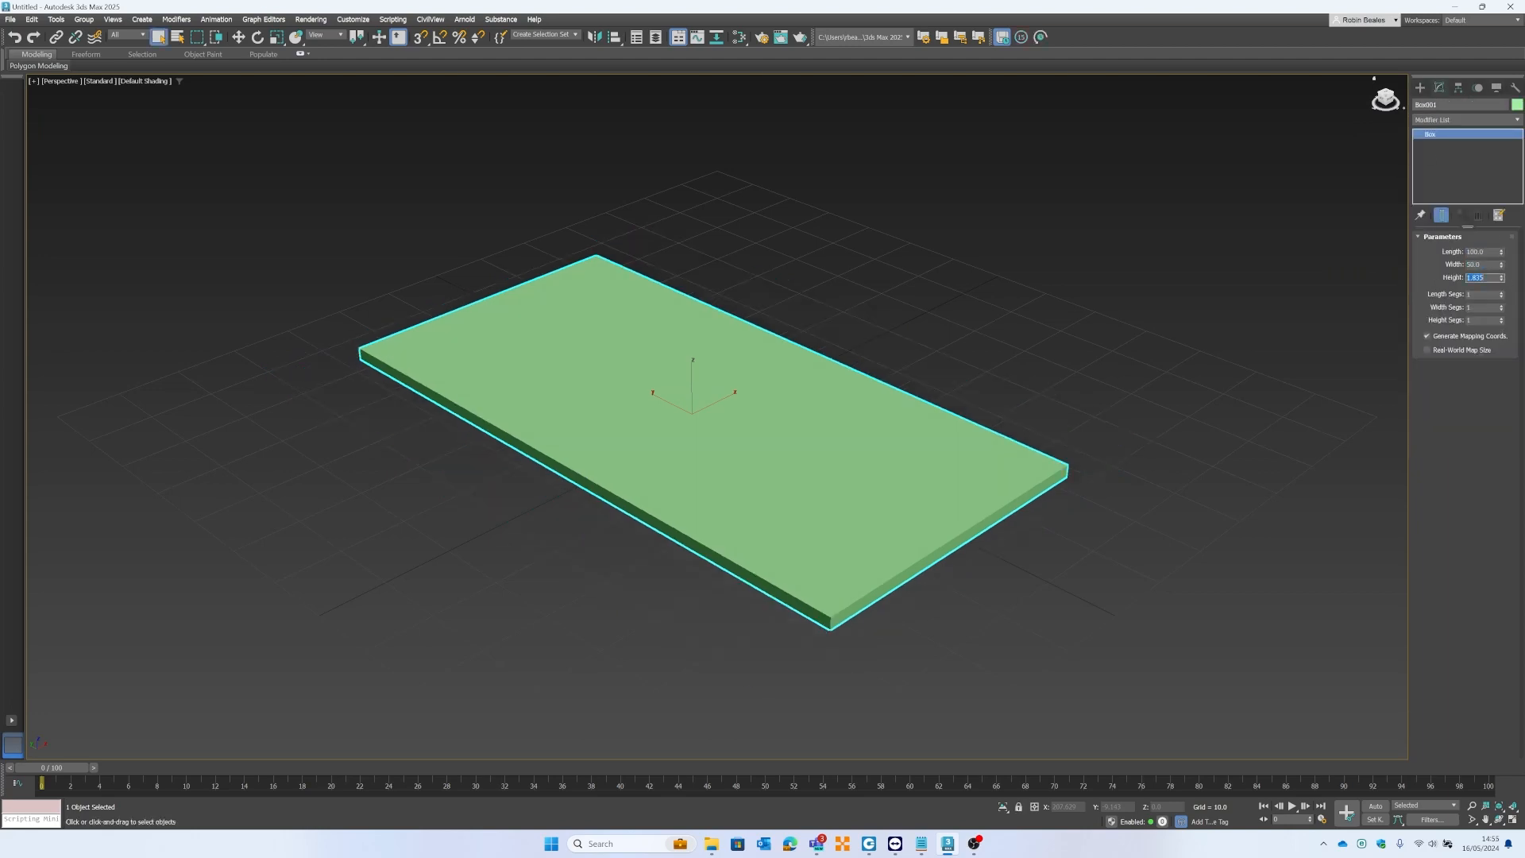
pyautogui.write('1')
pyautogui.press('Return')
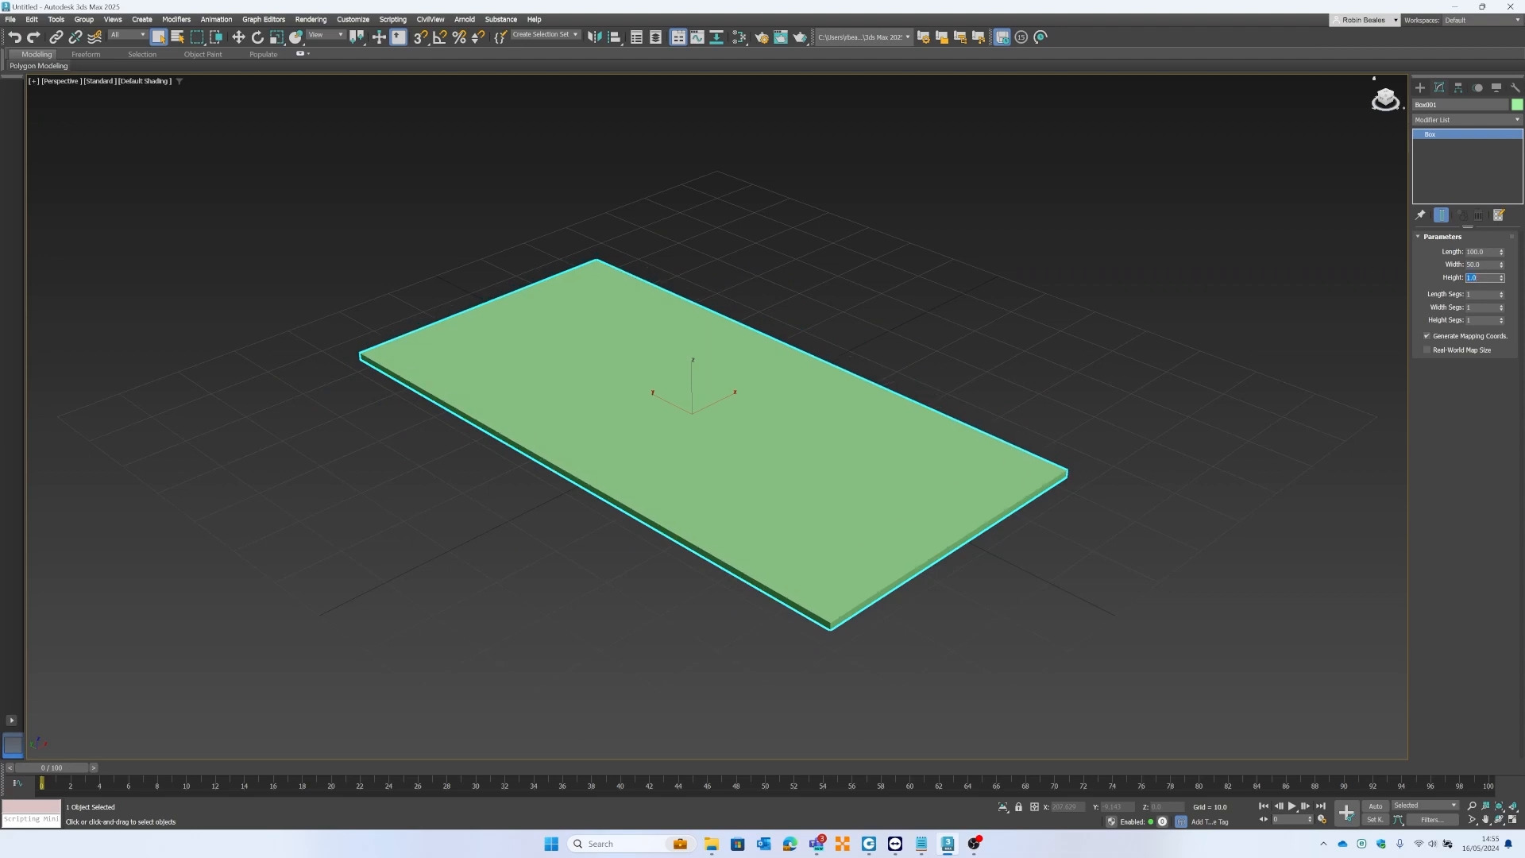
# Open the Slate Material Editor maximised and widen its material/map browser.
pyautogui.scroll(5, 805, 454)
pyautogui.scroll(-2, 798, 448)
pyautogui.moveTo(848, 437); pyautogui.dragTo(810, 402, button='middle')
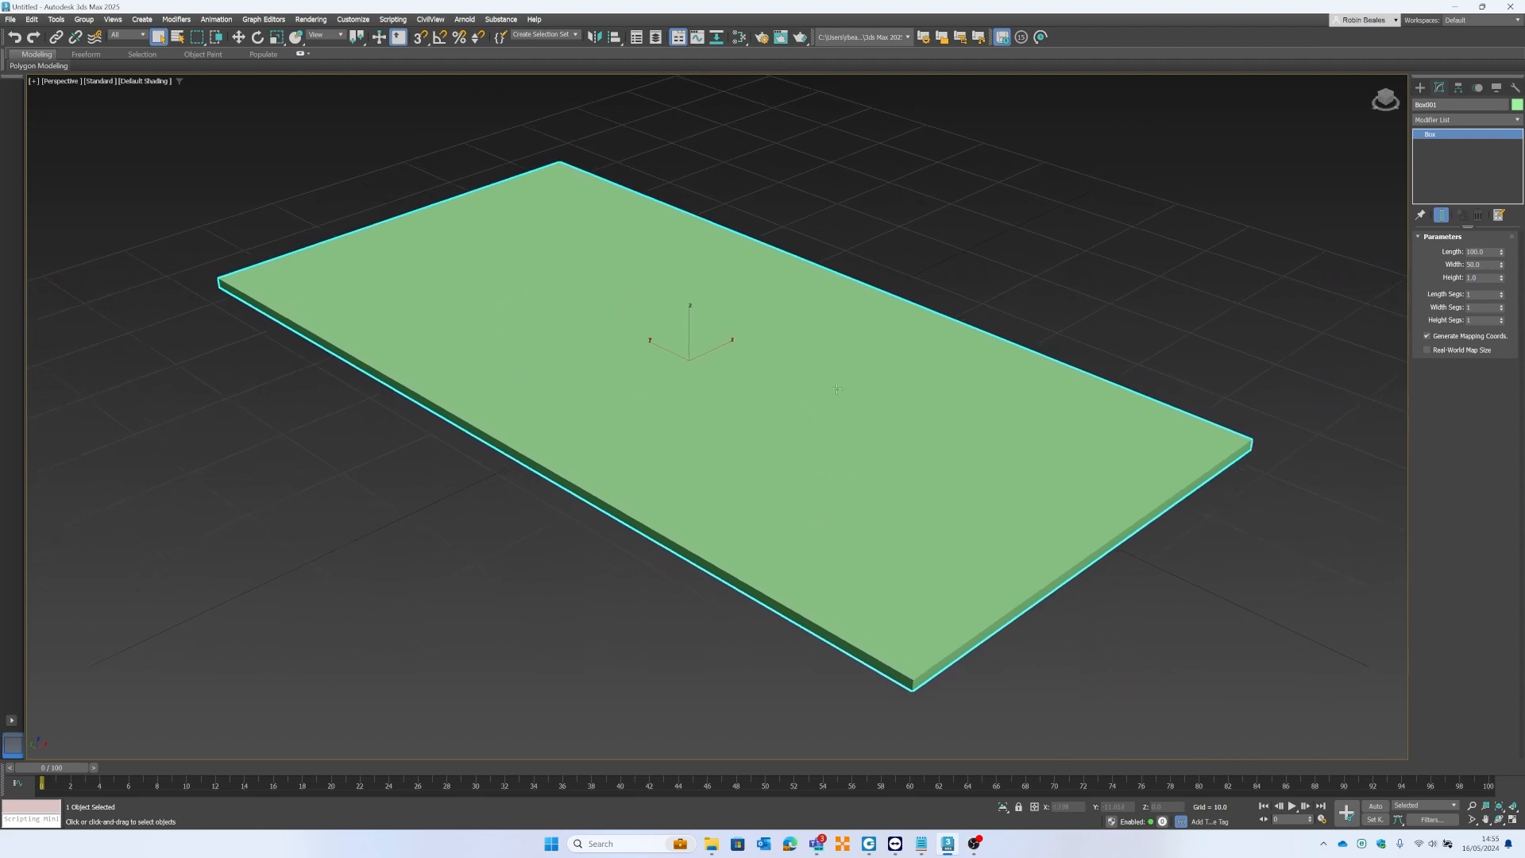
pyautogui.moveTo(1037, 459); pyautogui.dragTo(983, 417, button='middle')
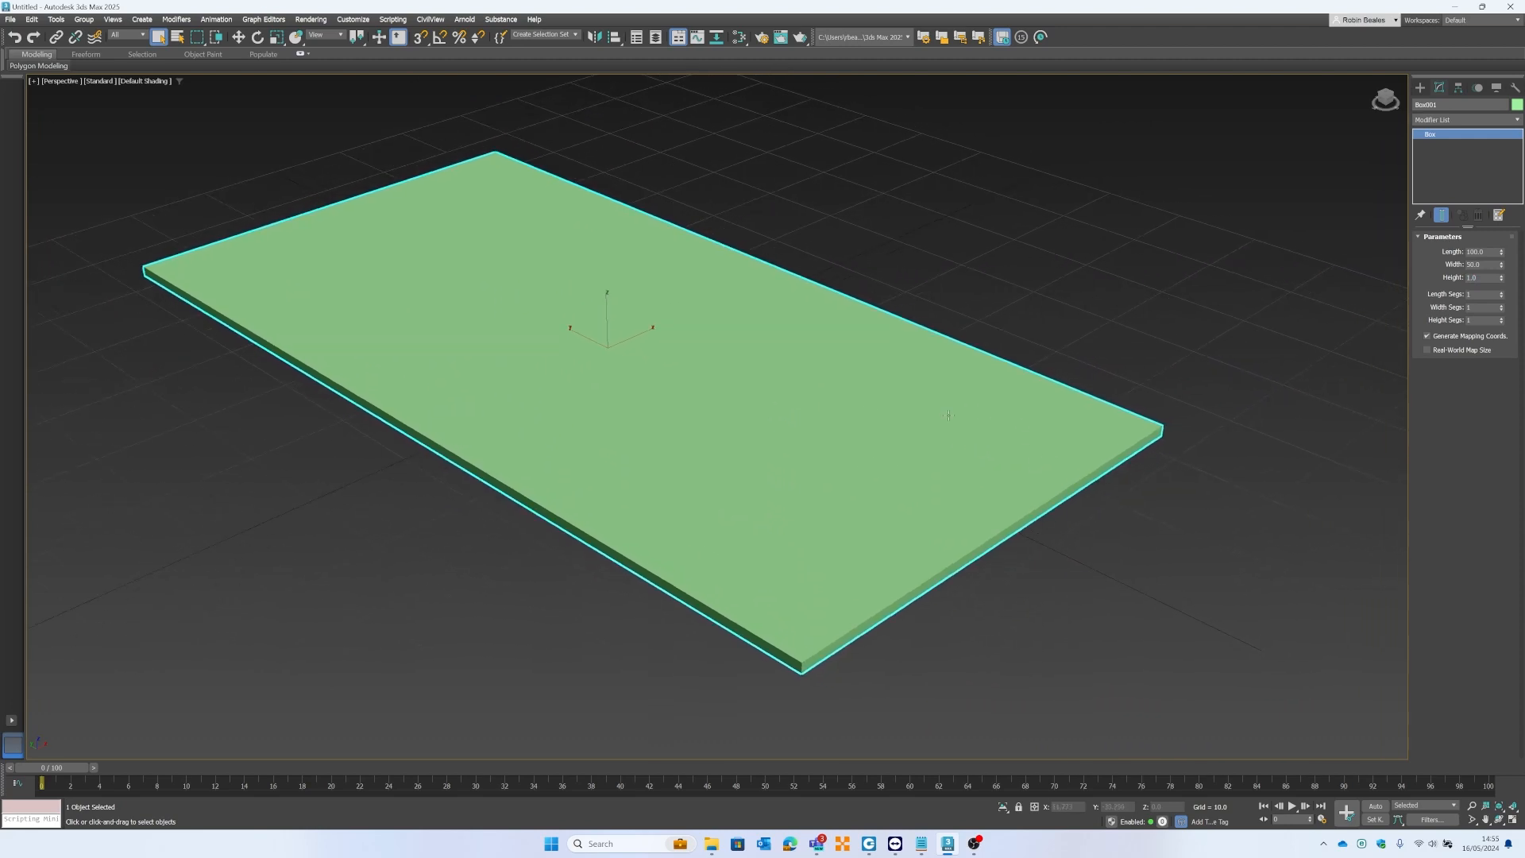
pyautogui.moveTo(523, 309); pyautogui.dragTo(694, 375, button='middle')
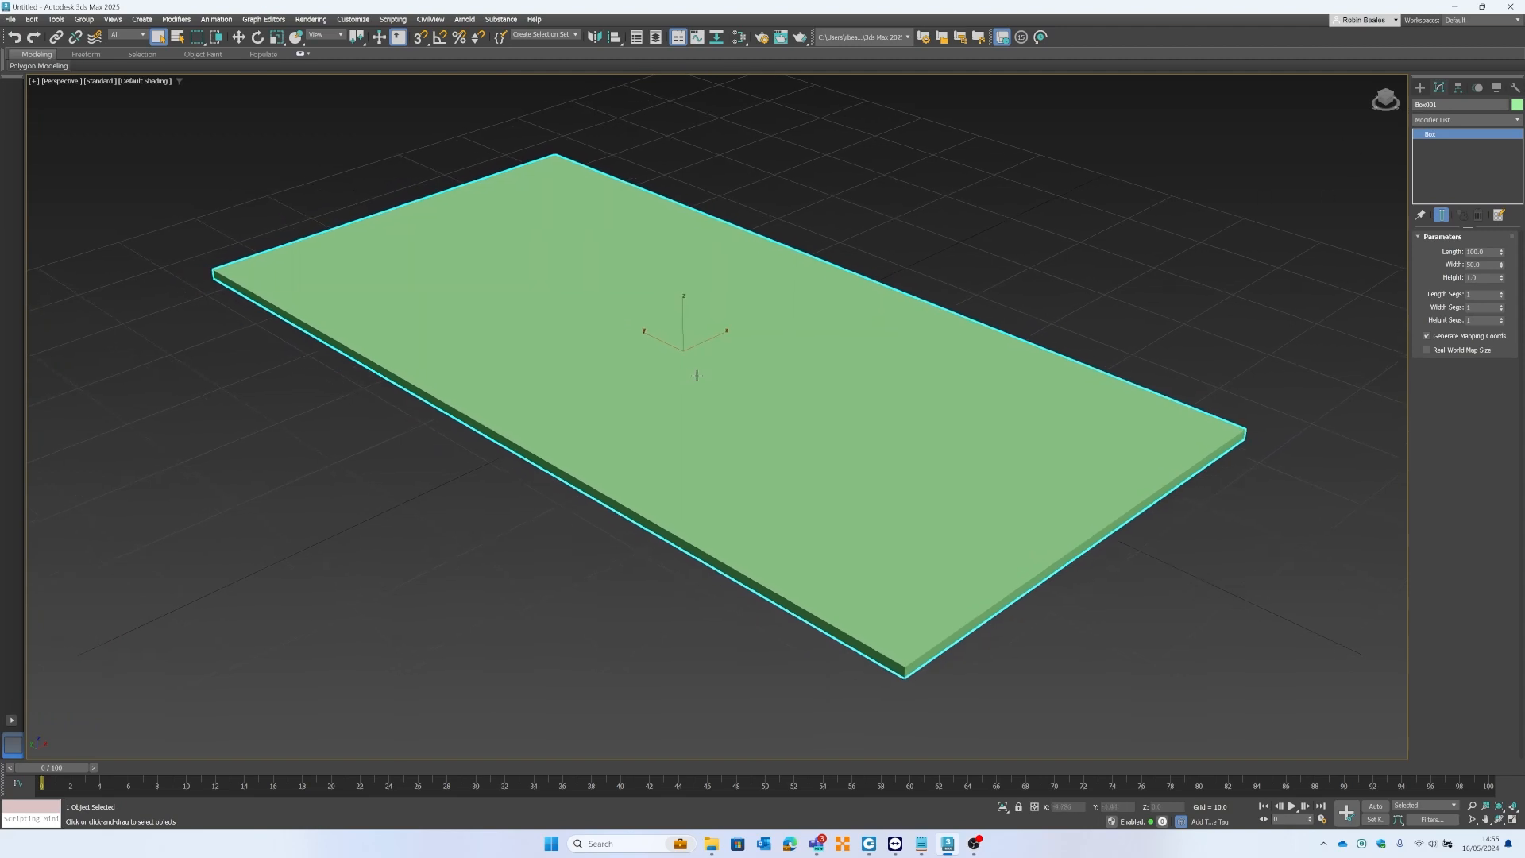
pyautogui.press('m')
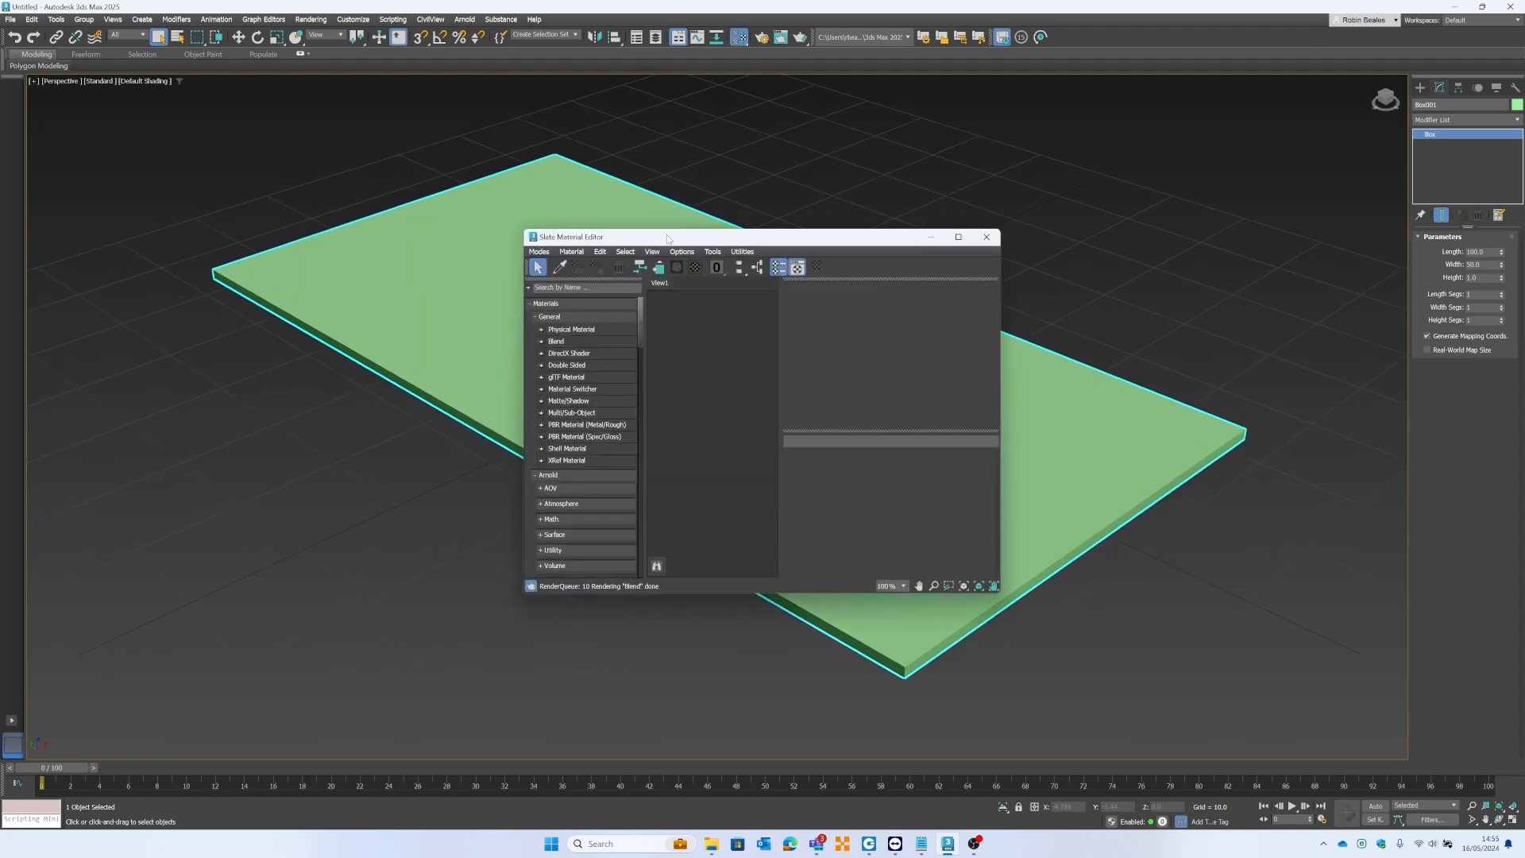
pyautogui.doubleClick(667, 238)
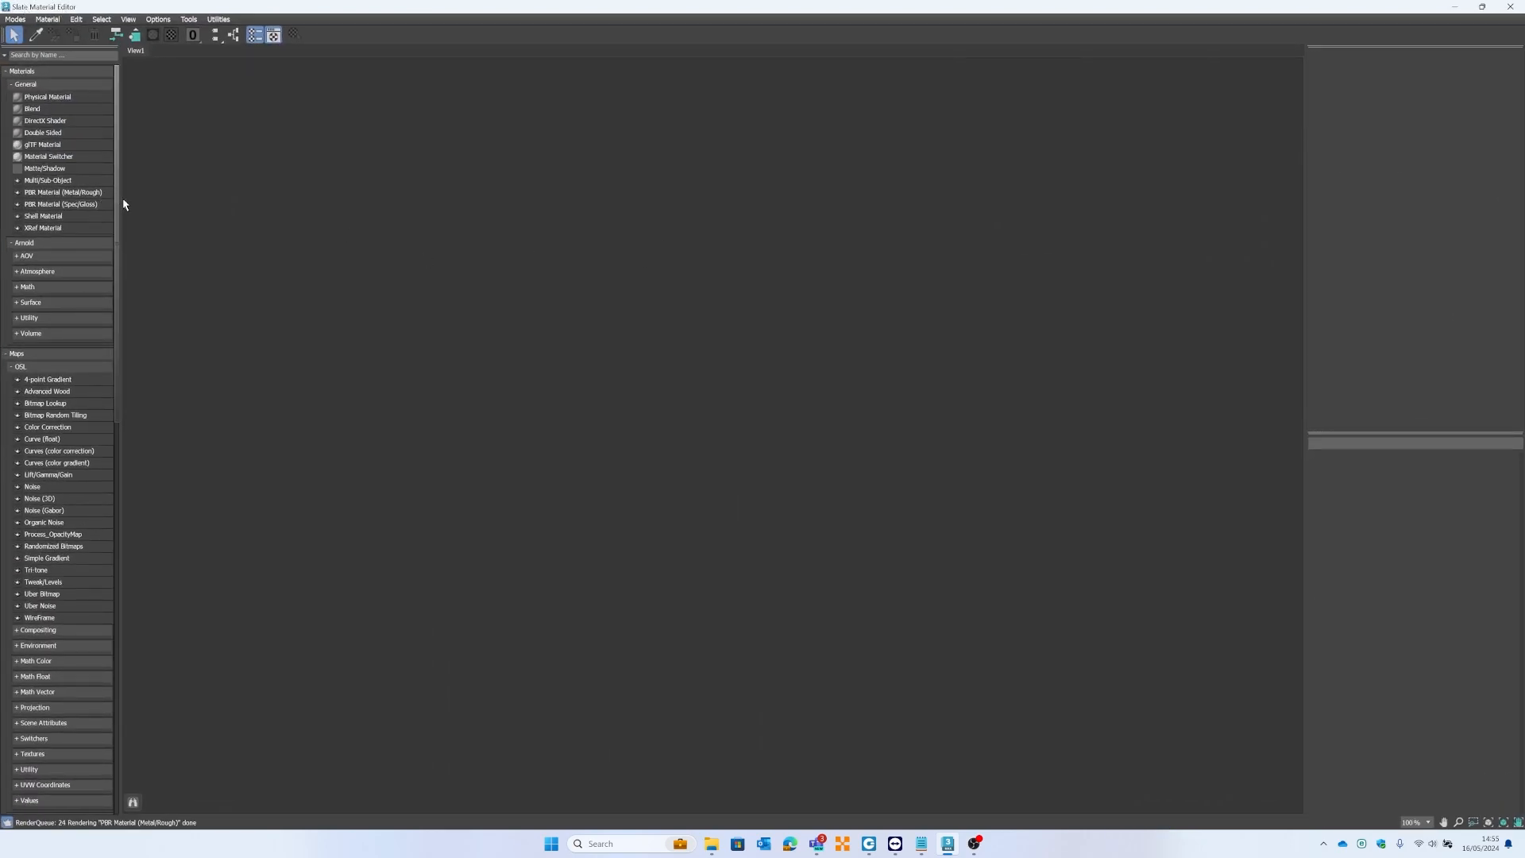
pyautogui.moveTo(119, 242); pyautogui.dragTo(169, 240)
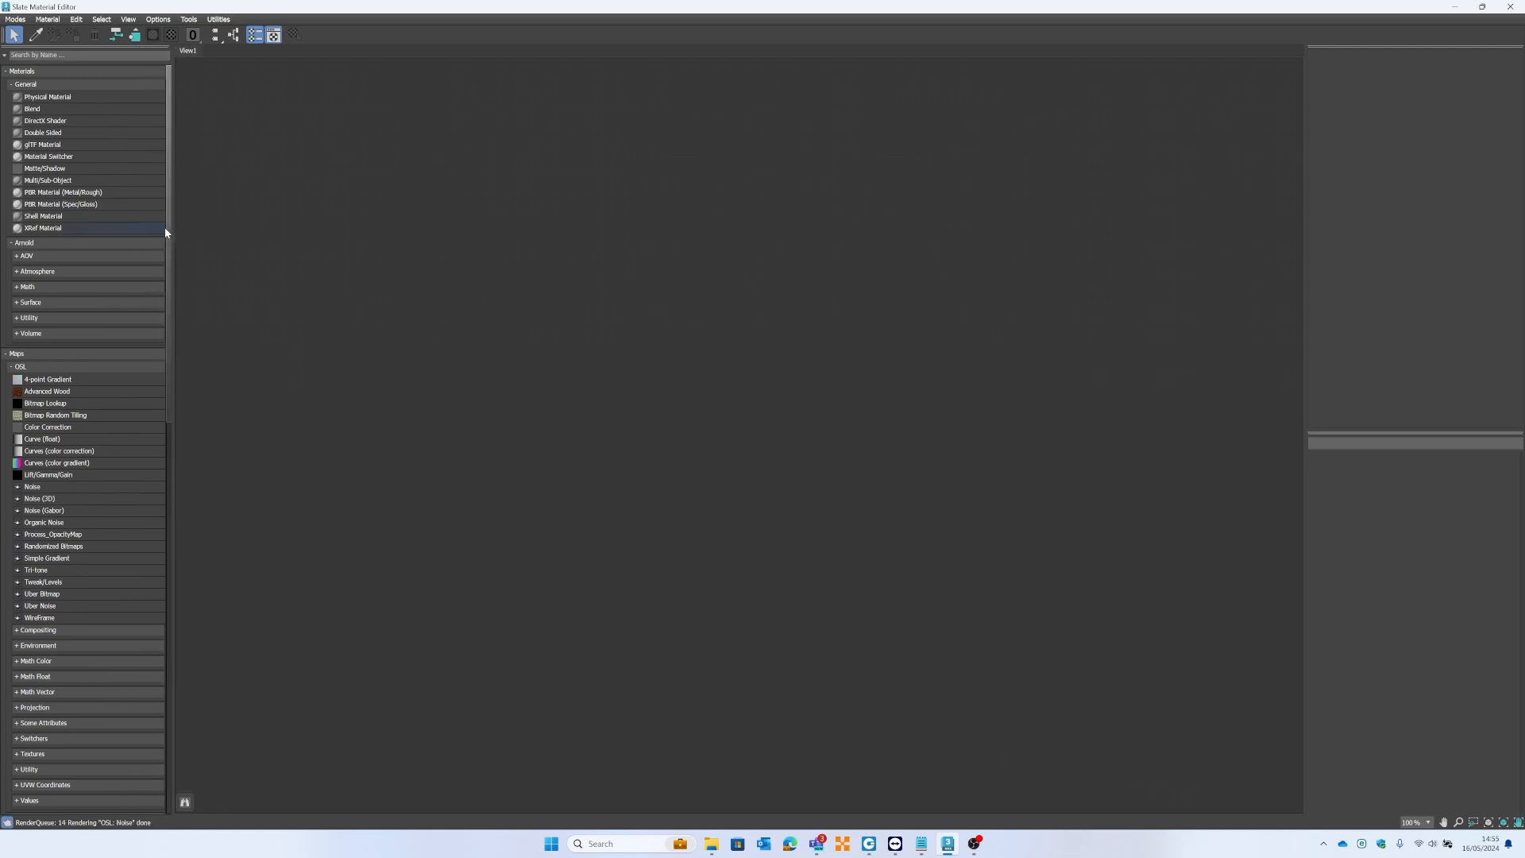
# Switch to the Compact Material Editor and return to the Slate Material Editor.
pyautogui.click(16, 21)
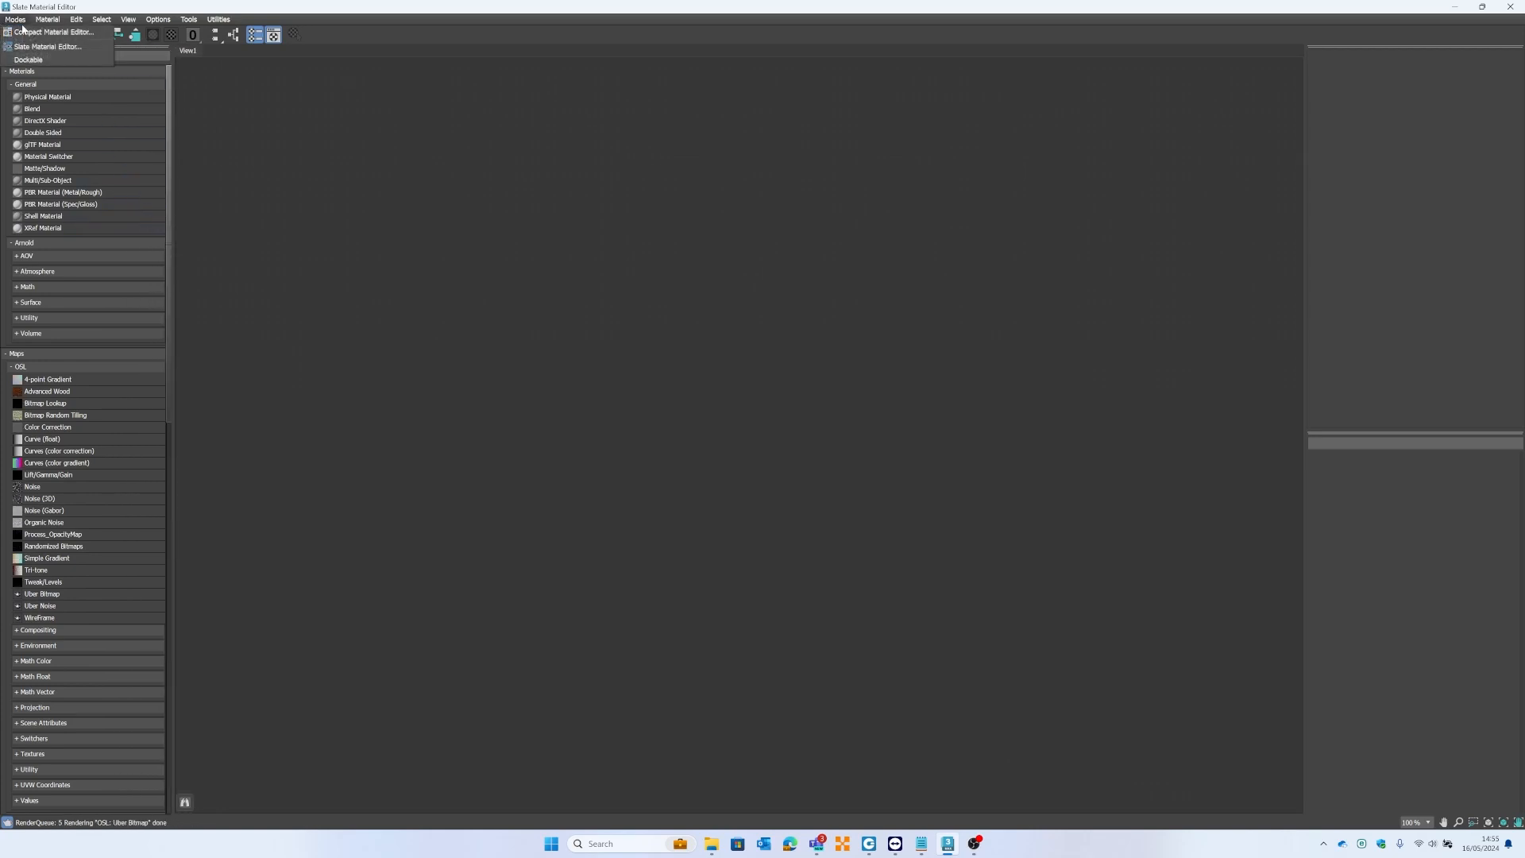
pyautogui.click(52, 32)
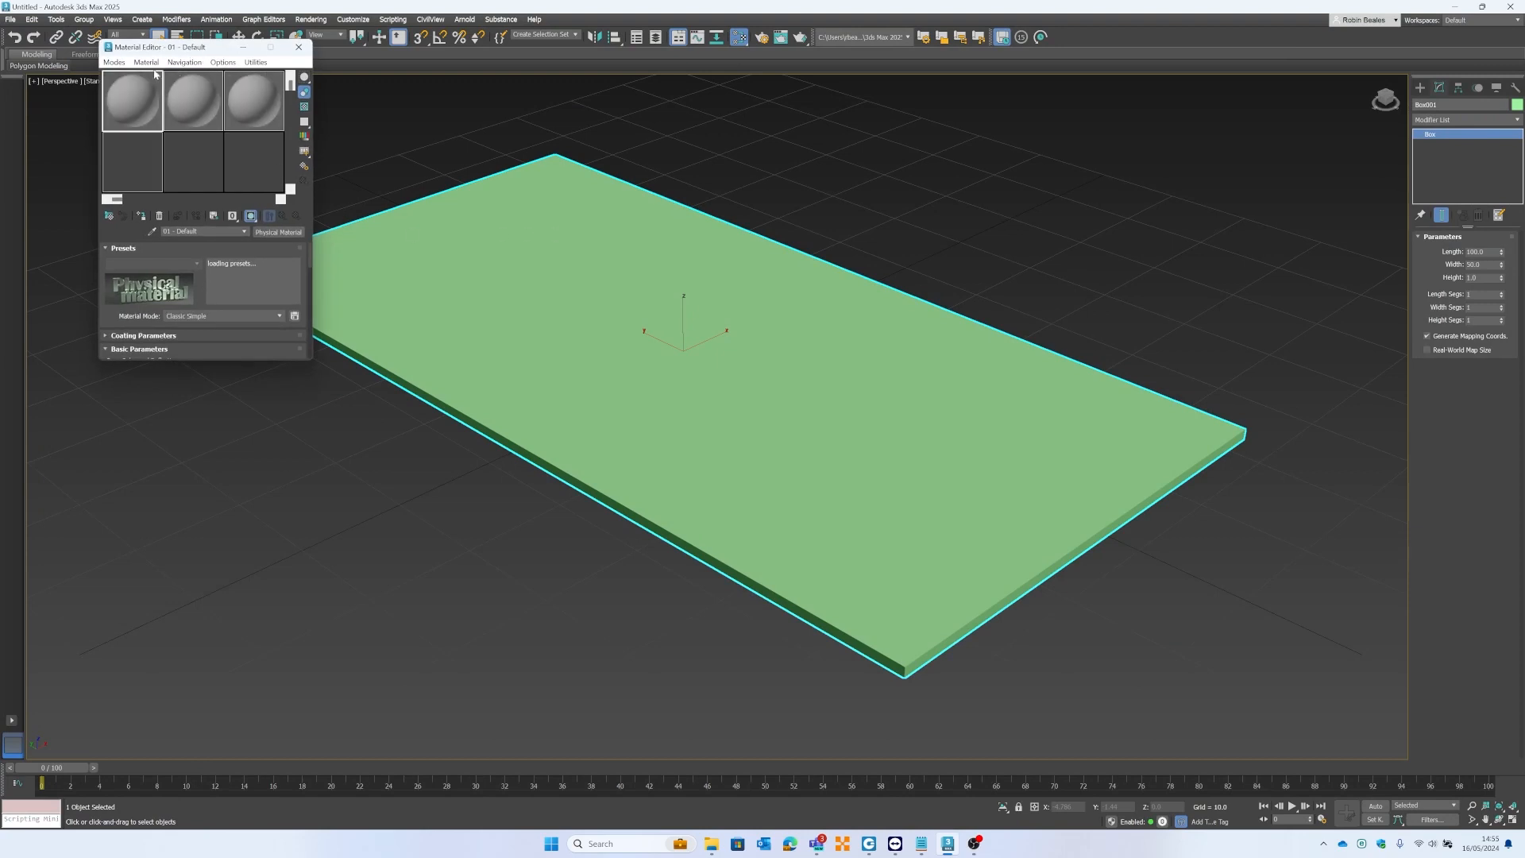
pyautogui.click(114, 62)
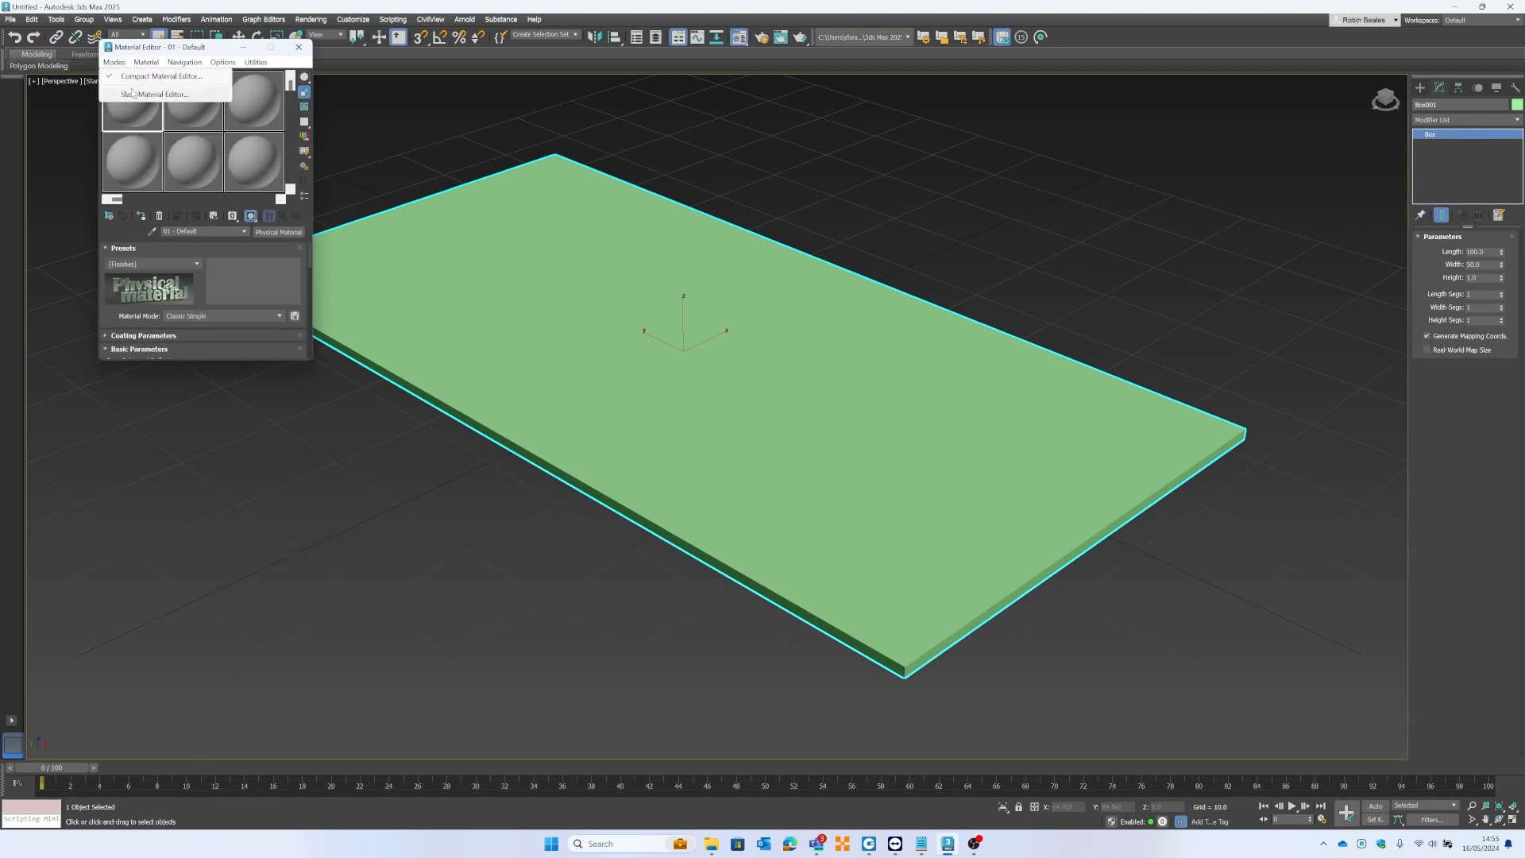
pyautogui.click(132, 84)
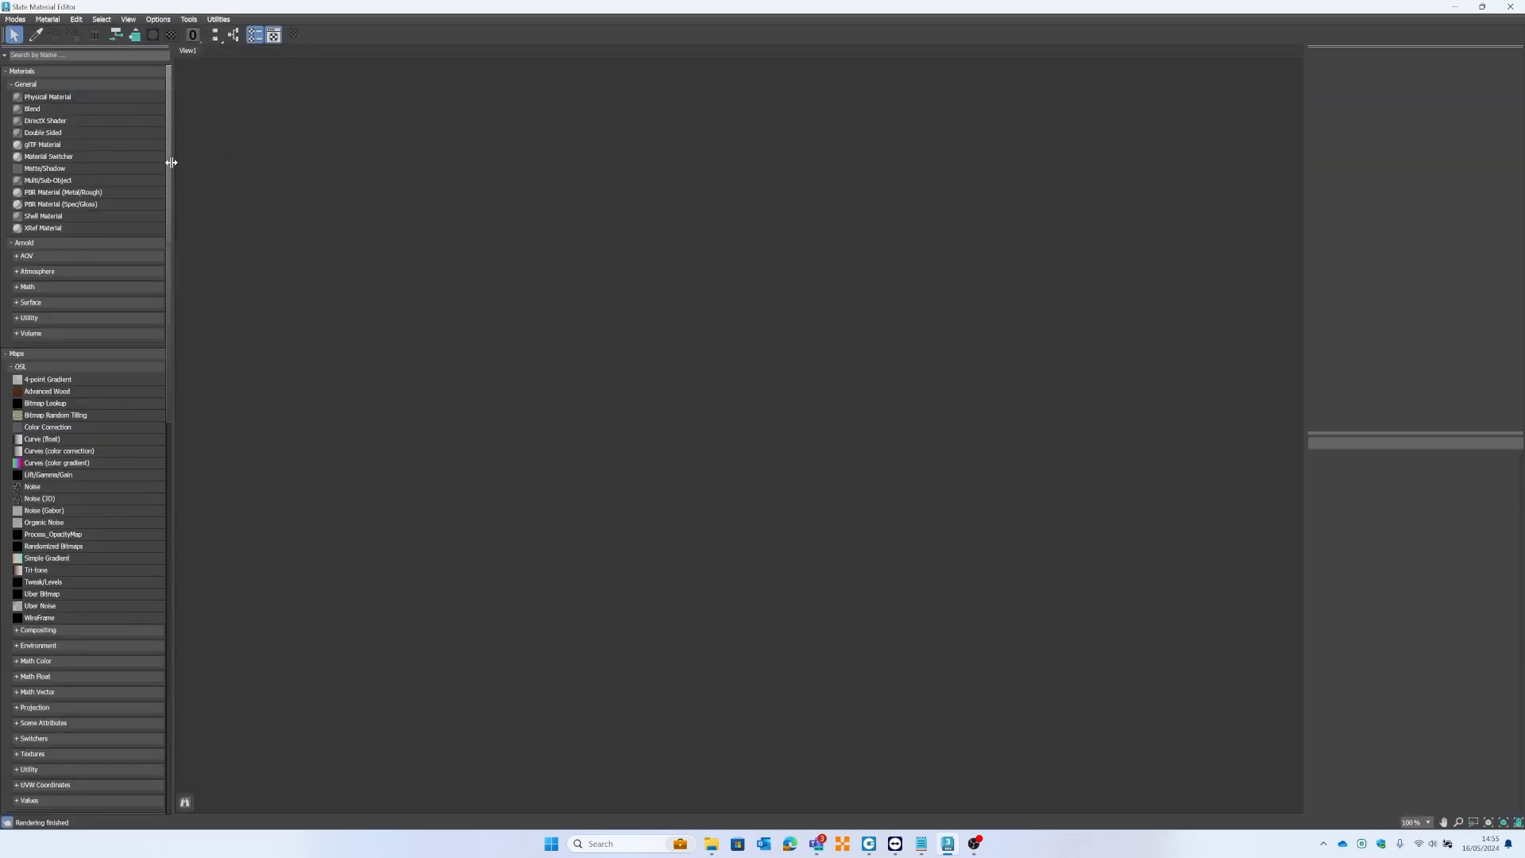
# Restore the material editor to a floating window and choose Arnold as the renderer in Render Setup.
pyautogui.moveTo(168, 163); pyautogui.dragTo(185, 159)
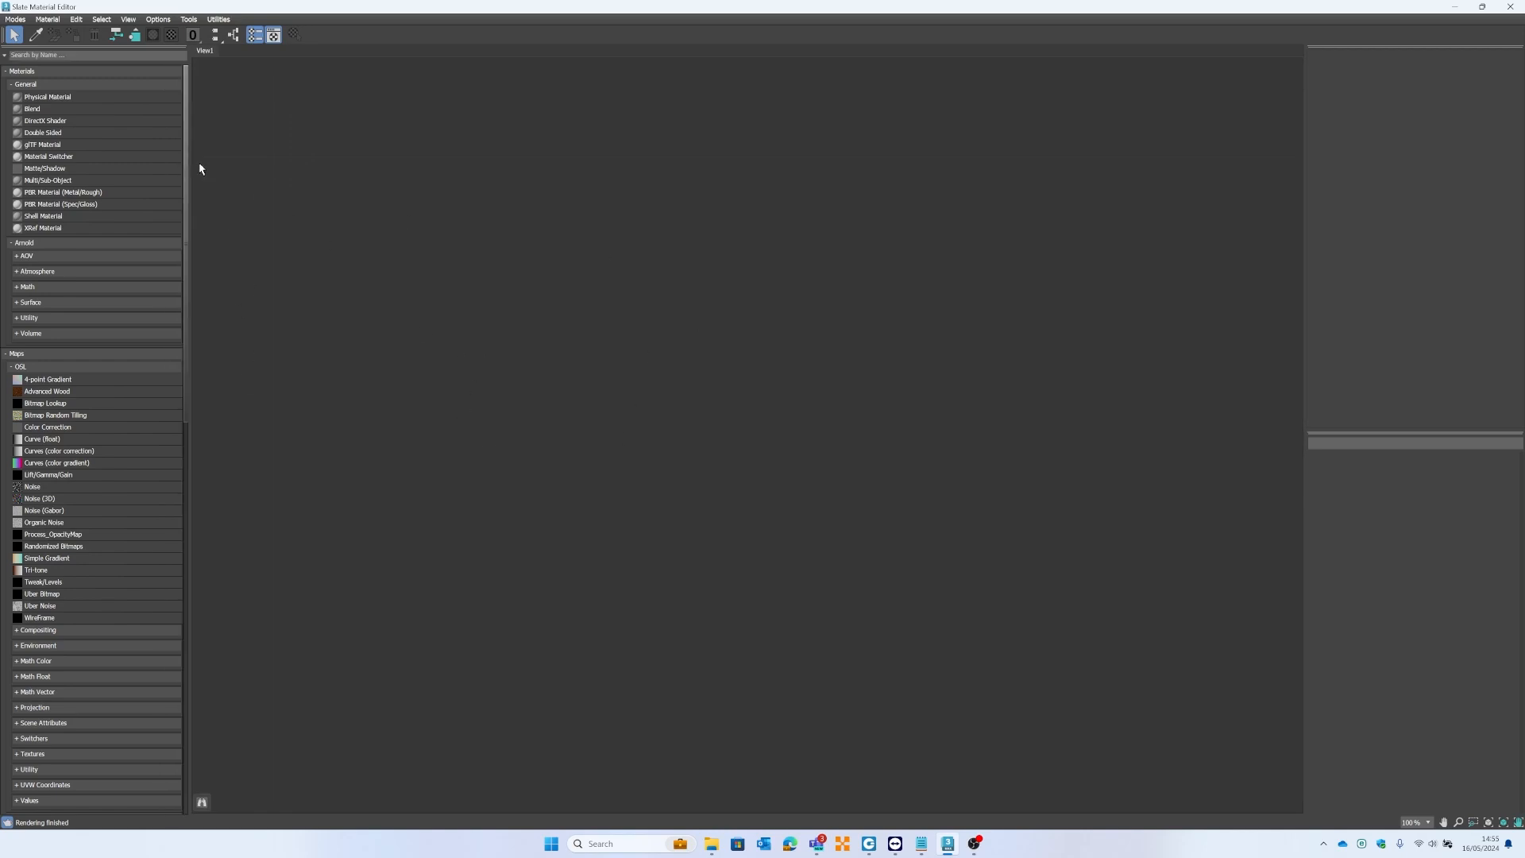
pyautogui.moveTo(147, 7); pyautogui.dragTo(276, 254)
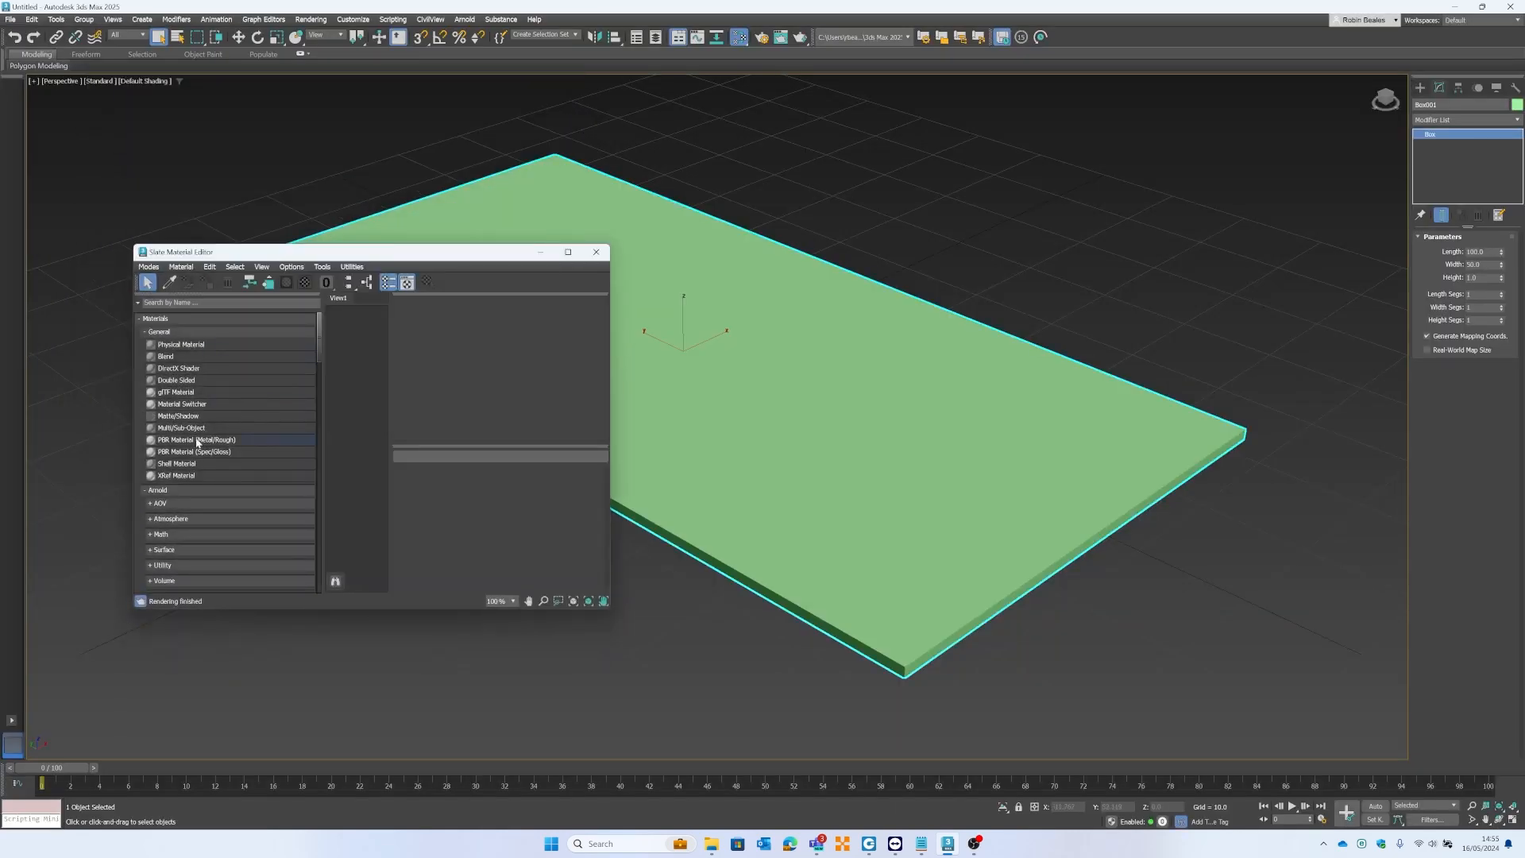
pyautogui.click(760, 40)
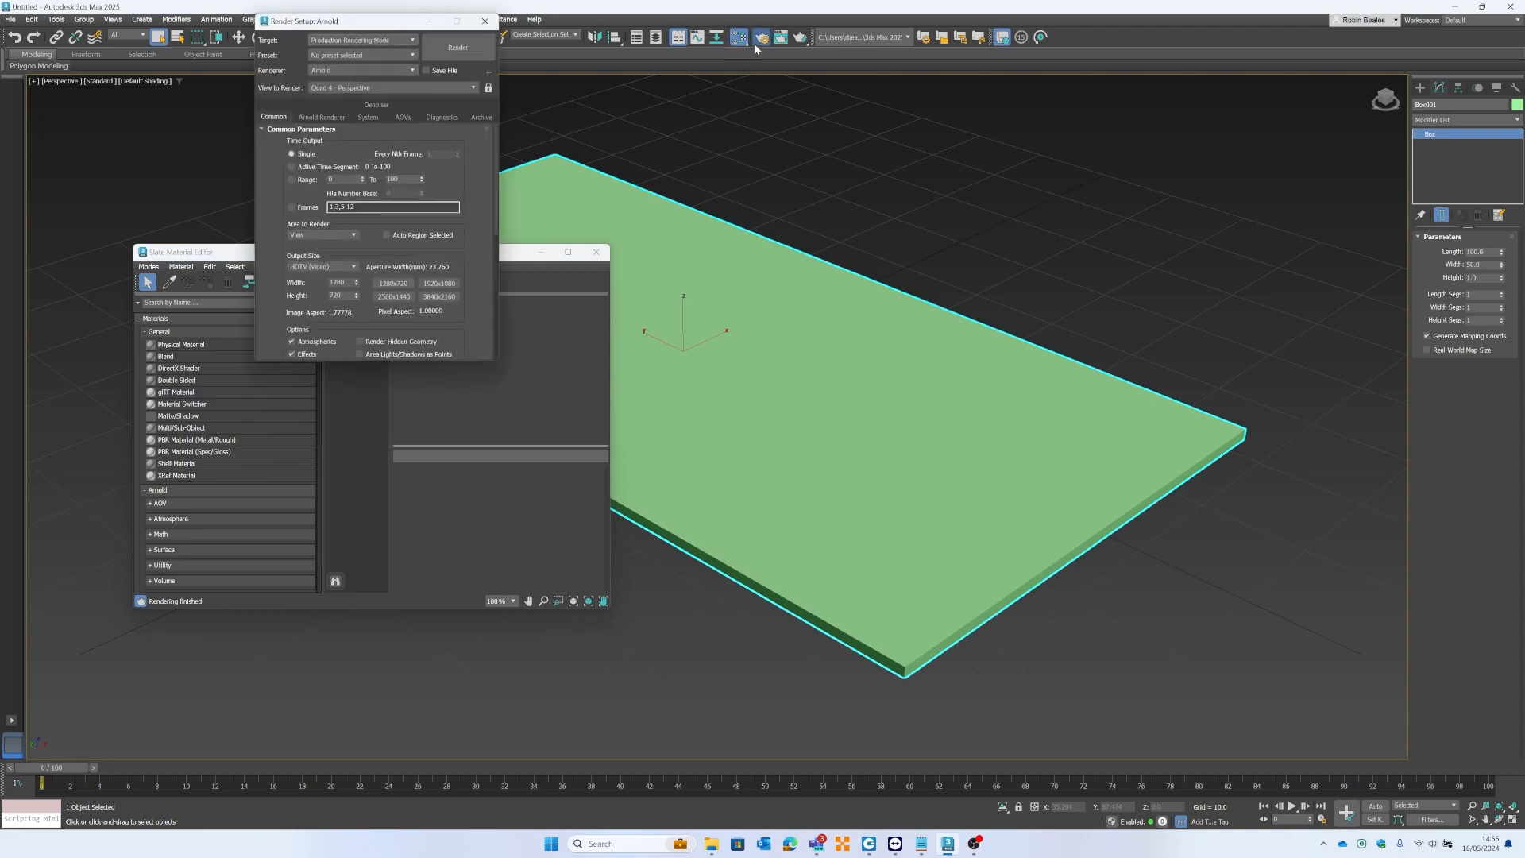
pyautogui.moveTo(365, 29); pyautogui.dragTo(879, 134)
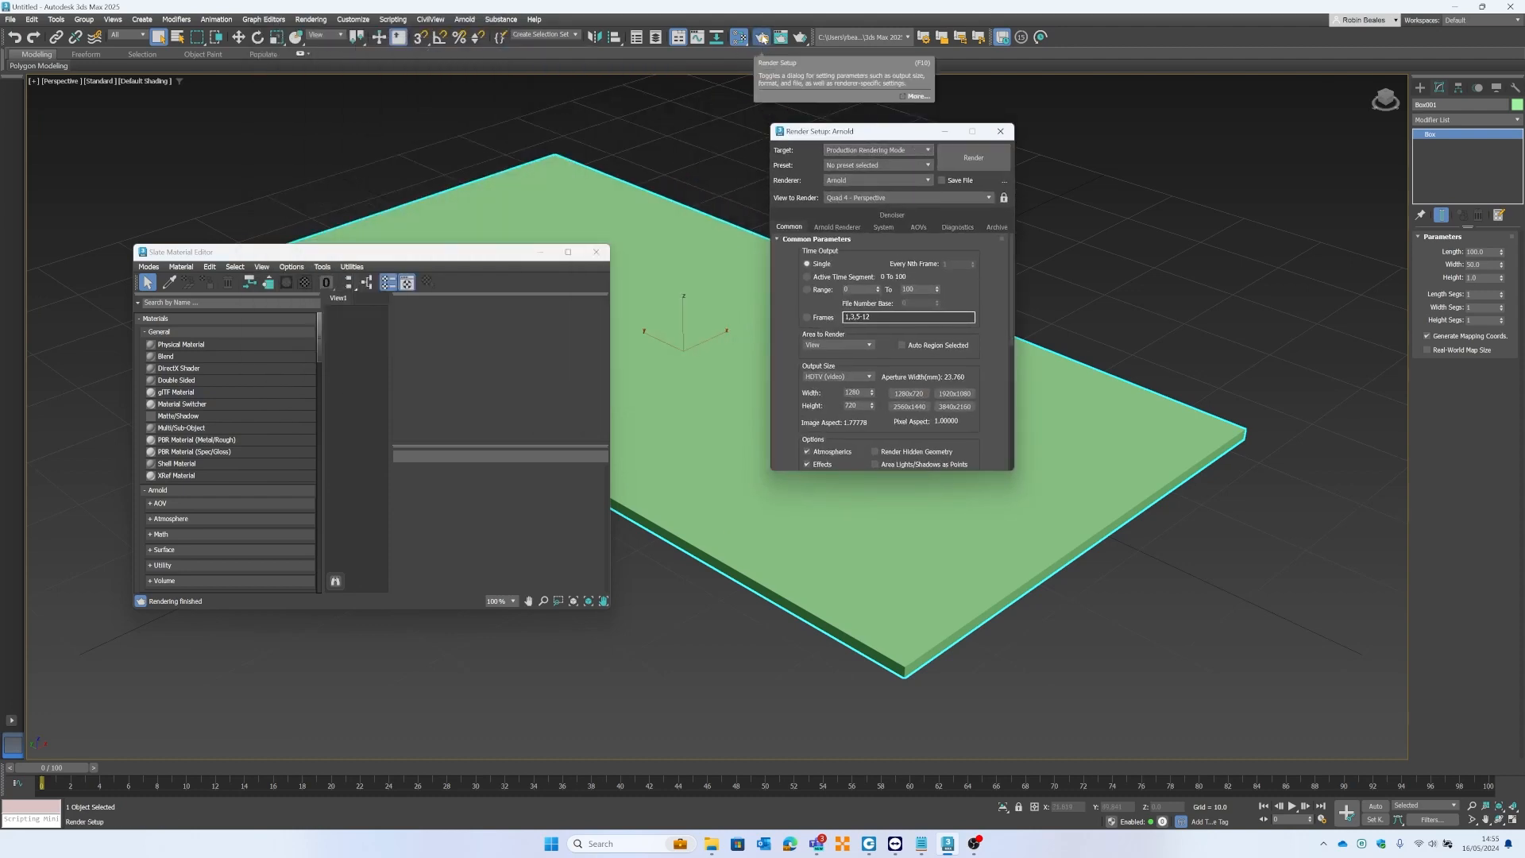
pyautogui.click(836, 182)
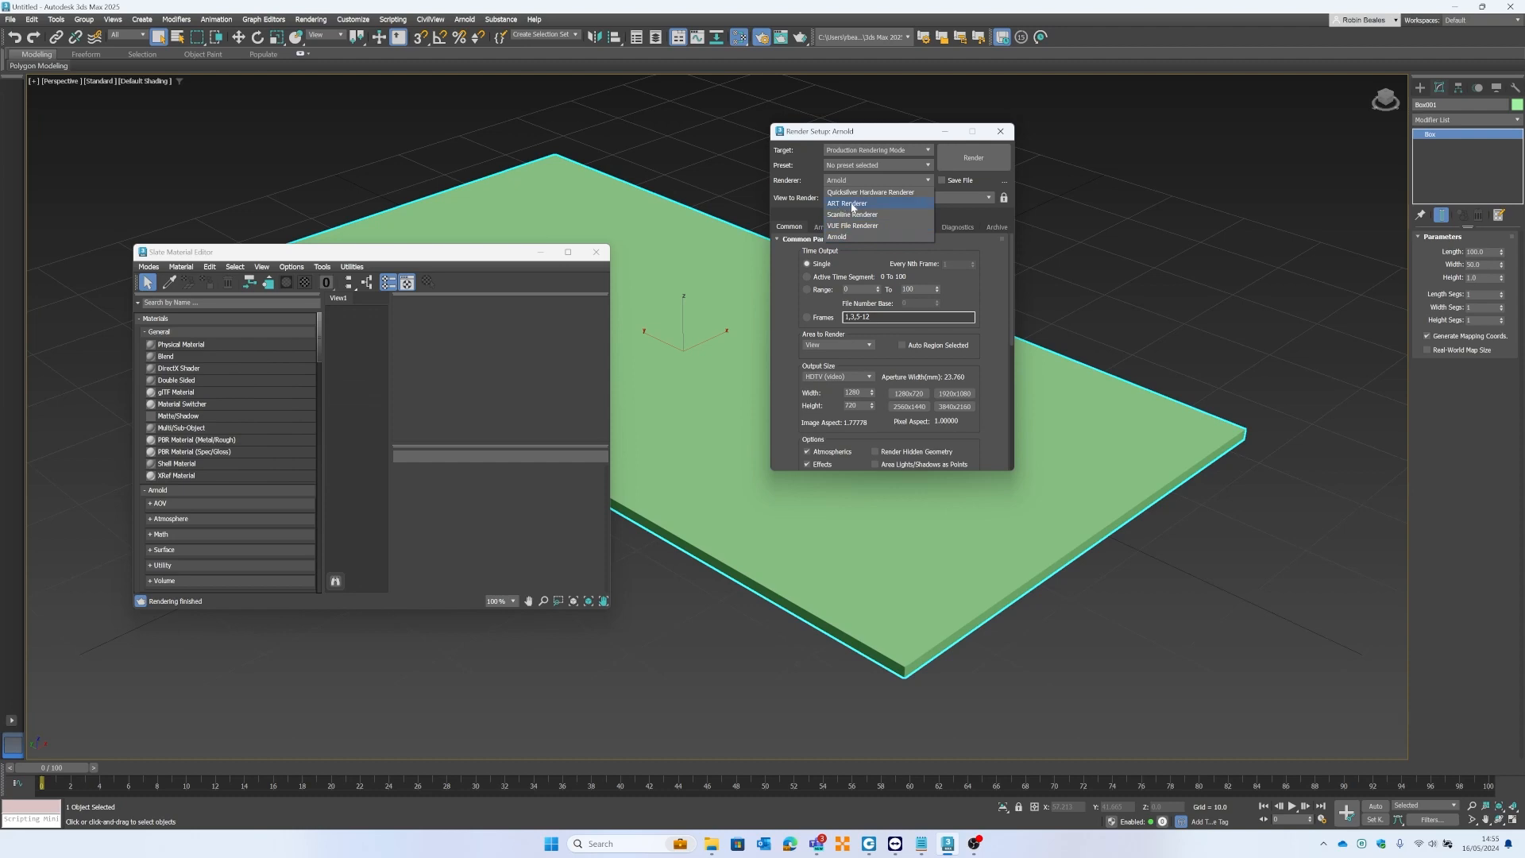
pyautogui.click(841, 238)
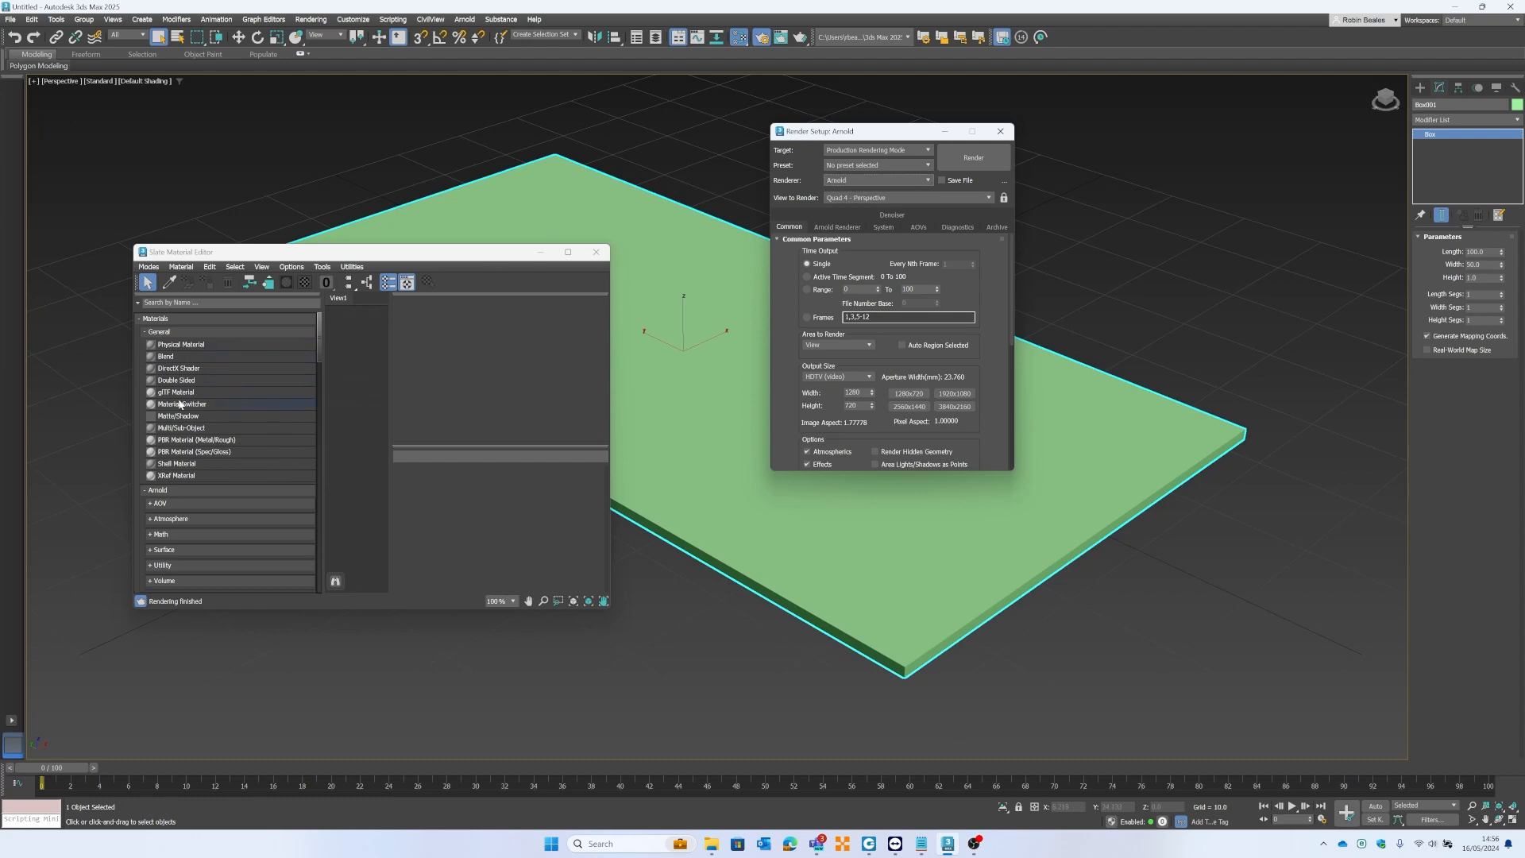
pyautogui.click(1000, 131)
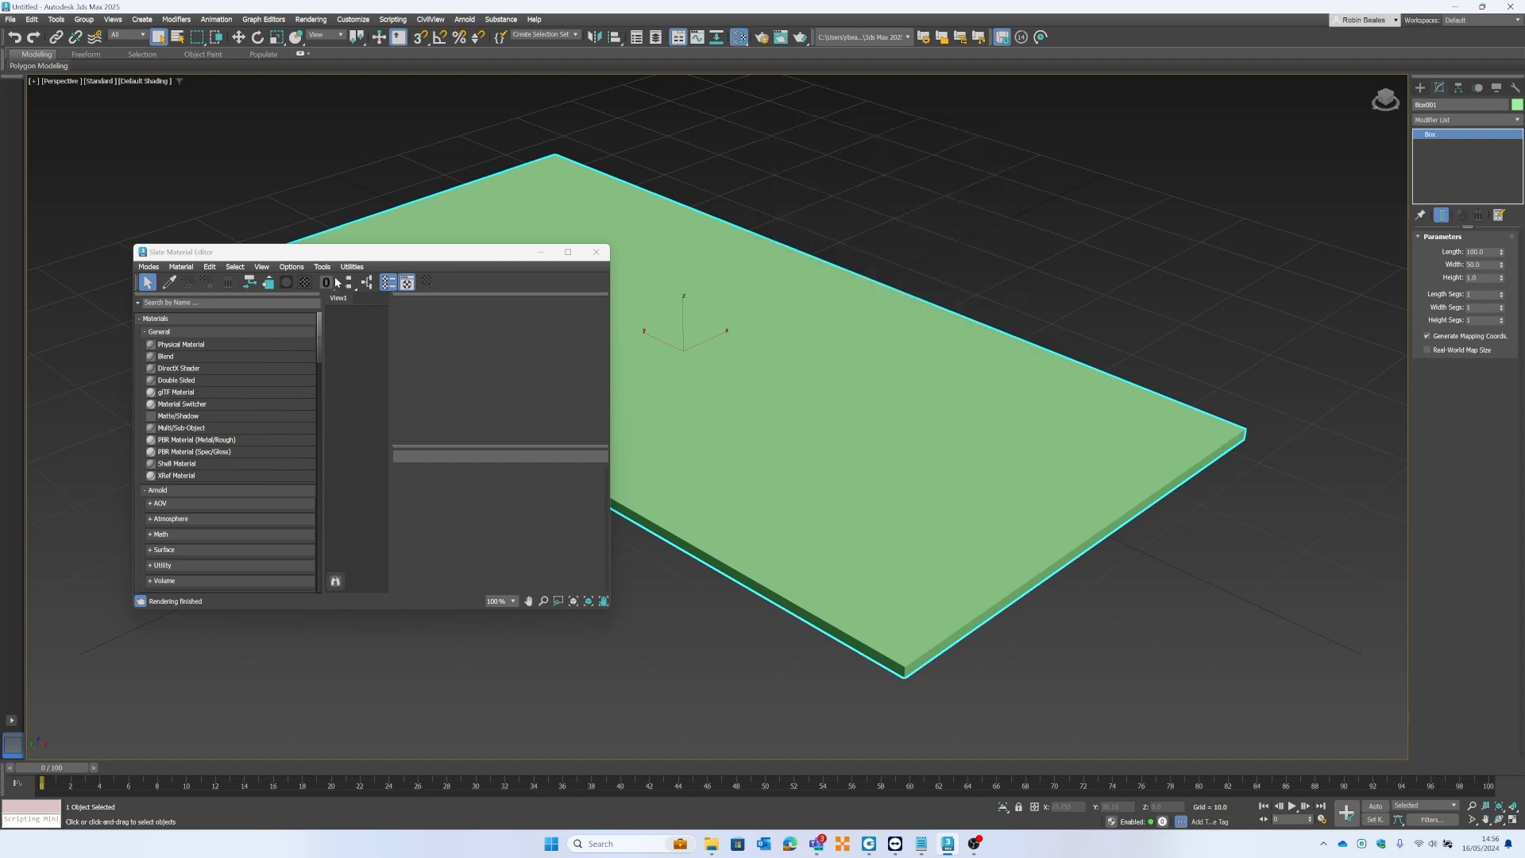
# Enlarge the floating Slate Material Editor and add a Physical Material node to View1 with its parameters shown.
pyautogui.moveTo(302, 256); pyautogui.dragTo(252, 86)
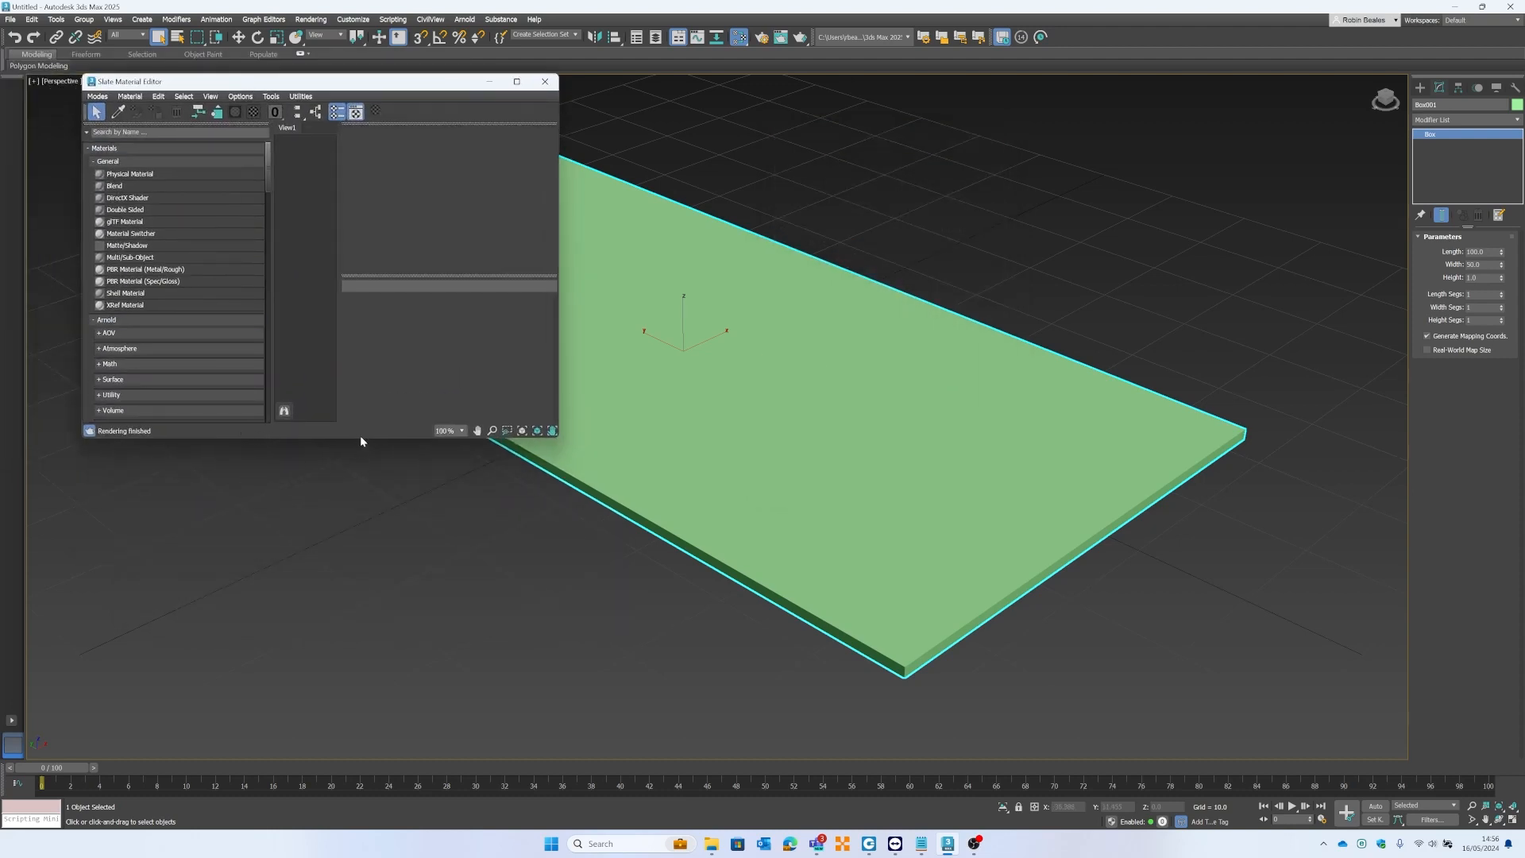
pyautogui.moveTo(360, 440); pyautogui.dragTo(367, 657)
pyautogui.moveTo(562, 328); pyautogui.dragTo(812, 328)
pyautogui.click(154, 176)
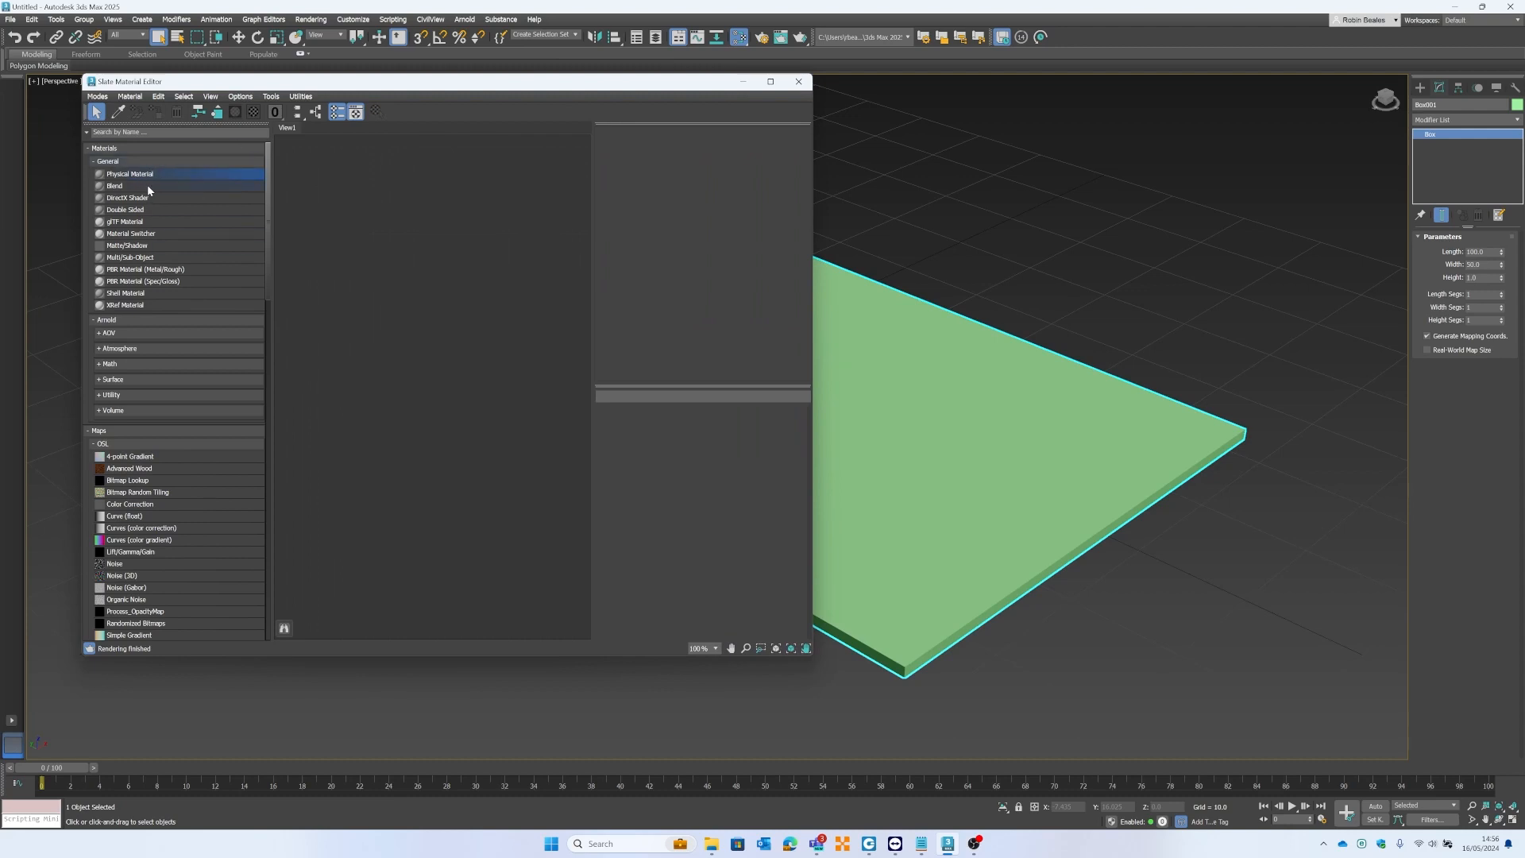
pyautogui.moveTo(140, 182); pyautogui.dragTo(483, 255)
pyautogui.doubleClick(484, 251)
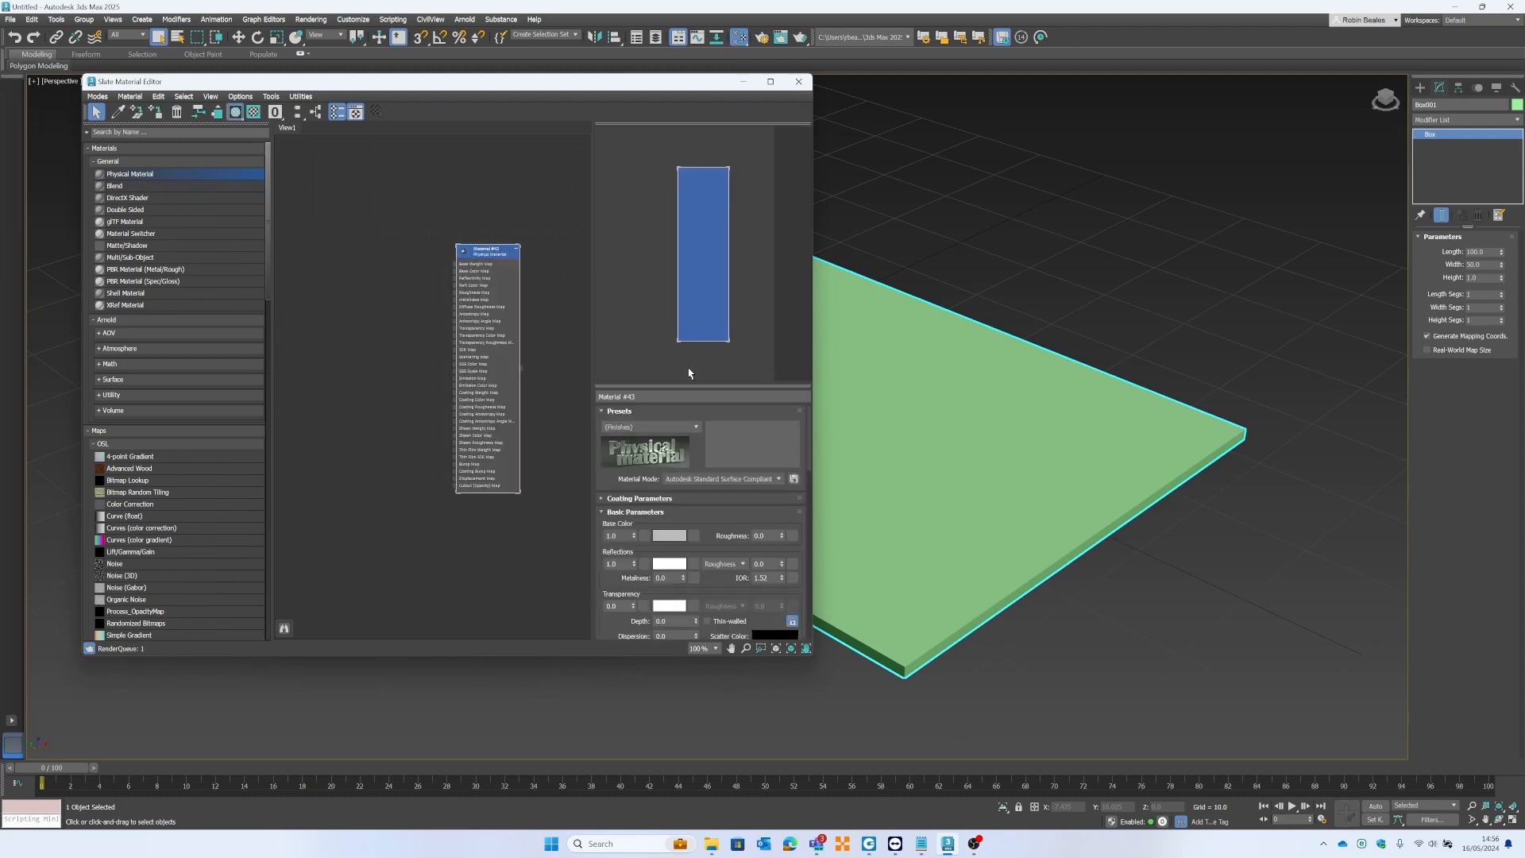
# Look through the finishes, non-metallic materials and metals in the Physical Material's preset list.
pyautogui.click(692, 428)
pyautogui.click(694, 429)
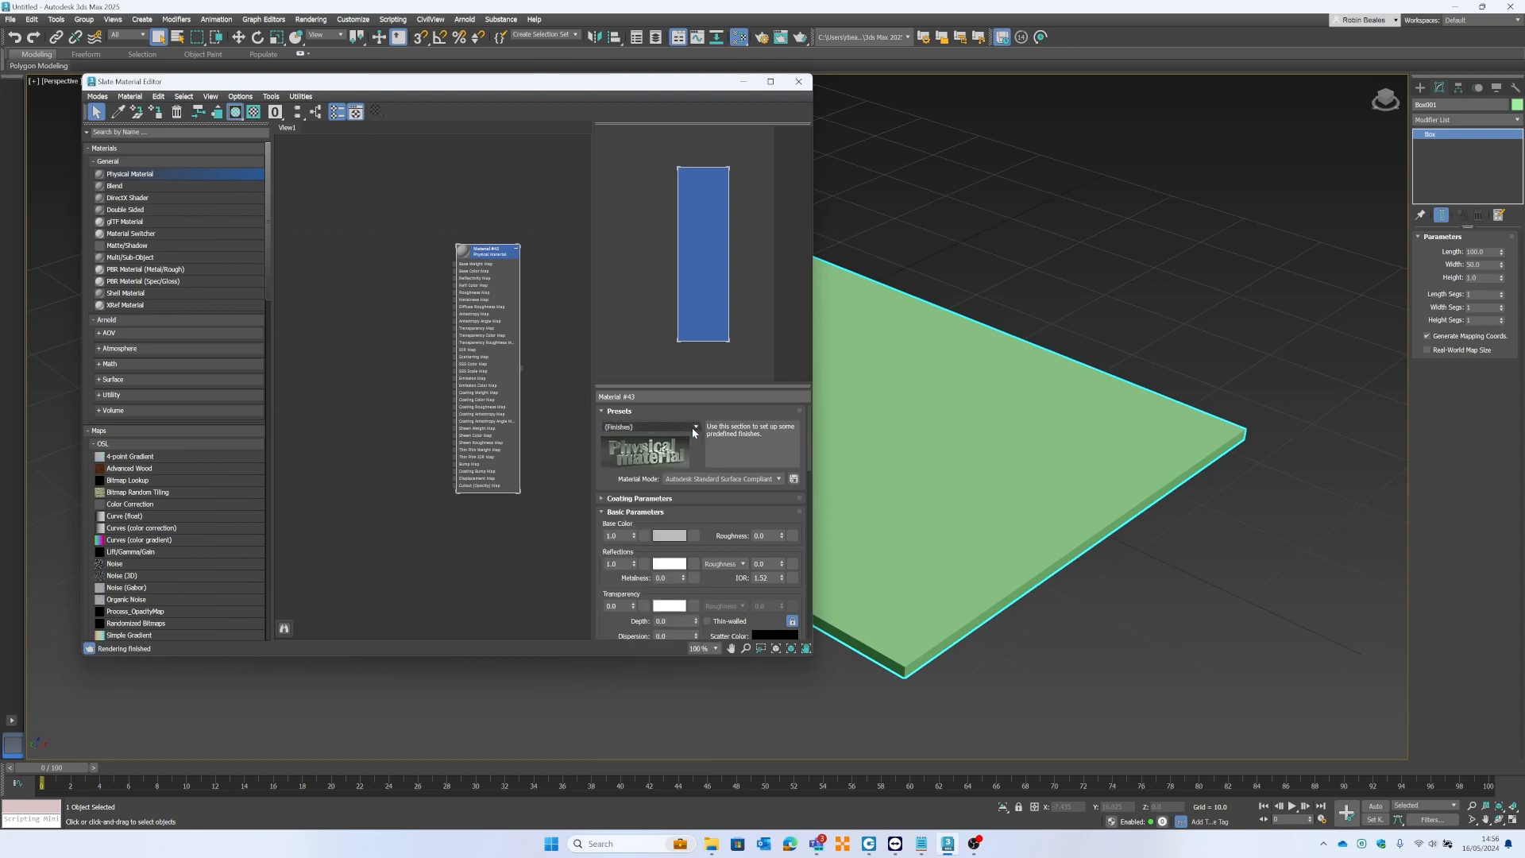
pyautogui.scroll(3, 494, 259)
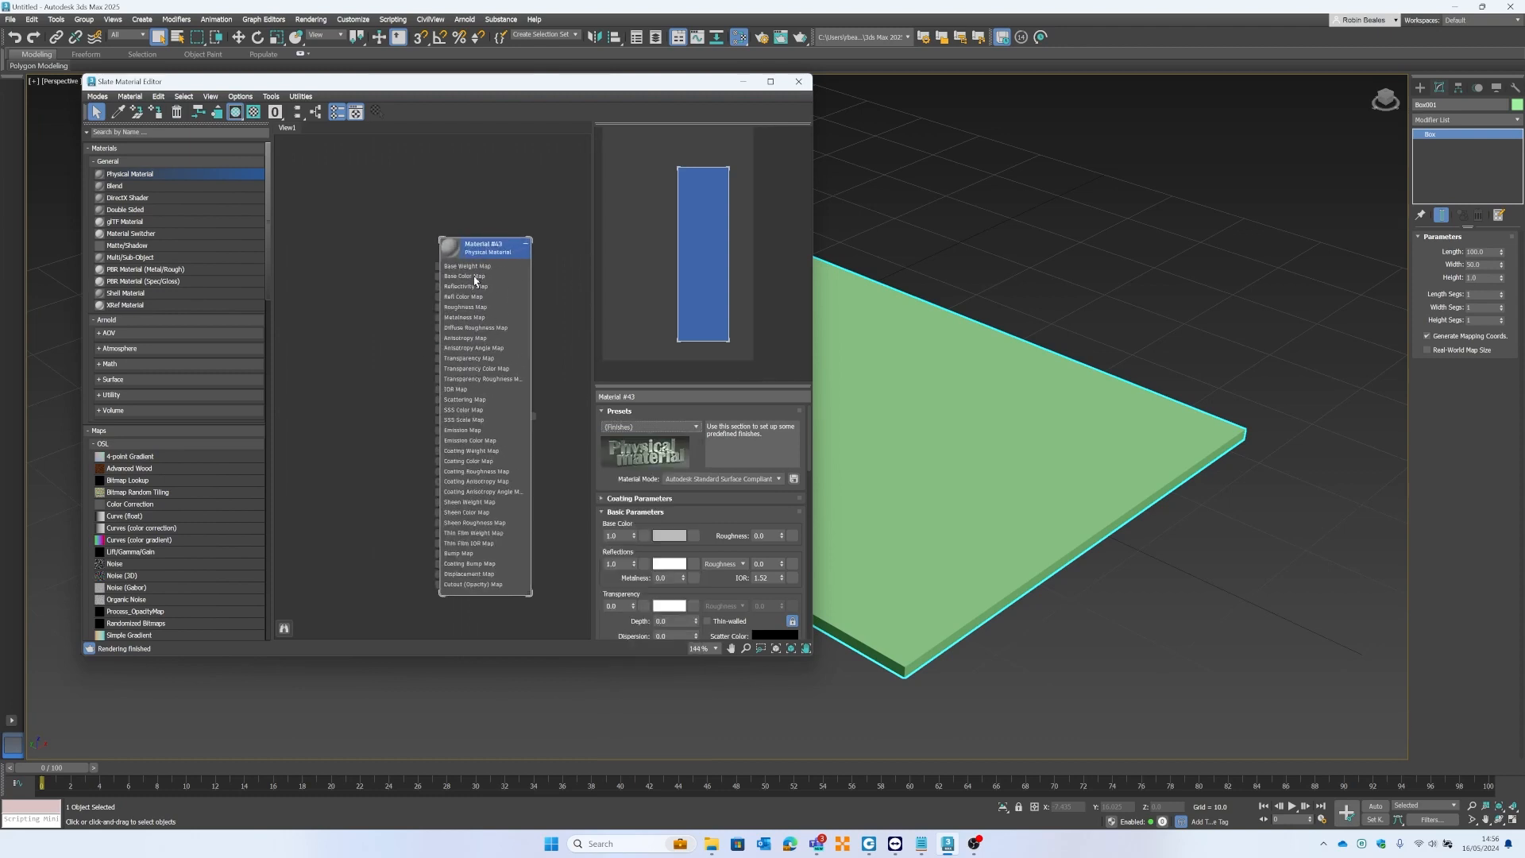
pyautogui.click(696, 427)
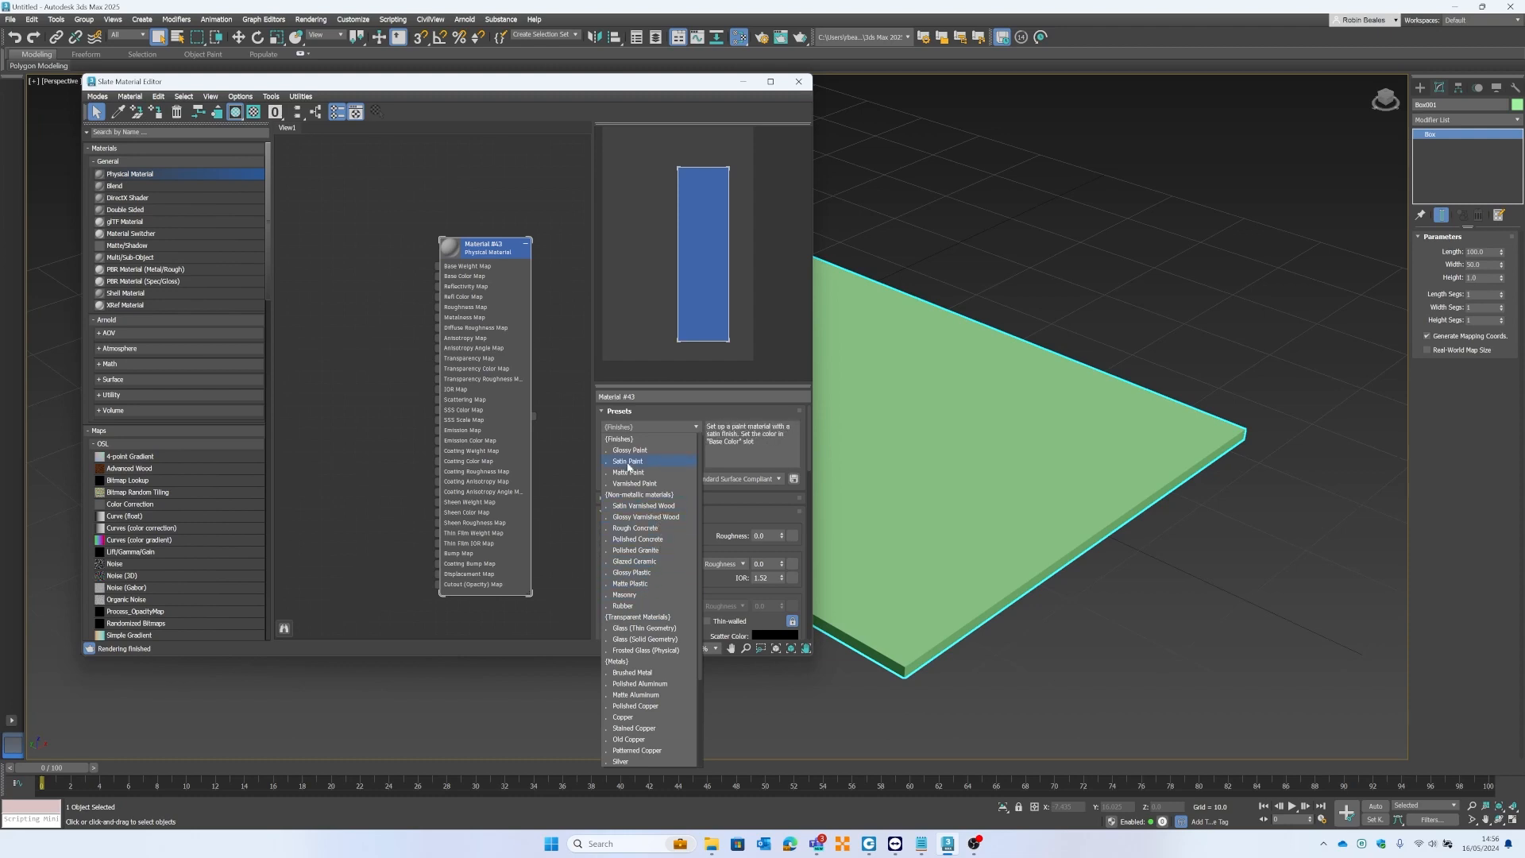
pyautogui.scroll(-4, 640, 701)
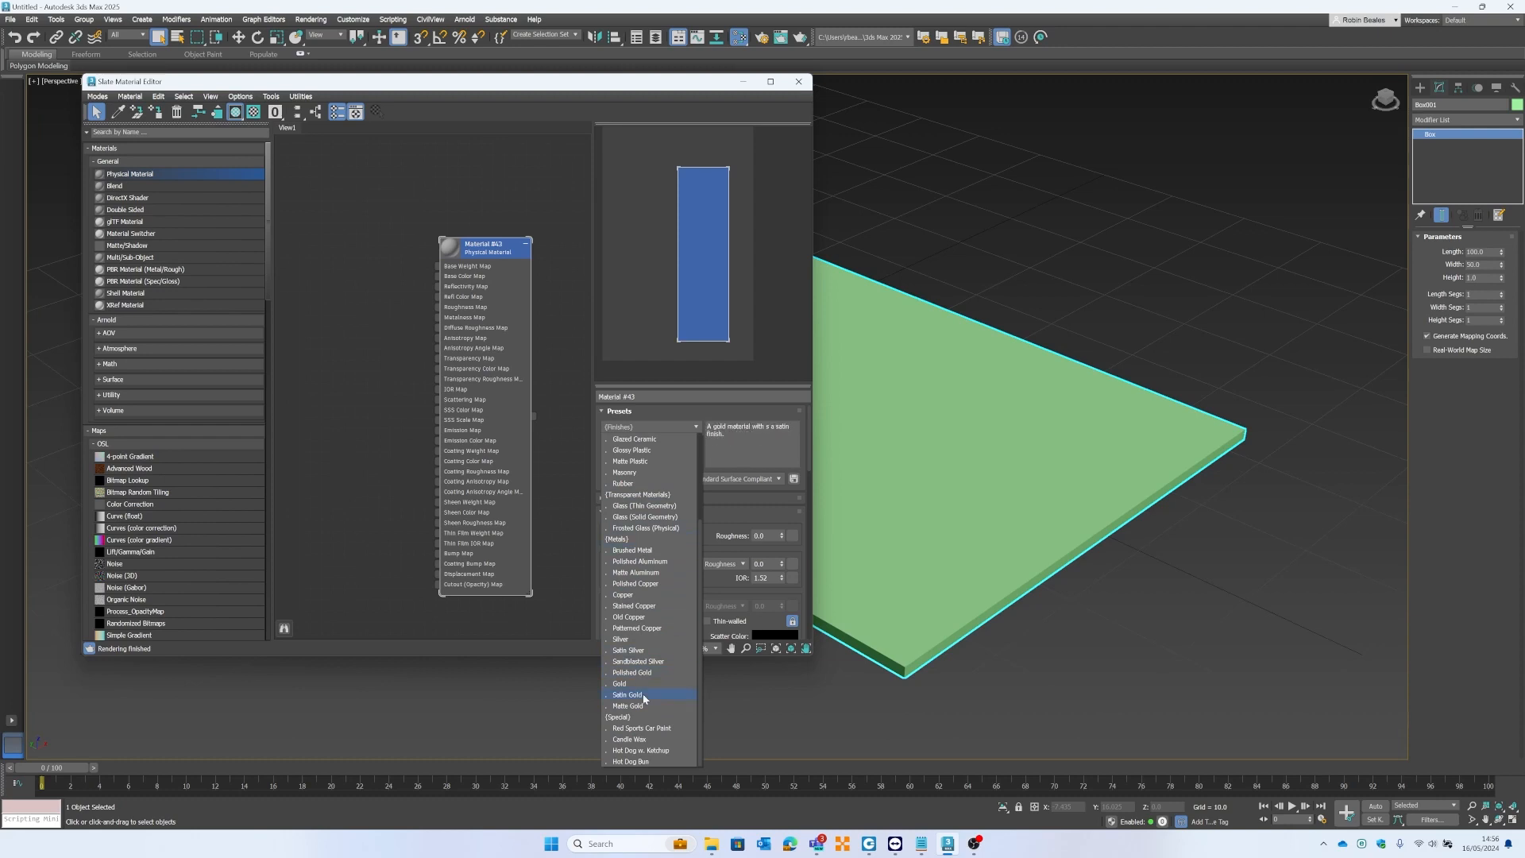
# Delete the Physical Material node from View1.
pyautogui.click(475, 246)
pyautogui.moveTo(475, 254); pyautogui.dragTo(469, 236)
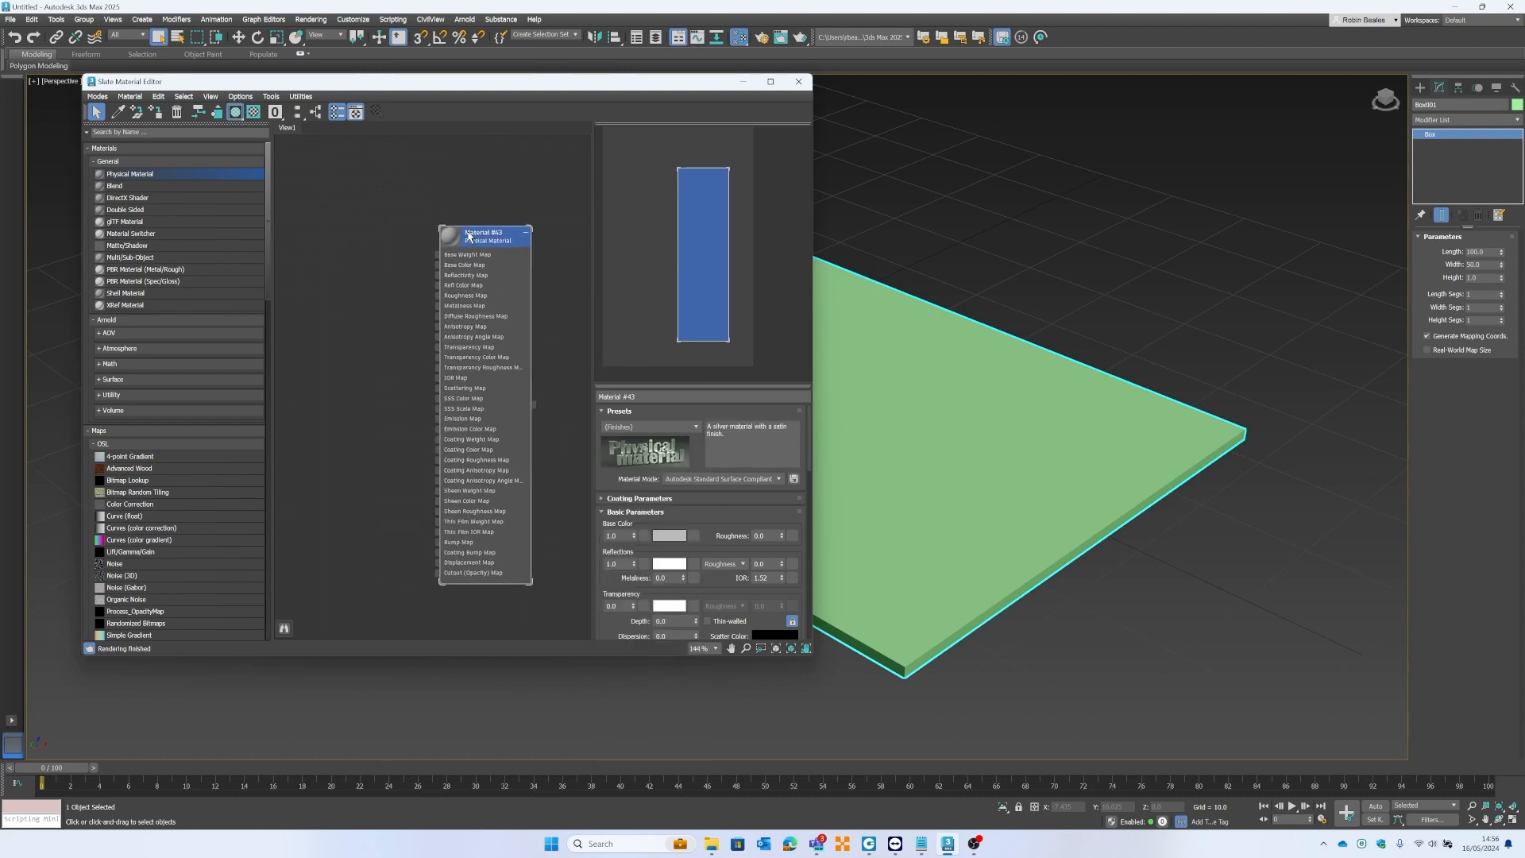
pyautogui.press('Delete')
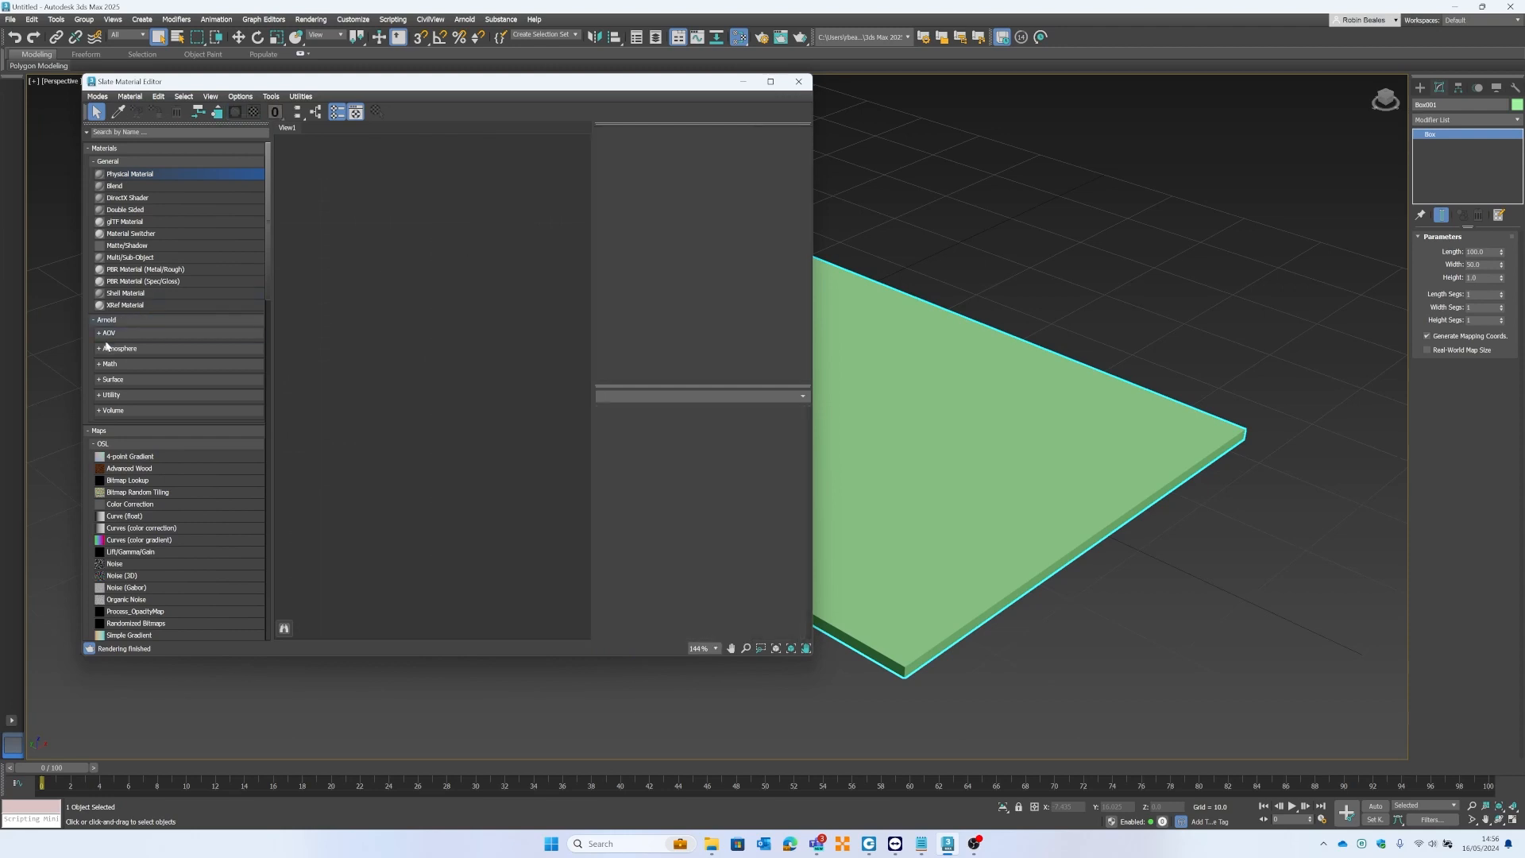
# Search the material/map browser for "standard" and add an Arnold Standard Surface material node to View1.
pyautogui.click(143, 134)
pyautogui.write('stand')
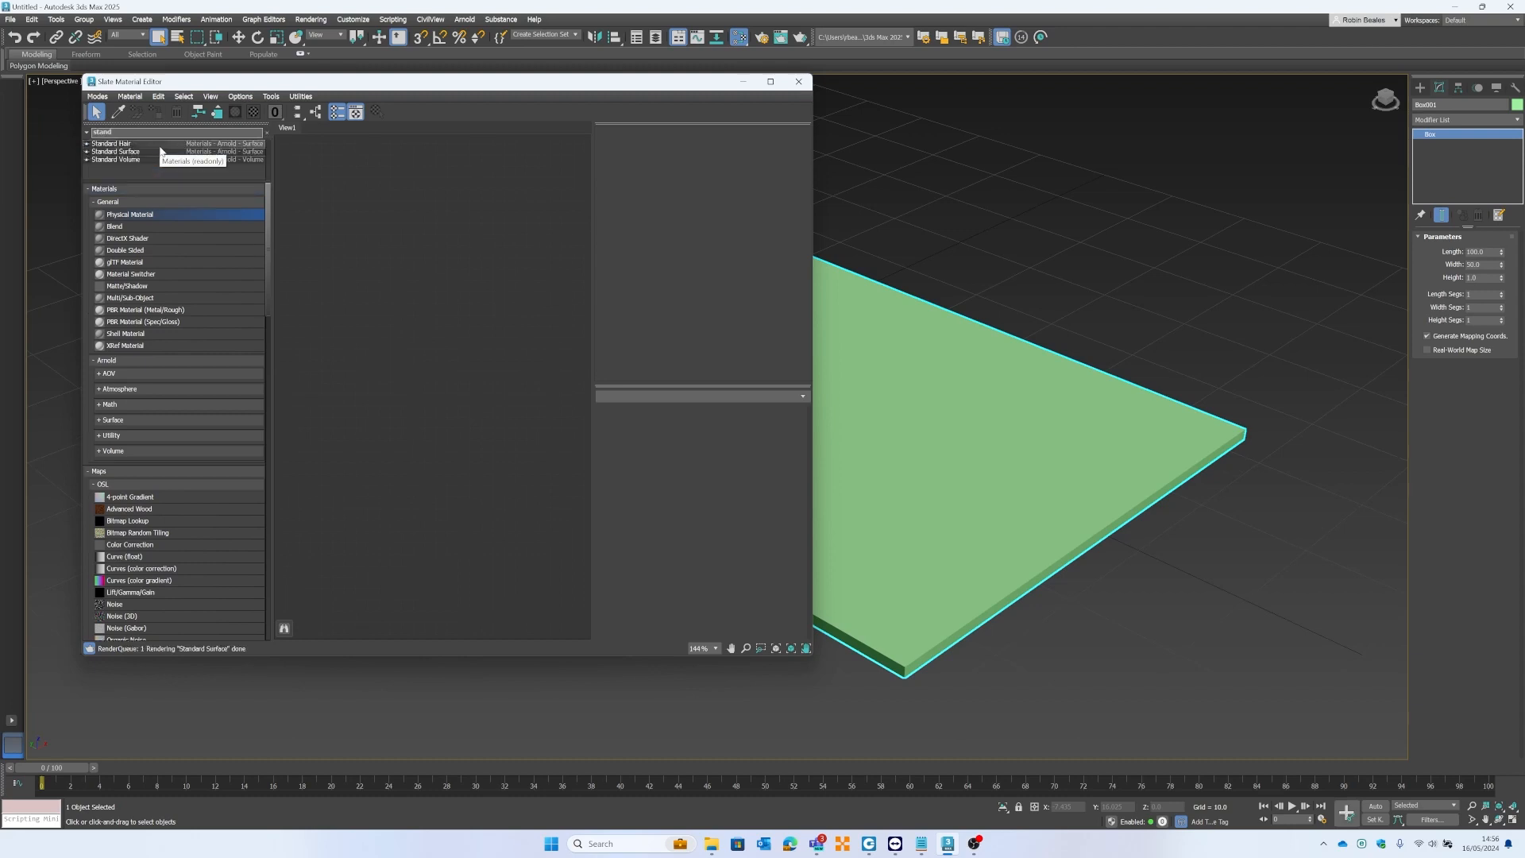
pyautogui.write('ar')
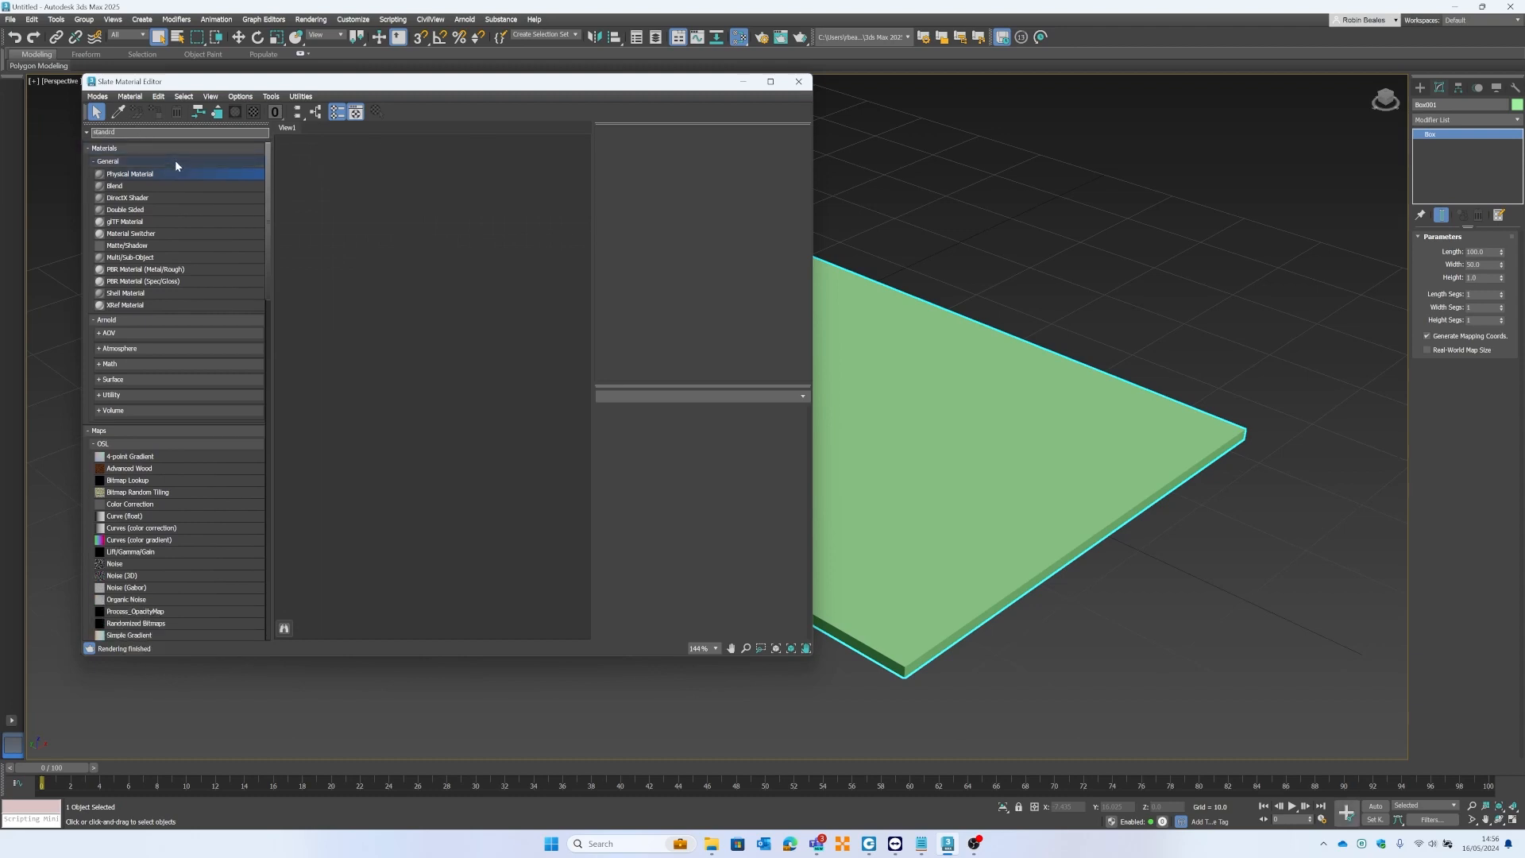
pyautogui.press('BackSpace')
pyautogui.write('ard')
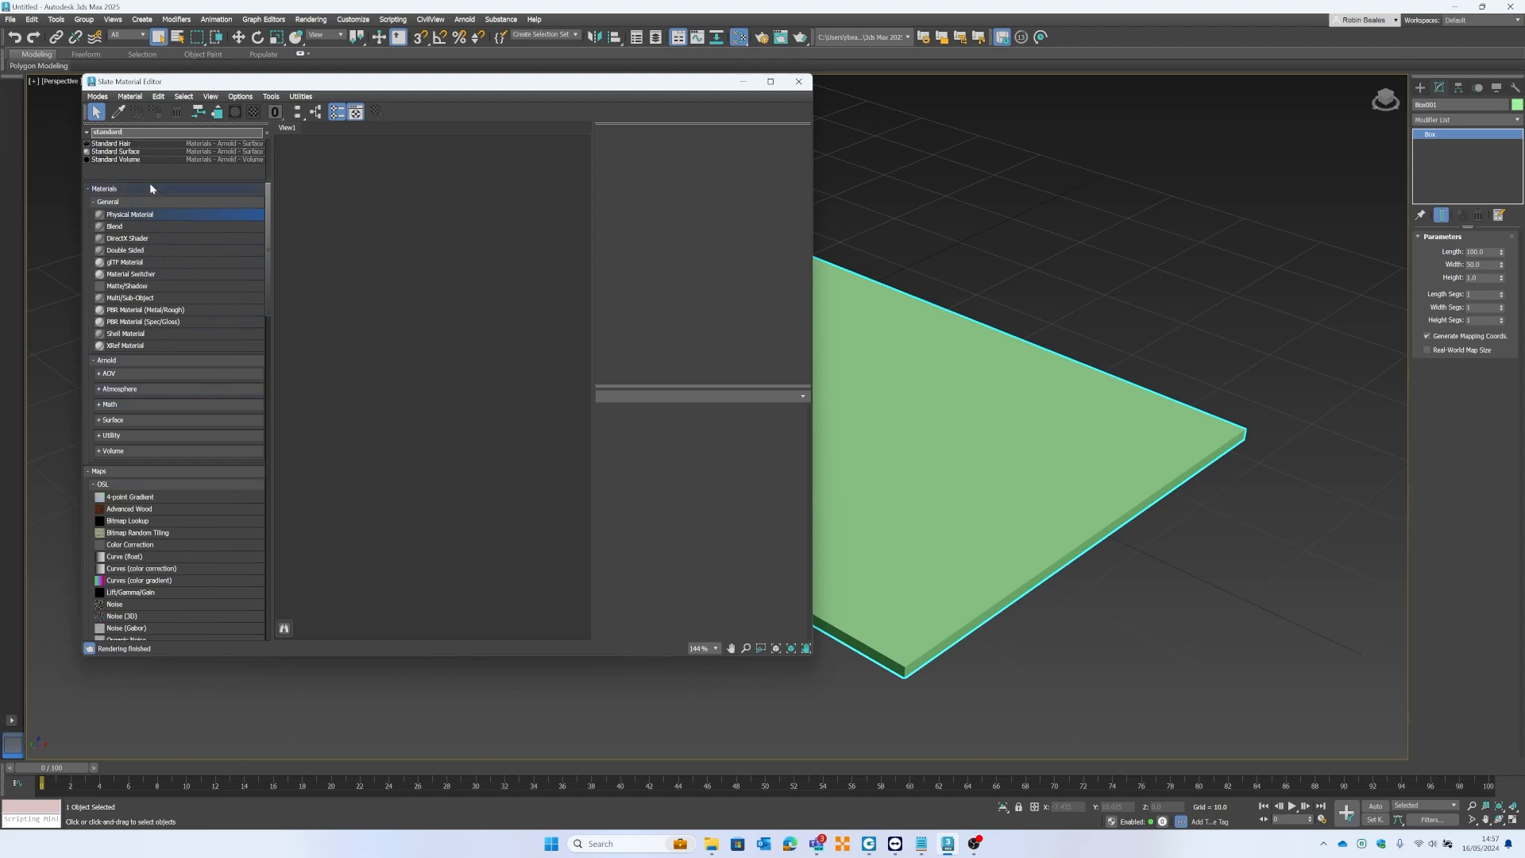
pyautogui.moveTo(135, 152); pyautogui.dragTo(454, 200)
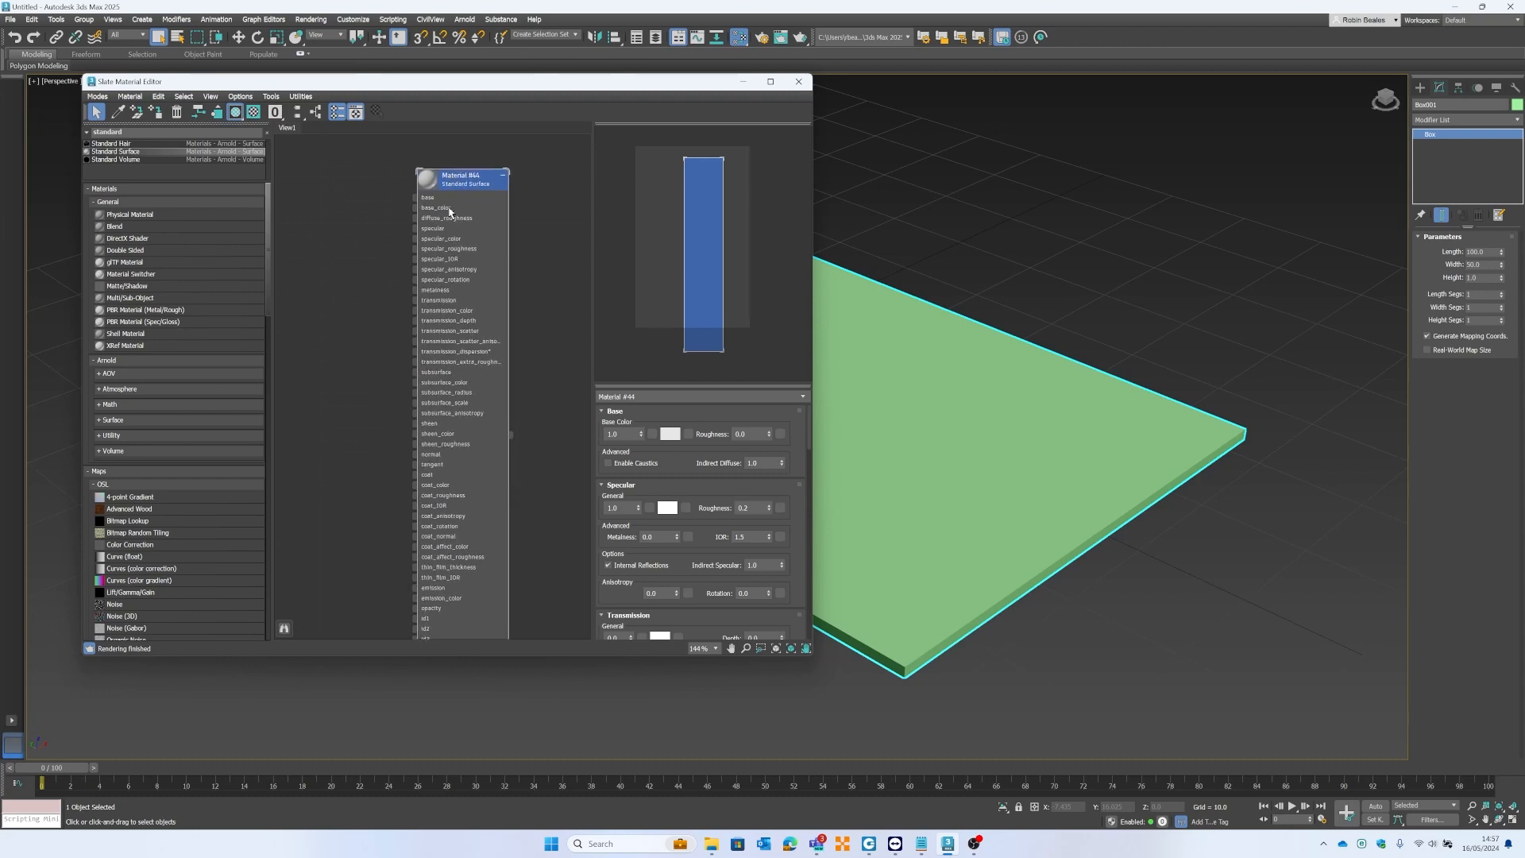
# Enlarge the floating Slate Material Editor and reposition the Standard Surface node so all its inputs fit in View1.
pyautogui.scroll(-3, 443, 201)
pyautogui.scroll(3, 434, 274)
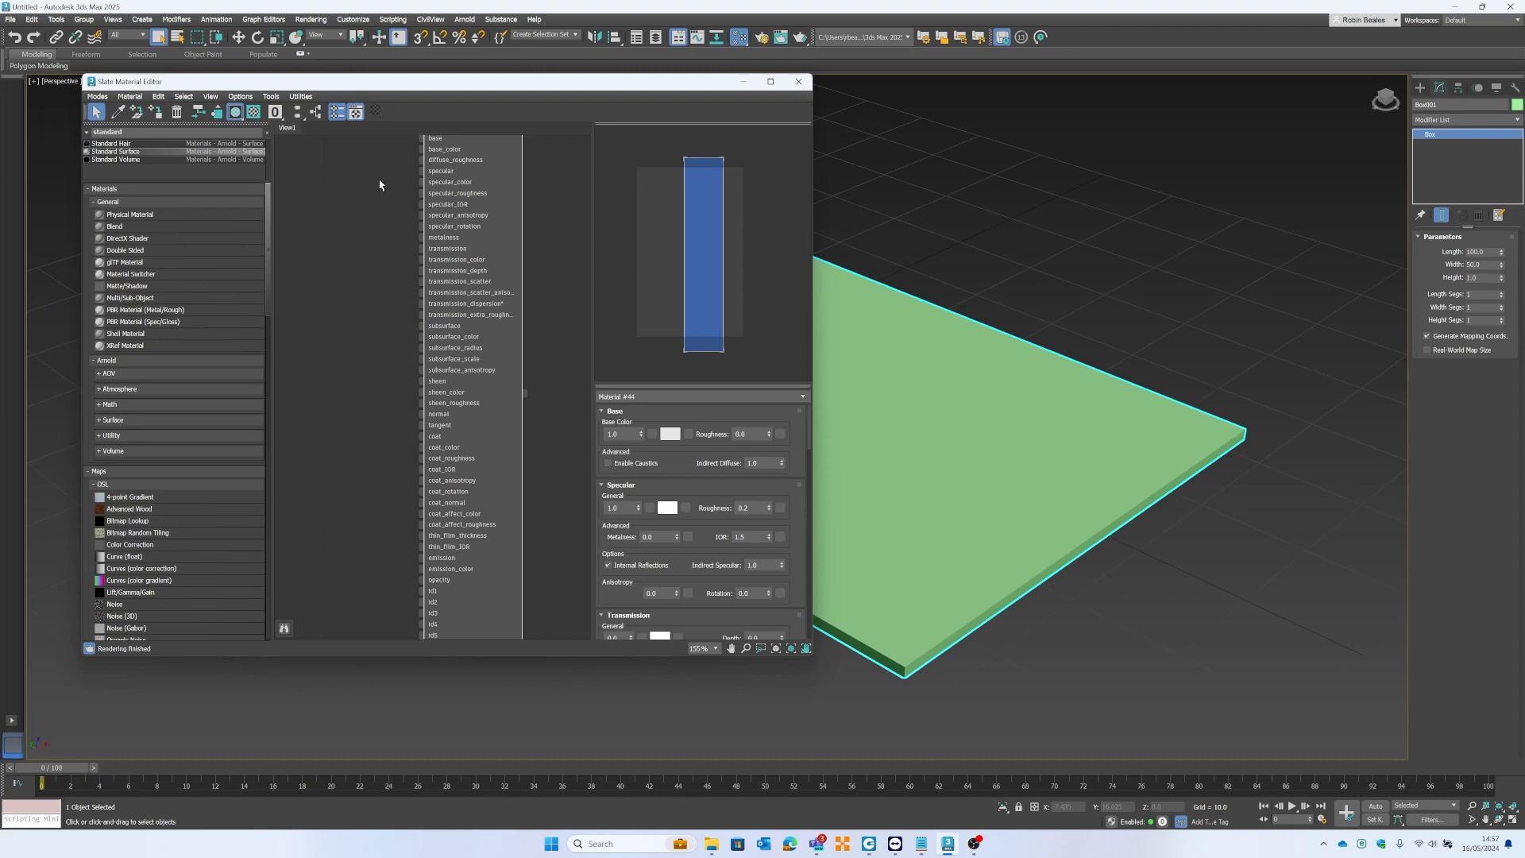
pyautogui.moveTo(389, 185); pyautogui.dragTo(401, 228, button='middle')
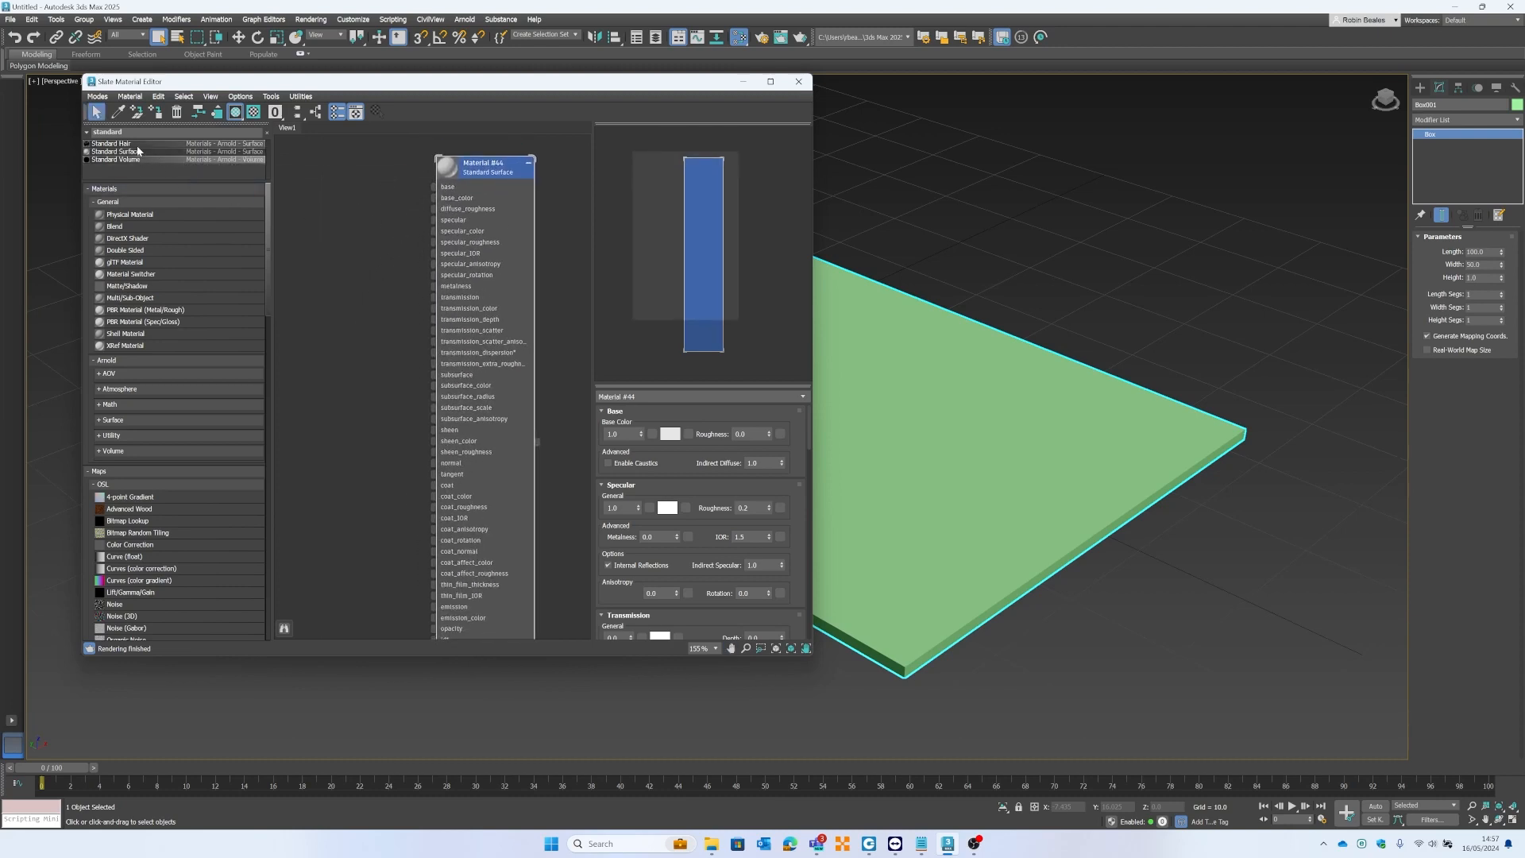
pyautogui.moveTo(415, 81); pyautogui.dragTo(410, 35)
pyautogui.moveTo(808, 610); pyautogui.dragTo(948, 749)
pyautogui.moveTo(491, 123); pyautogui.dragTo(601, 123)
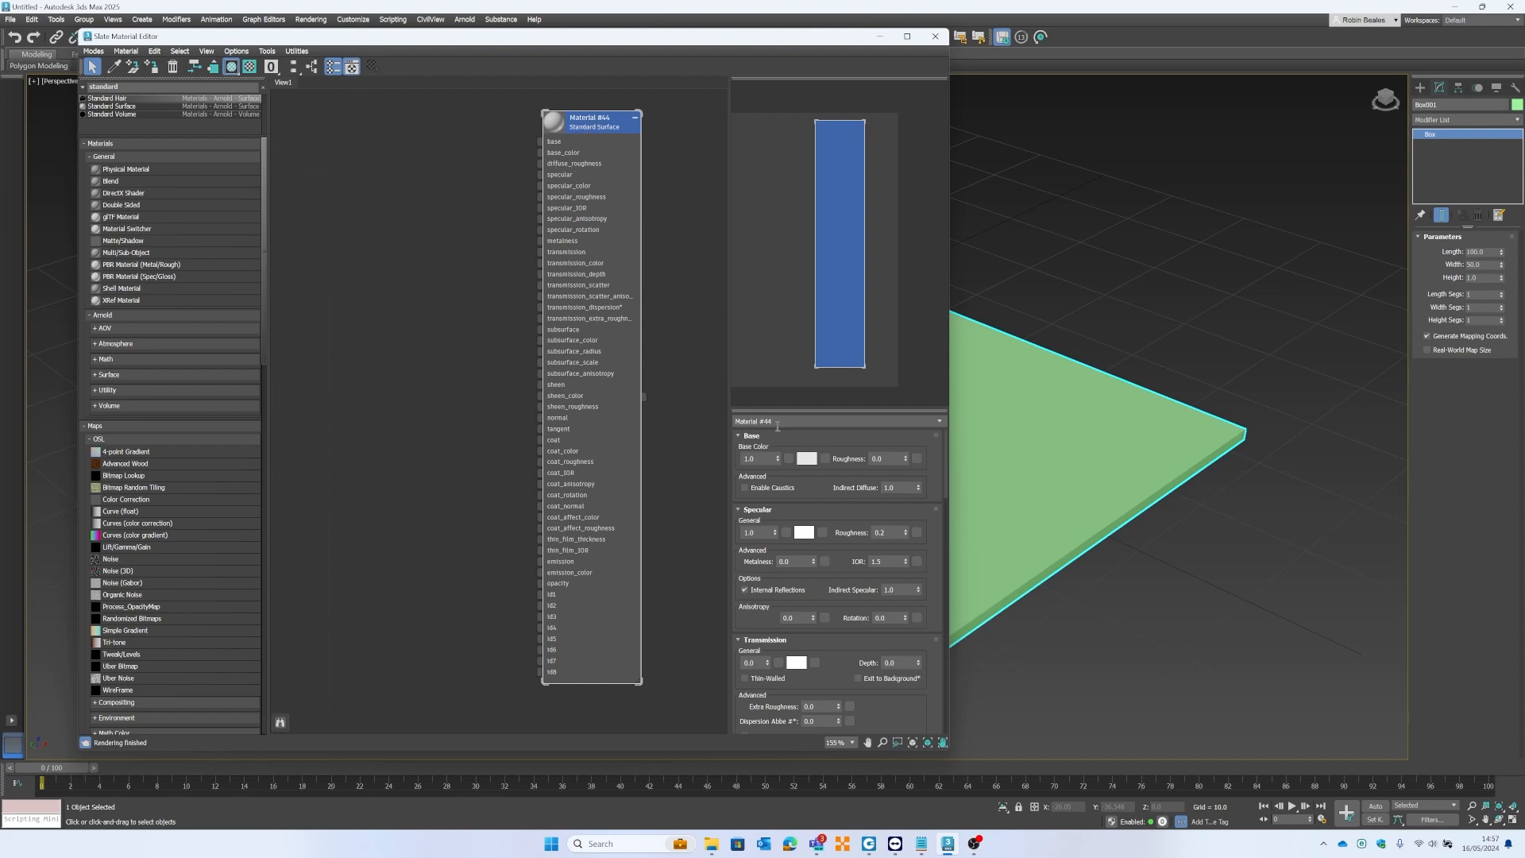
# Rename the Standard Surface material as Galv and maximise the material editor with the node moved towards the middle of View1.
pyautogui.click(778, 425)
pyautogui.write('Galv')
pyautogui.press('Return')
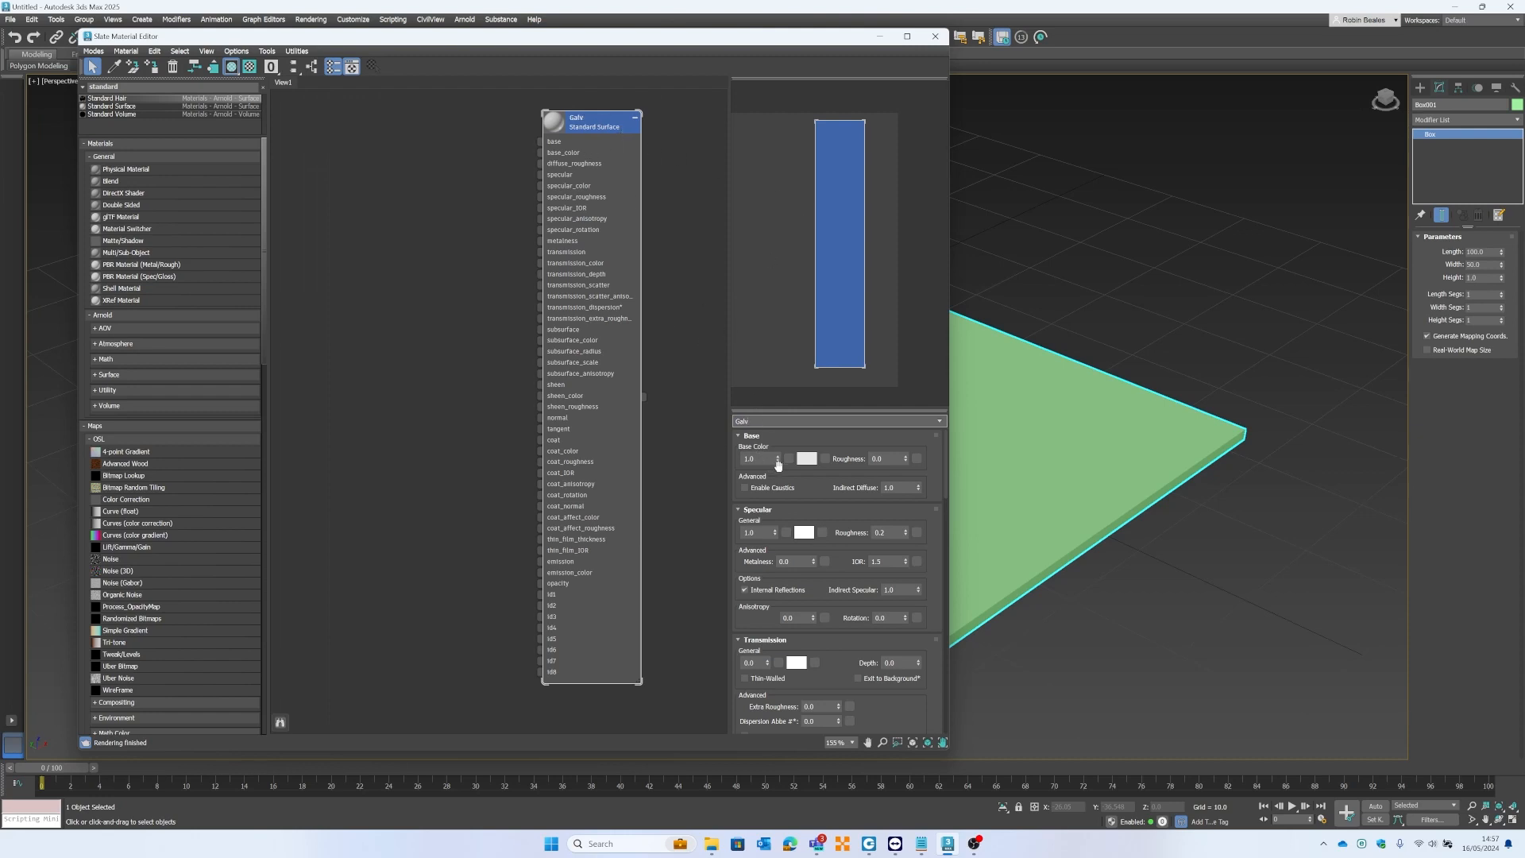
pyautogui.click(906, 35)
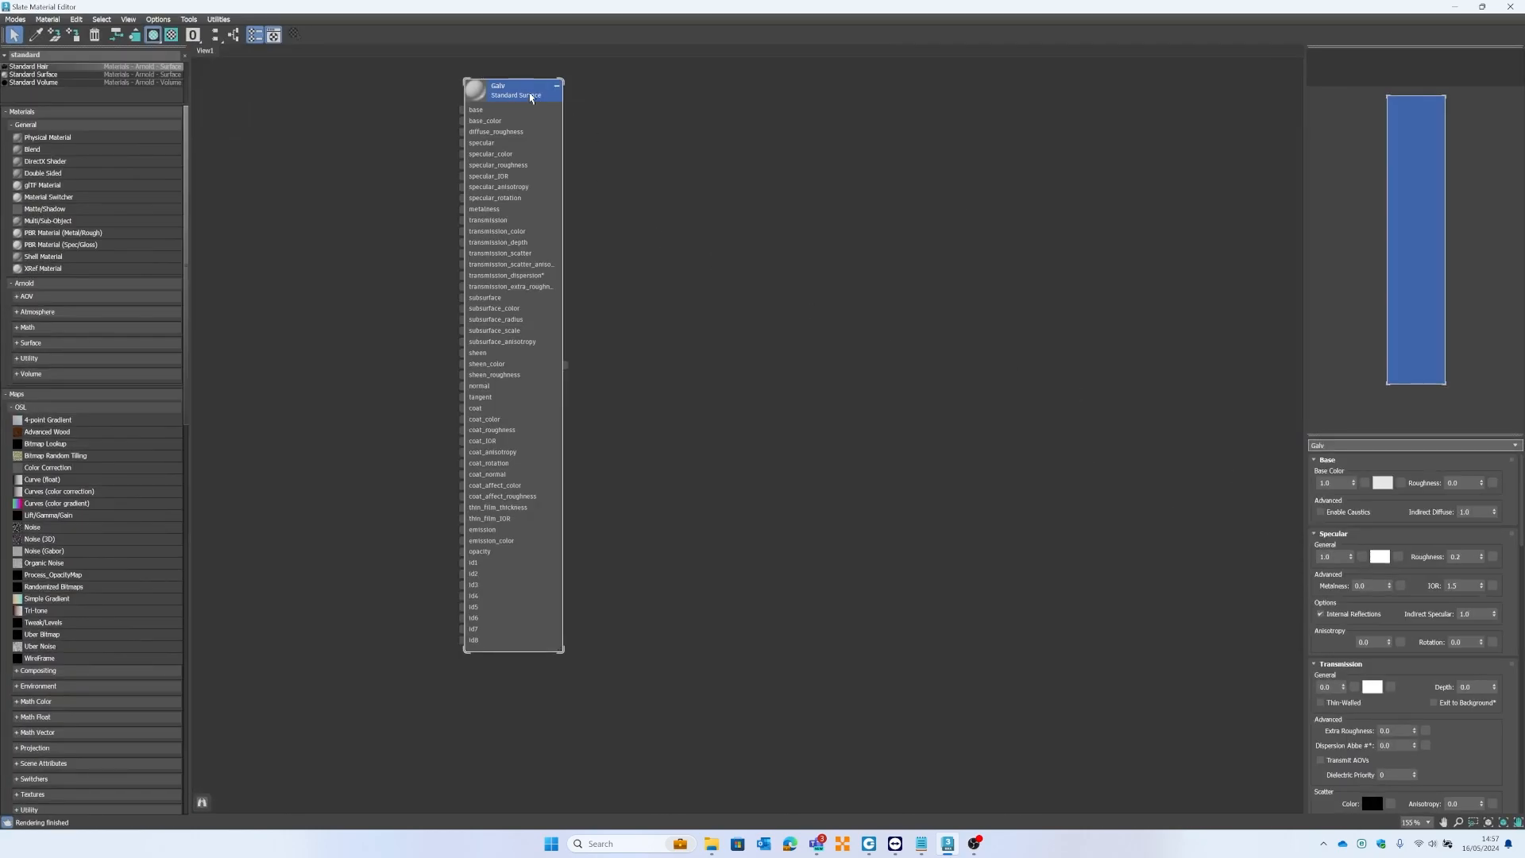
pyautogui.moveTo(538, 100); pyautogui.dragTo(735, 174)
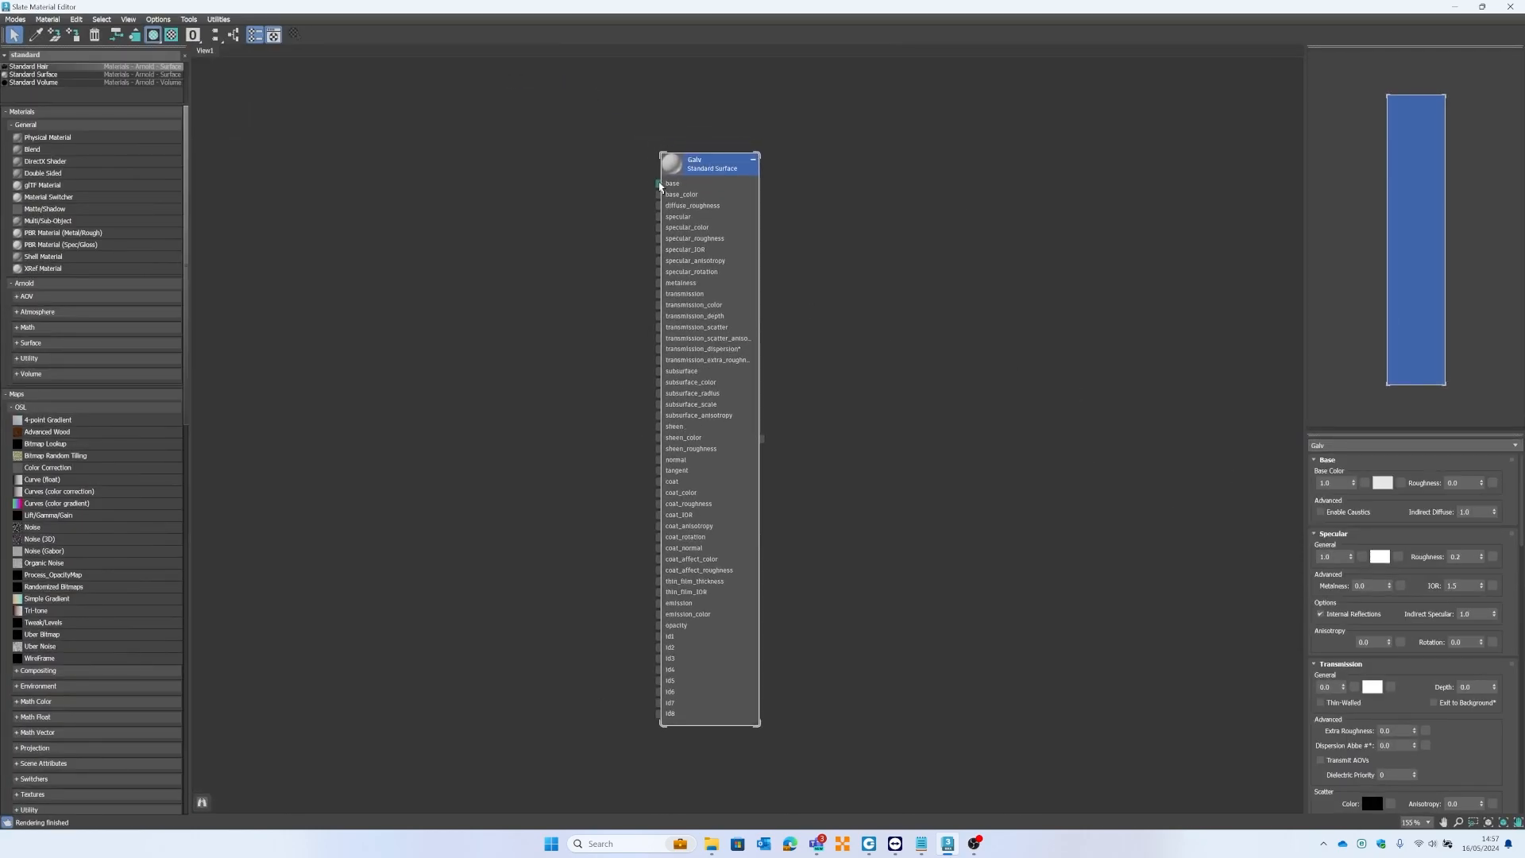
# Connect a Bitmap map using metal_0010_color_4k to Galv's base_color input and place its node beside the material.
pyautogui.moveTo(660, 196); pyautogui.dragTo(570, 137)
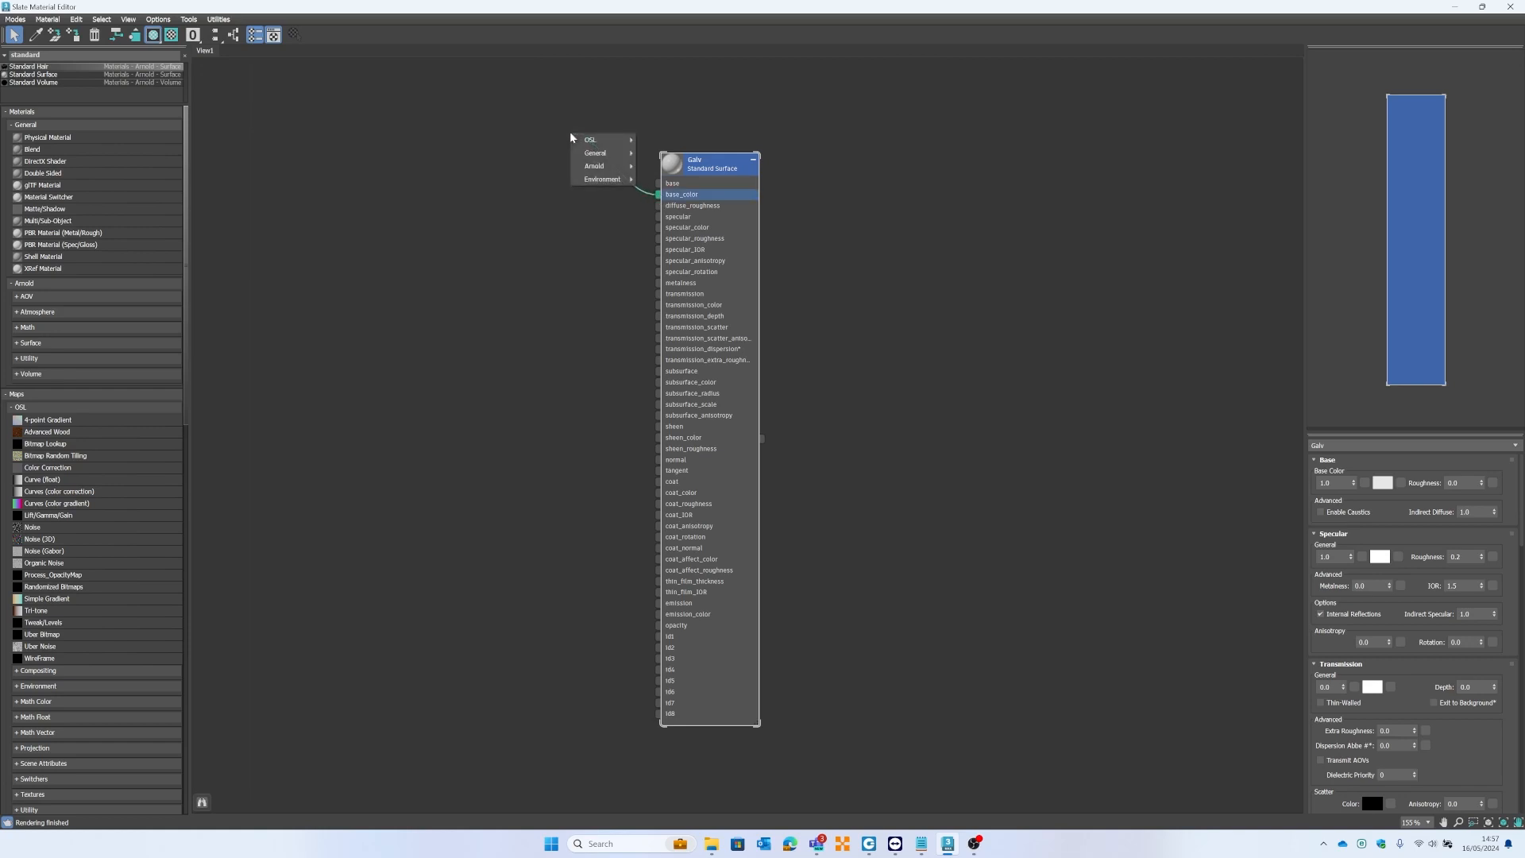
pyautogui.moveTo(601, 155)
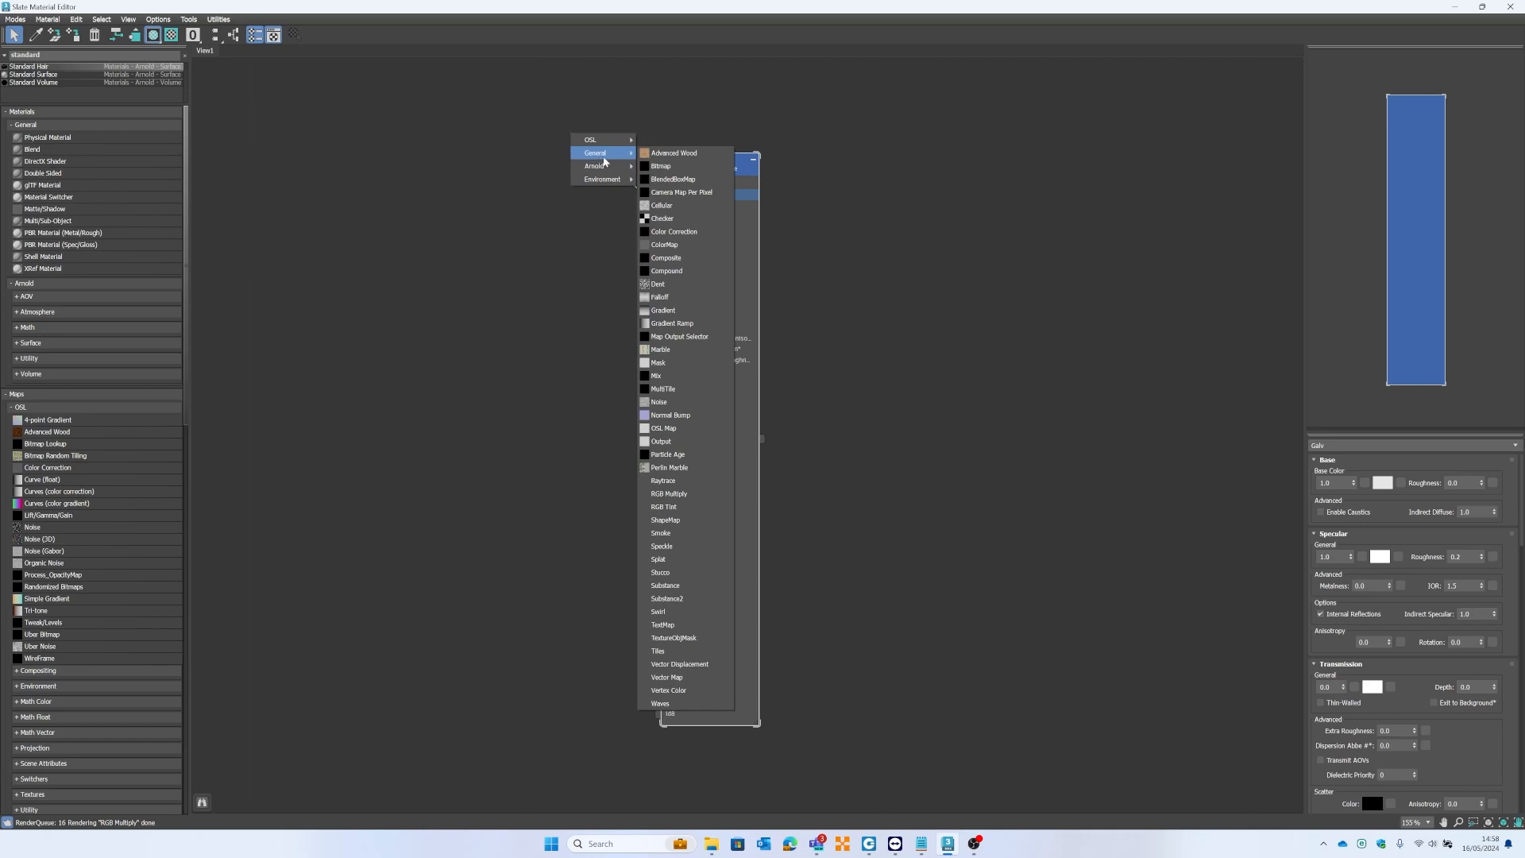
pyautogui.click(674, 171)
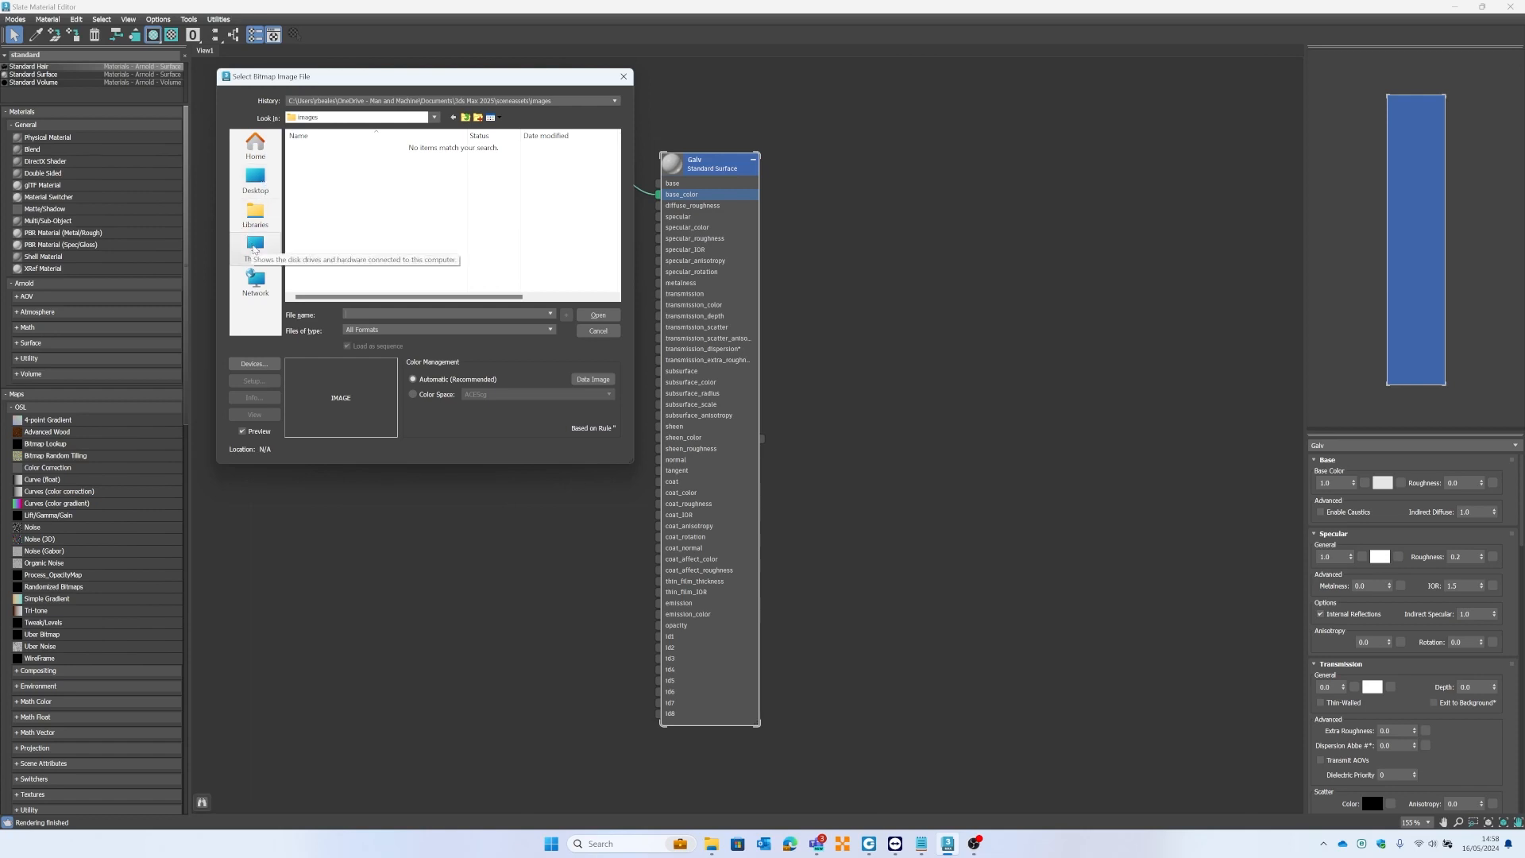
pyautogui.moveTo(436, 73); pyautogui.dragTo(1524, 192)
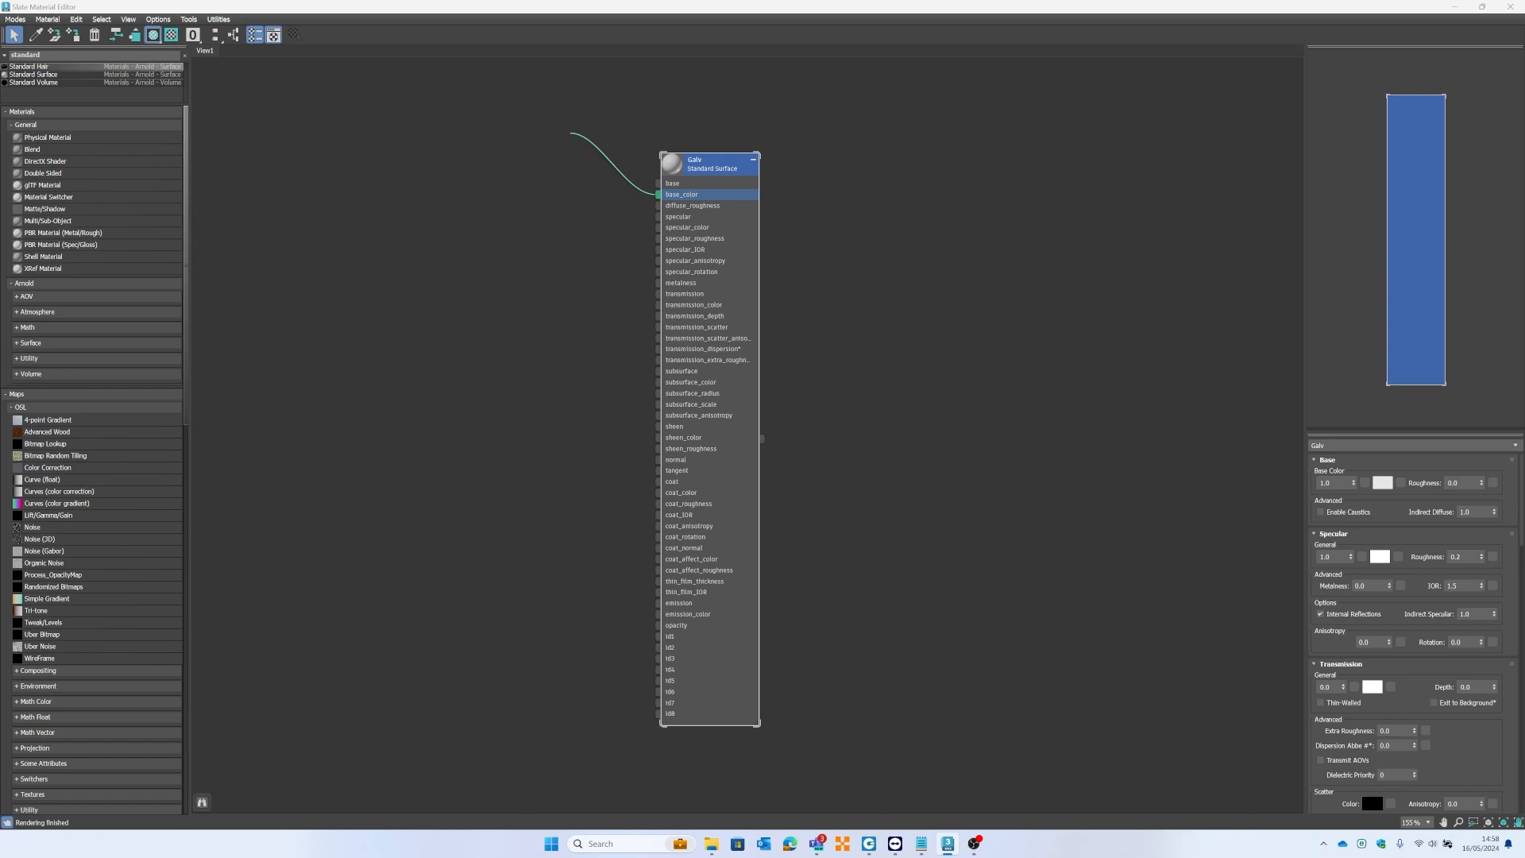
pyautogui.moveTo(1524, 107); pyautogui.dragTo(587, 107)
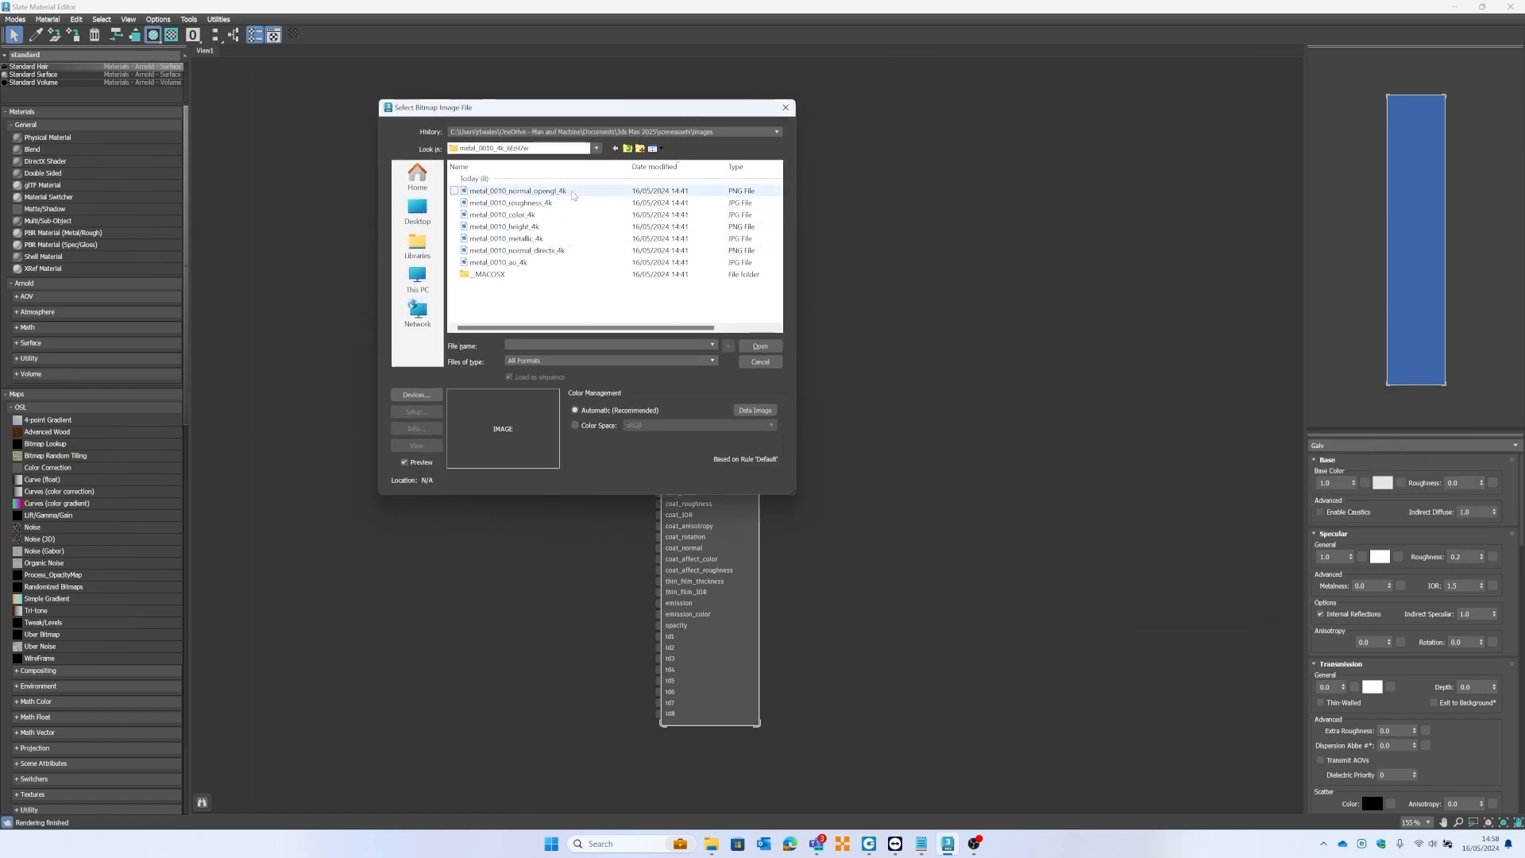
pyautogui.click(522, 216)
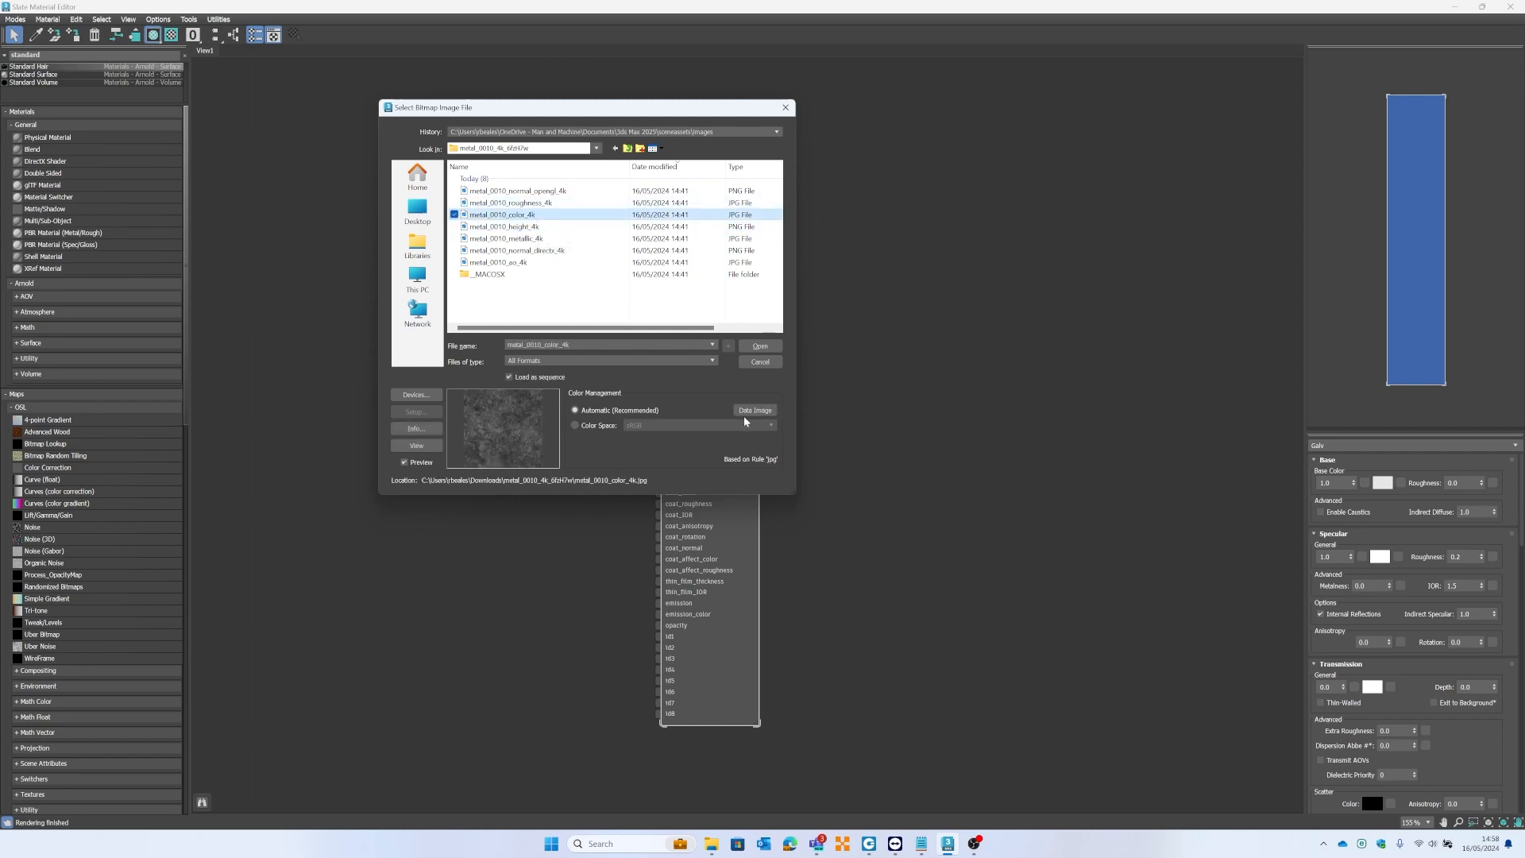
pyautogui.click(759, 346)
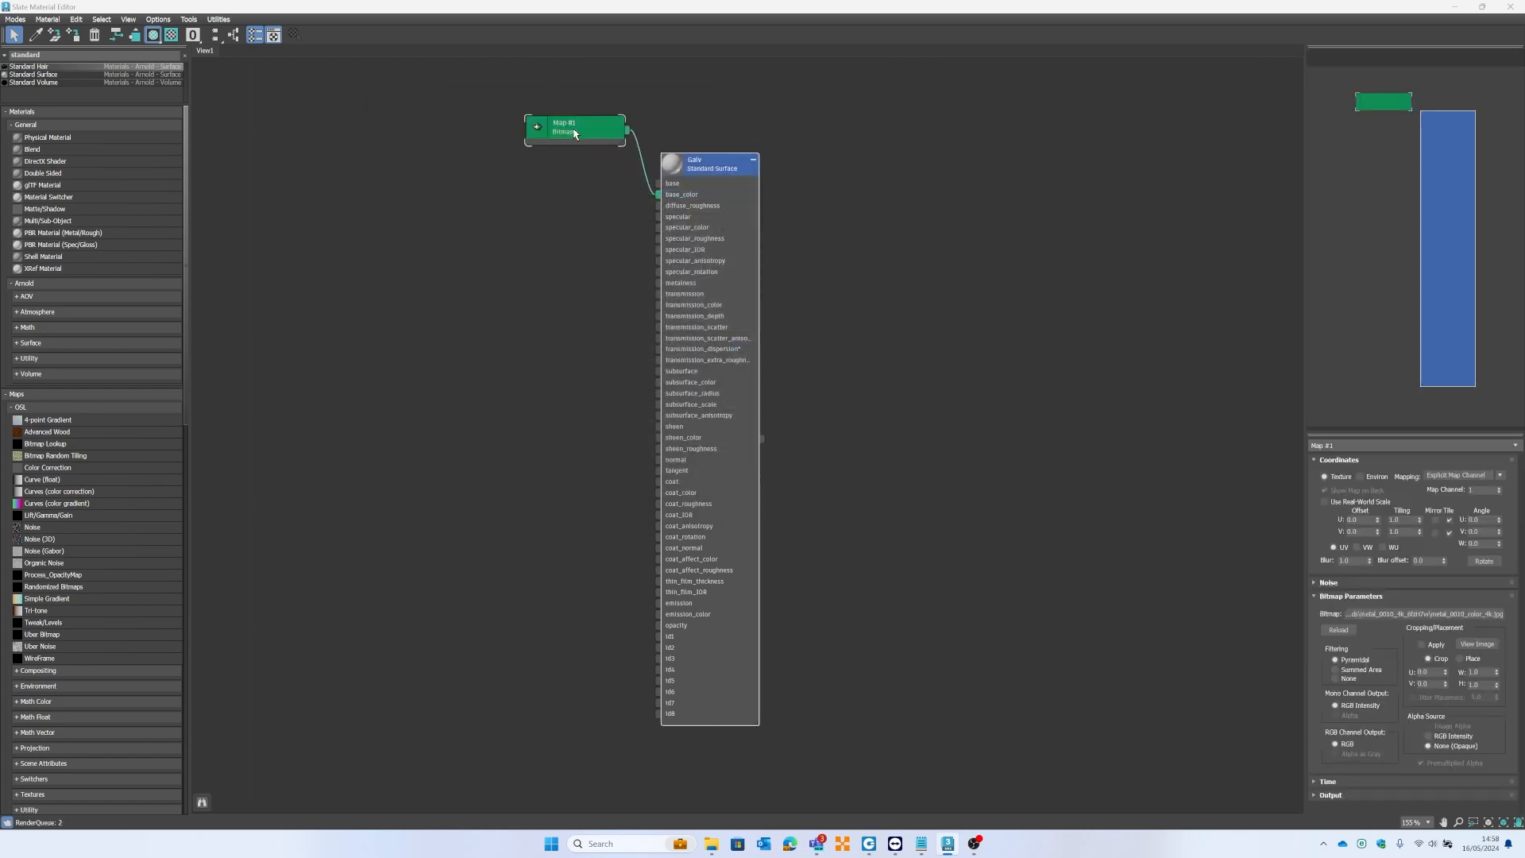
pyautogui.moveTo(573, 127); pyautogui.dragTo(538, 139)
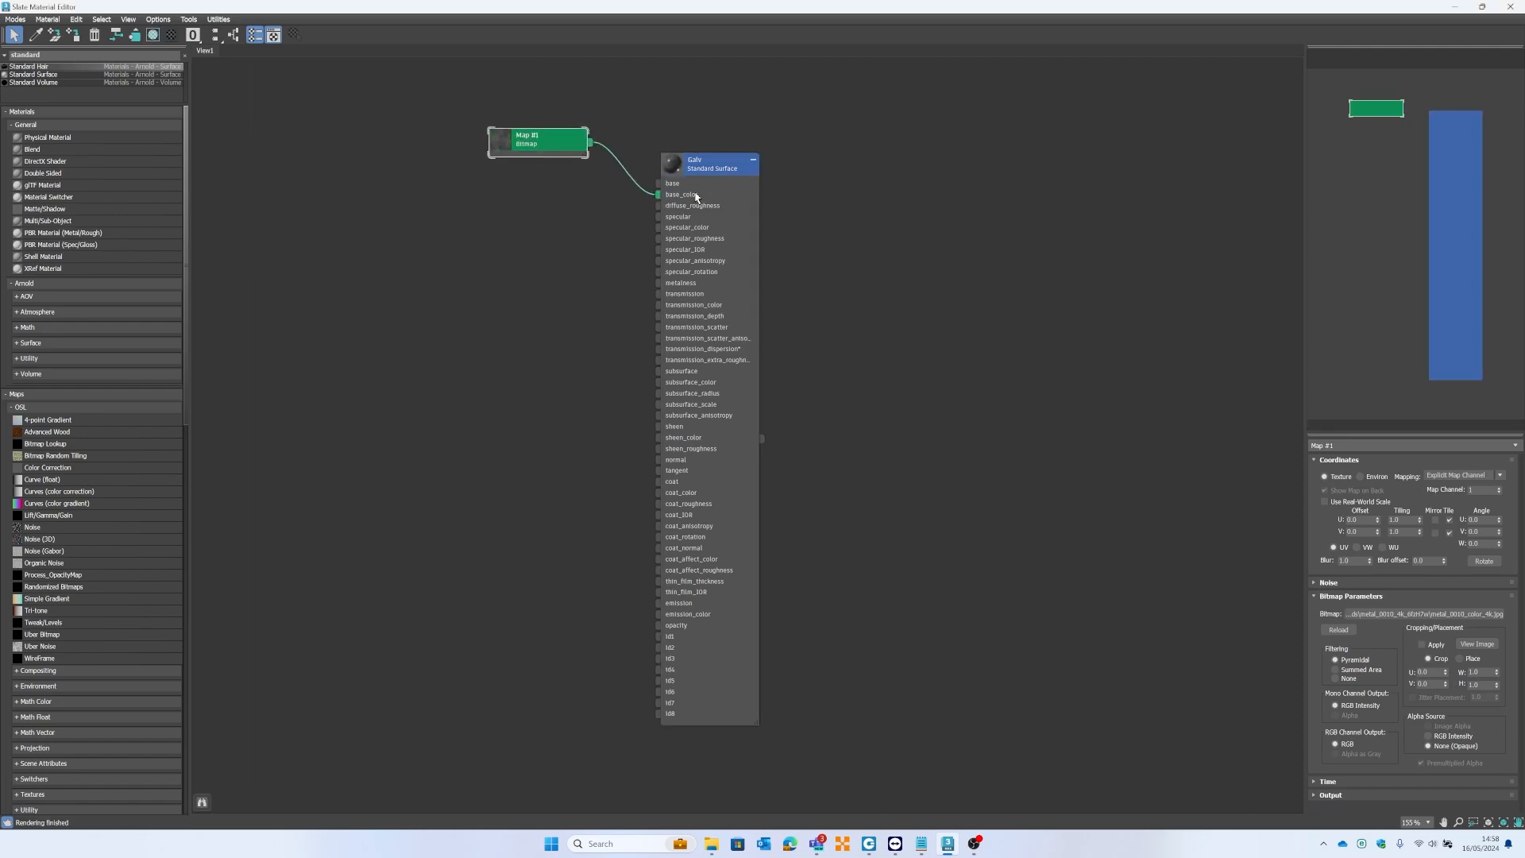
# Enlarge the Galv node's preview sphere, move the node upwards and show the coloured checker background in the preview.
pyautogui.doubleClick(674, 166)
pyautogui.moveTo(703, 170); pyautogui.dragTo(728, 95)
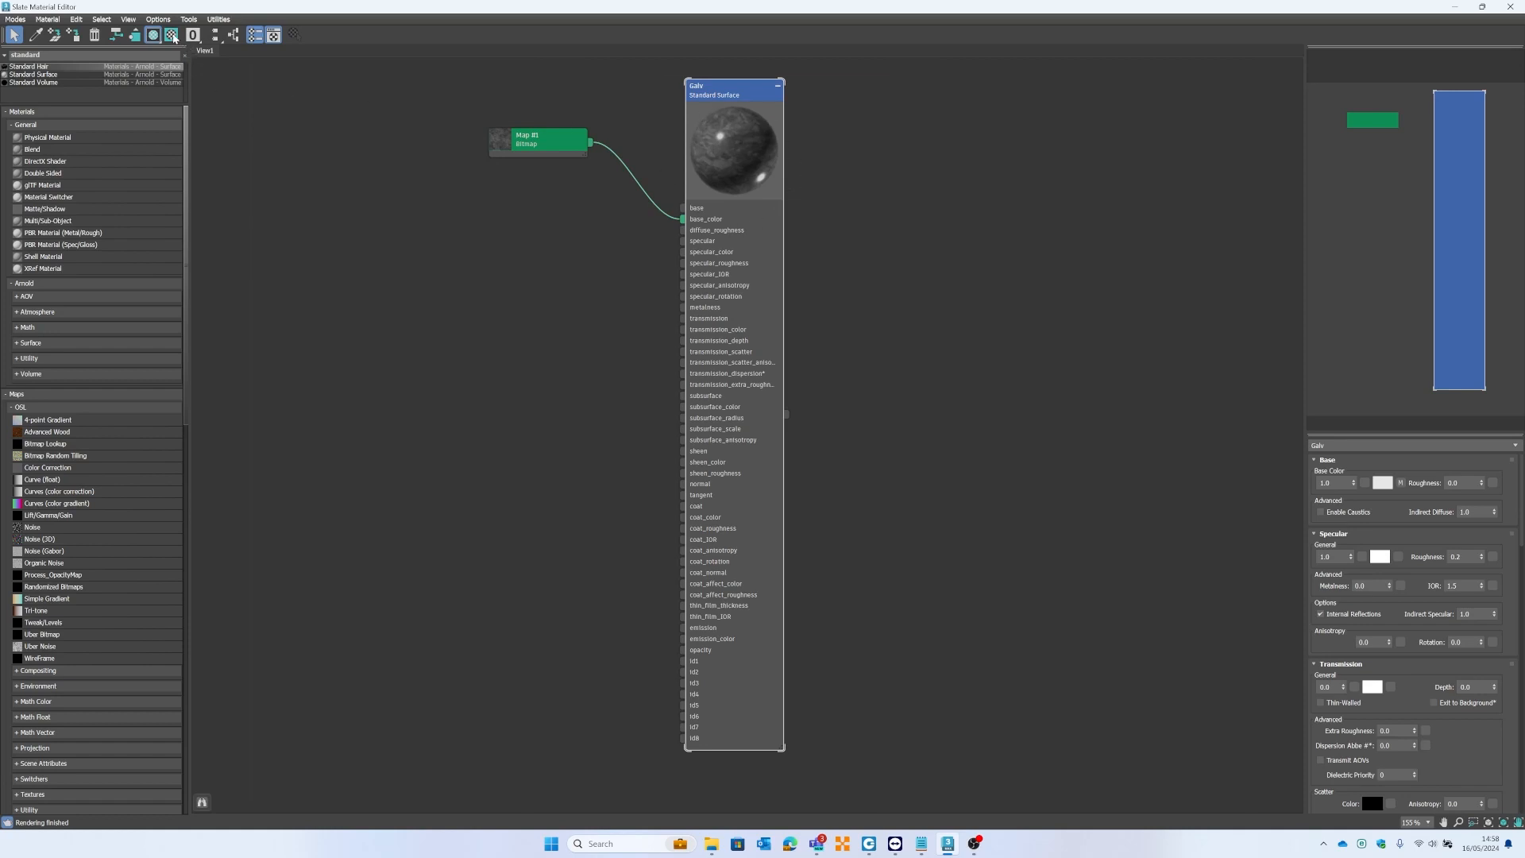
pyautogui.click(172, 35)
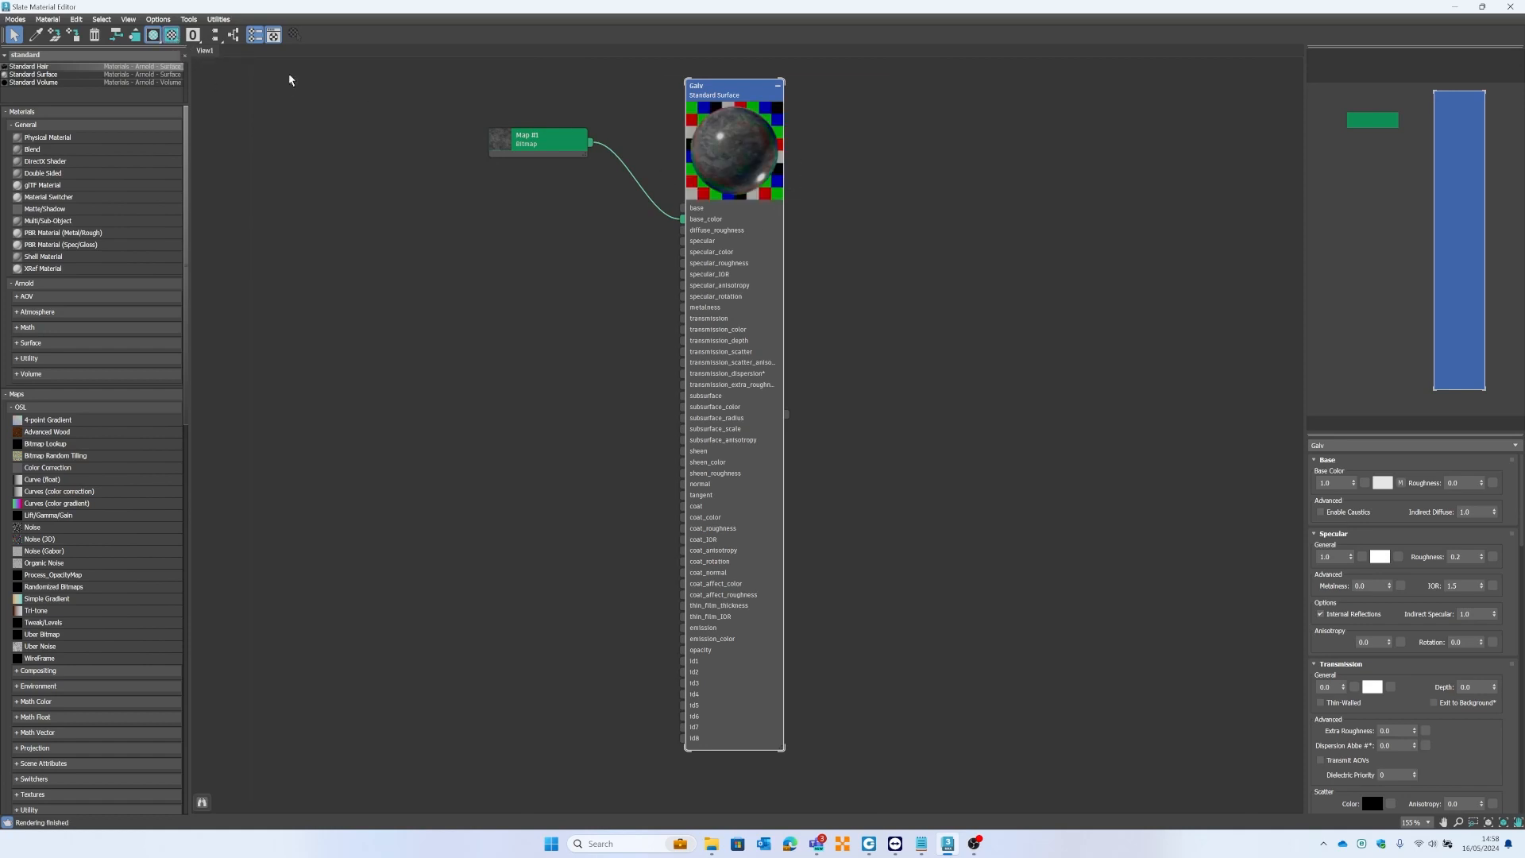
pyautogui.click(172, 39)
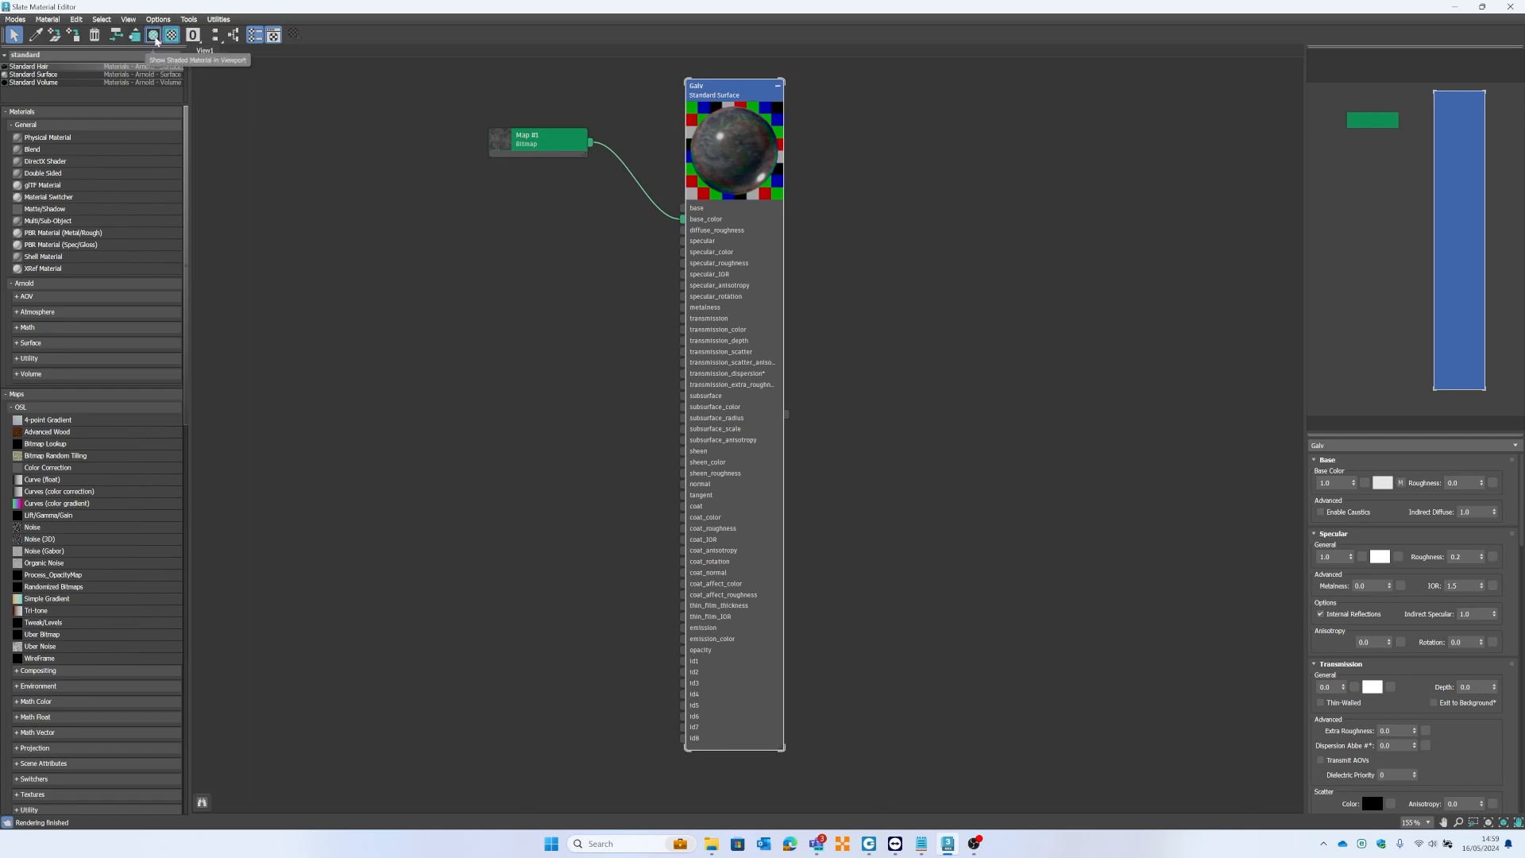
pyautogui.click(154, 37)
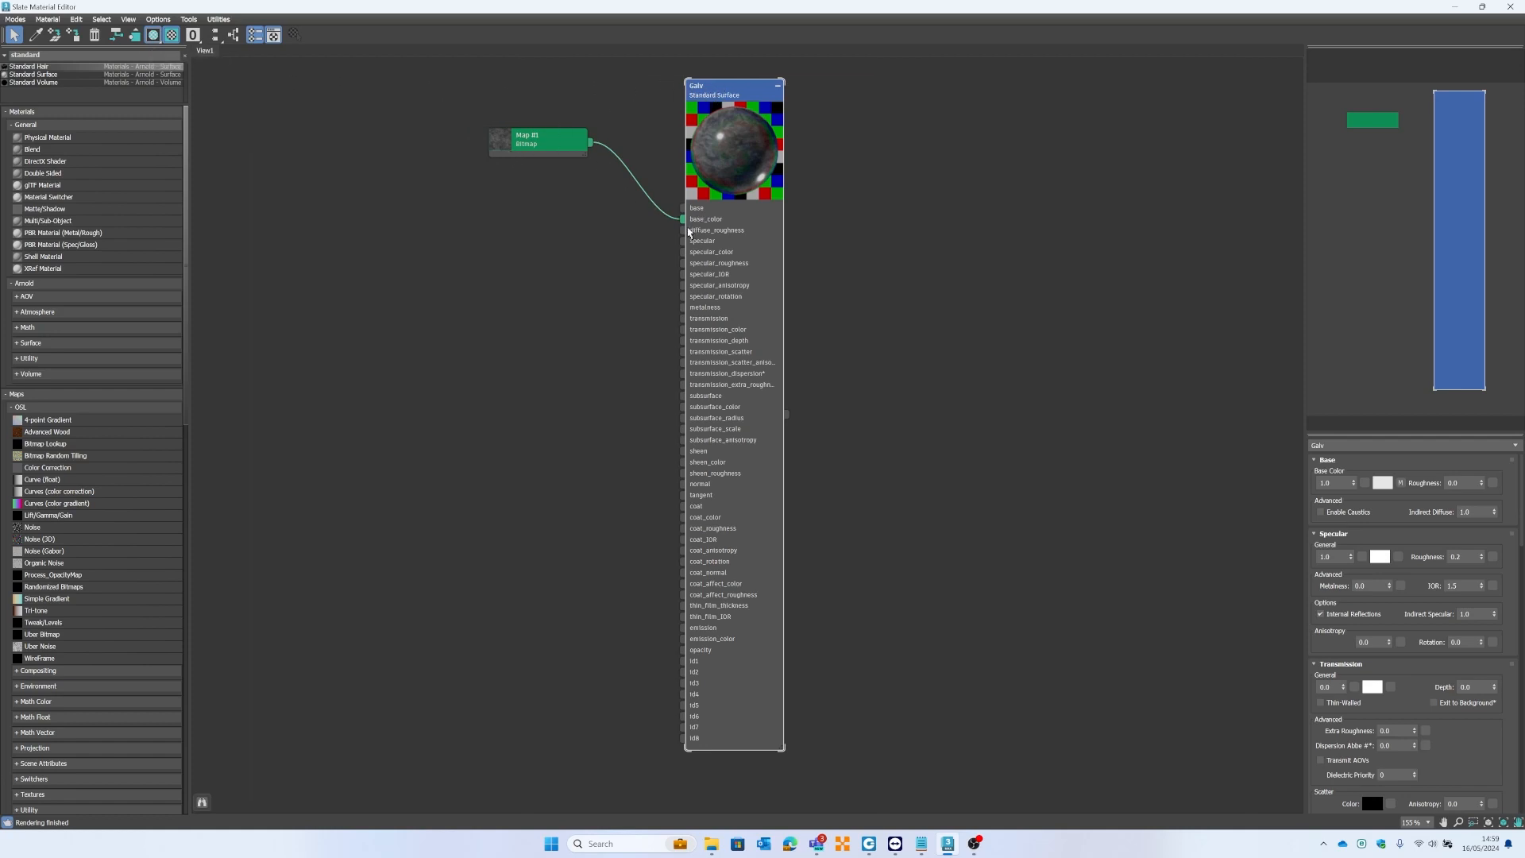
# Connect a Bitmap map using metal_0010_roughness_4k to Galv's diffuse_roughness input.
pyautogui.moveTo(683, 230); pyautogui.dragTo(540, 208)
pyautogui.moveTo(565, 223)
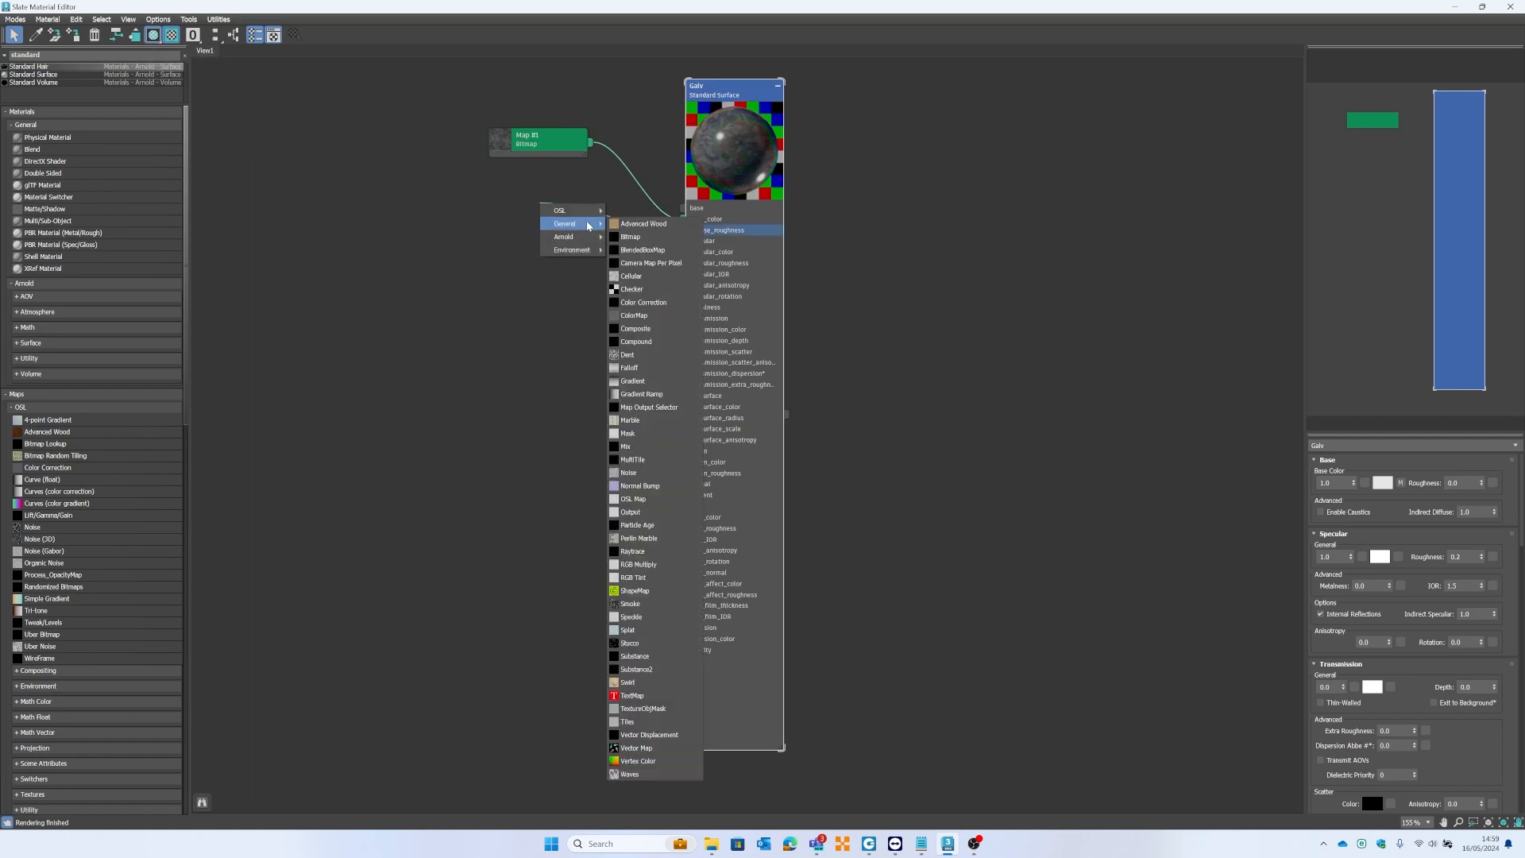
pyautogui.click(631, 238)
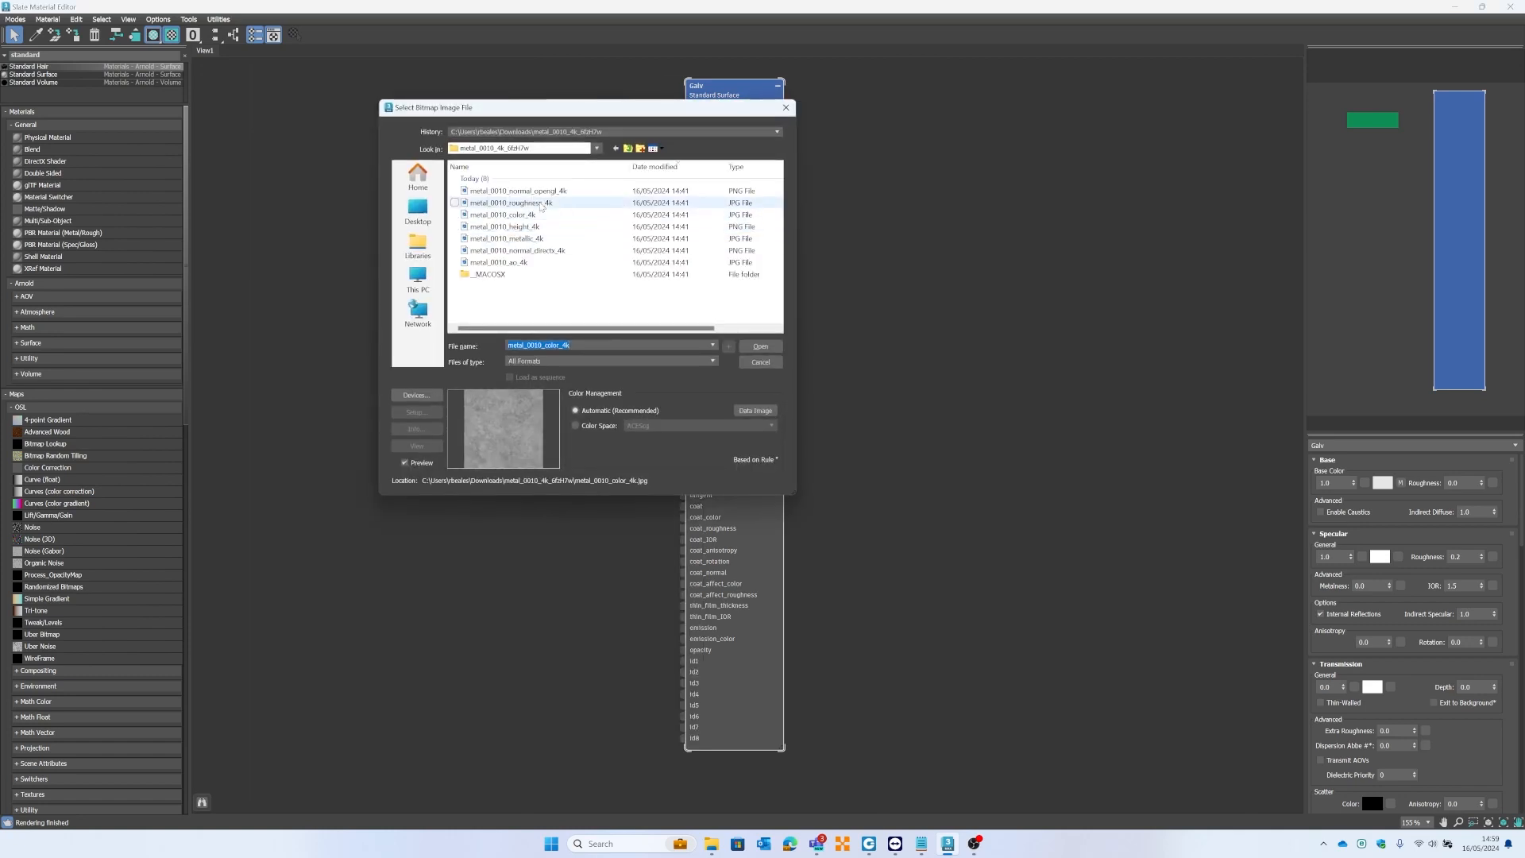
pyautogui.doubleClick(539, 205)
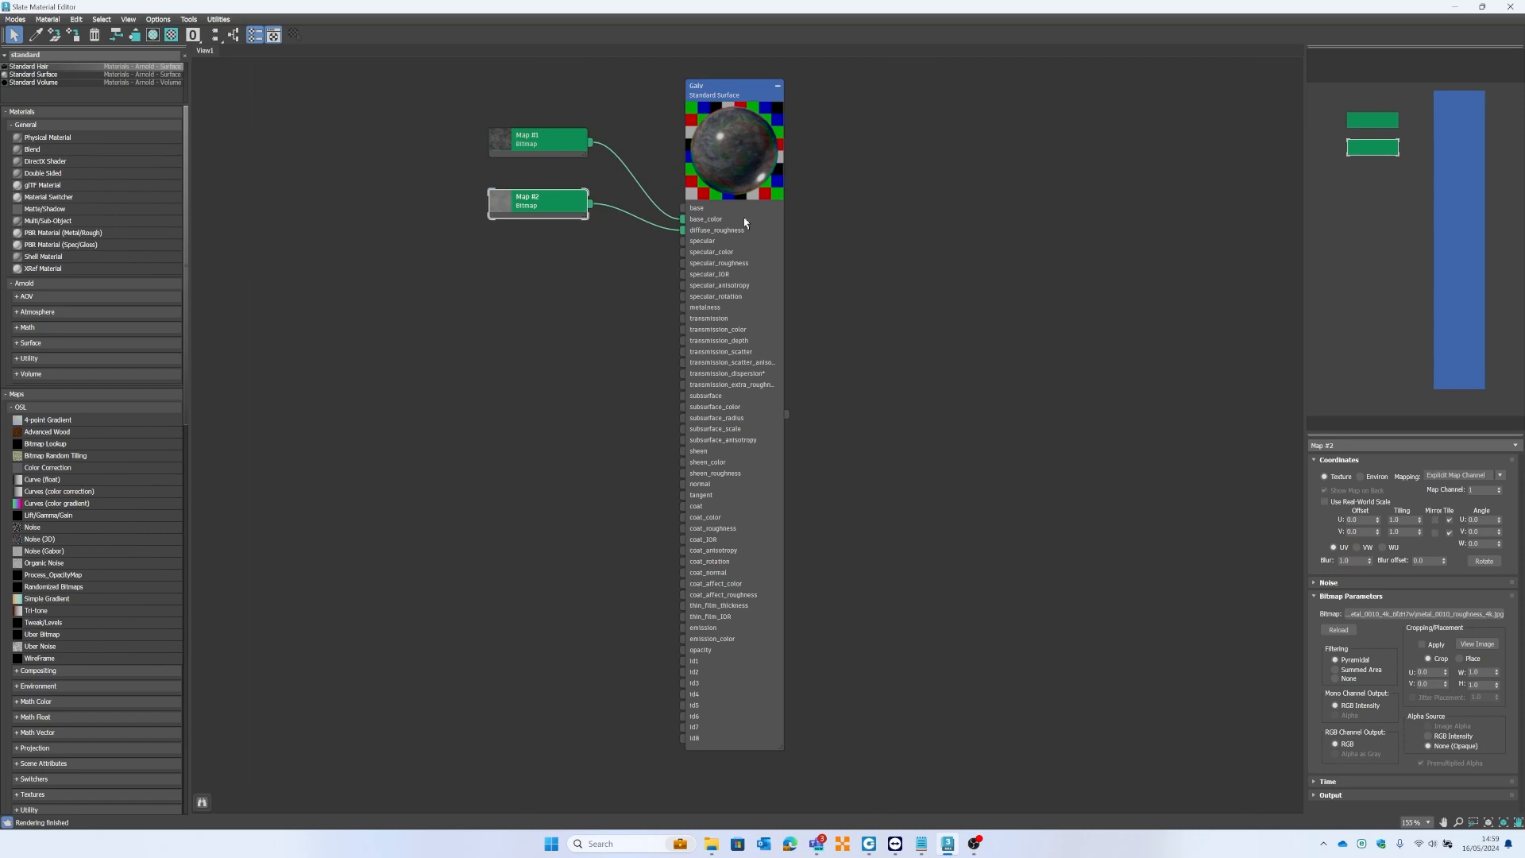
# Connect a Bitmap map using metal_0010_metallic_4k to Galv's metalness input and line its node up under the other bitmaps.
pyautogui.moveTo(682, 307); pyautogui.dragTo(582, 268)
pyautogui.moveTo(624, 288)
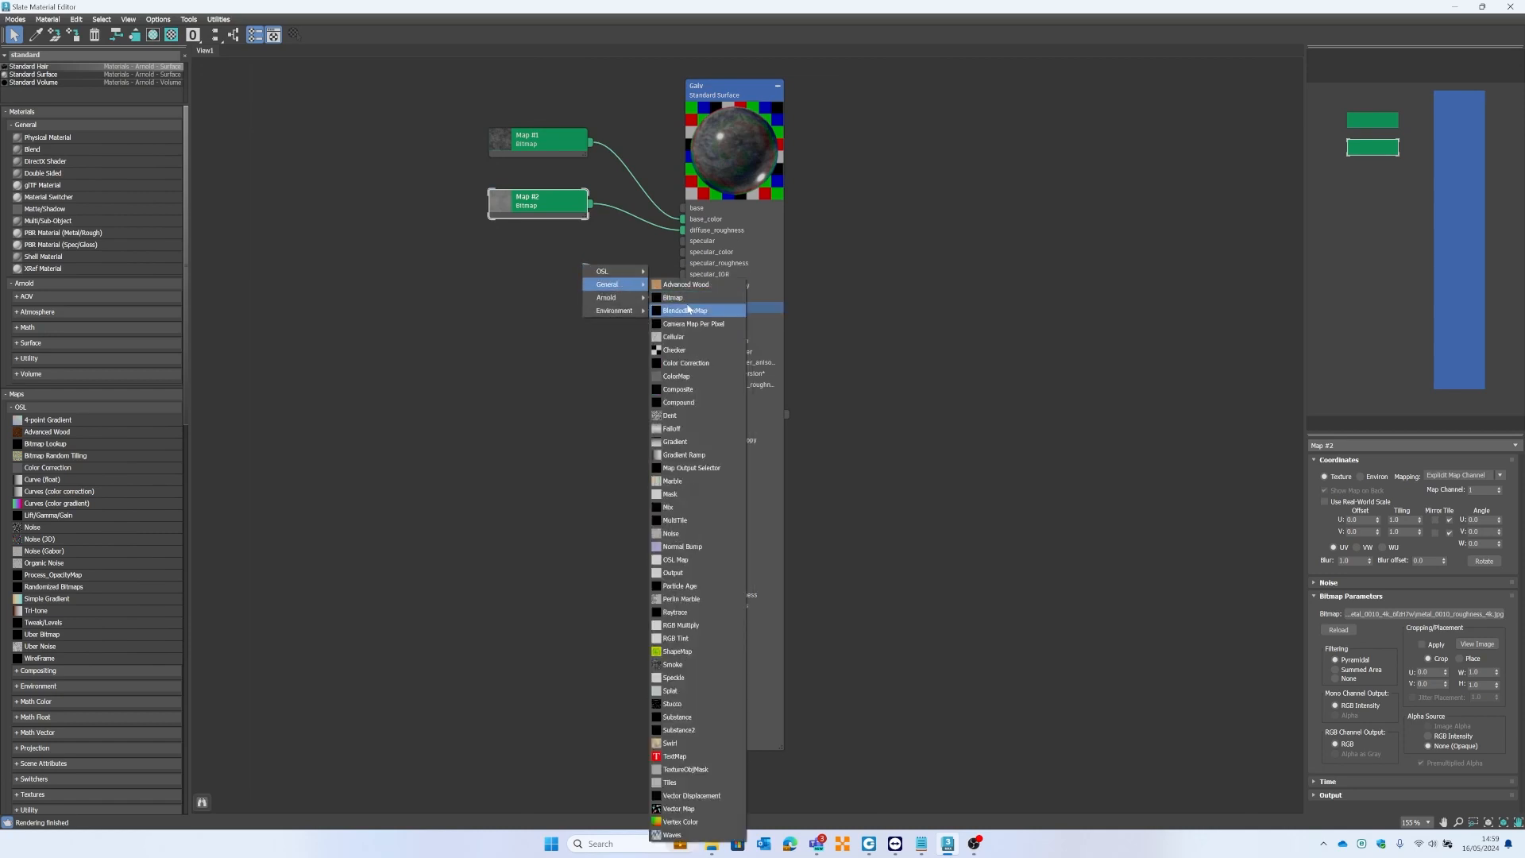
pyautogui.click(691, 299)
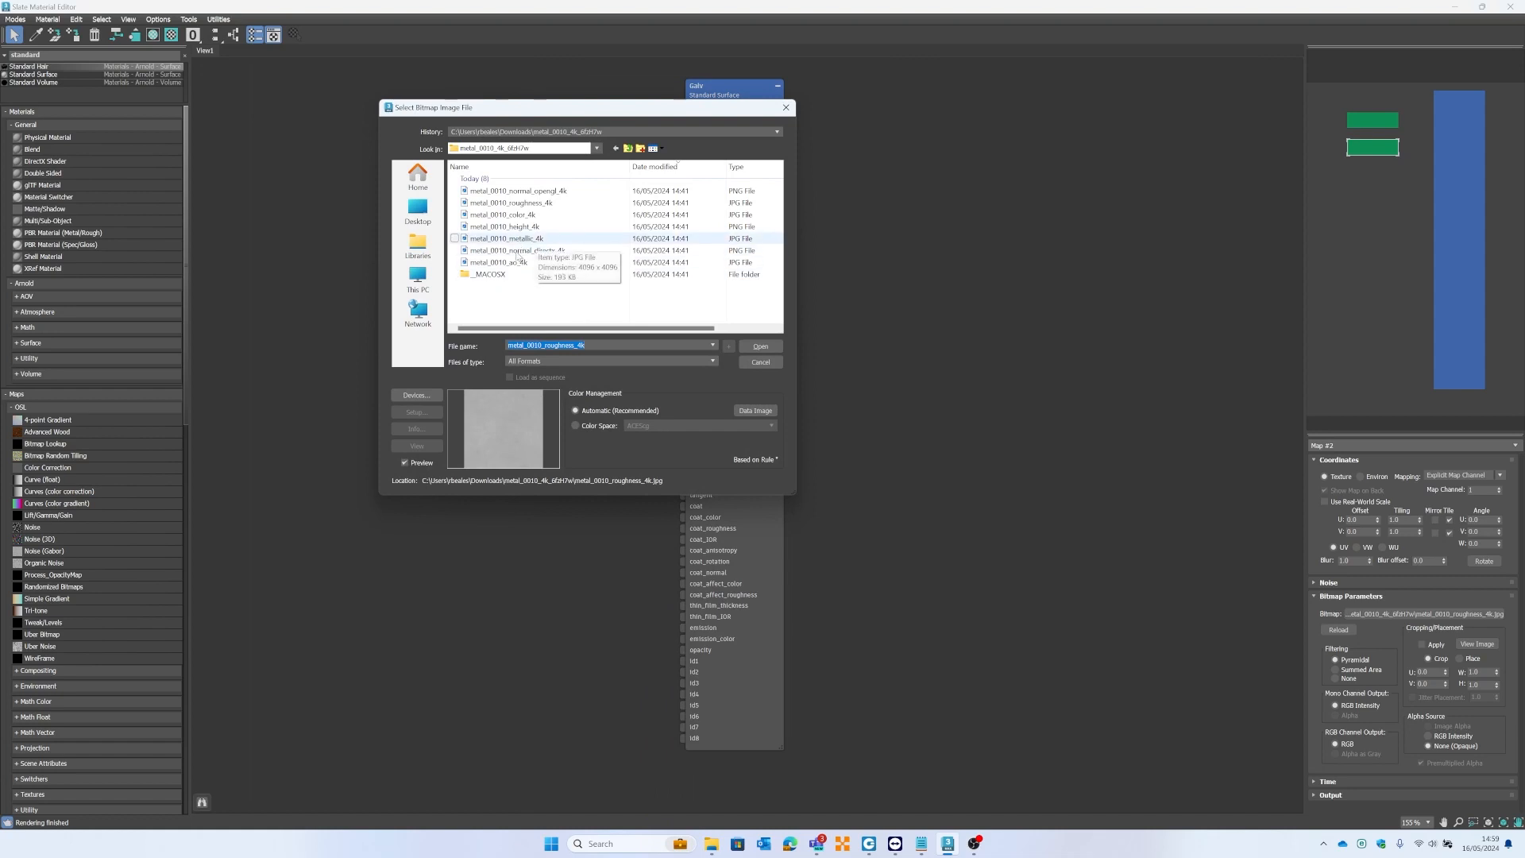
pyautogui.click(525, 238)
pyautogui.doubleClick(528, 238)
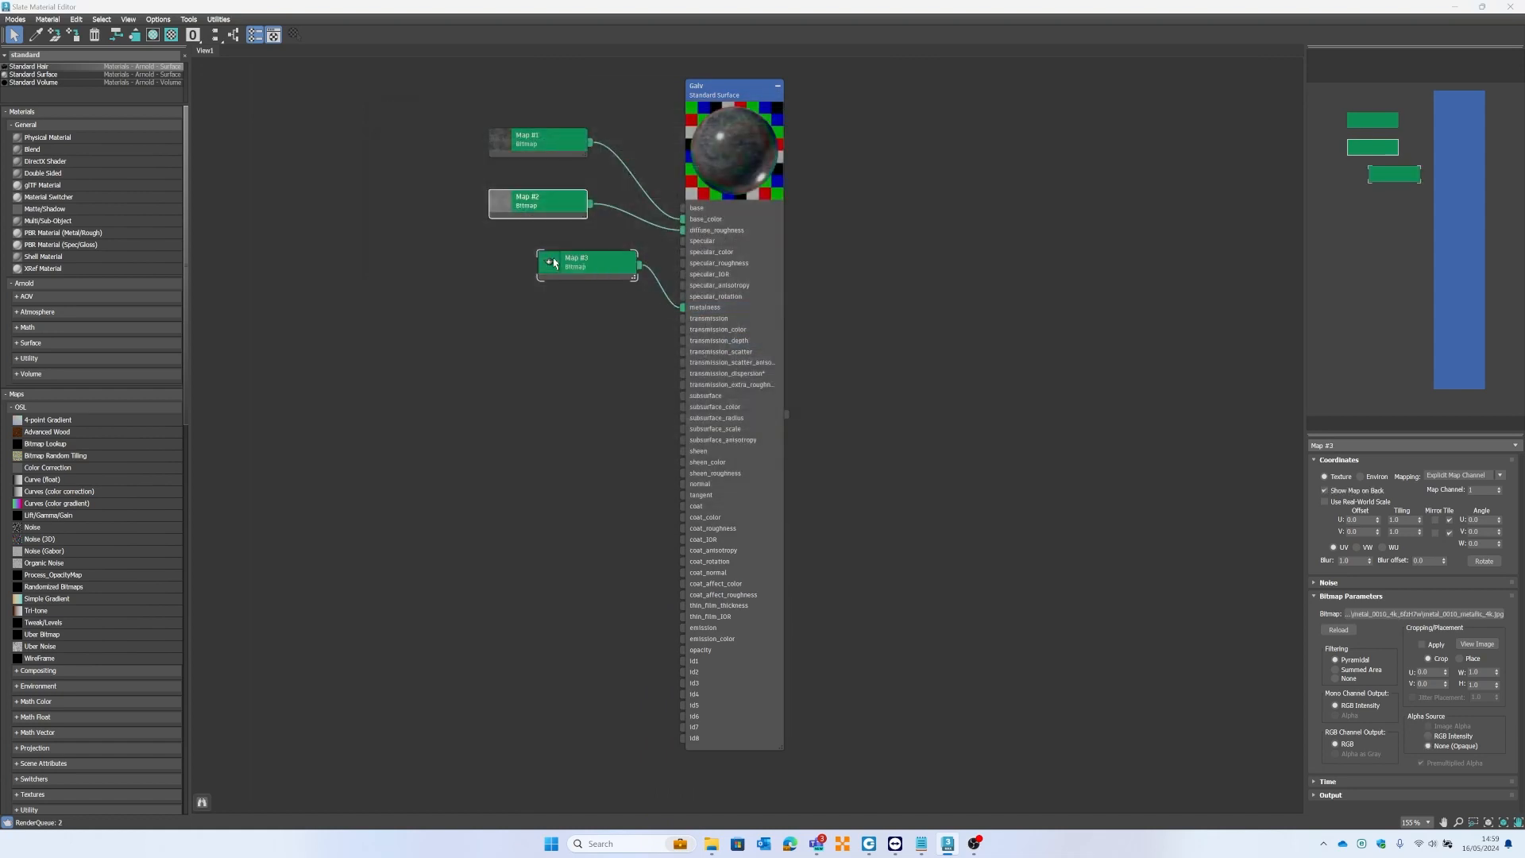
pyautogui.moveTo(606, 272); pyautogui.dragTo(558, 259)
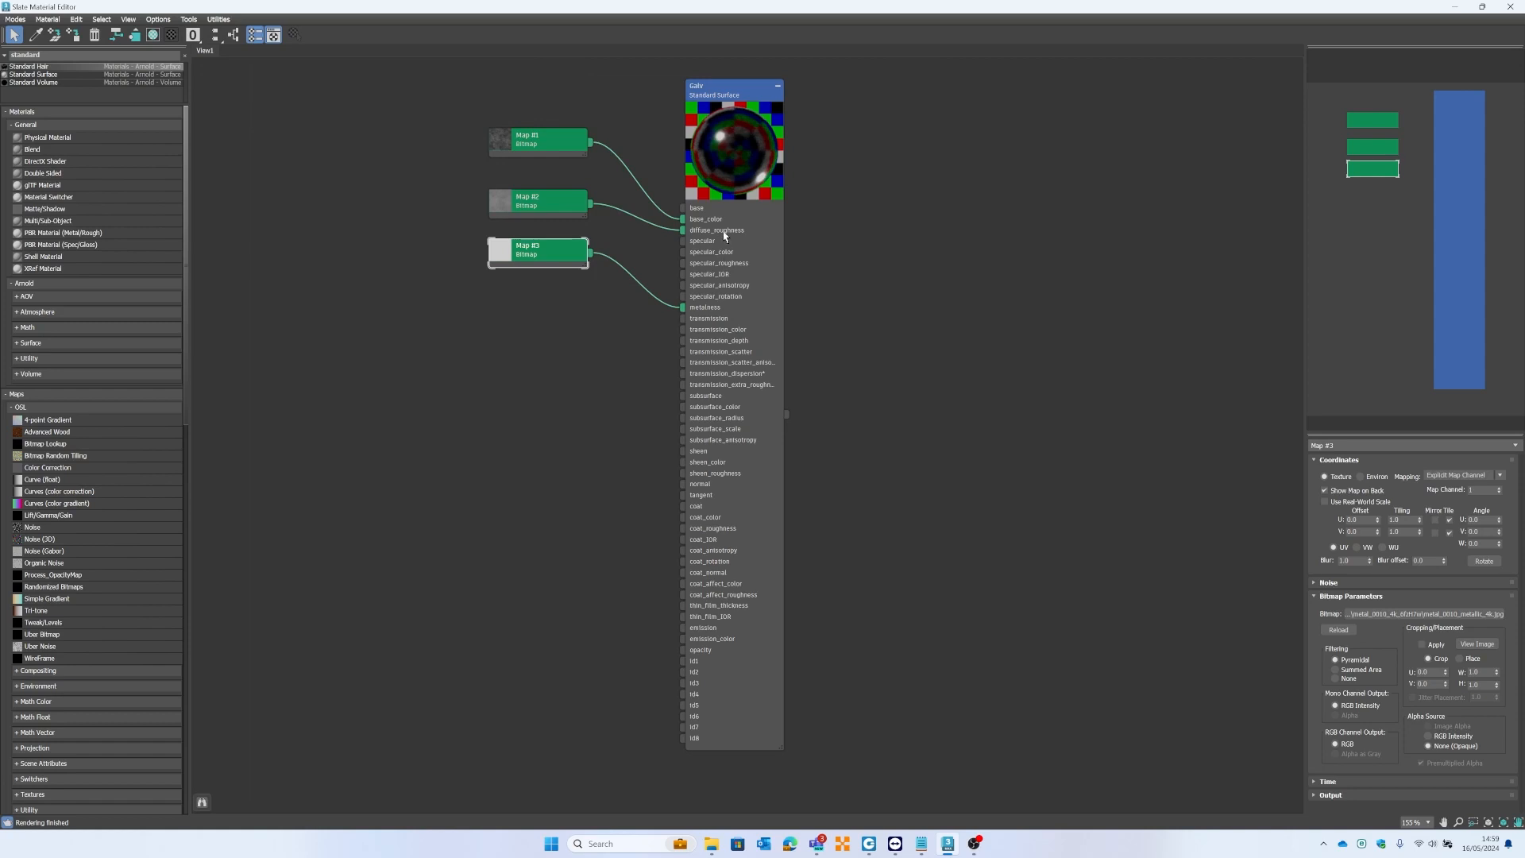
# Connect a Bitmap map using metal_0010_normal_directx_4k to Galv's normal input and place its node below the other bitmaps.
pyautogui.moveTo(682, 483); pyautogui.dragTo(586, 374)
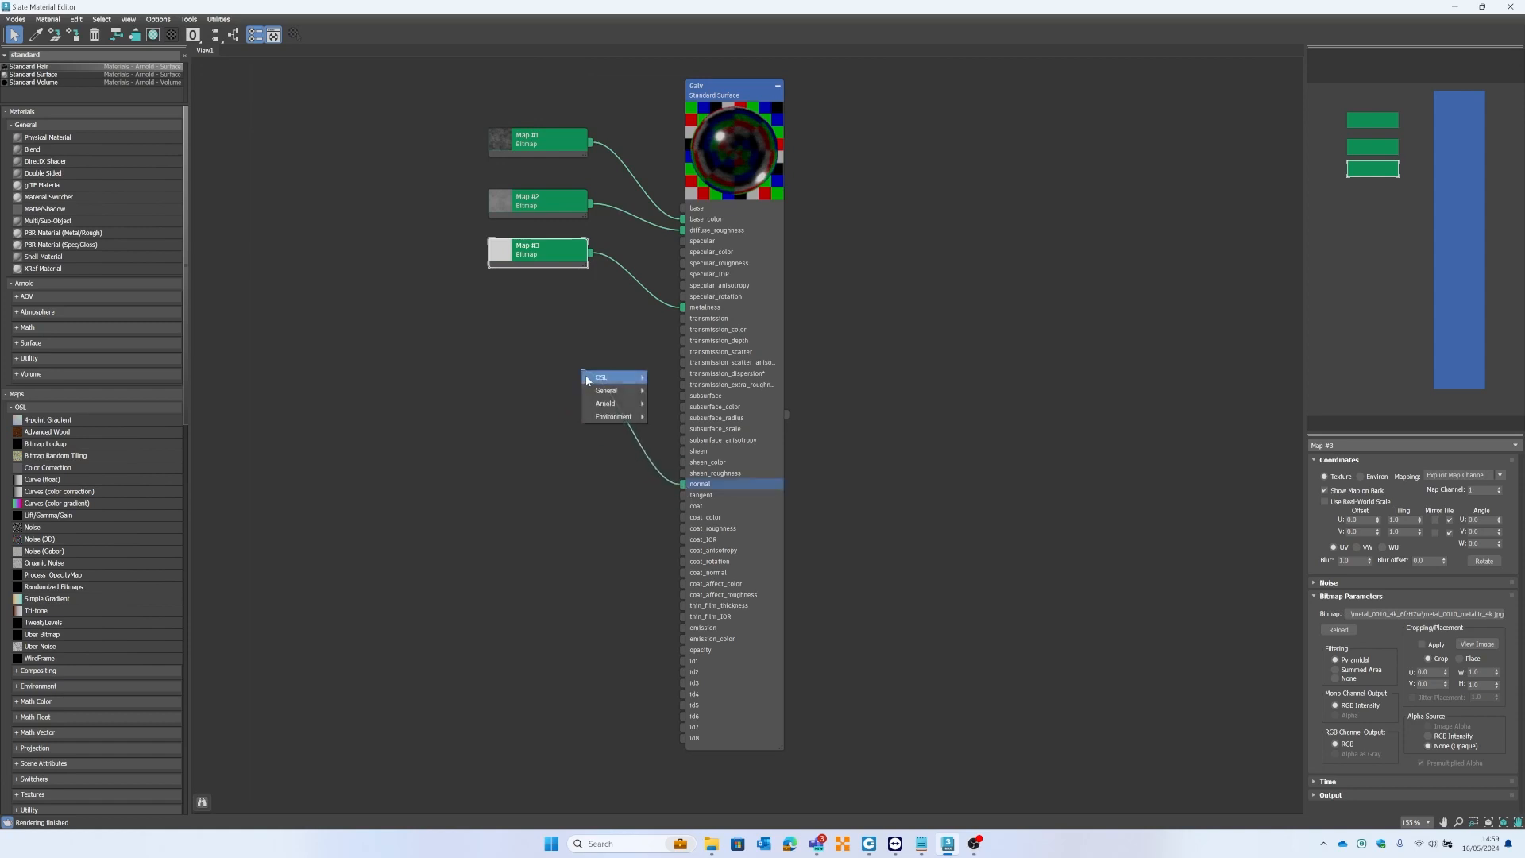
pyautogui.moveTo(612, 390)
pyautogui.click(693, 319)
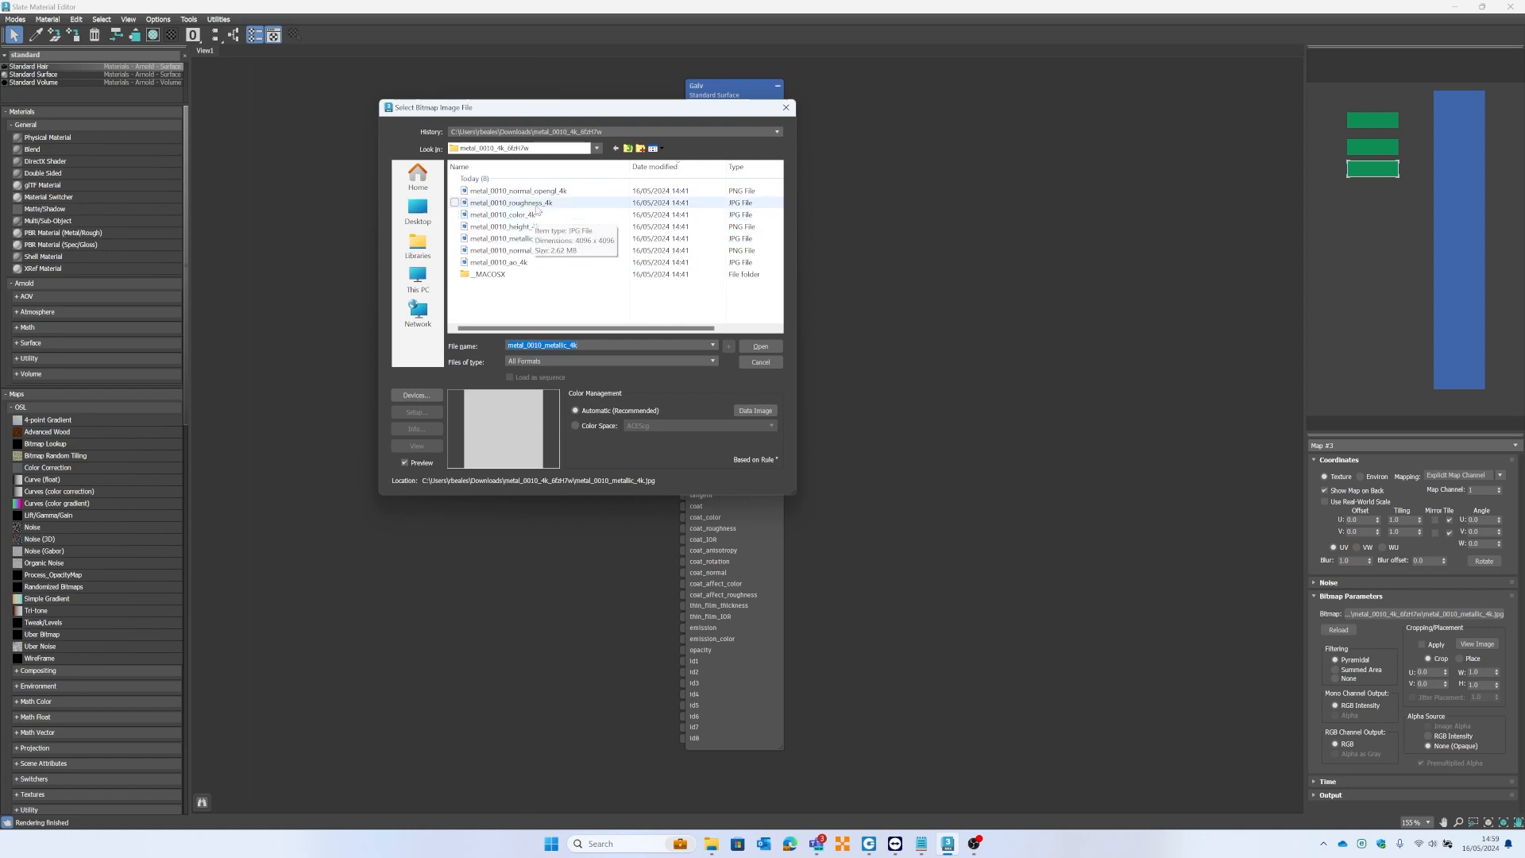
pyautogui.click(540, 251)
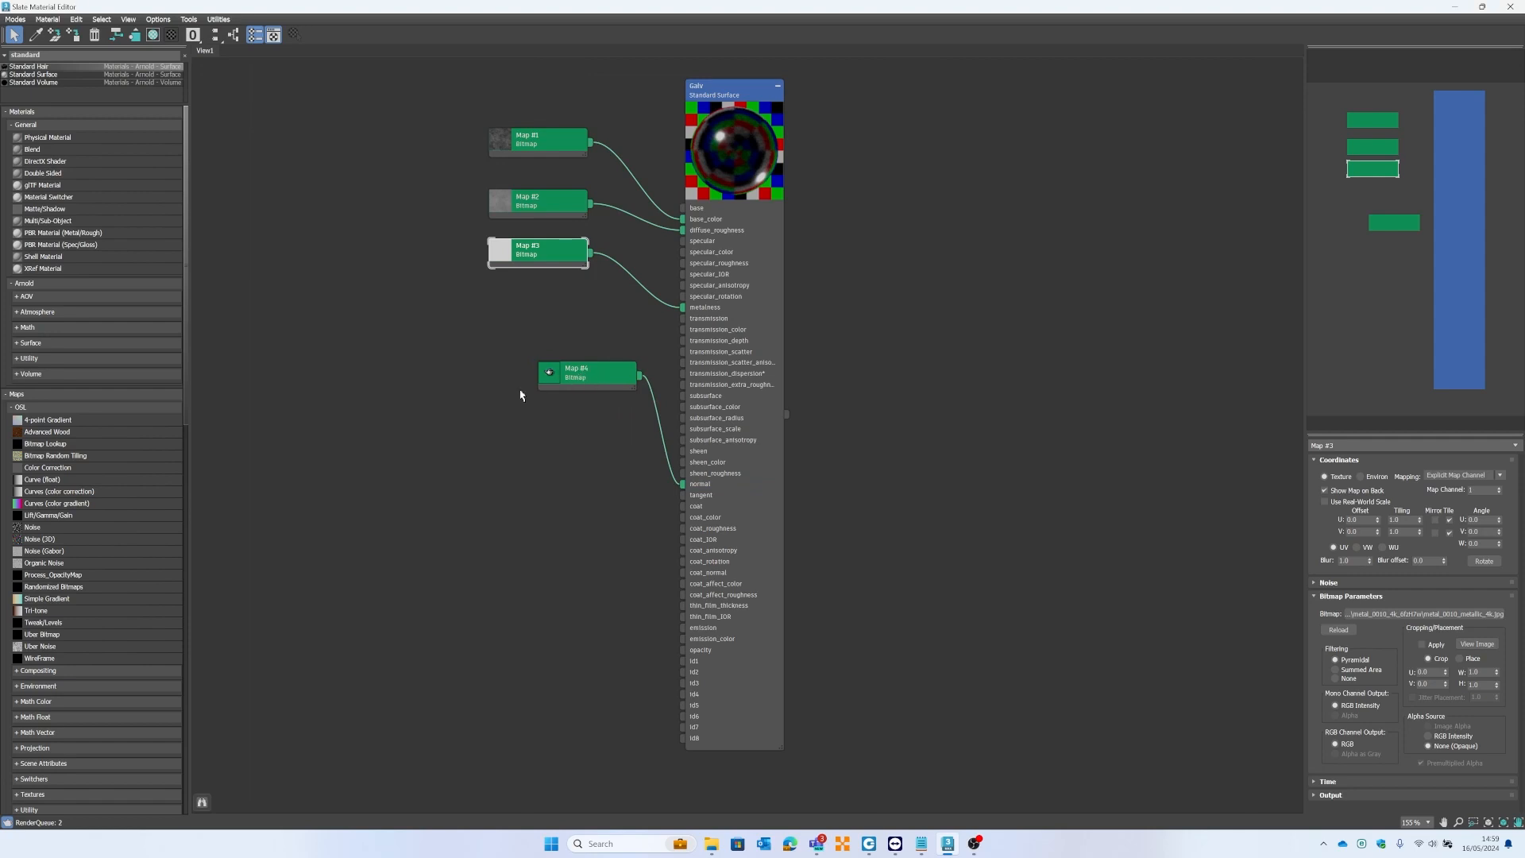
pyautogui.click(586, 380)
pyautogui.moveTo(588, 380); pyautogui.dragTo(551, 356)
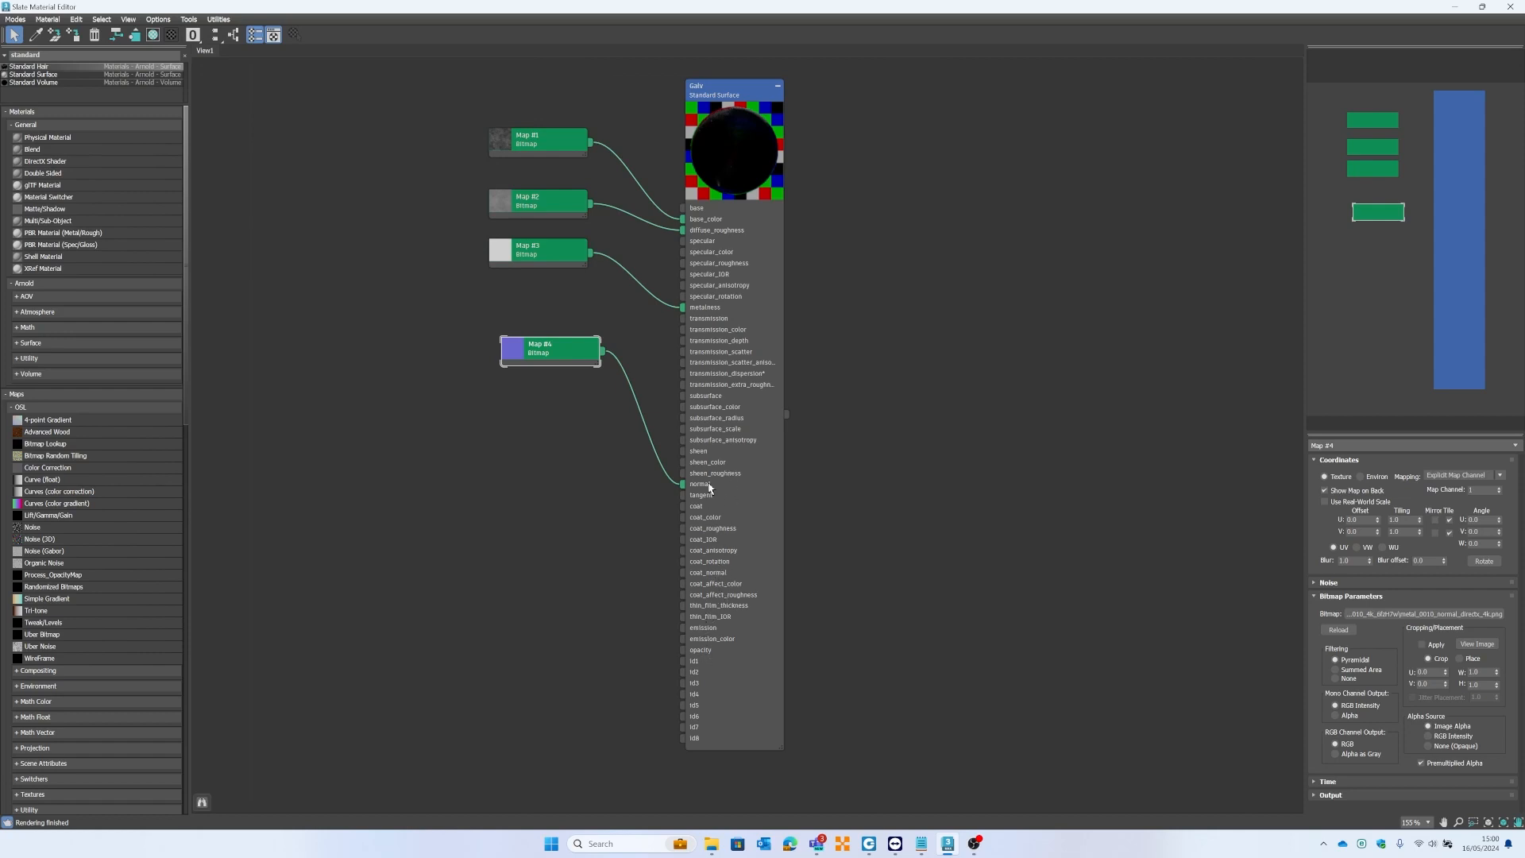
# Disconnect and delete the metallic bitmap feeding Galv's metalness input, and move the normal bitmap node up beneath the others.
pyautogui.moveTo(682, 307); pyautogui.dragTo(635, 302)
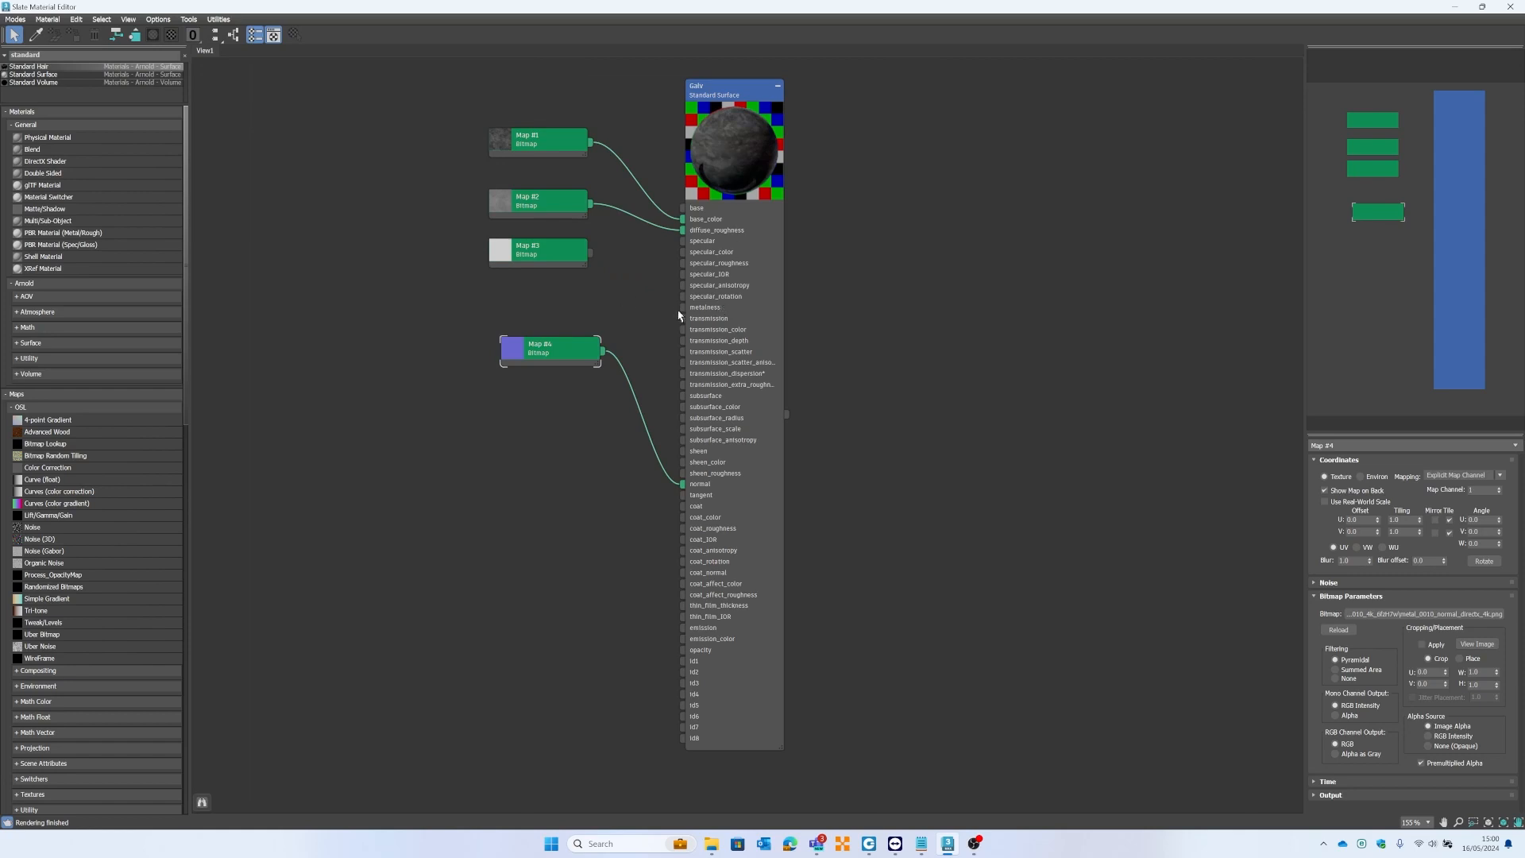
pyautogui.click(550, 252)
pyautogui.press('Delete')
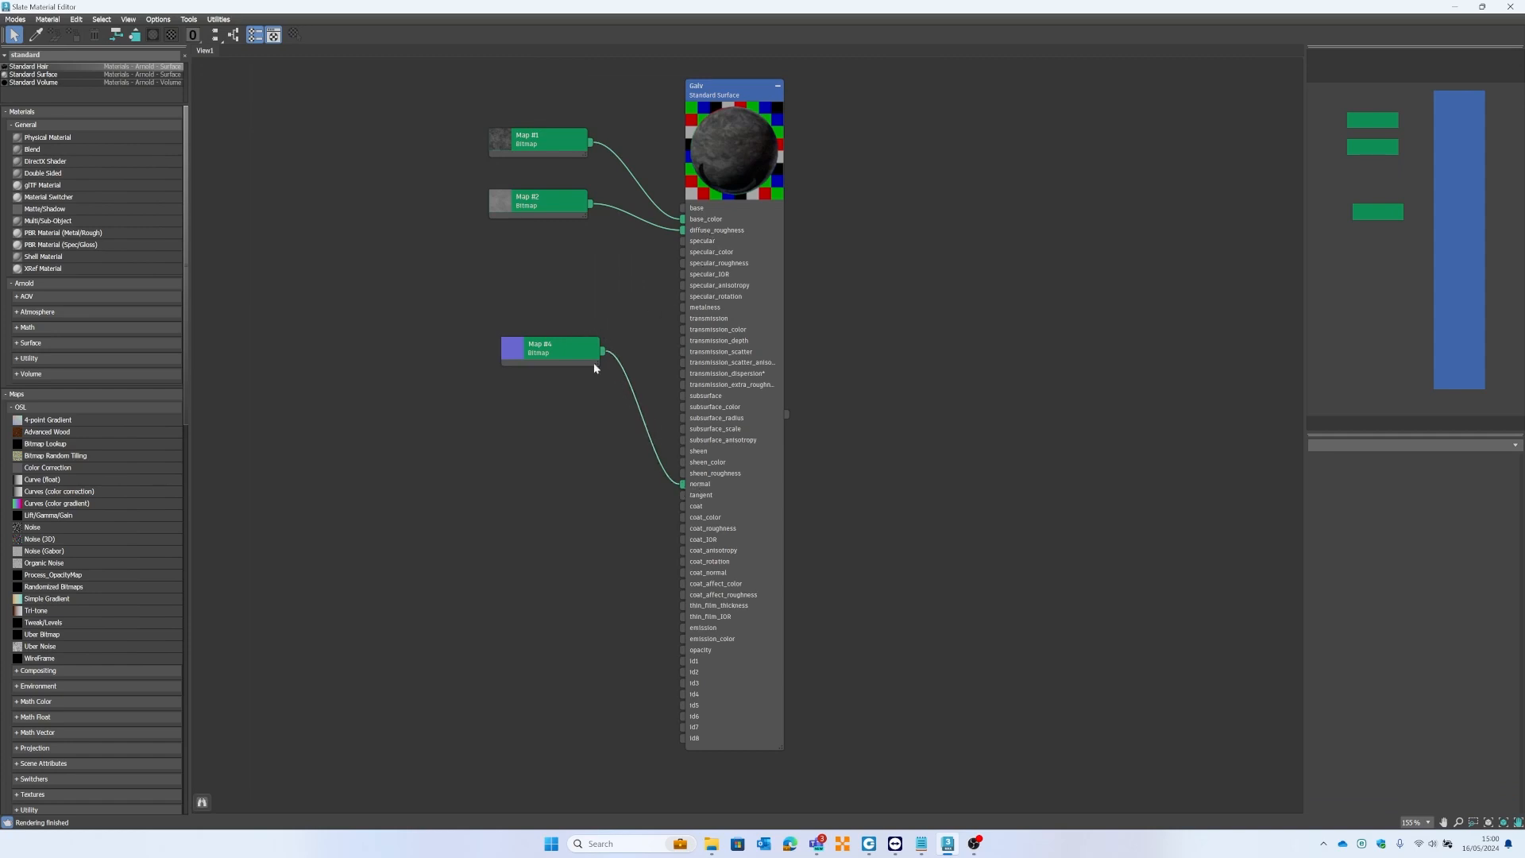
pyautogui.moveTo(562, 350); pyautogui.dragTo(537, 301)
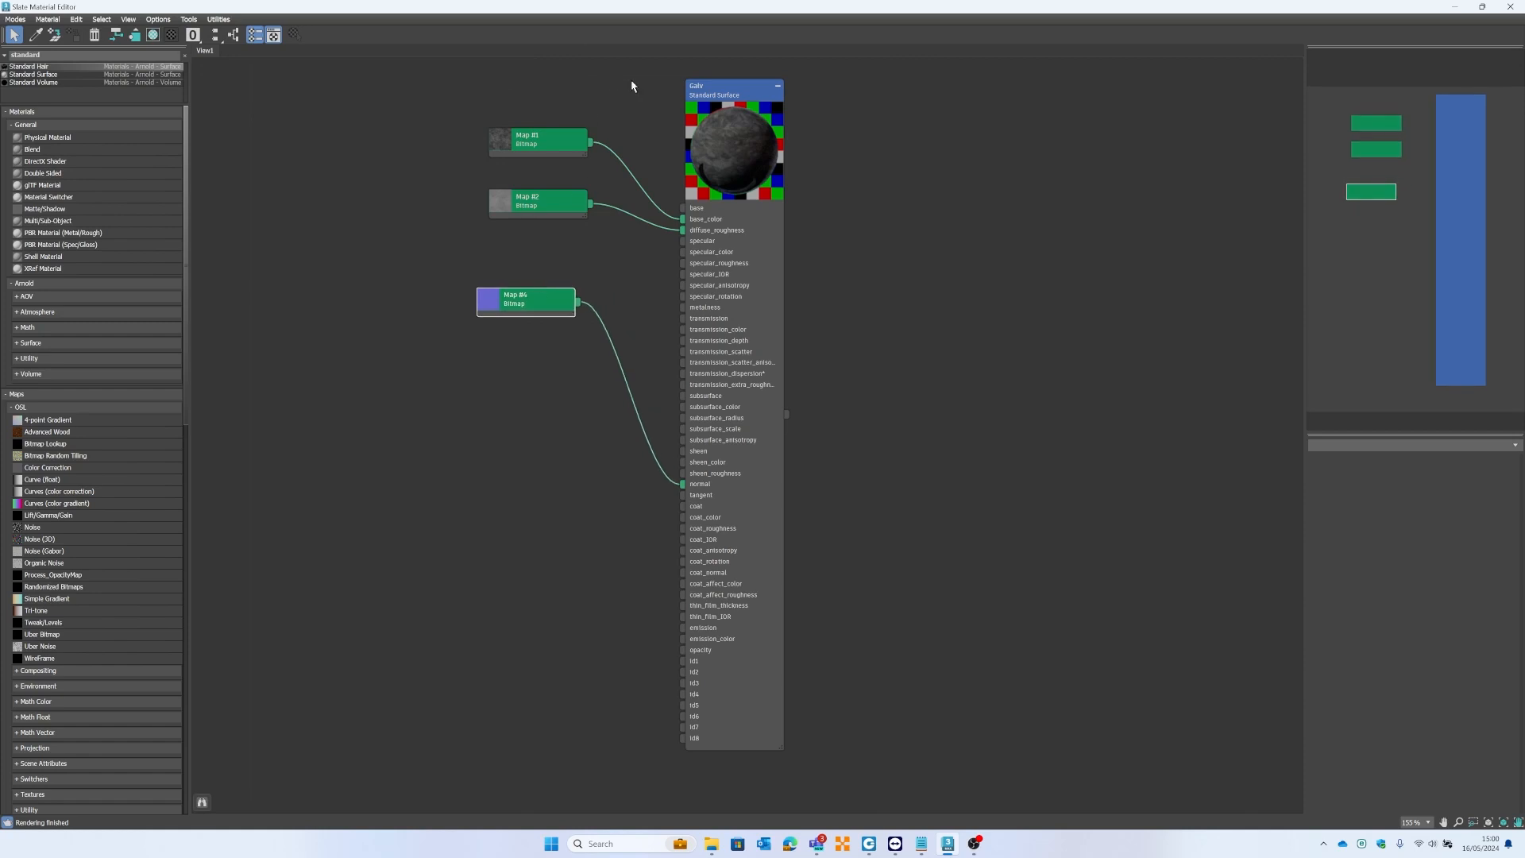
# Assign the Galv material to the selected box and close the material editor.
pyautogui.click(720, 78)
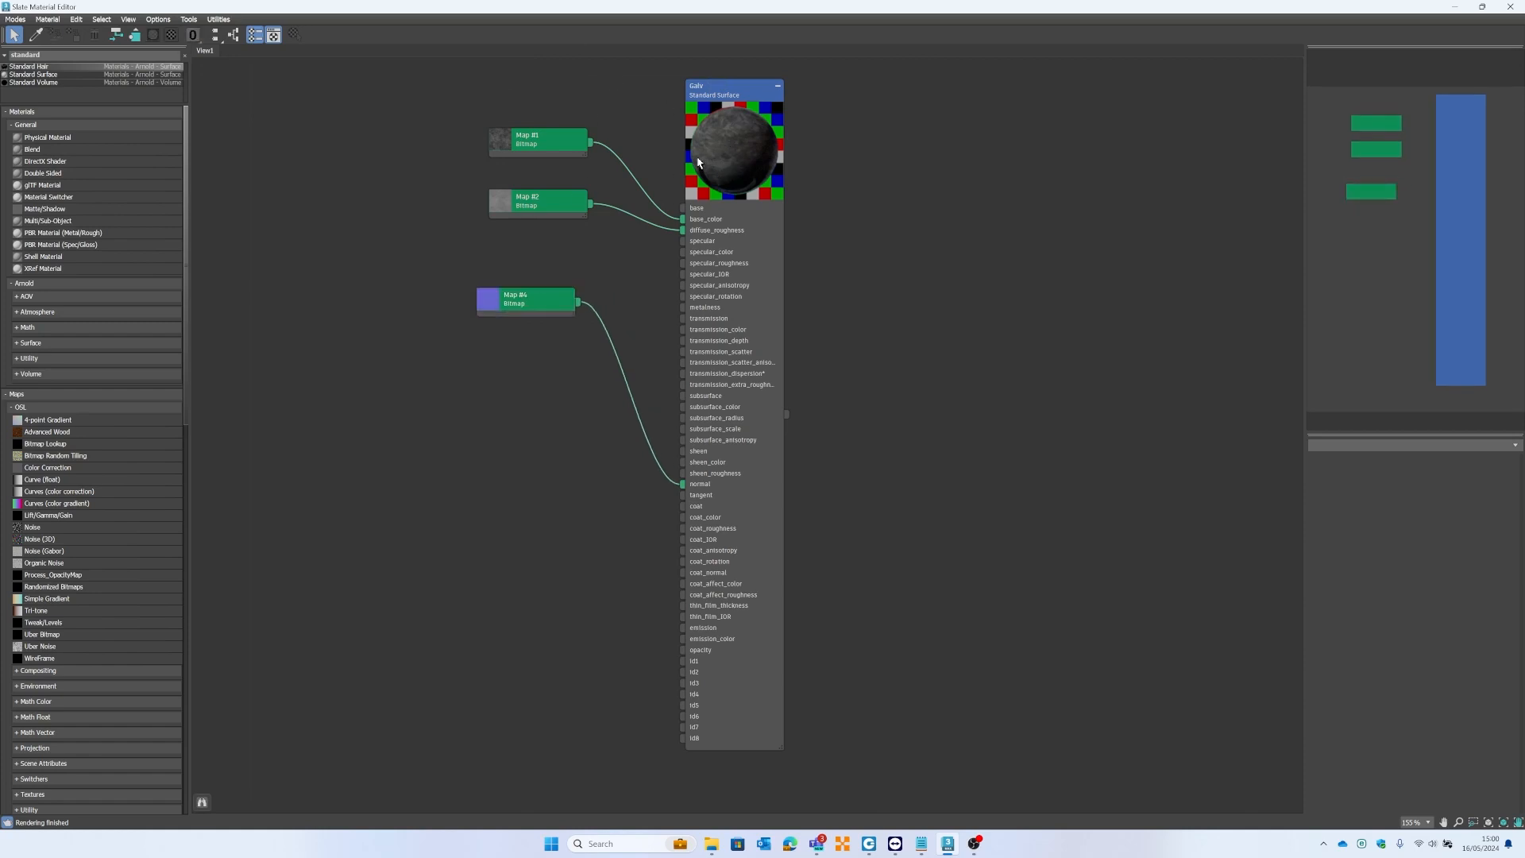
pyautogui.moveTo(755, 7); pyautogui.dragTo(947, 107)
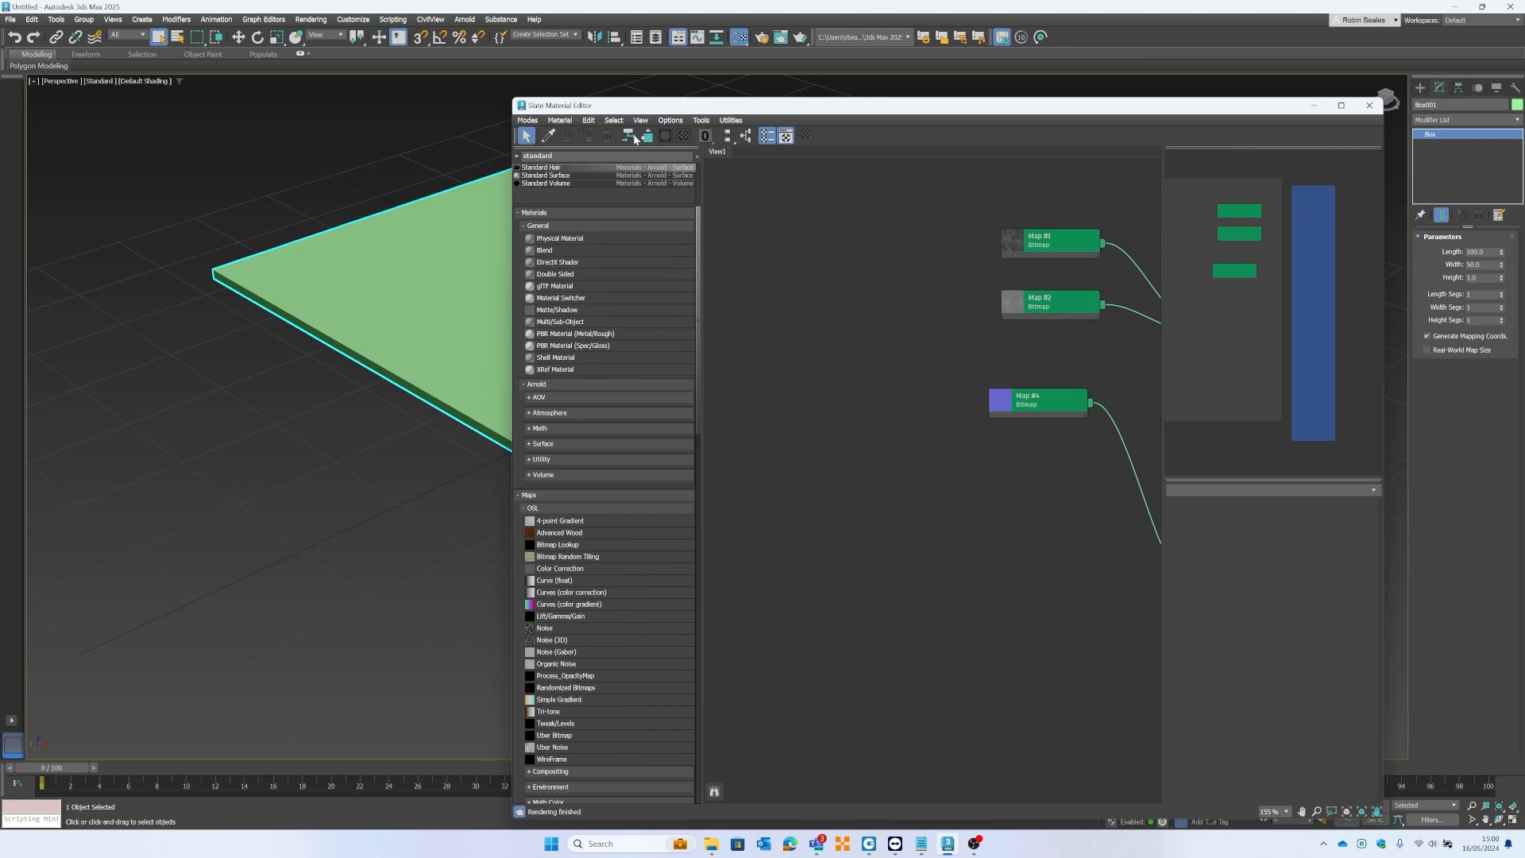
pyautogui.doubleClick(696, 108)
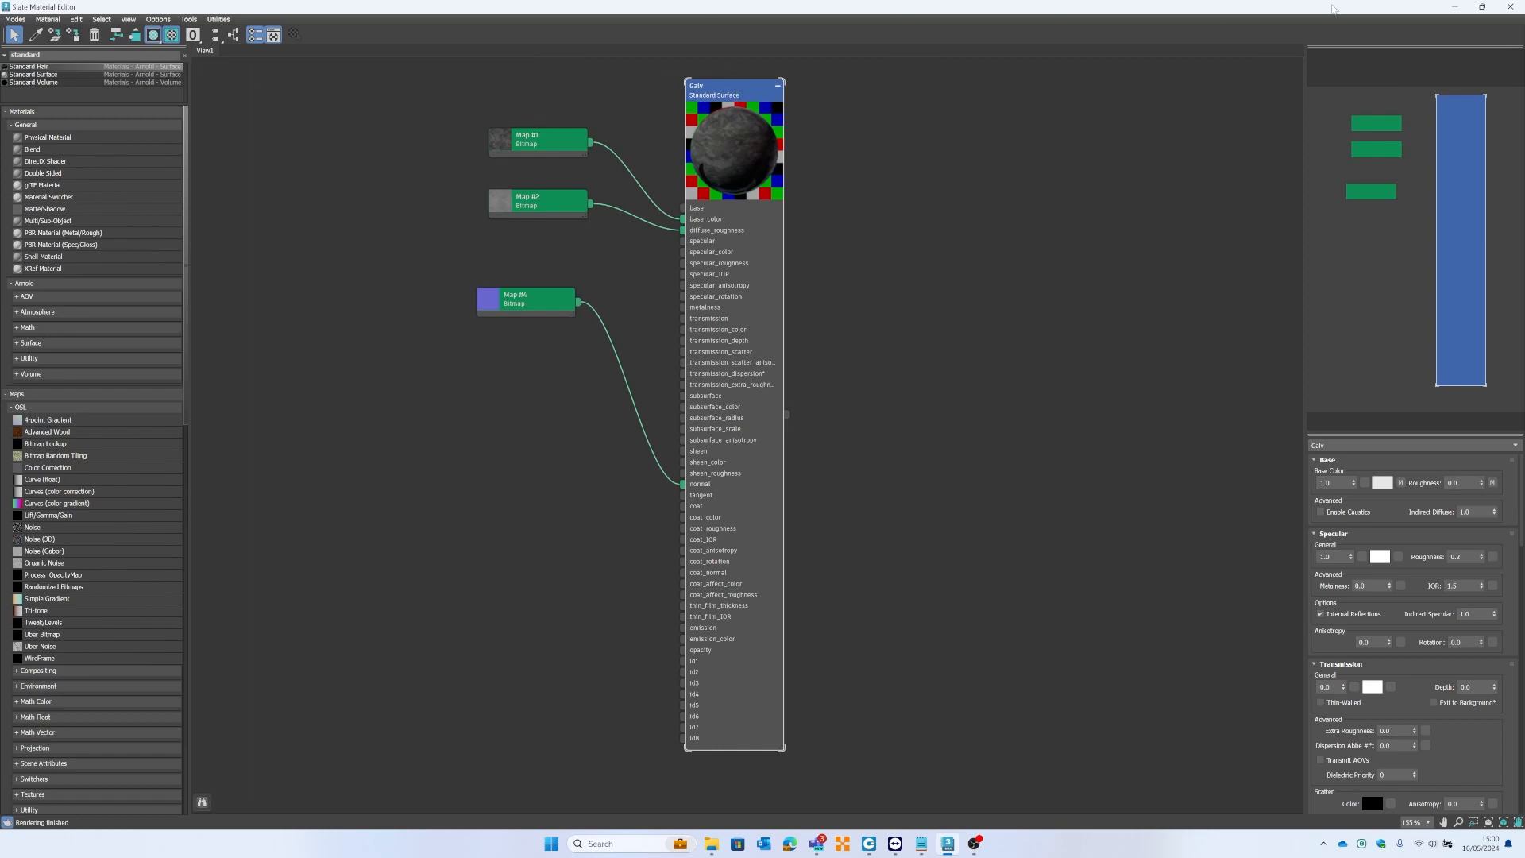
pyautogui.click(1509, 6)
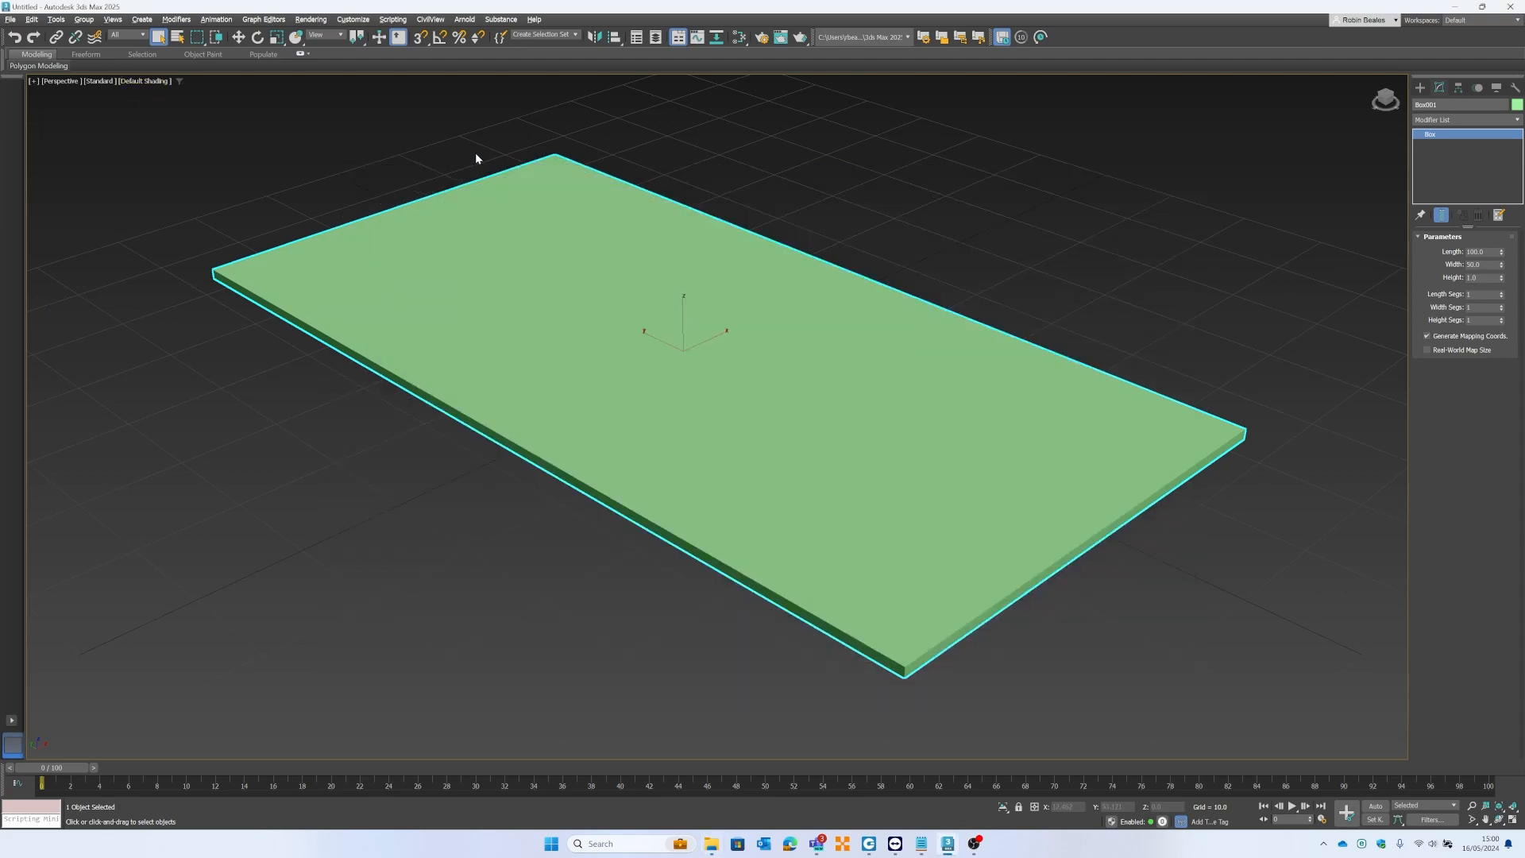
pyautogui.press('m')
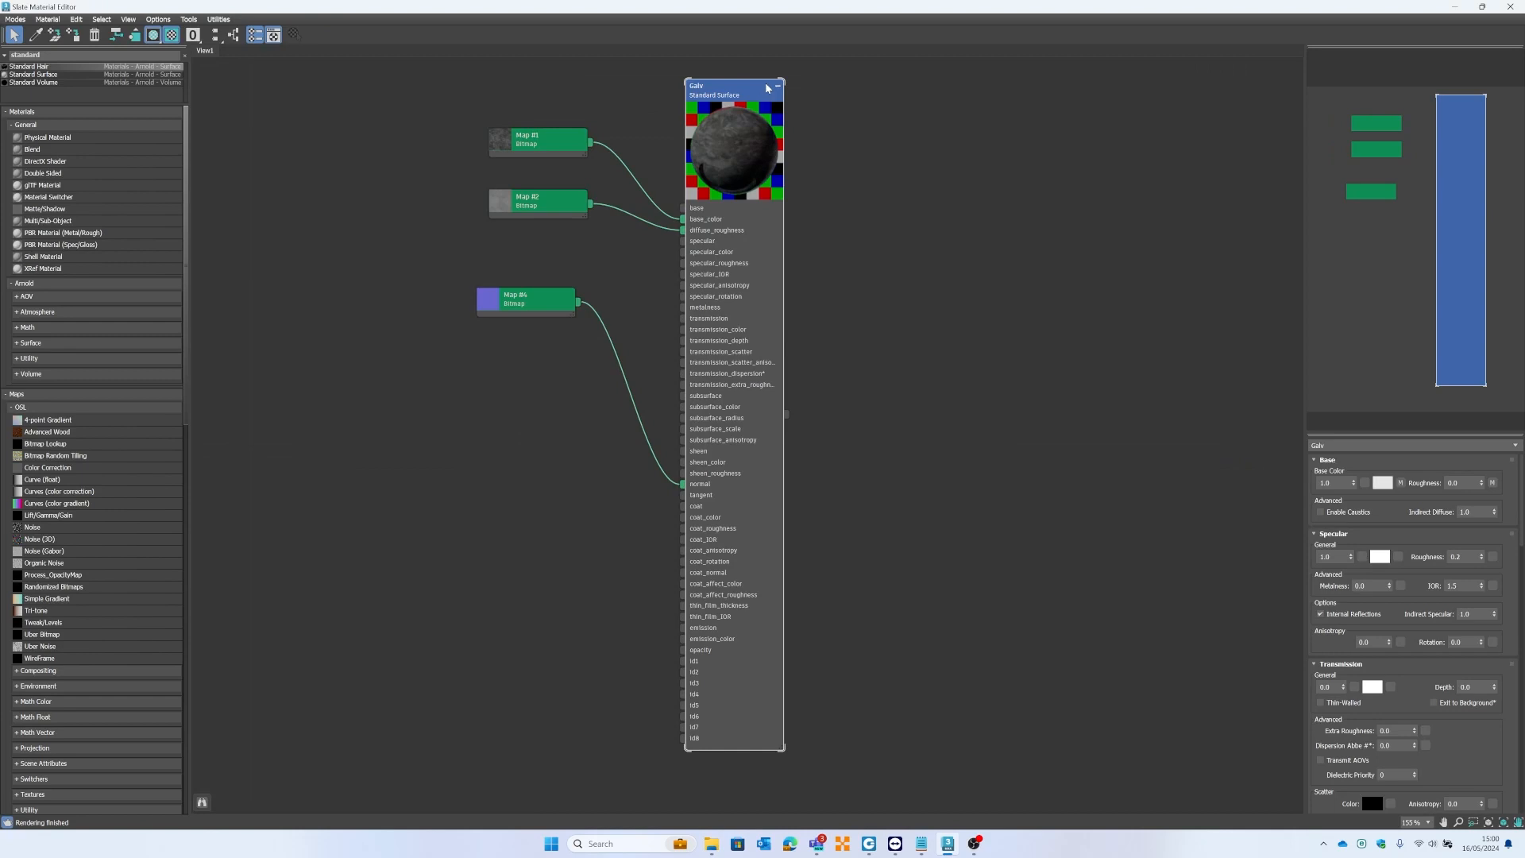
pyautogui.click(77, 37)
pyautogui.moveTo(133, 6); pyautogui.dragTo(425, 98)
pyautogui.click(1144, 99)
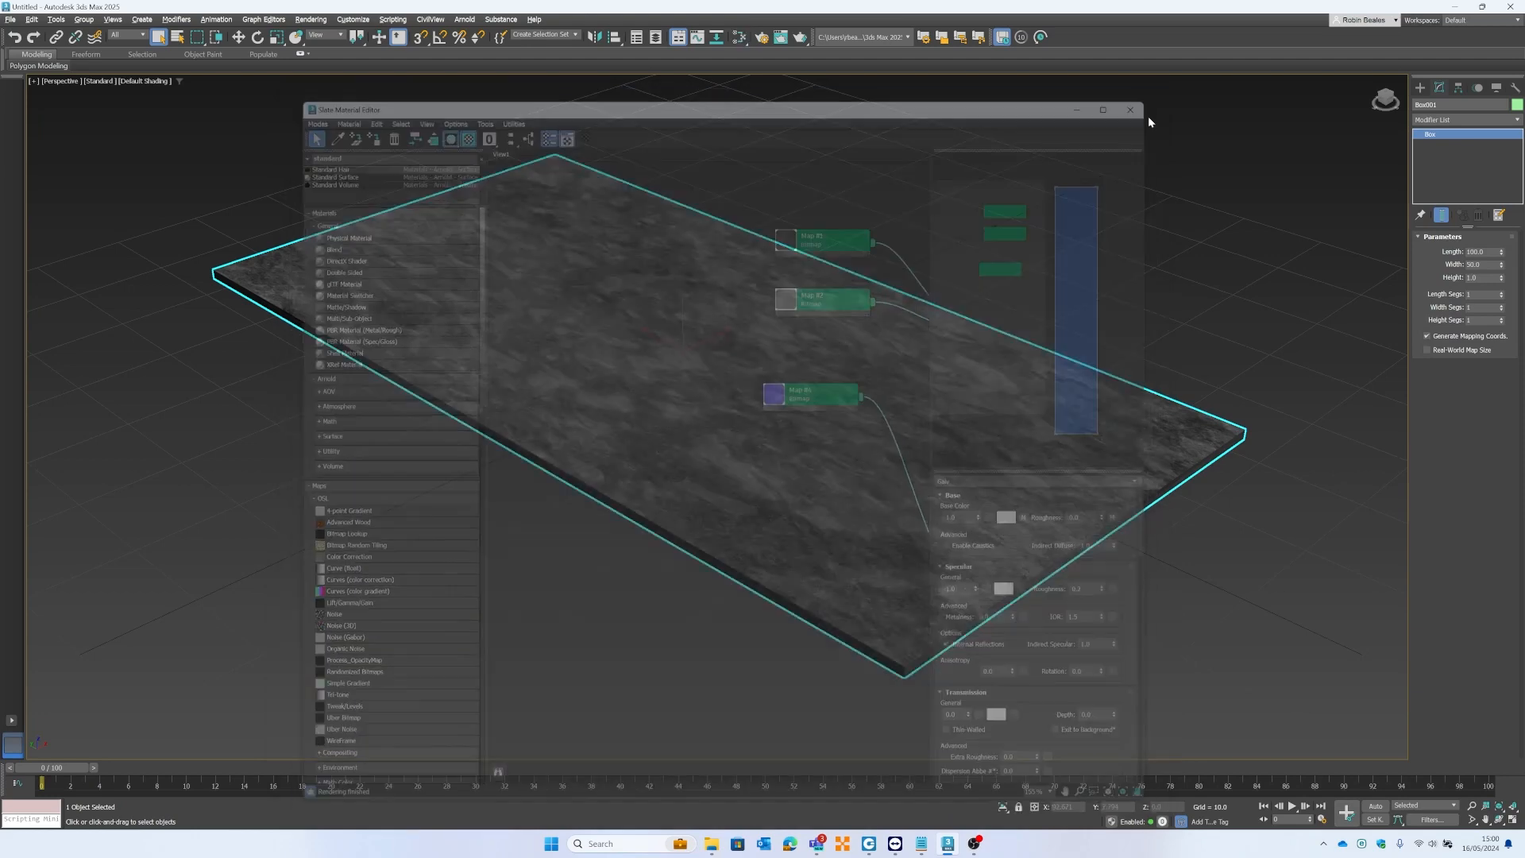
# Deselect the box and switch the perspective viewport to ActiveShade using Arnold.
pyautogui.hotkey('ctrl', 'r')
pyautogui.moveTo(812, 340); pyautogui.dragTo(776, 382)
pyautogui.rightClick(963, 251)
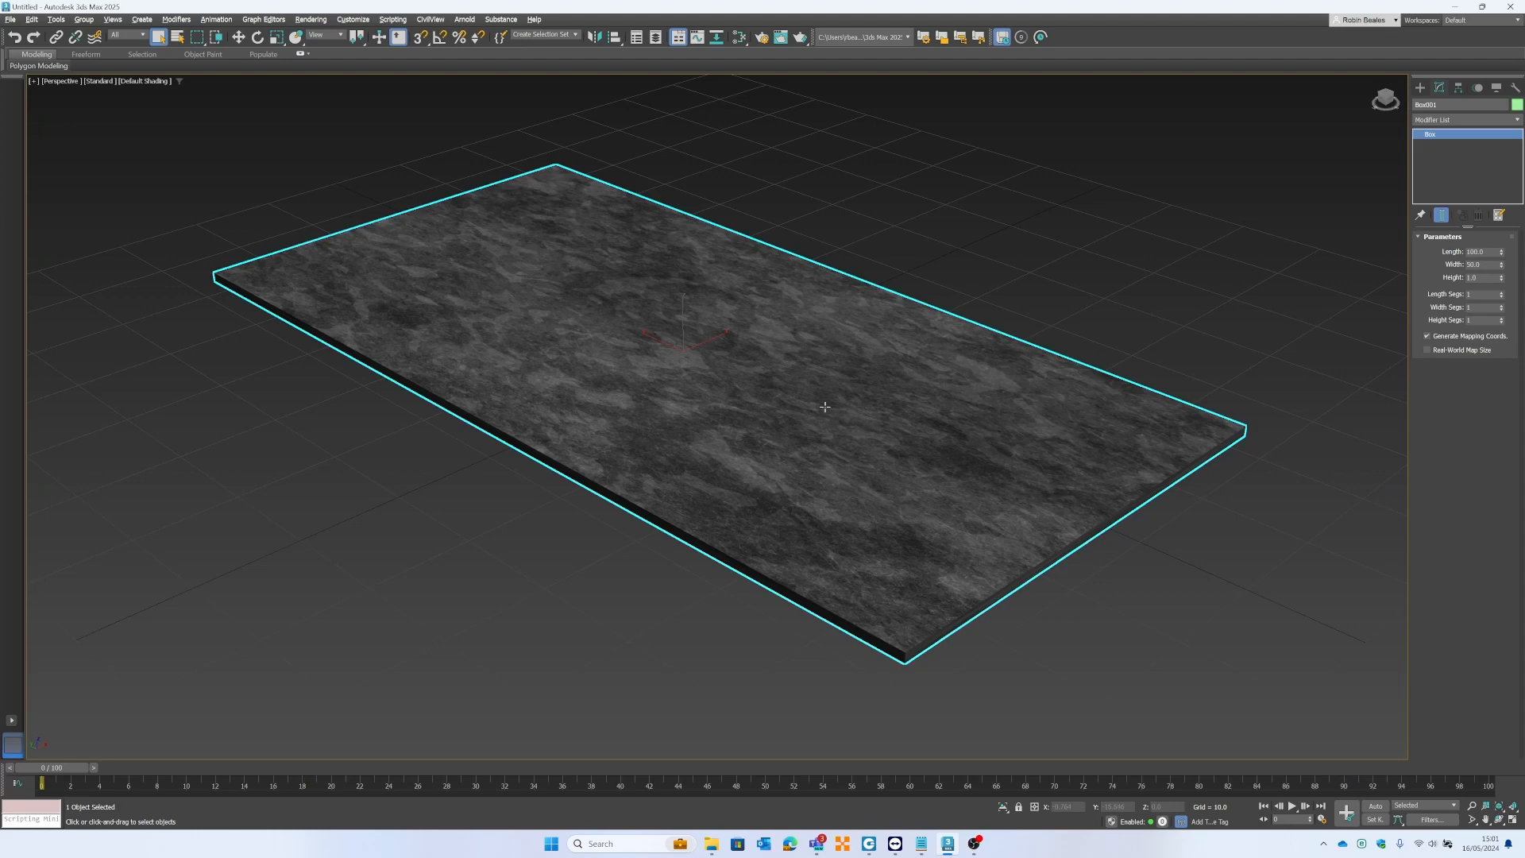
pyautogui.moveTo(740, 327); pyautogui.dragTo(780, 341, button='middle')
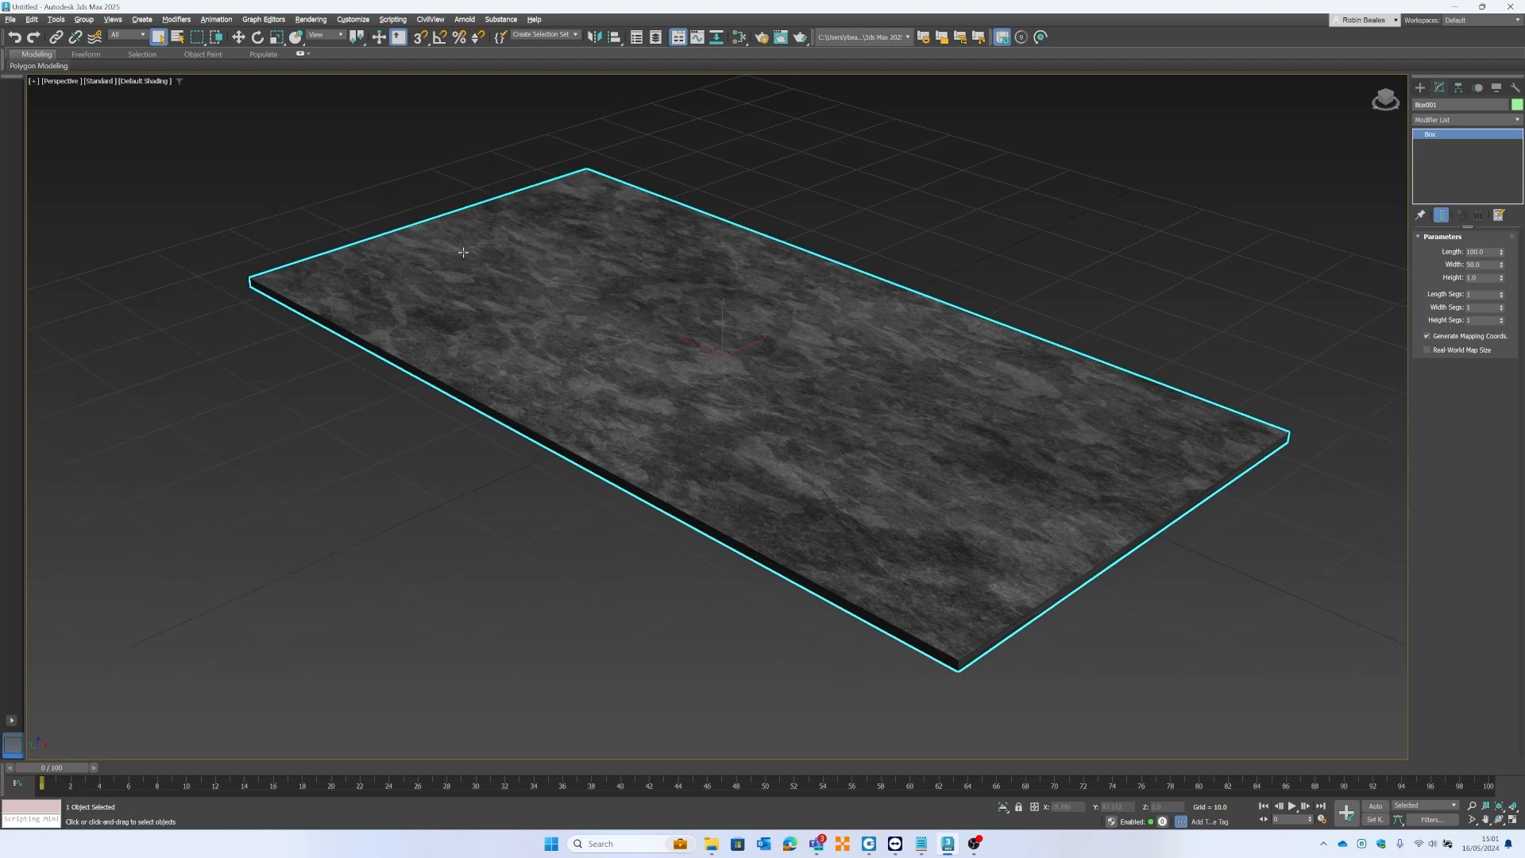
pyautogui.keyDown('alt'); pyautogui.moveTo(642, 353); pyautogui.dragTo(692, 379, button='middle'); pyautogui.keyUp('alt')
pyautogui.rightClick(721, 136)
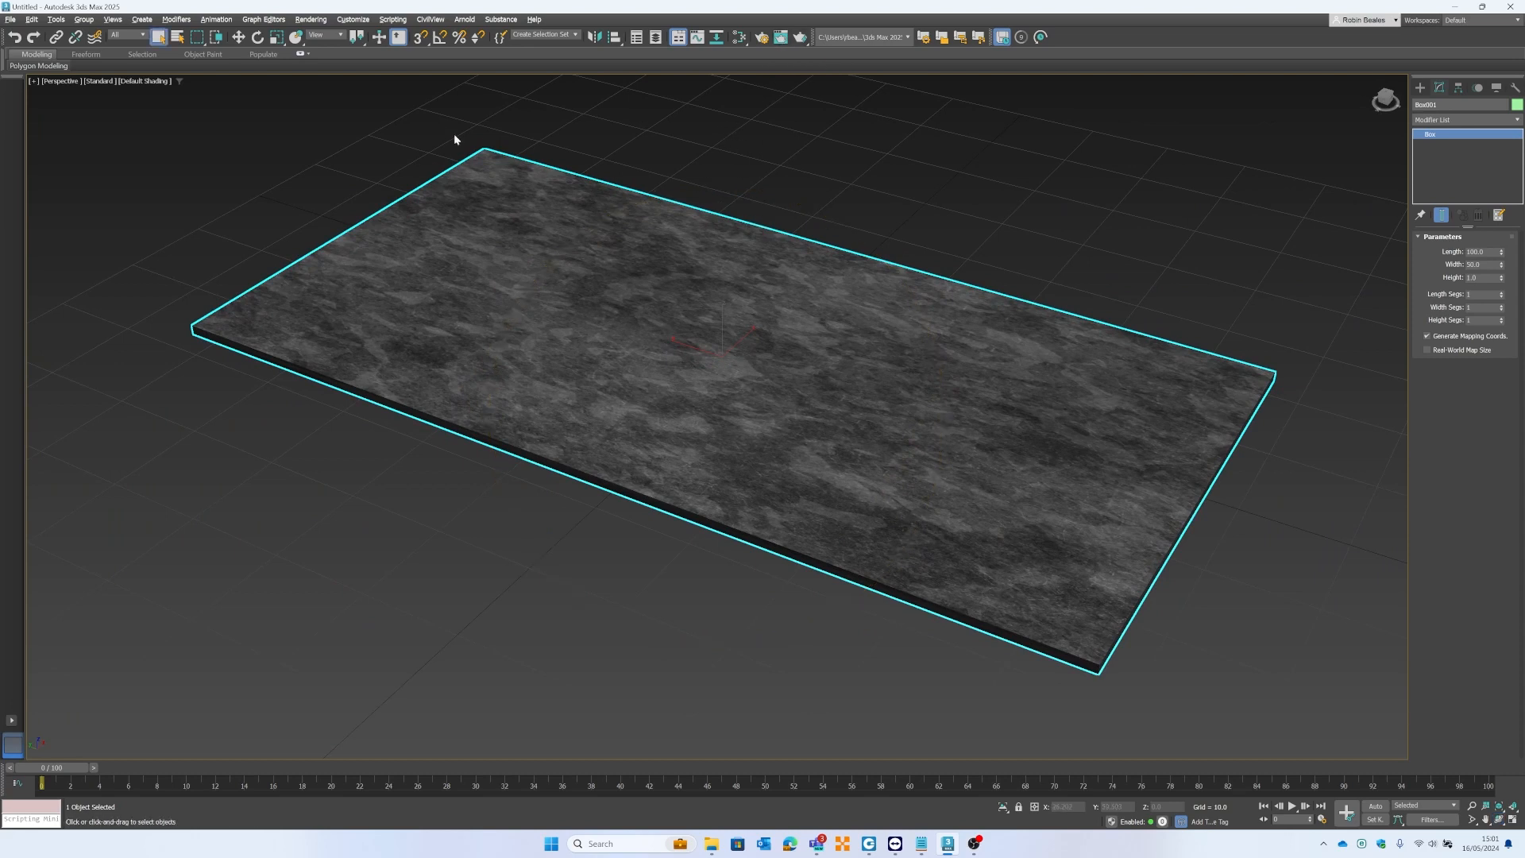
pyautogui.click(125, 85)
pyautogui.click(142, 82)
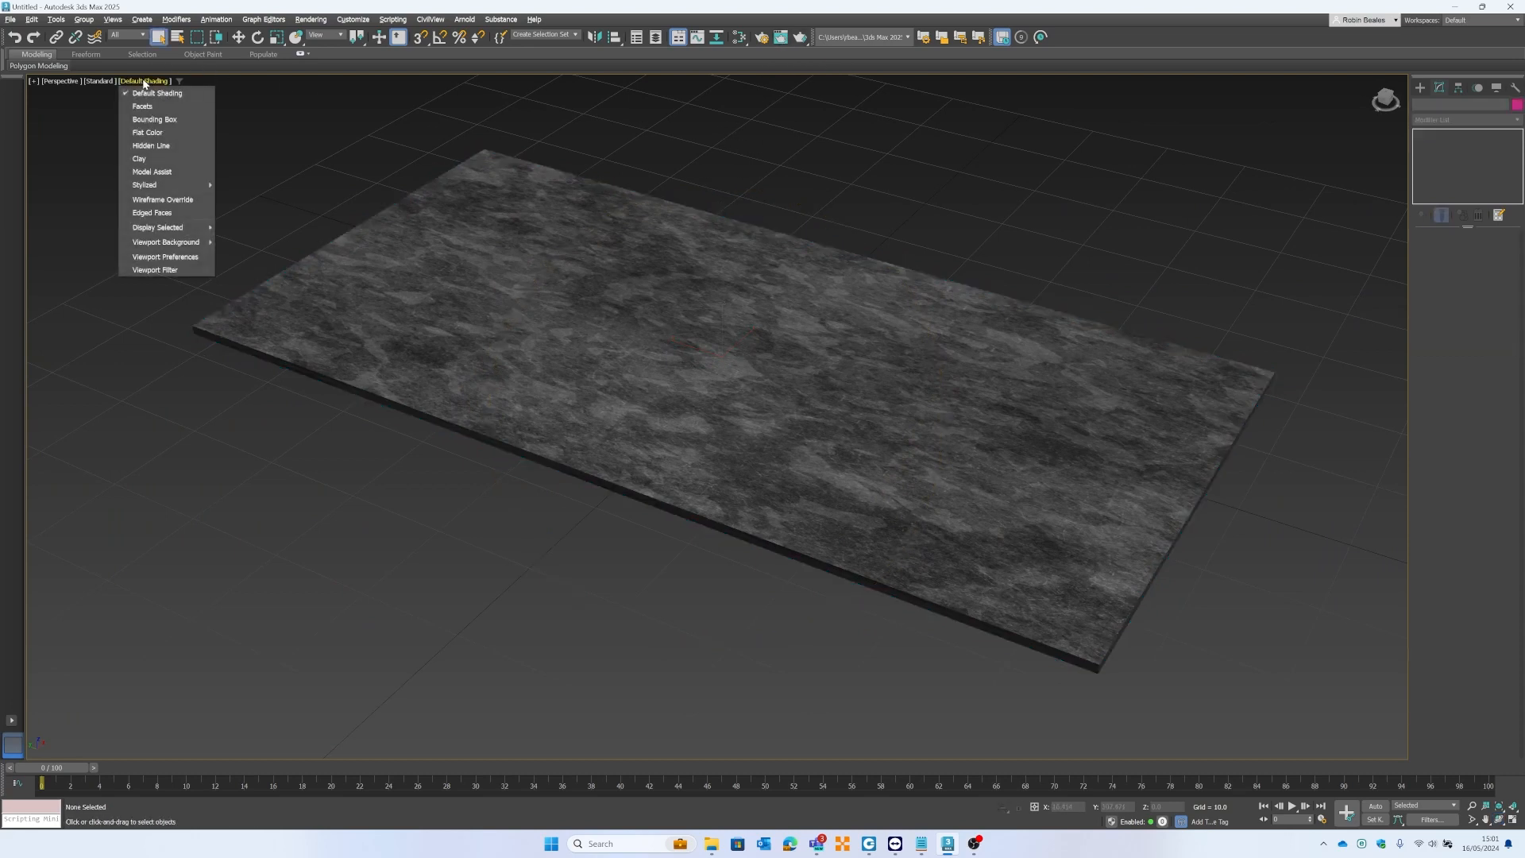
pyautogui.click(104, 81)
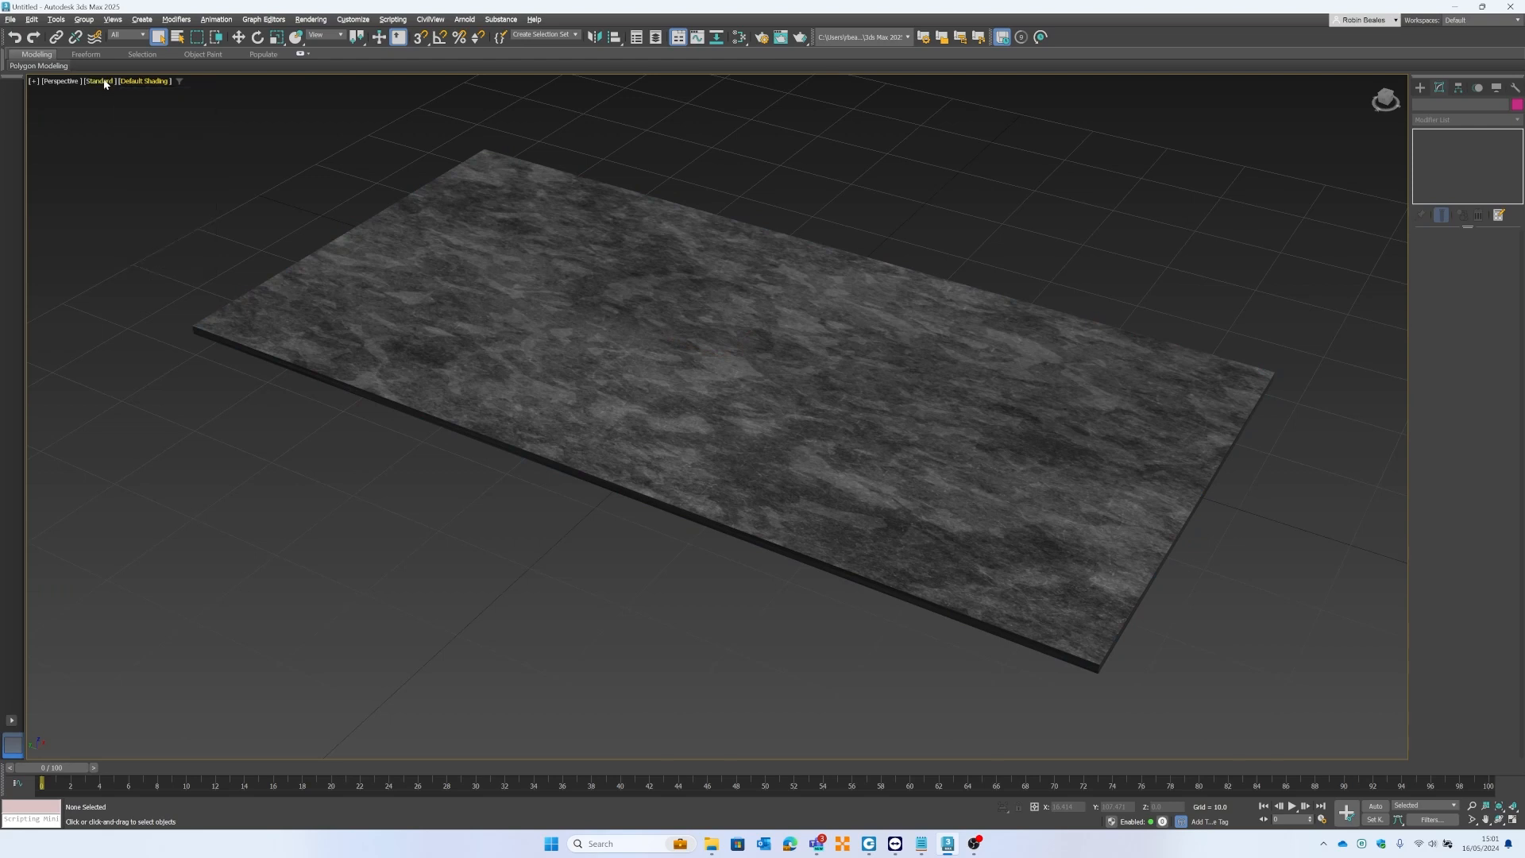
pyautogui.click(104, 81)
pyautogui.click(104, 82)
pyautogui.click(102, 81)
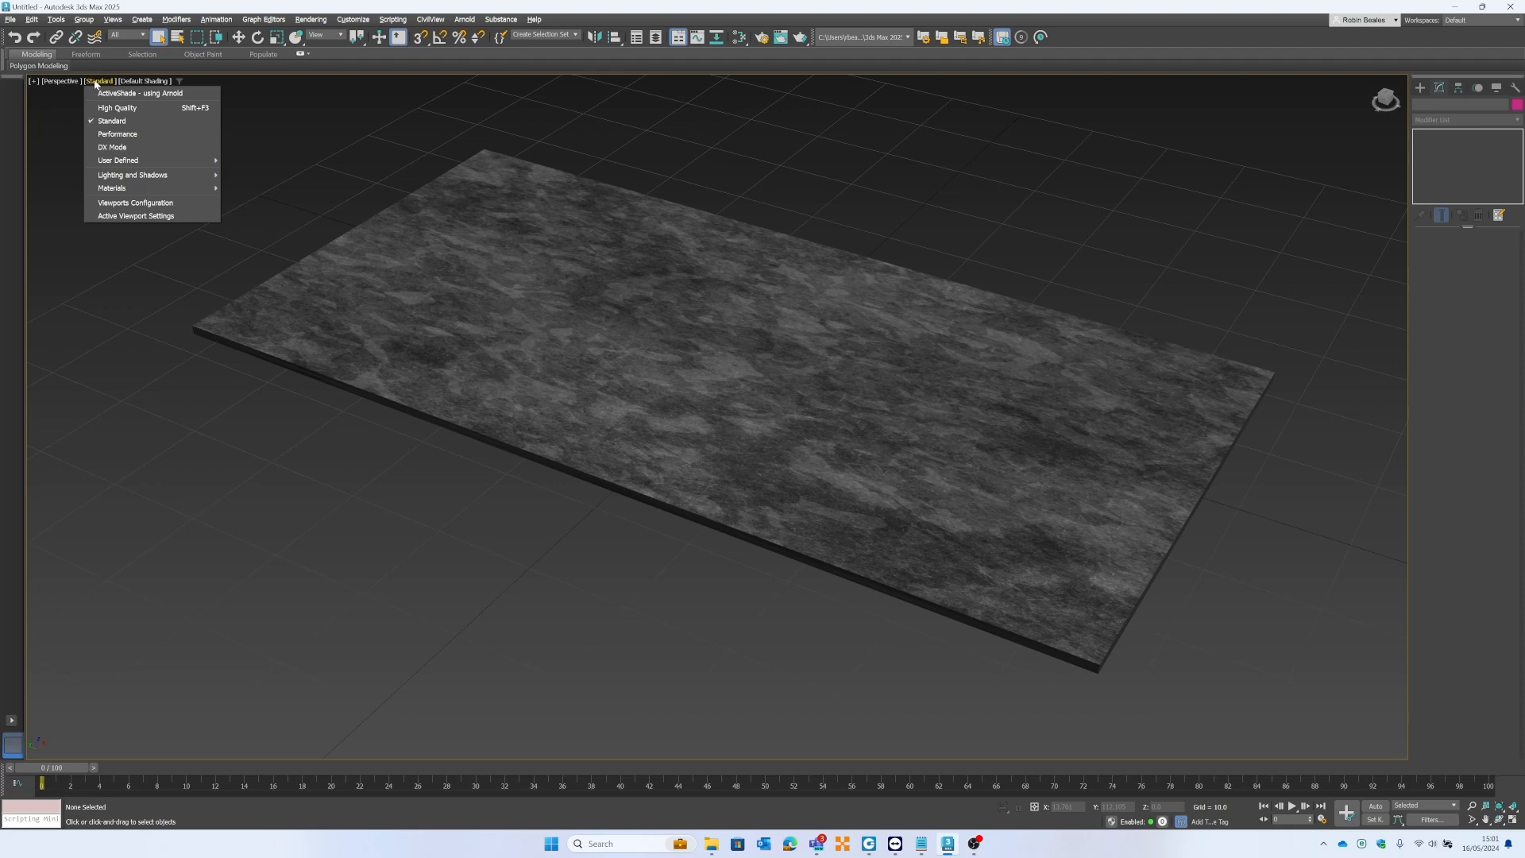
pyautogui.click(116, 94)
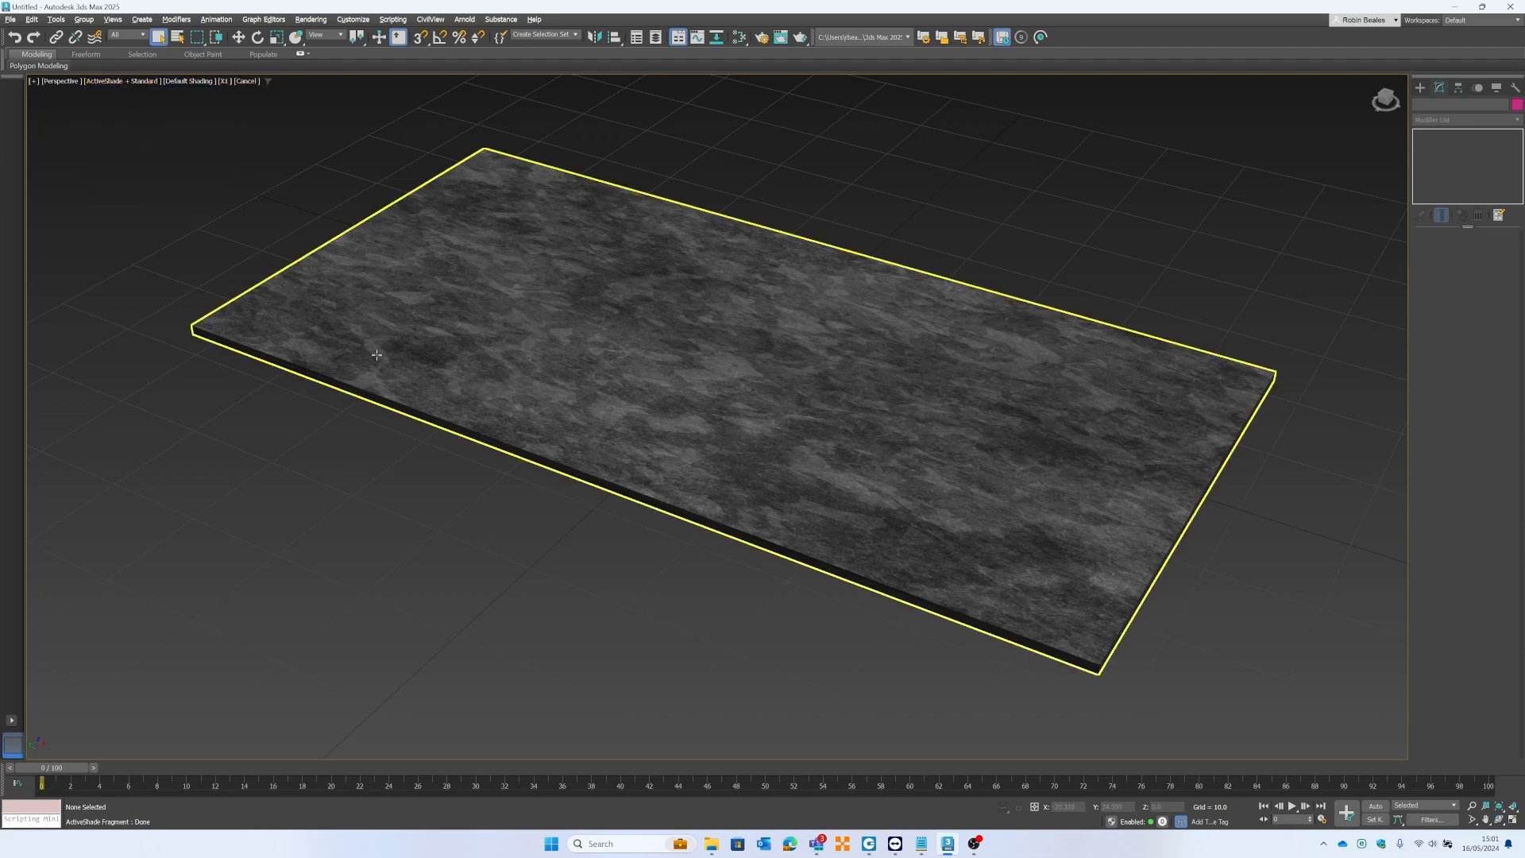
# Reopen the material editor beside the rendered box and set Galv's base roughness to 0.5 after trying 1.
pyautogui.scroll(3, 216, 221)
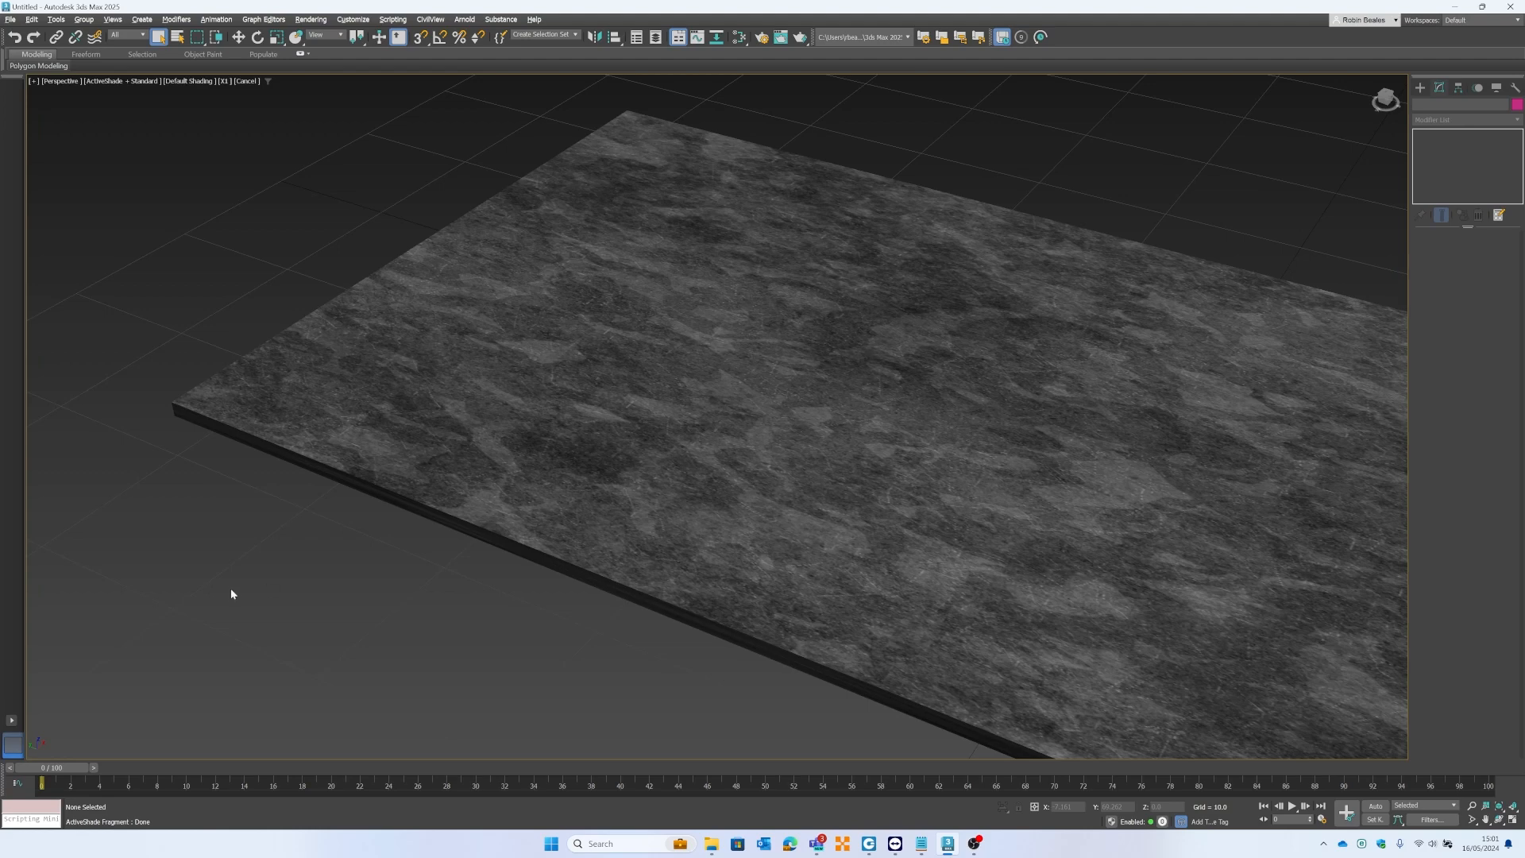
pyautogui.keyDown('alt'); pyautogui.moveTo(753, 414); pyautogui.dragTo(743, 475, button='middle'); pyautogui.keyUp('alt')
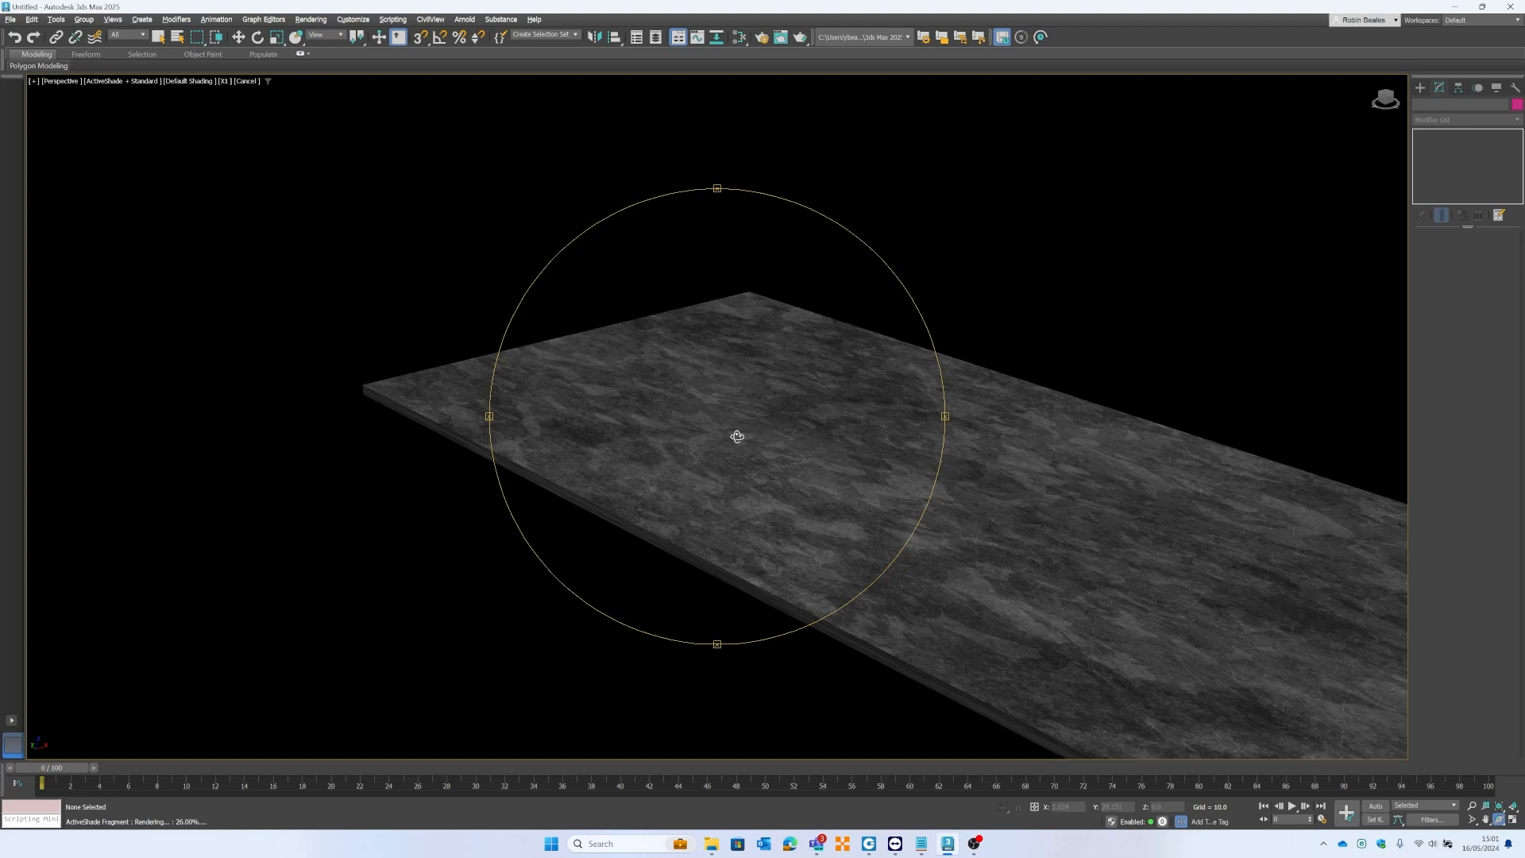
pyautogui.scroll(5, 487, 400)
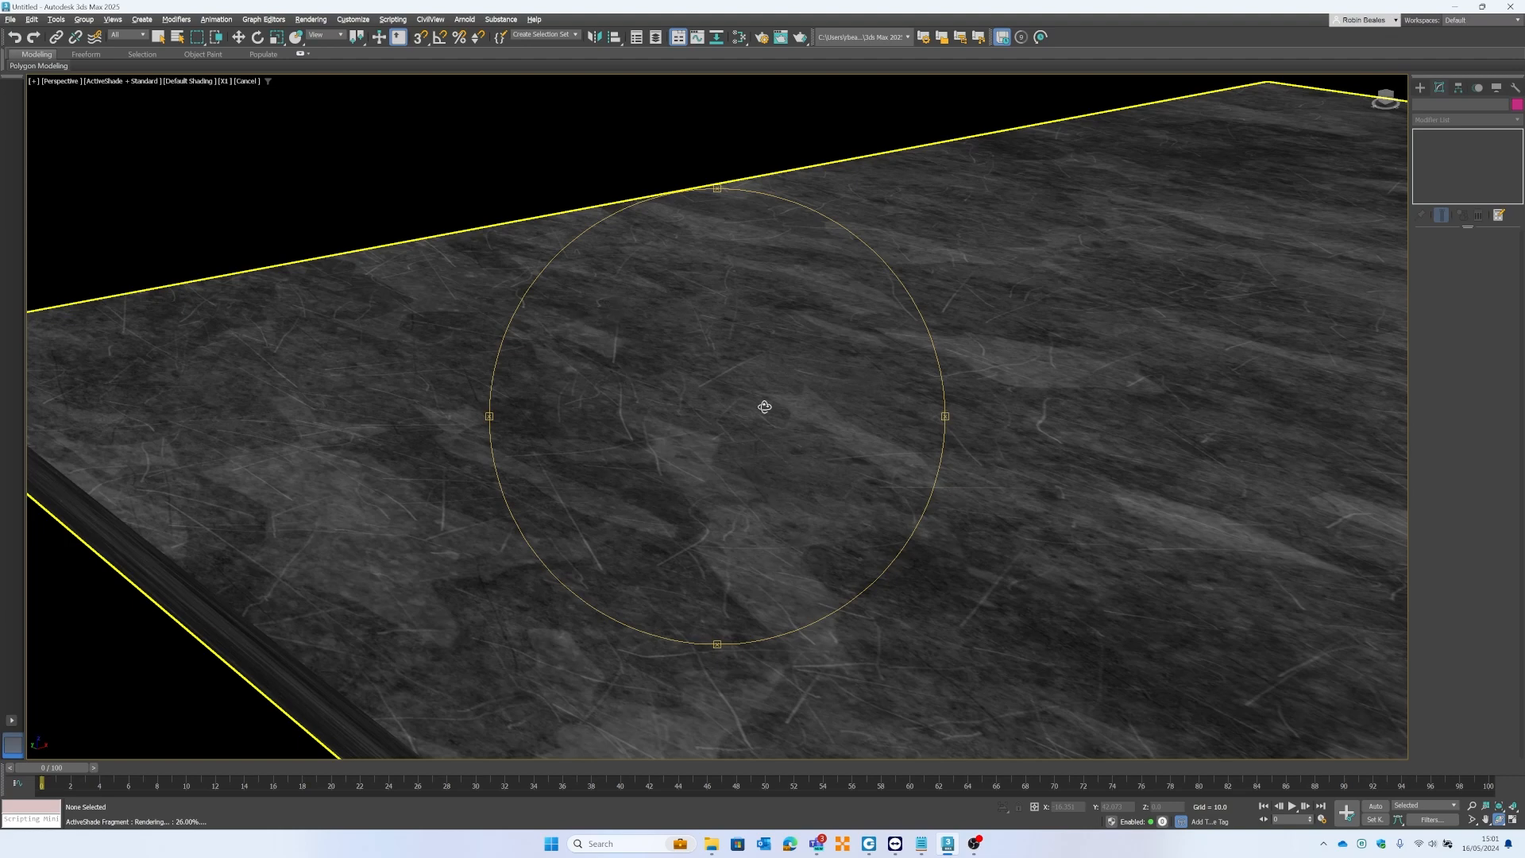
pyautogui.moveTo(863, 548); pyautogui.dragTo(484, 183)
pyautogui.moveTo(726, 294); pyautogui.dragTo(848, 487)
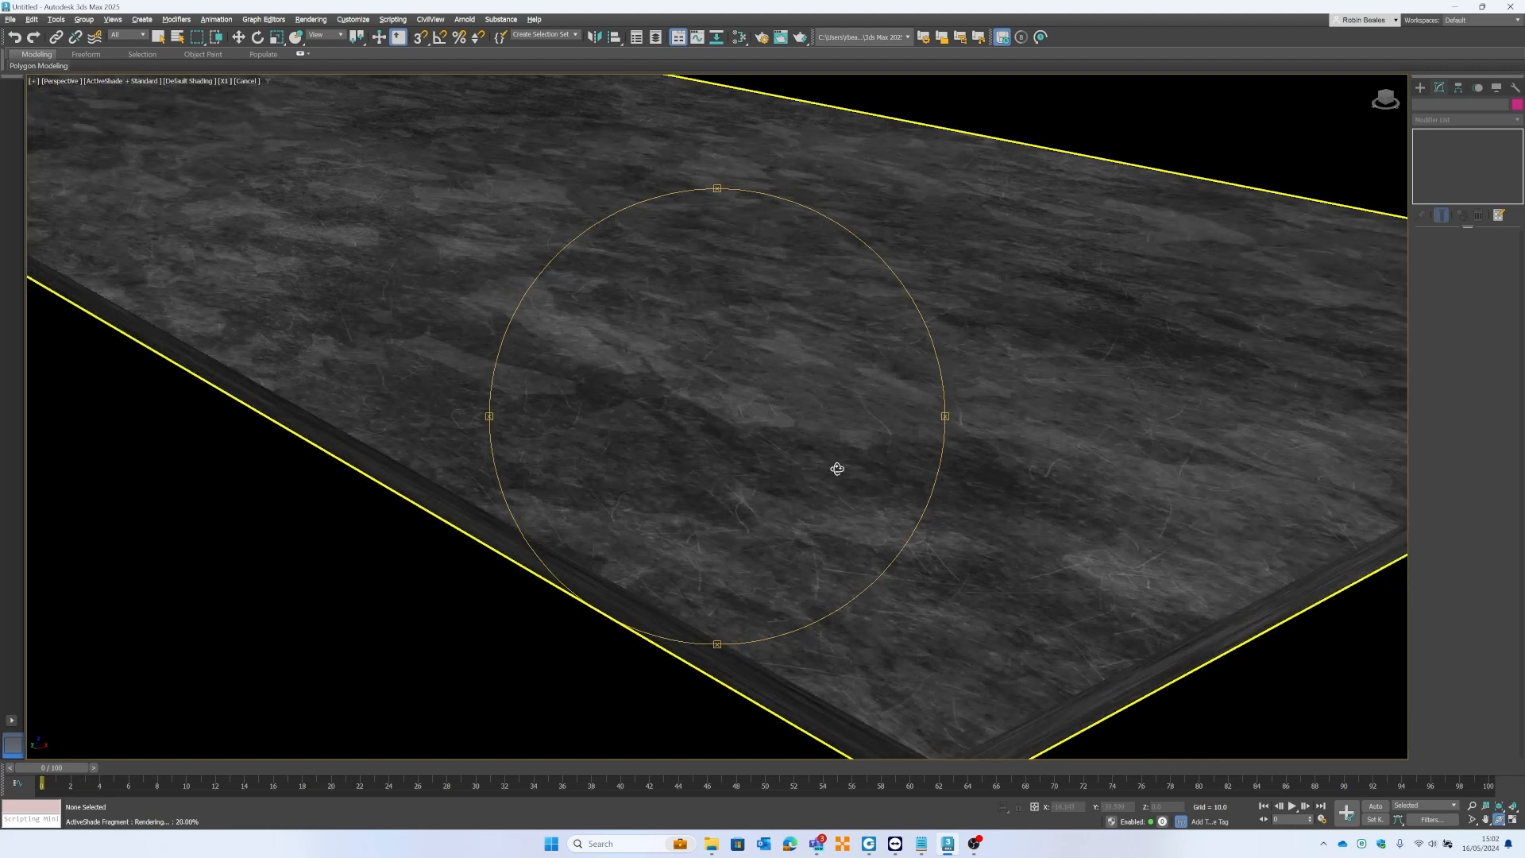
pyautogui.press('m')
pyautogui.moveTo(478, 100); pyautogui.dragTo(320, 67)
pyautogui.moveTo(684, 344); pyautogui.dragTo(619, 172, button='middle')
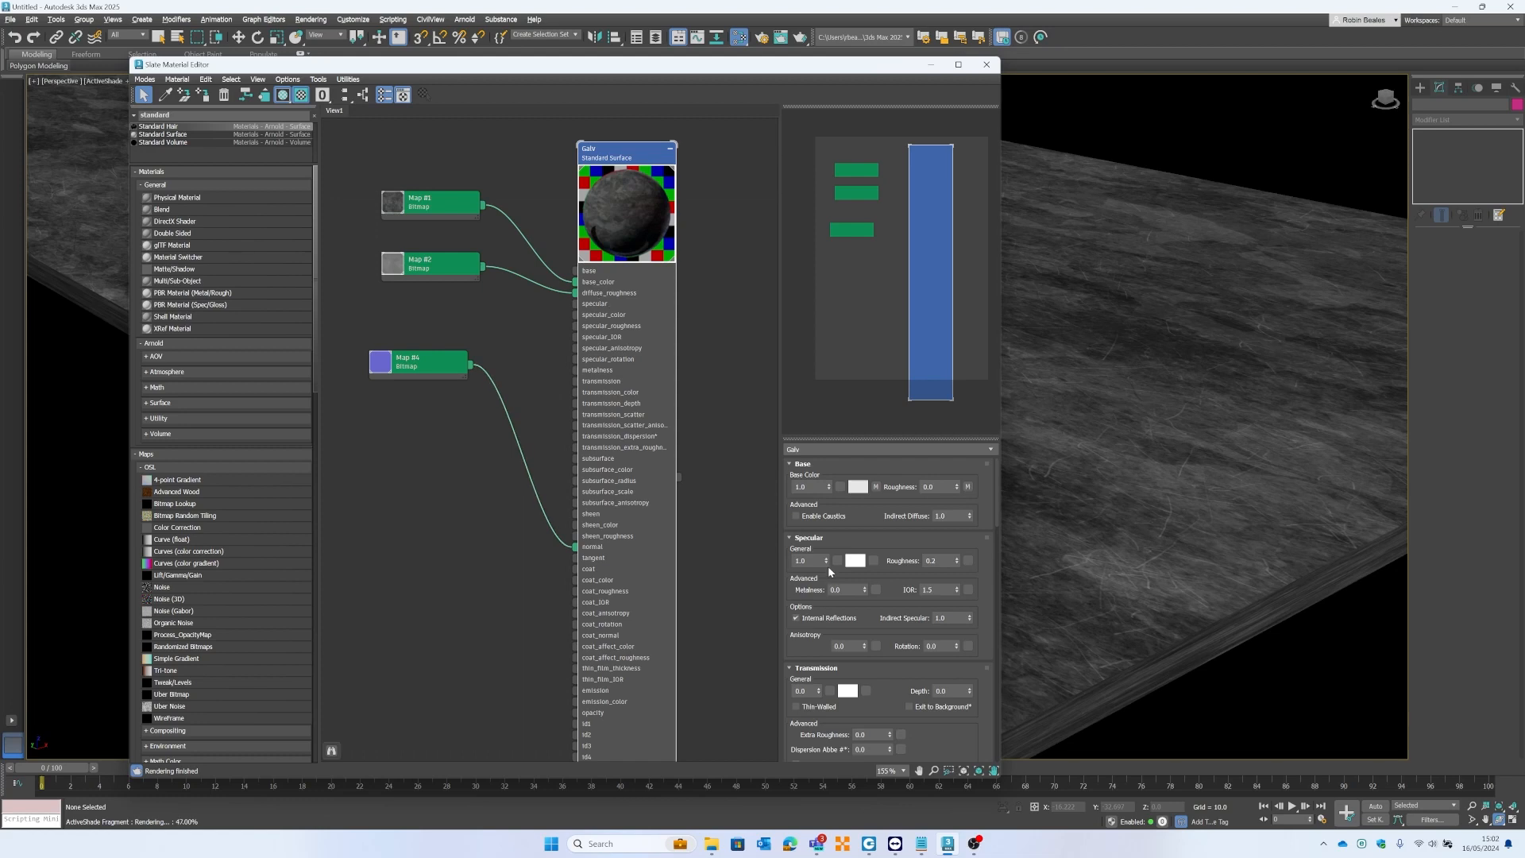
pyautogui.moveTo(952, 487); pyautogui.dragTo(889, 486)
pyautogui.write('1')
pyautogui.press('Return')
pyautogui.write('0.5')
pyautogui.press('Return')
# Examine Galv's remaining parameters from Specular down to the AOVs and close the material editor.
pyautogui.scroll(-3, 997, 538)
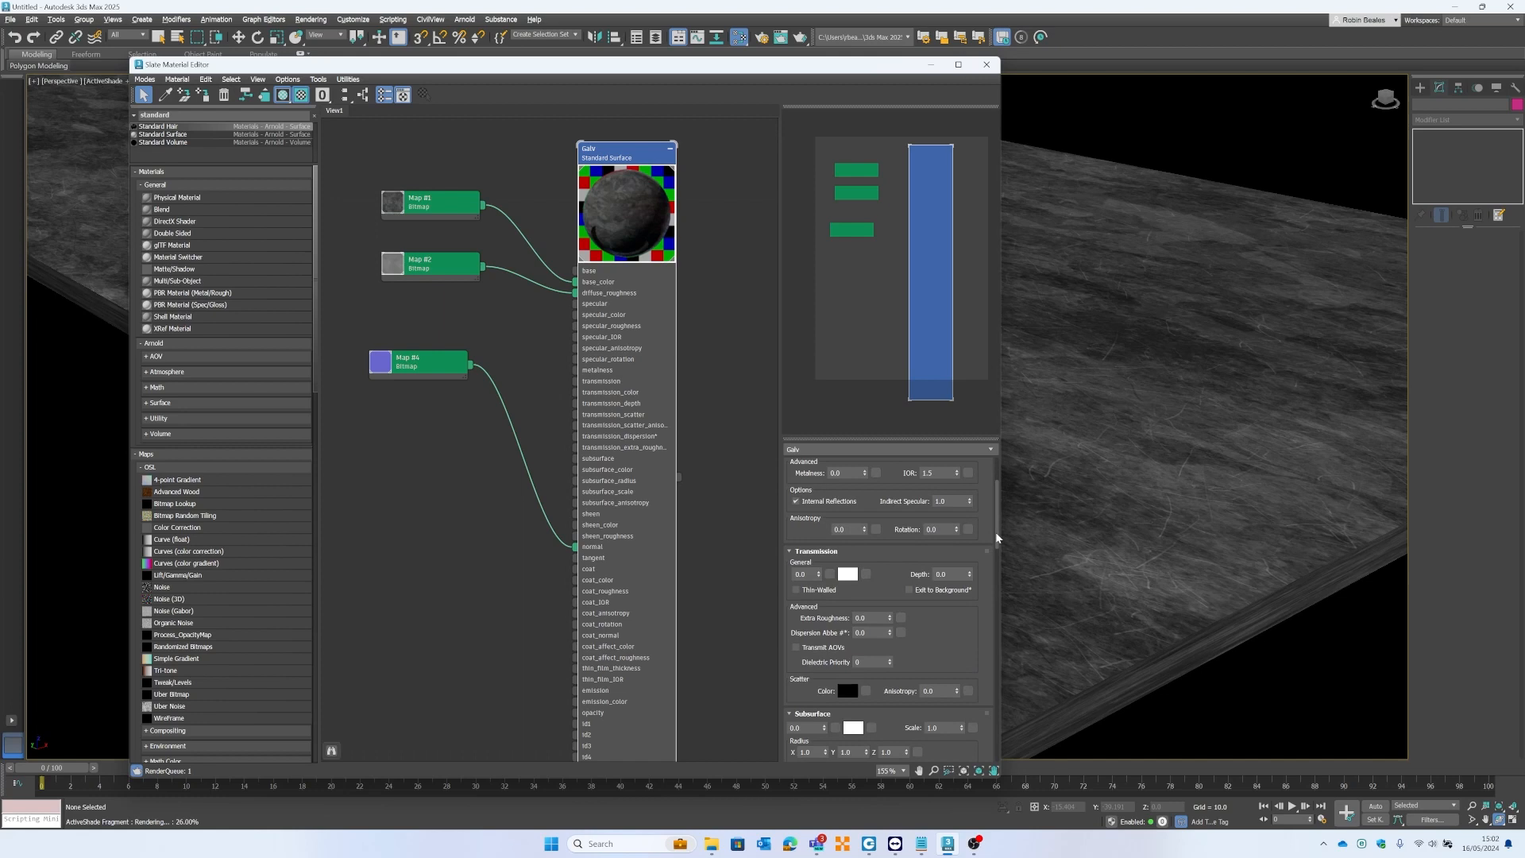
pyautogui.scroll(-1, 867, 612)
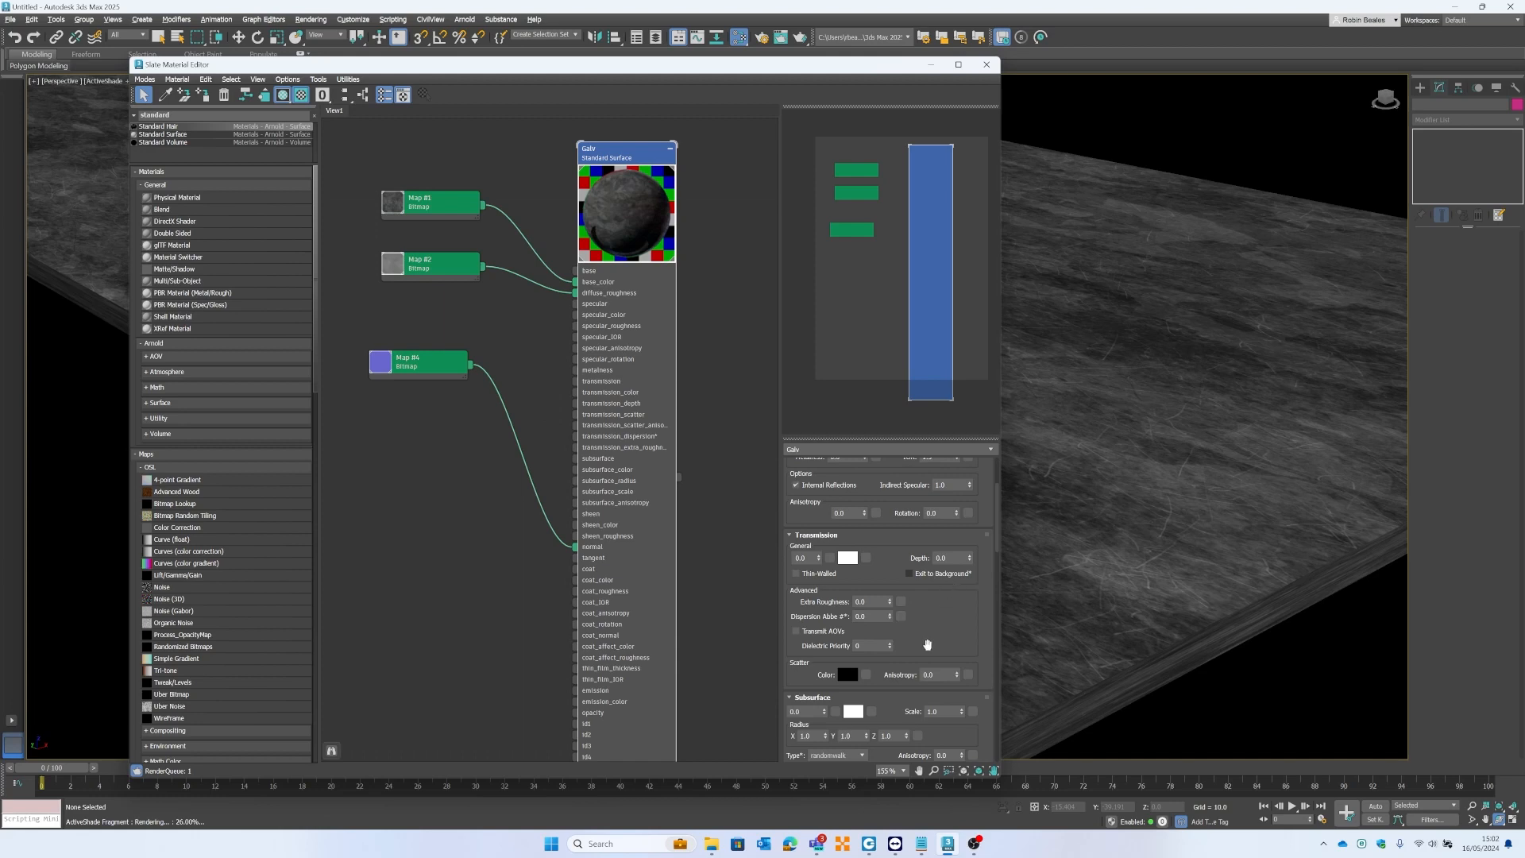
pyautogui.scroll(-2, 873, 572)
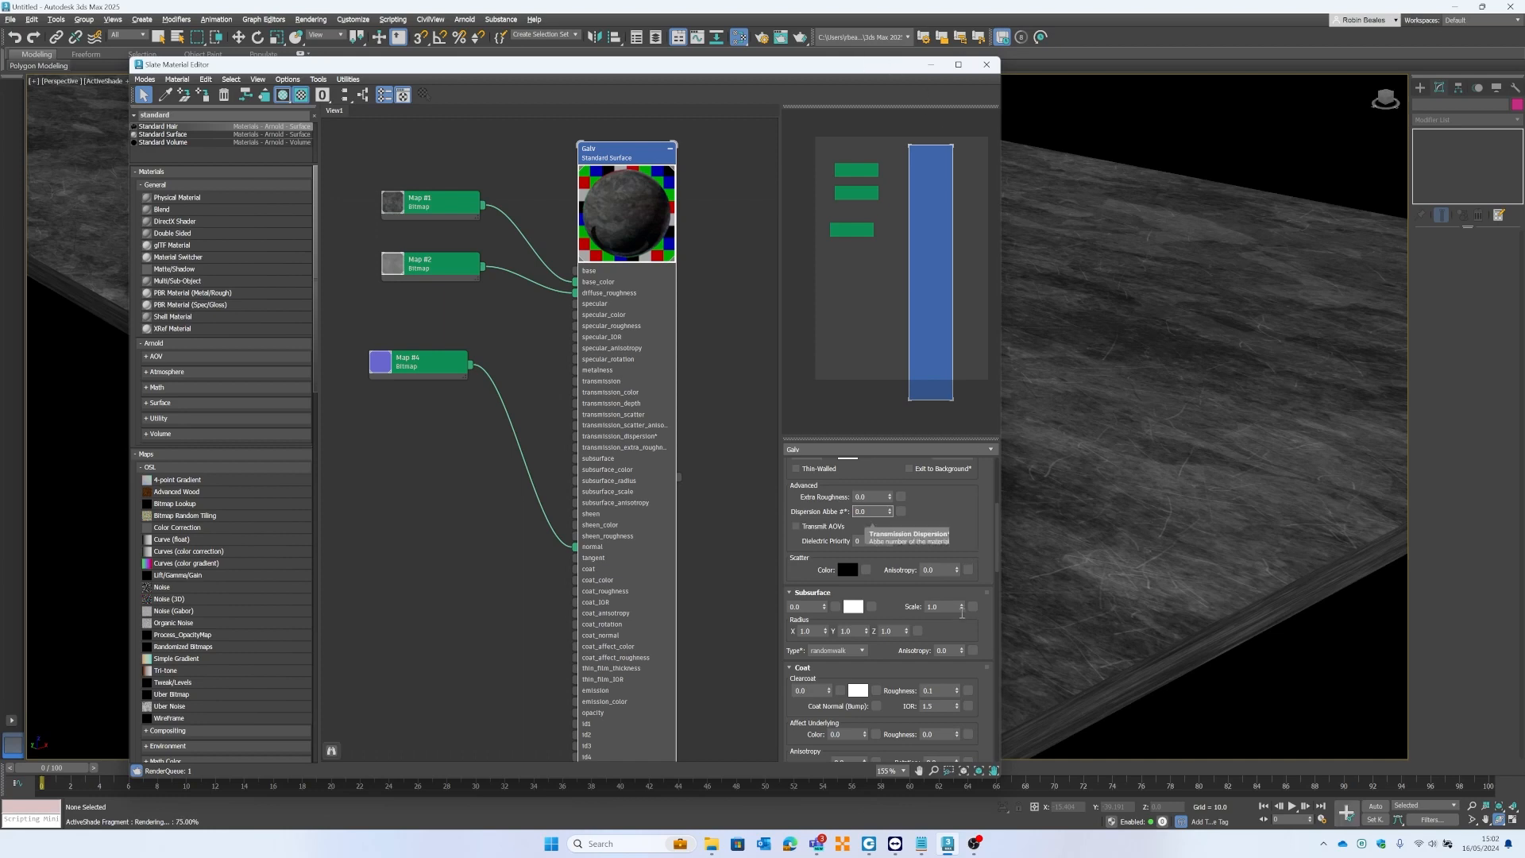
pyautogui.scroll(2, 961, 609)
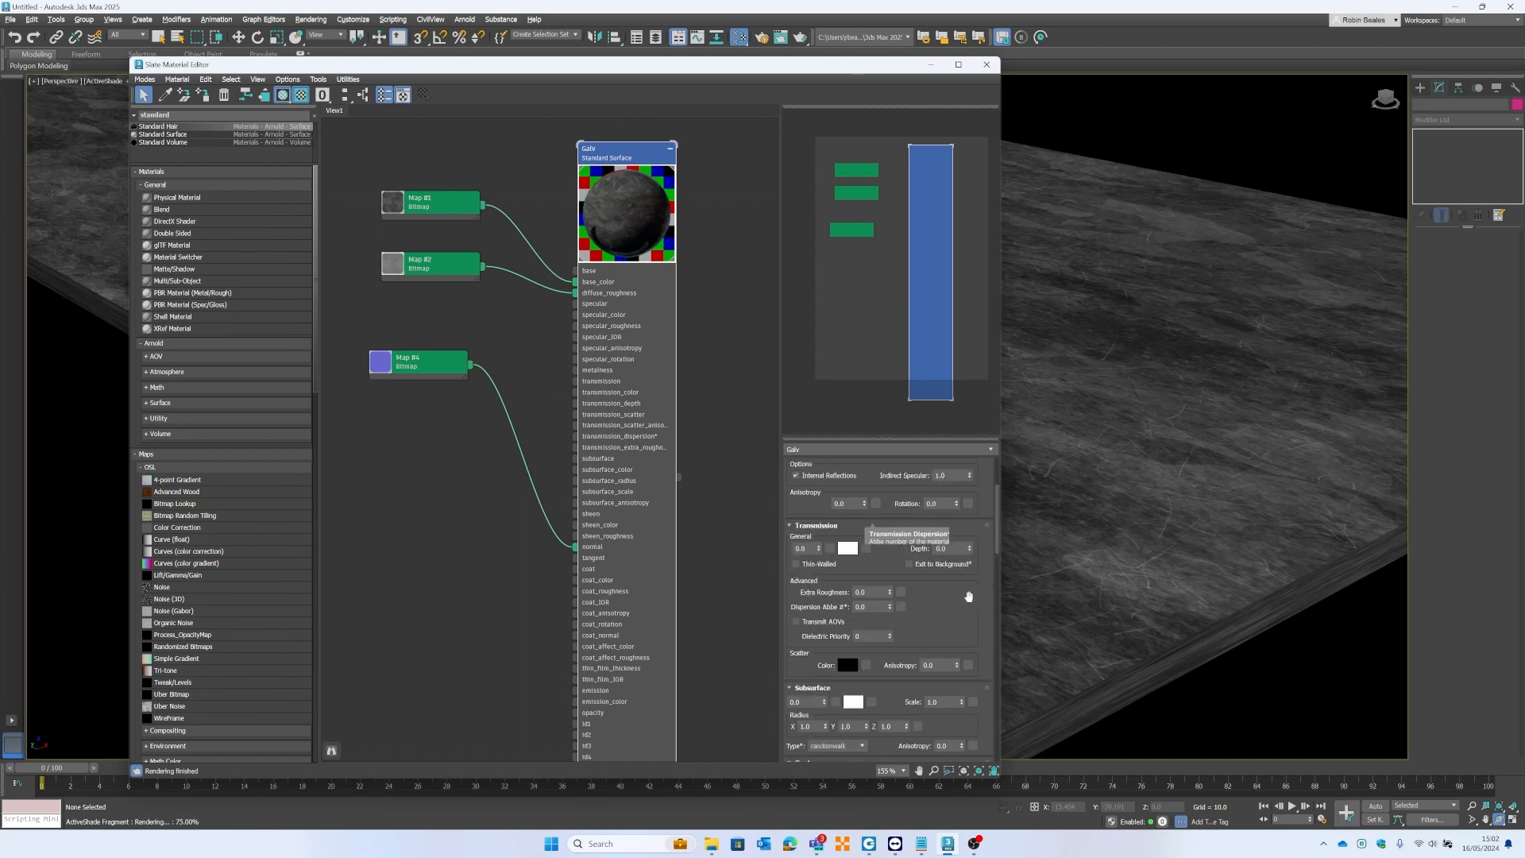
pyautogui.scroll(-3, 968, 596)
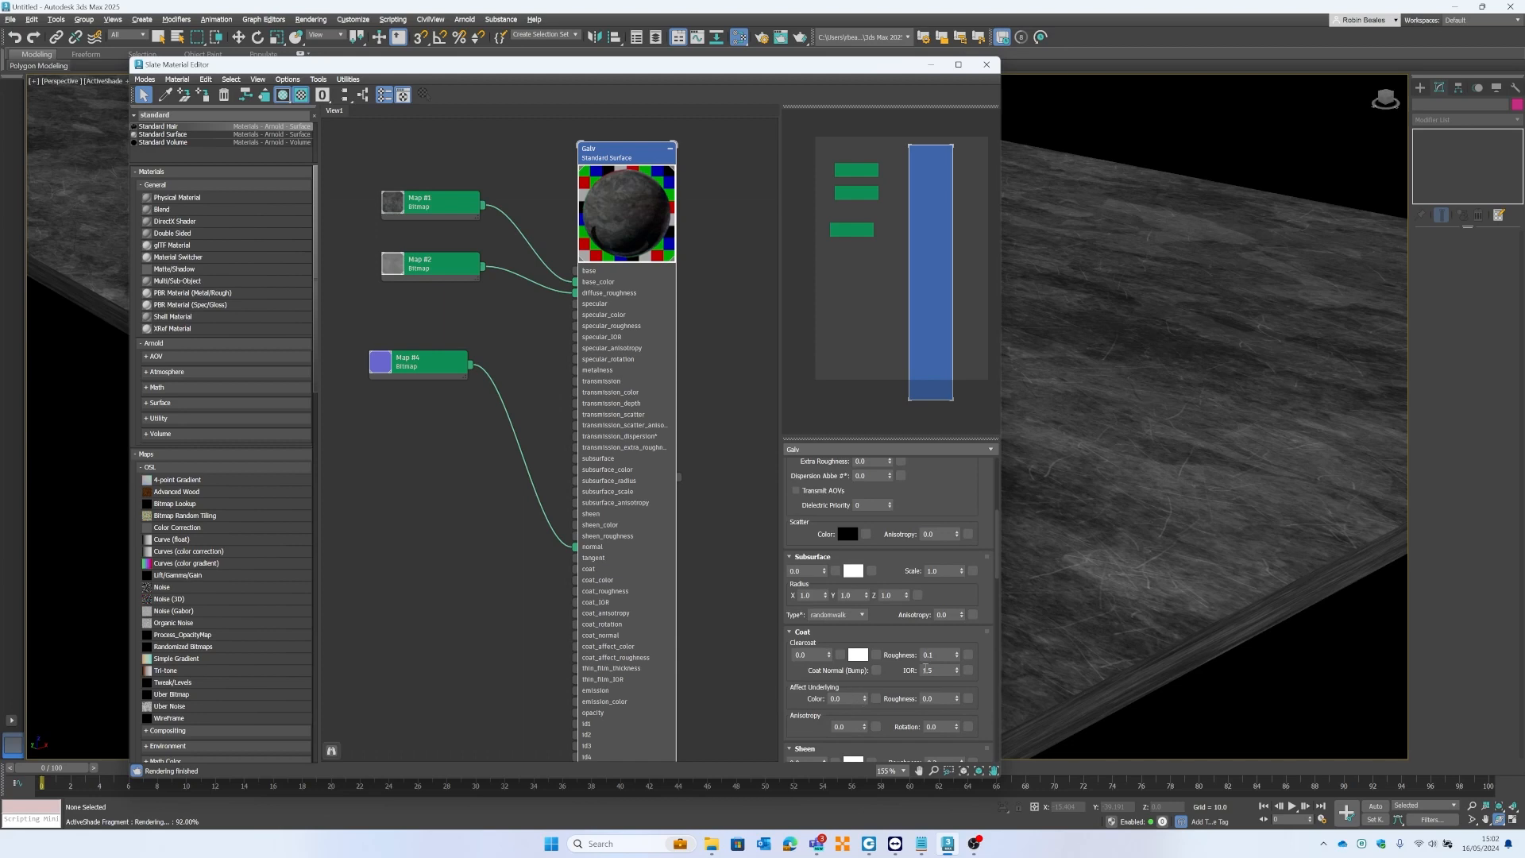
pyautogui.scroll(-2, 900, 653)
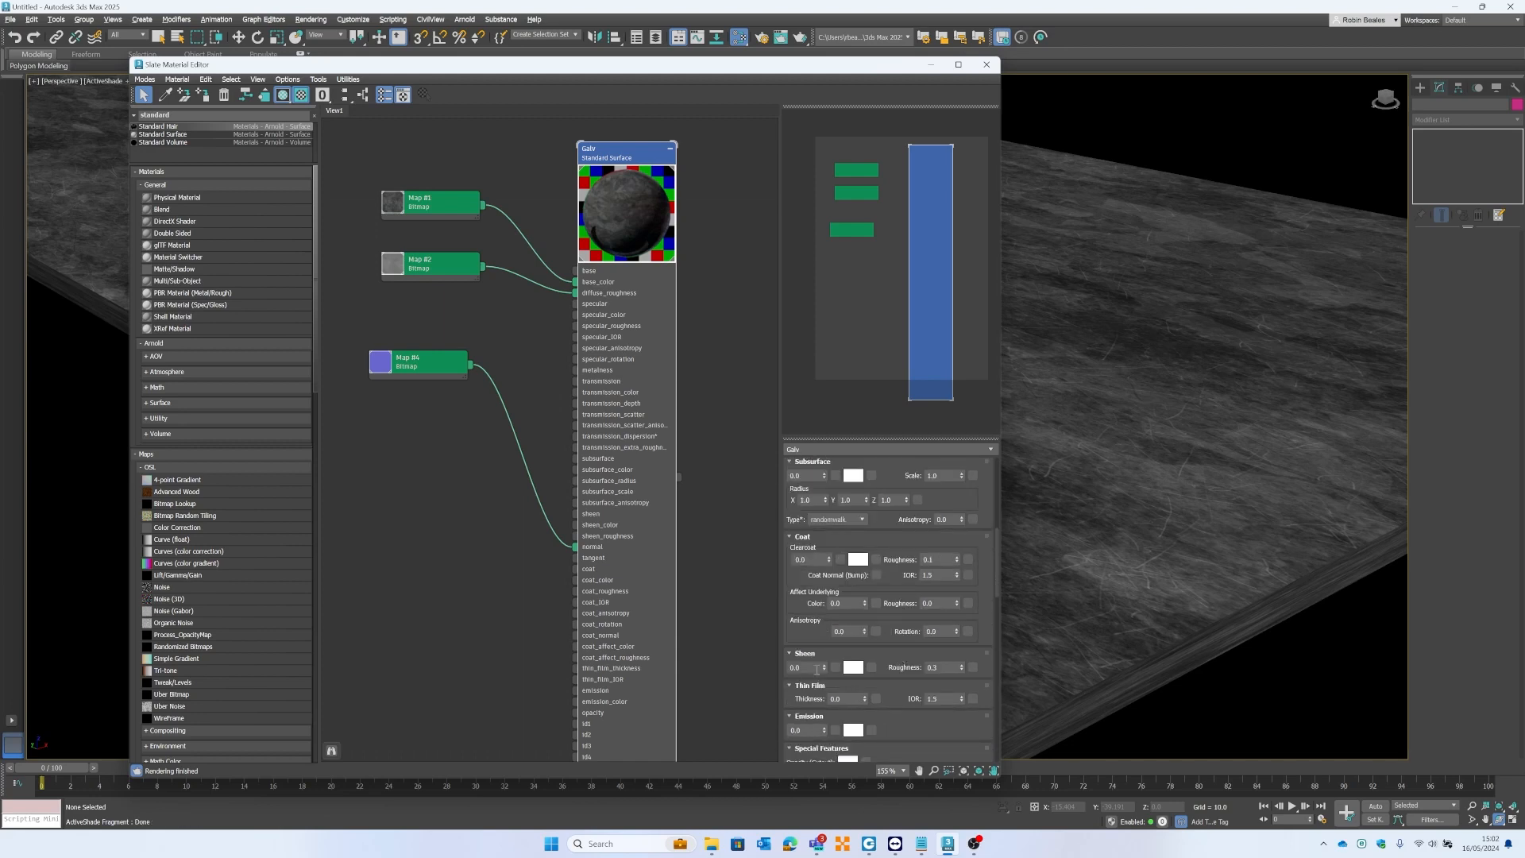
pyautogui.scroll(-3, 868, 699)
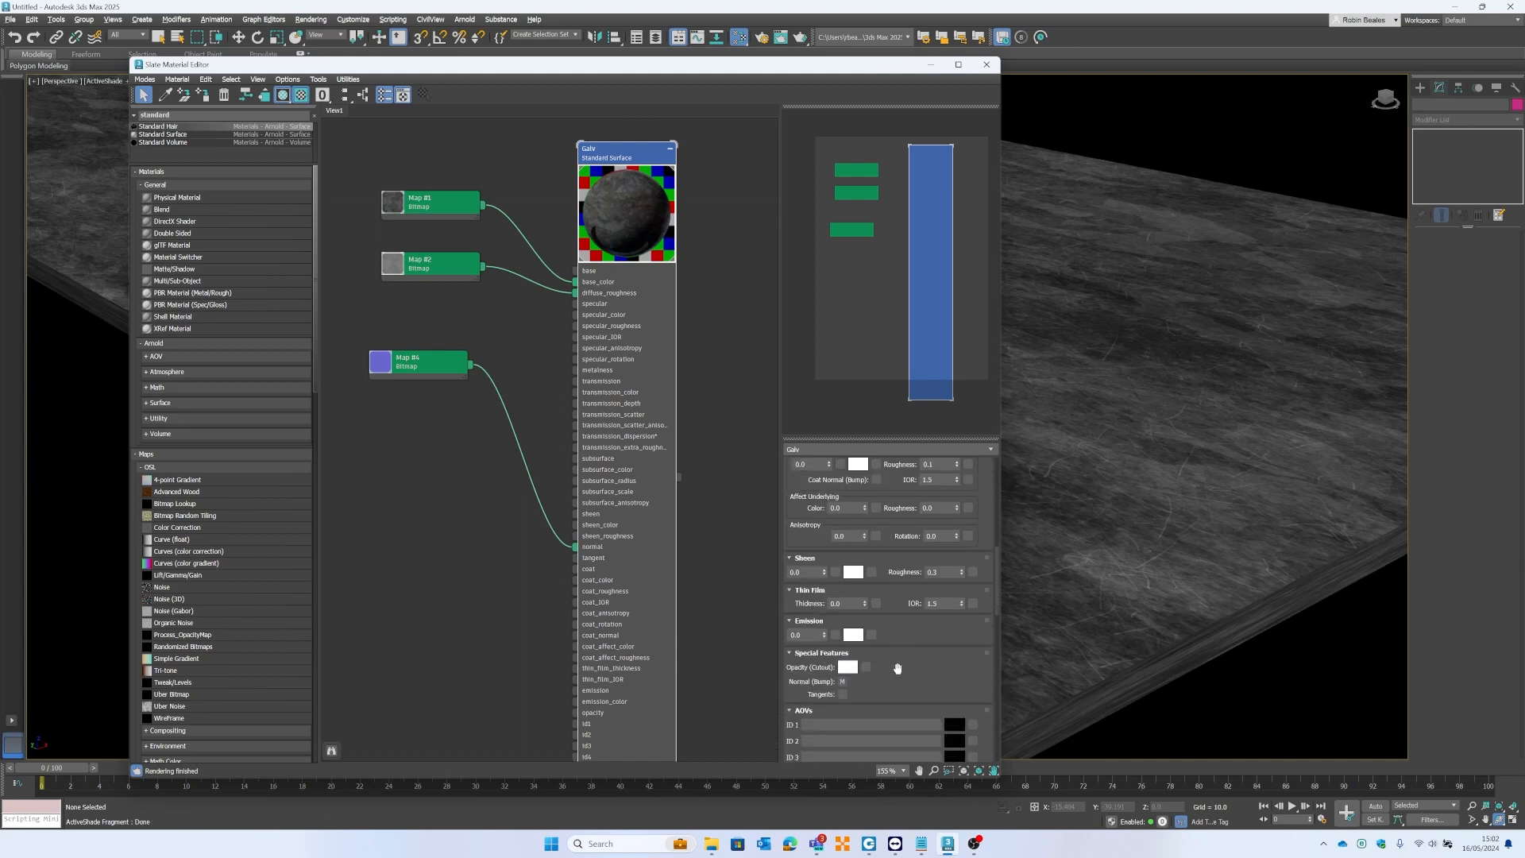
pyautogui.scroll(-1, 891, 667)
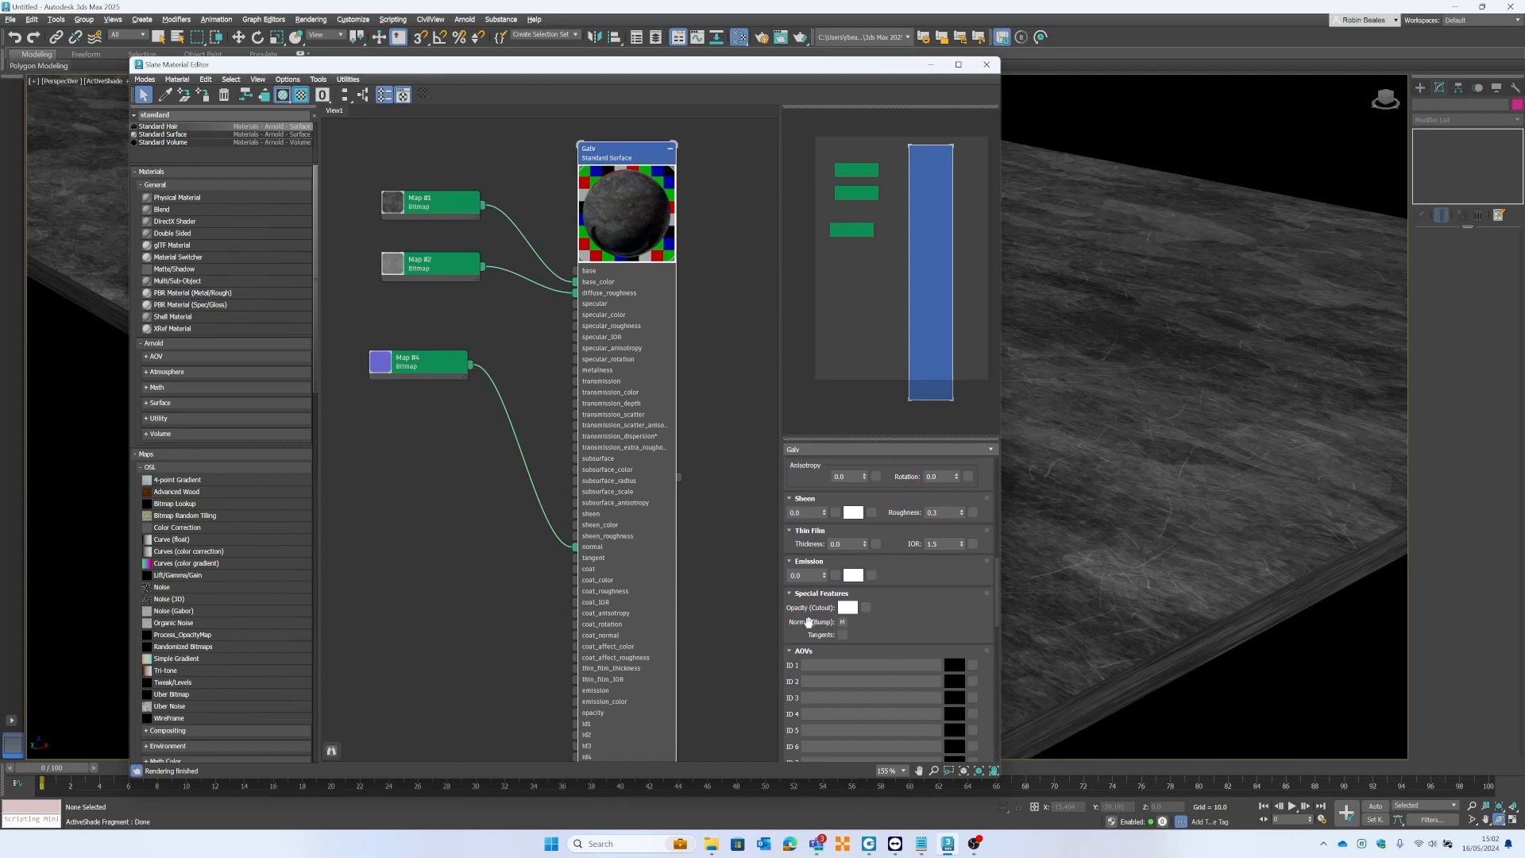
pyautogui.scroll(-1, 905, 591)
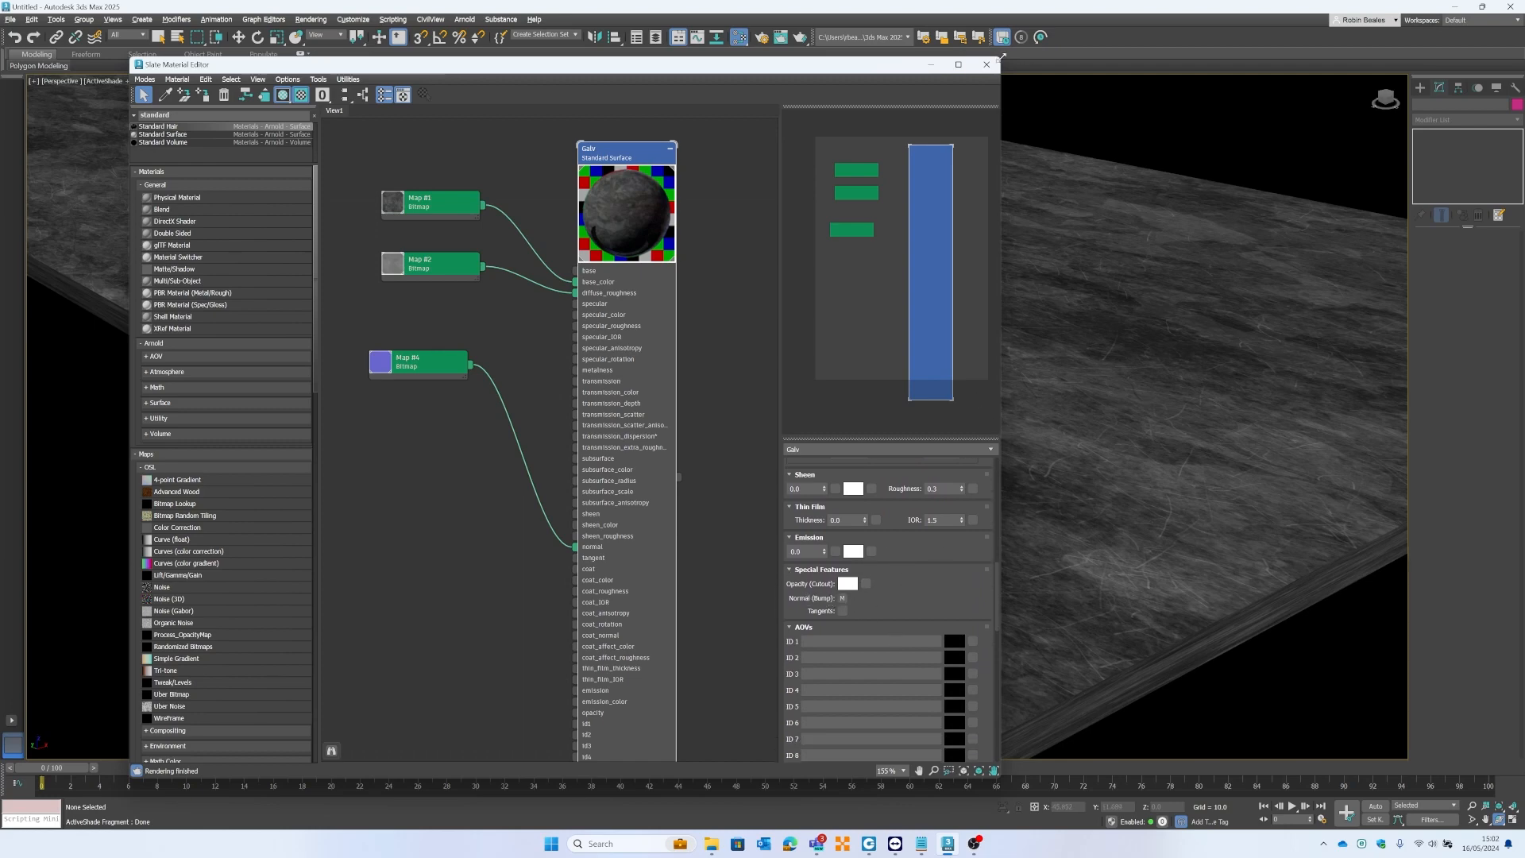
pyautogui.click(988, 68)
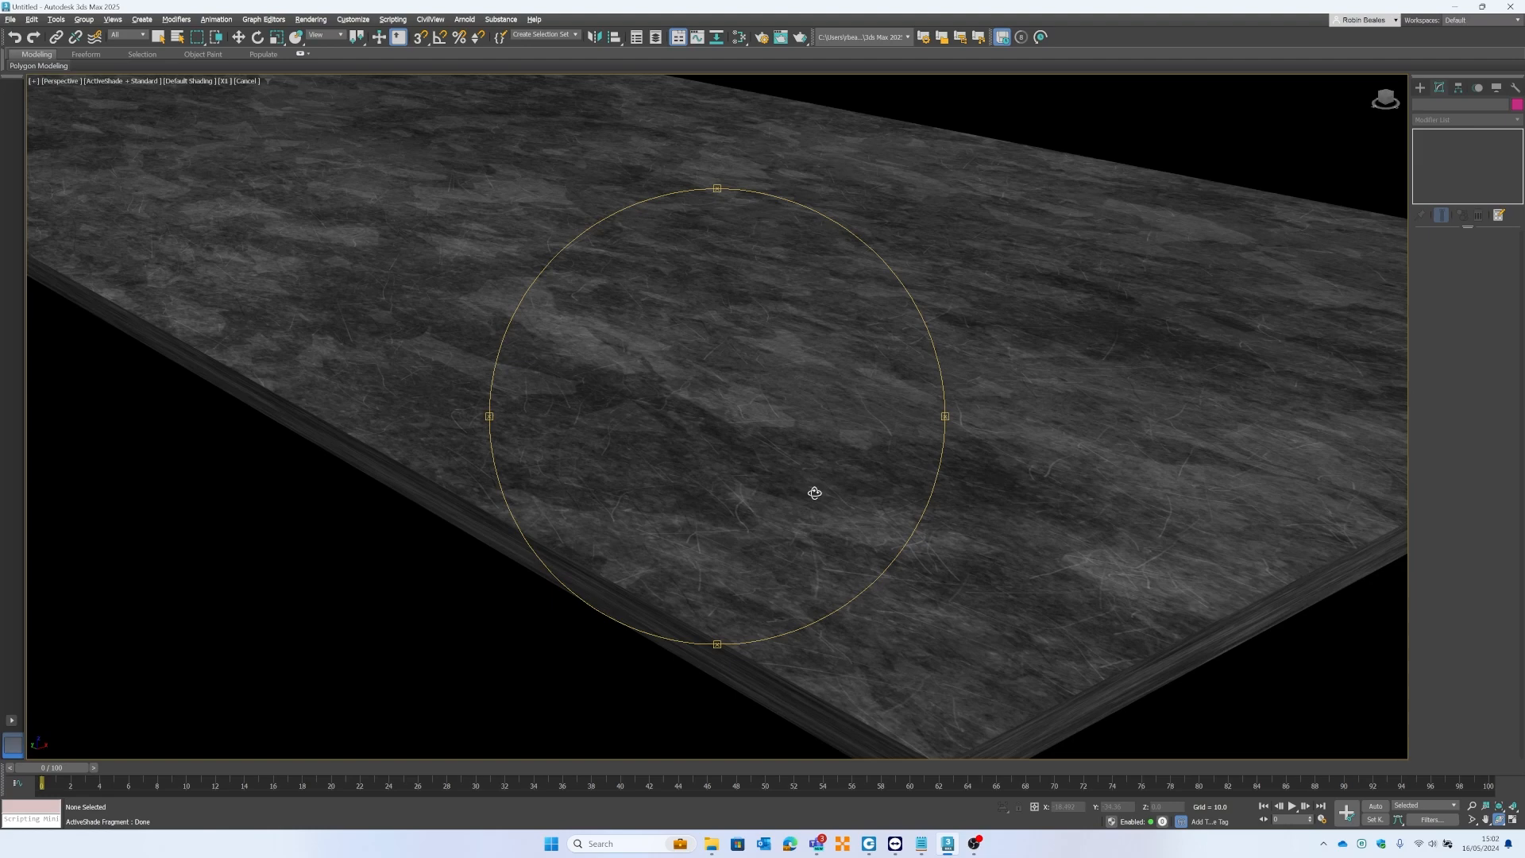
# Inspect the rendered box up close, try High Quality shading, and return the perspective viewport to Standard with ActiveShade off.
pyautogui.scroll(5, 808, 455)
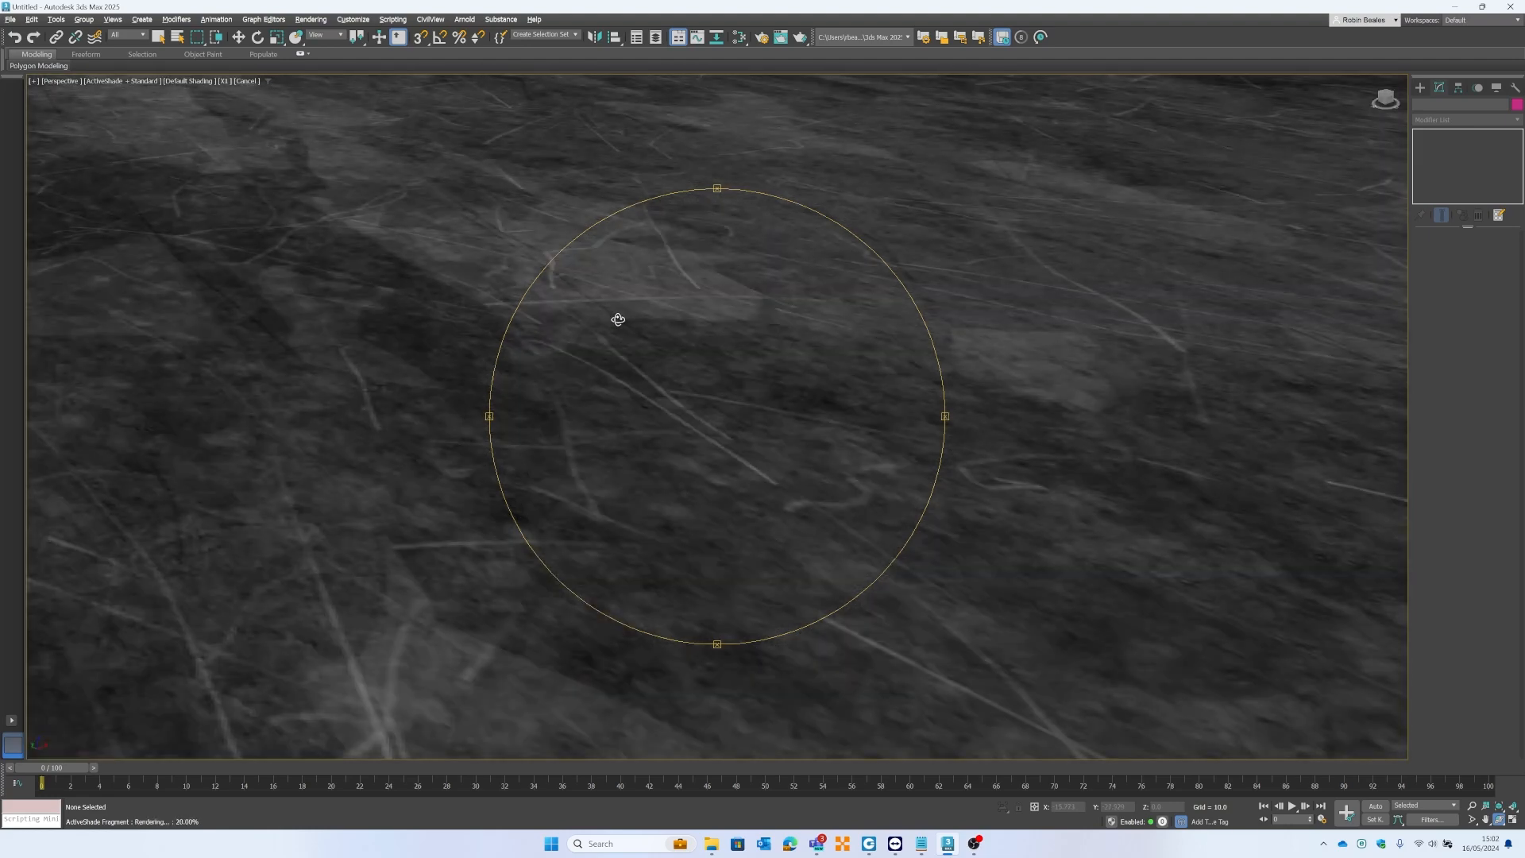
pyautogui.scroll(-6, 808, 331)
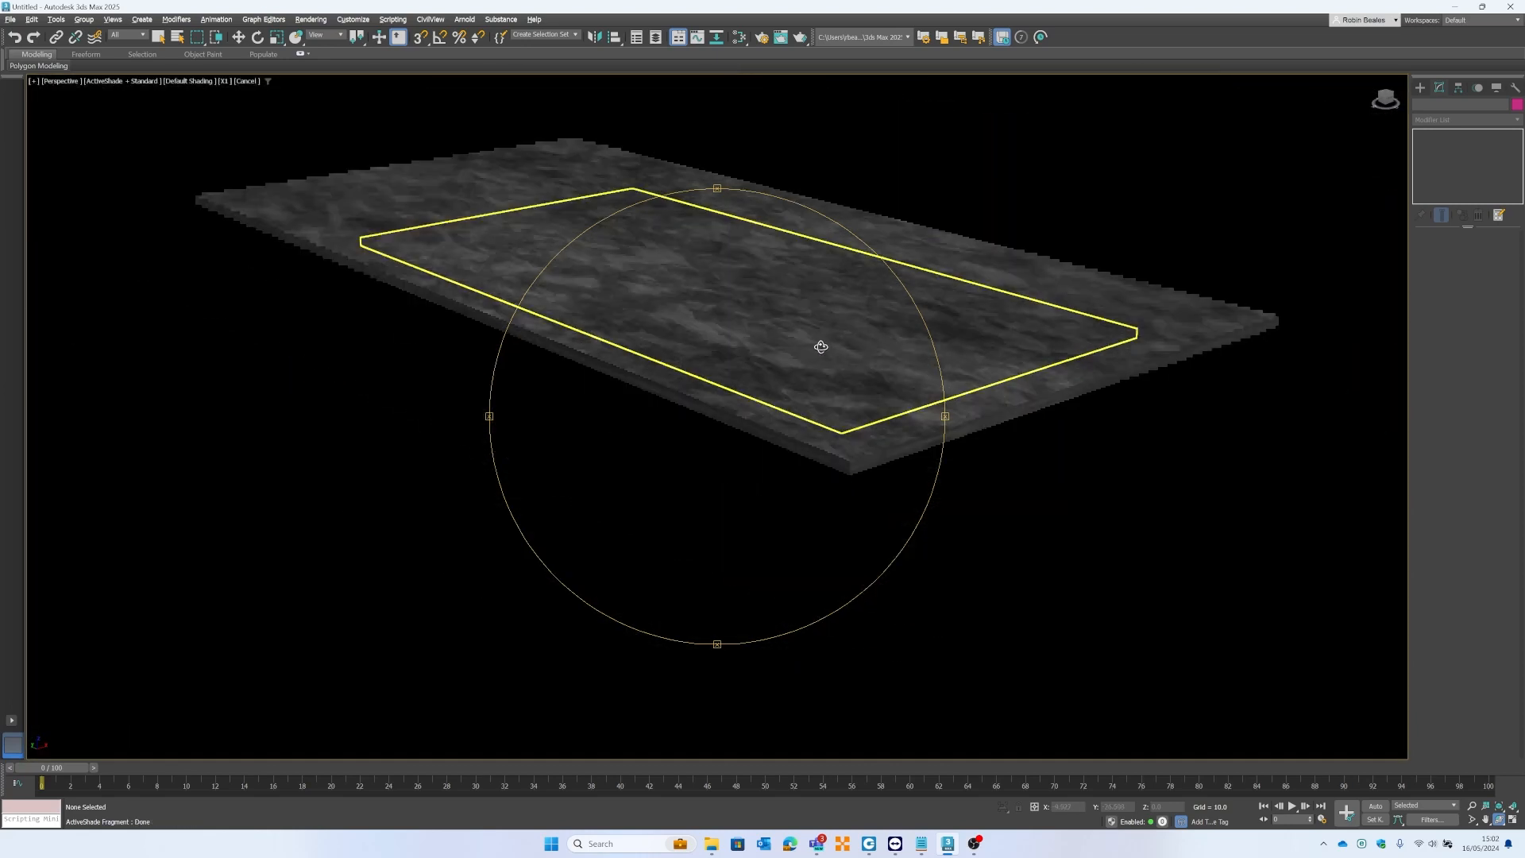
pyautogui.moveTo(821, 347); pyautogui.dragTo(858, 409)
pyautogui.click(145, 80)
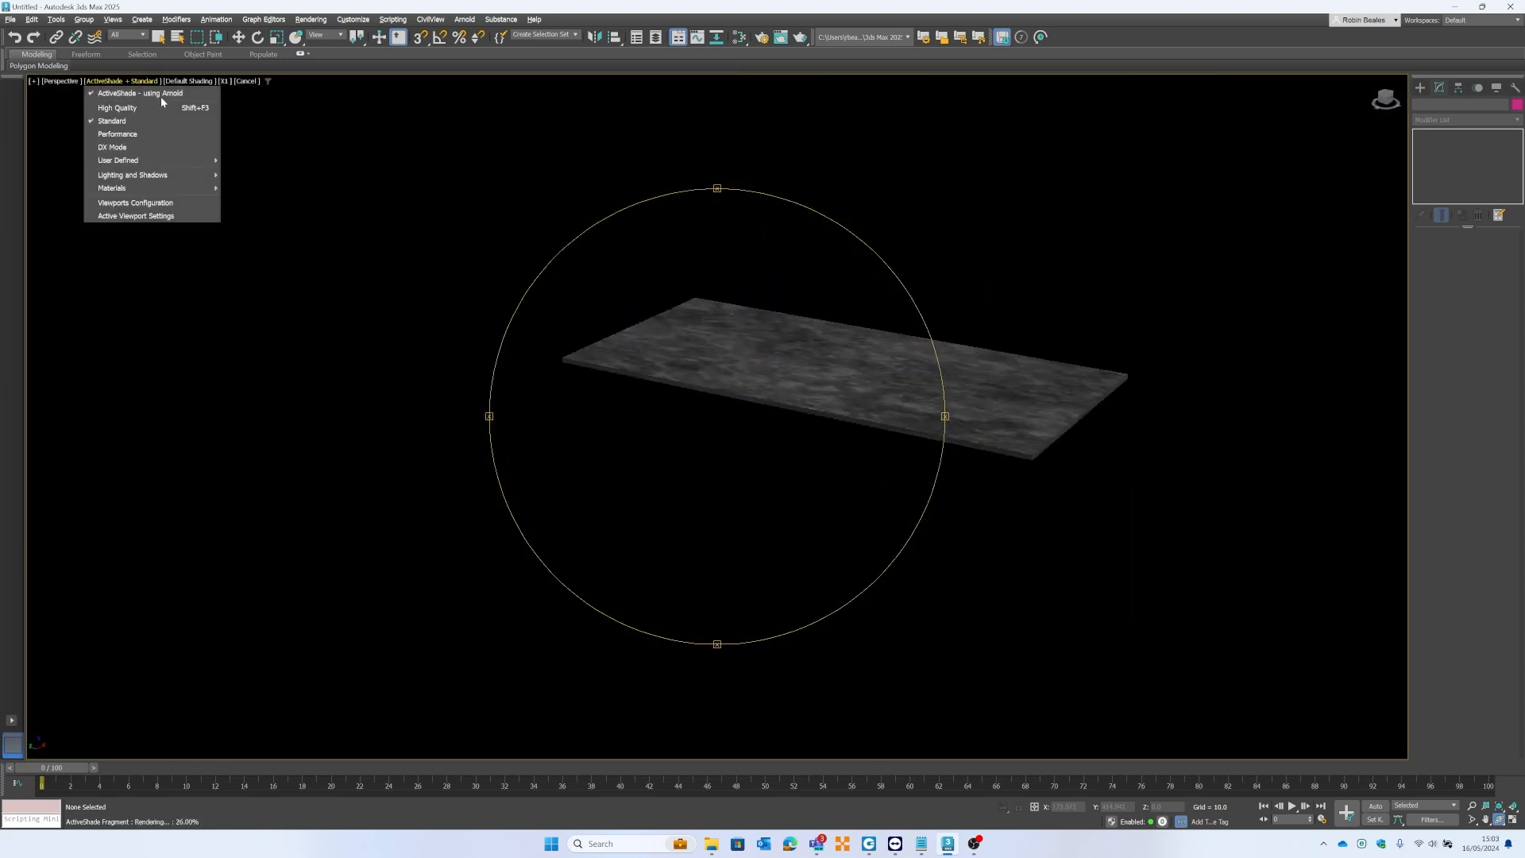
pyautogui.click(152, 103)
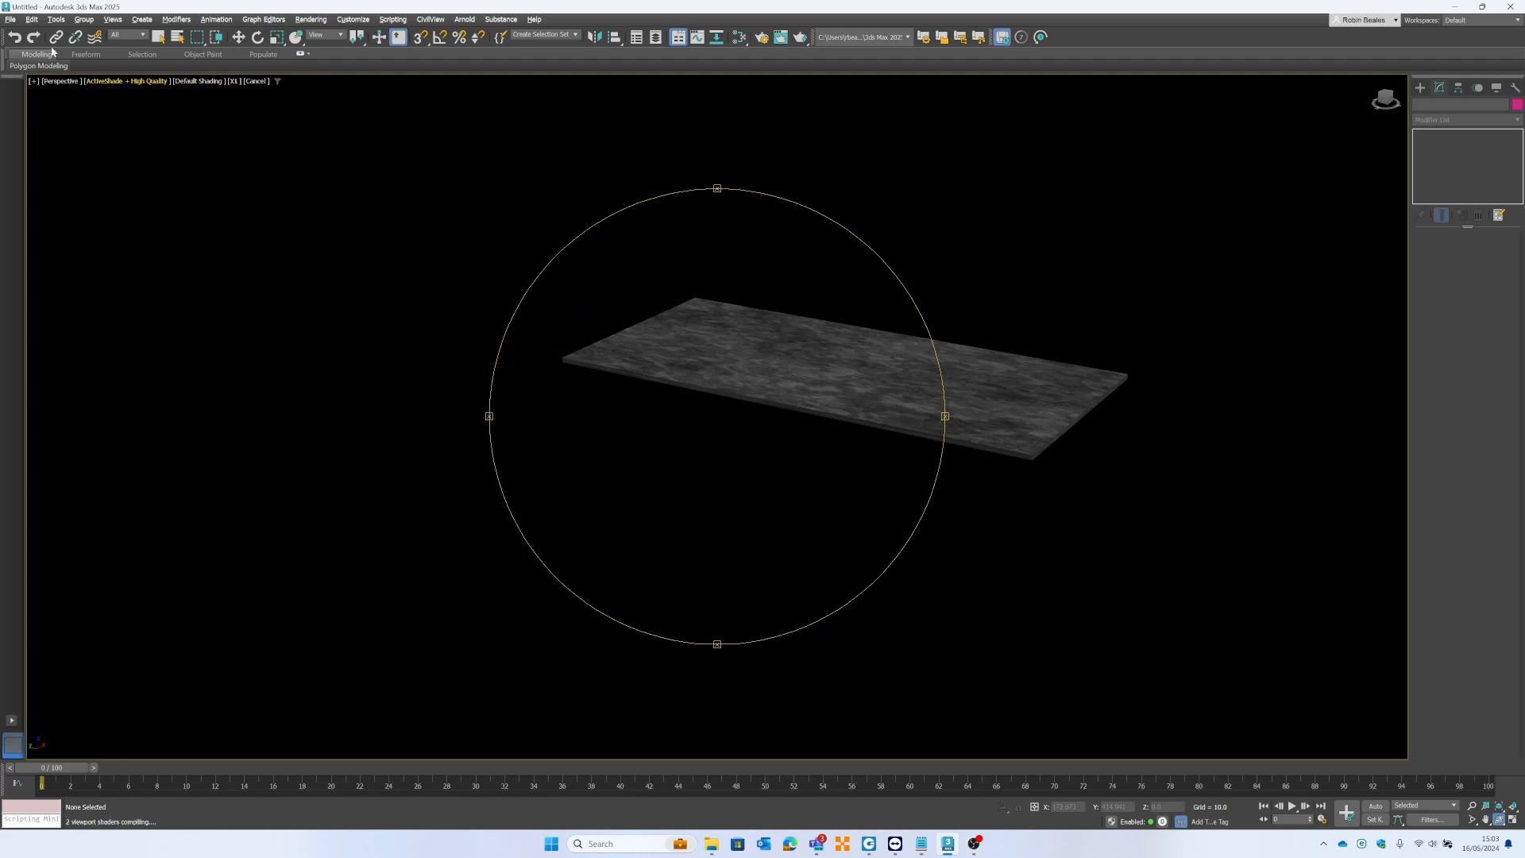
pyautogui.click(122, 81)
pyautogui.click(116, 120)
pyautogui.click(127, 81)
pyautogui.click(134, 96)
pyautogui.click(133, 82)
pyautogui.click(680, 196)
# Create a ground plane about 200 long by 229 wide around the textured box in the perspective view.
pyautogui.moveTo(854, 345); pyautogui.dragTo(789, 357)
pyautogui.scroll(5, 837, 352)
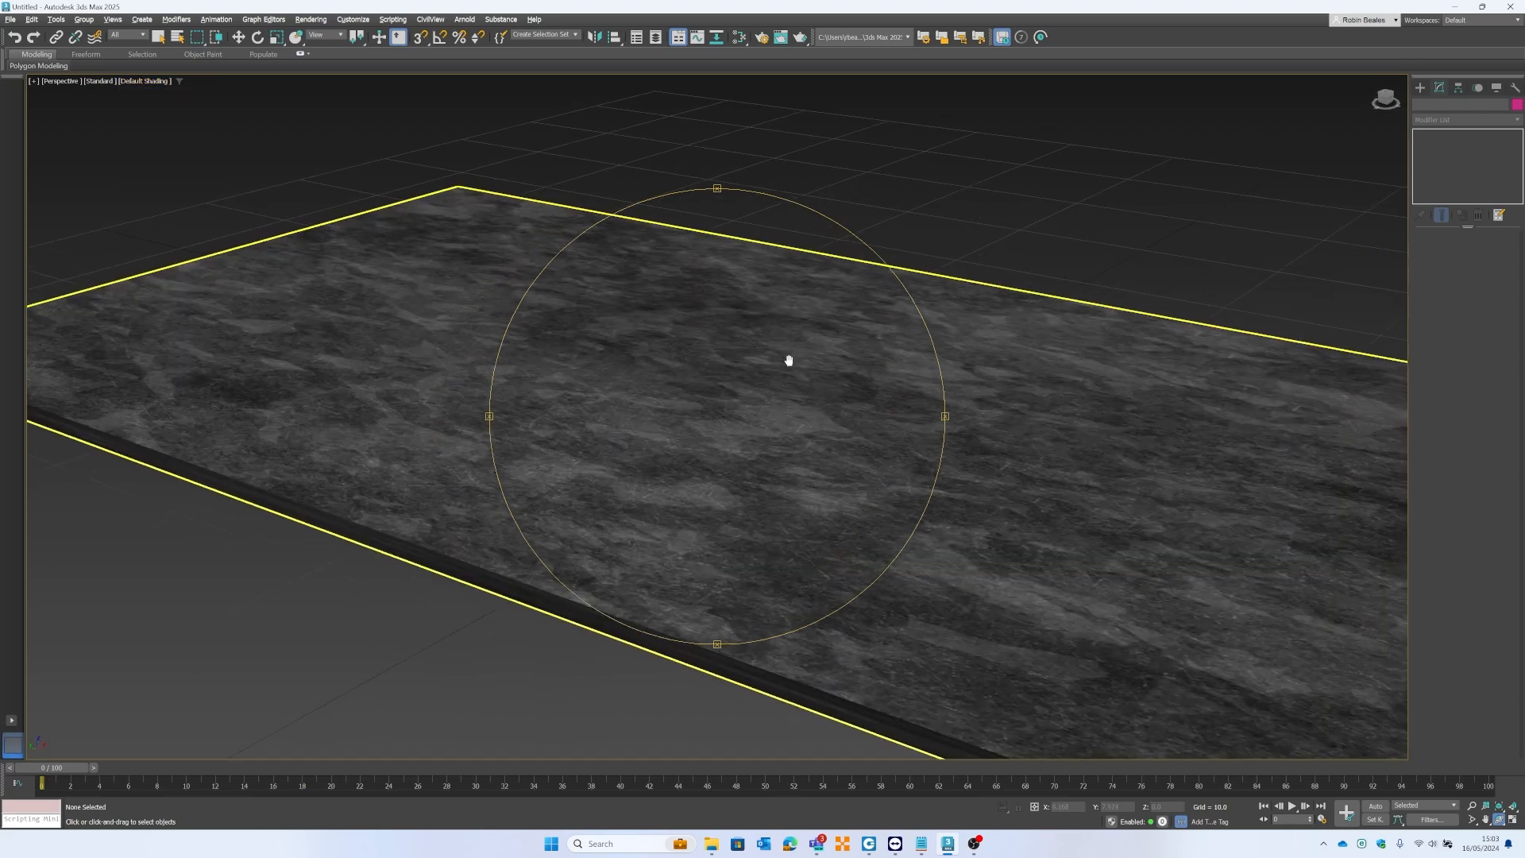
pyautogui.moveTo(953, 201); pyautogui.dragTo(938, 190)
pyautogui.rightClick(939, 190)
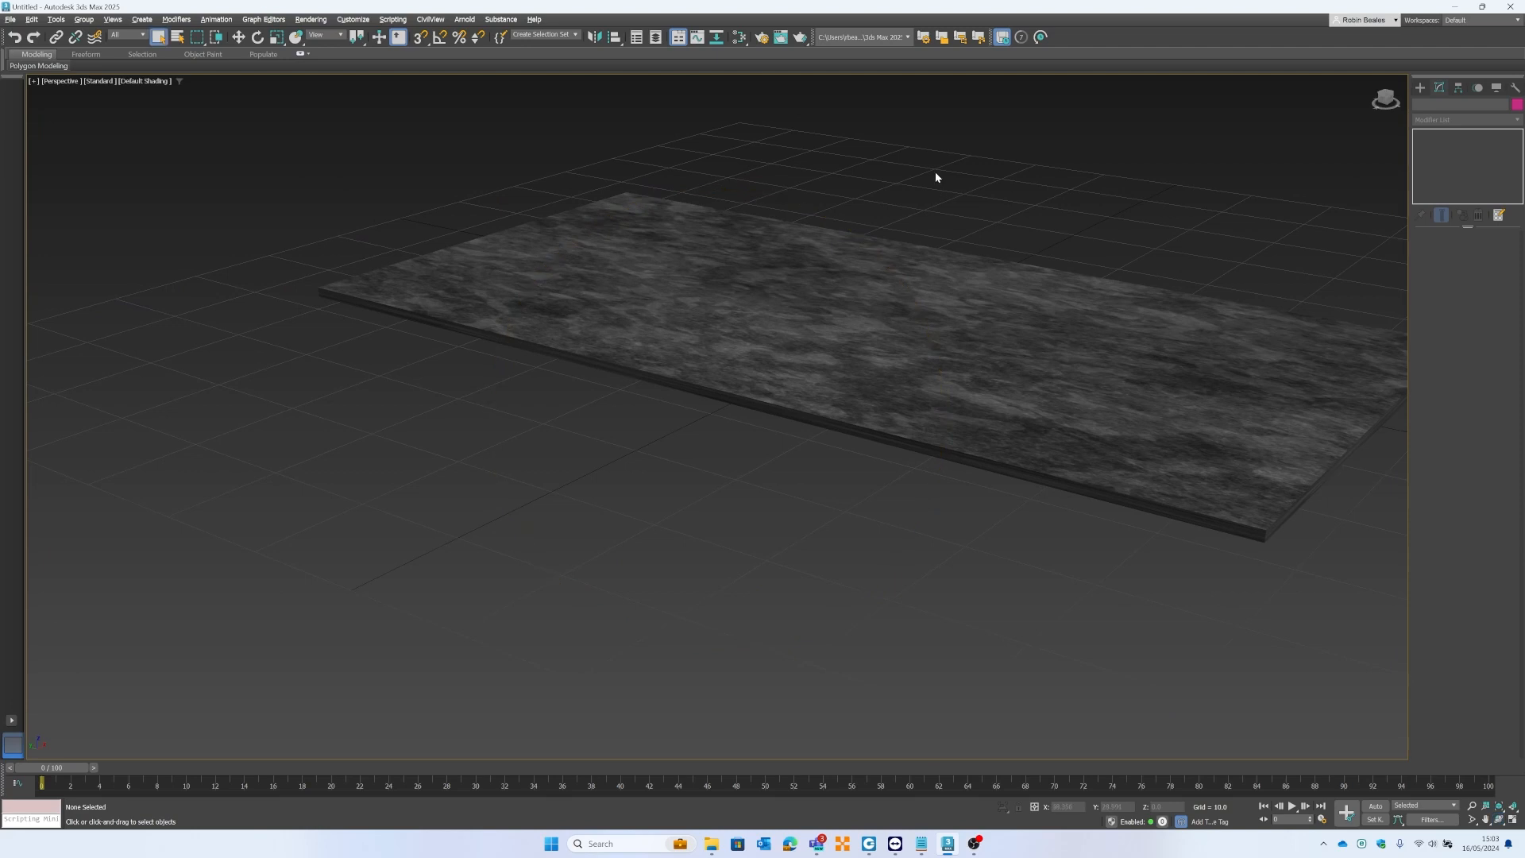
pyautogui.click(979, 249)
pyautogui.press('z')
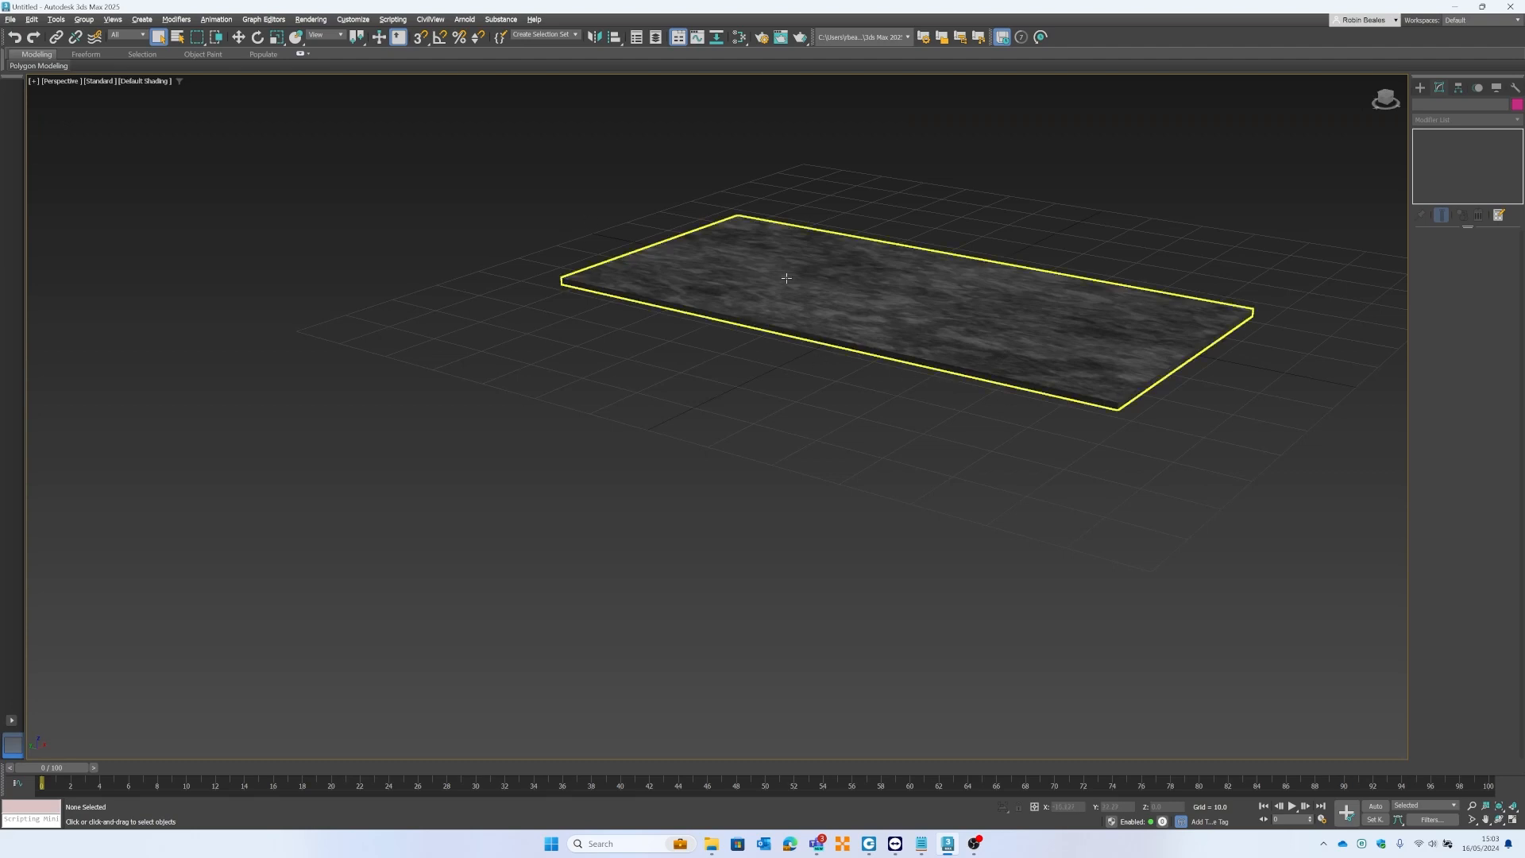
pyautogui.moveTo(1180, 387); pyautogui.dragTo(1126, 382, button='middle')
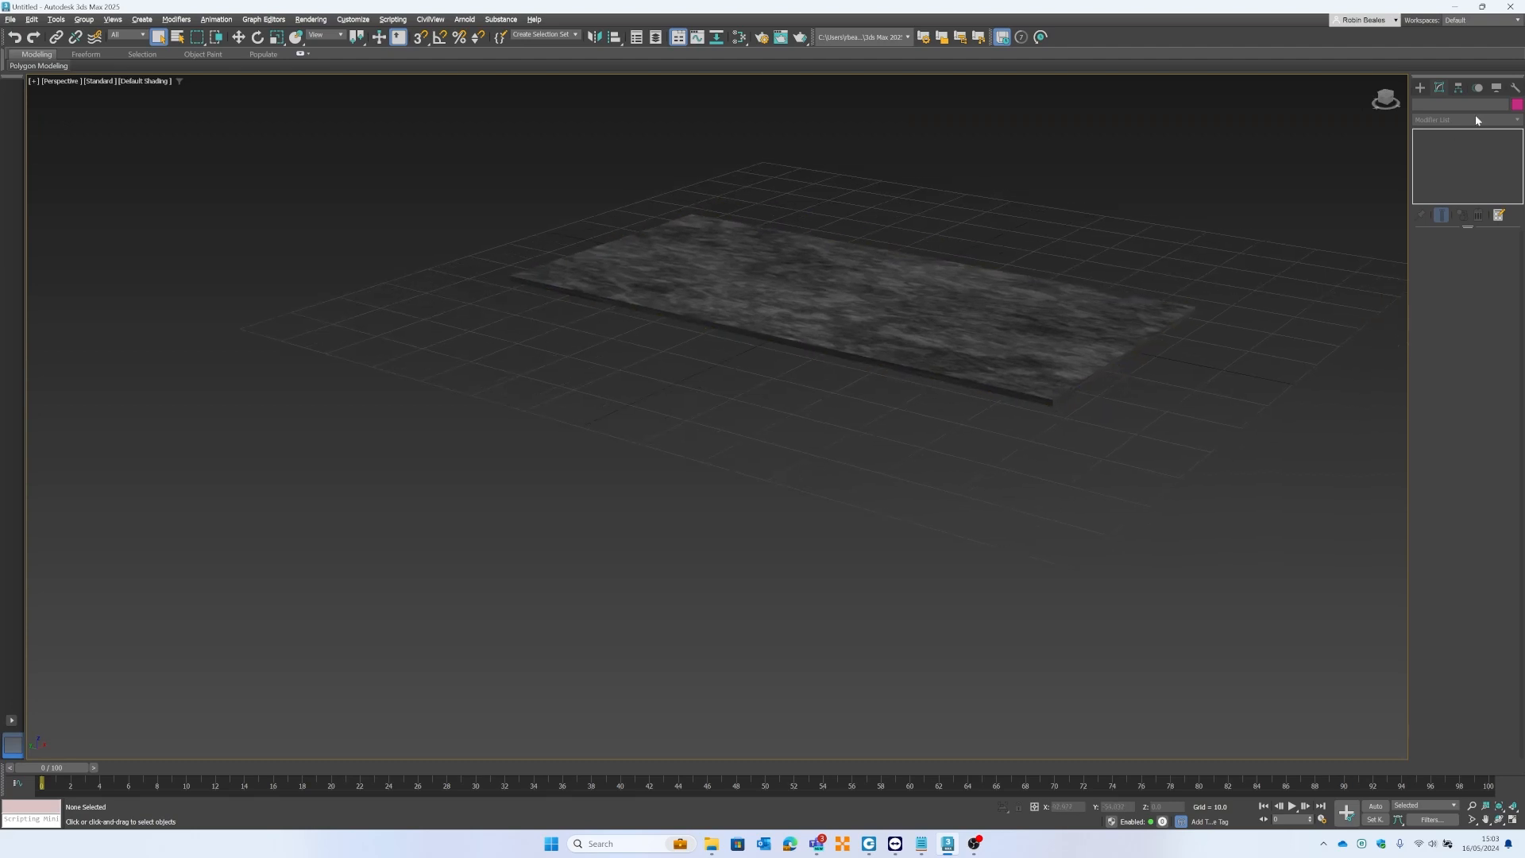
pyautogui.click(1420, 88)
pyautogui.click(1482, 224)
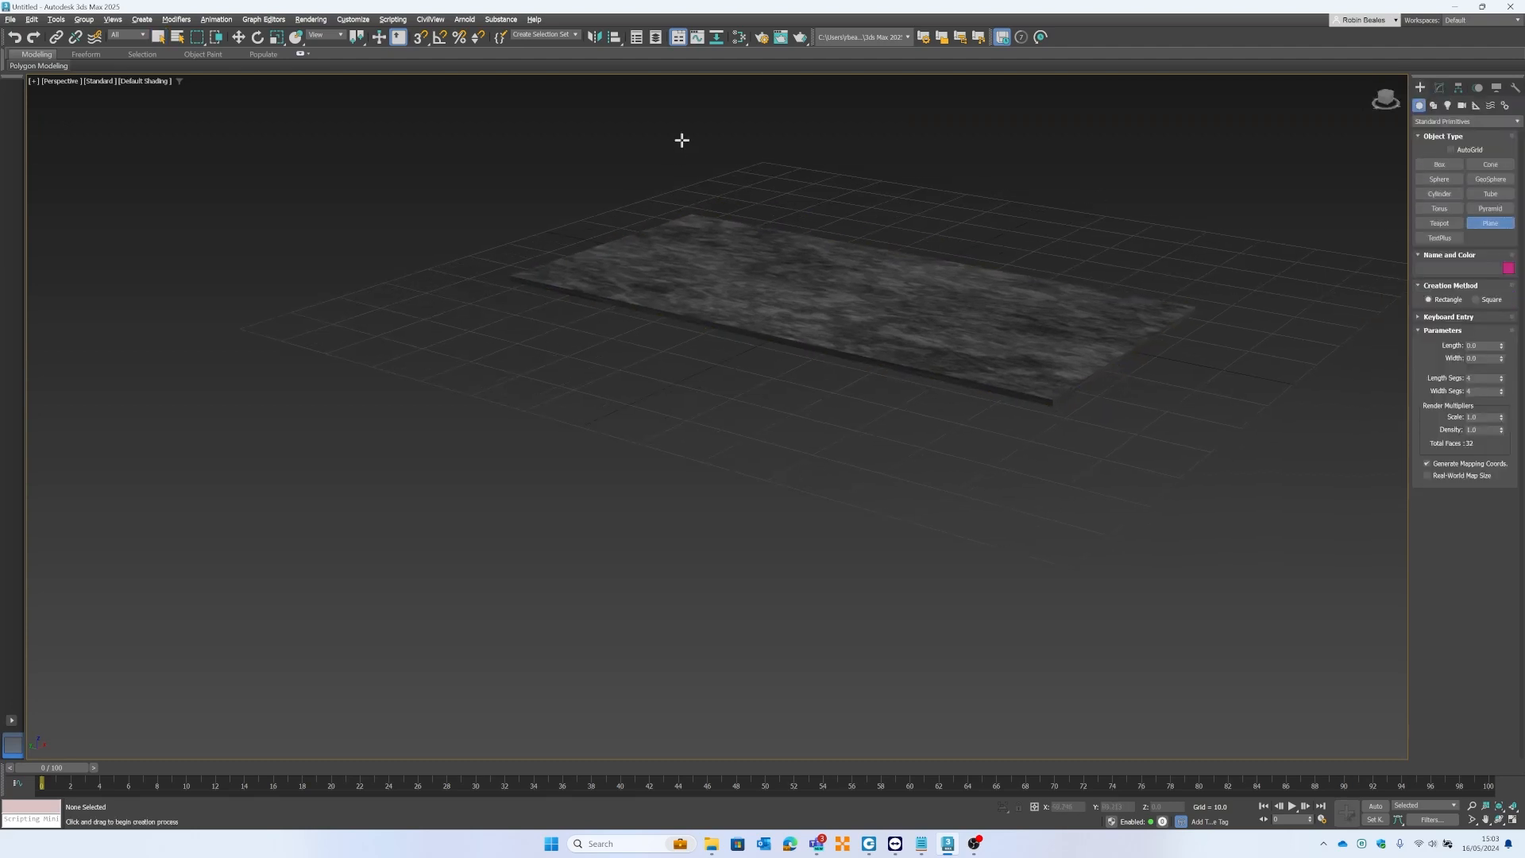
pyautogui.moveTo(749, 103); pyautogui.dragTo(1076, 770)
# Add a Physical Material beside the Galv network in the material editor and apply the Matte Paint preset.
pyautogui.press('m')
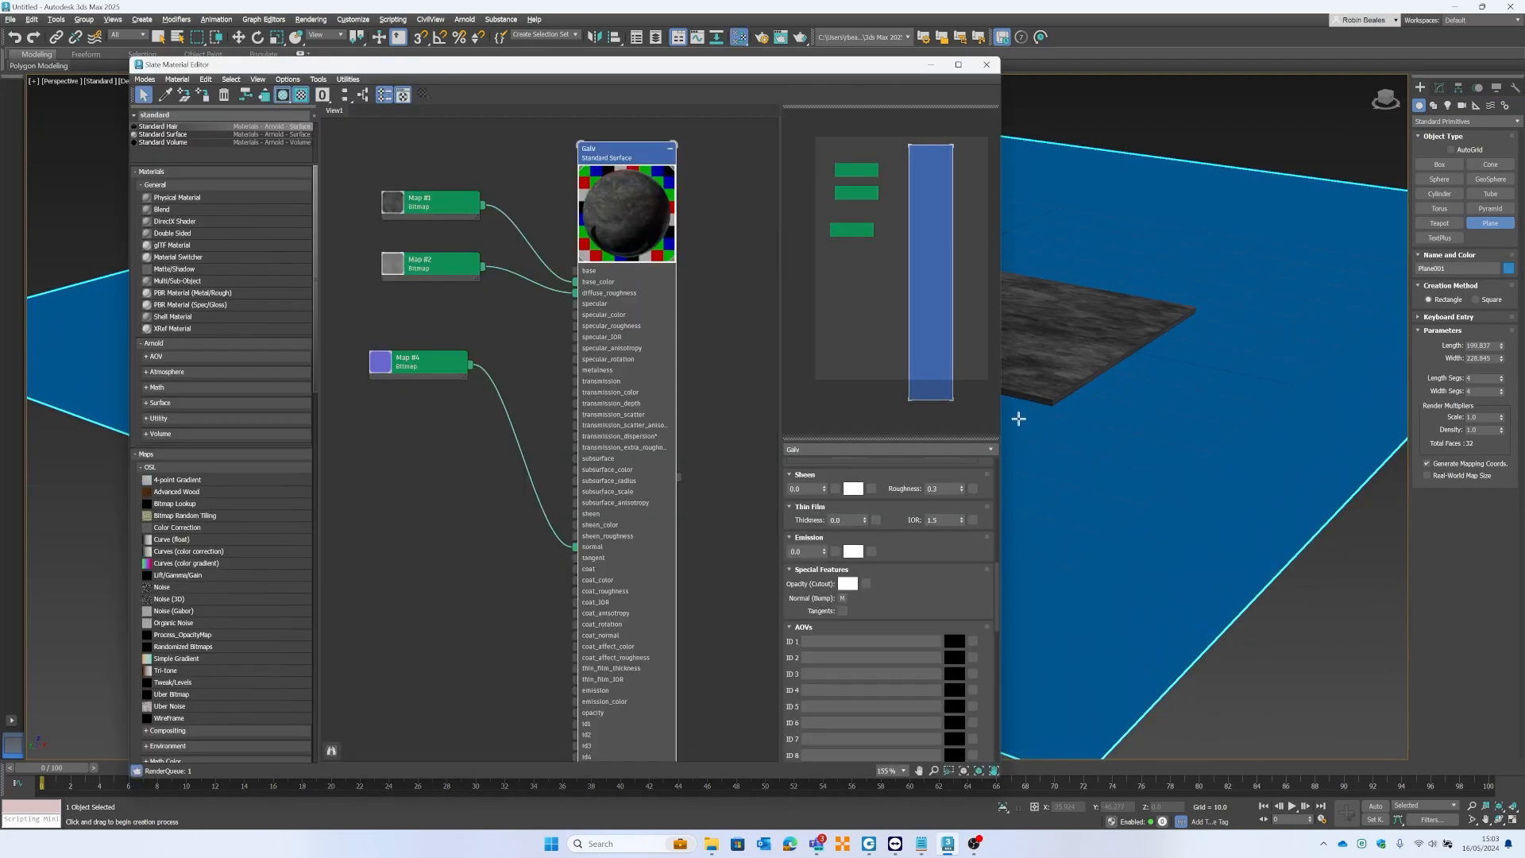
pyautogui.scroll(-4, 735, 231)
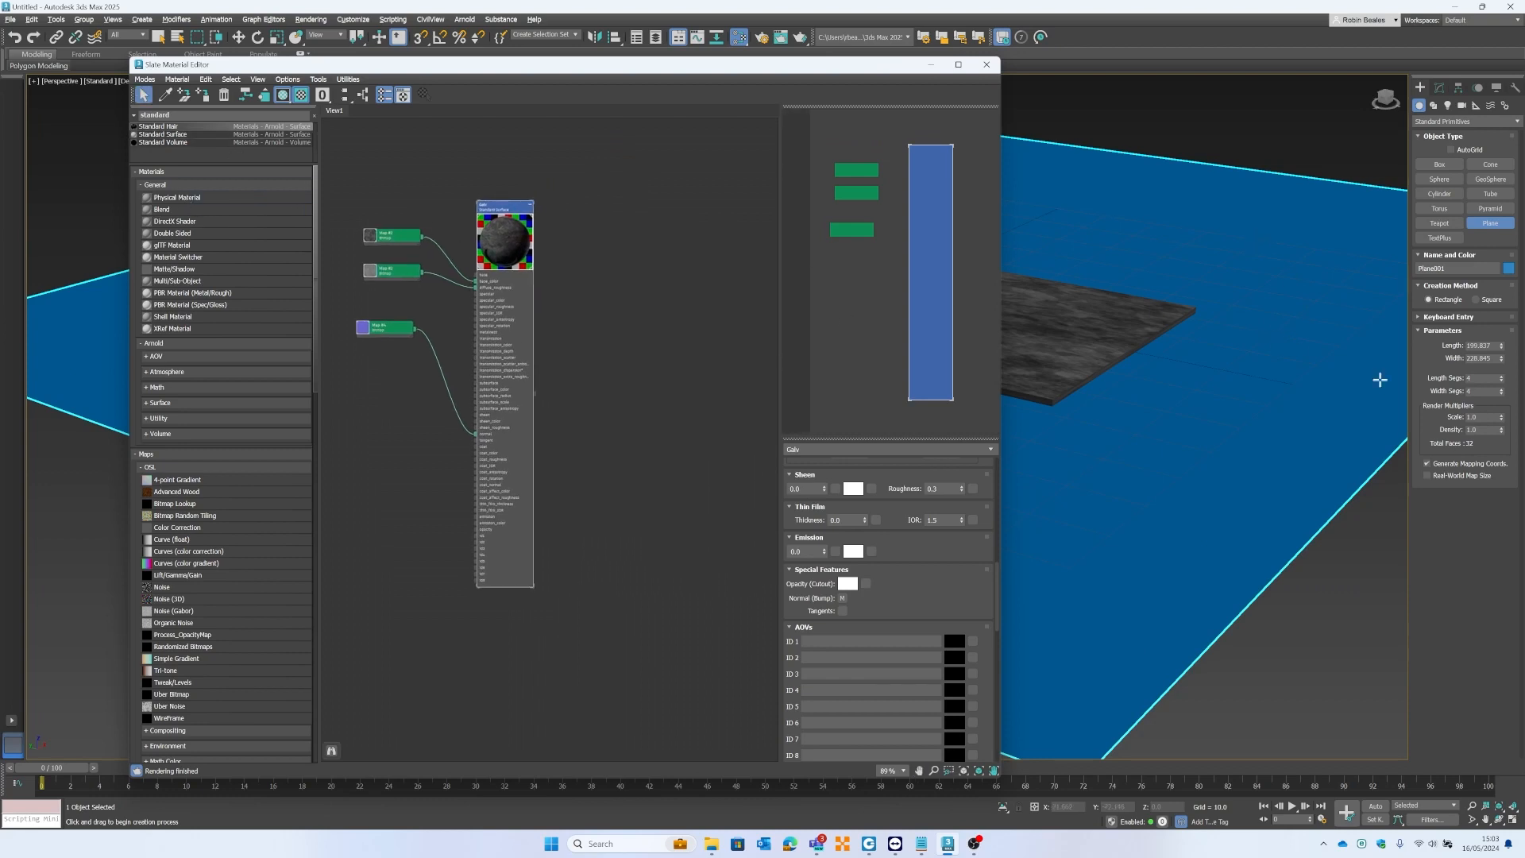
pyautogui.moveTo(213, 198); pyautogui.dragTo(747, 189)
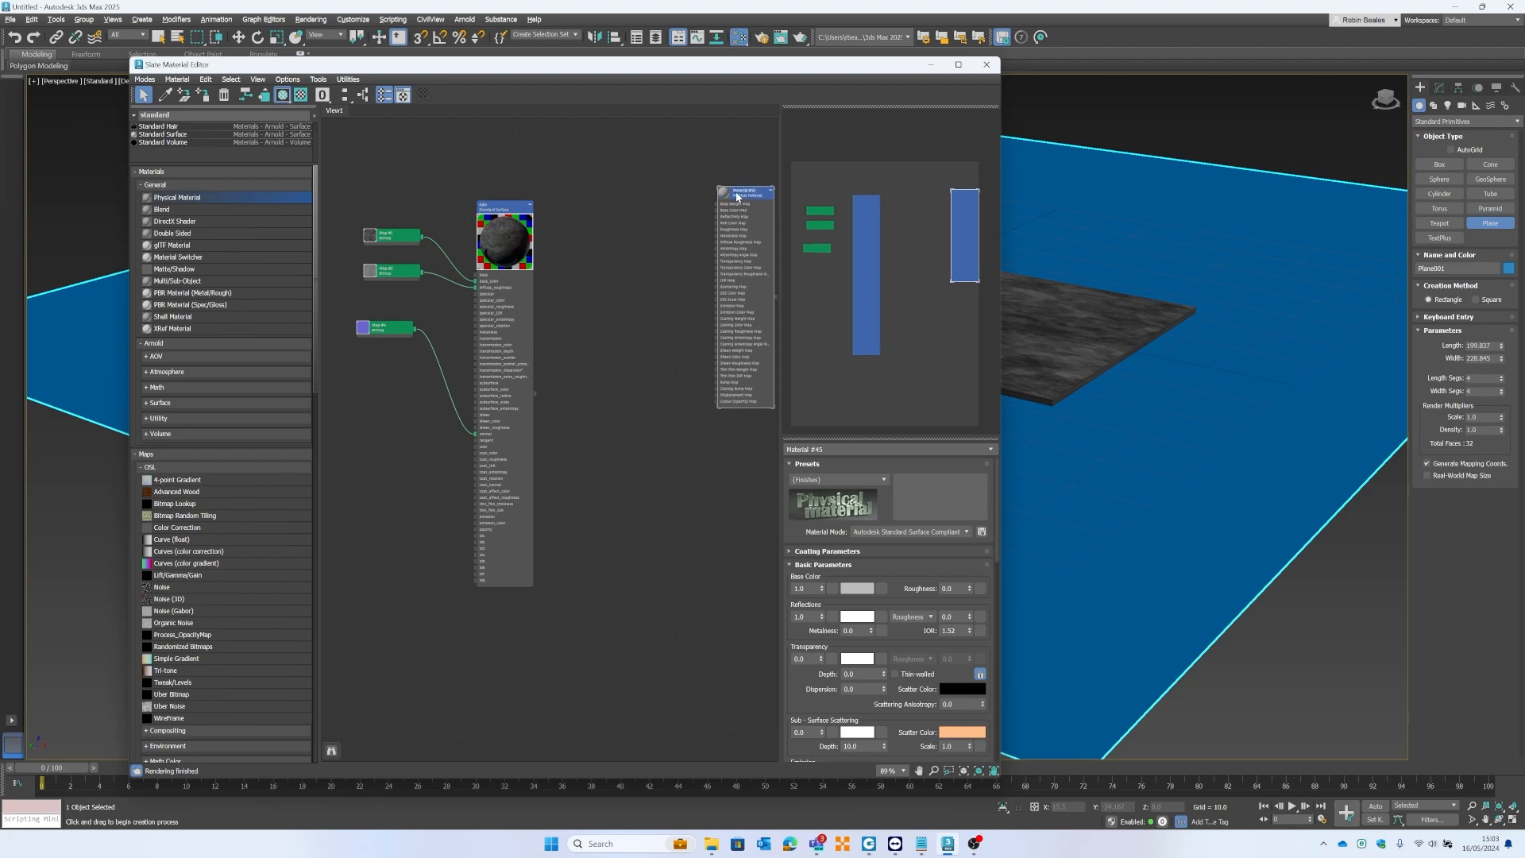
pyautogui.click(879, 479)
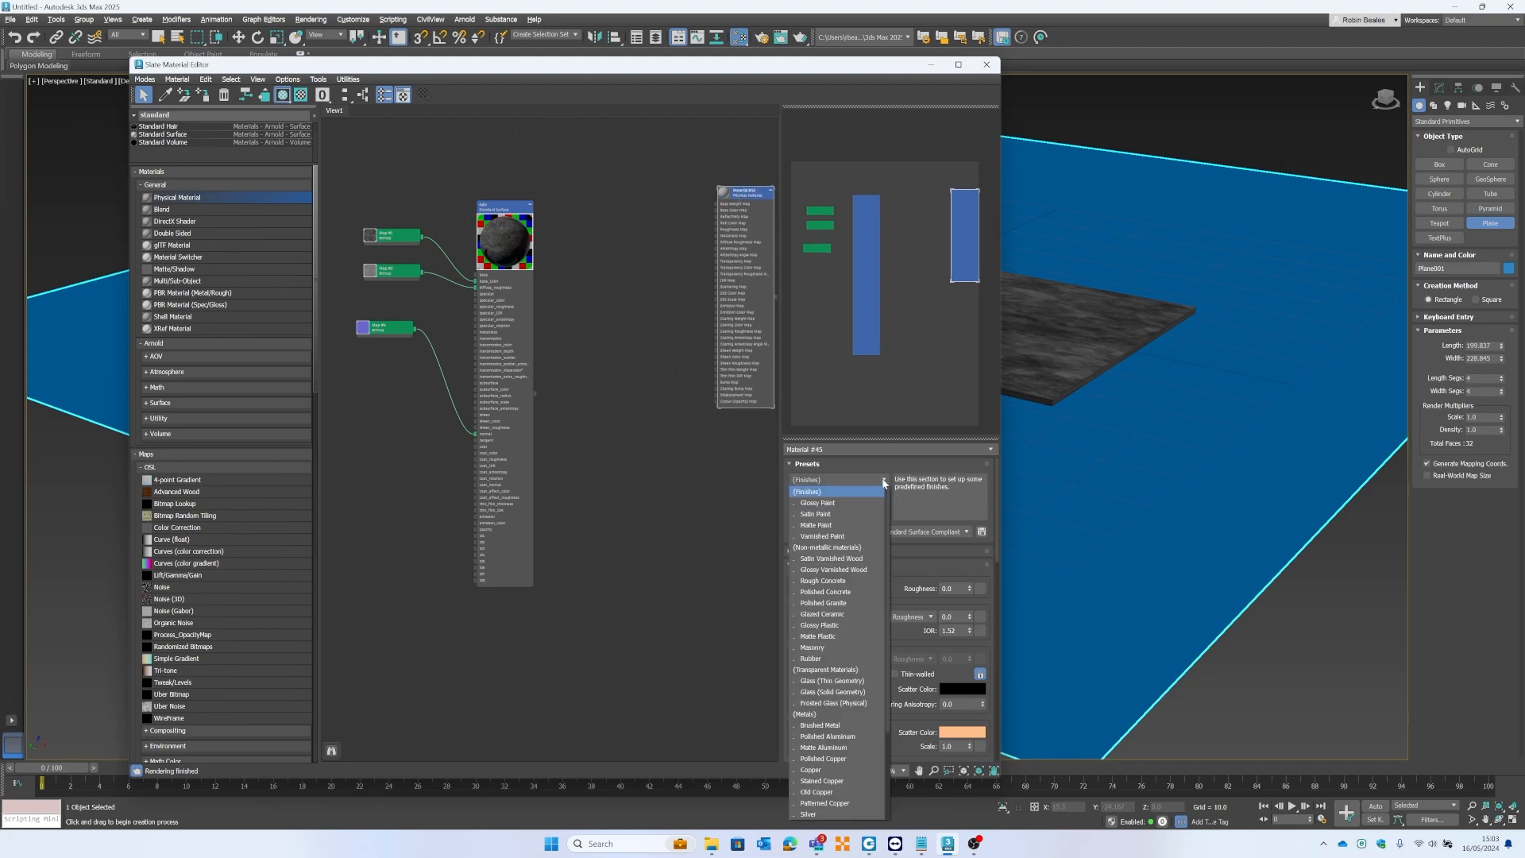
pyautogui.click(820, 528)
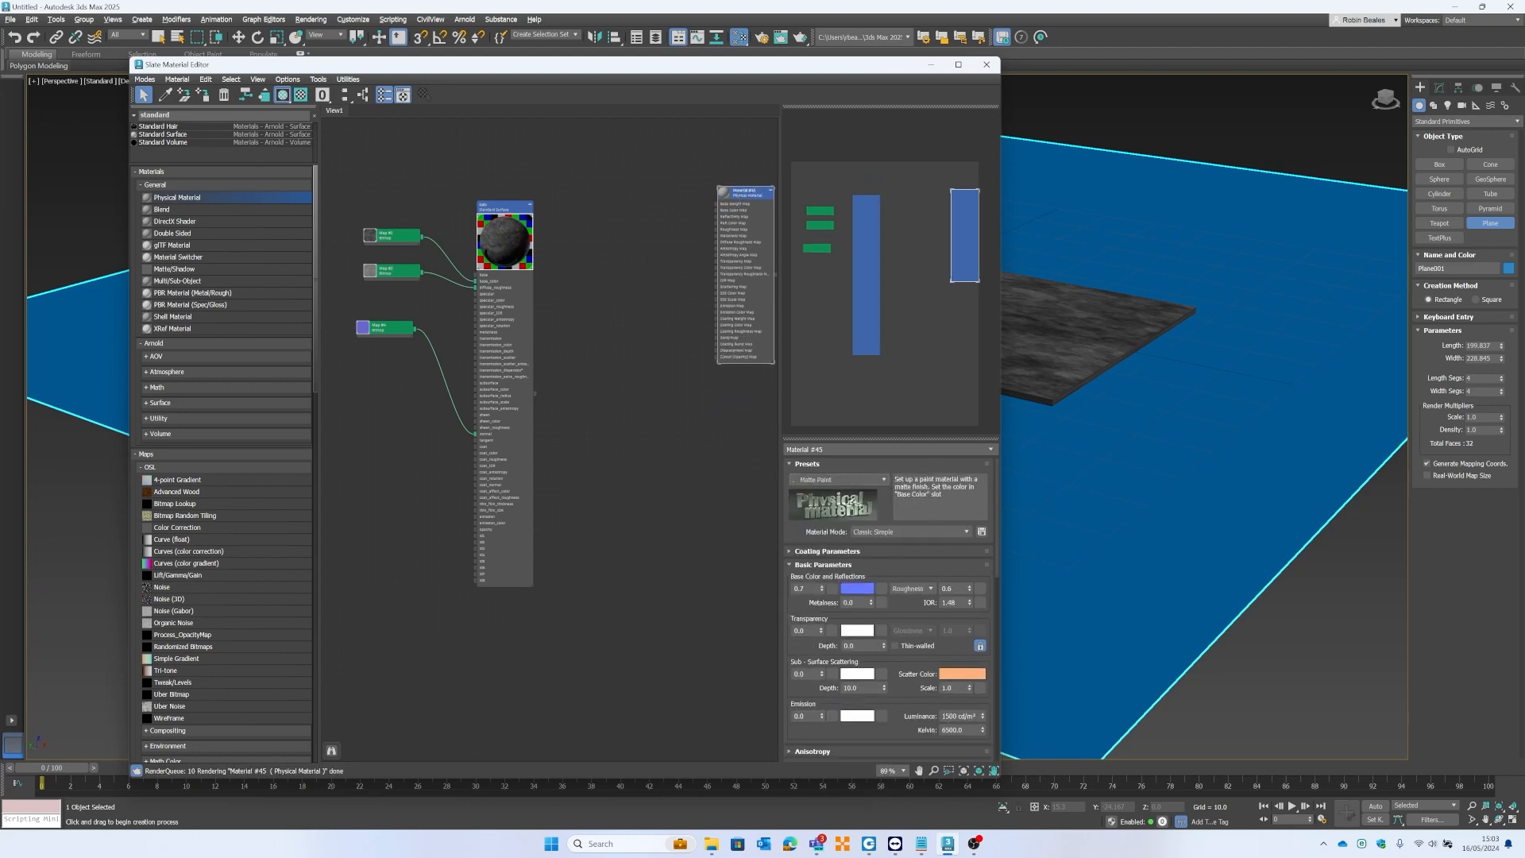
# Set the matte paint material's base color to dark grey, assign it to the ground plane and close the material editor.
pyautogui.click(857, 588)
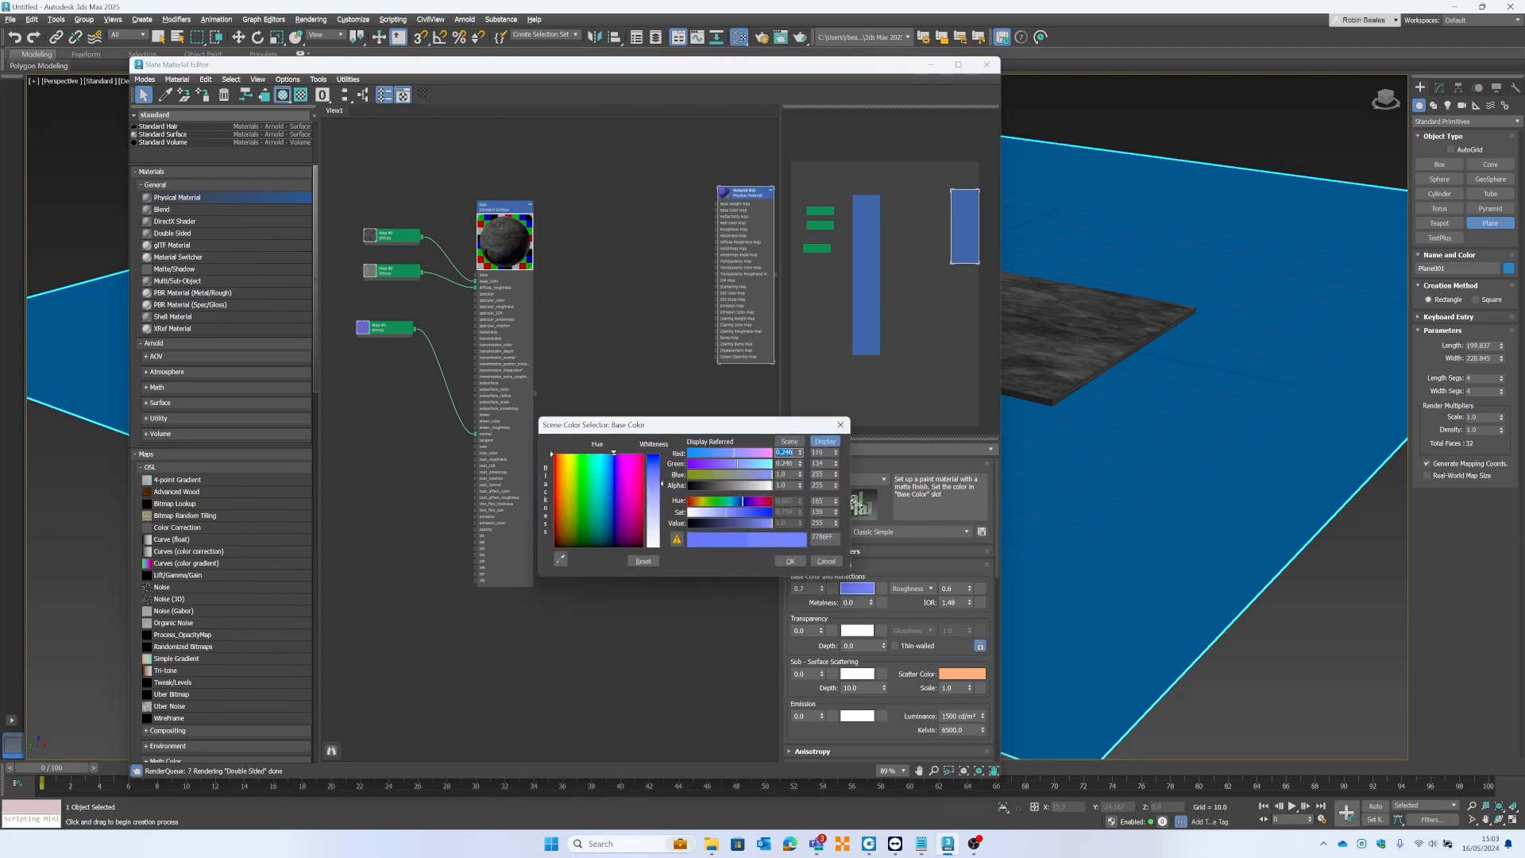
pyautogui.moveTo(614, 454); pyautogui.dragTo(643, 547)
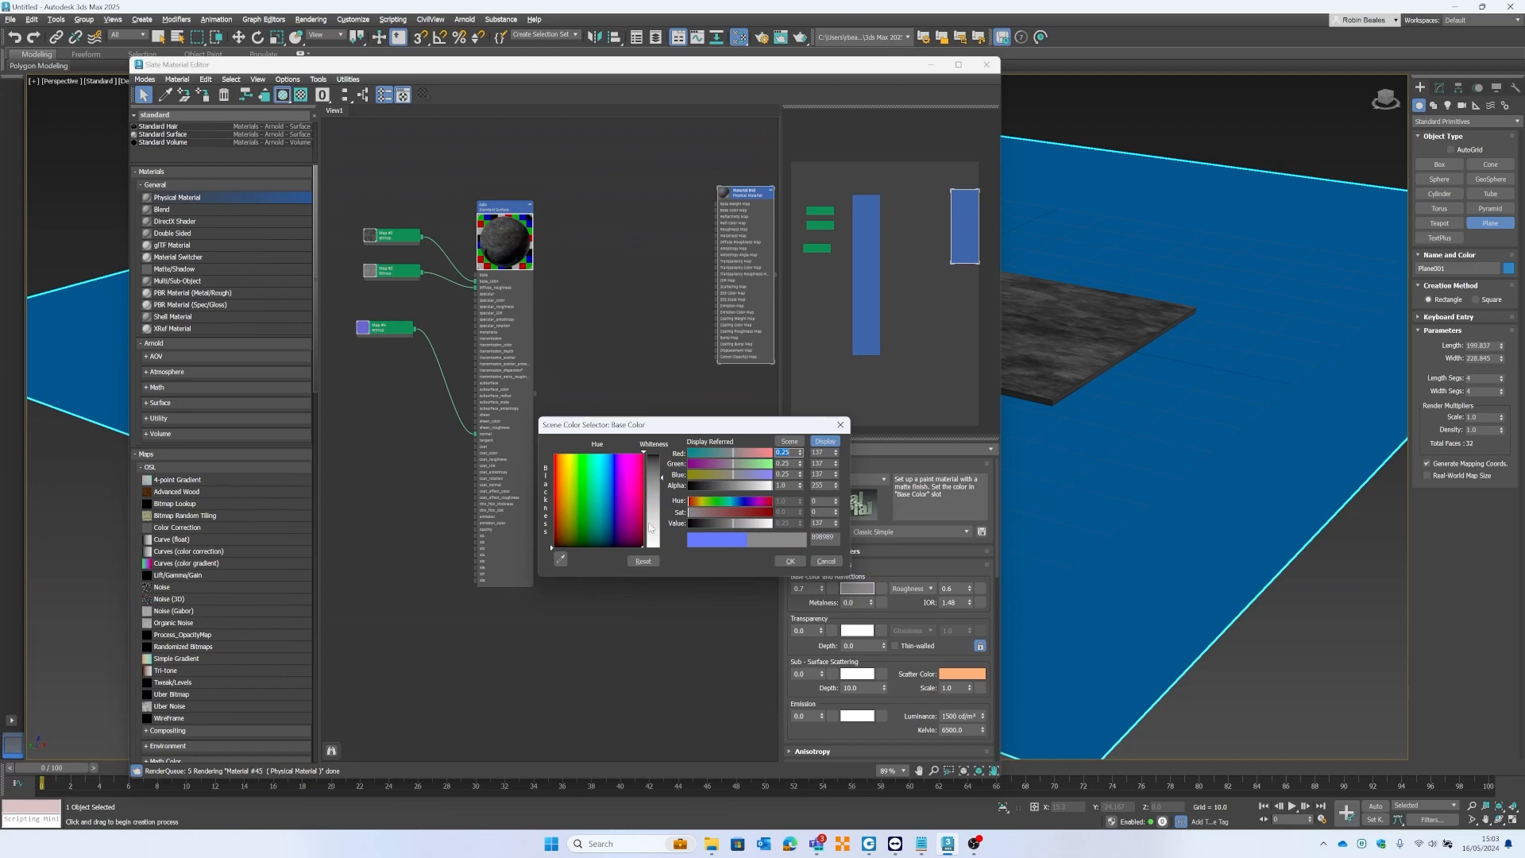
pyautogui.moveTo(662, 479); pyautogui.dragTo(663, 467)
pyautogui.click(787, 561)
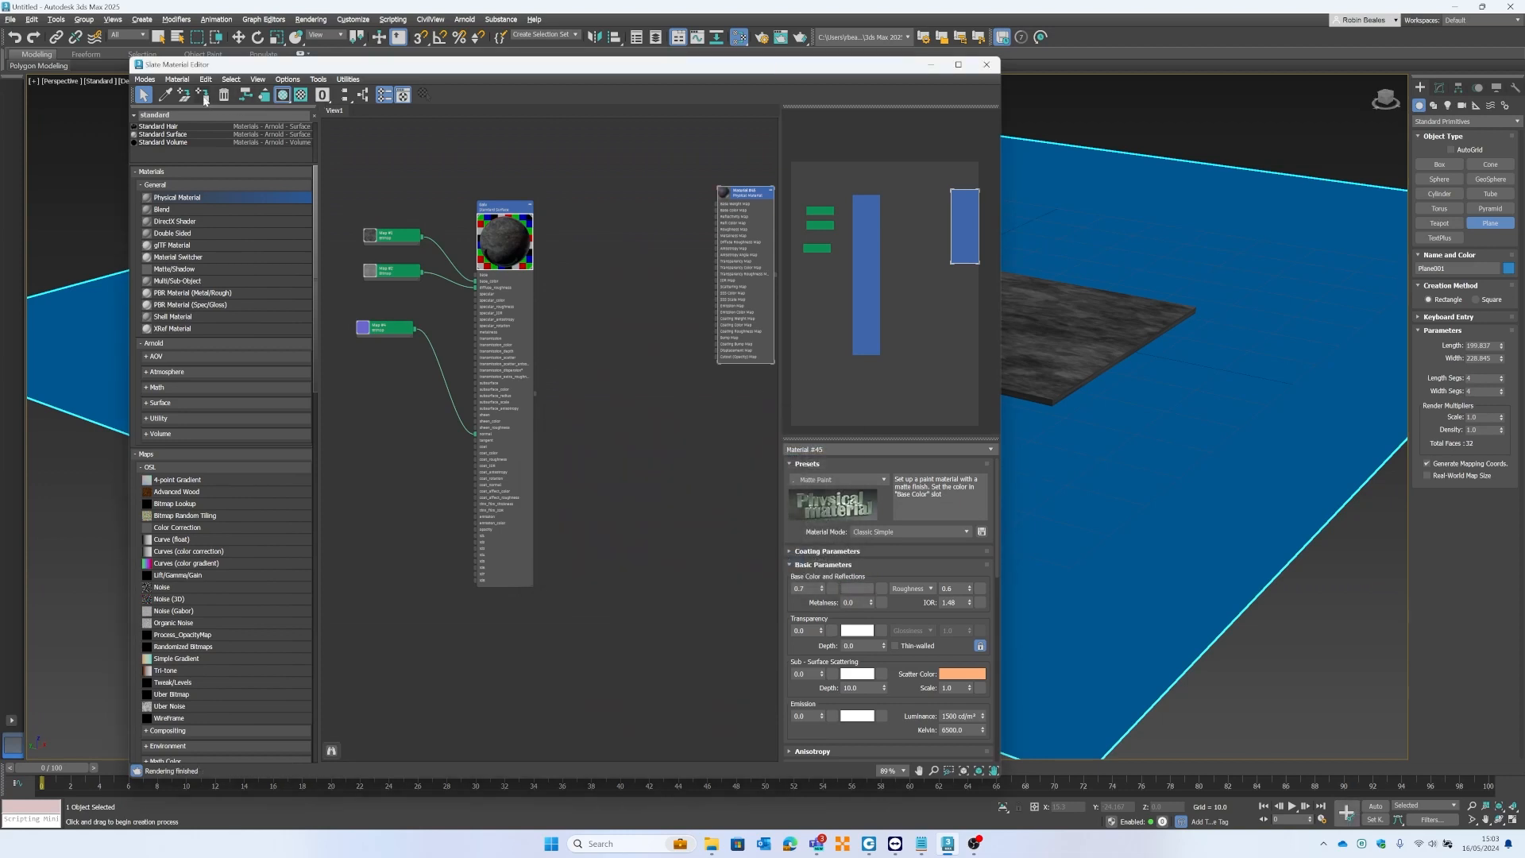
pyautogui.click(205, 99)
pyautogui.click(986, 64)
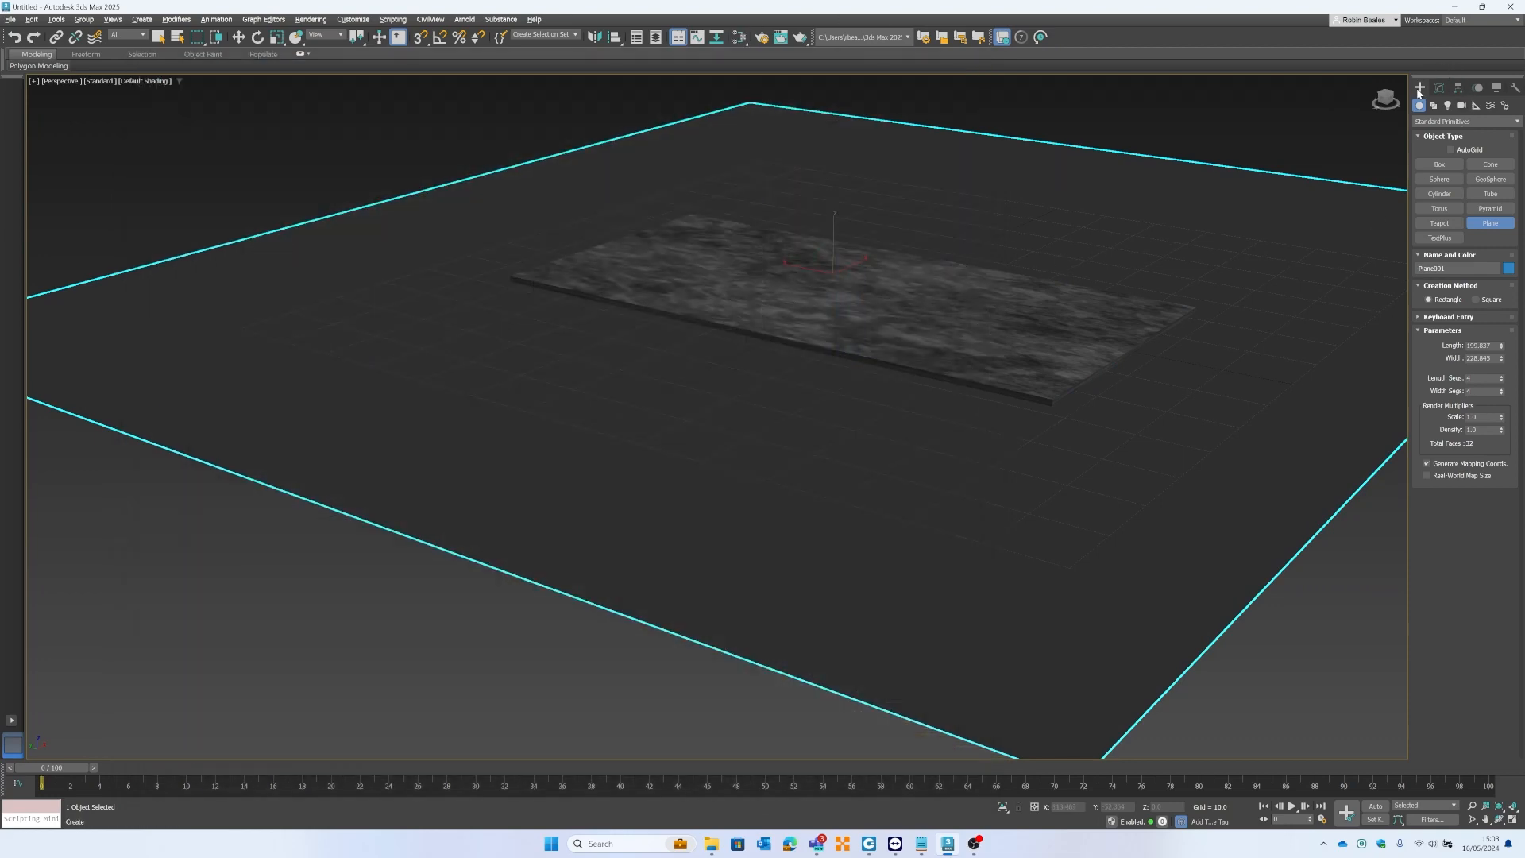
# Create an Arnold light near the middle of the textured box.
pyautogui.click(1447, 104)
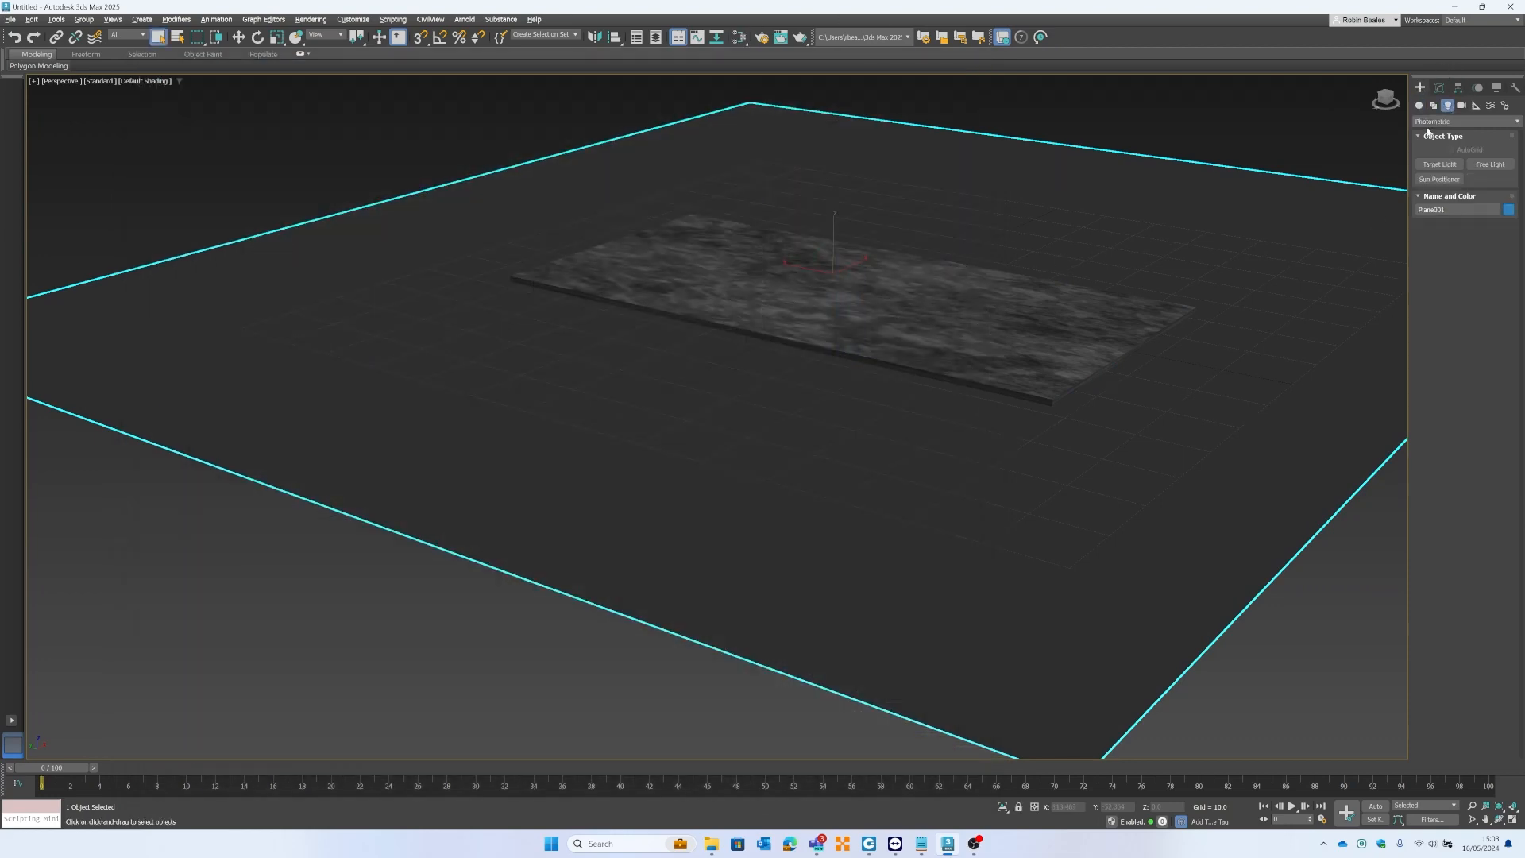
pyautogui.click(1442, 123)
pyautogui.click(1435, 156)
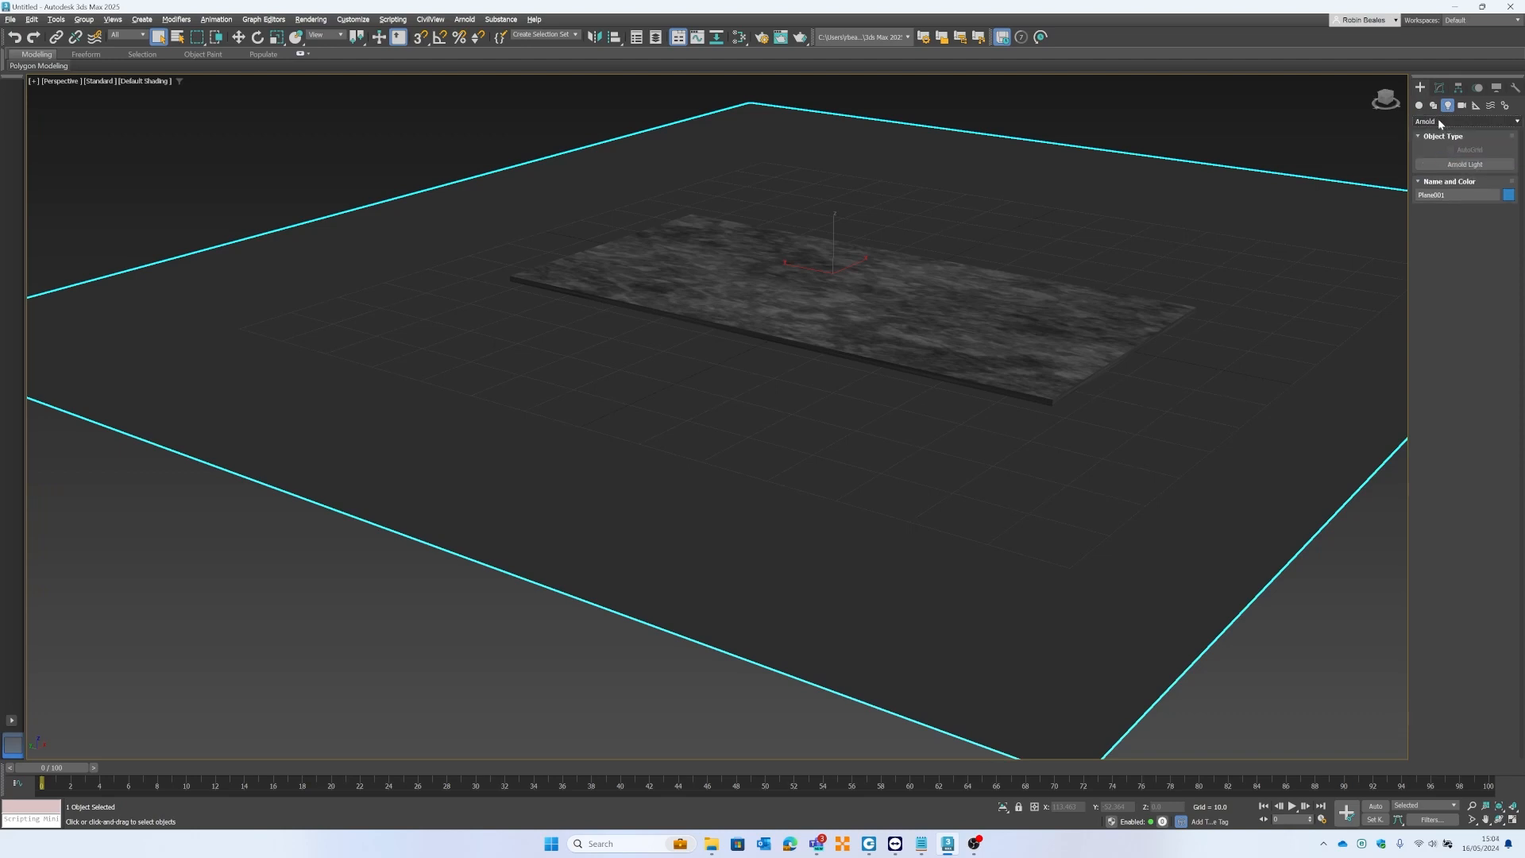
pyautogui.click(1466, 164)
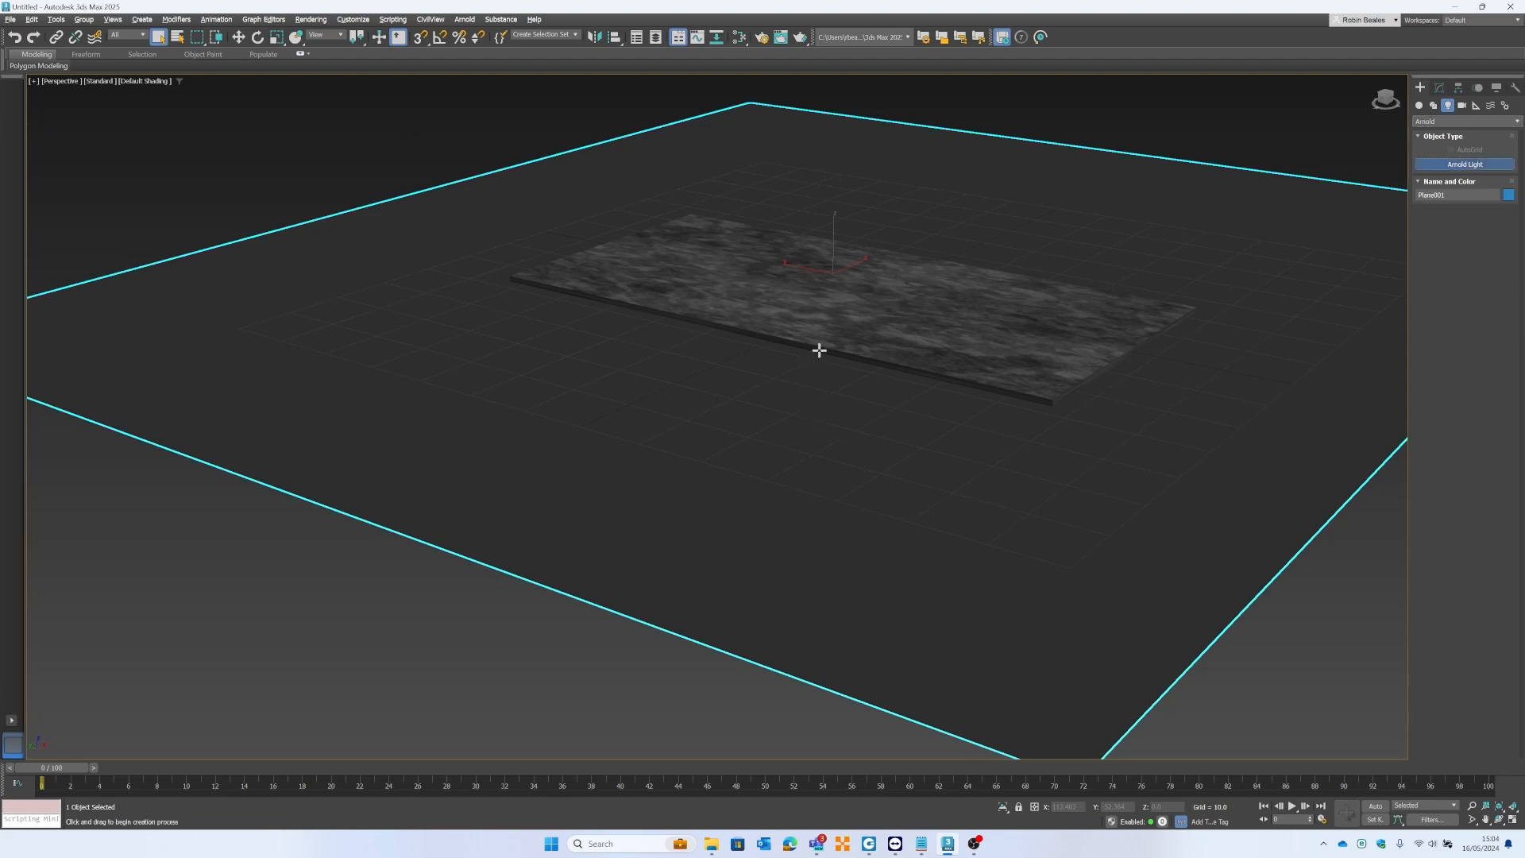
pyautogui.click(843, 274)
# Move the Arnold light up above the box to a height of about 10 units.
pyautogui.click(239, 38)
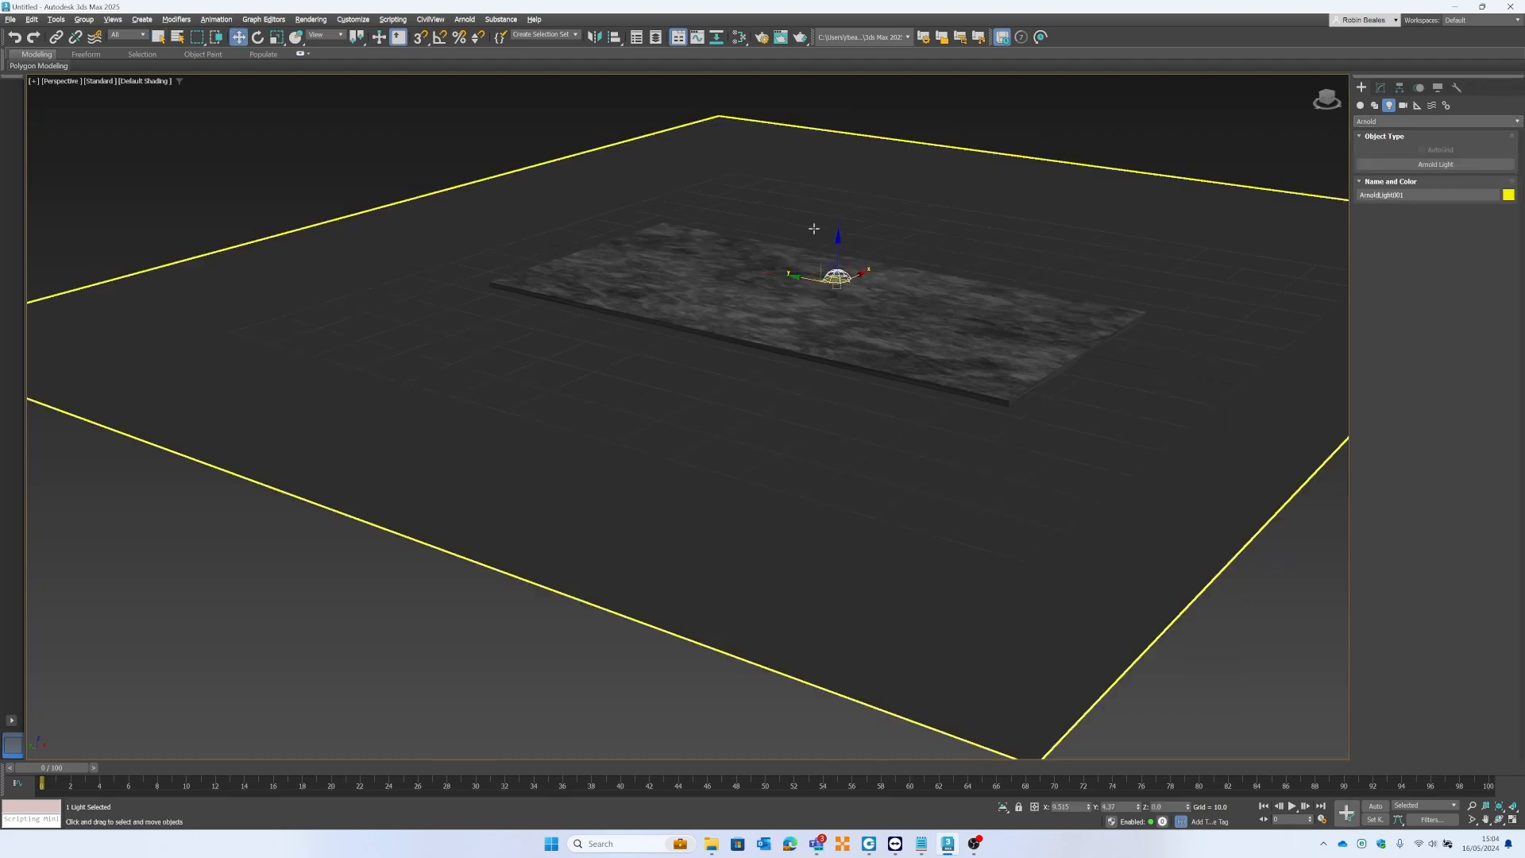
pyautogui.moveTo(850, 274); pyautogui.dragTo(794, 247)
pyautogui.scroll(3, 782, 252)
pyautogui.scroll(-2, 778, 257)
pyautogui.scroll(5, 763, 262)
pyautogui.scroll(-5, 739, 274)
pyautogui.scroll(2, 706, 285)
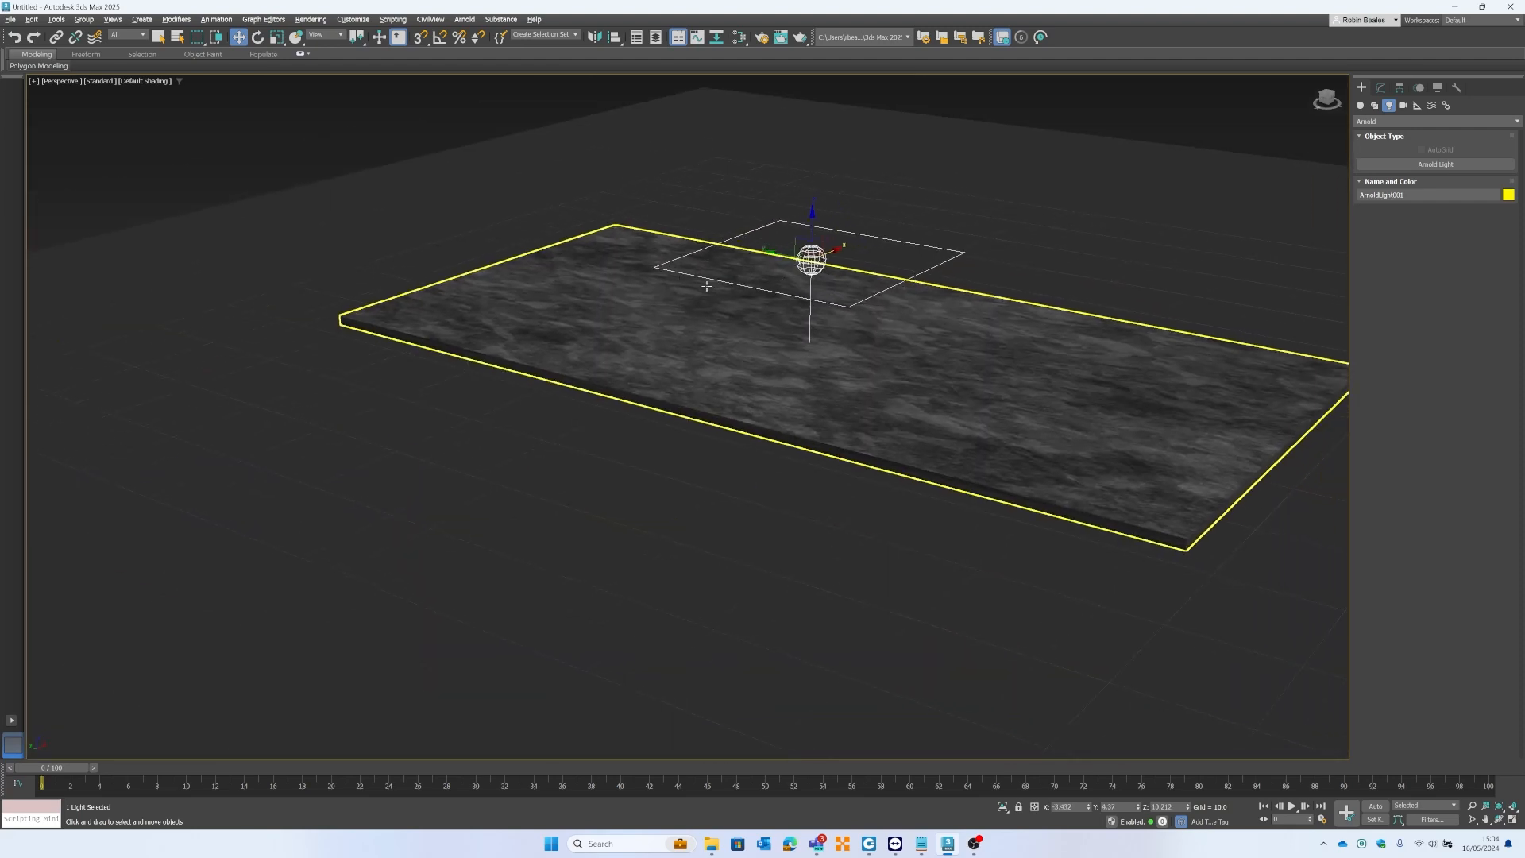
# Switch the perspective viewport to ActiveShade using Arnold and raise the light to about 21 units.
pyautogui.click(111, 86)
pyautogui.click(131, 93)
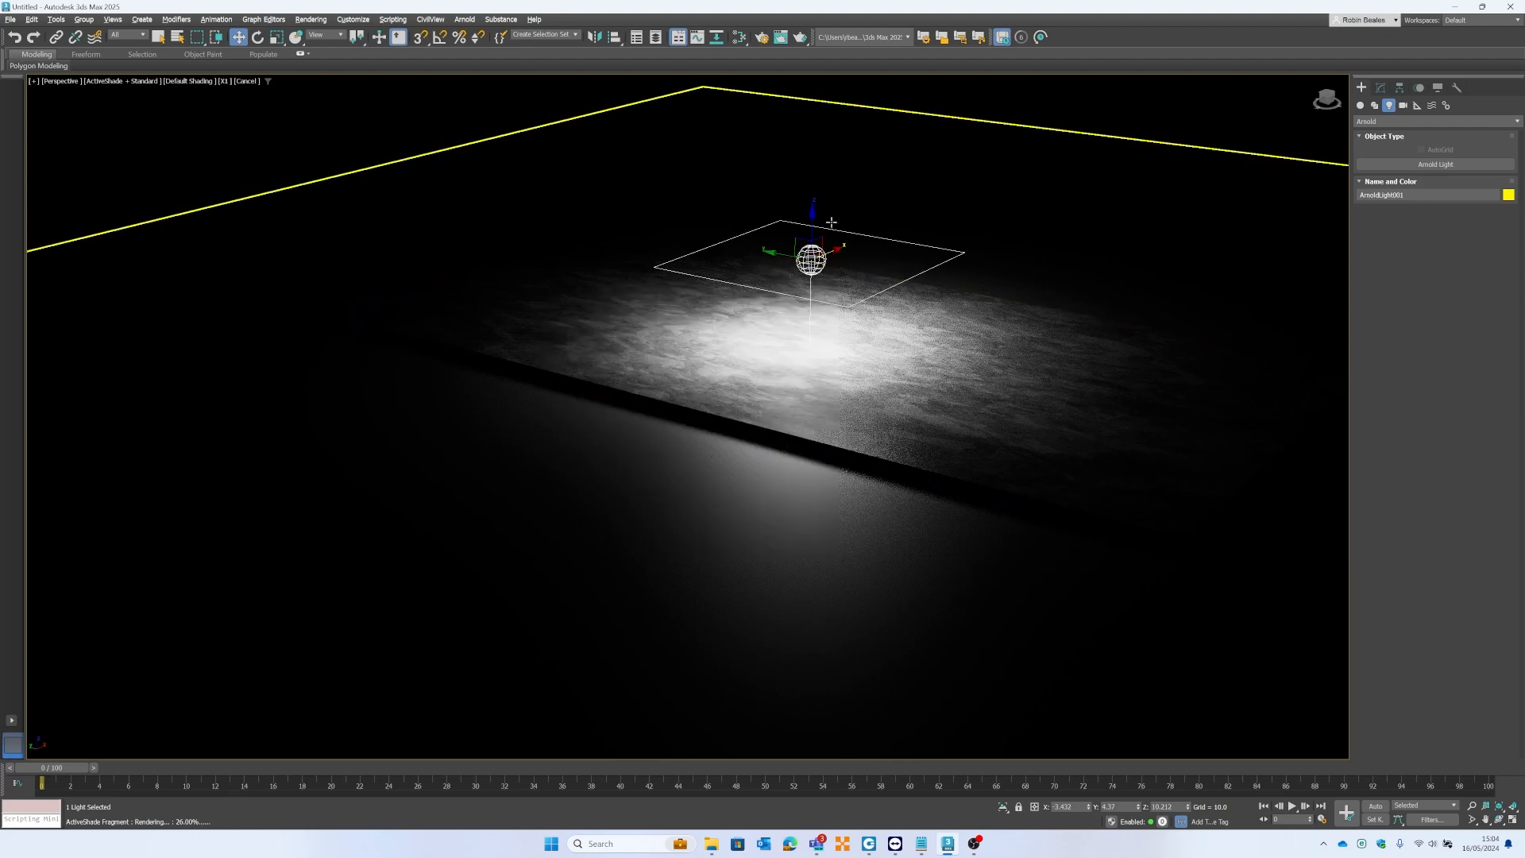
pyautogui.moveTo(825, 219); pyautogui.dragTo(829, 118)
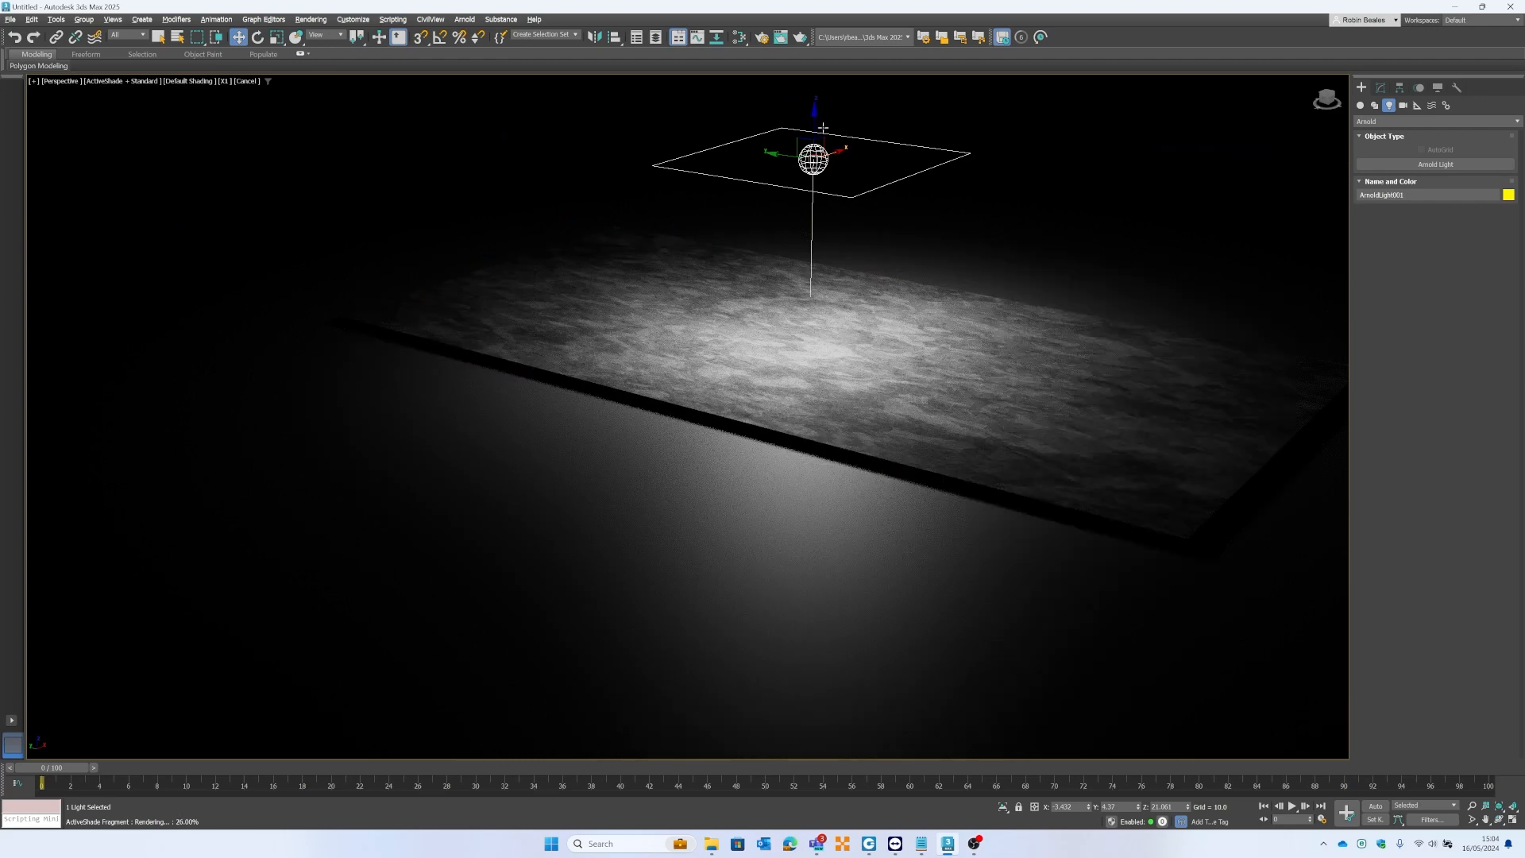
# Compare the Arnold light's effect at low and high positions over the box and leave it at about 28 units high.
pyautogui.moveTo(868, 117); pyautogui.dragTo(816, 292)
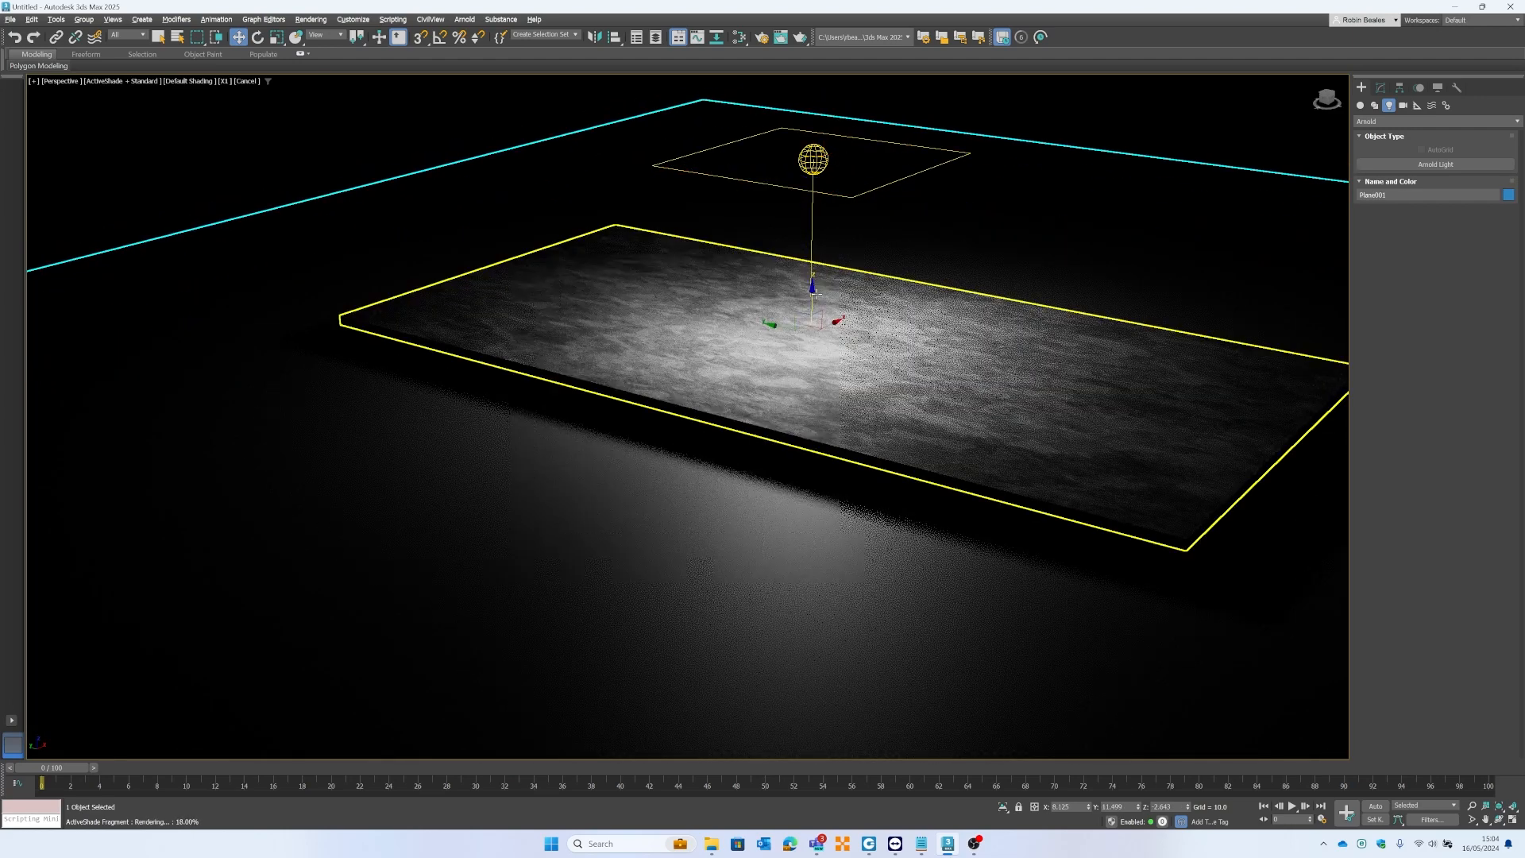
pyautogui.click(814, 191)
pyautogui.moveTo(814, 191); pyautogui.dragTo(862, 442)
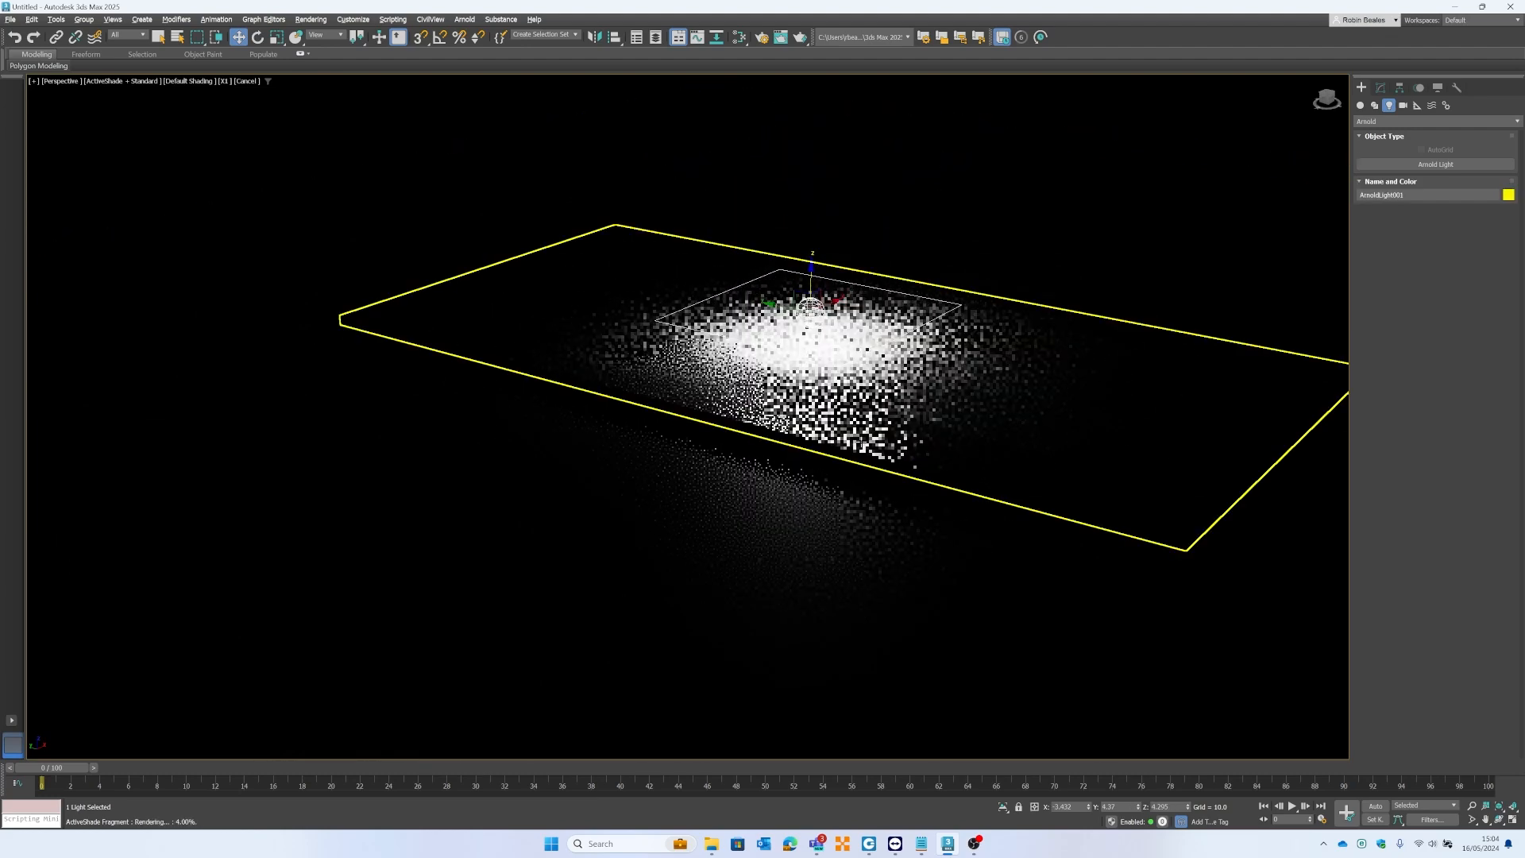
pyautogui.moveTo(811, 278)
pyautogui.mouseDown()
pyautogui.moveTo(814, 127)
pyautogui.moveTo(827, 279)
pyautogui.mouseUp()
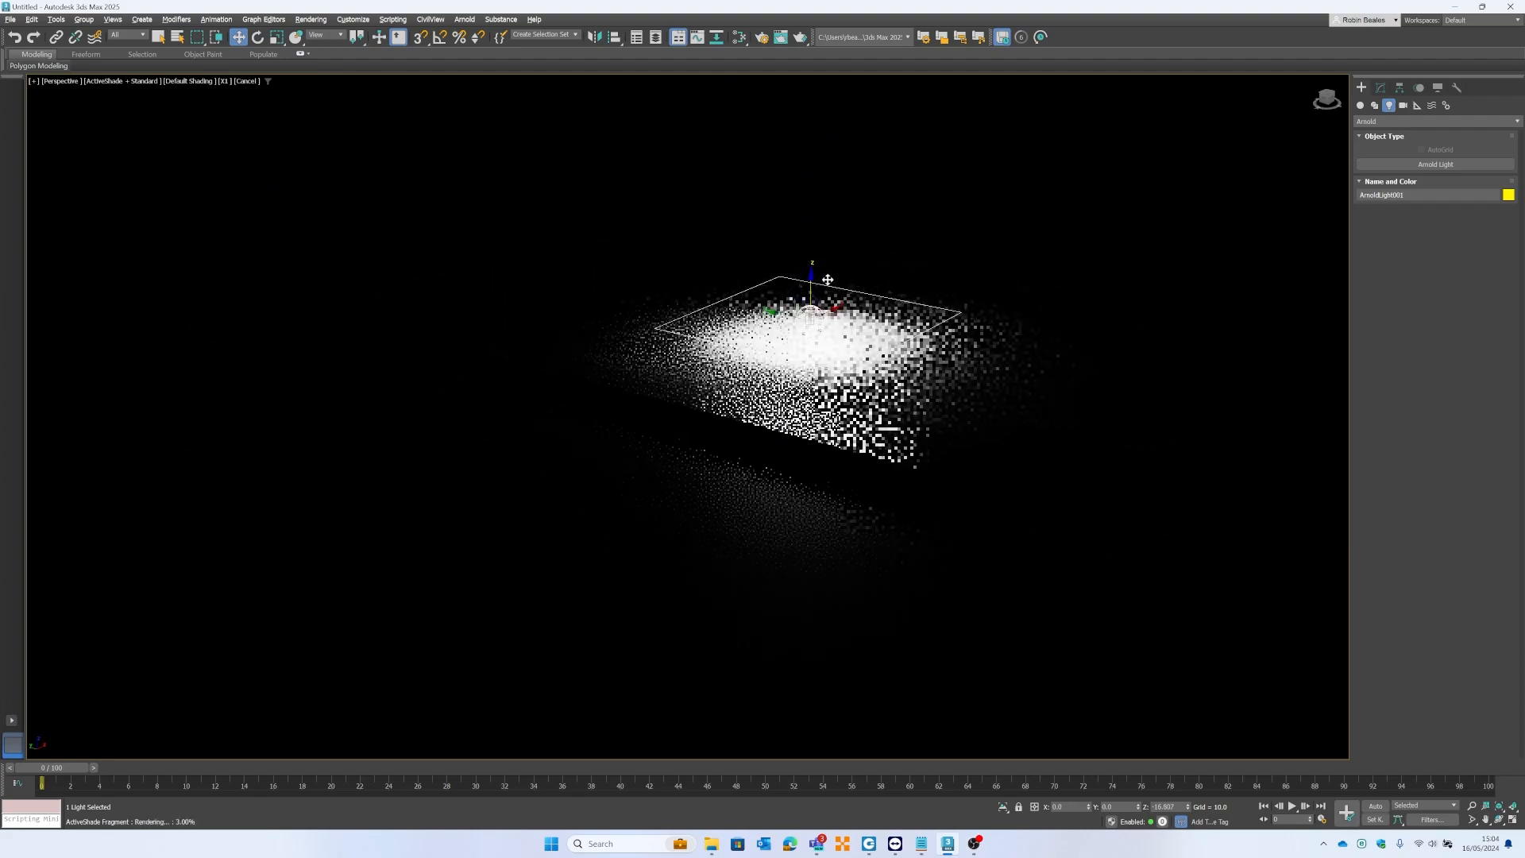
pyautogui.moveTo(828, 279); pyautogui.dragTo(828, 106)
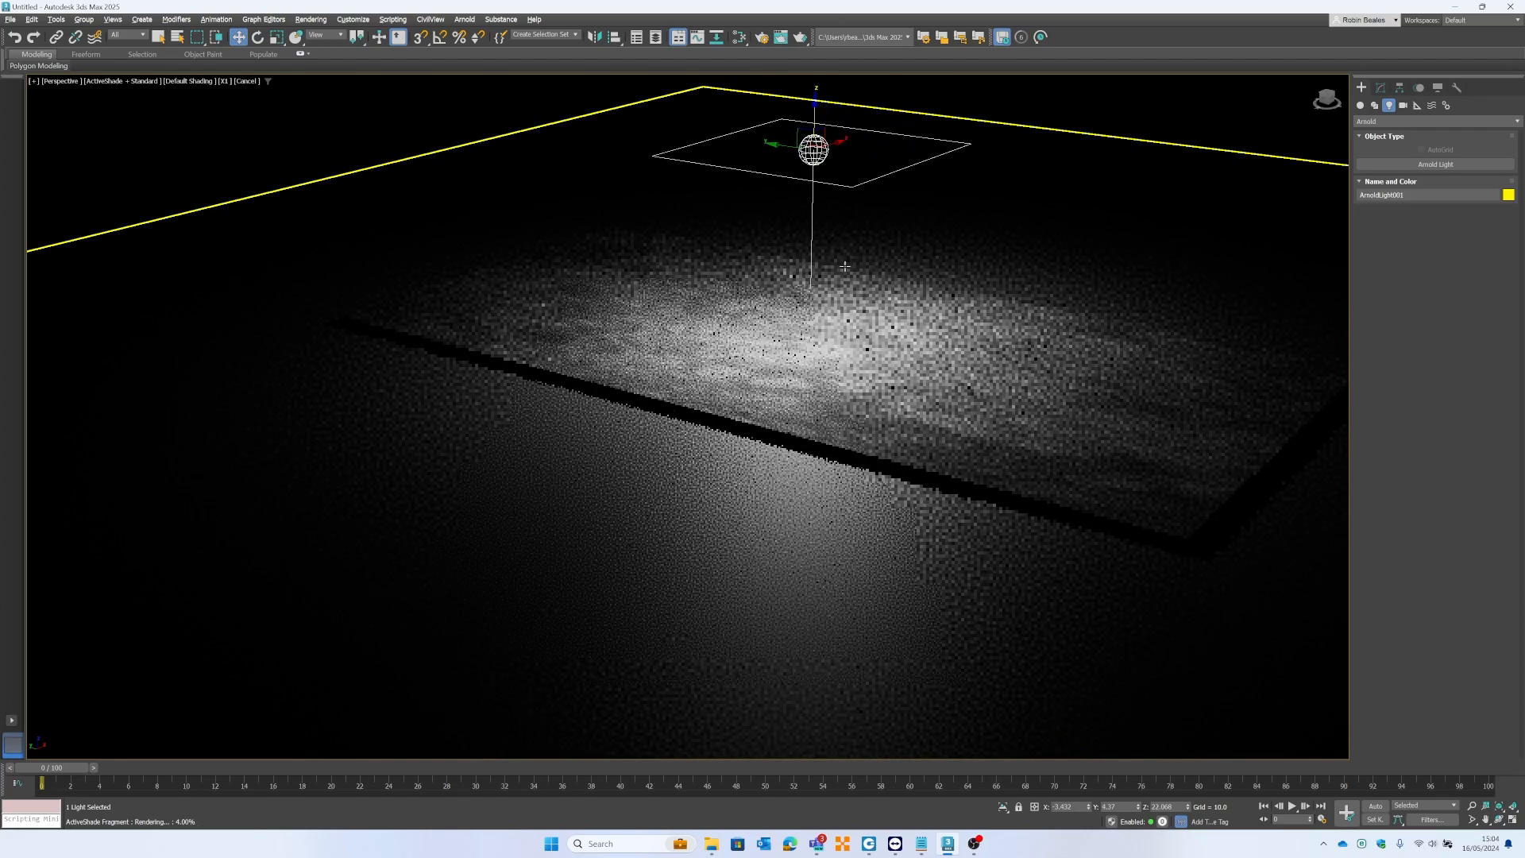
pyautogui.moveTo(907, 240); pyautogui.dragTo(848, 307, button='middle')
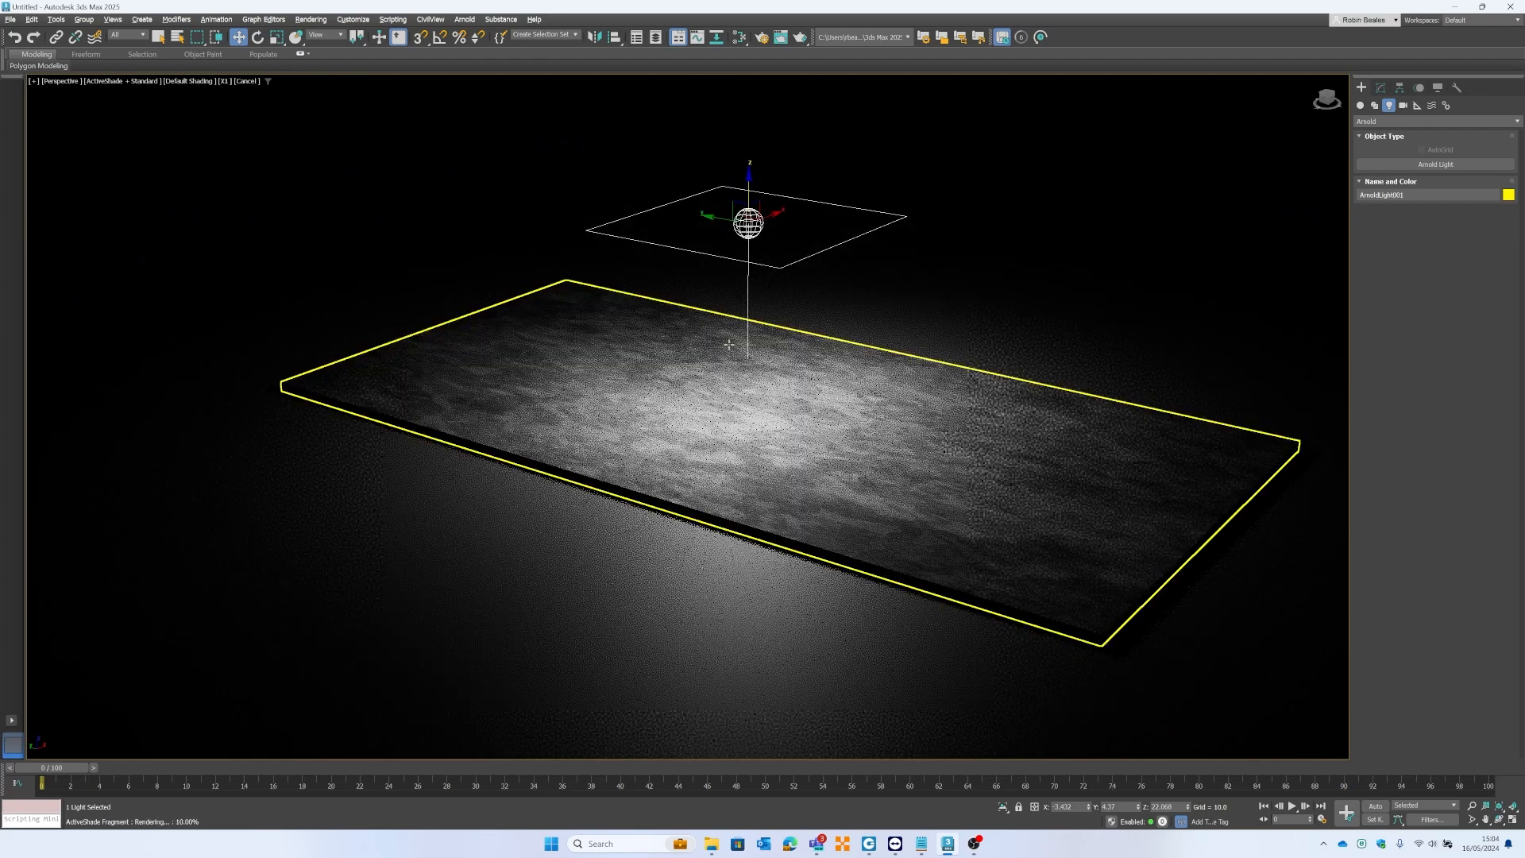
pyautogui.moveTo(745, 321); pyautogui.dragTo(770, 308, button='middle')
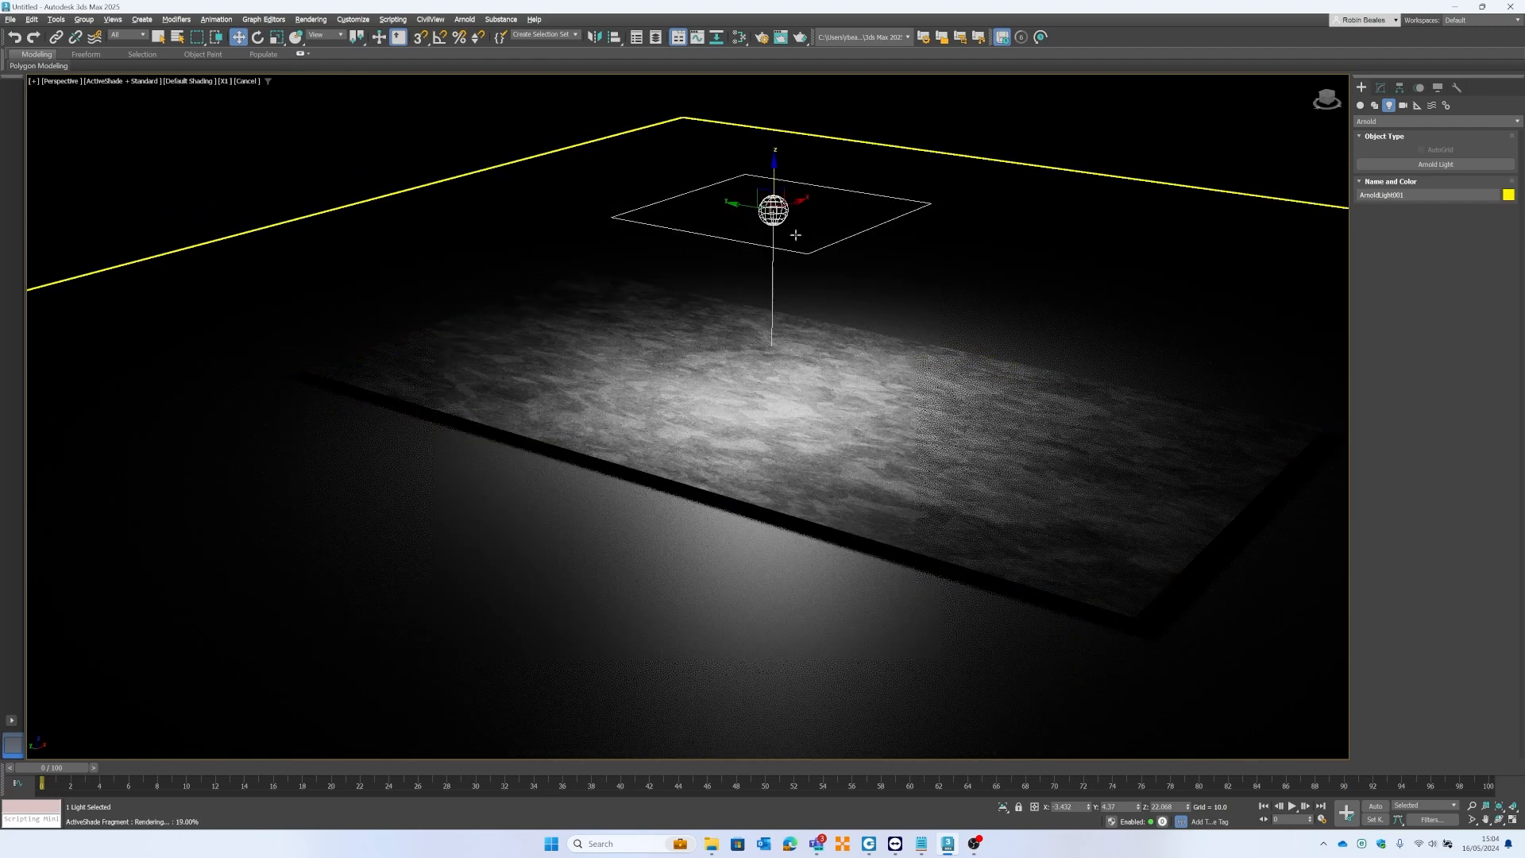
pyautogui.moveTo(771, 165); pyautogui.dragTo(776, 112)
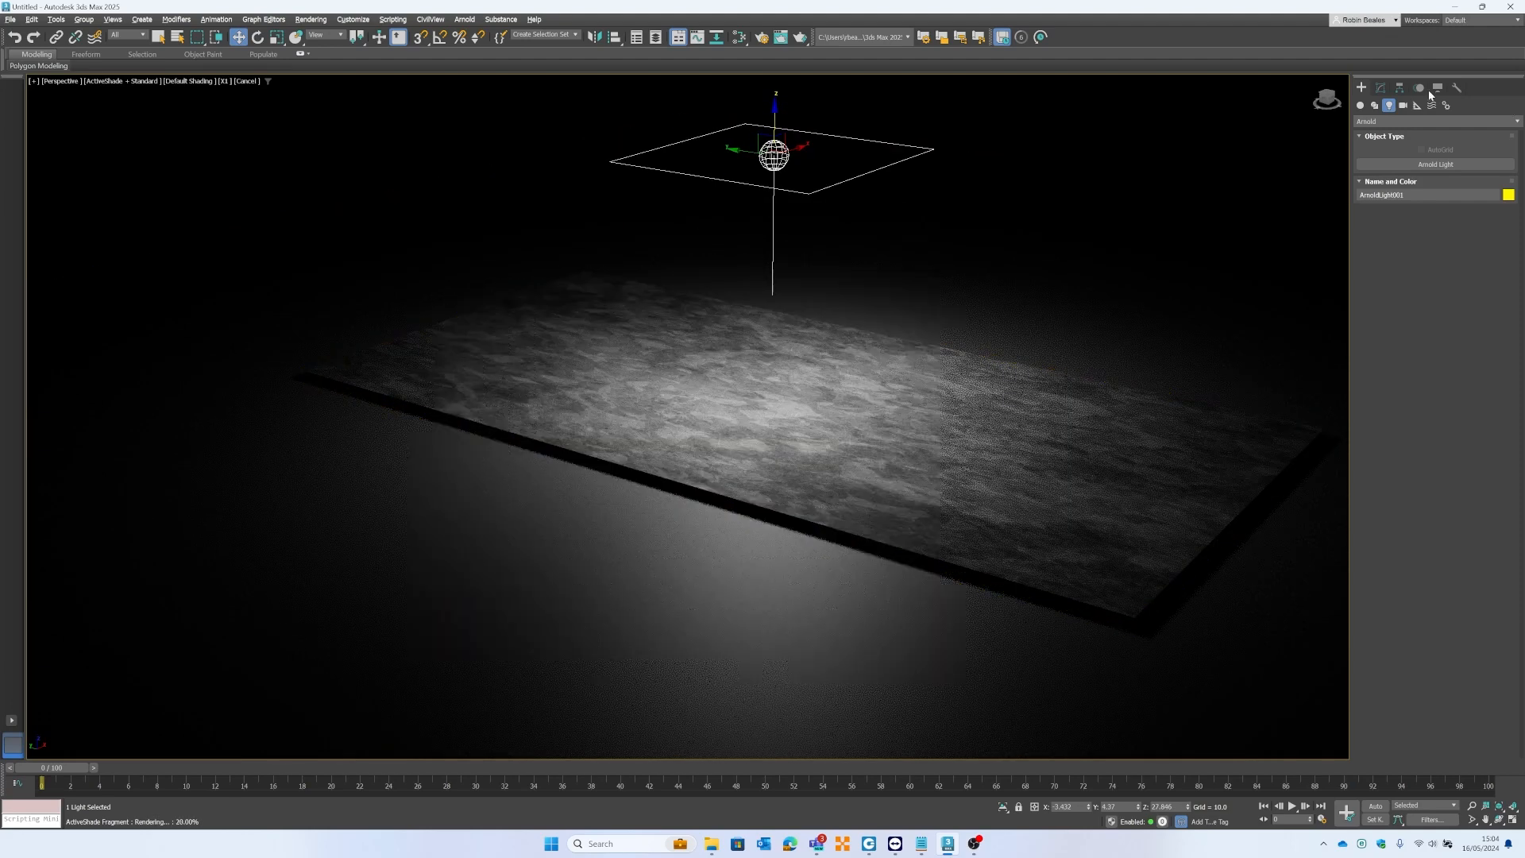
# Test the Arnold light's On and Targeted properties and set its emission shape type to Spot.
pyautogui.click(1380, 87)
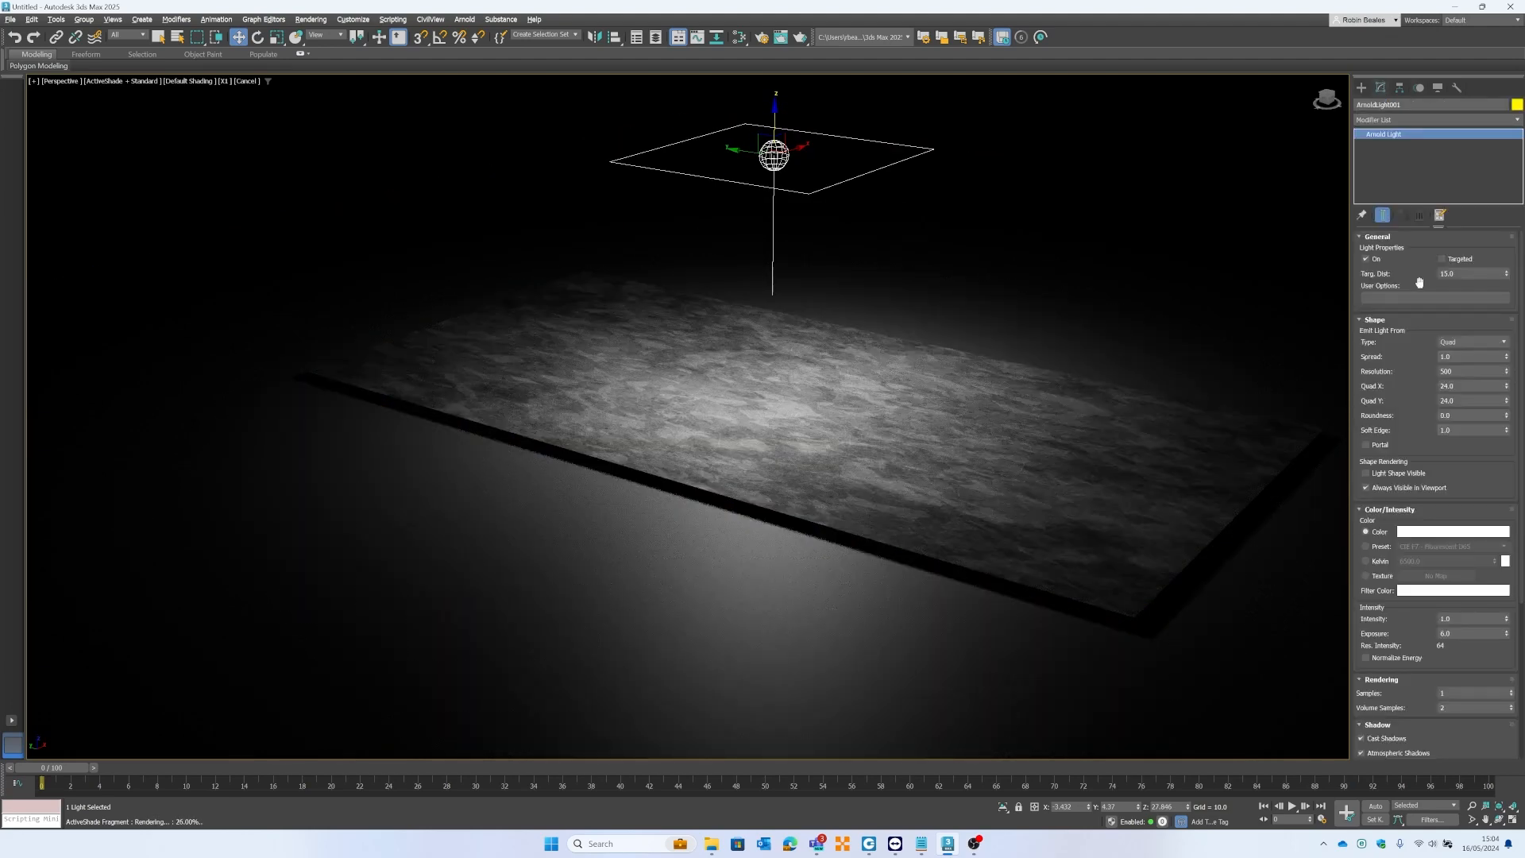
pyautogui.click(1368, 259)
pyautogui.click(1368, 259)
pyautogui.click(1451, 259)
pyautogui.click(1461, 261)
pyautogui.click(1479, 343)
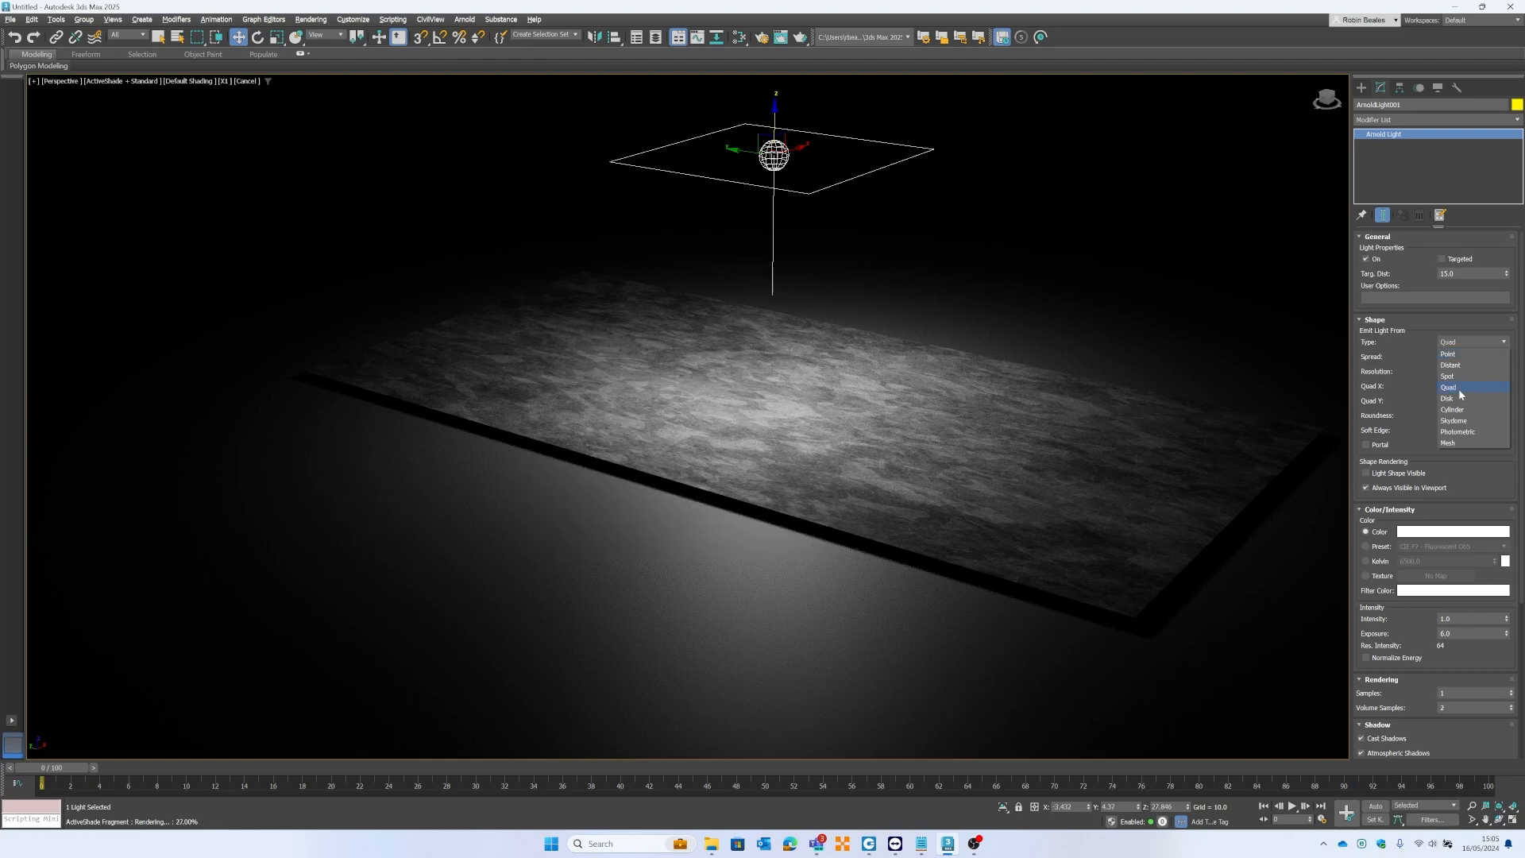
pyautogui.click(1458, 375)
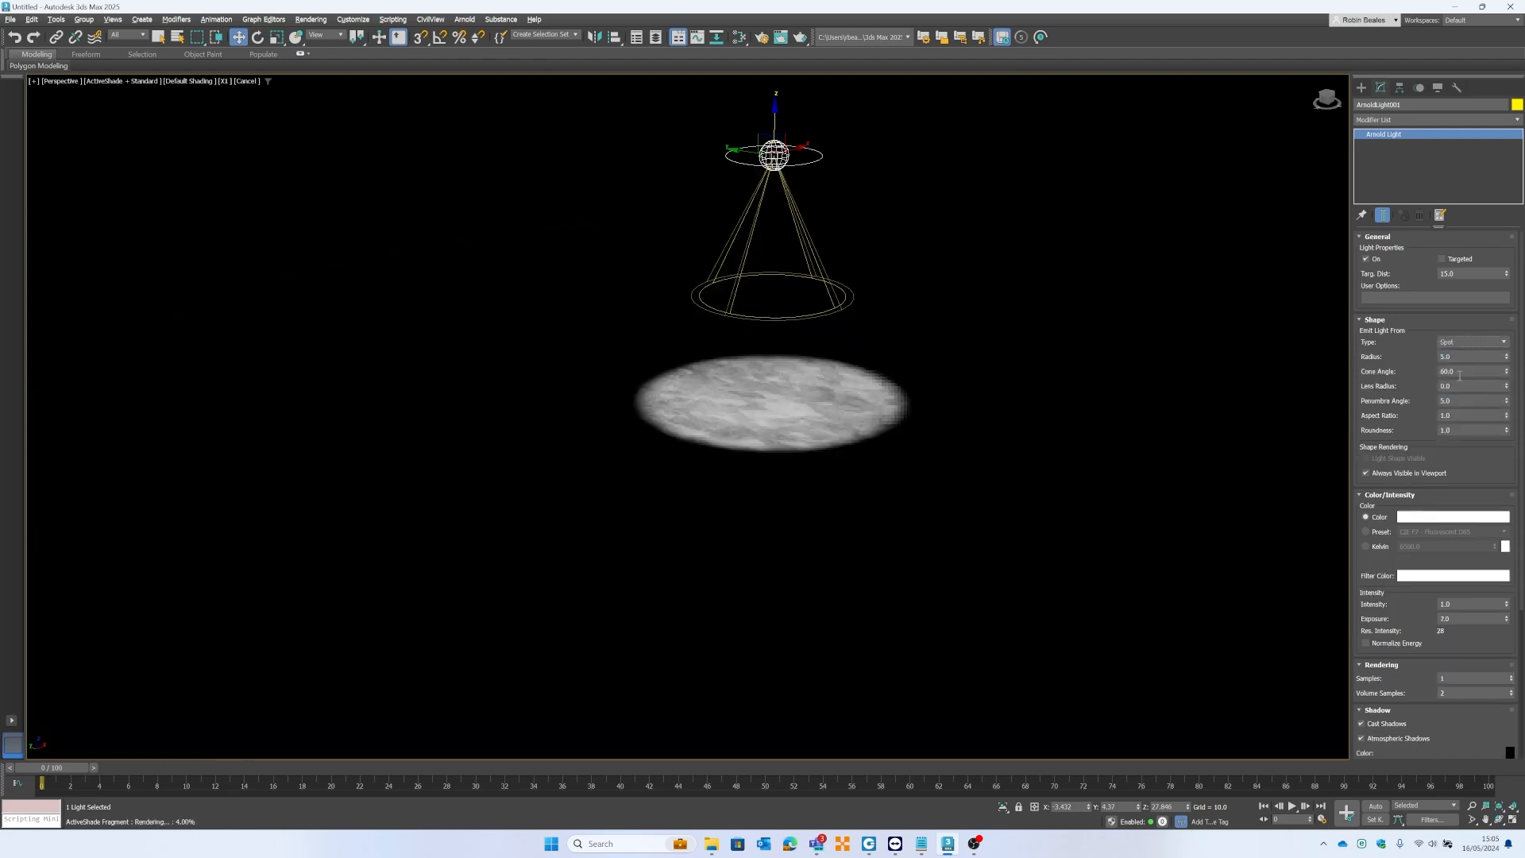
# Try the Distant, Cylinder and Mesh emission shape types on the Arnold light.
pyautogui.click(1477, 340)
pyautogui.click(1469, 350)
pyautogui.click(1472, 340)
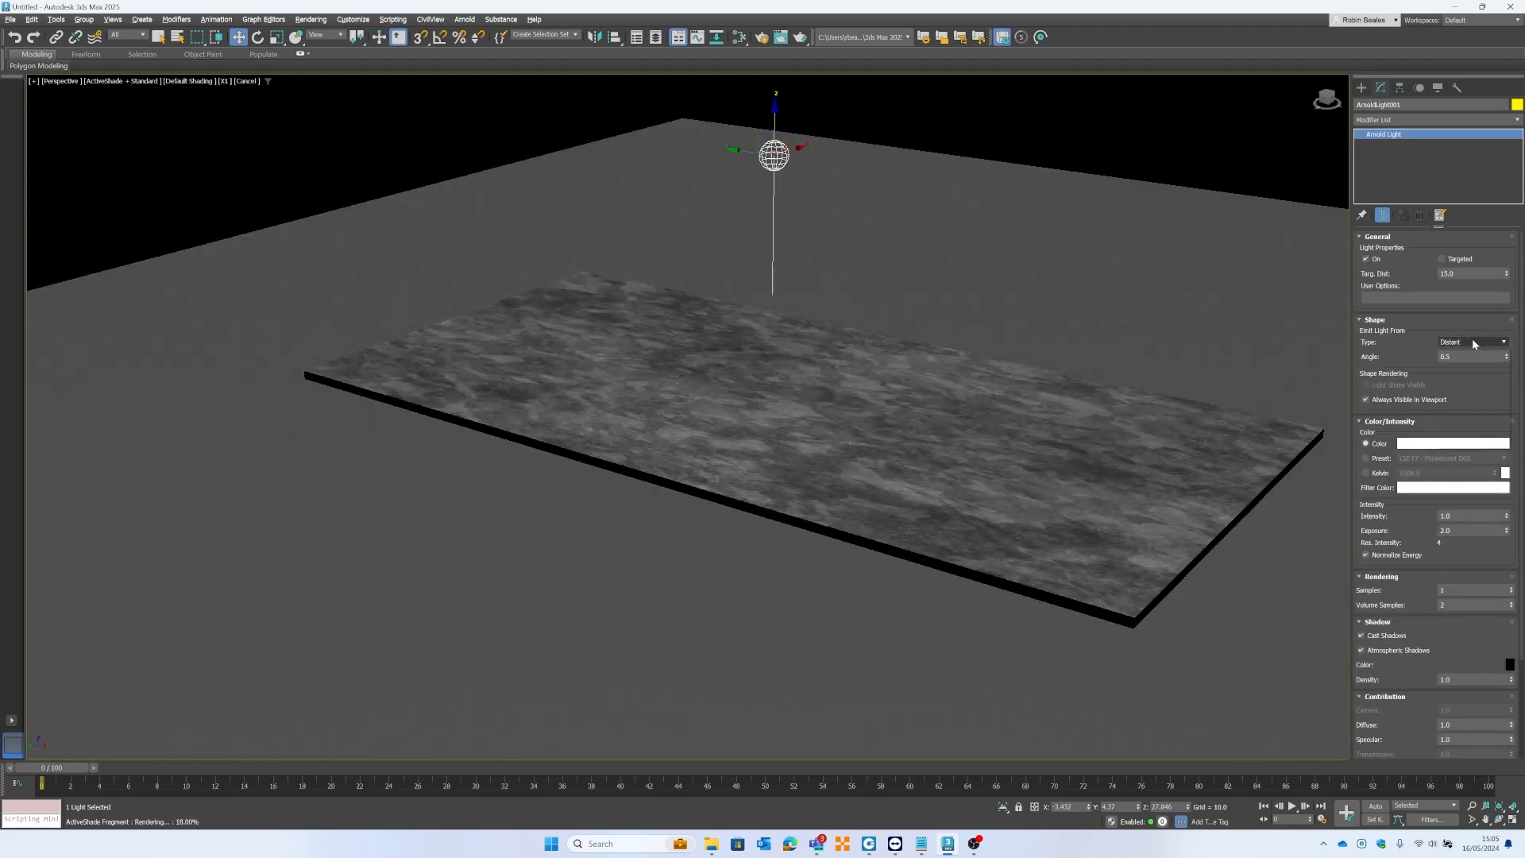
pyautogui.click(1460, 405)
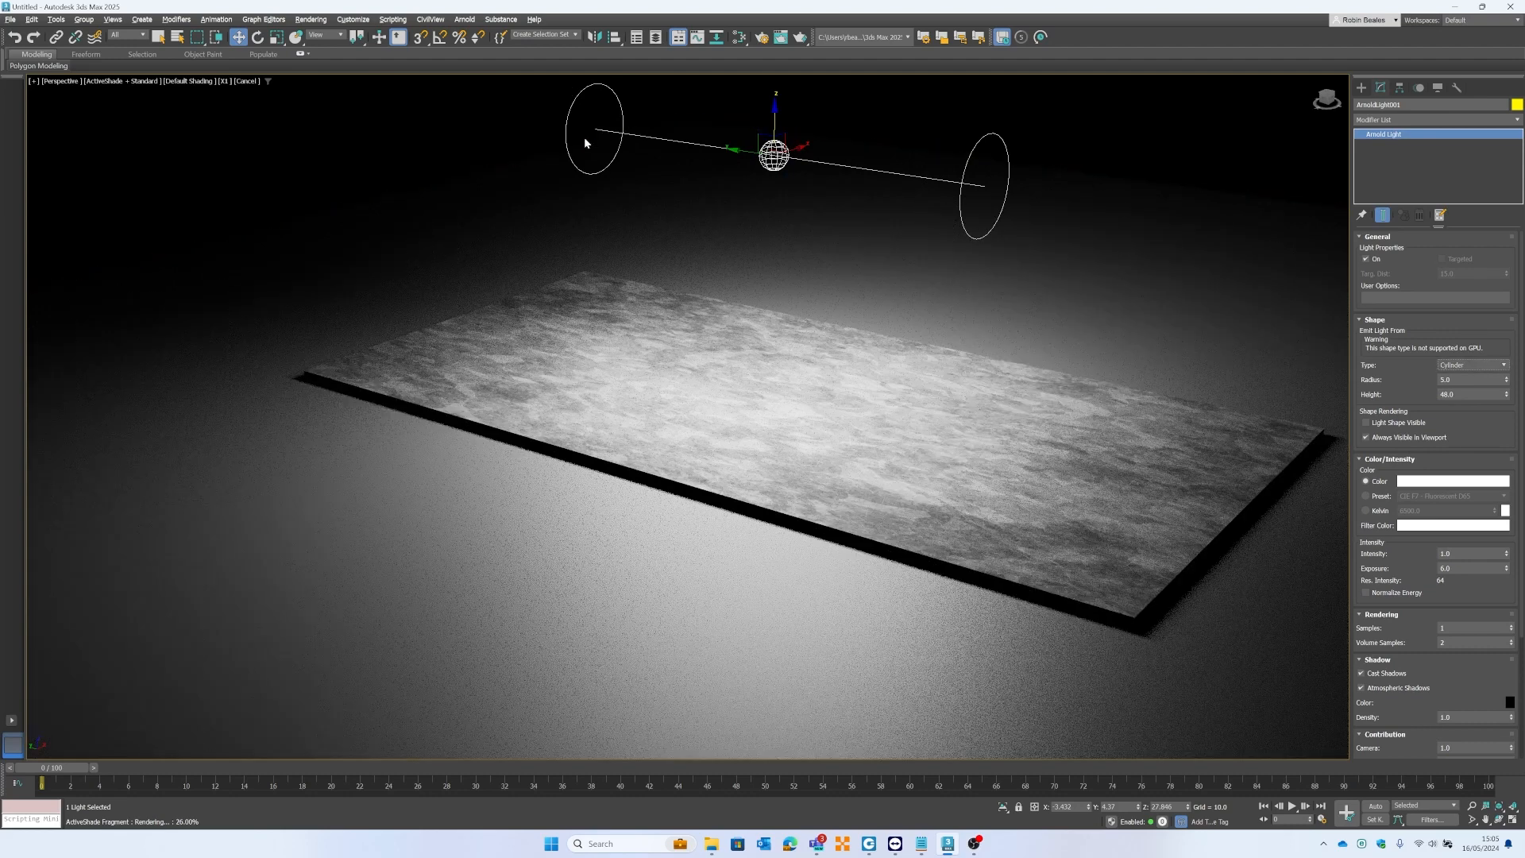
pyautogui.click(1490, 365)
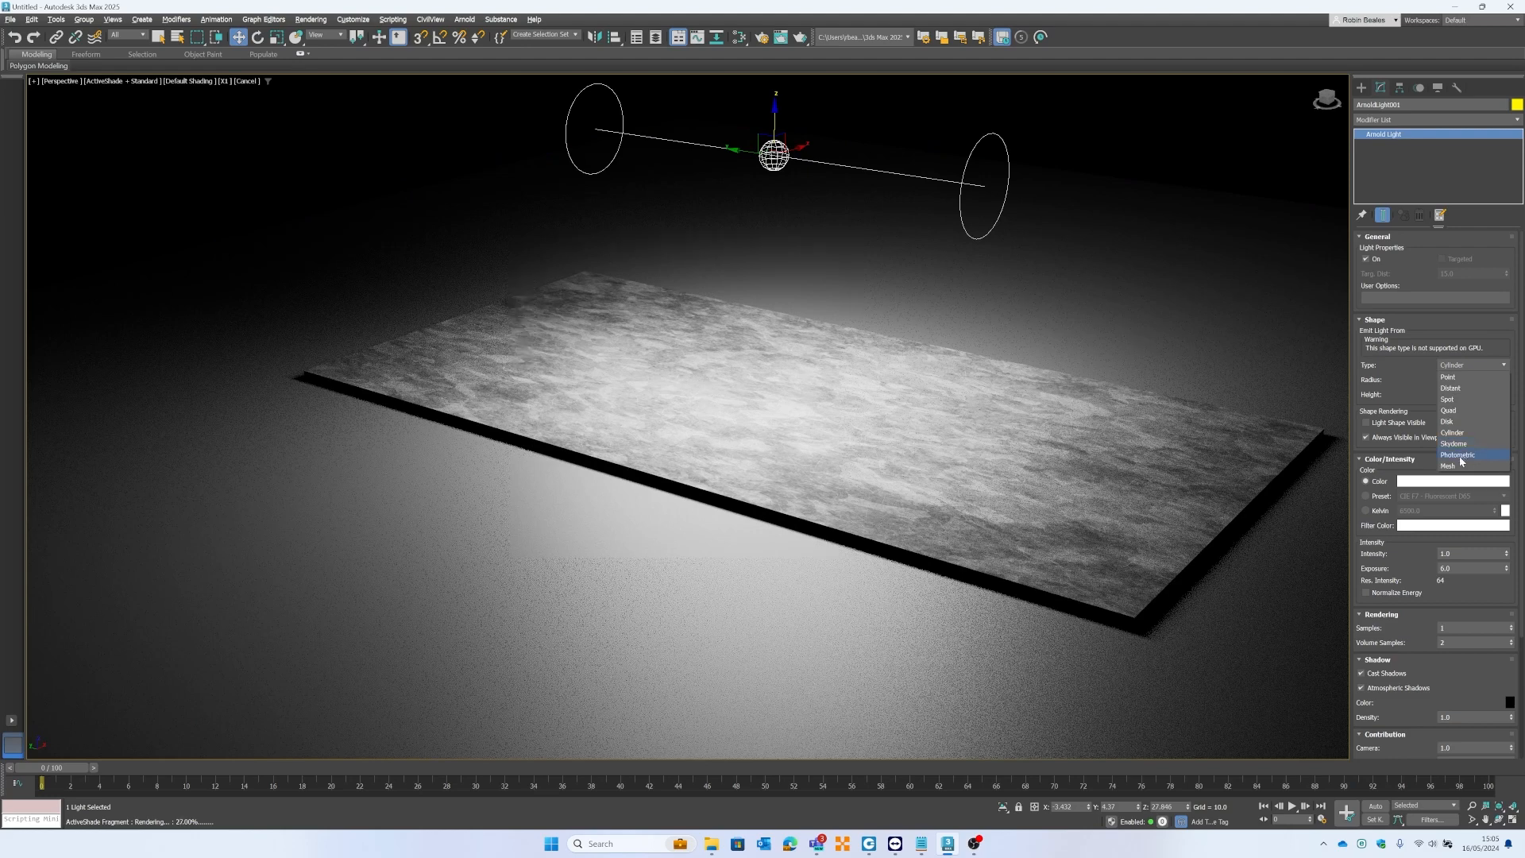
pyautogui.click(1450, 466)
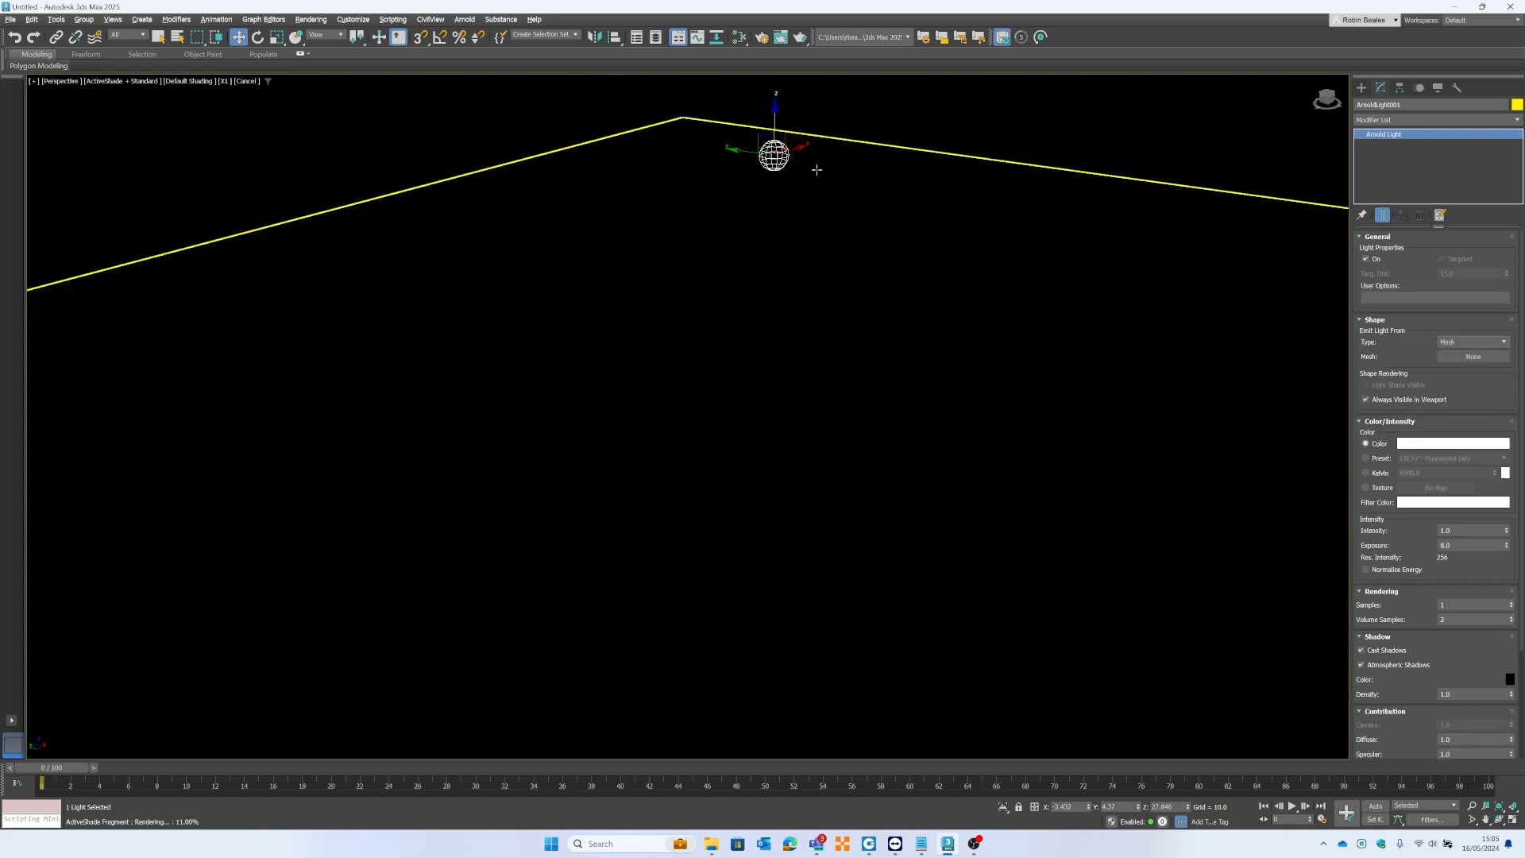
# Set the Arnold light's emission shape type to Quad.
pyautogui.click(1498, 343)
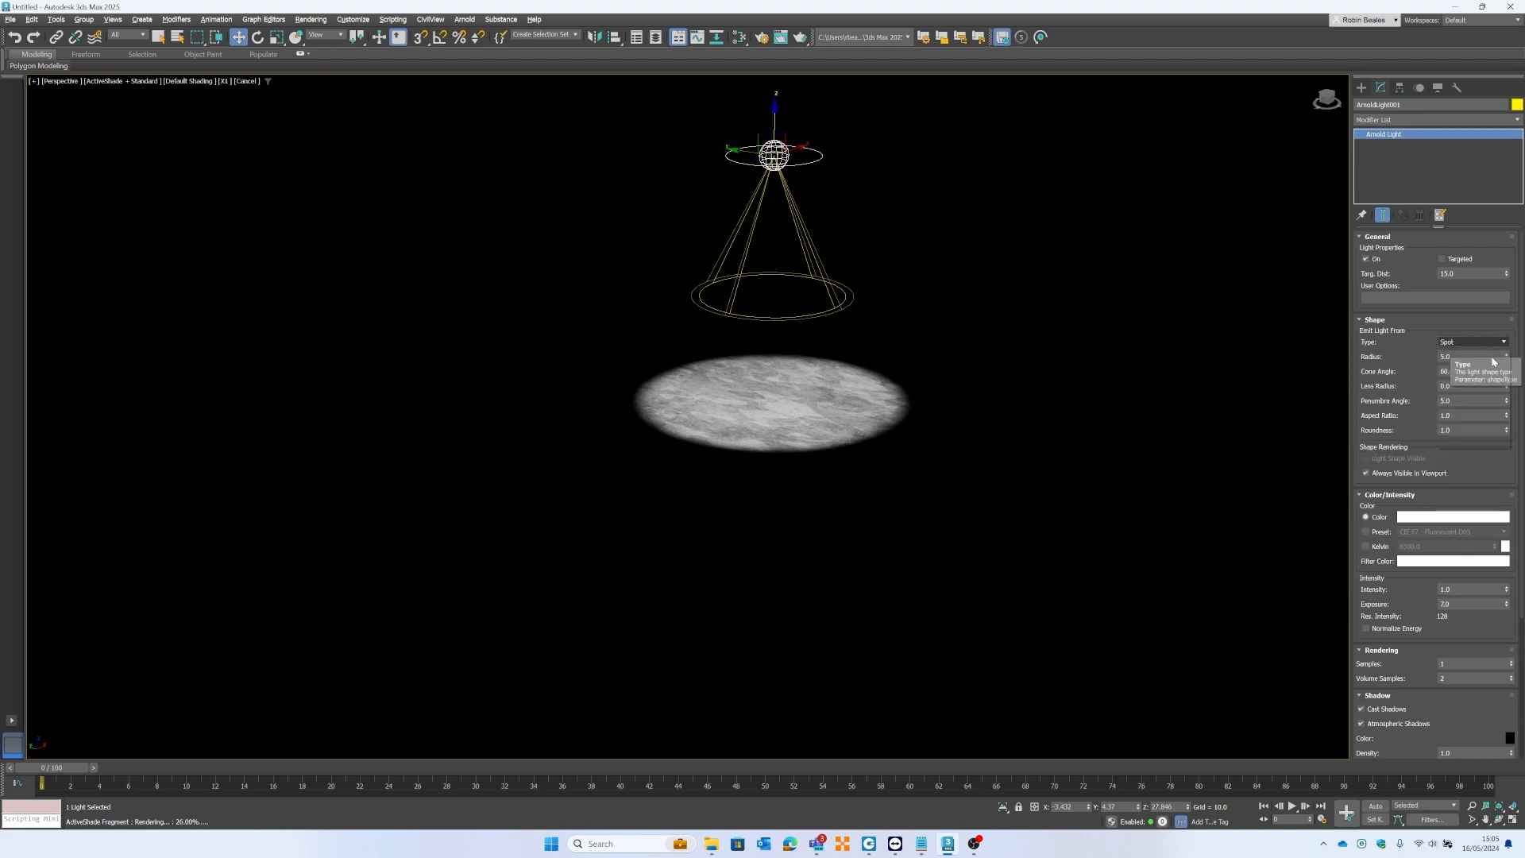
pyautogui.click(1501, 344)
pyautogui.click(1450, 388)
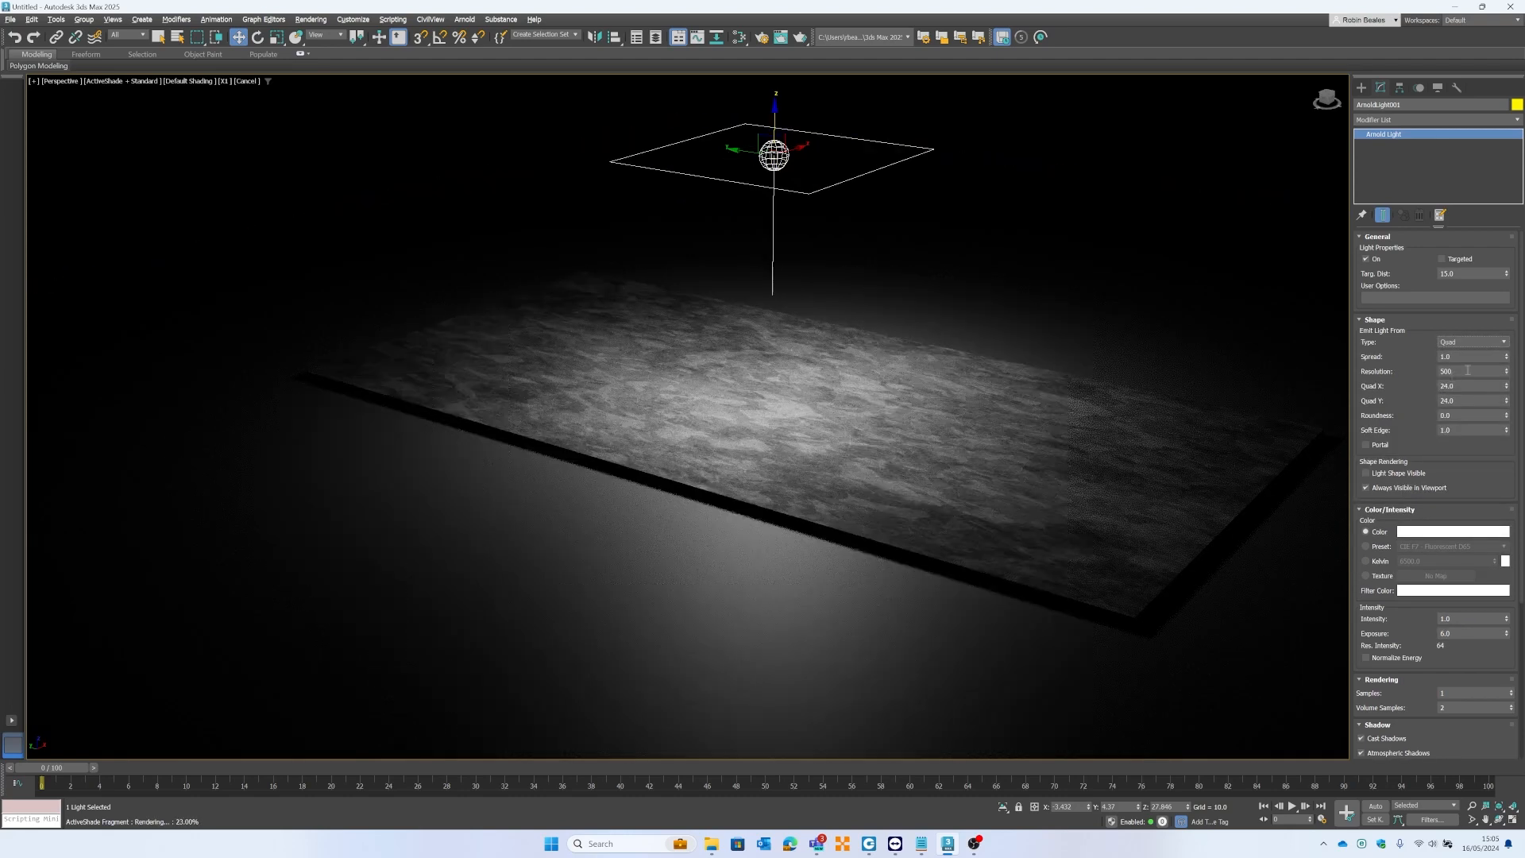
# Set the light's Quad X and Quad Y sizes to 60 each.
pyautogui.doubleClick(1456, 356)
pyautogui.press('Tab')
pyautogui.press('Tab')
pyautogui.doubleClick(1476, 387)
pyautogui.write('60')
pyautogui.press('Tab')
pyautogui.write('60')
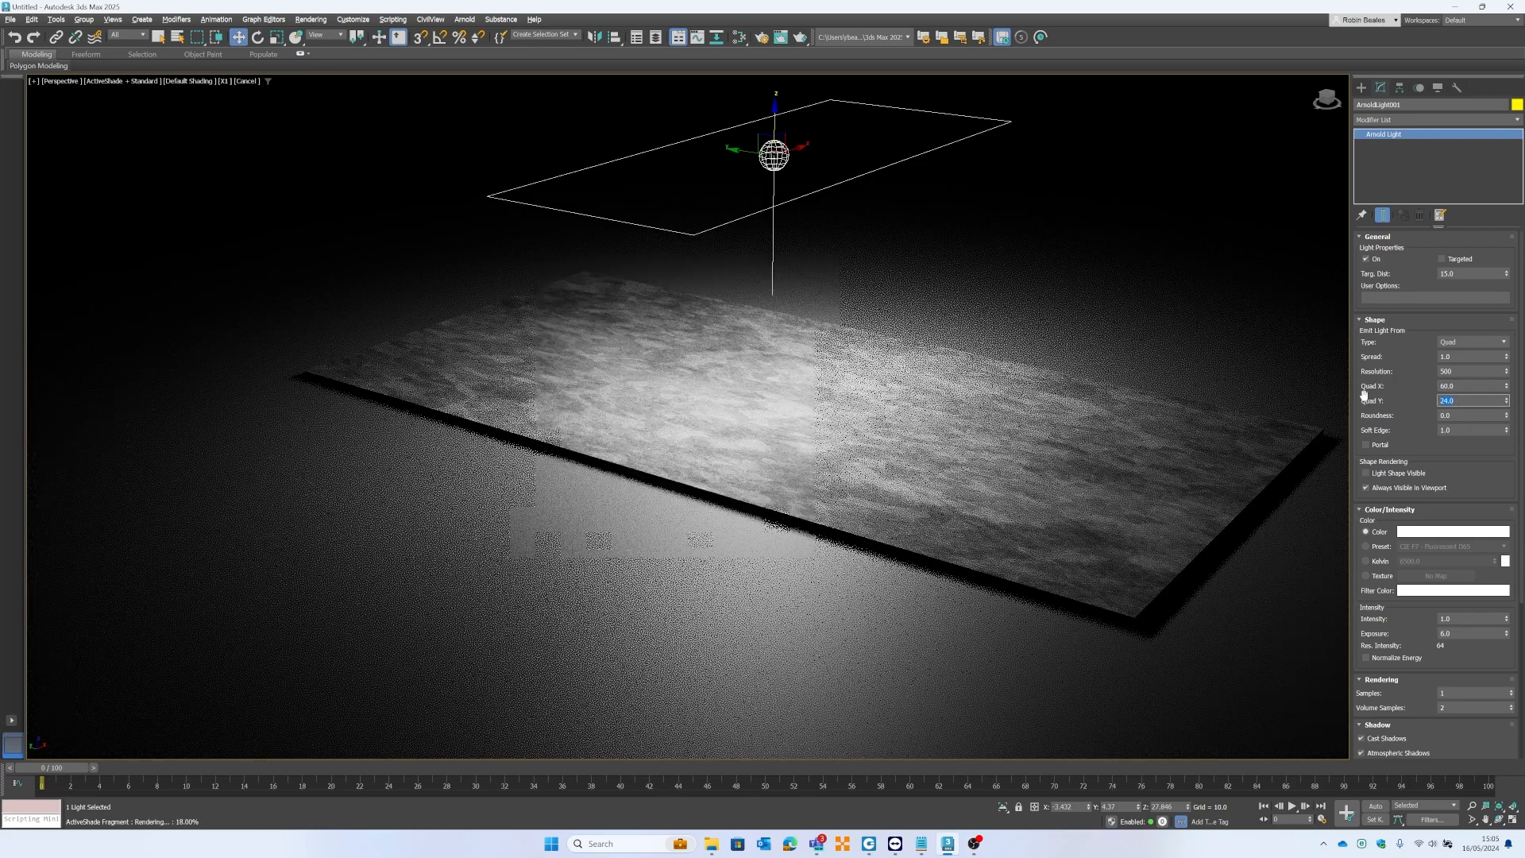
pyautogui.press('Return')
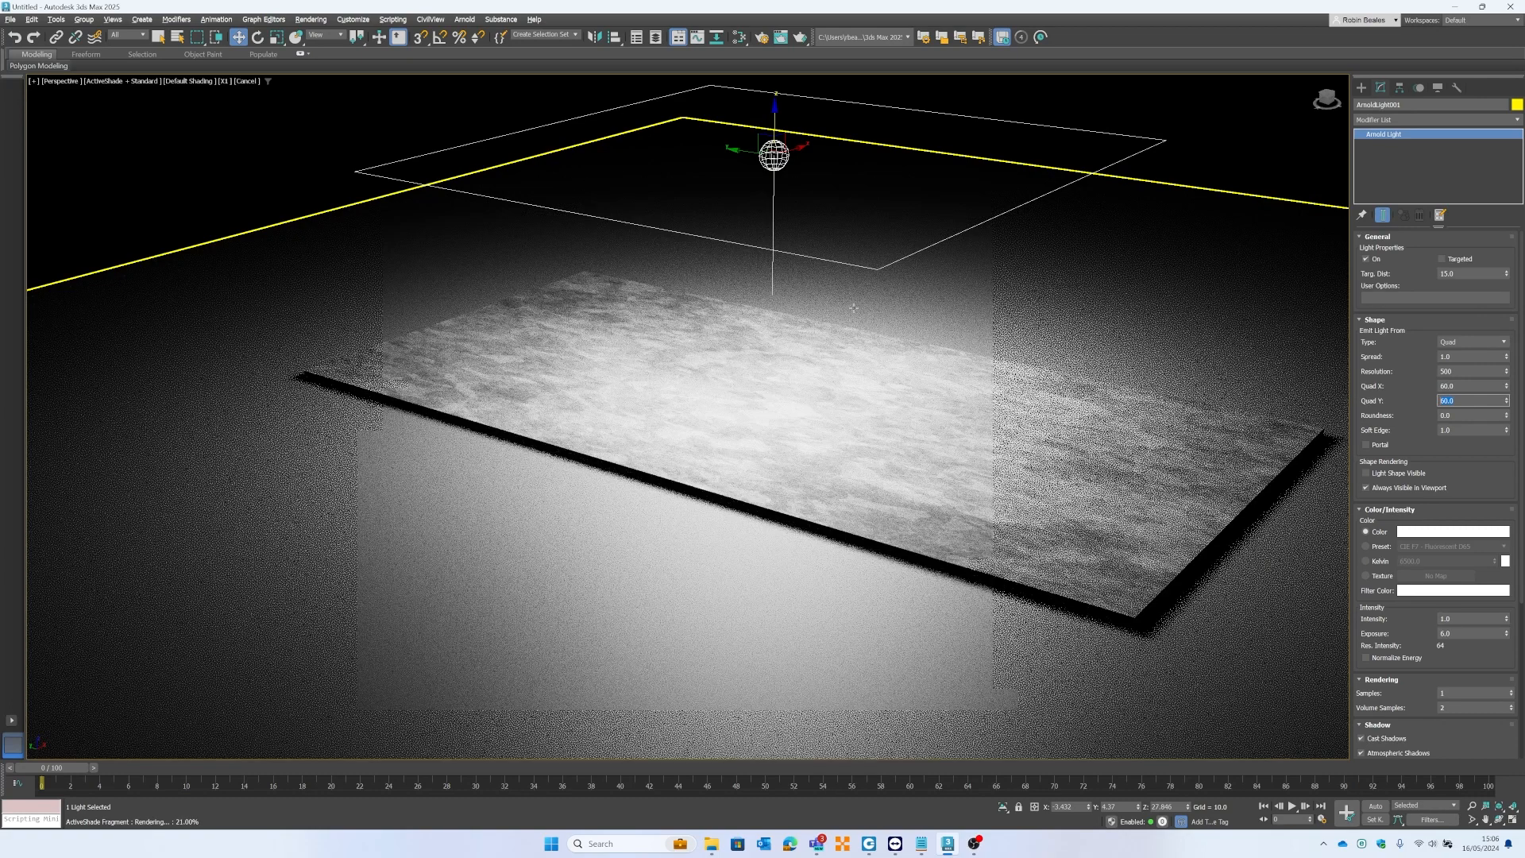
# Raise the quad light to a height of about 67 units and shift it slightly along the Y axis.
pyautogui.scroll(-6, 838, 313)
pyautogui.moveTo(811, 189); pyautogui.dragTo(837, 103)
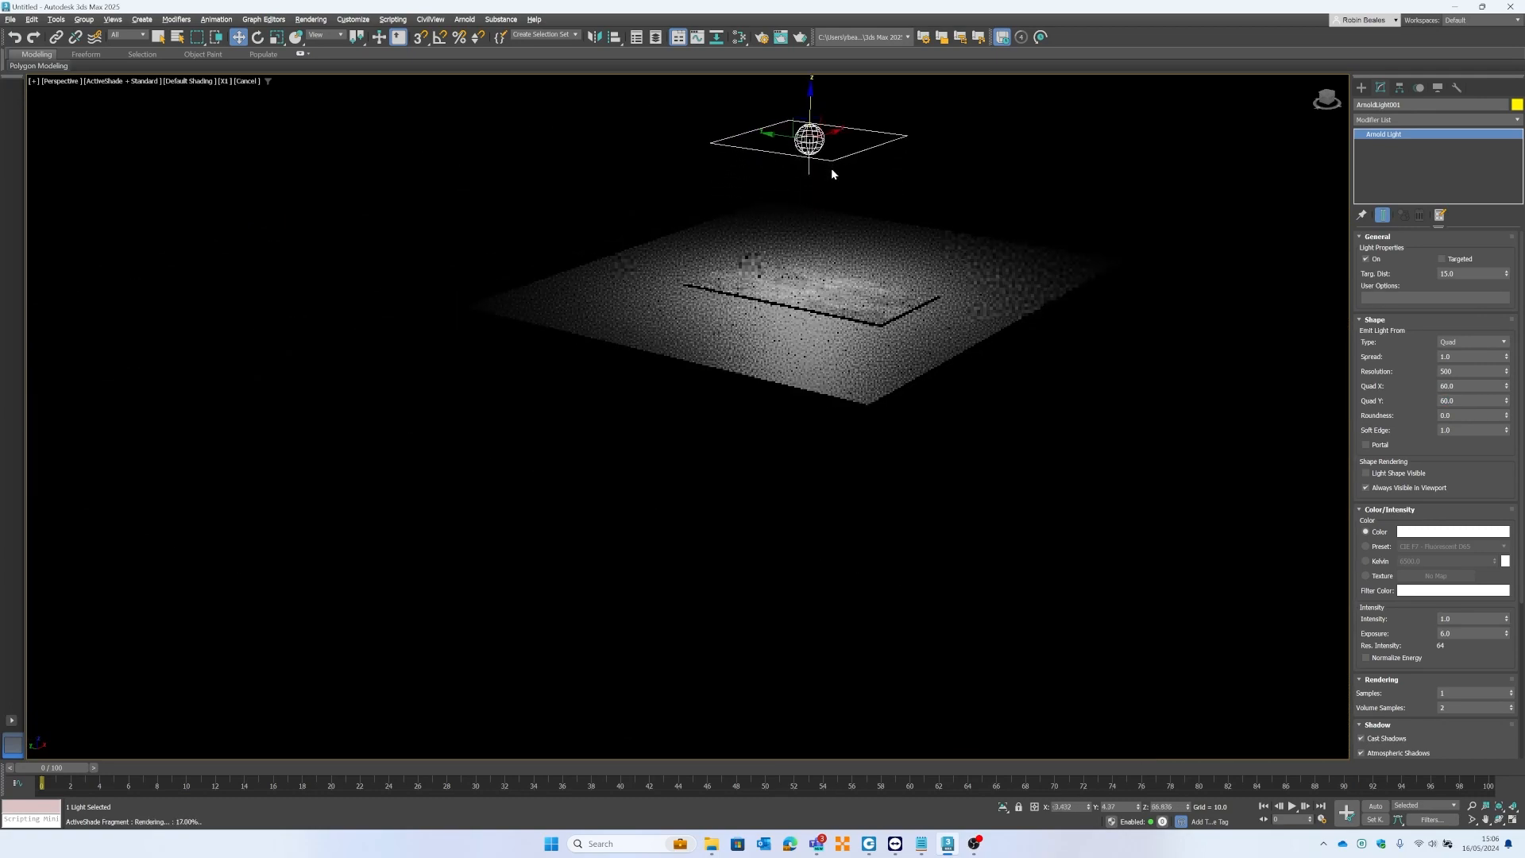
pyautogui.scroll(3, 827, 222)
pyautogui.moveTo(869, 246); pyautogui.dragTo(875, 284, button='middle')
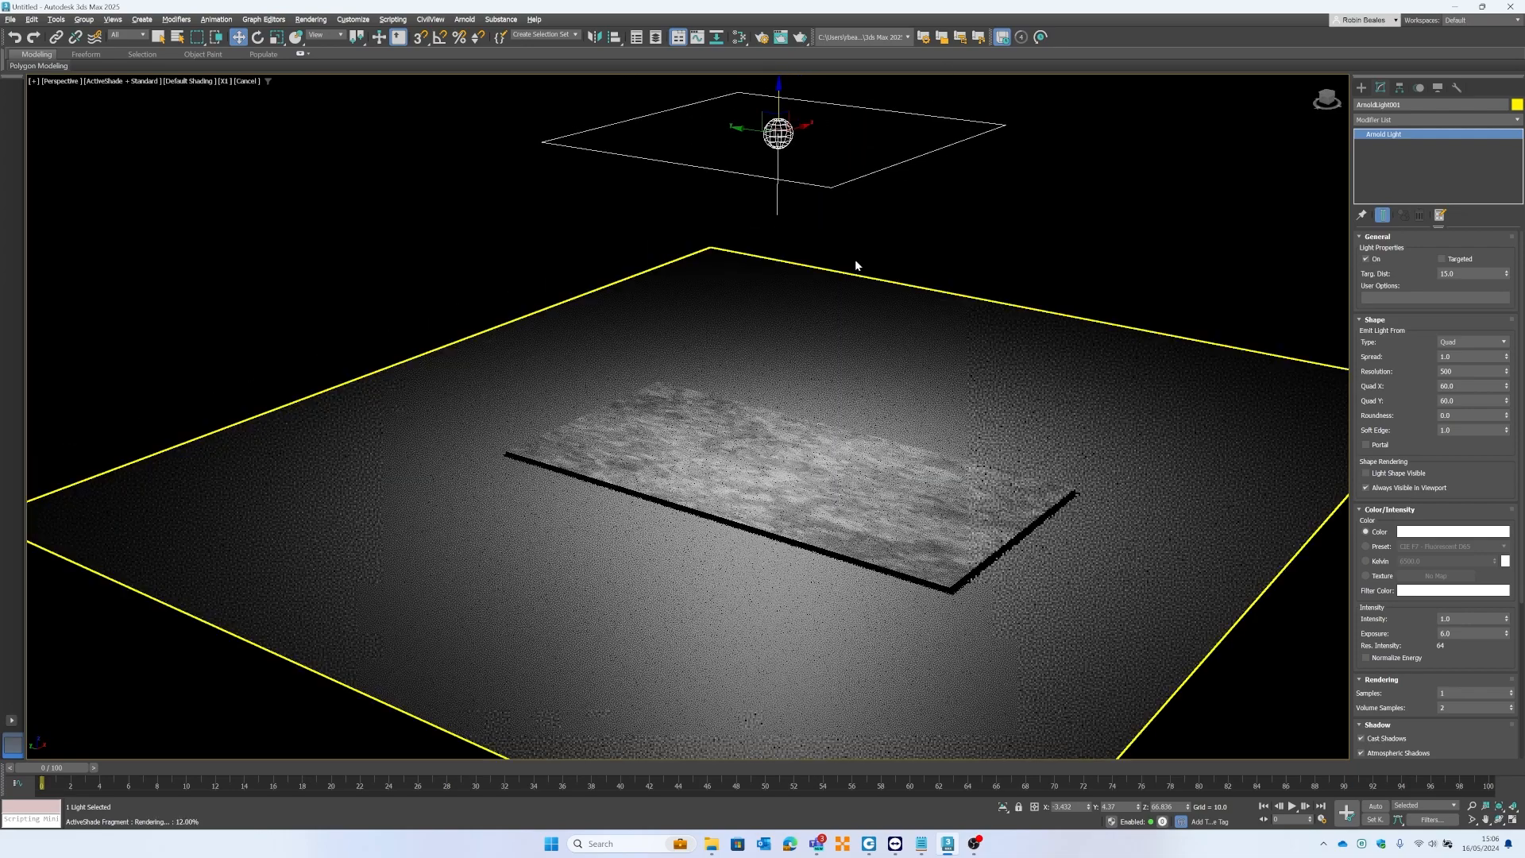
pyautogui.moveTo(750, 130); pyautogui.dragTo(799, 136)
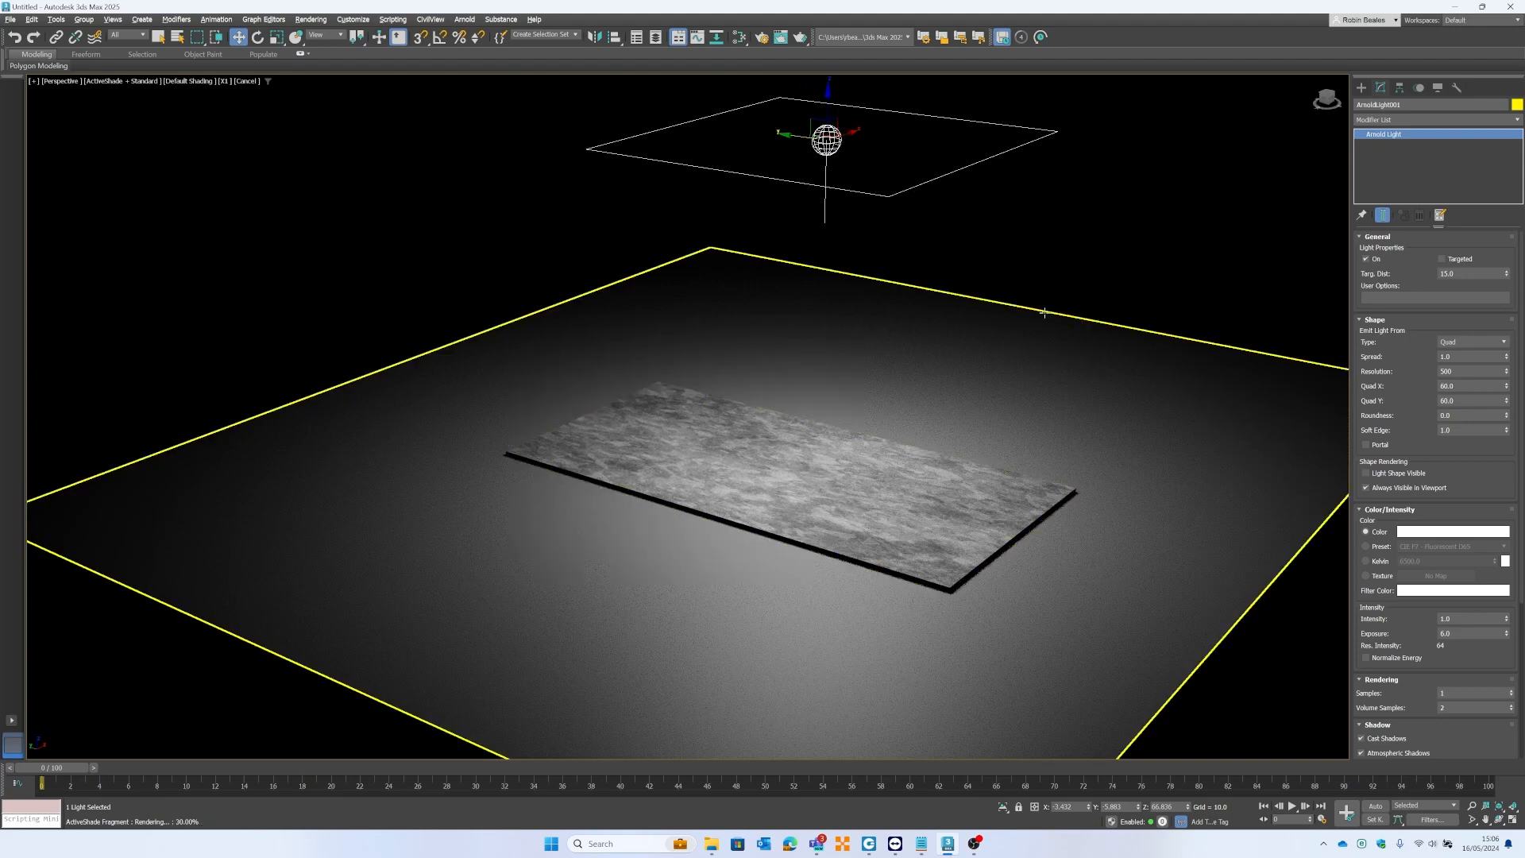
pyautogui.scroll(3, 795, 477)
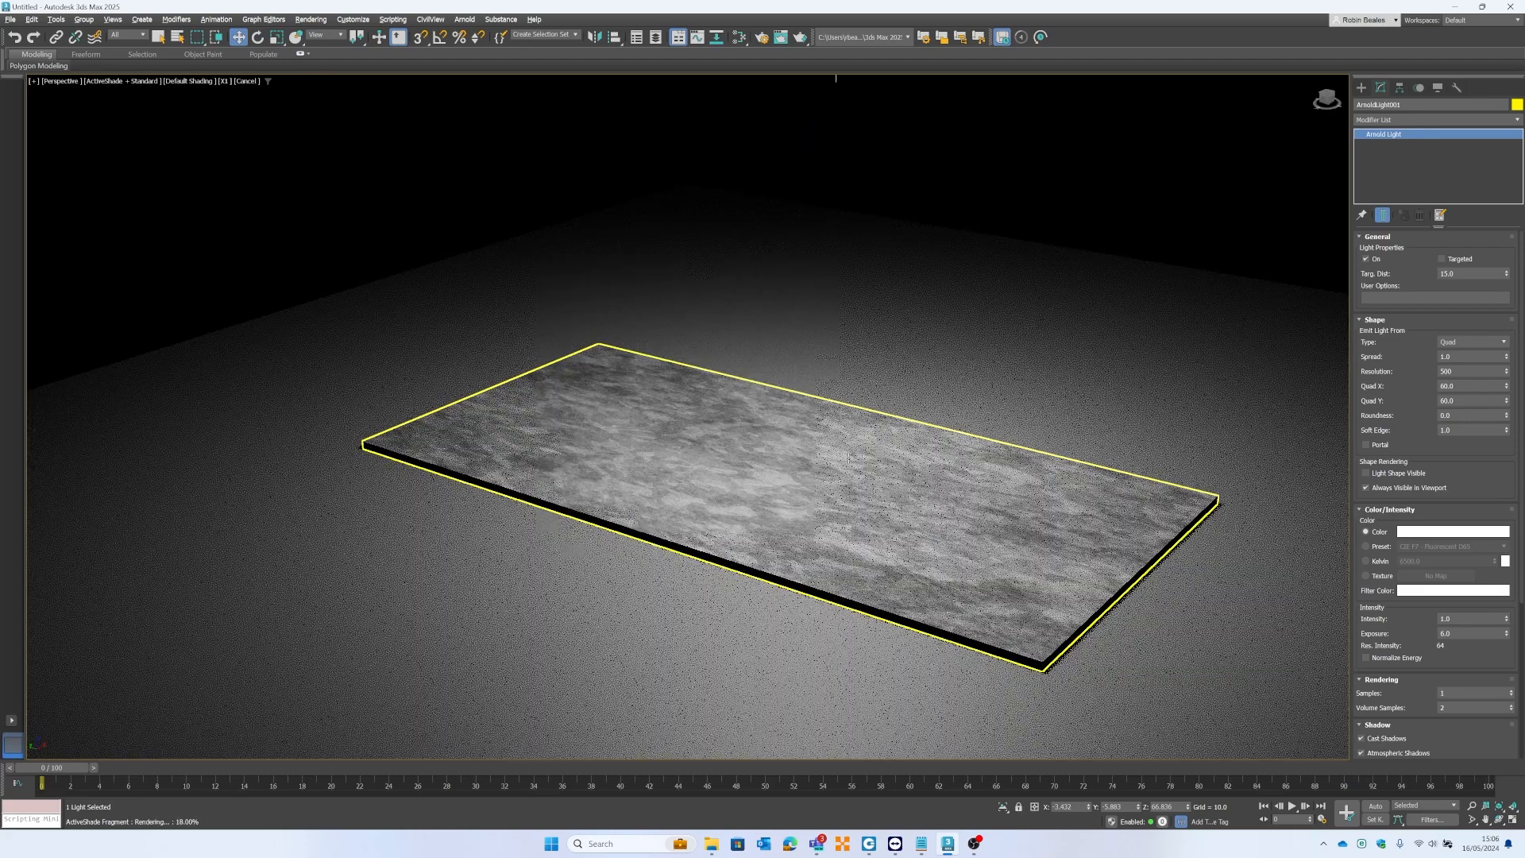
pyautogui.scroll(-5, 829, 159)
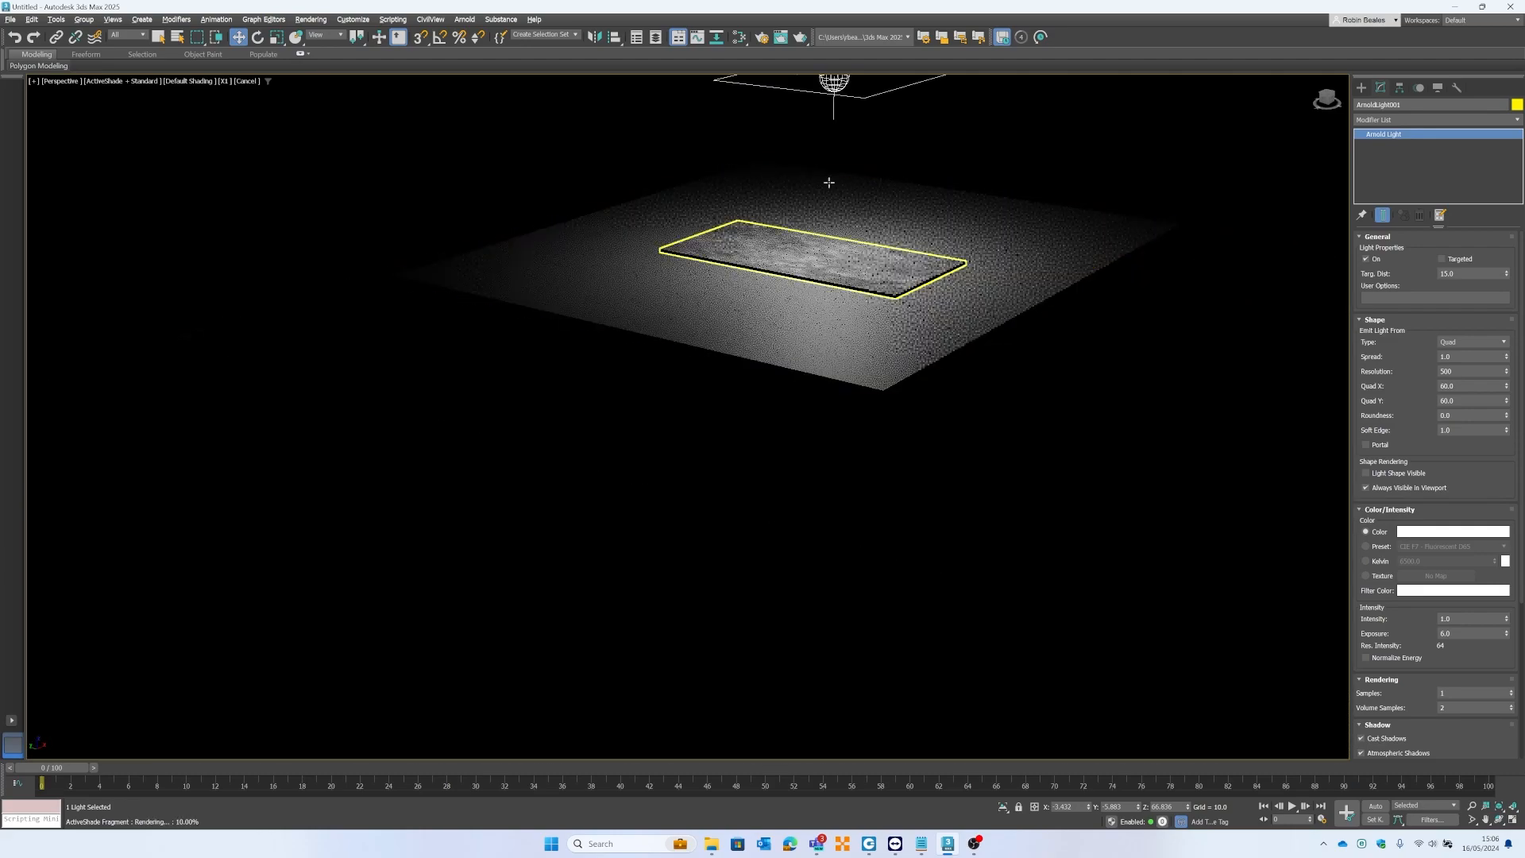
pyautogui.moveTo(829, 105); pyautogui.dragTo(824, 203, button='middle')
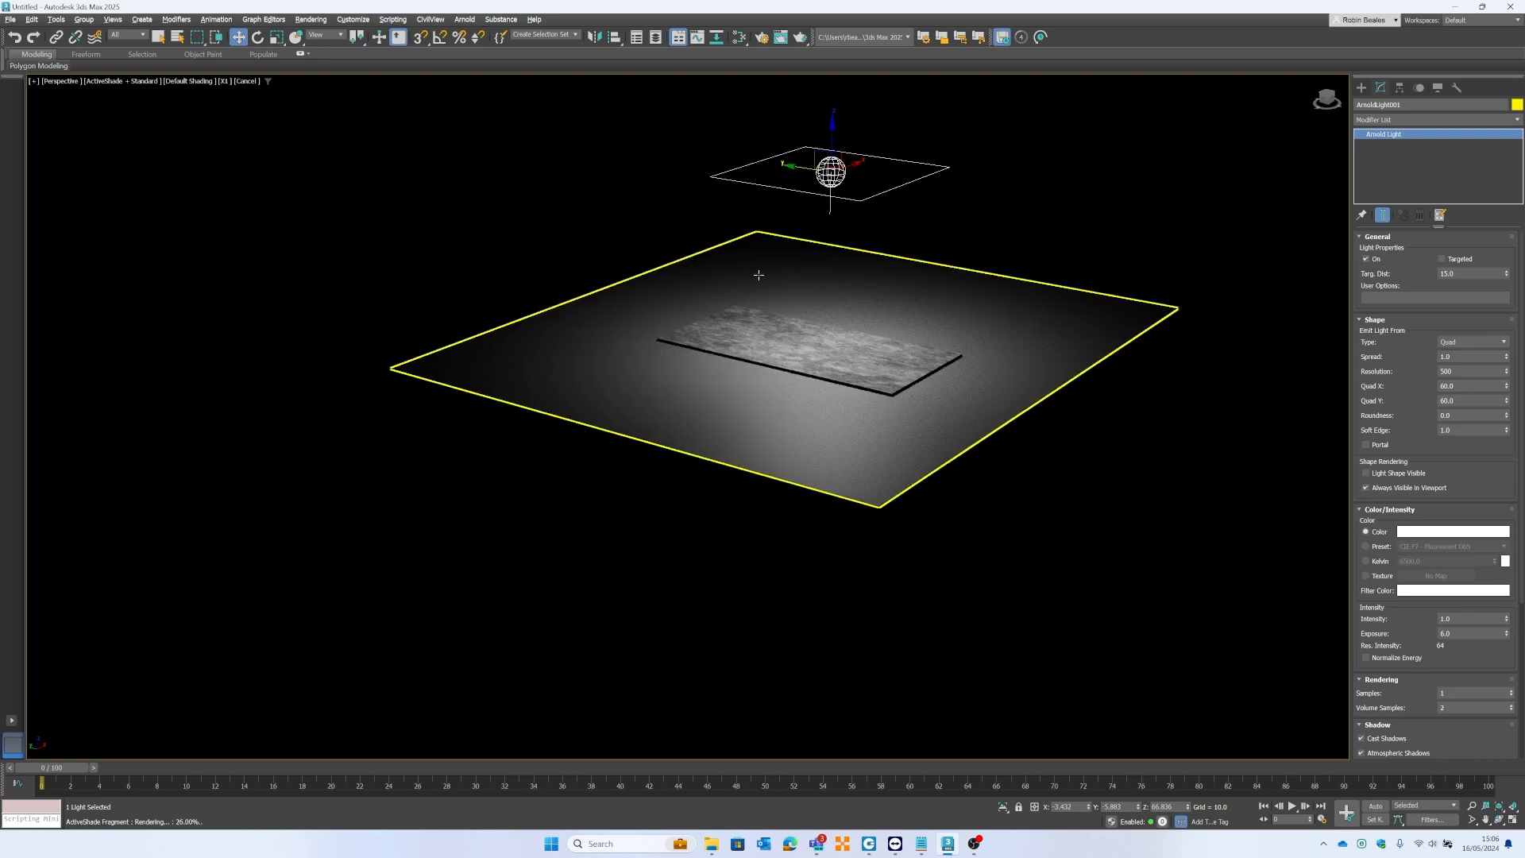
pyautogui.scroll(6, 871, 389)
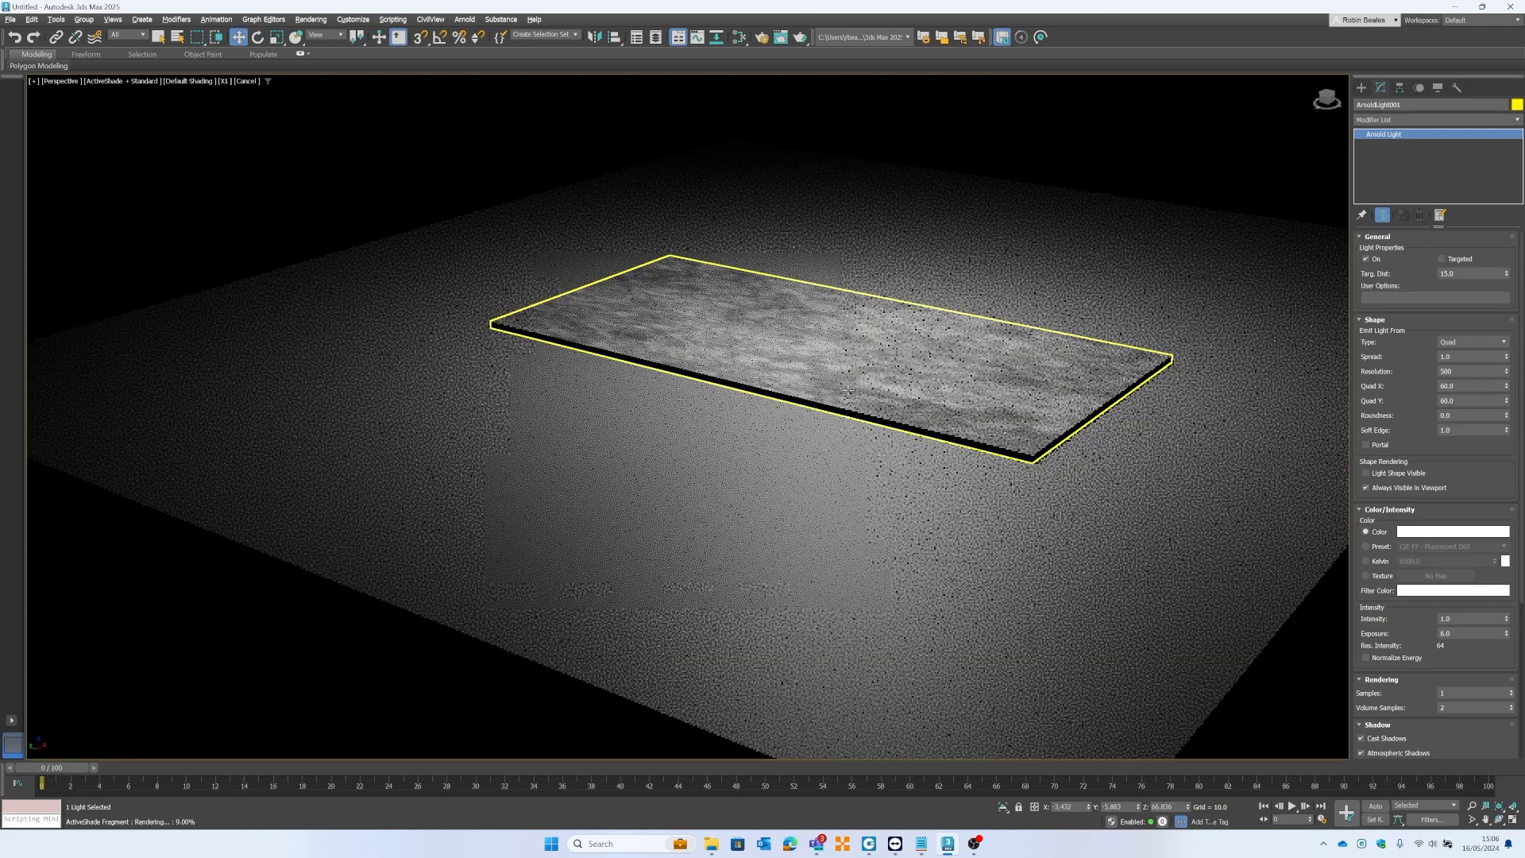
pyautogui.scroll(-5, 871, 389)
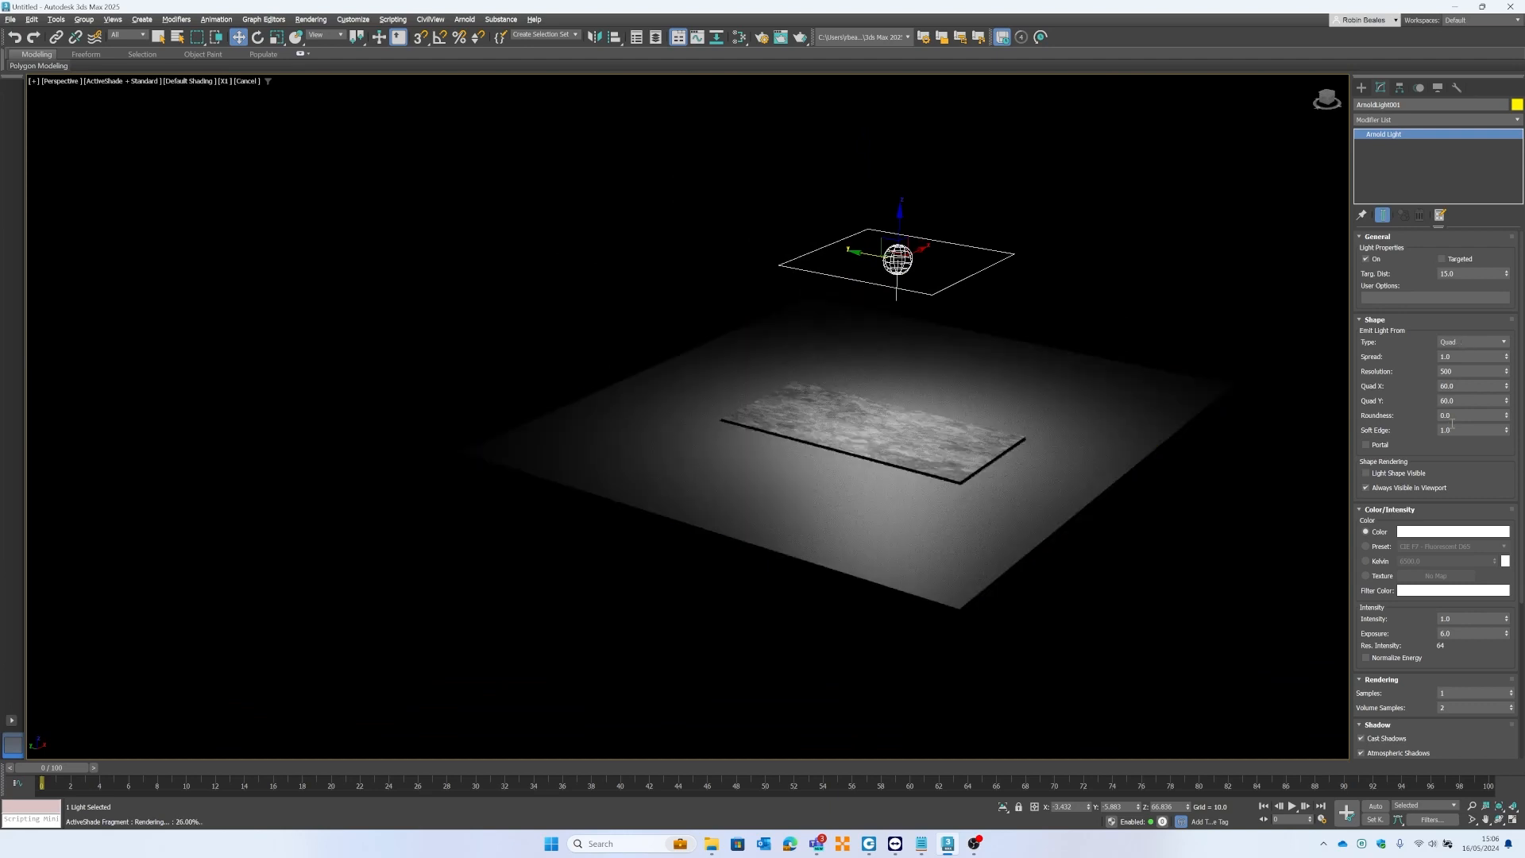
# Turn on Light Shape Visible for the quad light and check its emitting face from below the plane.
pyautogui.doubleClick(1452, 420)
pyautogui.click(1468, 430)
pyautogui.write('0')
pyautogui.click(1373, 477)
pyautogui.moveTo(889, 420); pyautogui.dragTo(931, 509, button='middle')
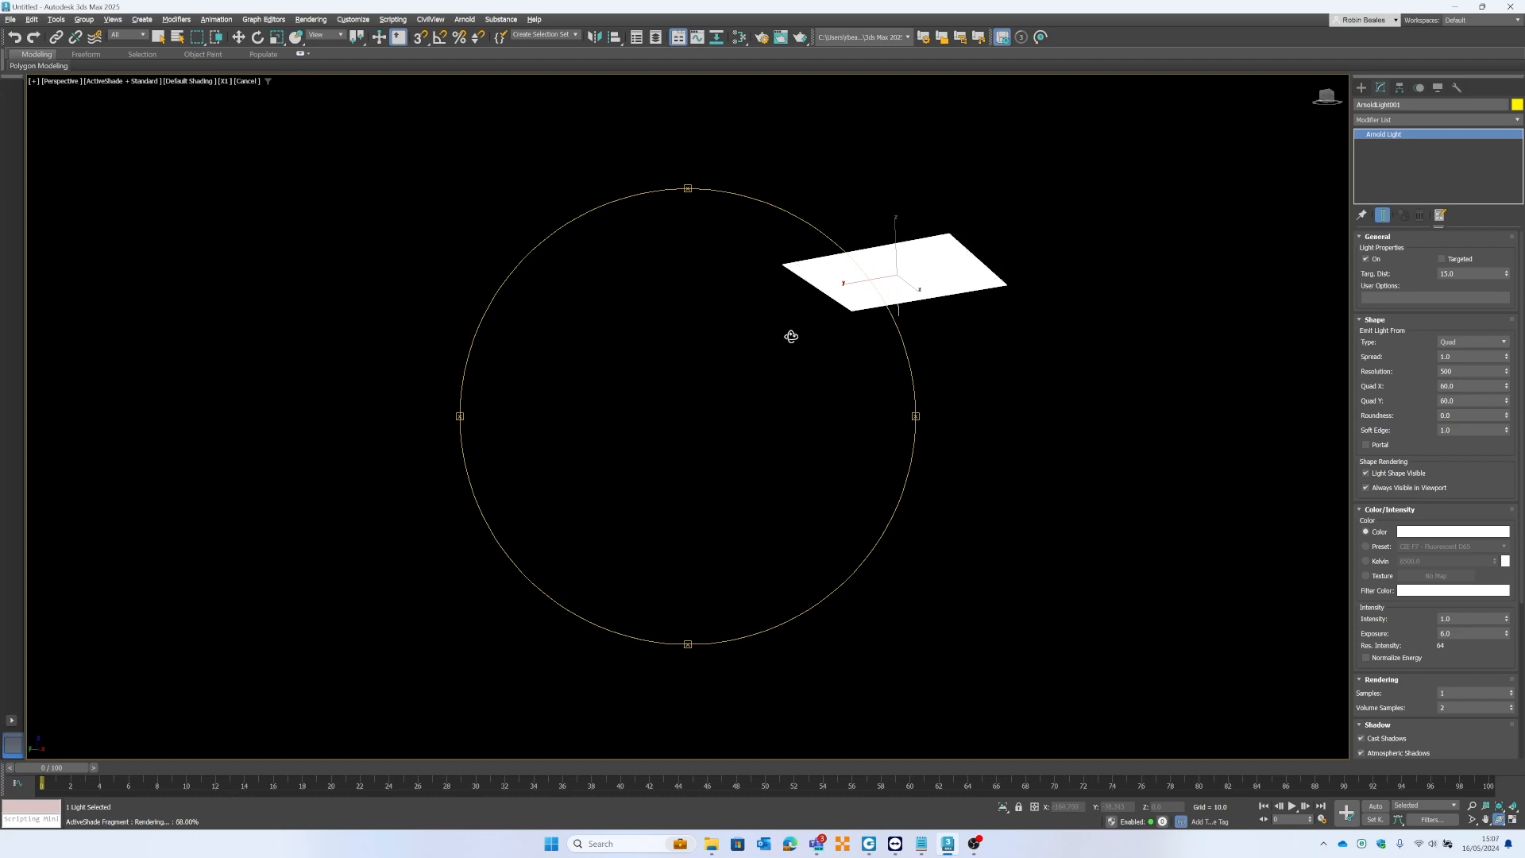
pyautogui.moveTo(751, 333); pyautogui.dragTo(801, 390)
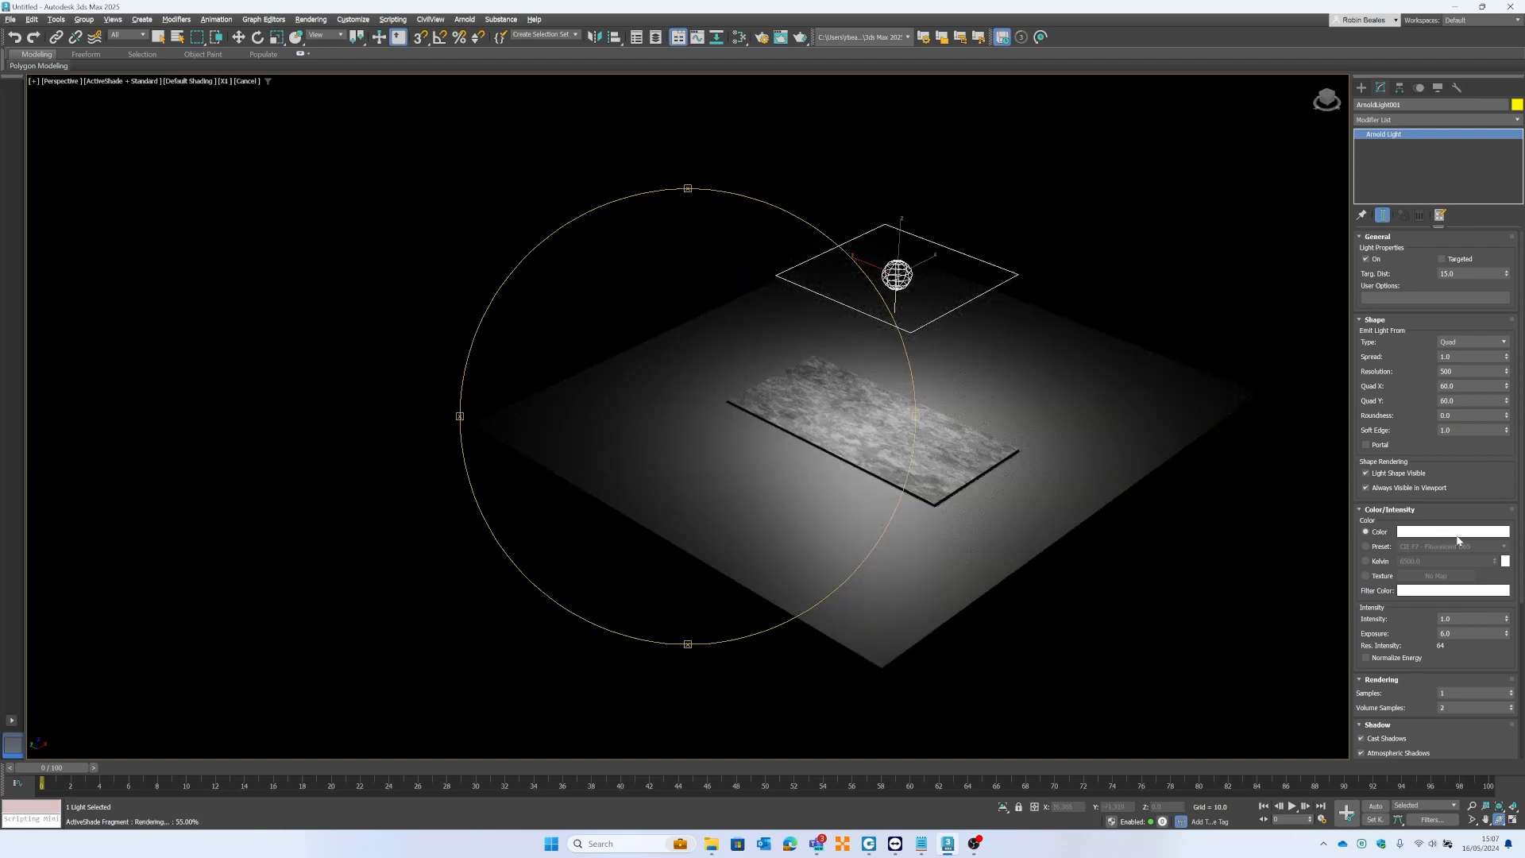
# Switch the light's color source to Preset and choose the Incandescent(3200k) preset.
pyautogui.click(1427, 533)
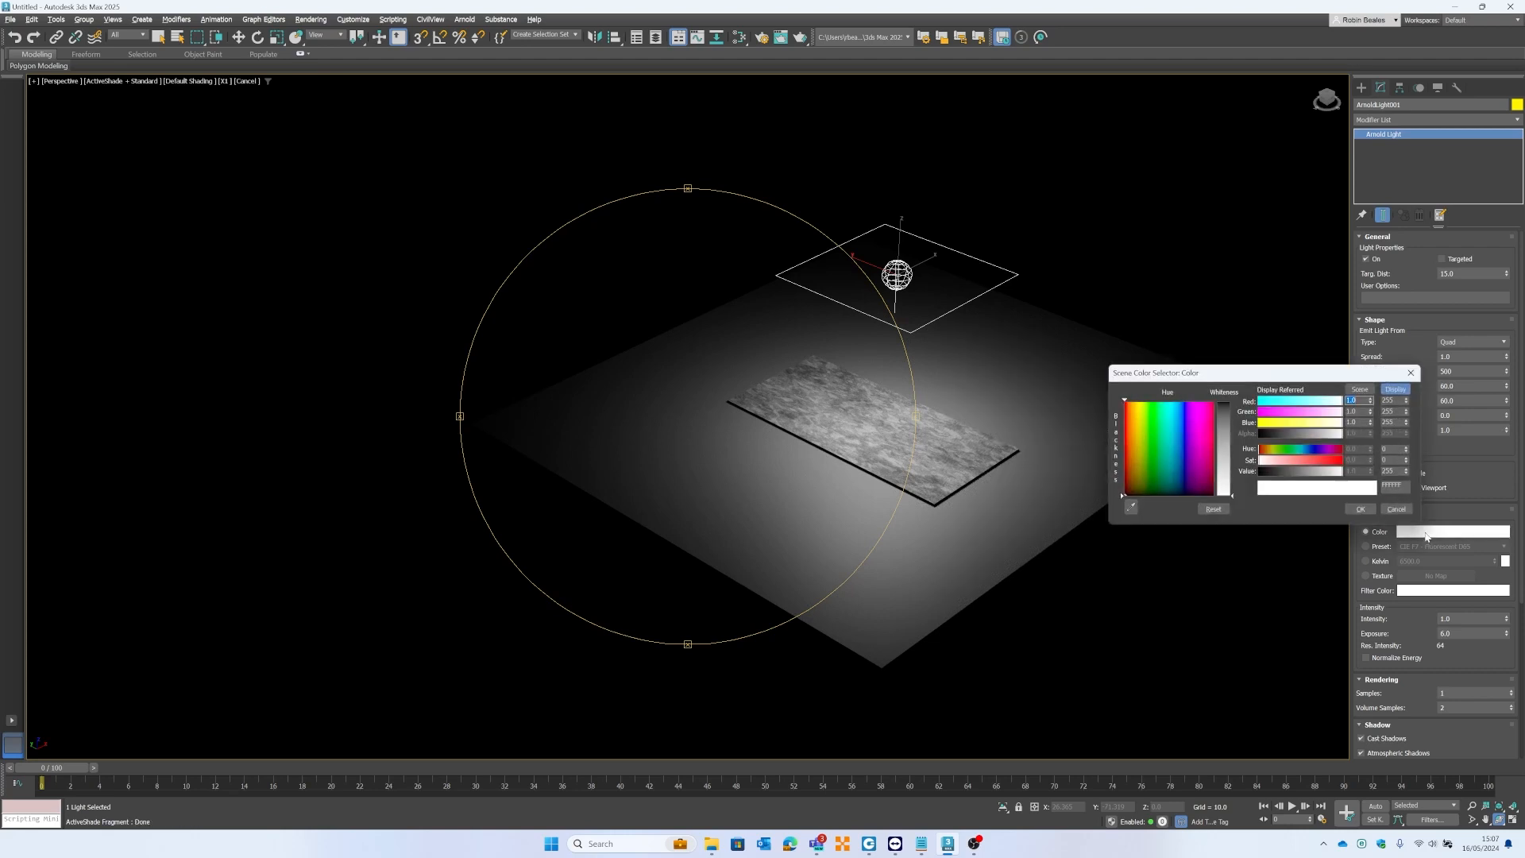
pyautogui.click(1406, 374)
pyautogui.click(1365, 560)
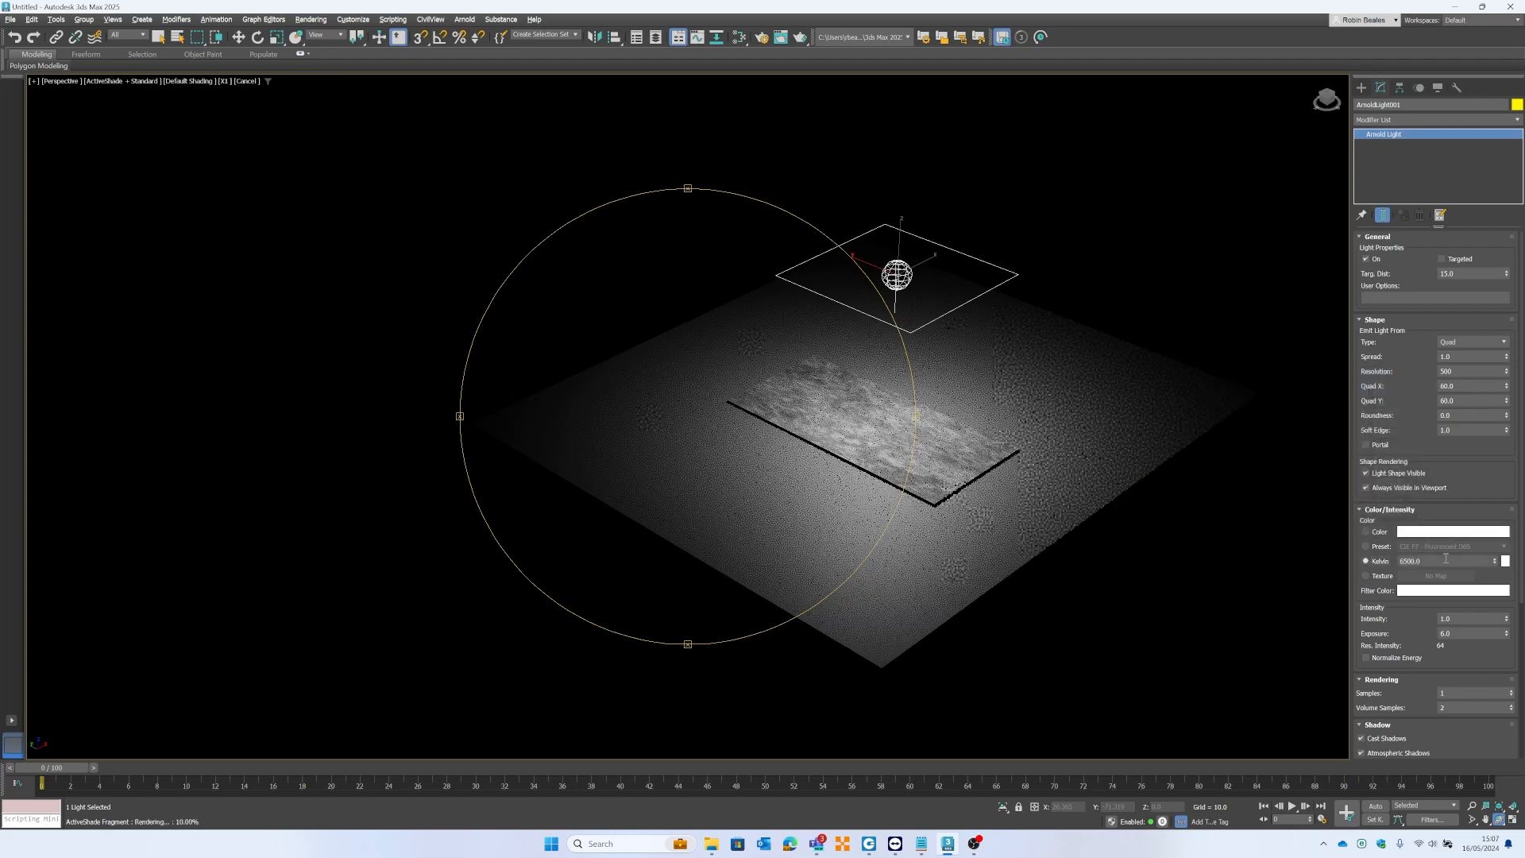
pyautogui.click(1379, 547)
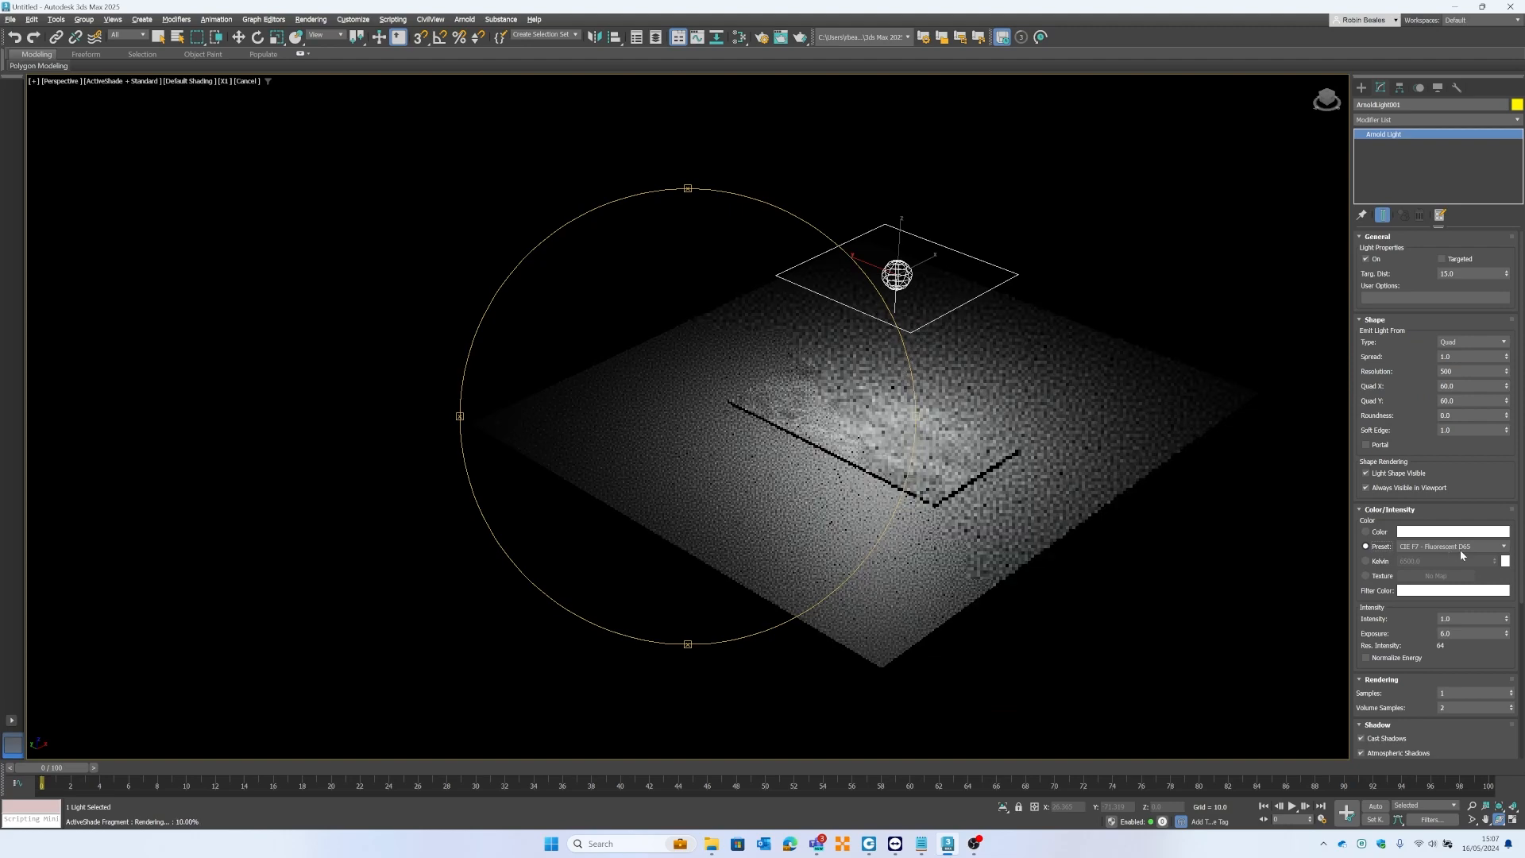
pyautogui.click(1439, 550)
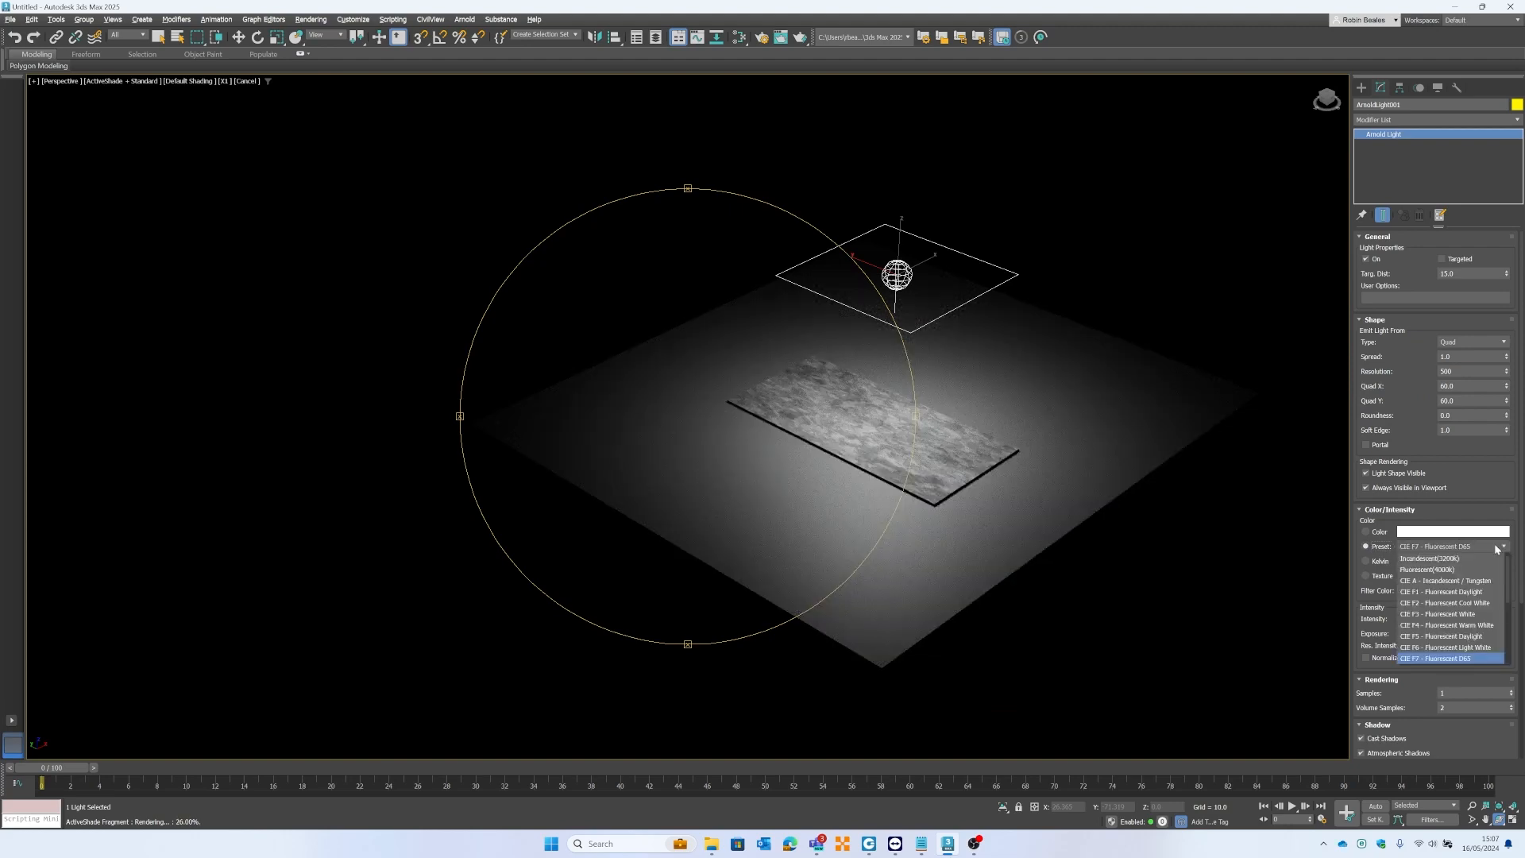
pyautogui.click(1467, 557)
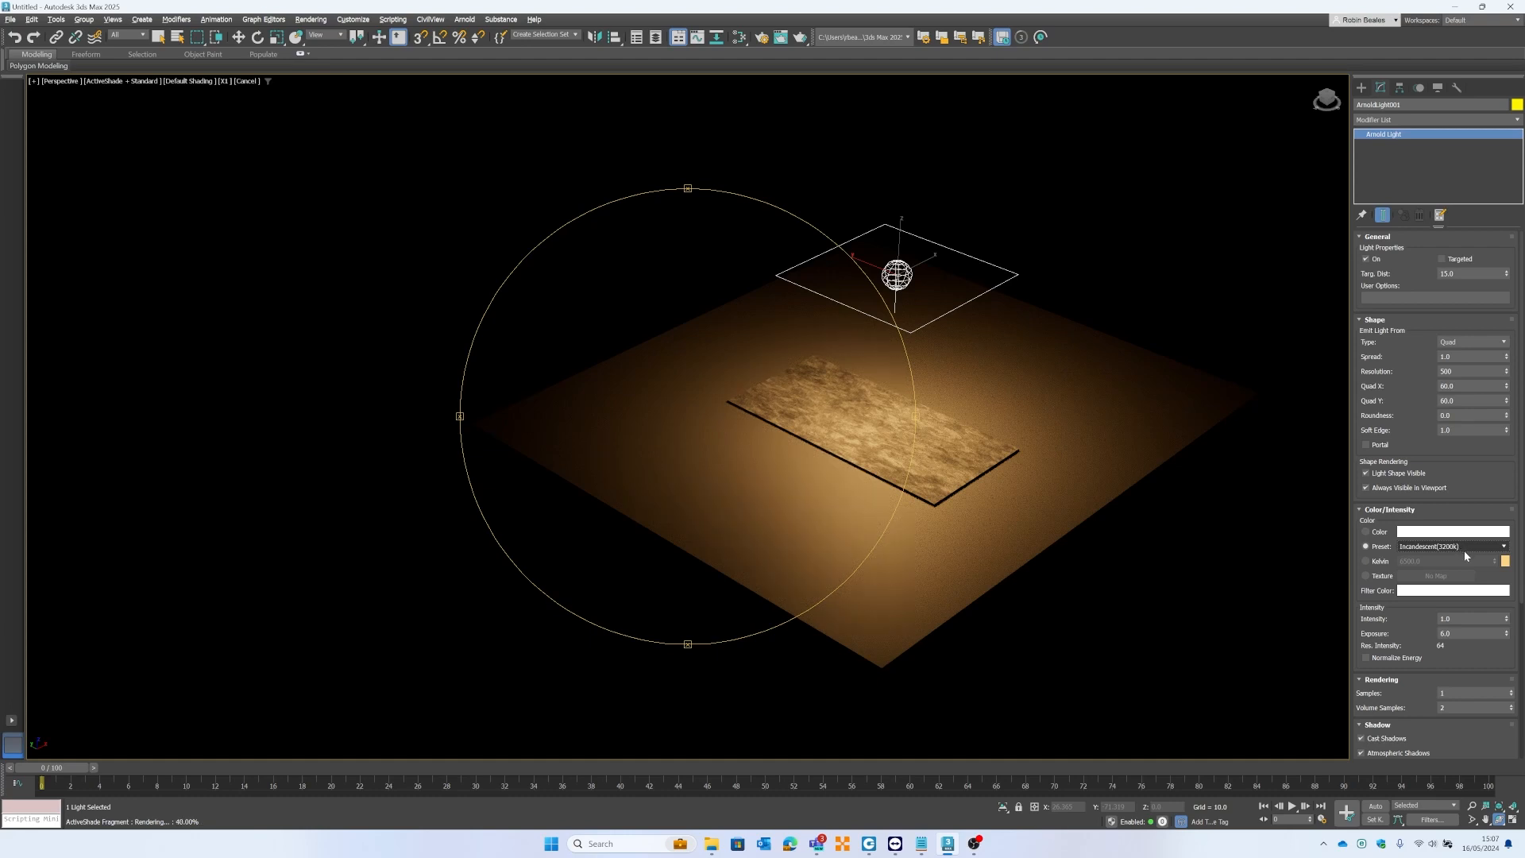
# Try the CIE F1 Fluorescent Daylight, CIE F6 Fluorescent Light White, HID Phosphor Mercury(4000k) and HID Xenon(6000k) color presets on the light.
pyautogui.click(1466, 548)
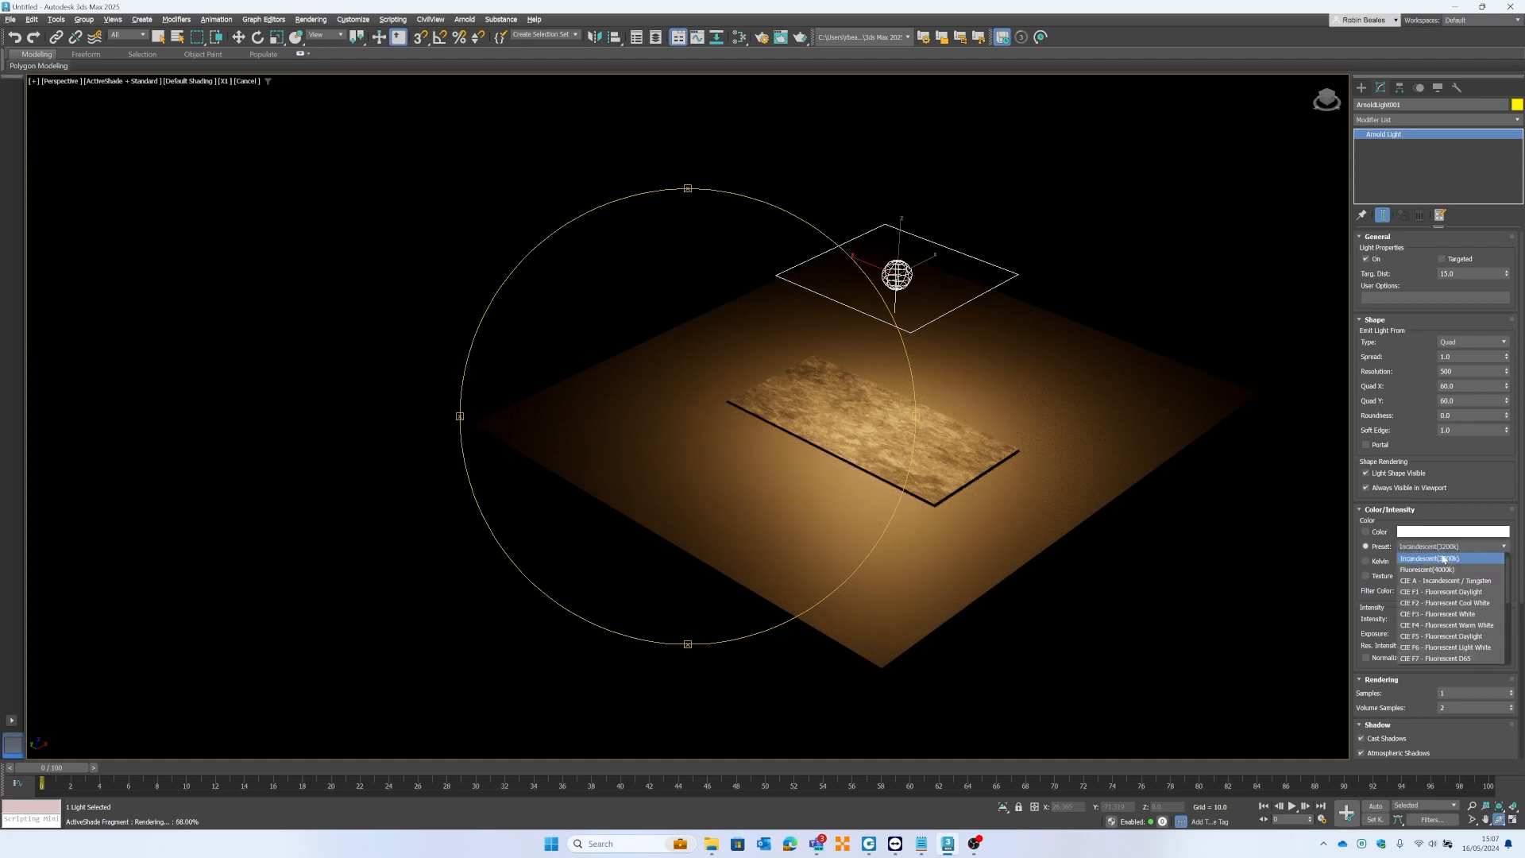
pyautogui.click(1464, 593)
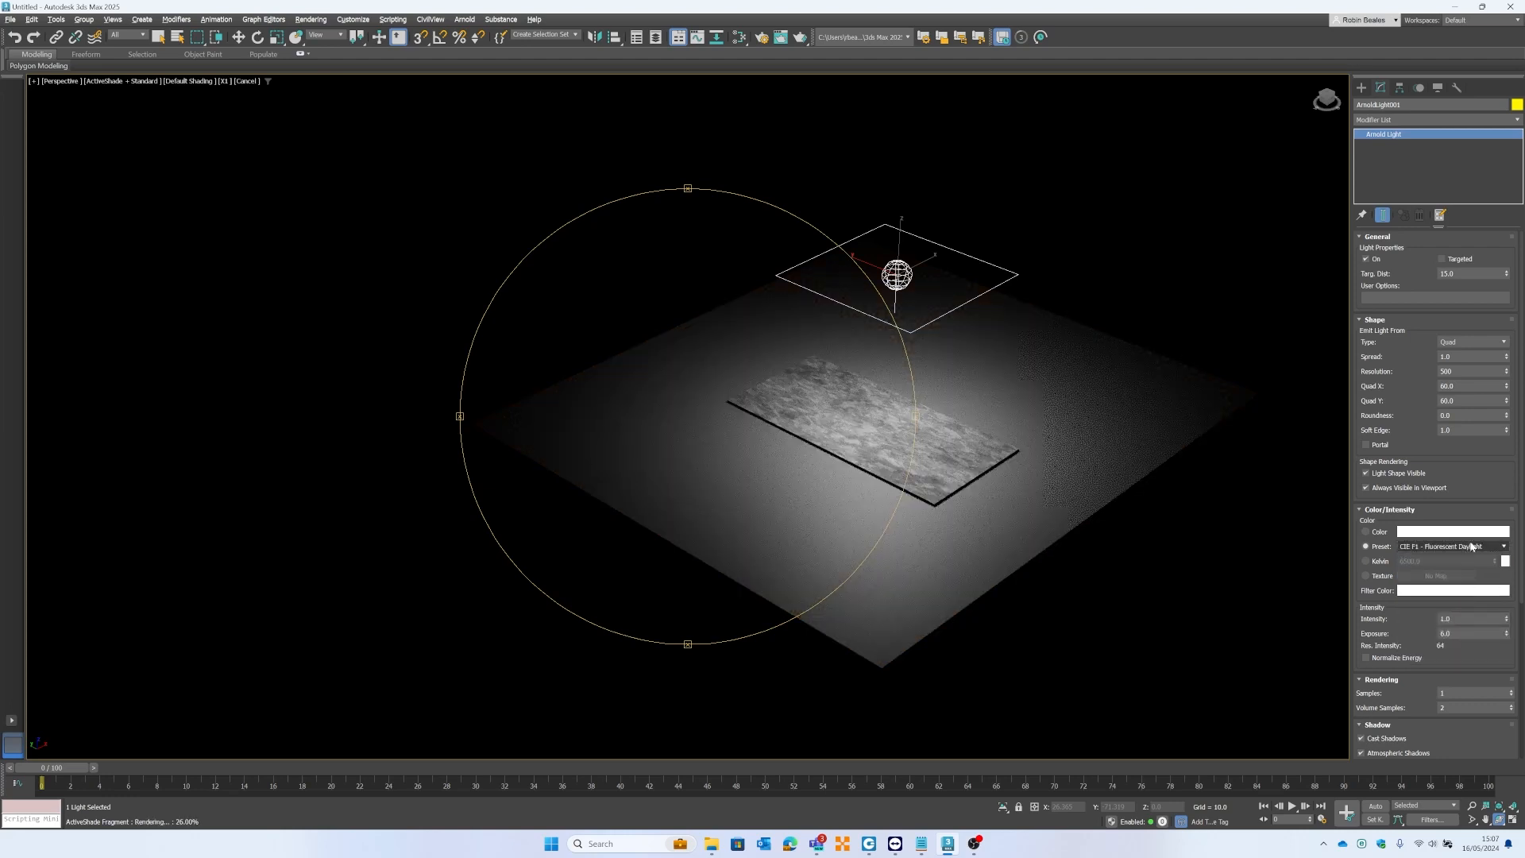
pyautogui.click(1468, 547)
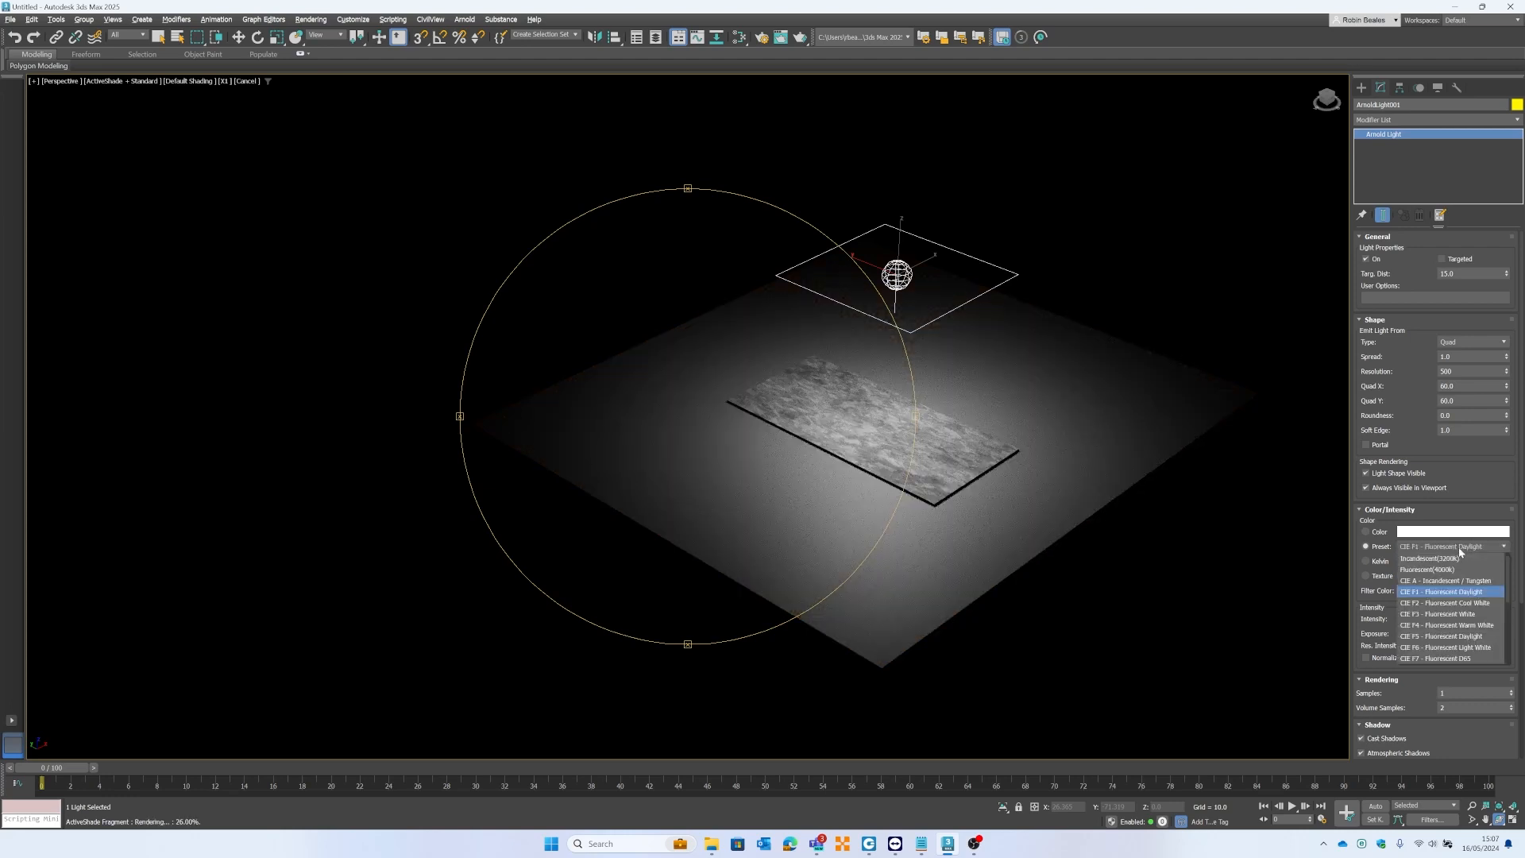
pyautogui.click(1457, 647)
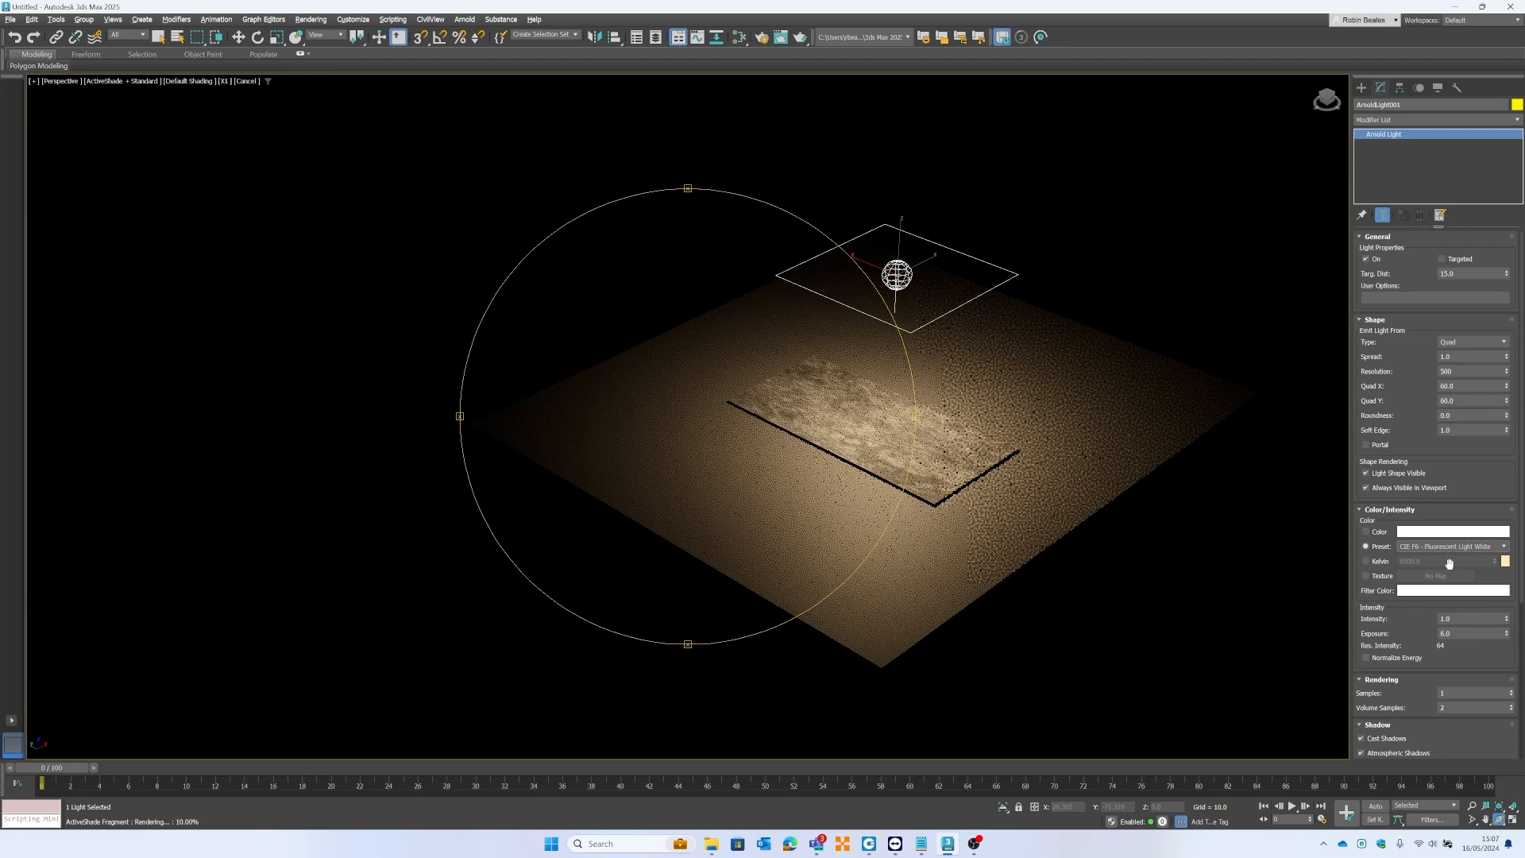
pyautogui.click(1449, 547)
pyautogui.click(1454, 615)
pyautogui.click(1365, 546)
pyautogui.click(1429, 546)
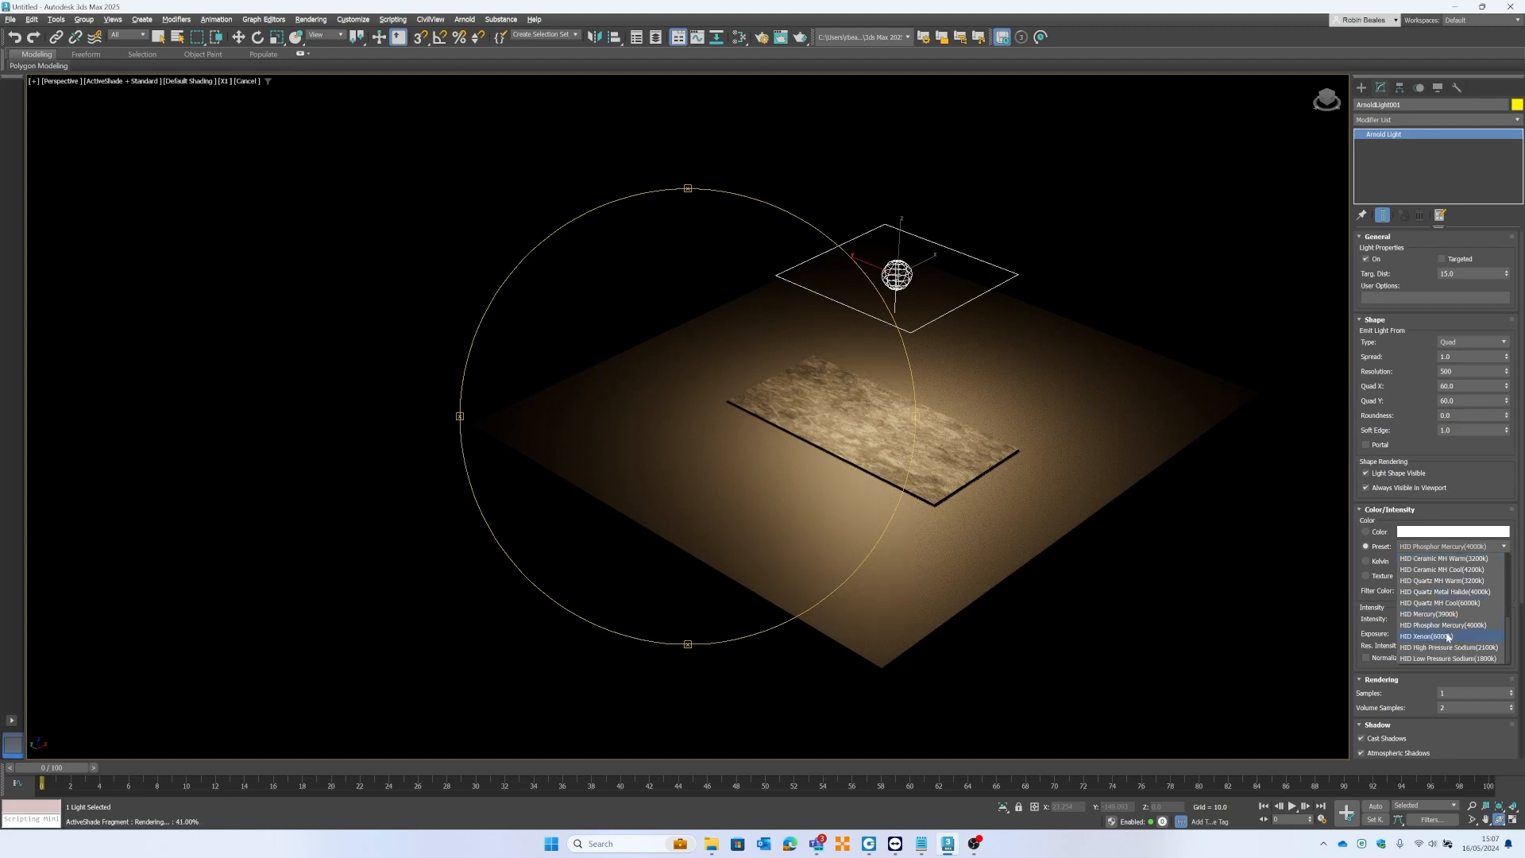
pyautogui.click(1427, 658)
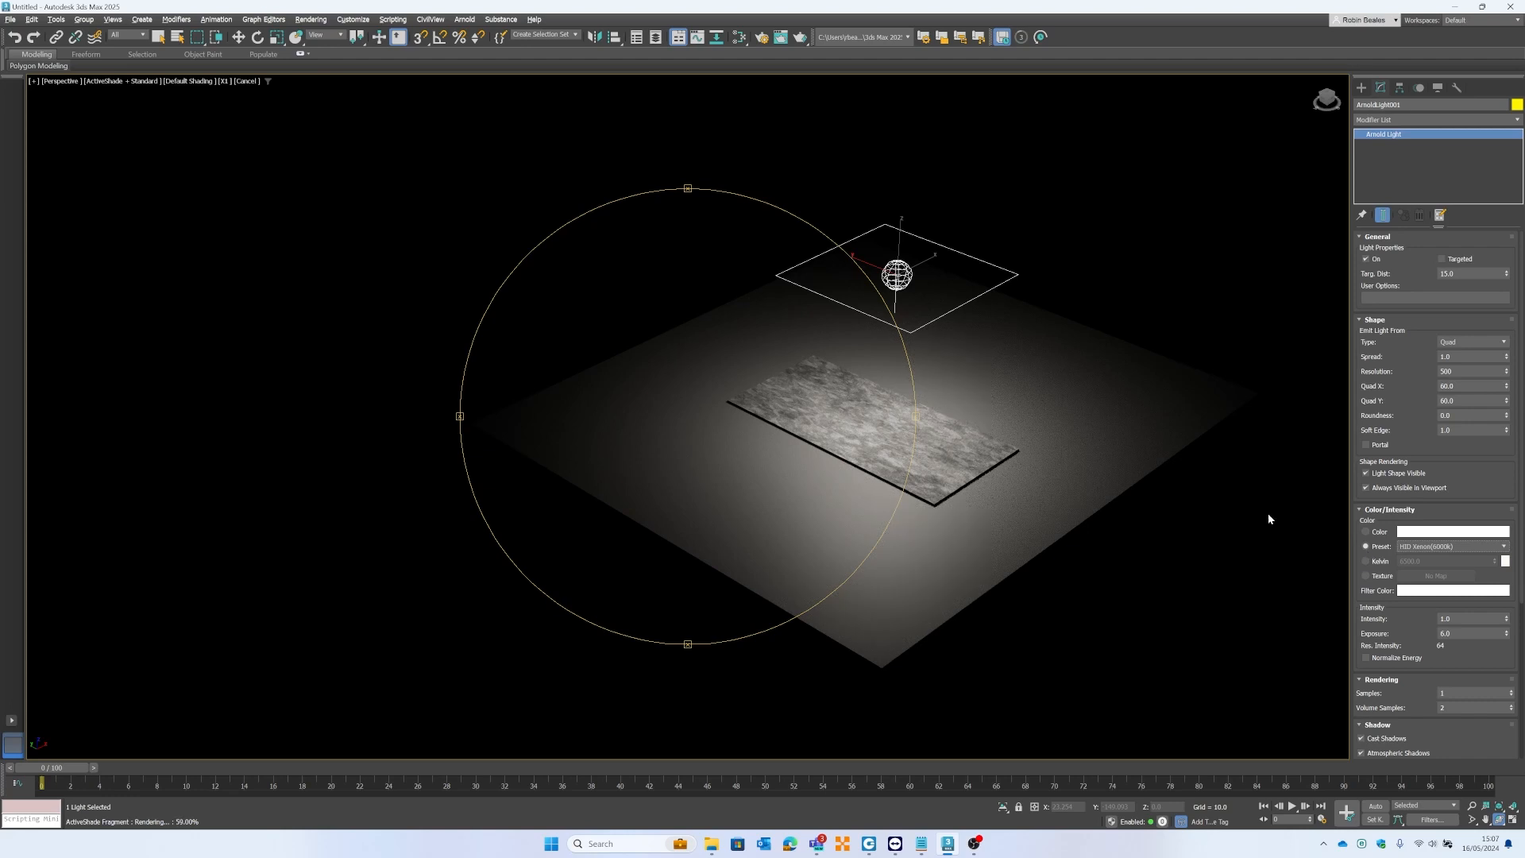
# Compare the light's Kelvin and Color modes and return it to Preset mode.
pyautogui.click(1364, 561)
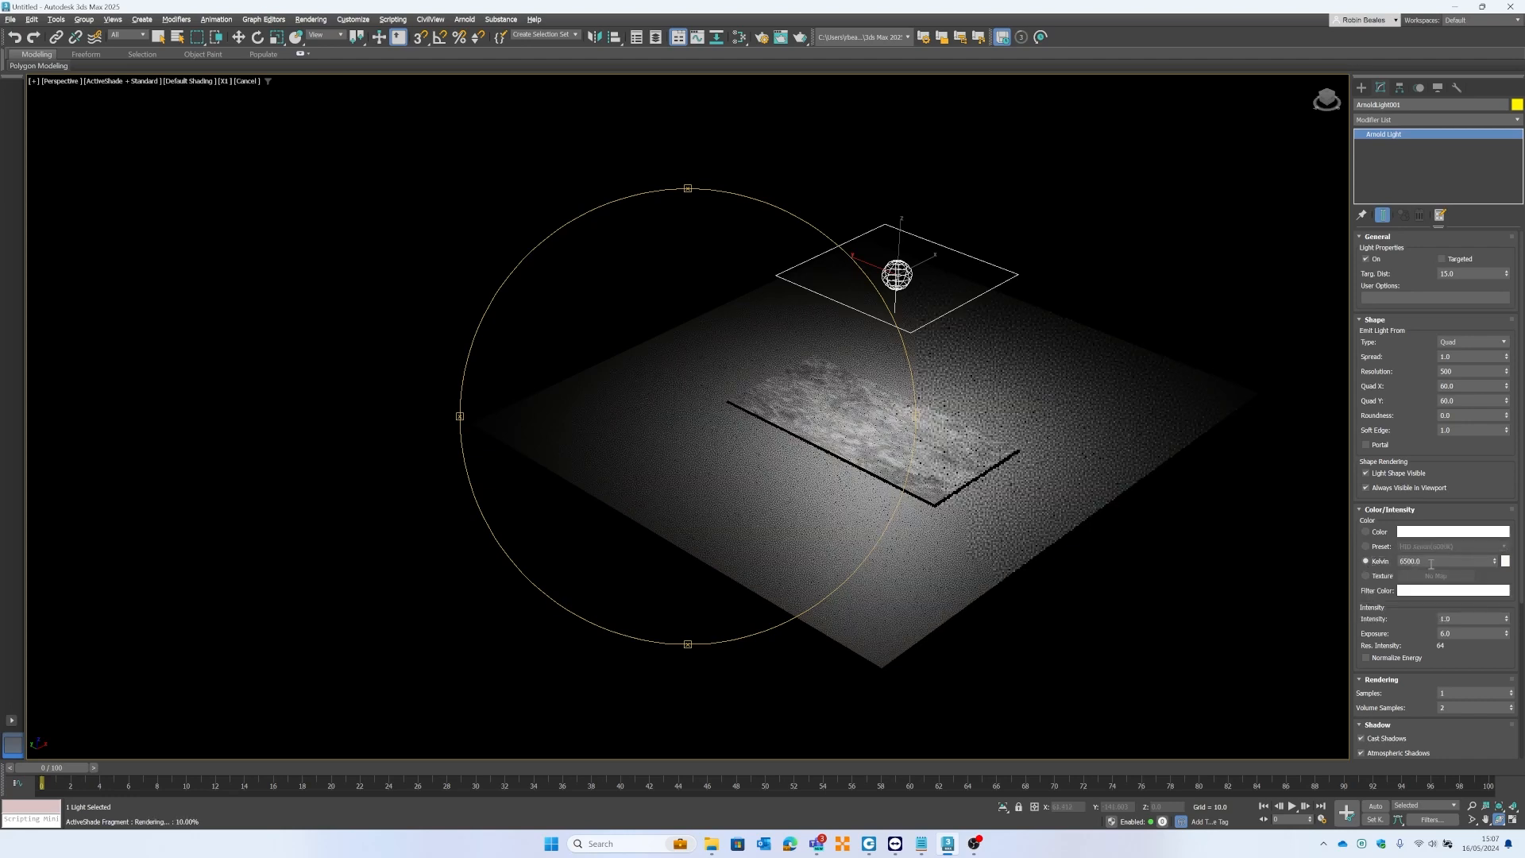
pyautogui.click(1365, 532)
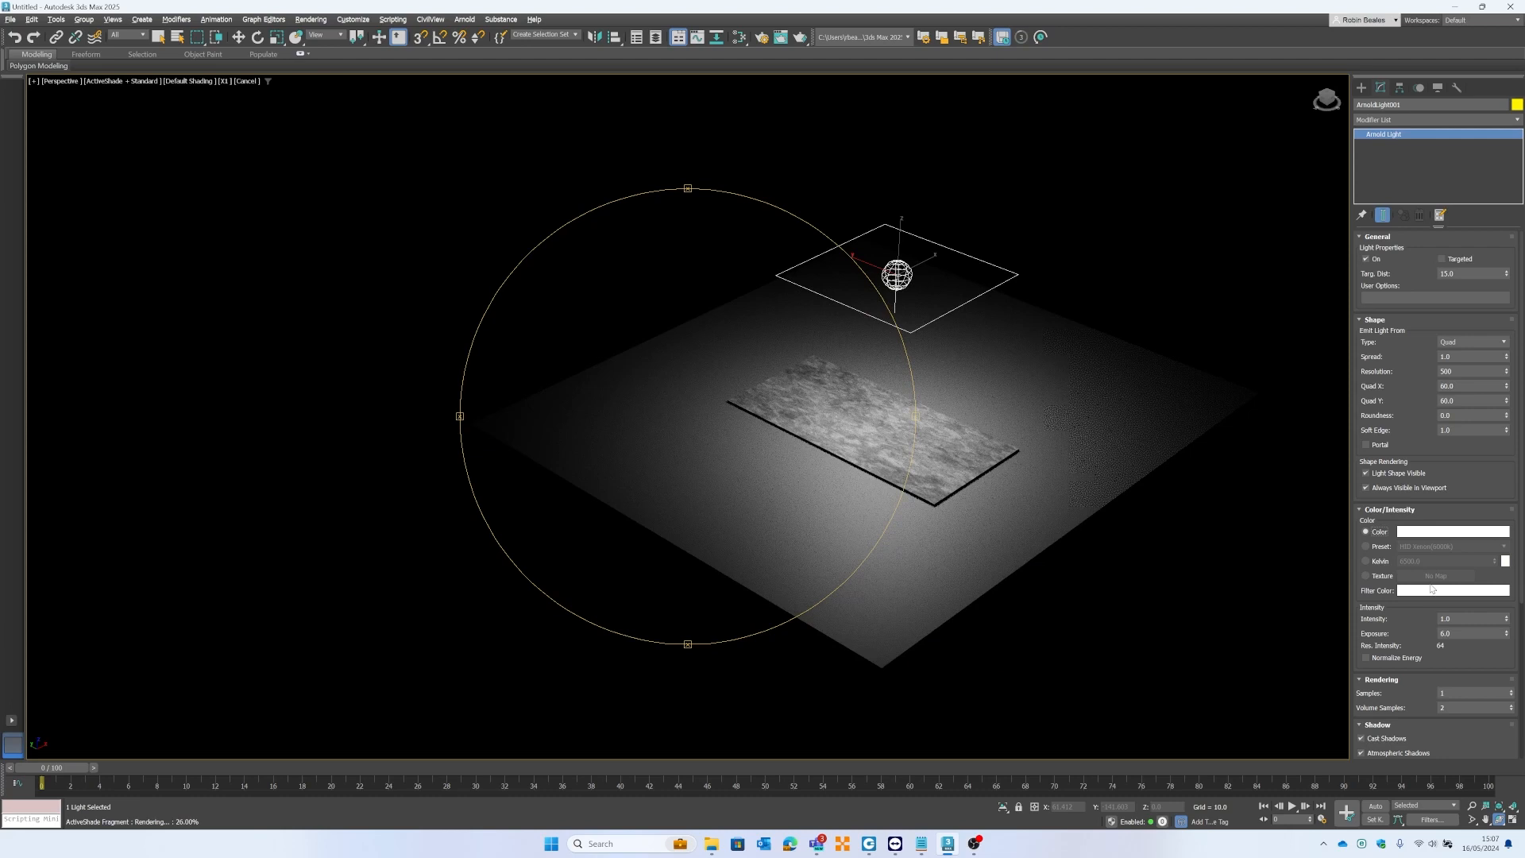
pyautogui.click(1366, 547)
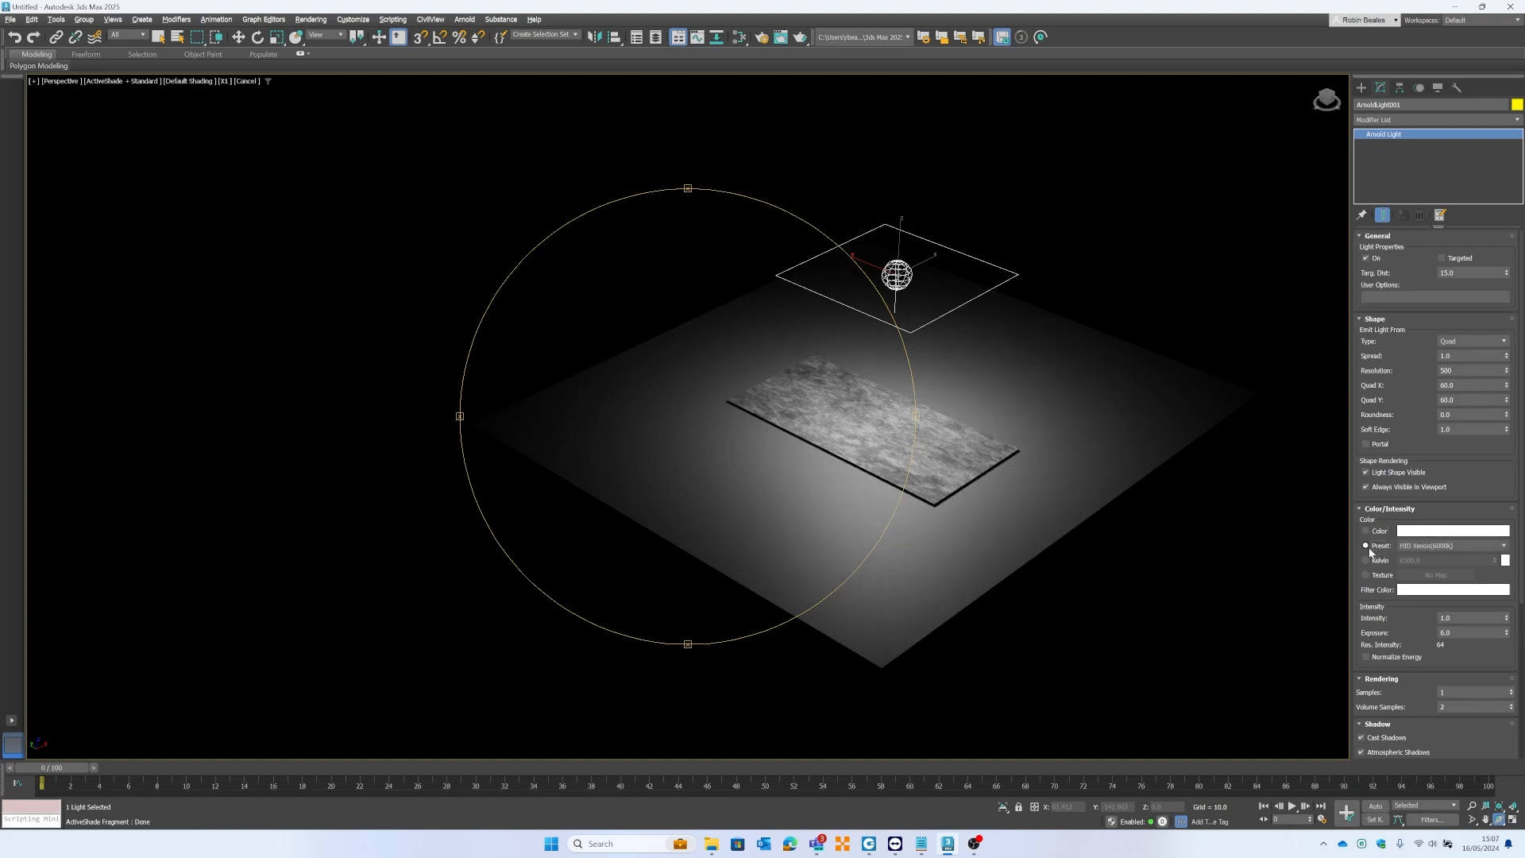
# Try the HID High Pressure Sodium(2100k) preset on the light, and leave the preset at HID Xenon(6000k).
pyautogui.click(1436, 547)
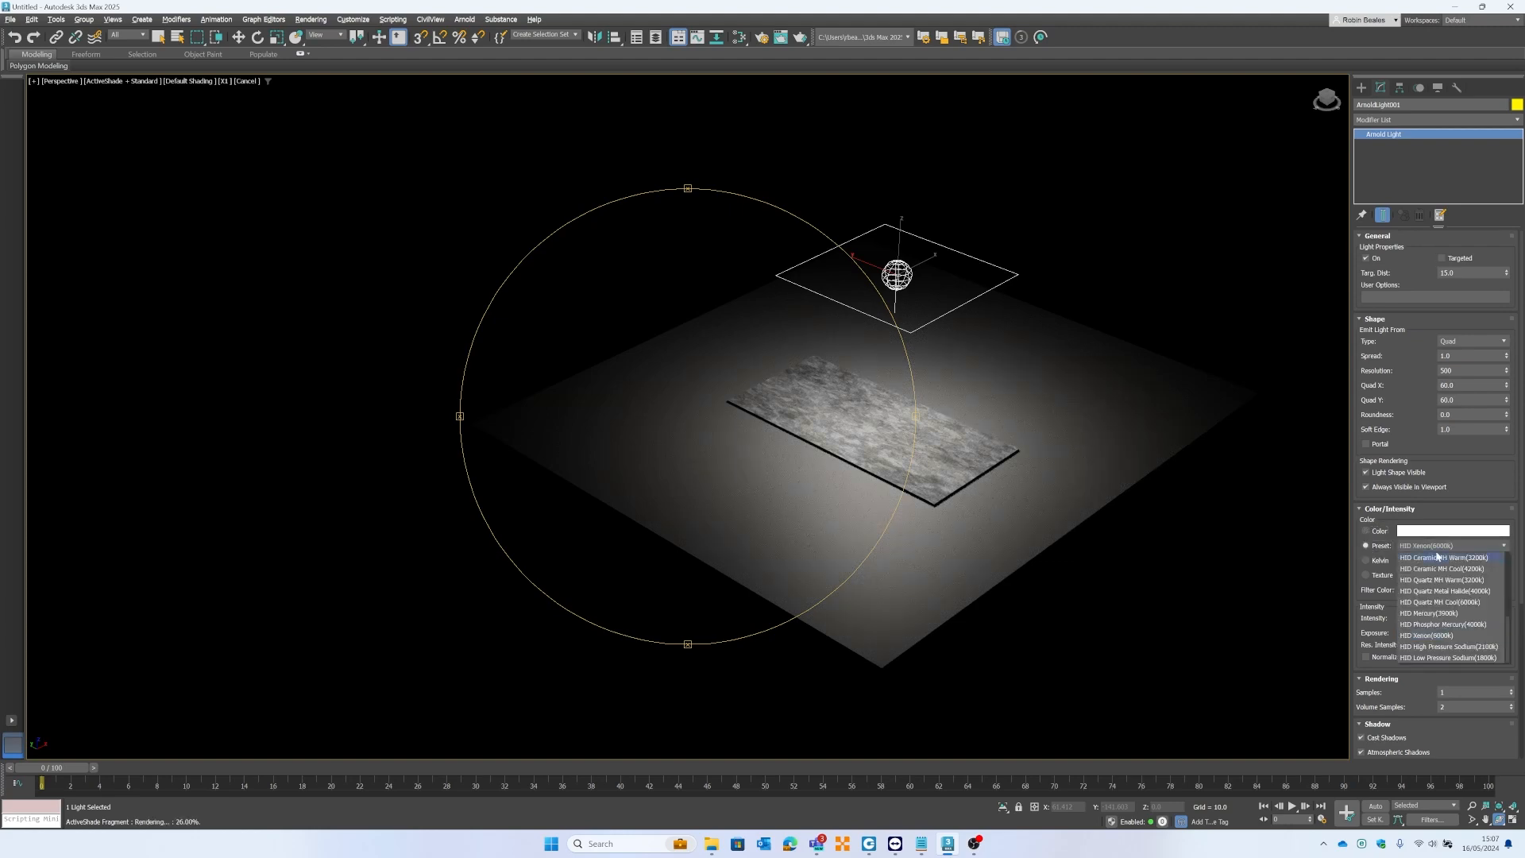
pyautogui.click(1448, 646)
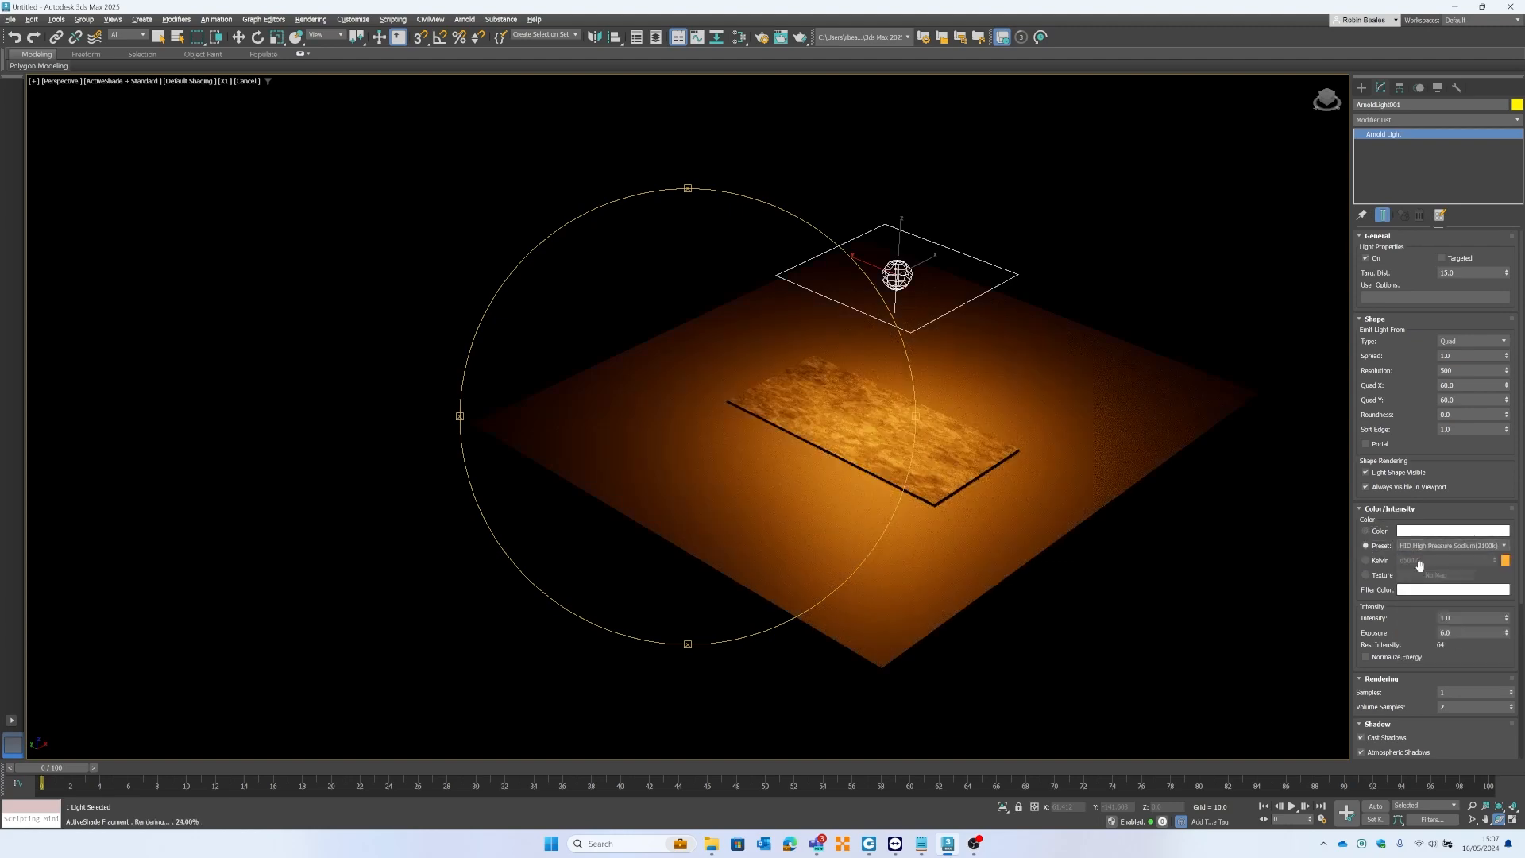
pyautogui.click(1449, 545)
pyautogui.click(1442, 657)
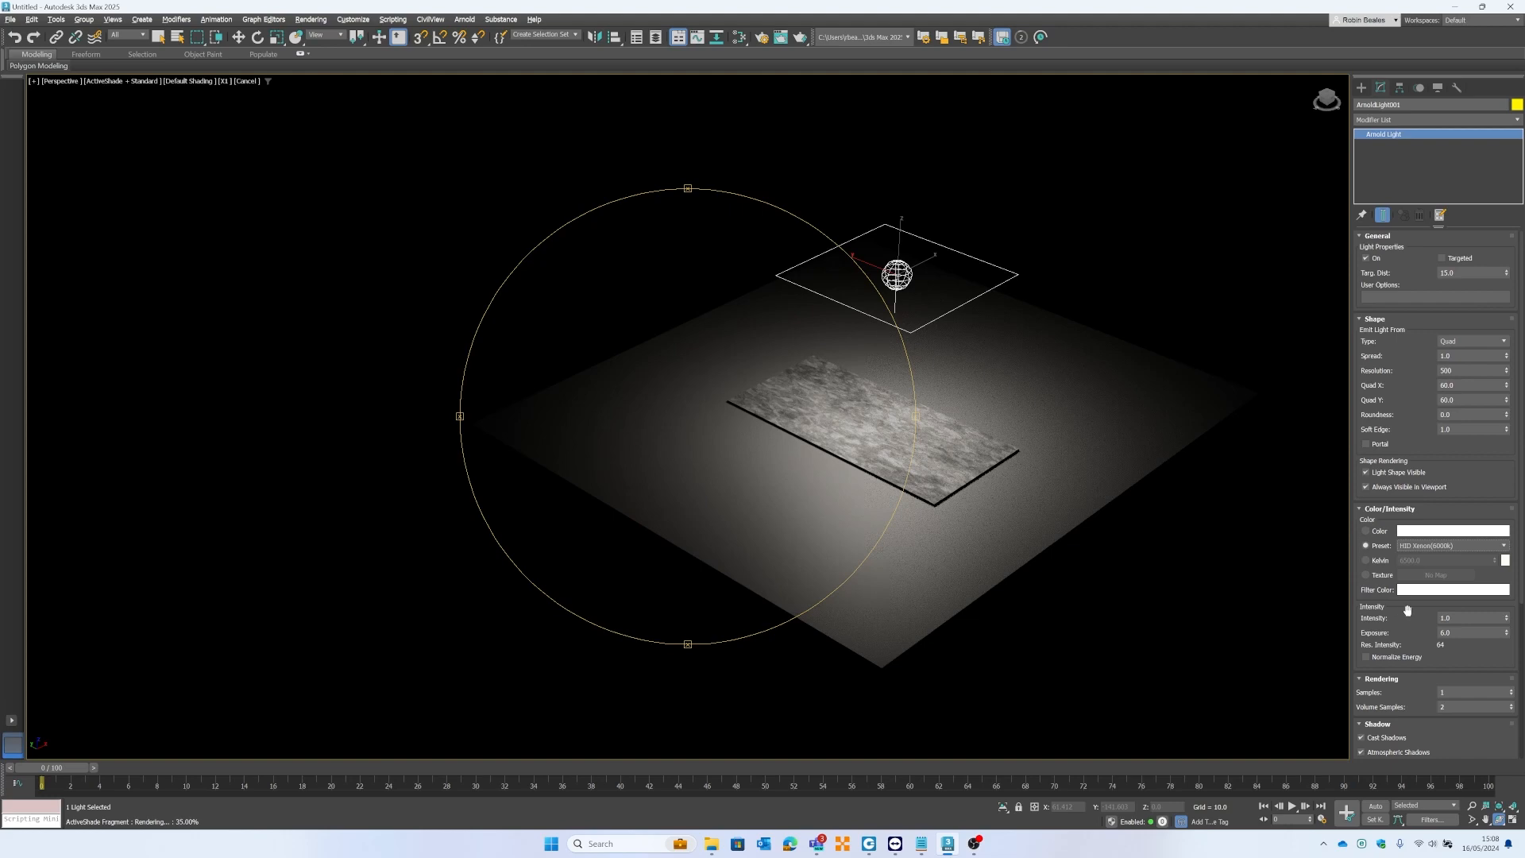
# Try intensities of 2 and 0.2 on the quad light, and return the intensity to 1.
pyautogui.moveTo(1455, 618); pyautogui.dragTo(1386, 614)
pyautogui.write('2')
pyautogui.press('Return')
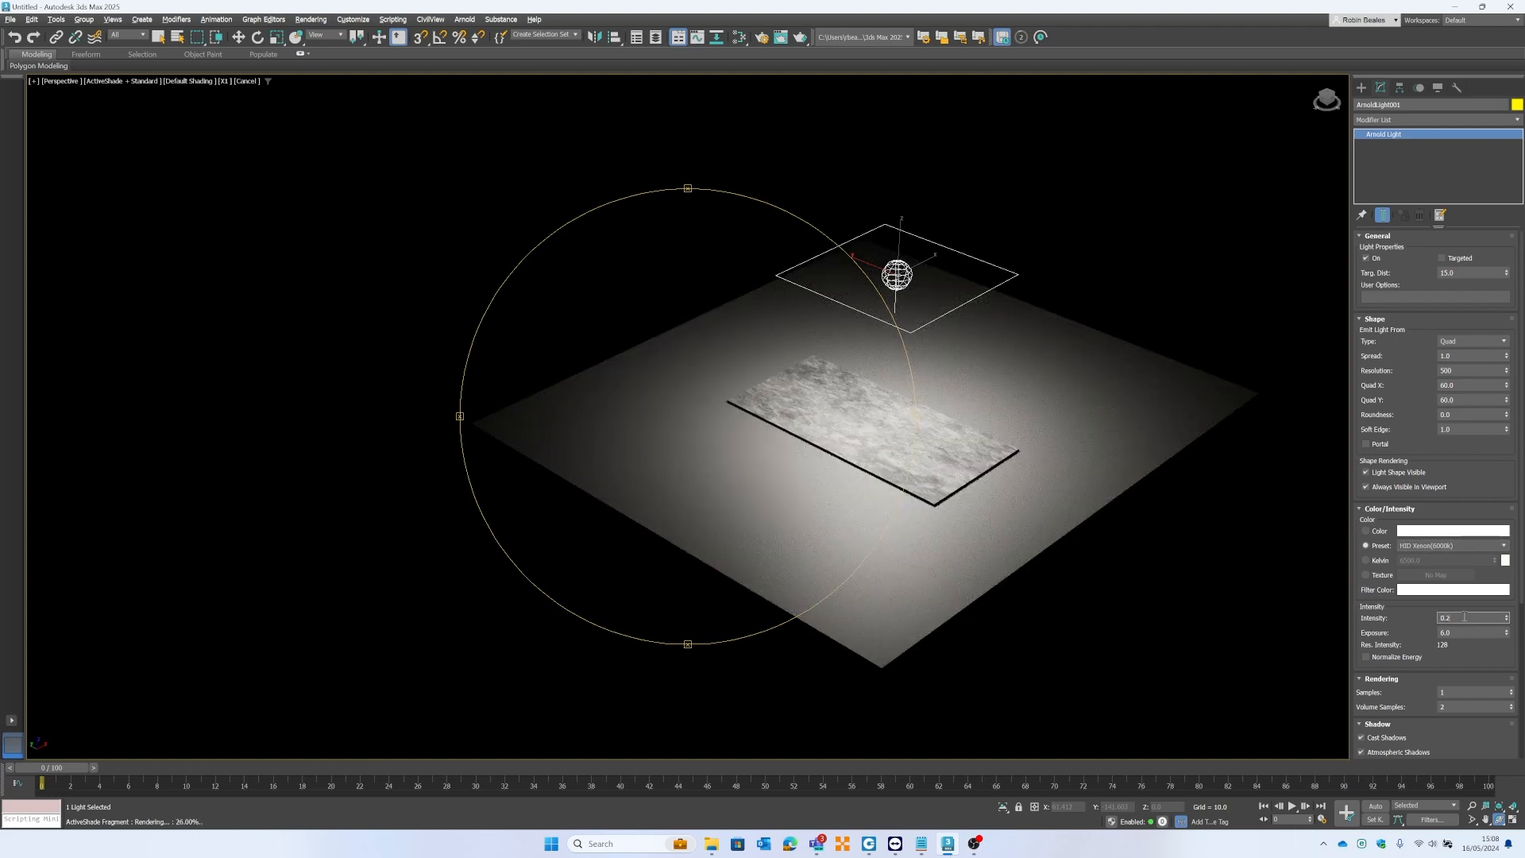
pyautogui.write('0.2')
pyautogui.press('Return')
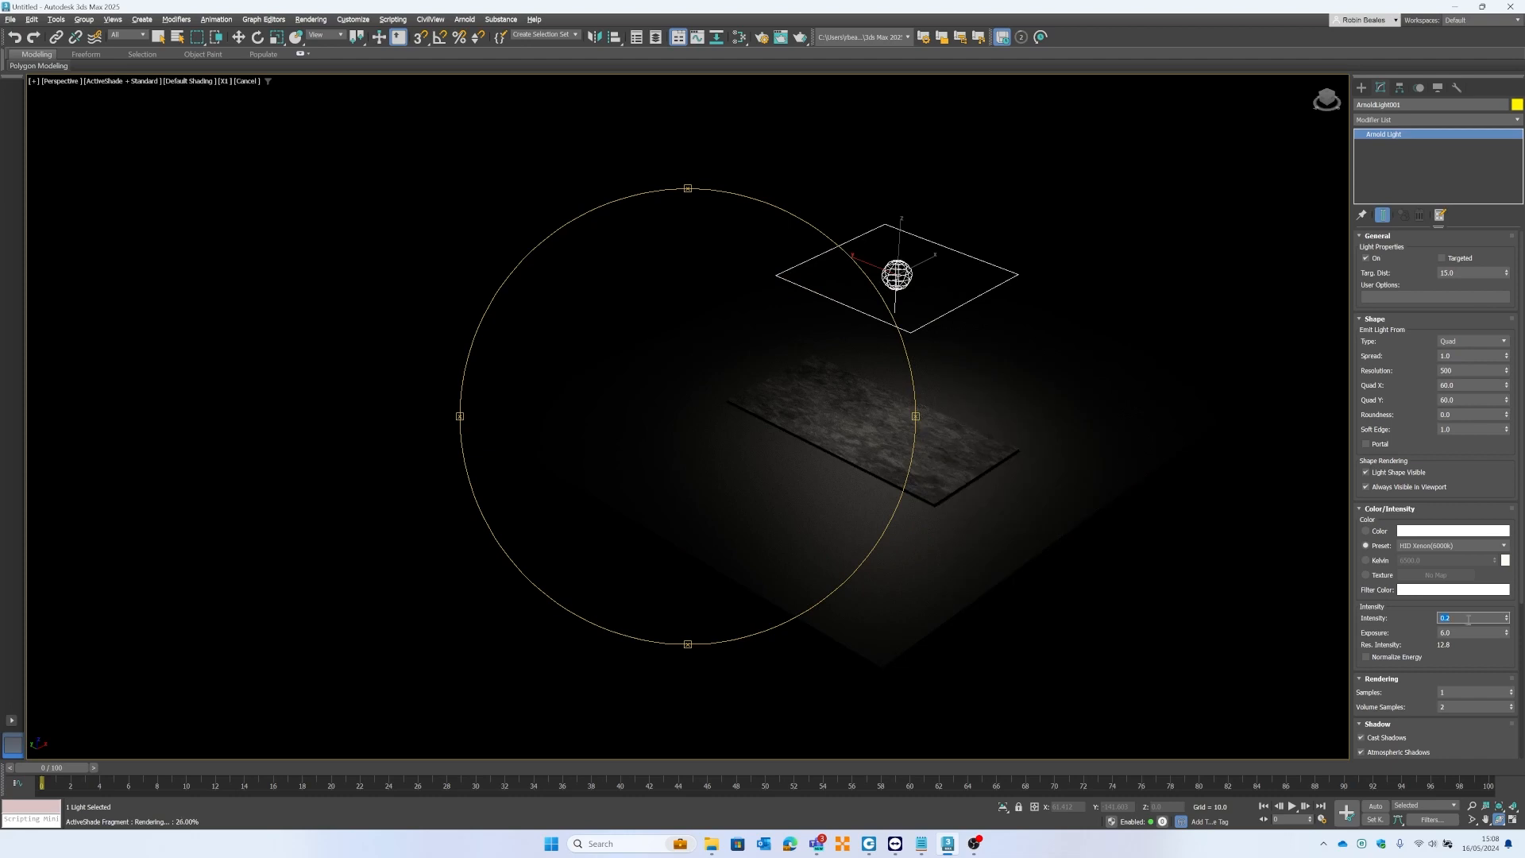
pyautogui.write('1')
pyautogui.press('Return')
# Try an exposure of 8 on the quad light, and return the exposure to 6.
pyautogui.press('Tab')
pyautogui.write('8')
pyautogui.press('Return')
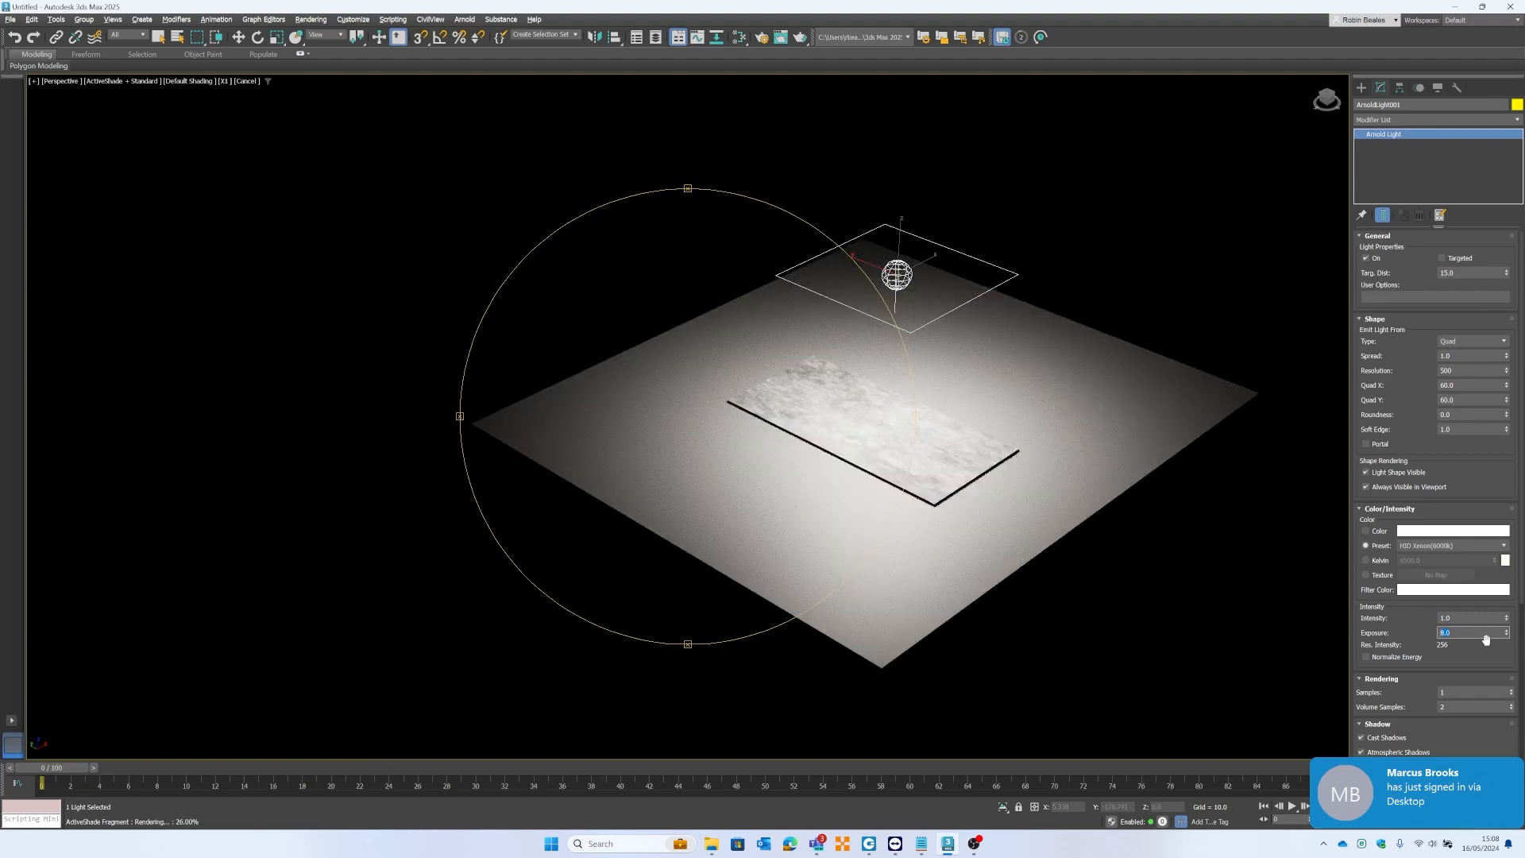
pyautogui.write('6')
pyautogui.press('Return')
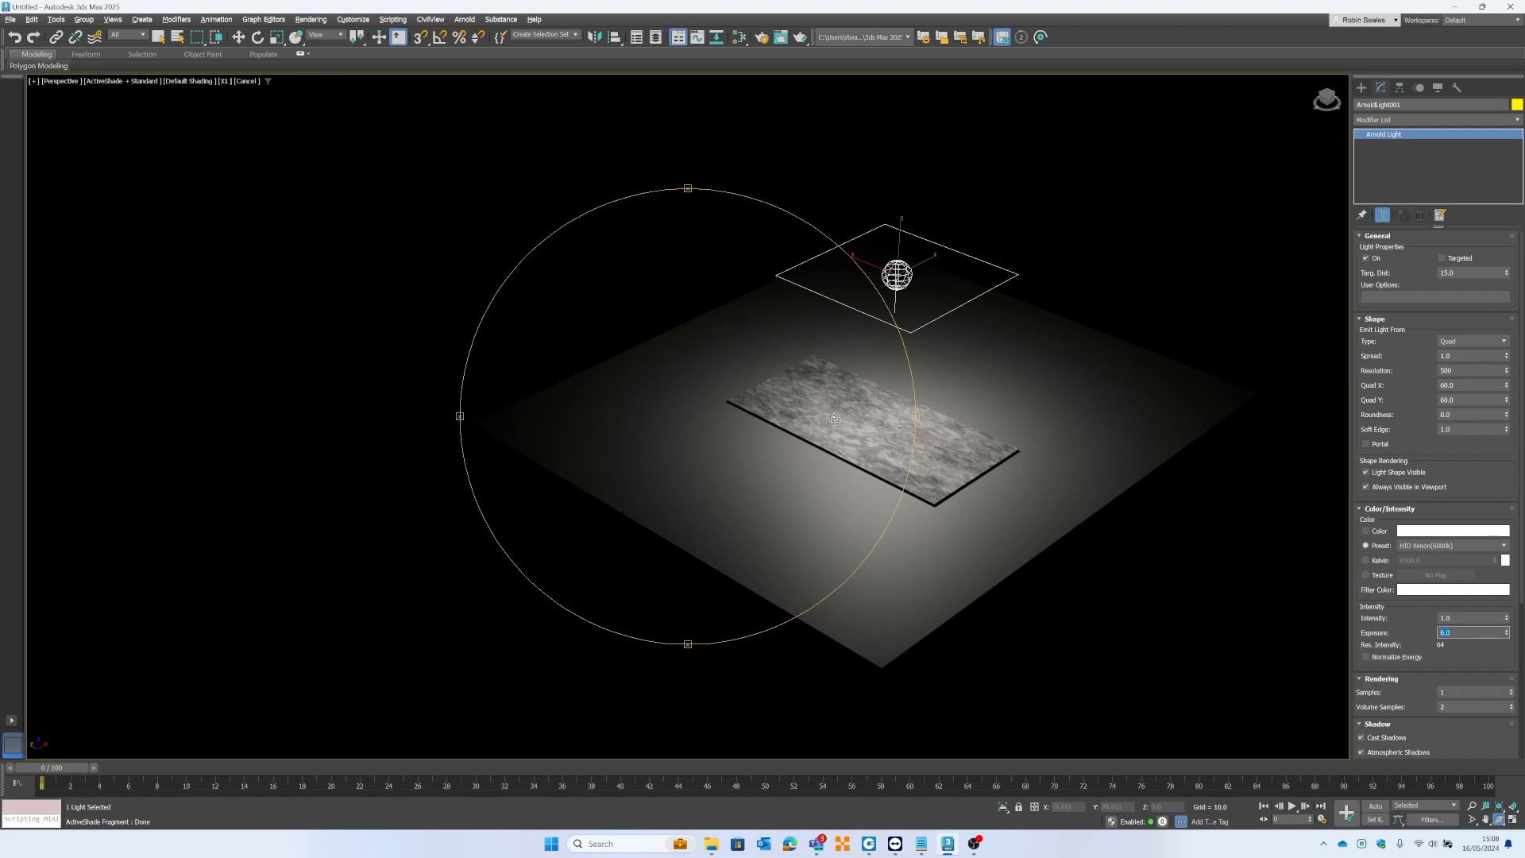
# Try 2 rendering samples on the light, and return the samples to 1.
pyautogui.scroll(3, 877, 437)
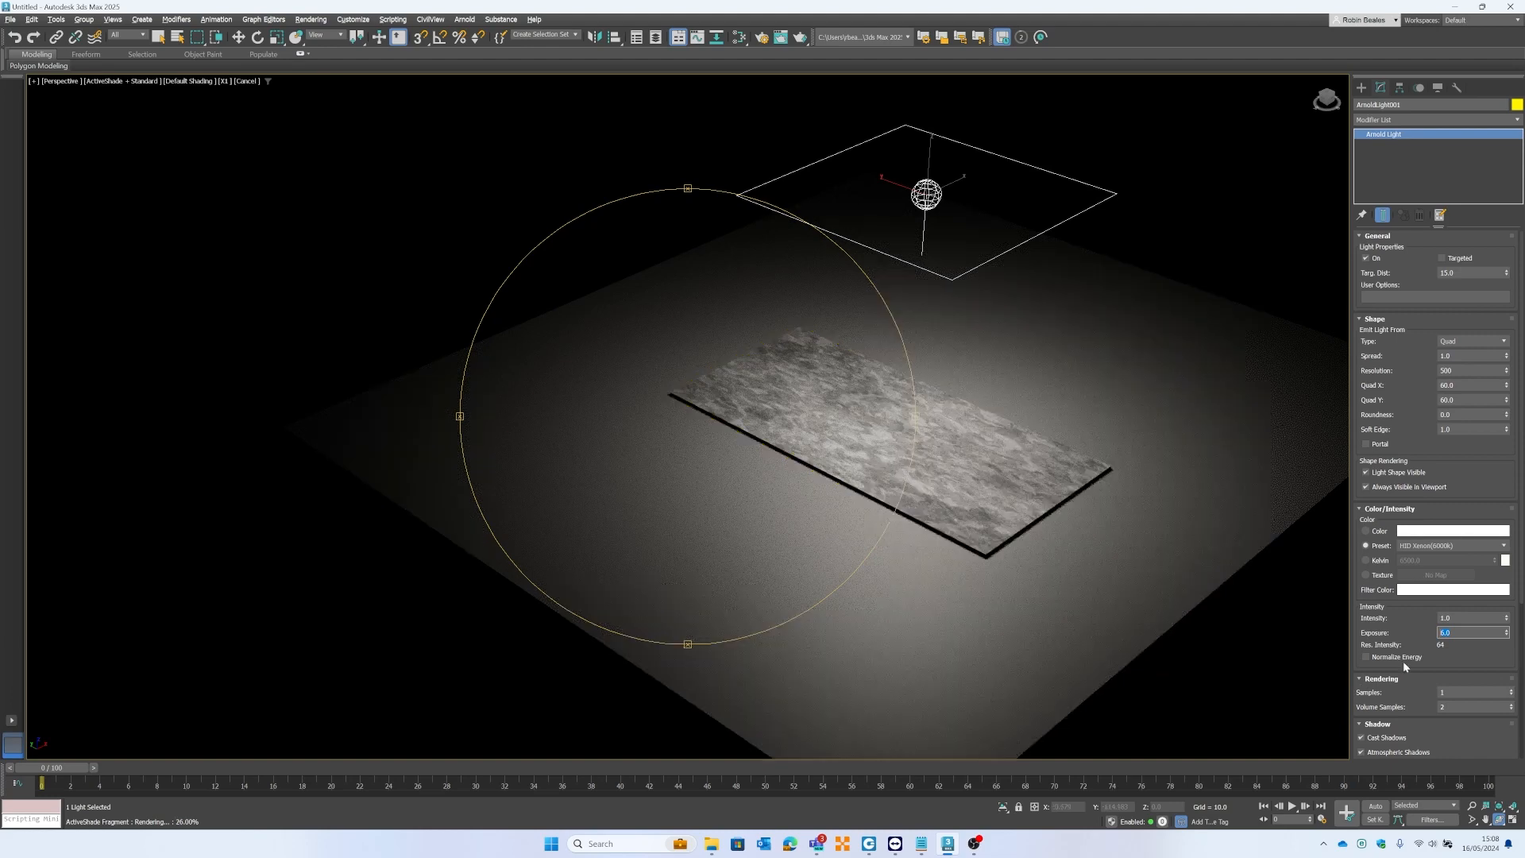
pyautogui.scroll(-1, 1452, 684)
pyautogui.click(1512, 655)
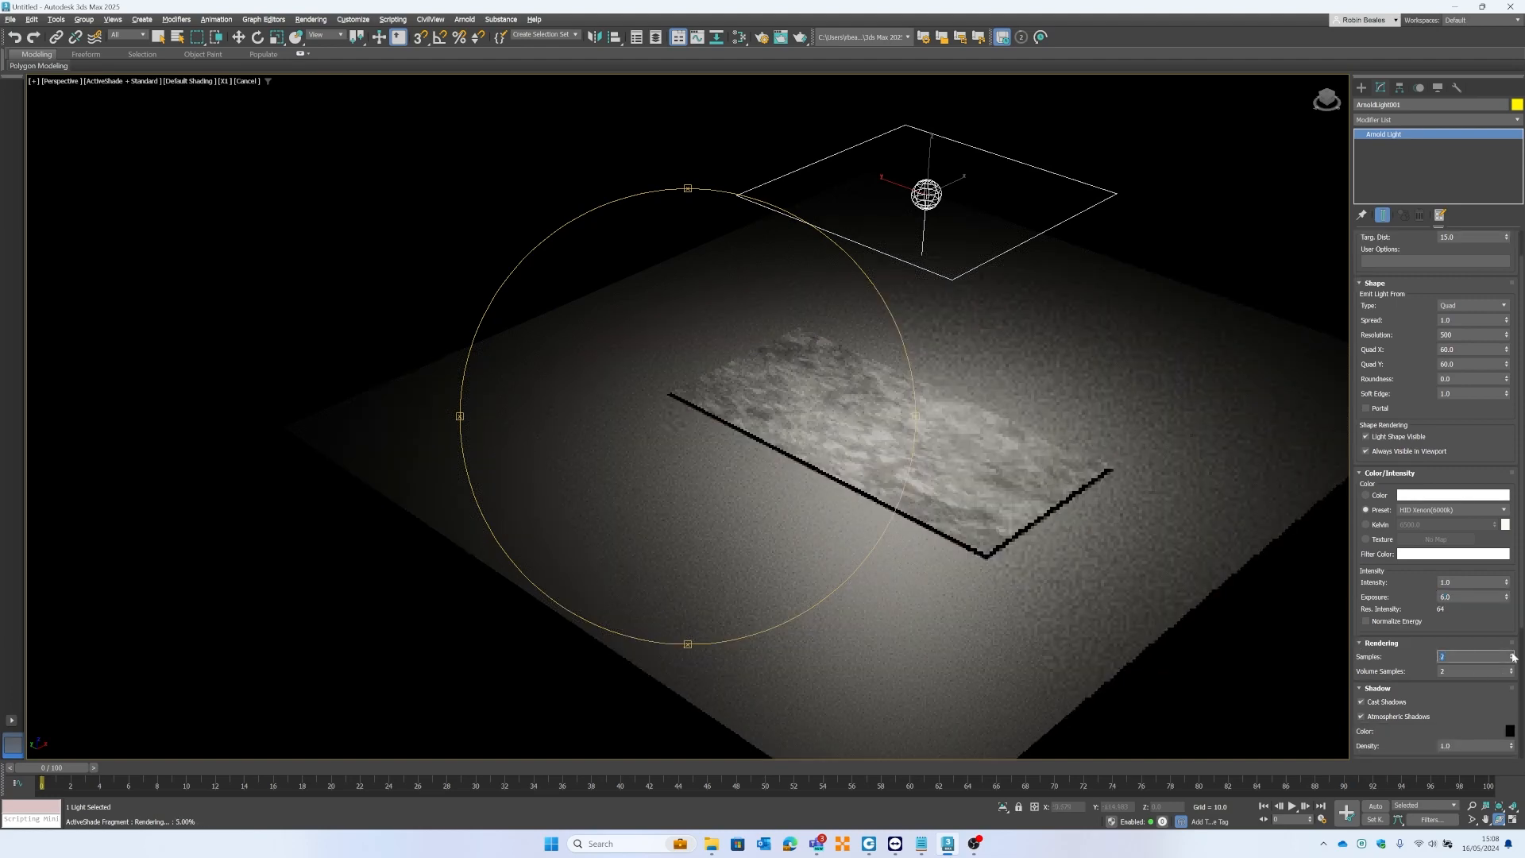
pyautogui.click(1511, 659)
pyautogui.scroll(-1, 1420, 693)
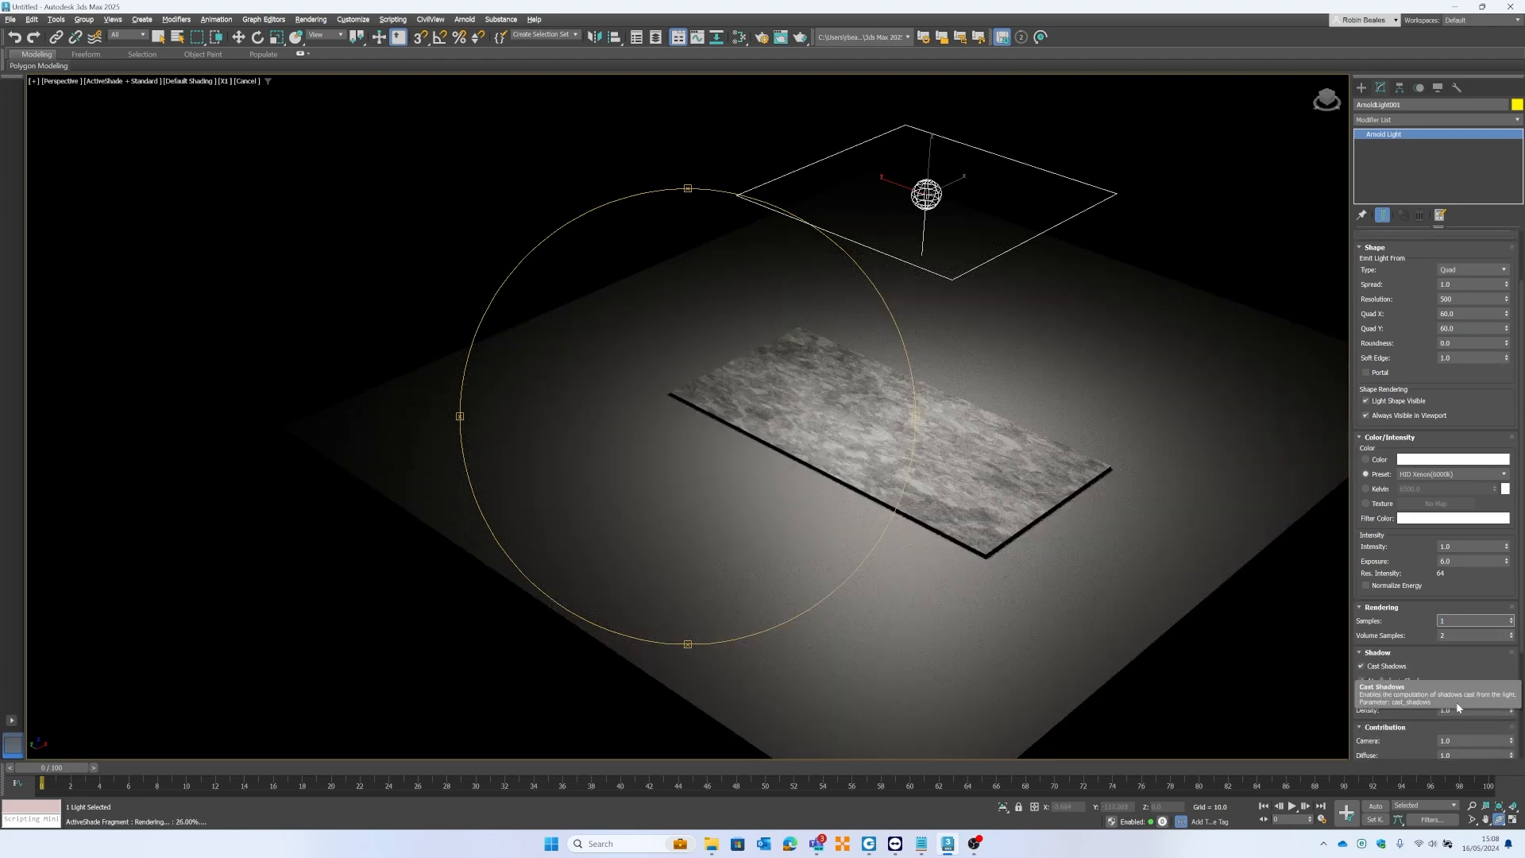
# Review the light's Shadow and Contribution settings.
pyautogui.scroll(-1, 1493, 663)
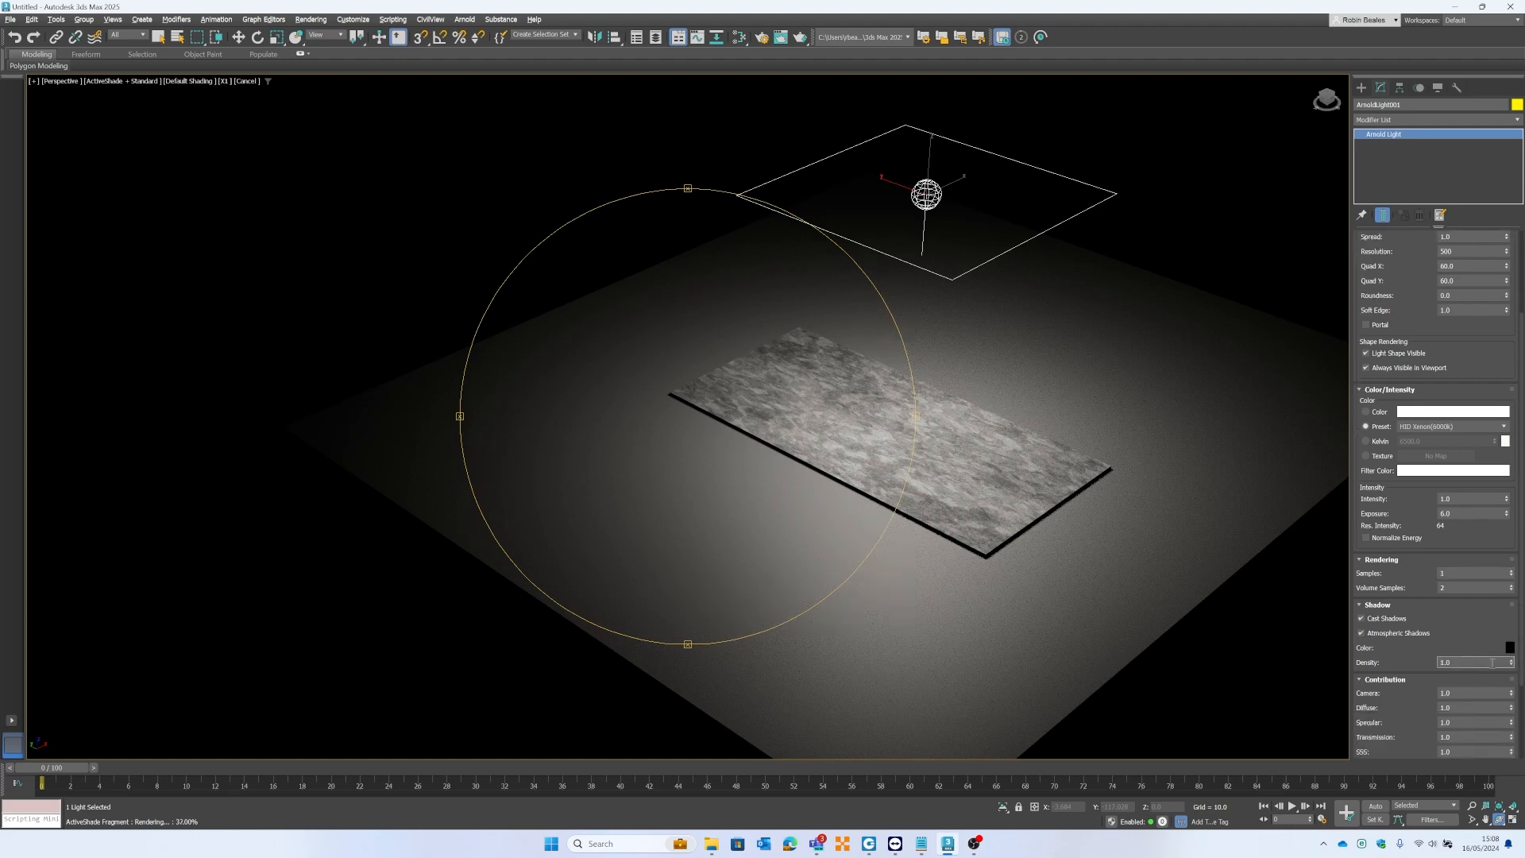
pyautogui.scroll(-3, 1400, 715)
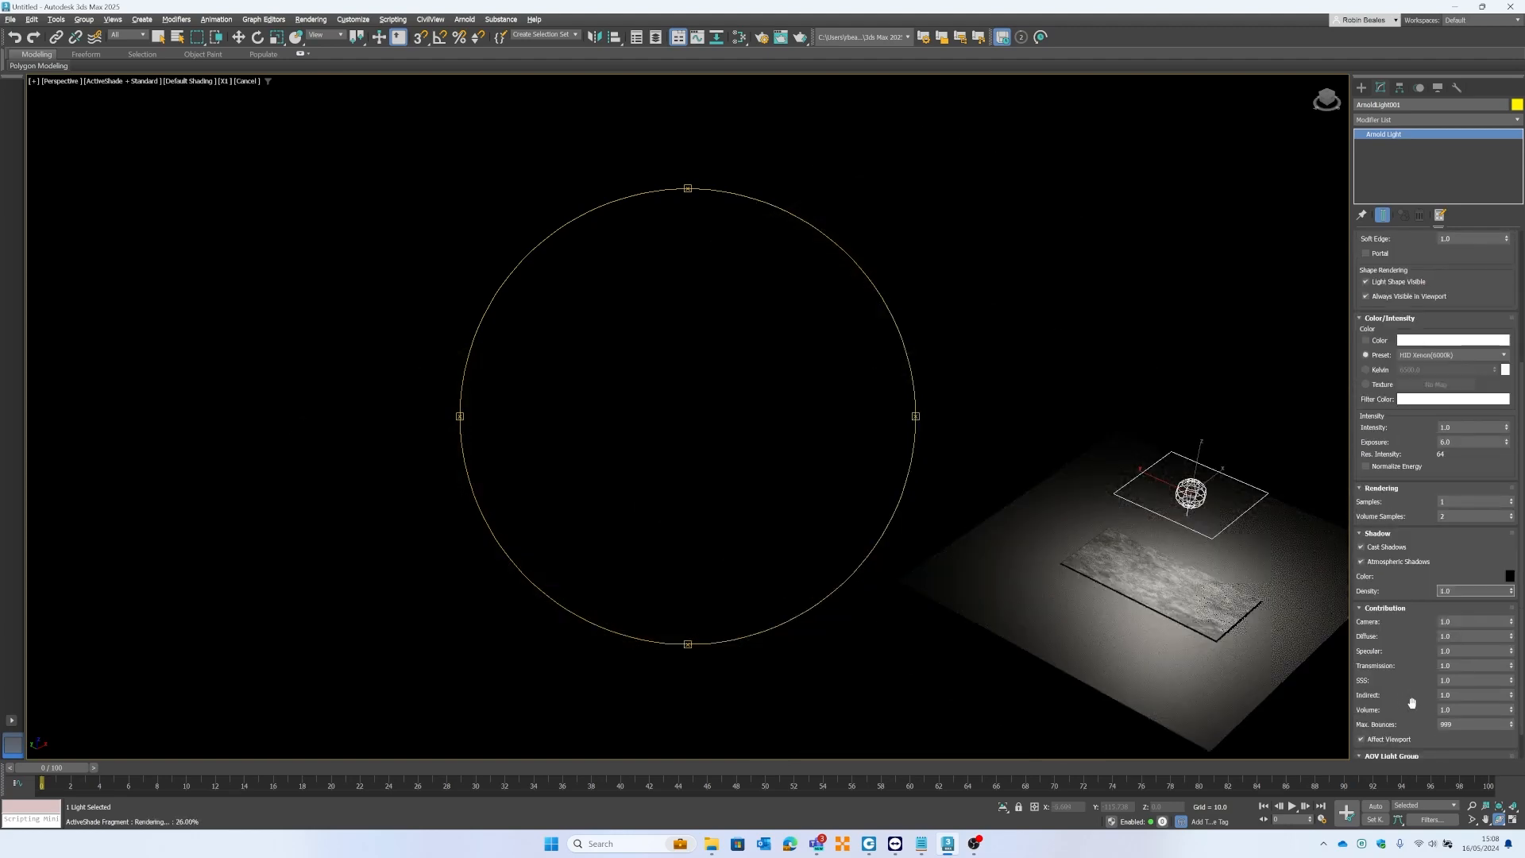
pyautogui.click(1435, 635)
pyautogui.click(1456, 695)
pyautogui.scroll(-2, 1434, 681)
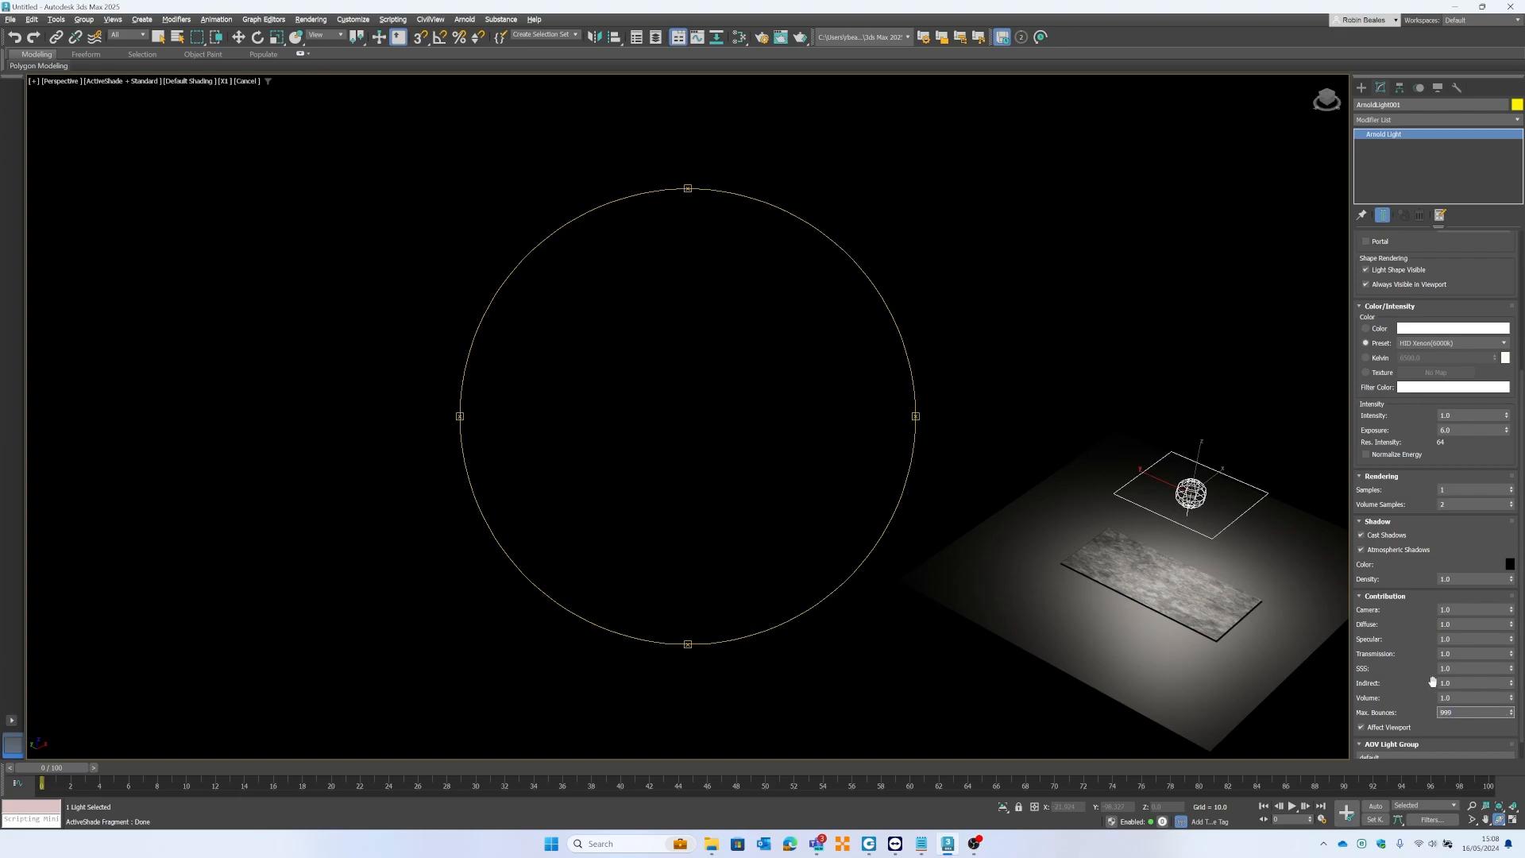
# Compare light intensities of 1.5 and 1.2 close up on the box's texture, and return the intensity to 1.0.
pyautogui.moveTo(1204, 607); pyautogui.dragTo(1040, 579, button='middle')
pyautogui.scroll(5, 1039, 578)
pyautogui.scroll(6, 1040, 578)
pyautogui.moveTo(803, 509); pyautogui.dragTo(493, 391)
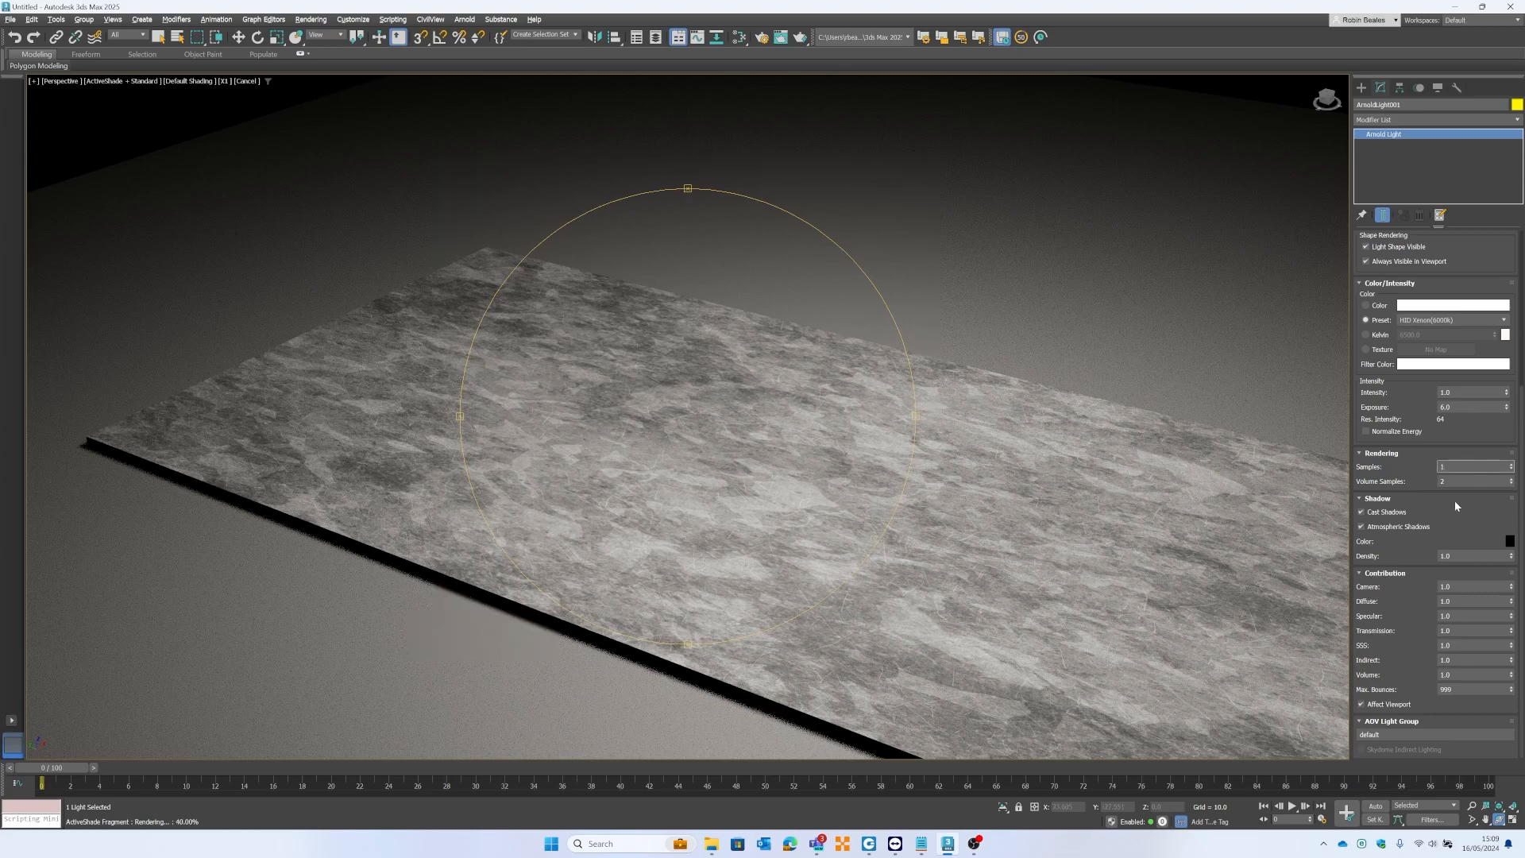
pyautogui.doubleClick(1466, 390)
pyautogui.write('1.5')
pyautogui.press('Return')
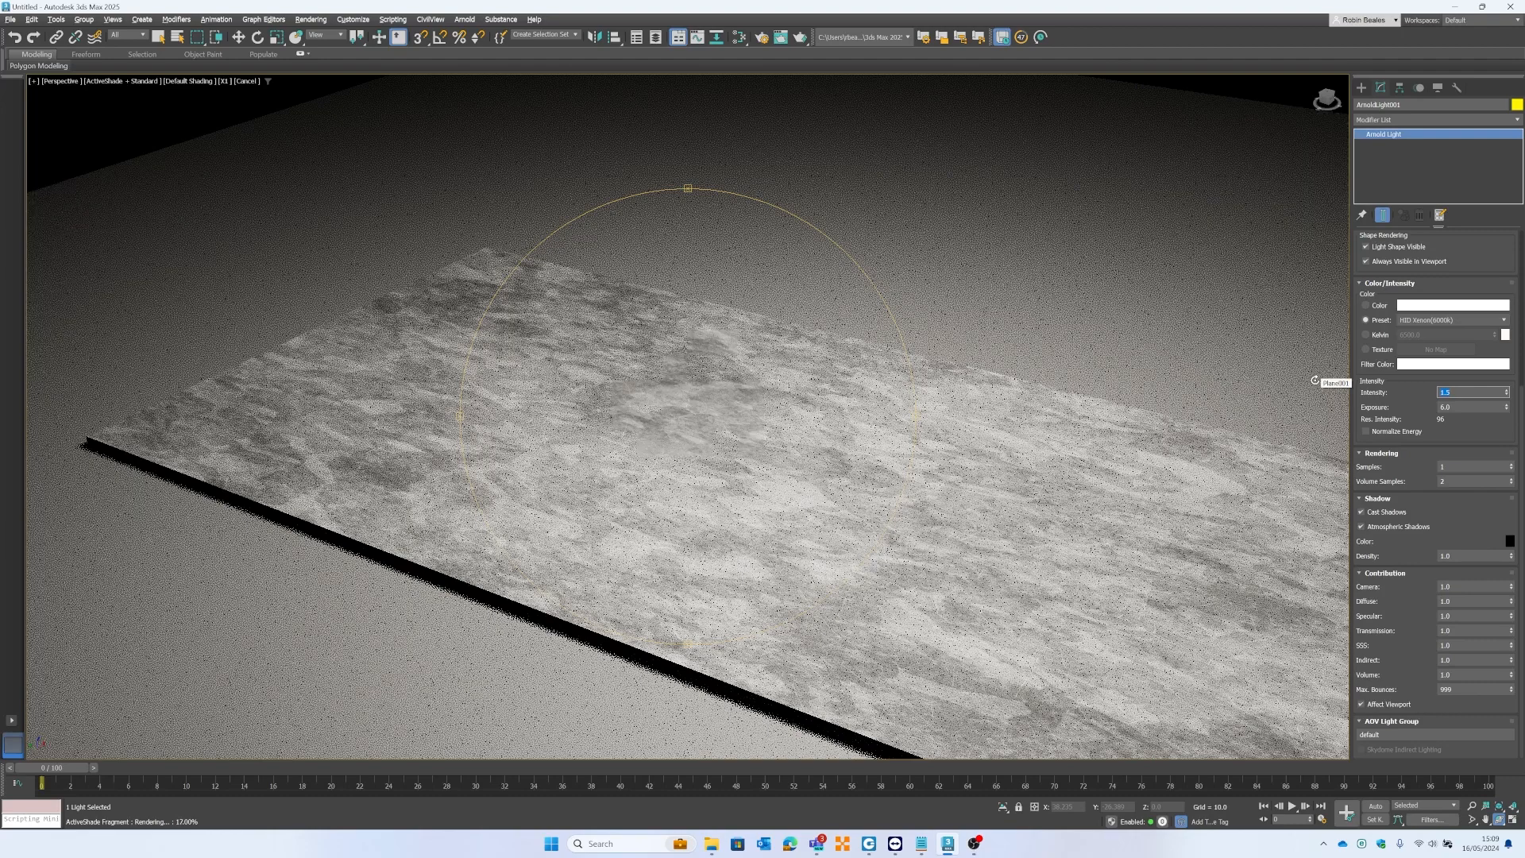
pyautogui.write('1.2')
pyautogui.press('Return')
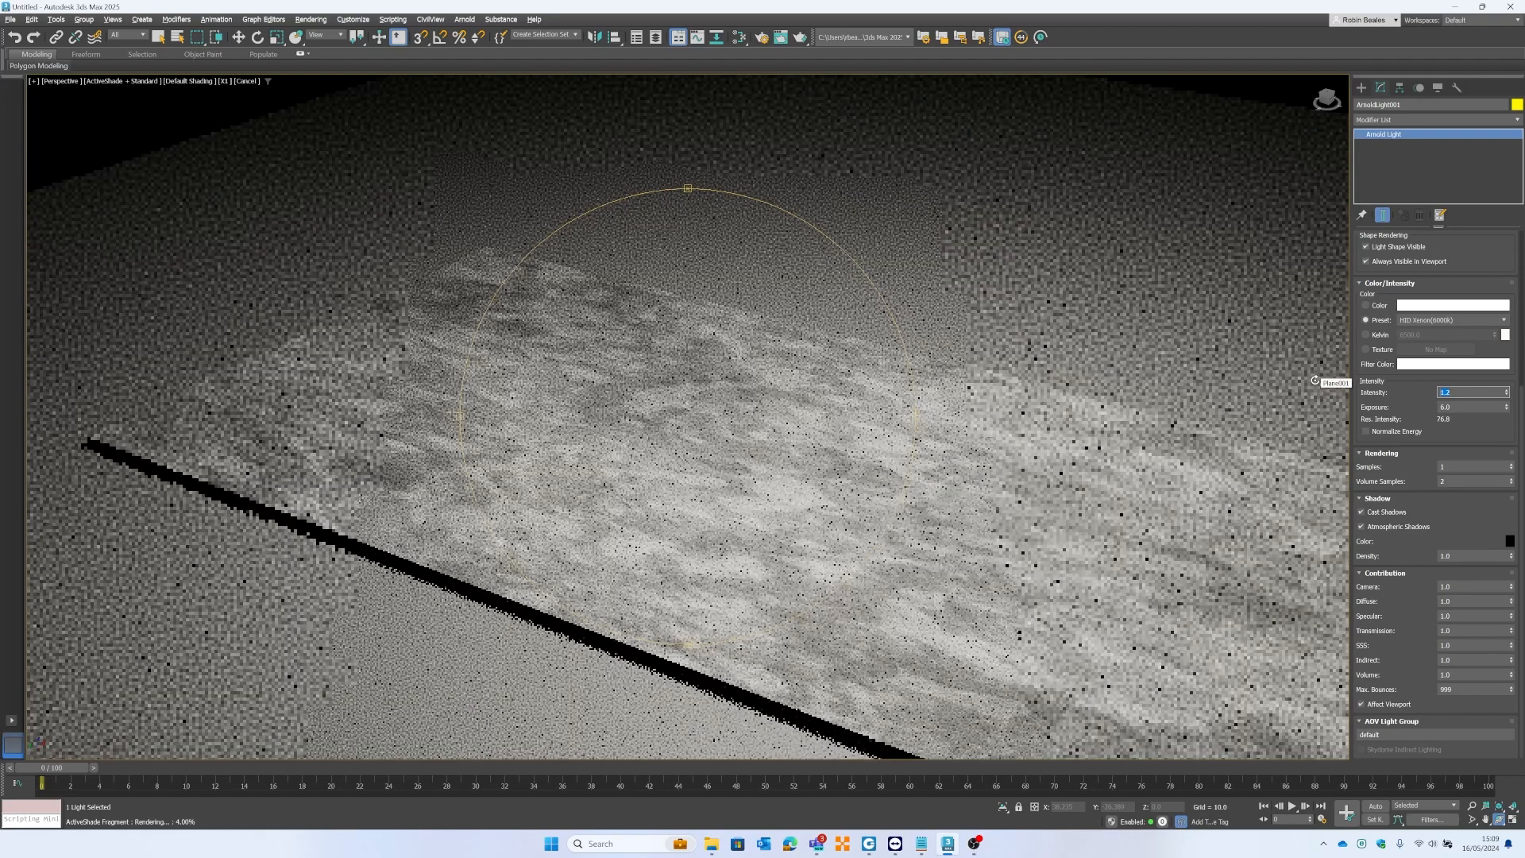
pyautogui.write('1.0')
pyautogui.press('Return')
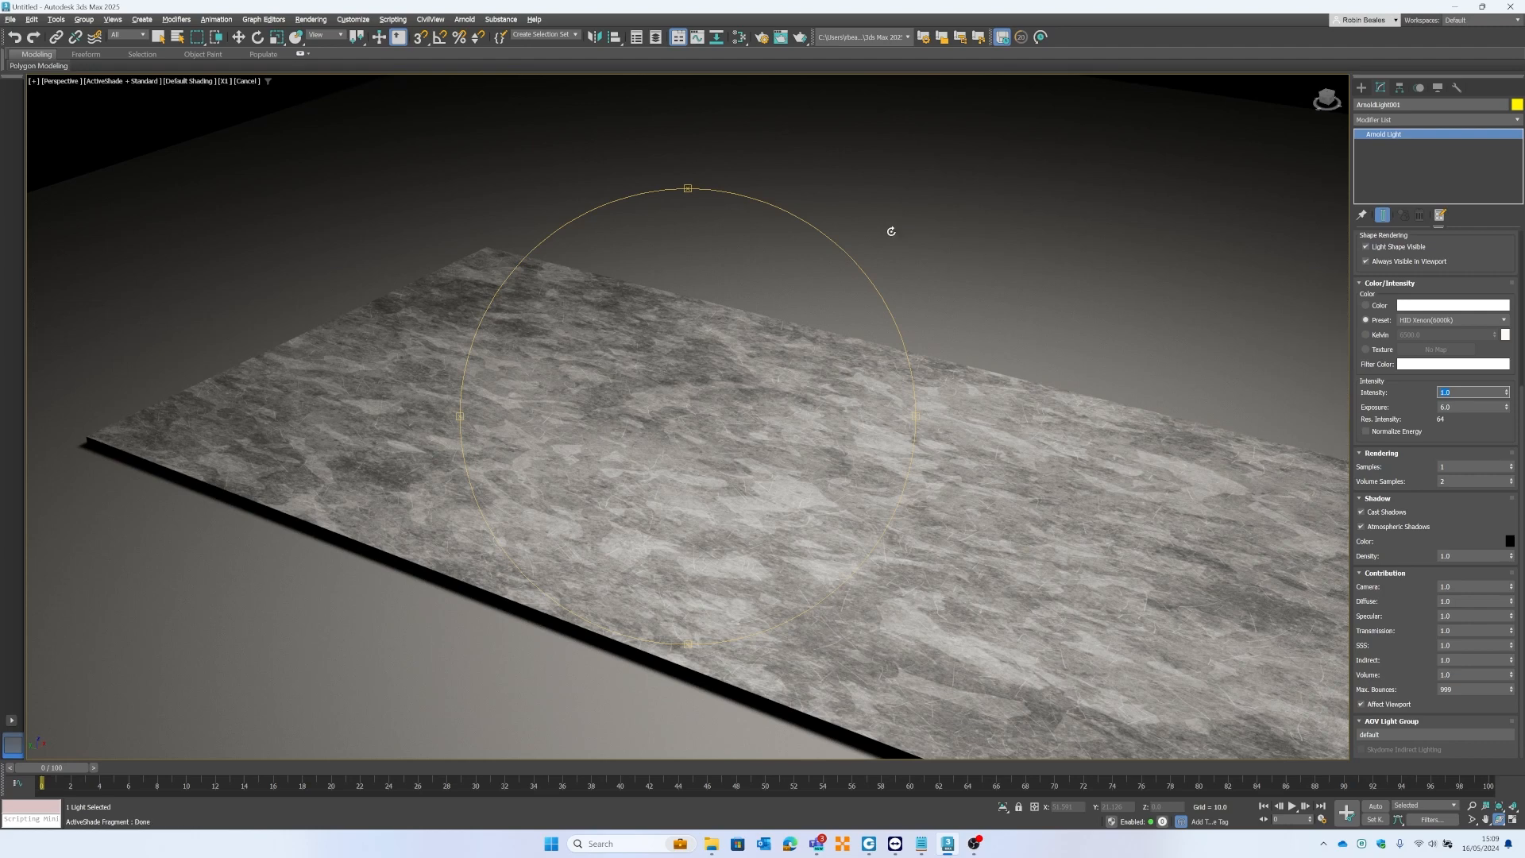
# Select the ground plane with the Move tool and switch the Perspective viewport from ActiveShade to Standard shading.
pyautogui.click(766, 135)
pyautogui.rightClick(766, 135)
pyautogui.click(753, 142)
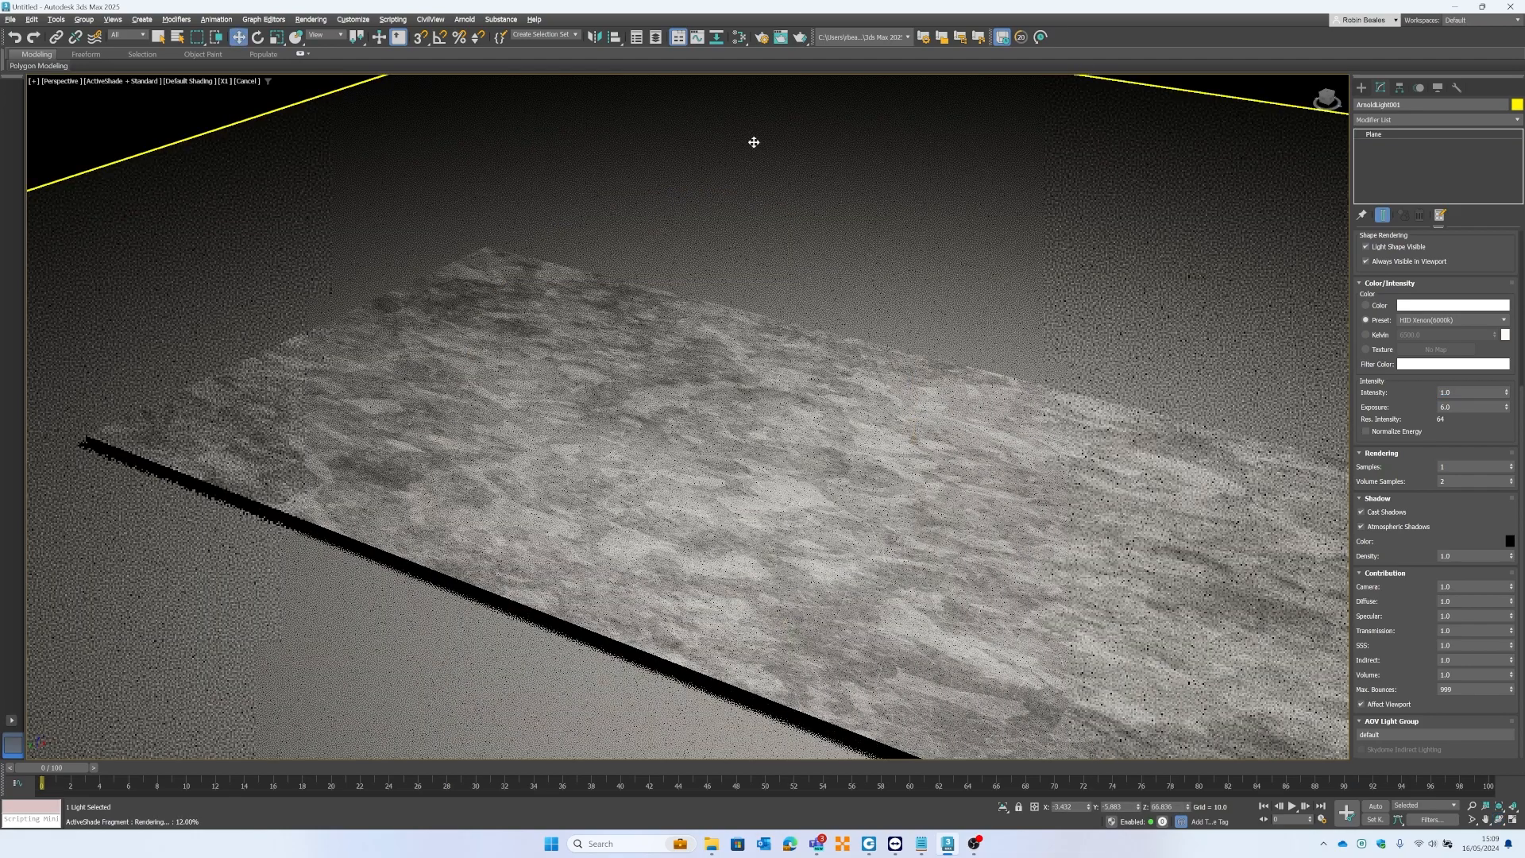
pyautogui.click(589, 477)
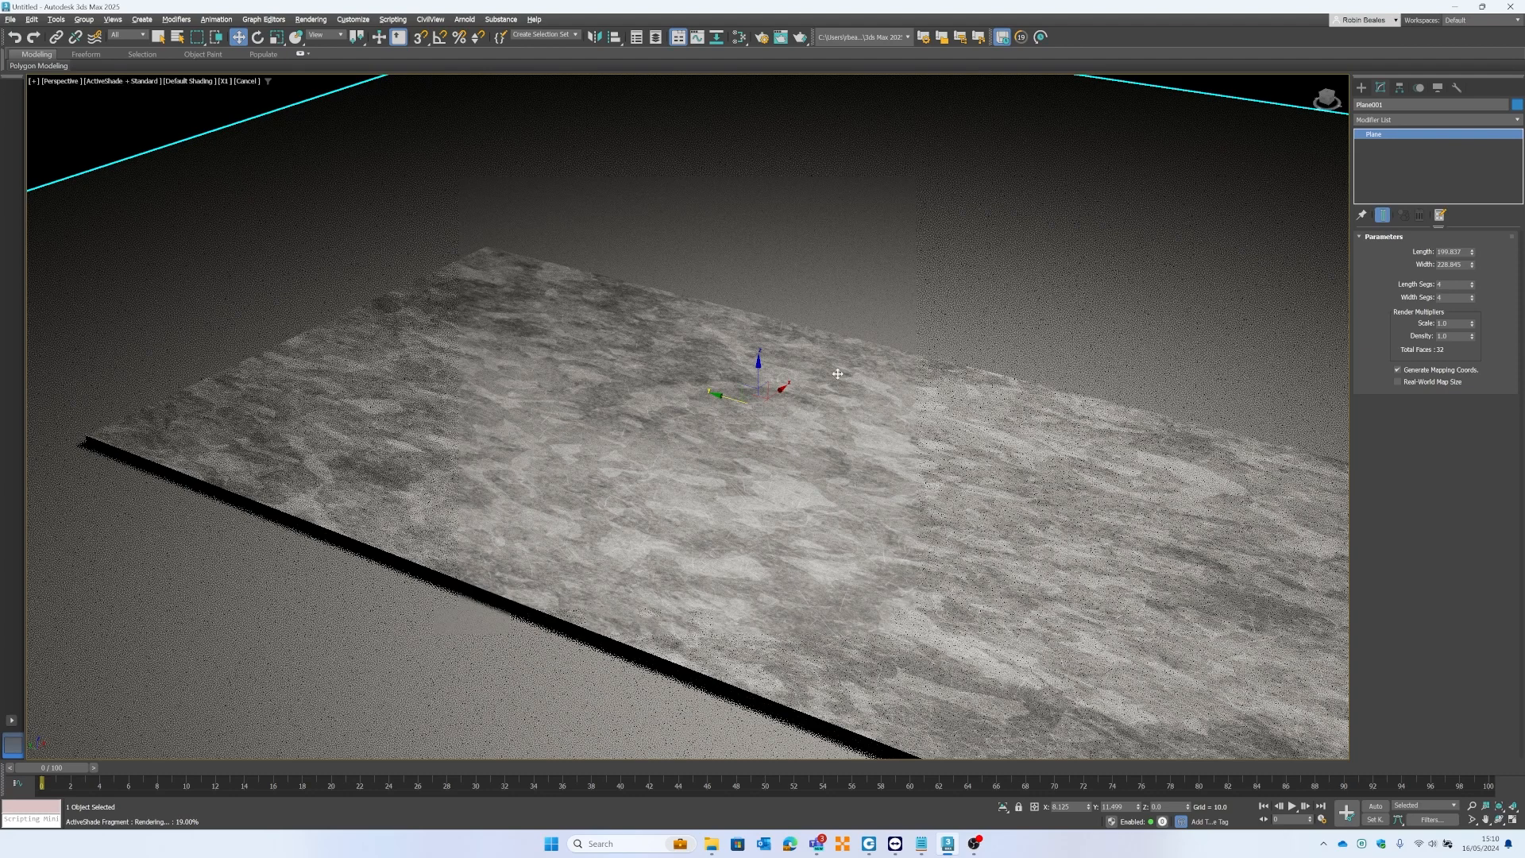
pyautogui.click(142, 83)
pyautogui.click(469, 468)
pyautogui.press('Escape')
# Examine how the Galv texture runs along the thin side faces of the box.
pyautogui.moveTo(354, 546); pyautogui.dragTo(641, 402, button='middle')
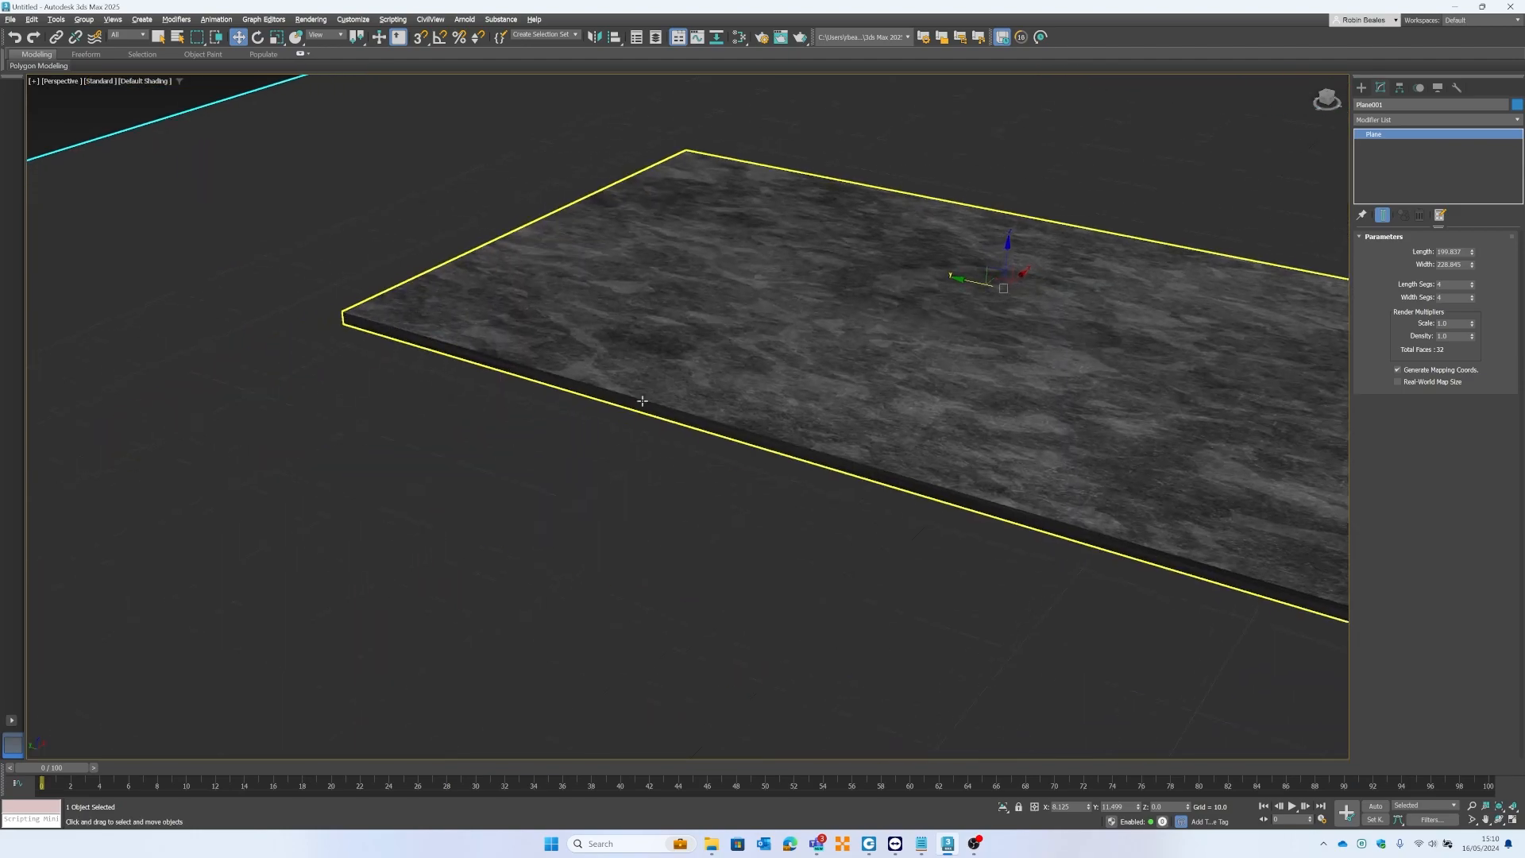
pyautogui.scroll(5, 640, 404)
pyautogui.scroll(2, 647, 428)
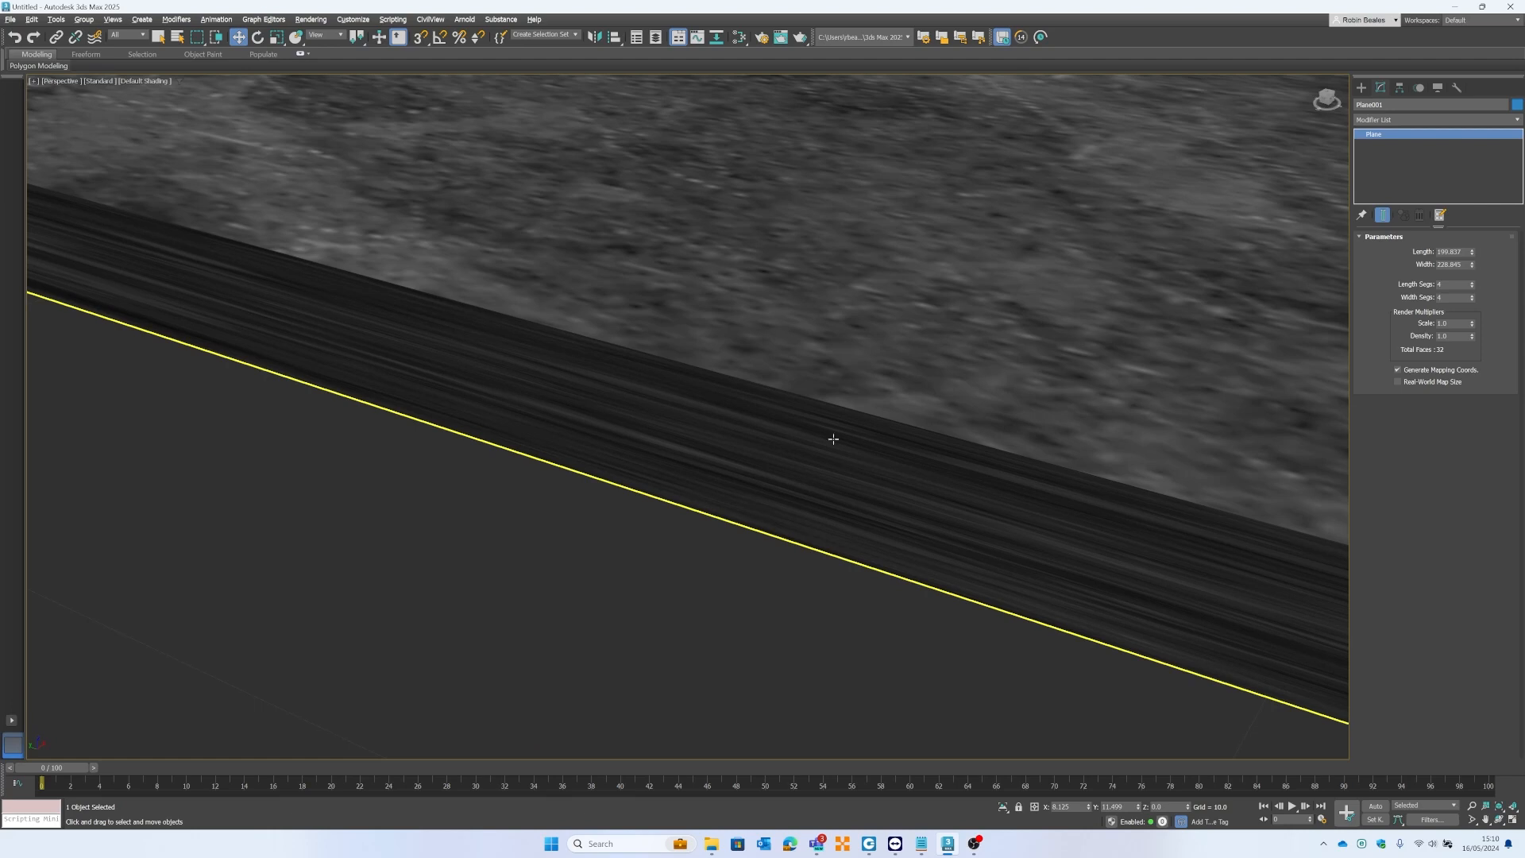
pyautogui.scroll(-4, 676, 401)
pyautogui.scroll(4, 633, 409)
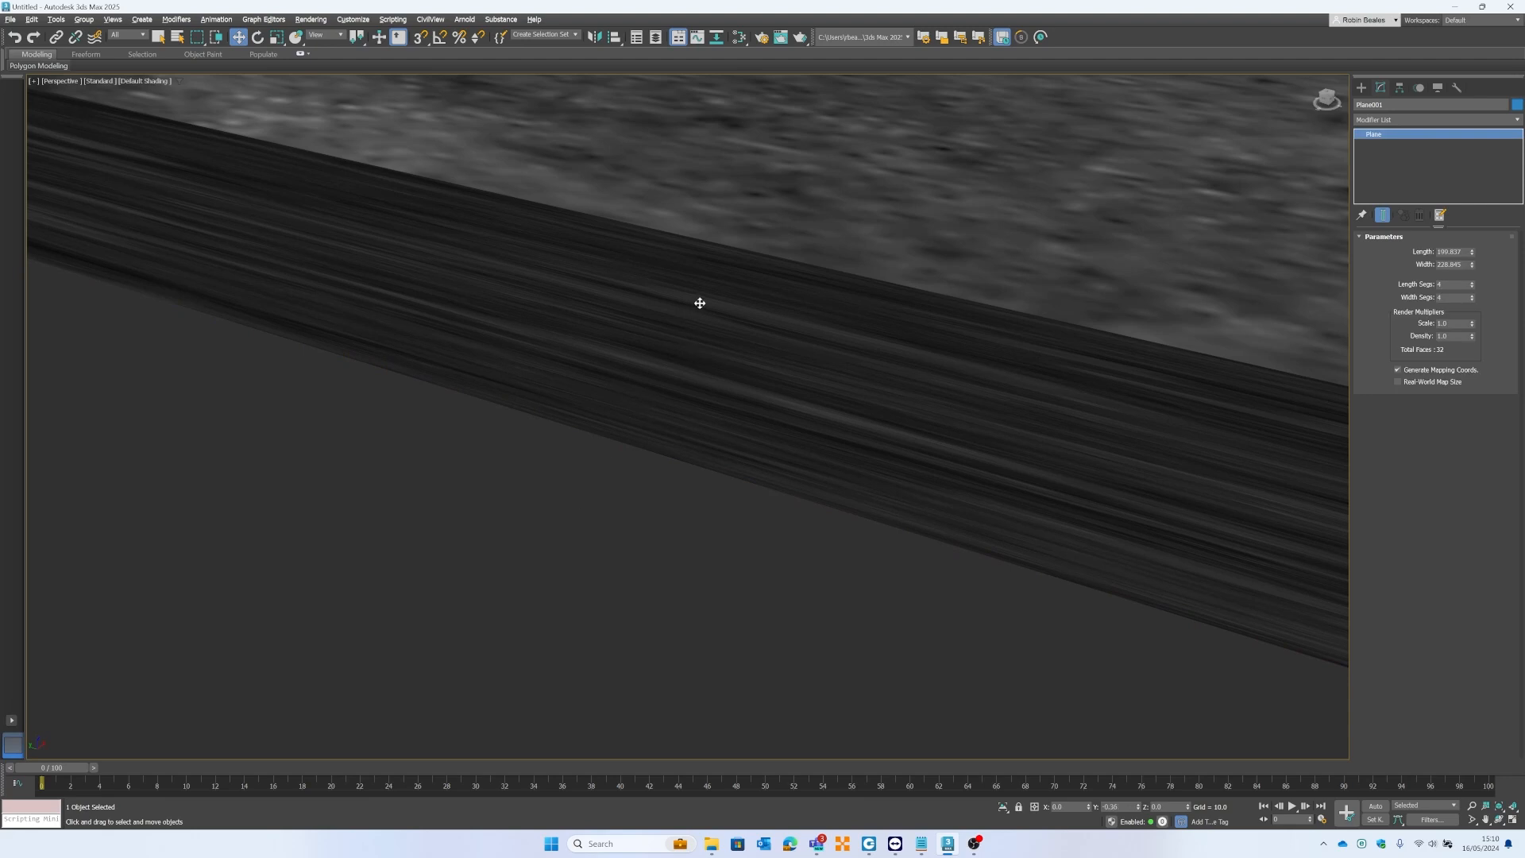
pyautogui.scroll(-6, 699, 306)
pyautogui.scroll(3, 715, 321)
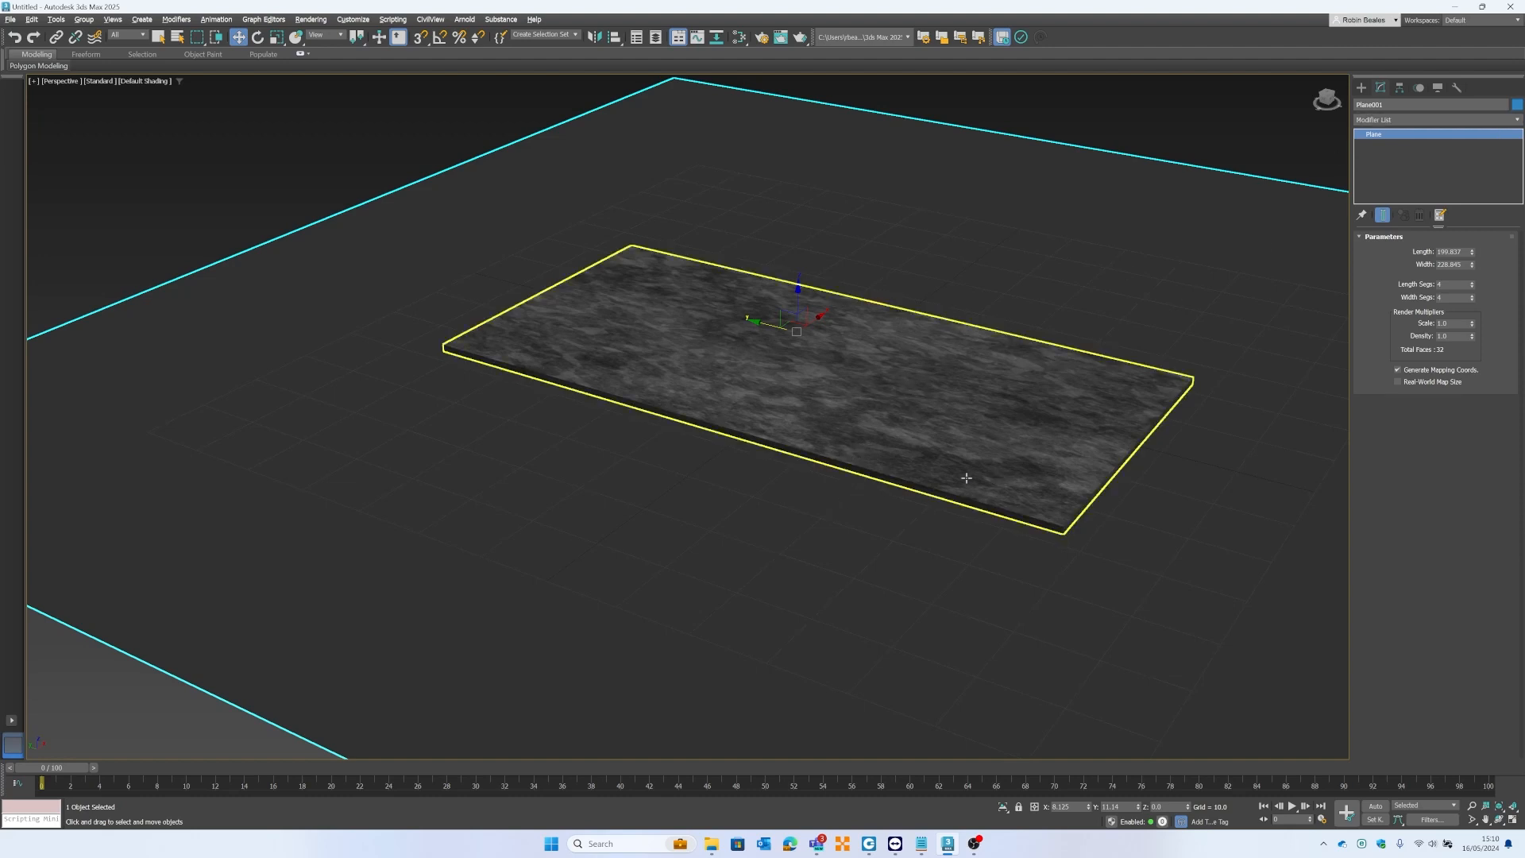
pyautogui.scroll(5, 990, 476)
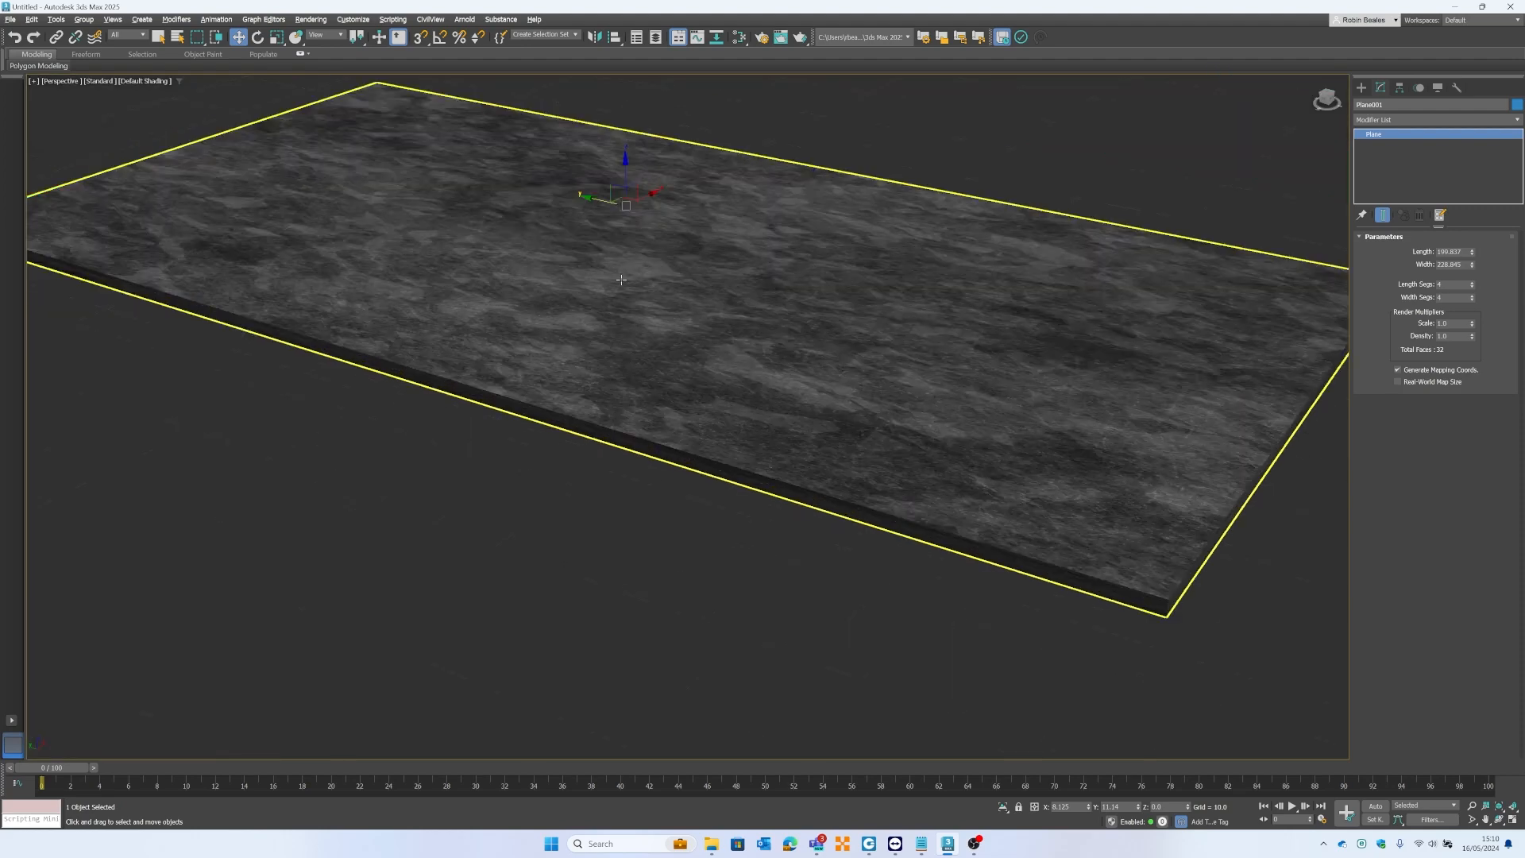
pyautogui.scroll(5, 755, 292)
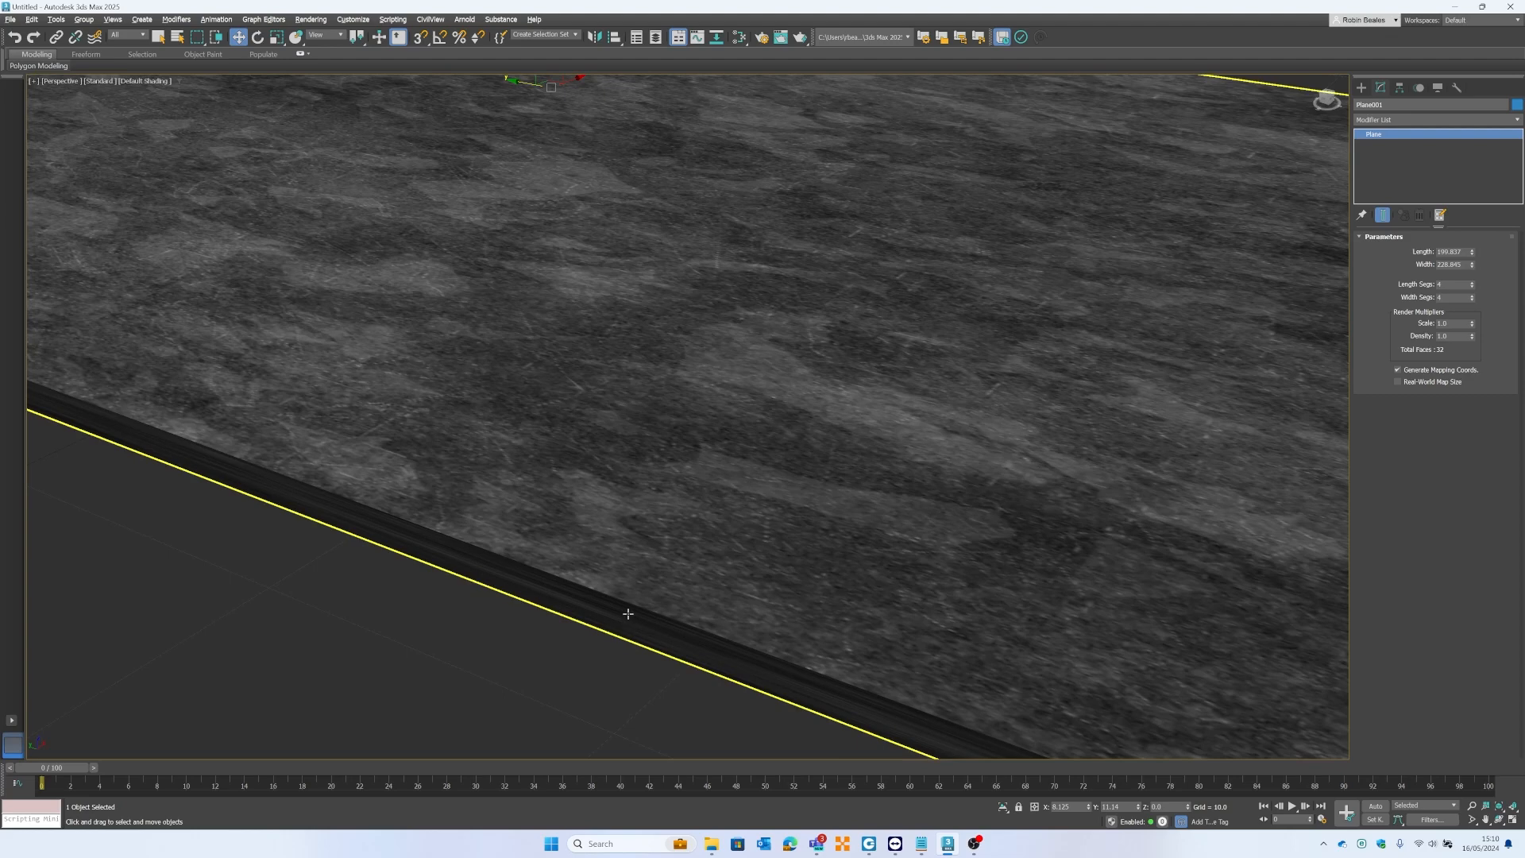
pyautogui.scroll(-5, 617, 639)
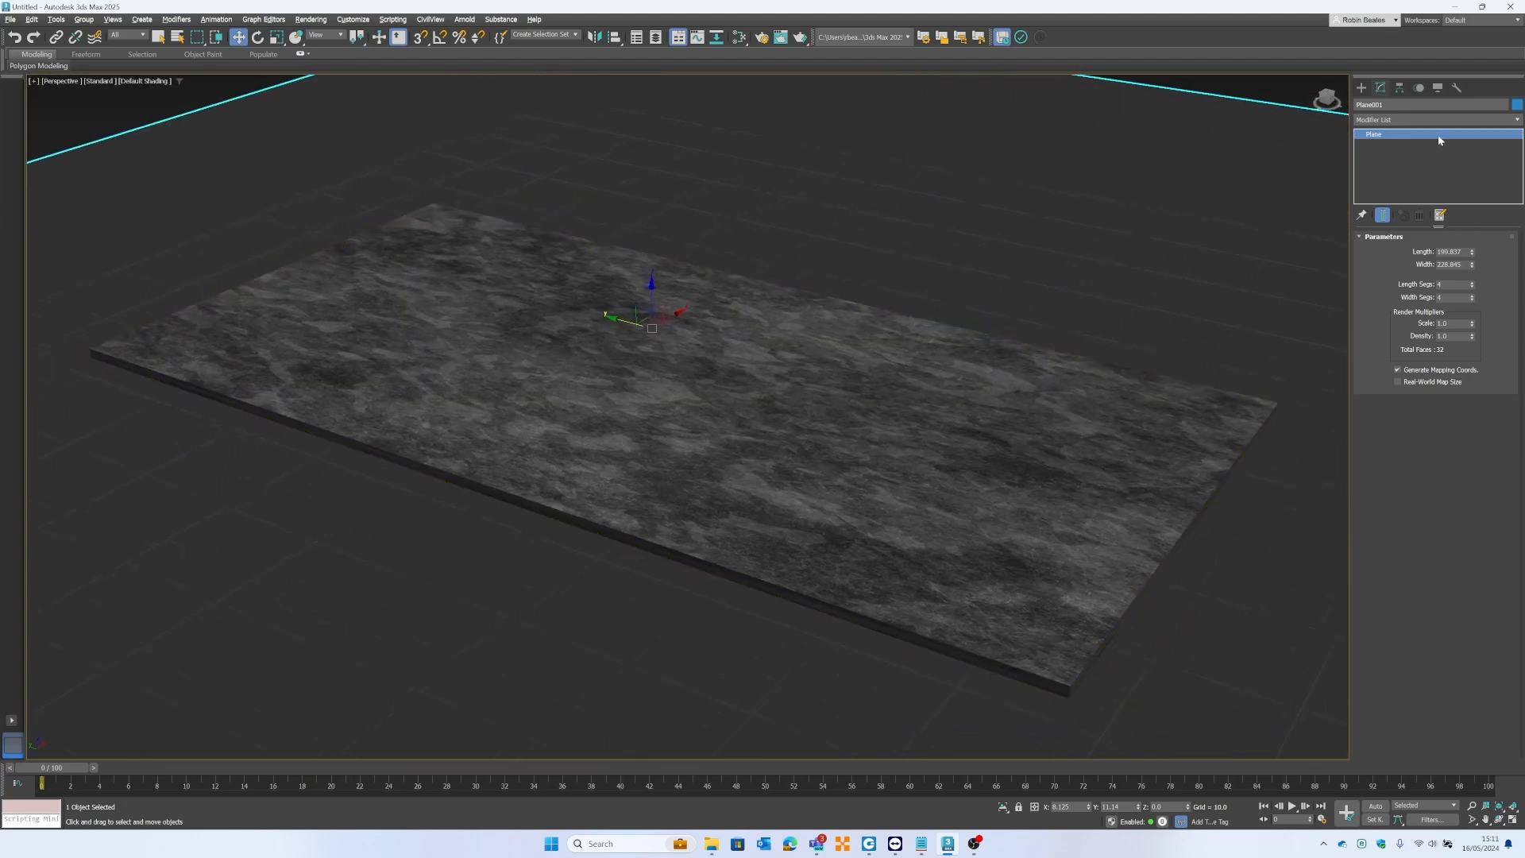
# Add a UVW Map modifier to the ground plane and look up the Unwrap UVW modifier without adding it.
pyautogui.click(1445, 120)
pyautogui.write('uvw')
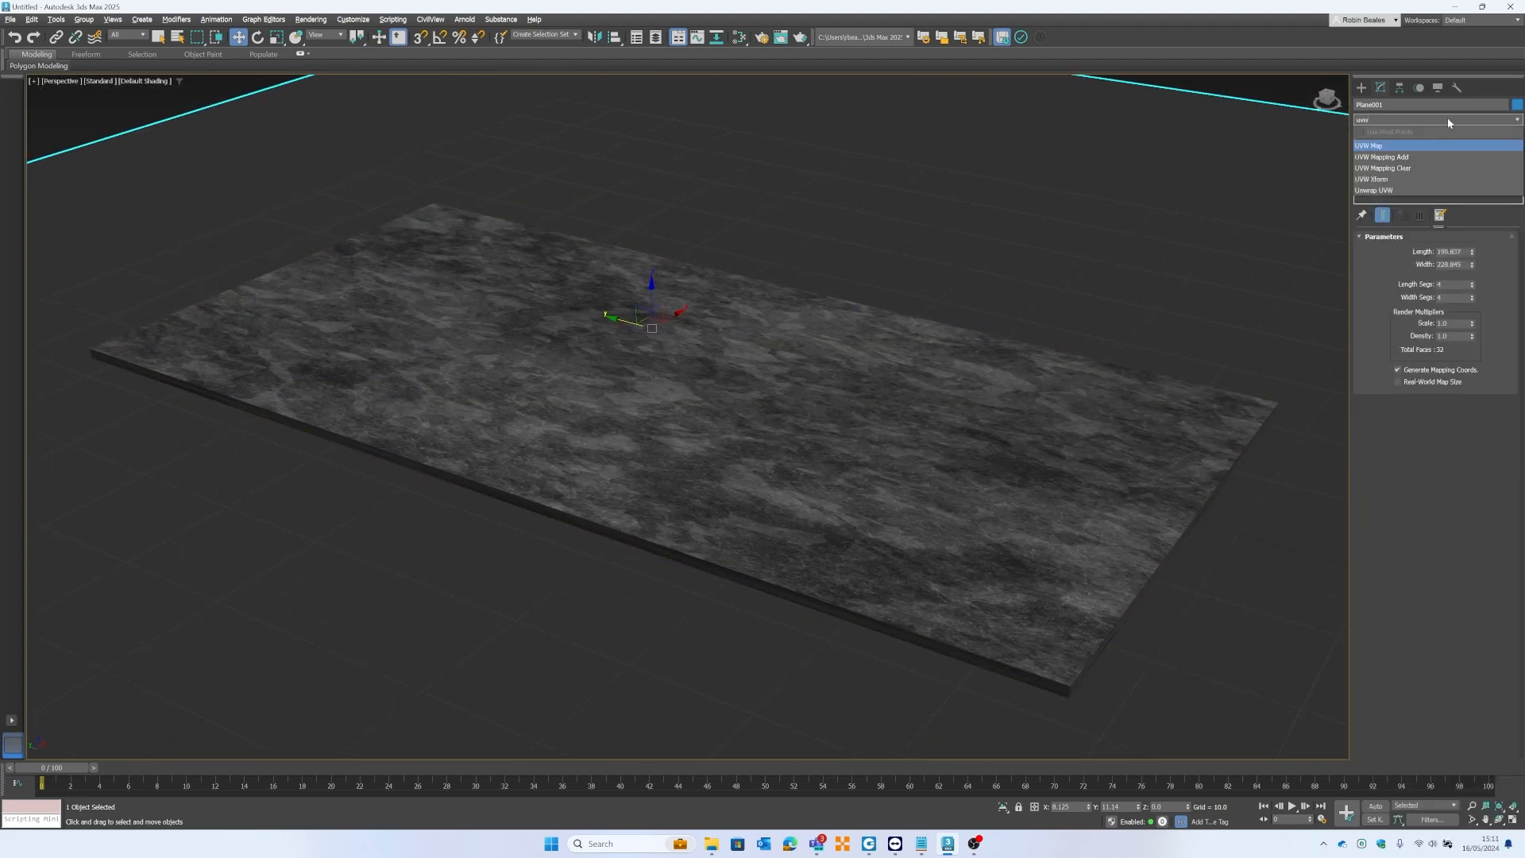
pyautogui.click(1394, 145)
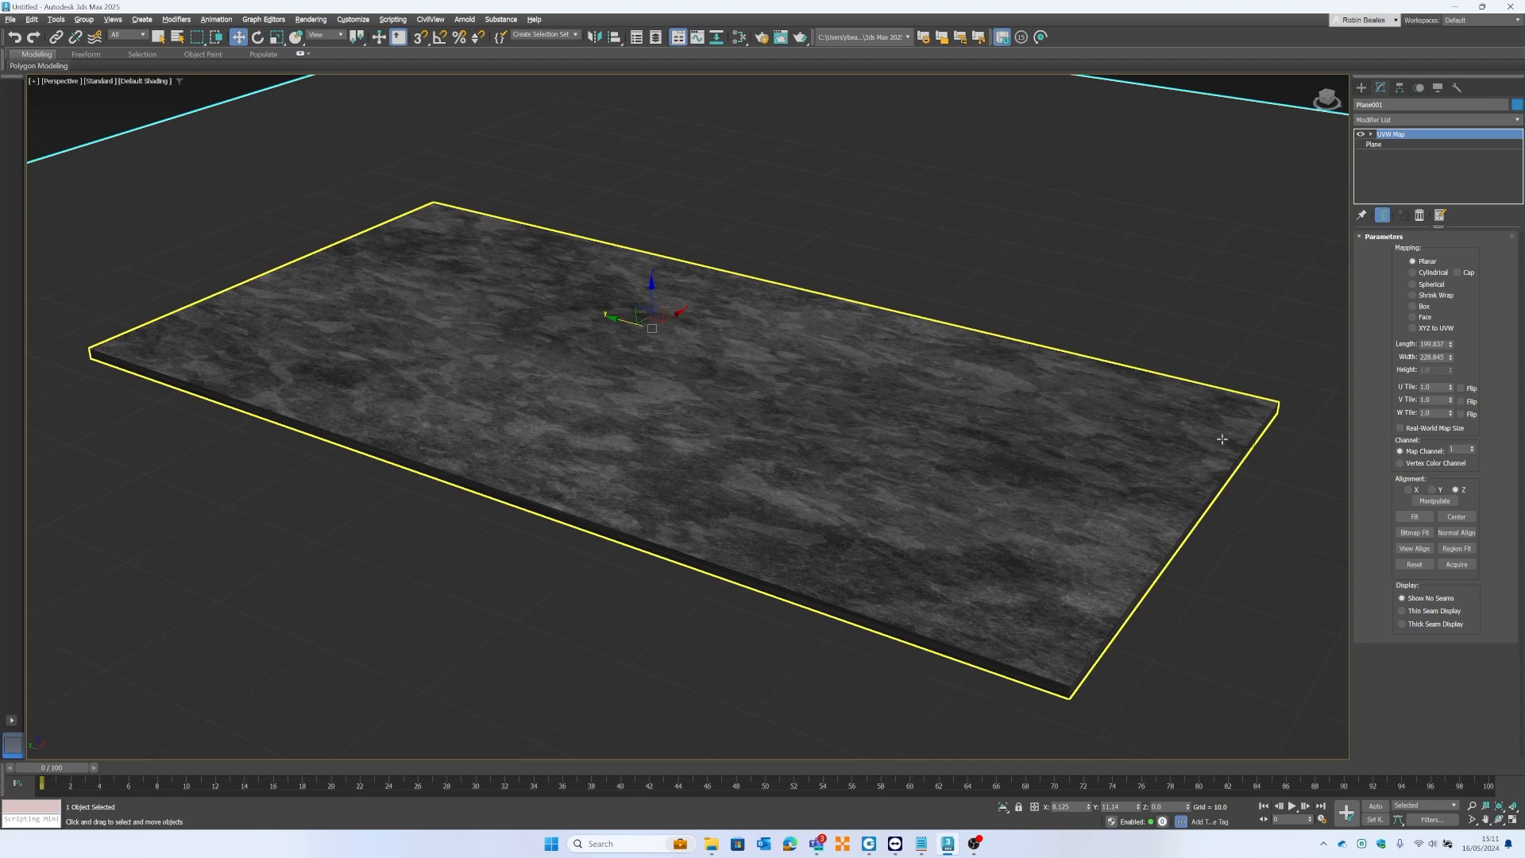
pyautogui.click(1434, 119)
pyautogui.write('un')
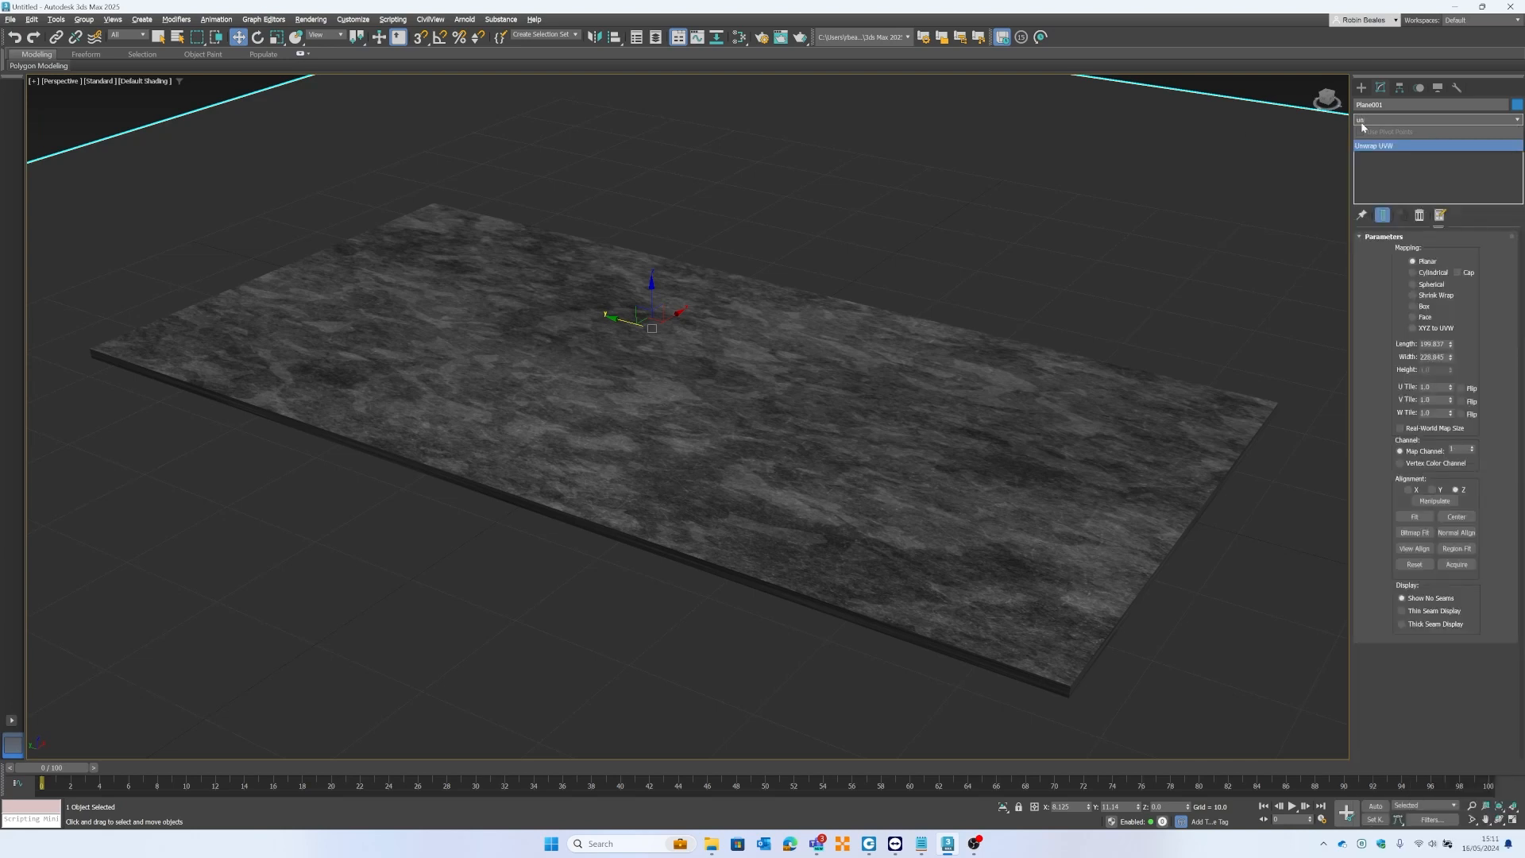
pyautogui.click(1518, 120)
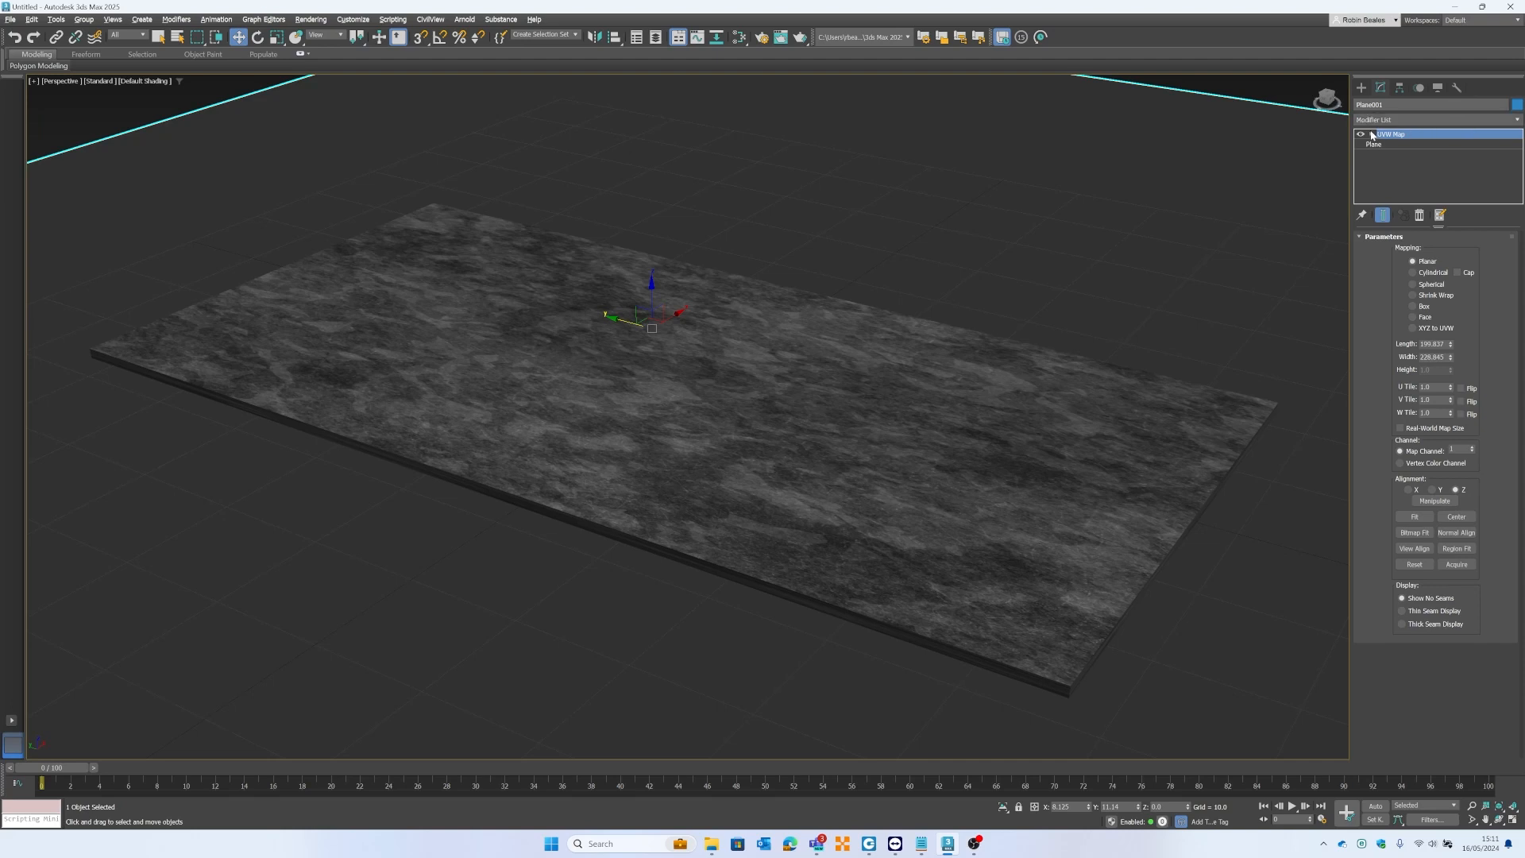
# Set the ground plane's UVW Map to Box mapping and check the textured box's edges.
pyautogui.click(1414, 306)
pyautogui.scroll(-5, 524, 463)
pyautogui.scroll(6, 523, 463)
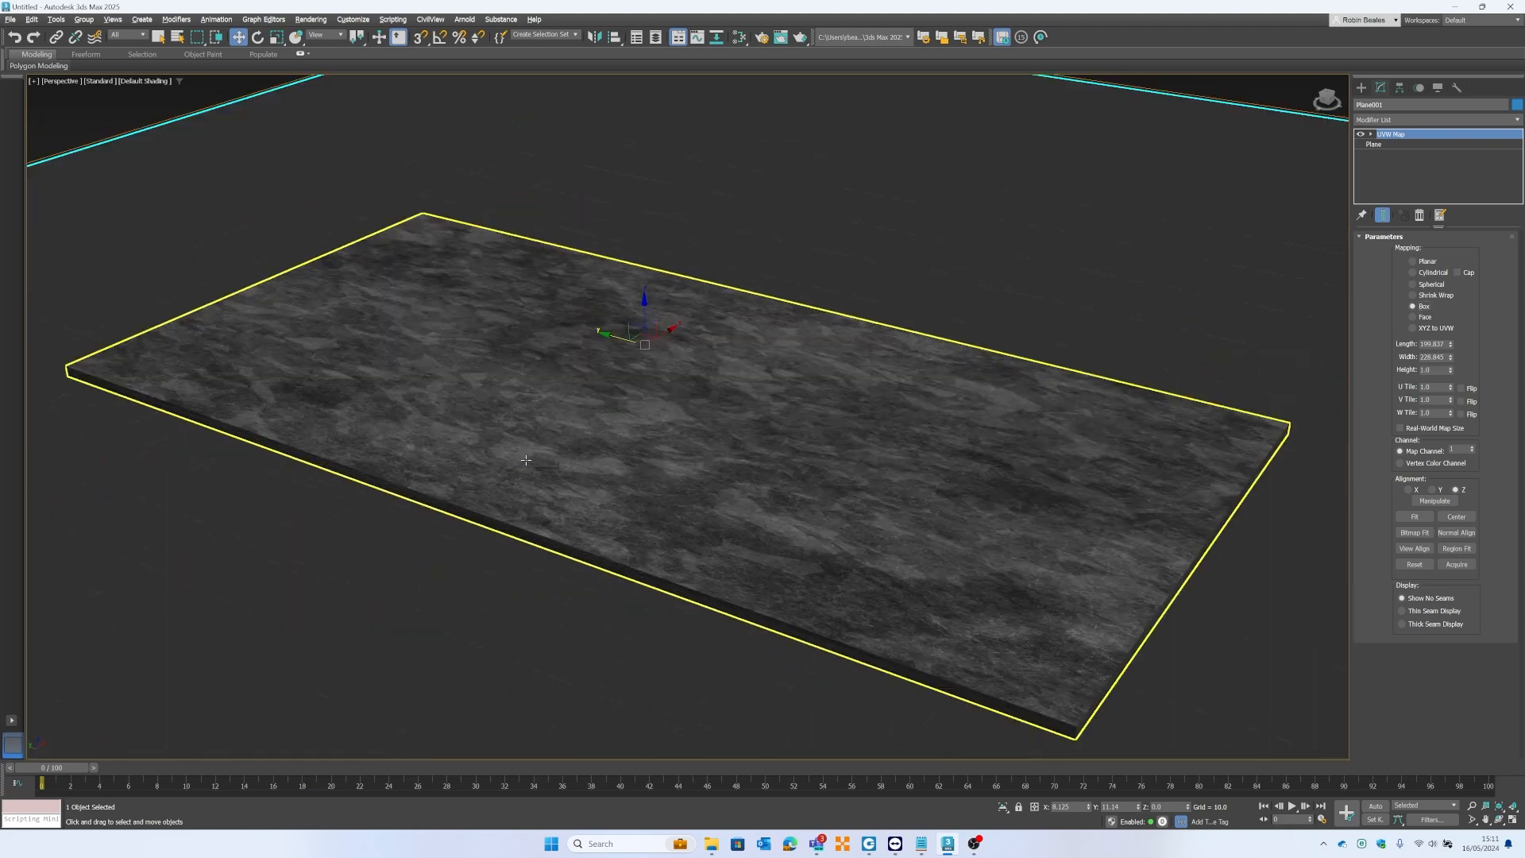
pyautogui.scroll(3, 1002, 740)
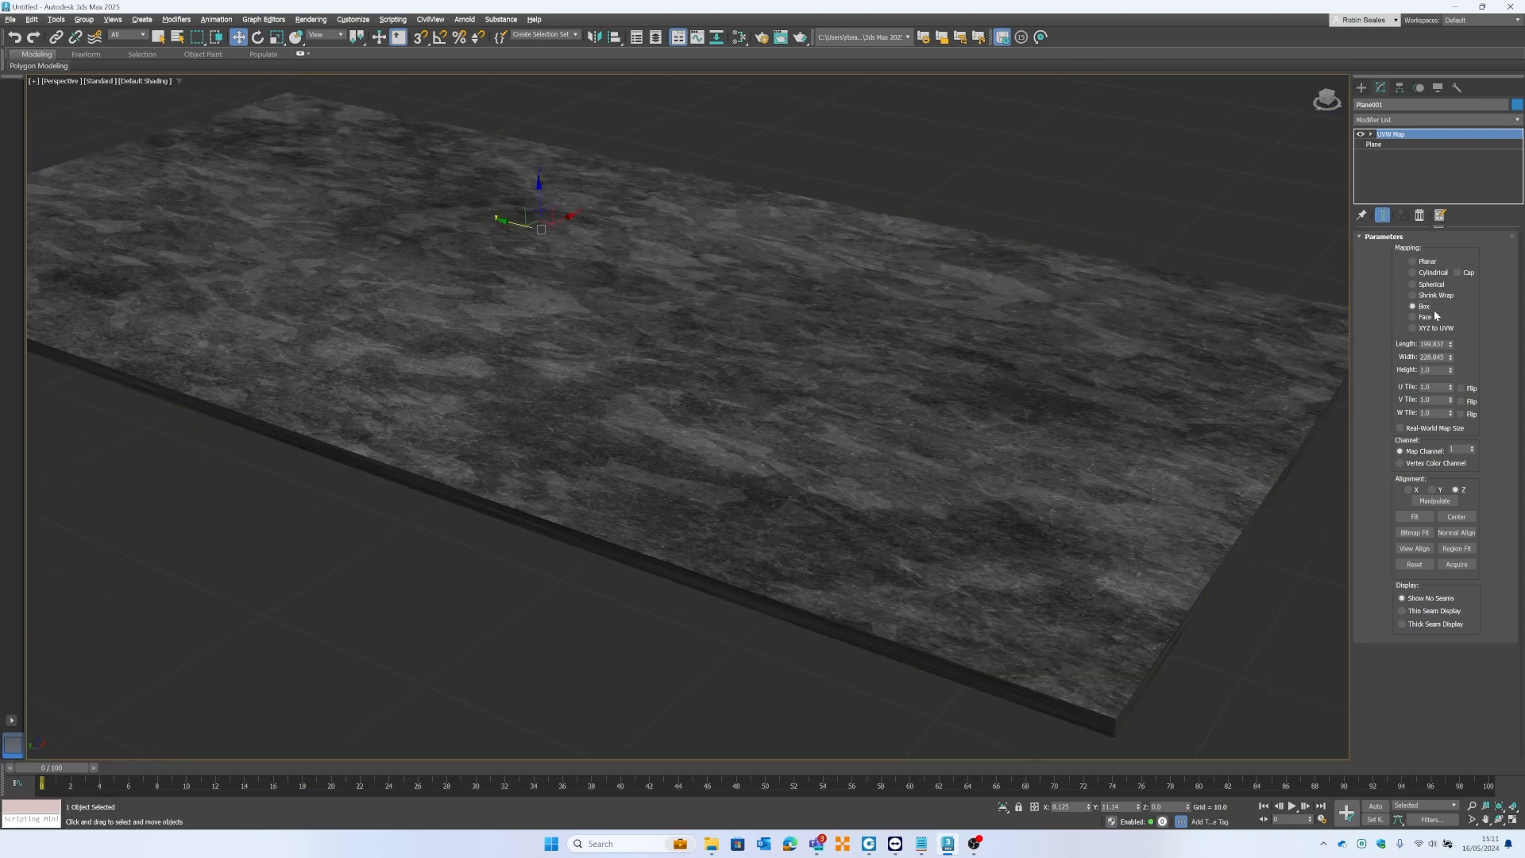
pyautogui.moveTo(944, 705); pyautogui.dragTo(998, 647, button='middle')
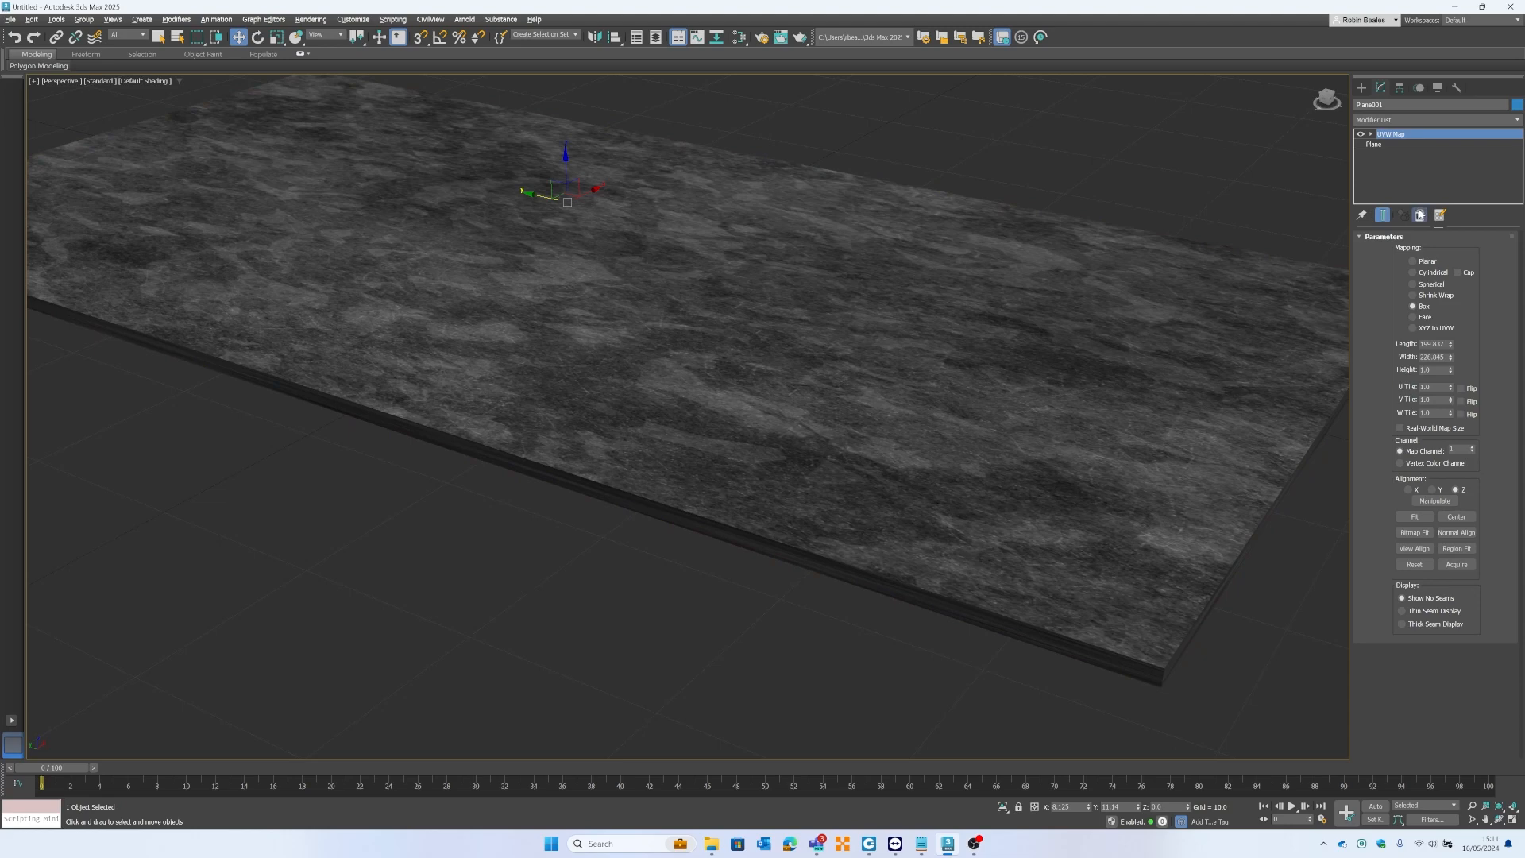
# Add a UVW Map modifier to the textured box.
pyautogui.click(1239, 208)
pyautogui.click(1422, 120)
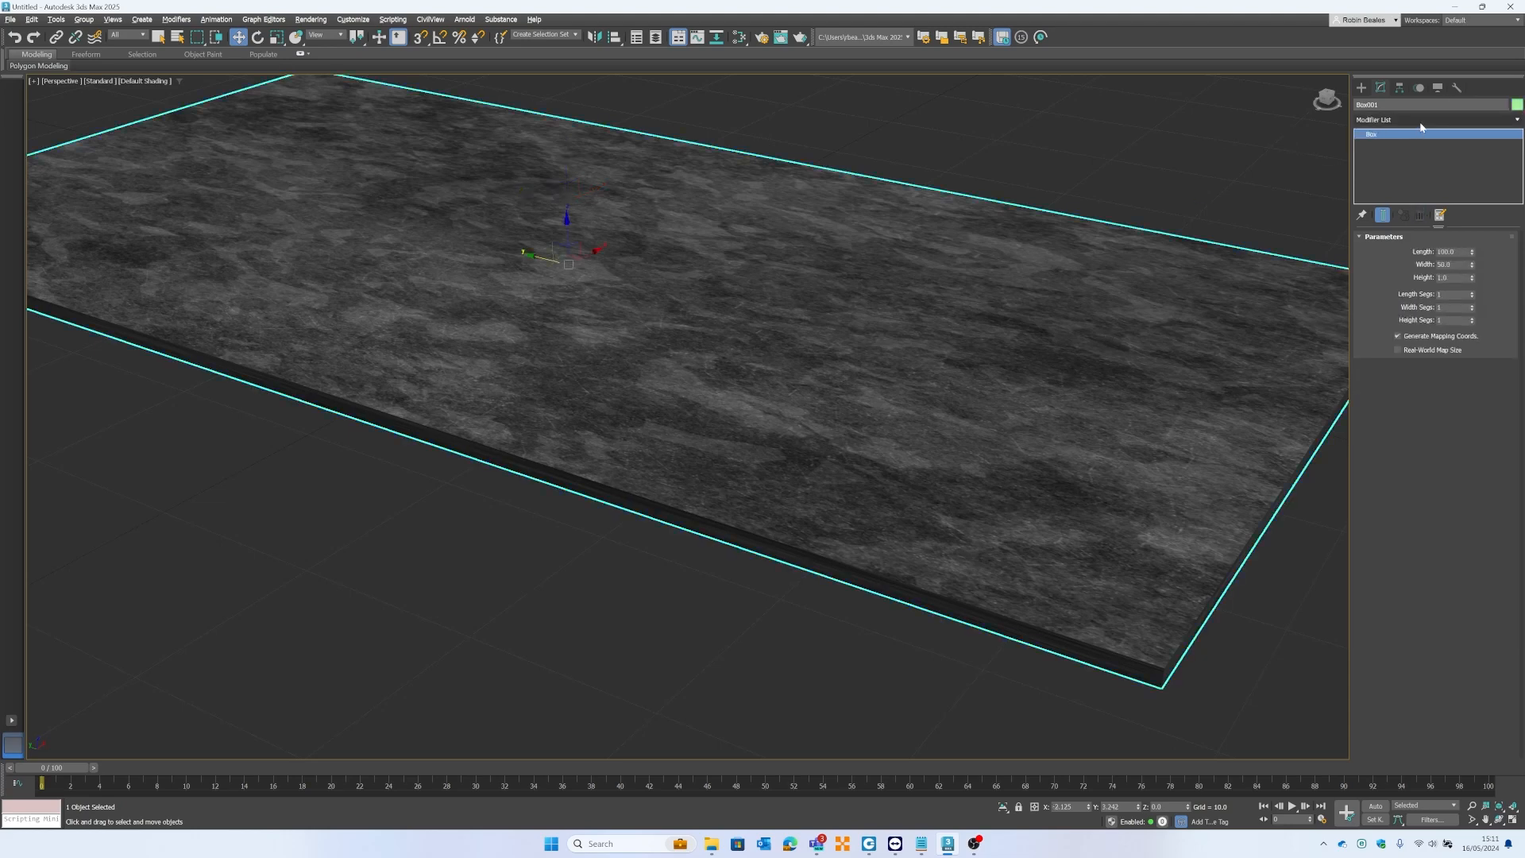
pyautogui.write('uvw')
pyautogui.press('Return')
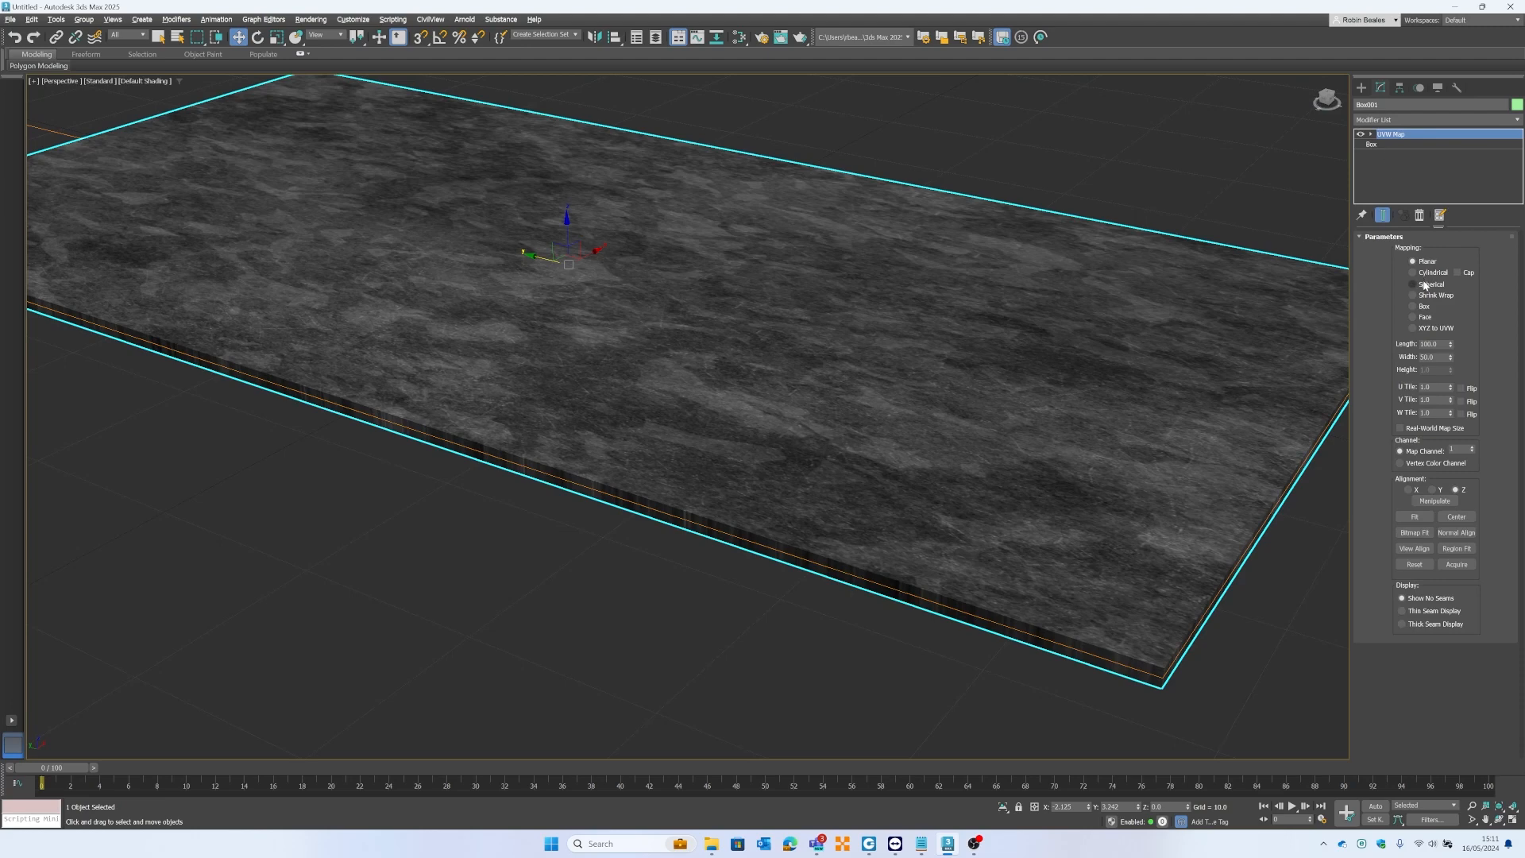
# Compare Box, Spherical, Shrink Wrap and Planar mapping on the textured box's UVW Map modifier and settle on Box.
pyautogui.click(1414, 307)
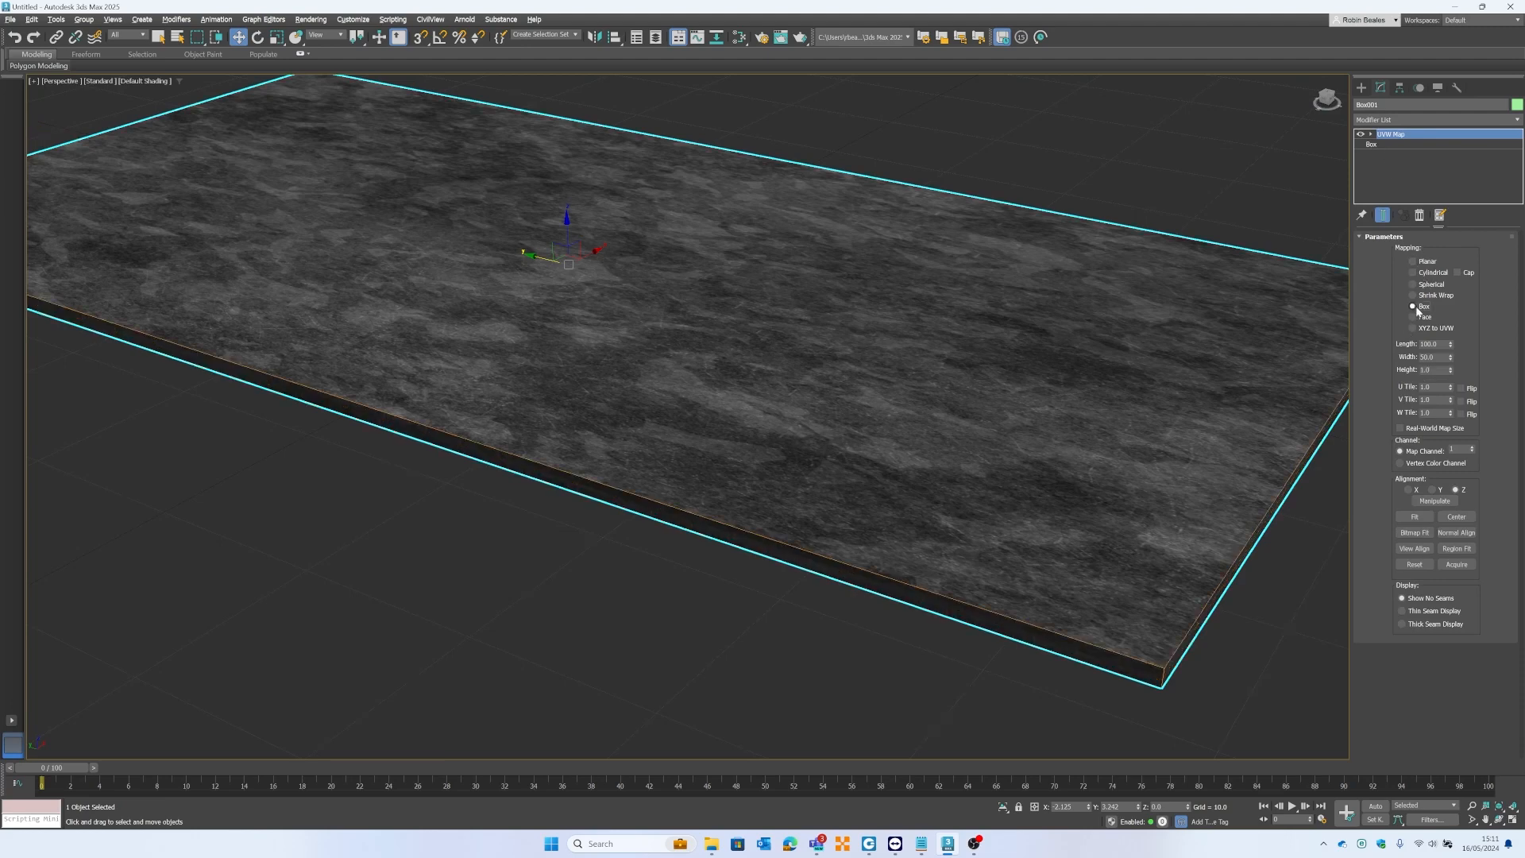
pyautogui.scroll(8, 725, 551)
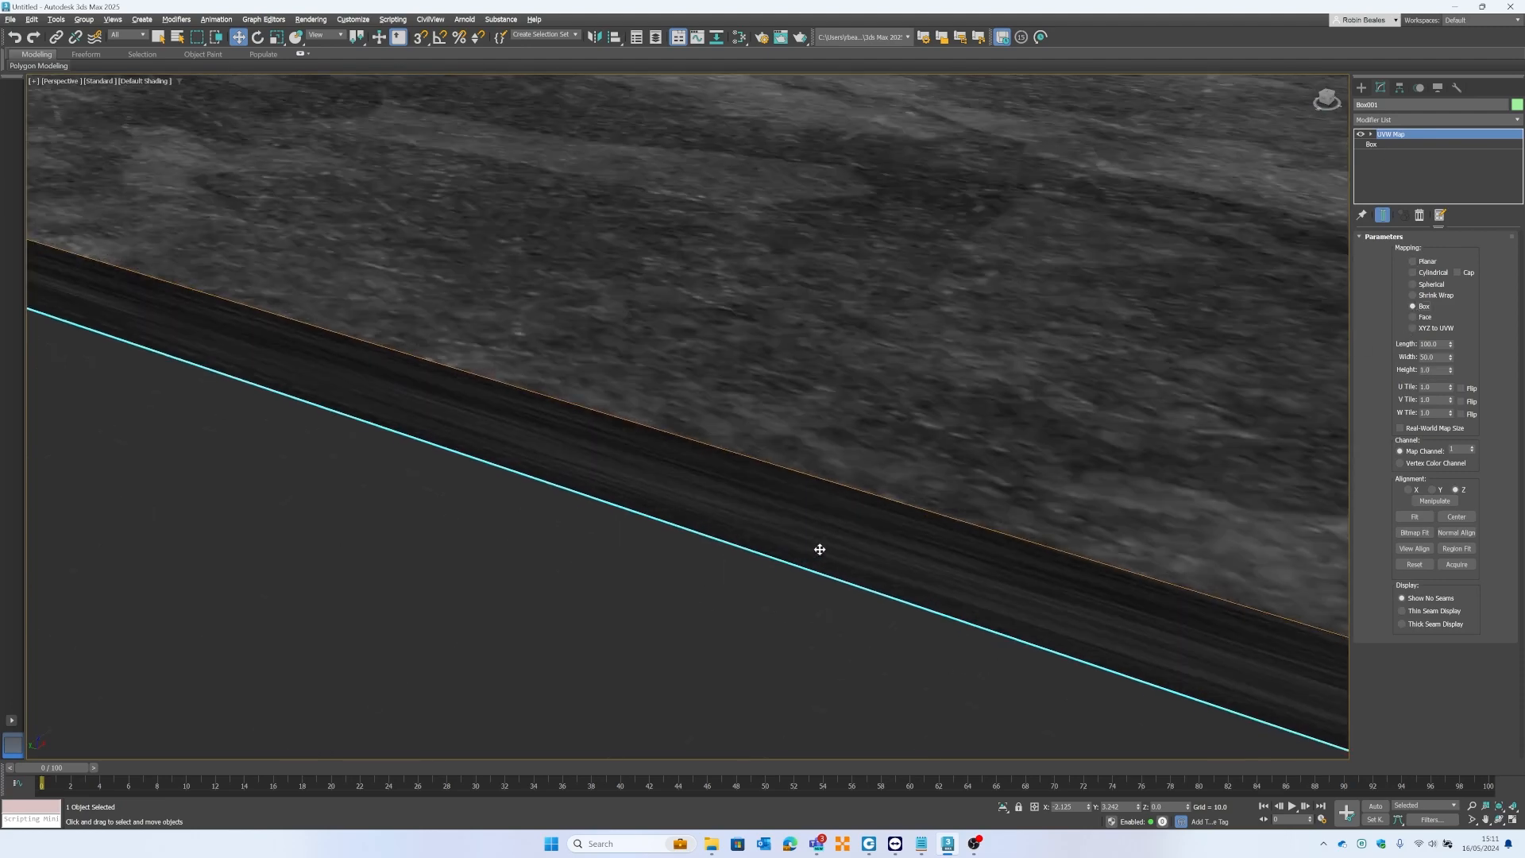
pyautogui.click(1413, 284)
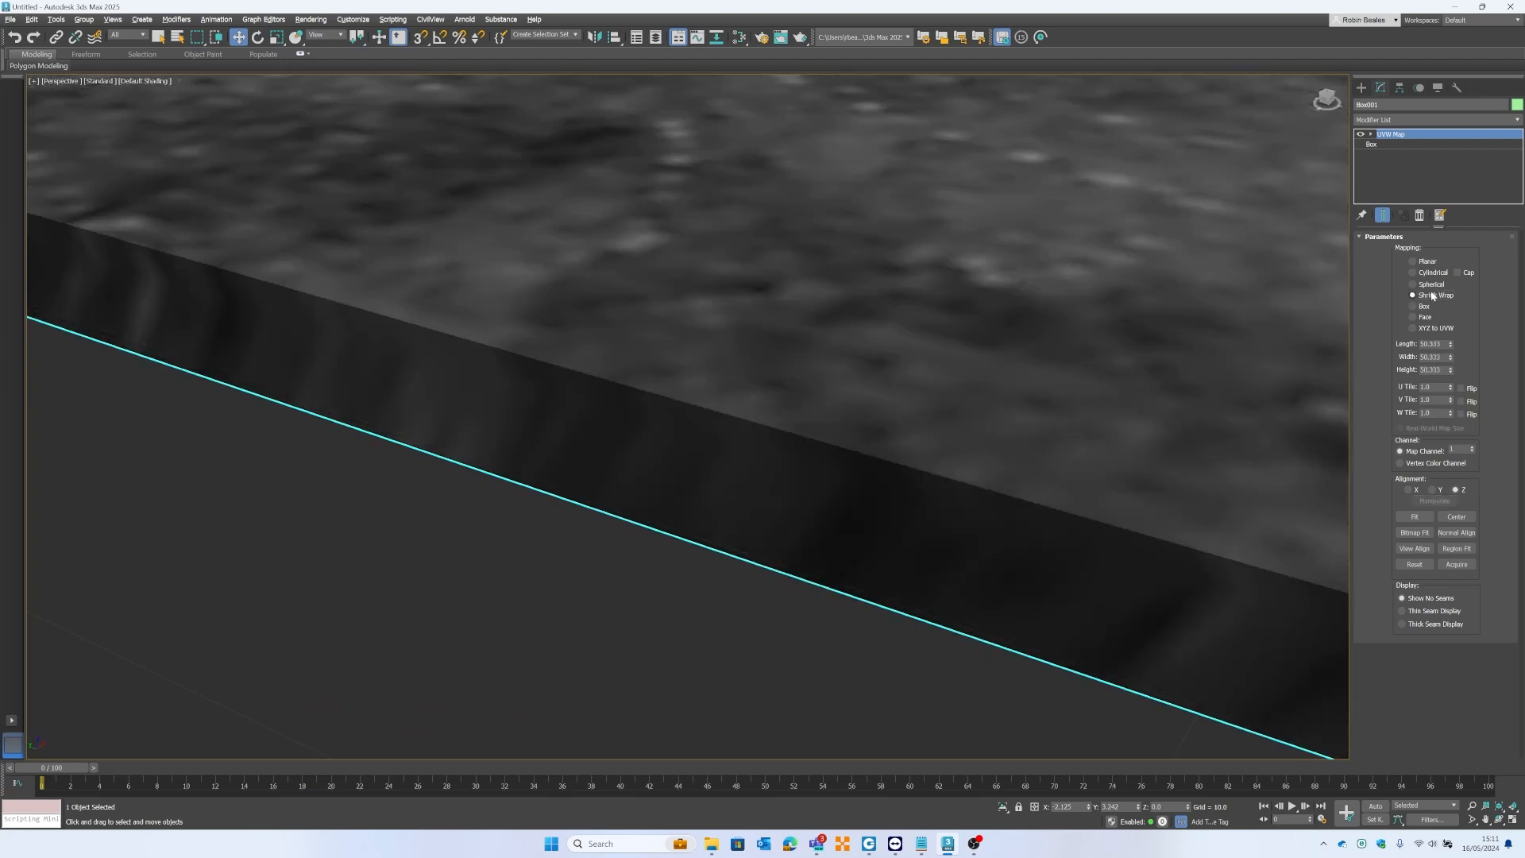
pyautogui.click(1428, 262)
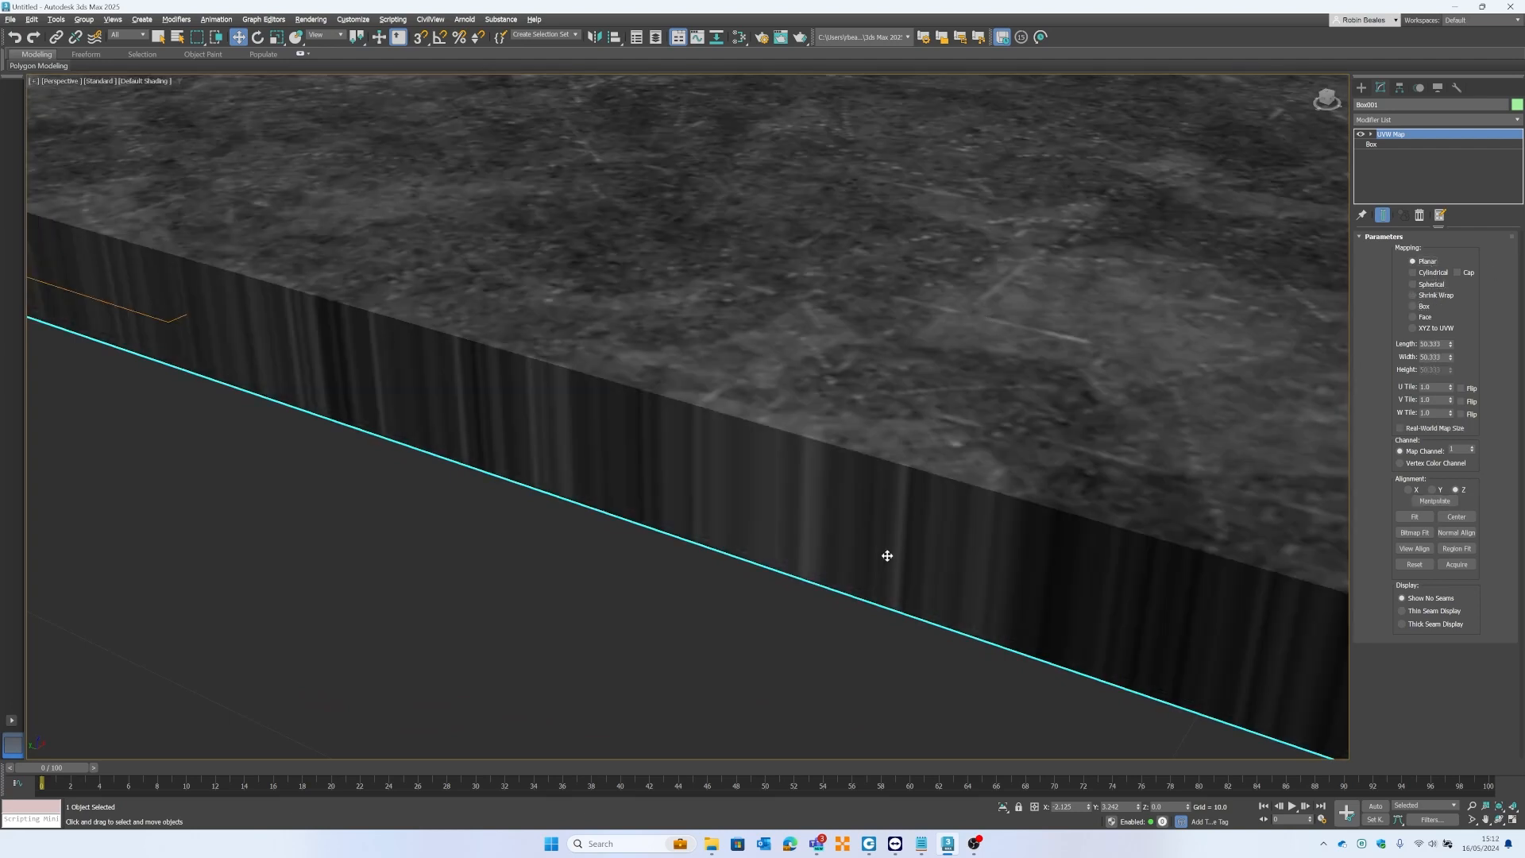
pyautogui.click(1413, 306)
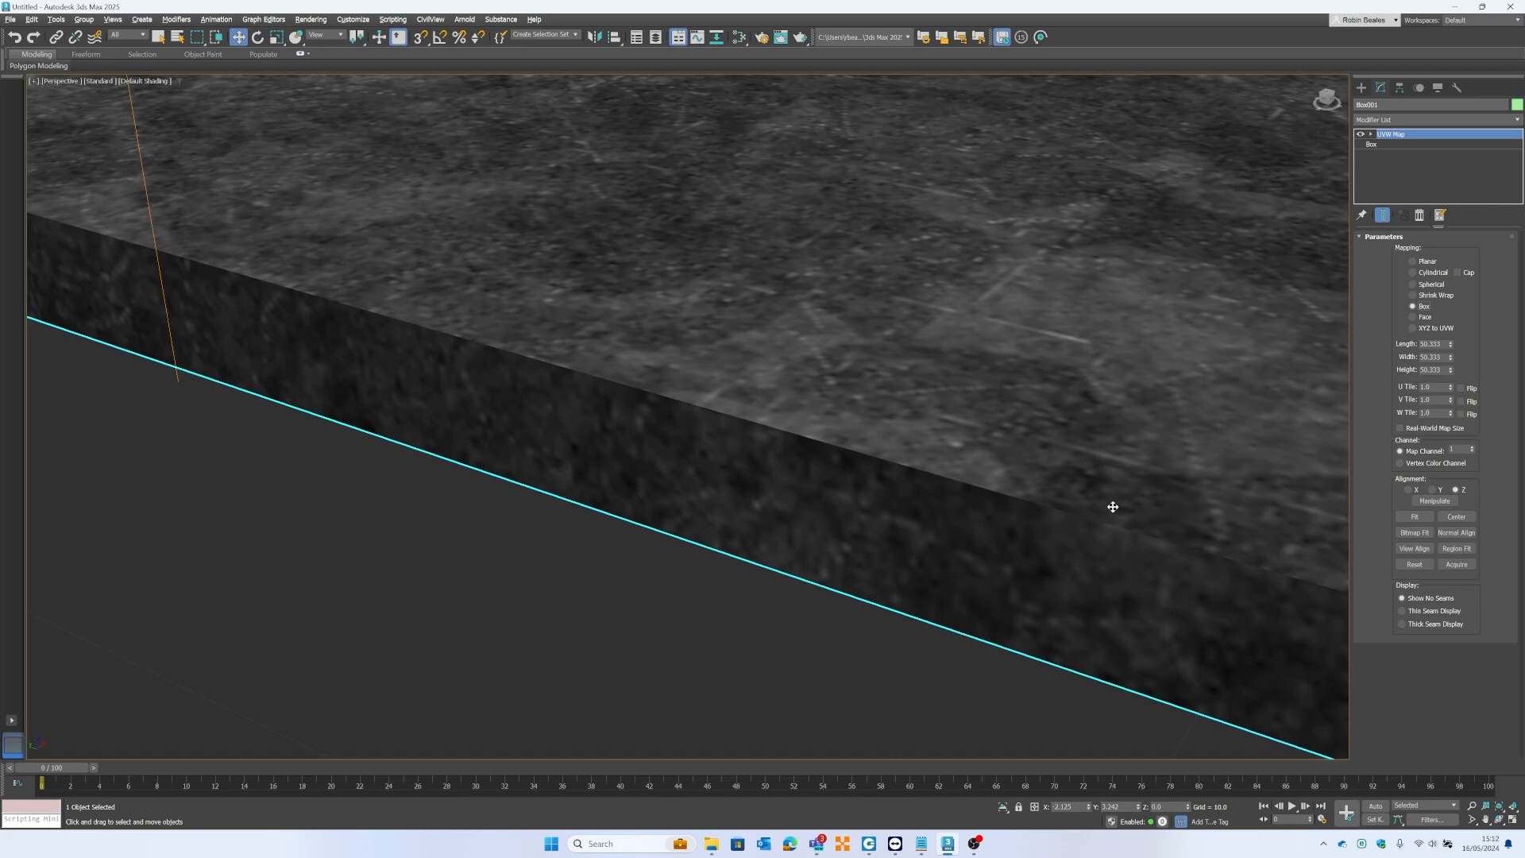
# Examine how the Galv texture runs along the box's long thin side under the Box mapping.
pyautogui.moveTo(825, 399); pyautogui.dragTo(1064, 418, button='middle')
pyautogui.moveTo(672, 327); pyautogui.dragTo(1156, 418, button='middle')
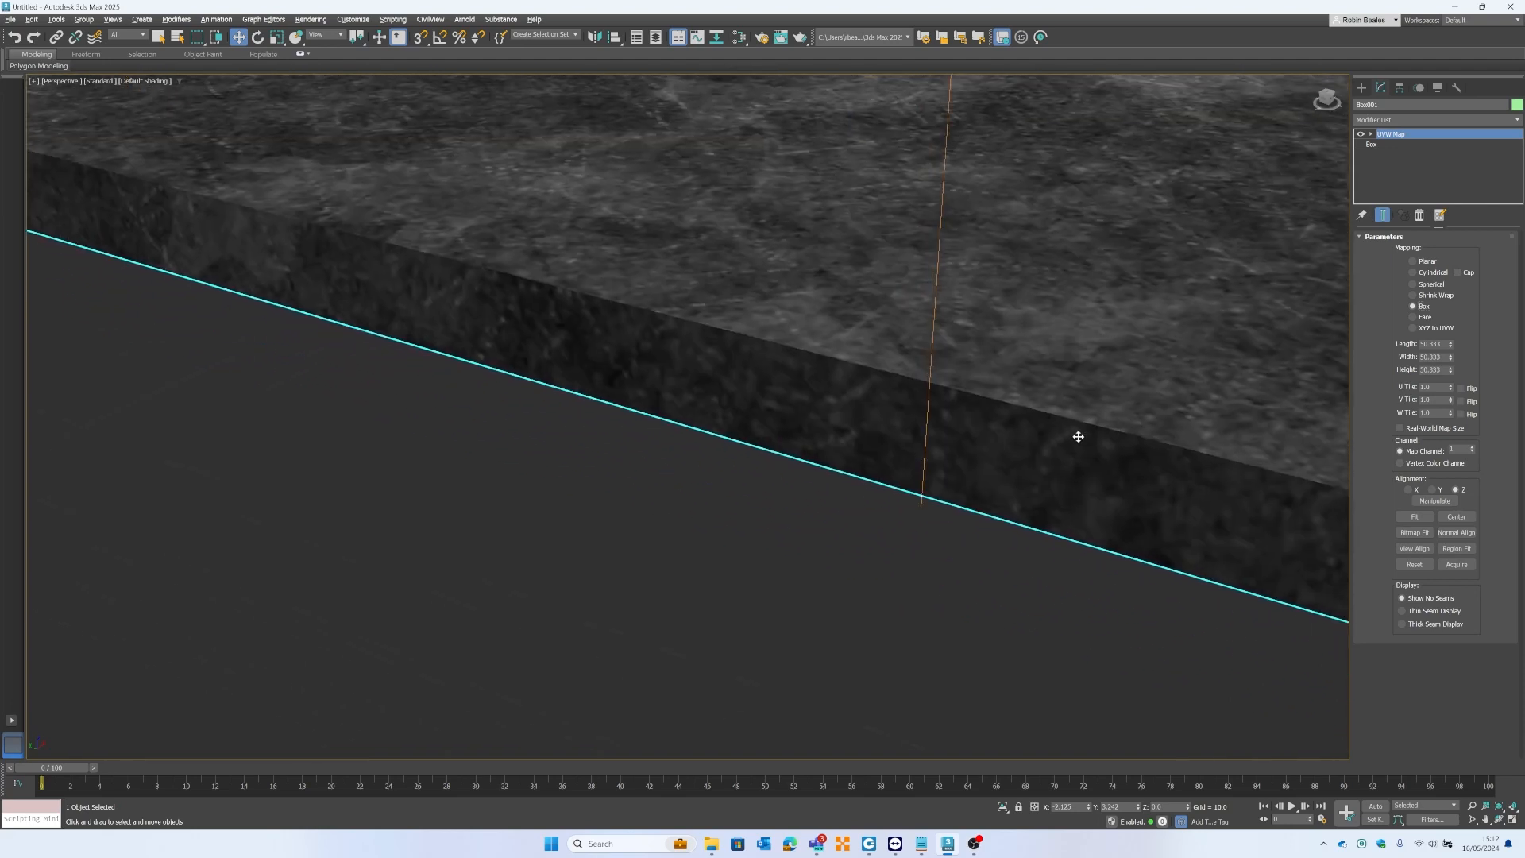
pyautogui.moveTo(957, 479); pyautogui.dragTo(1092, 420, button='middle')
pyautogui.moveTo(981, 394)
pyautogui.mouseDown(button='middle')
pyautogui.moveTo(664, 381)
pyautogui.moveTo(951, 460)
pyautogui.mouseUp(button='middle')
pyautogui.moveTo(786, 417); pyautogui.dragTo(1005, 479, button='middle')
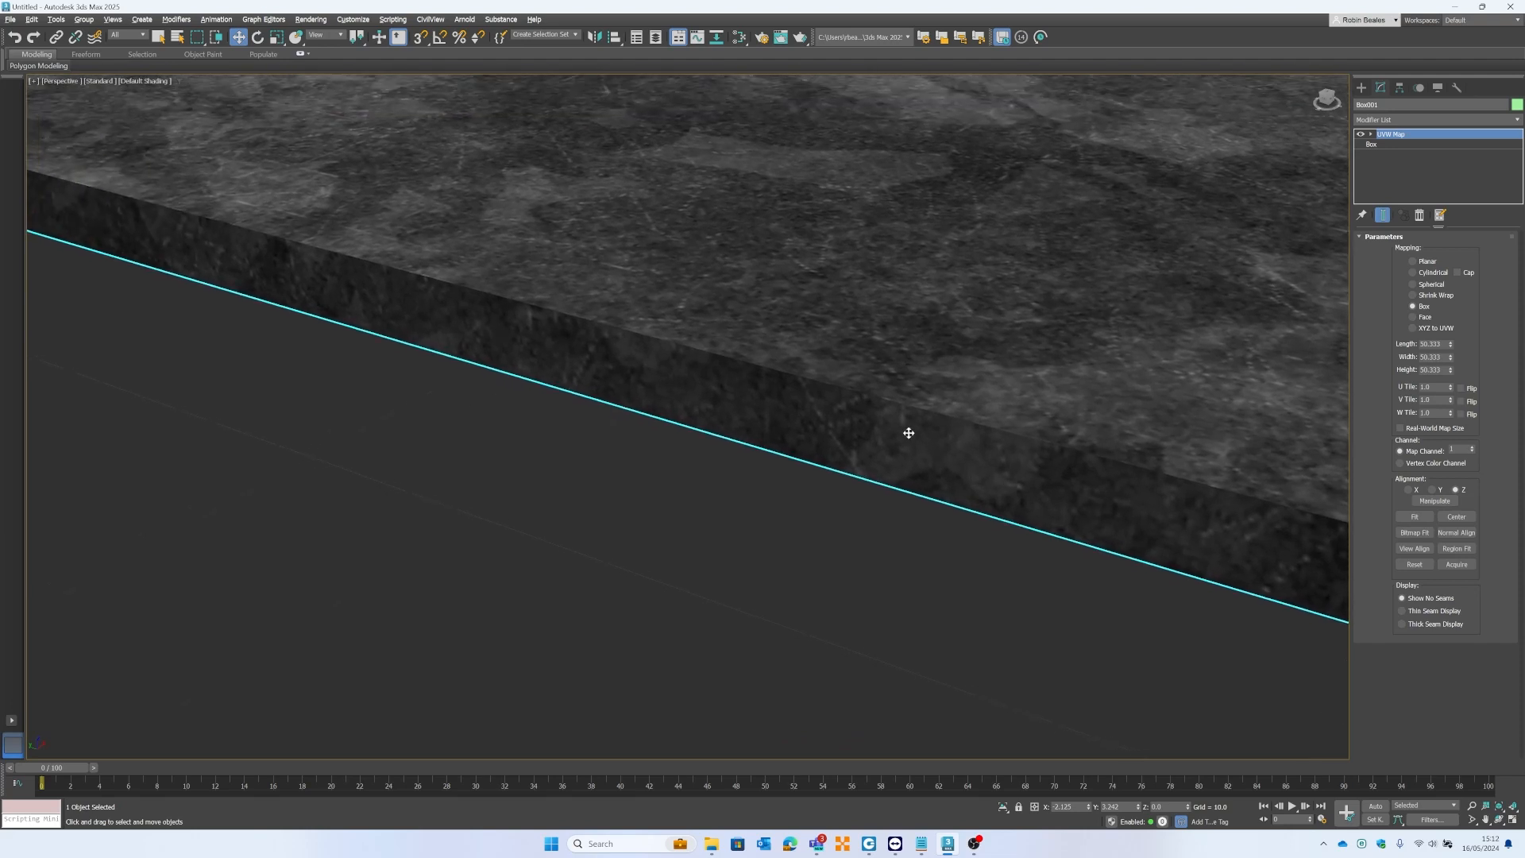
pyautogui.moveTo(697, 330); pyautogui.dragTo(1113, 422, button='middle')
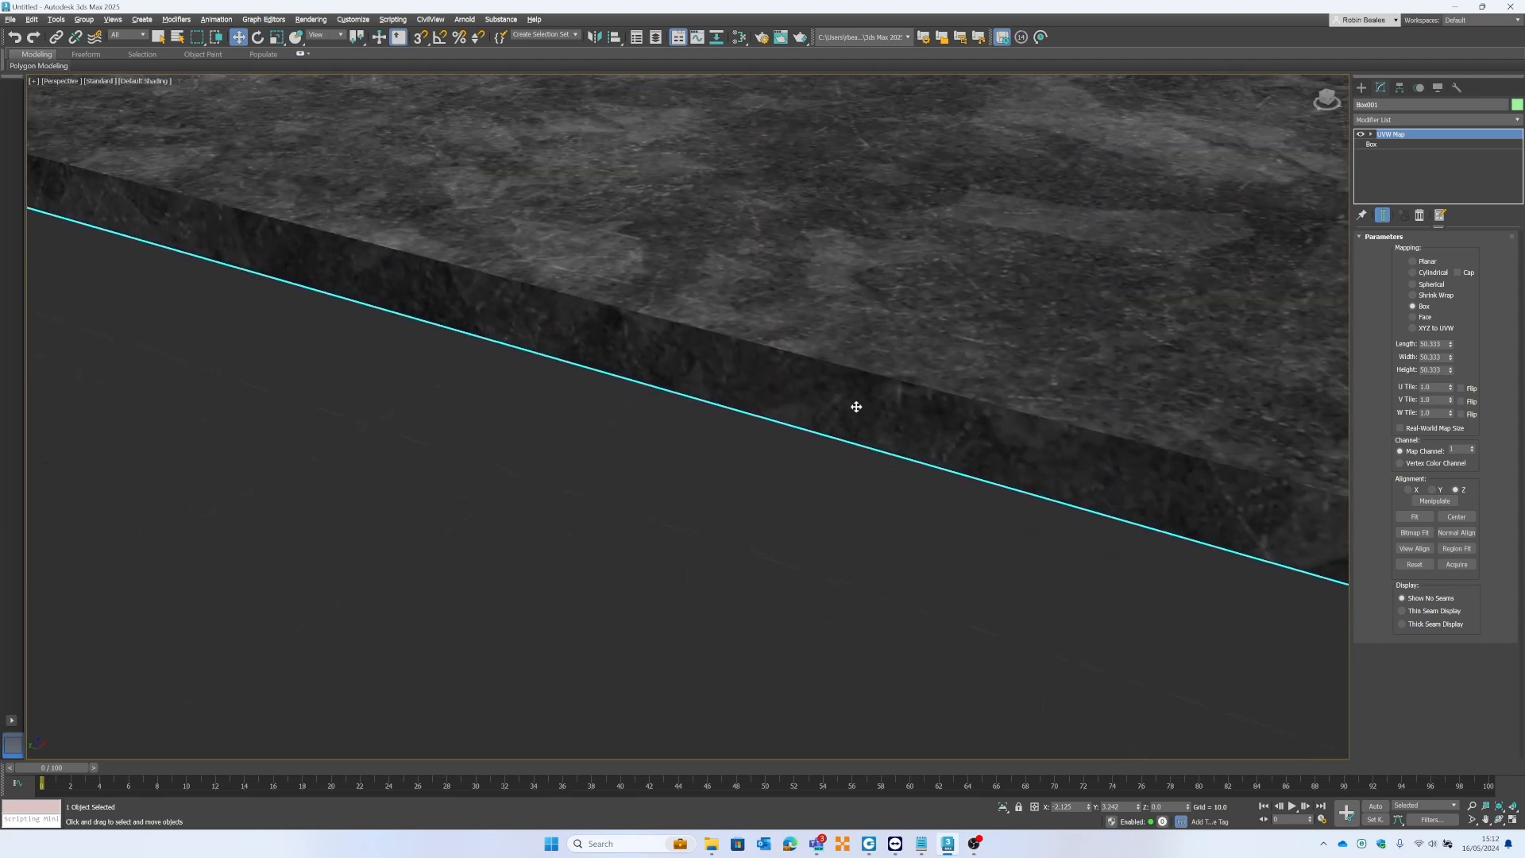
pyautogui.moveTo(760, 396); pyautogui.dragTo(1036, 504, button='middle')
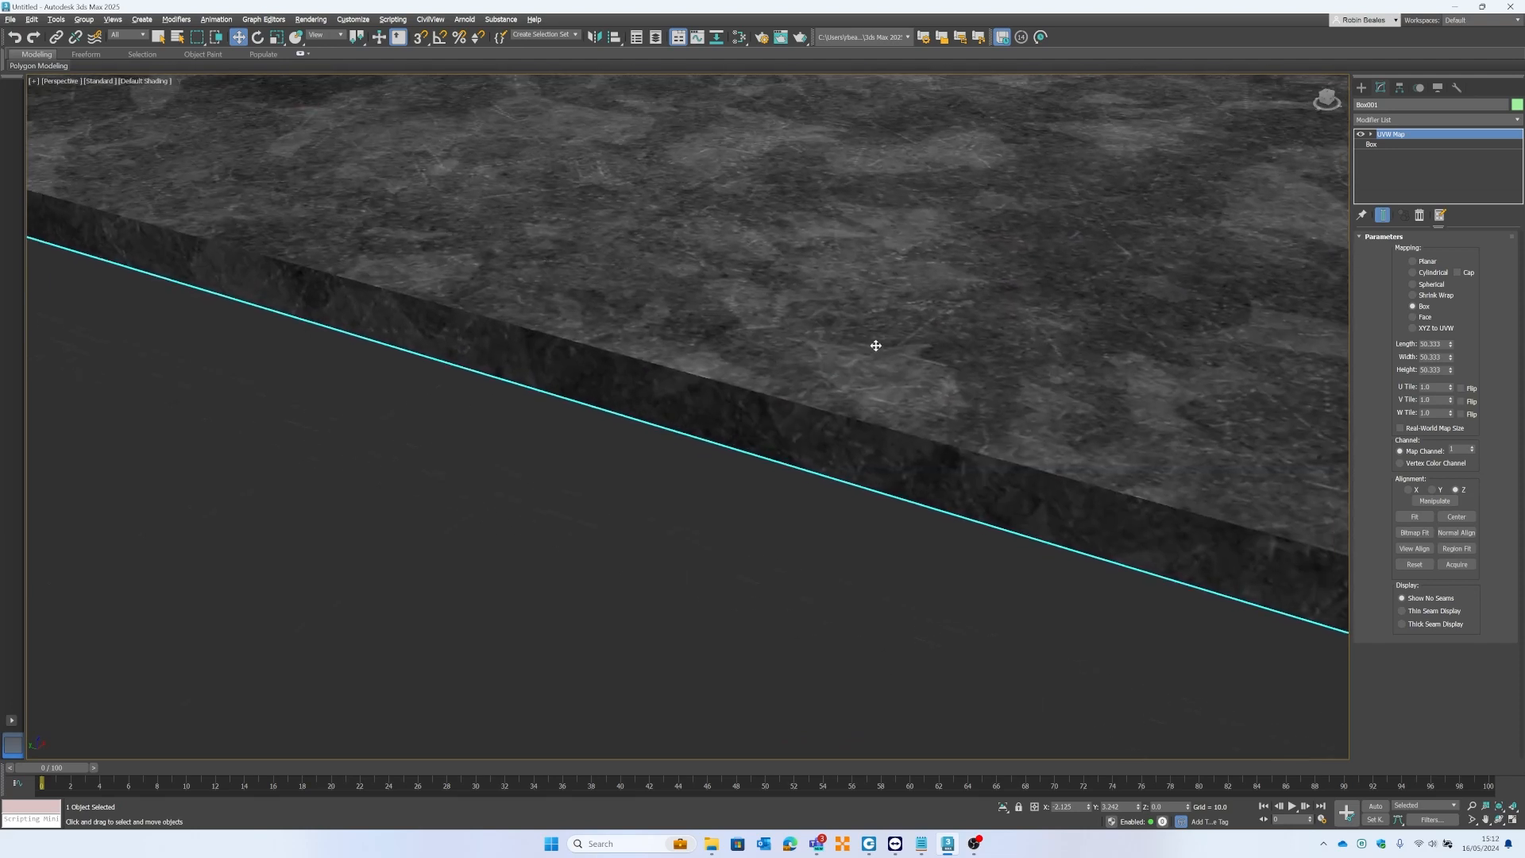
pyautogui.scroll(-8, 893, 370)
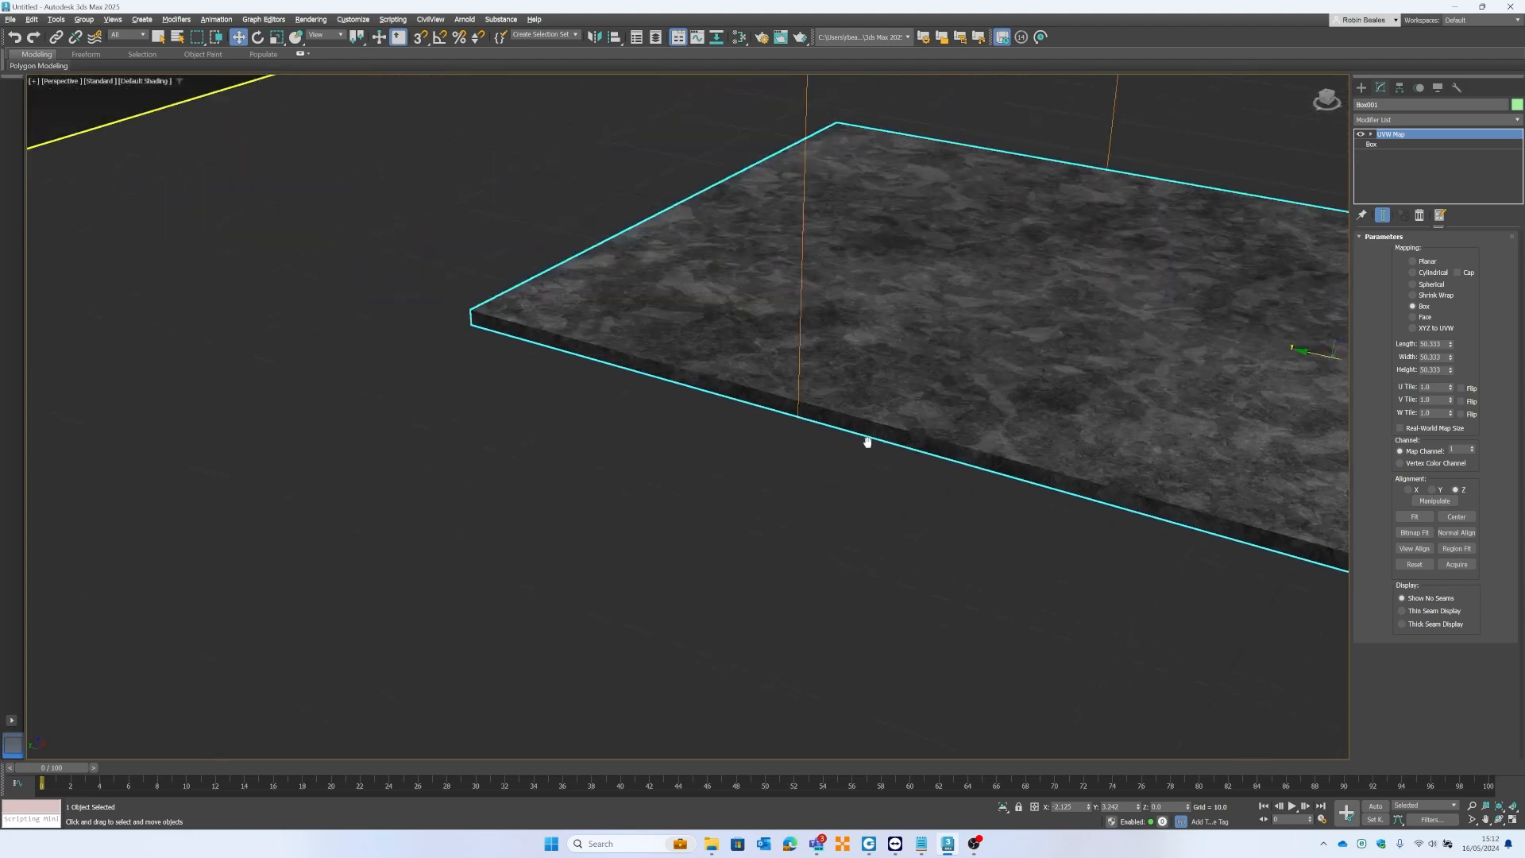
pyautogui.scroll(3, 731, 399)
pyautogui.scroll(5, 731, 400)
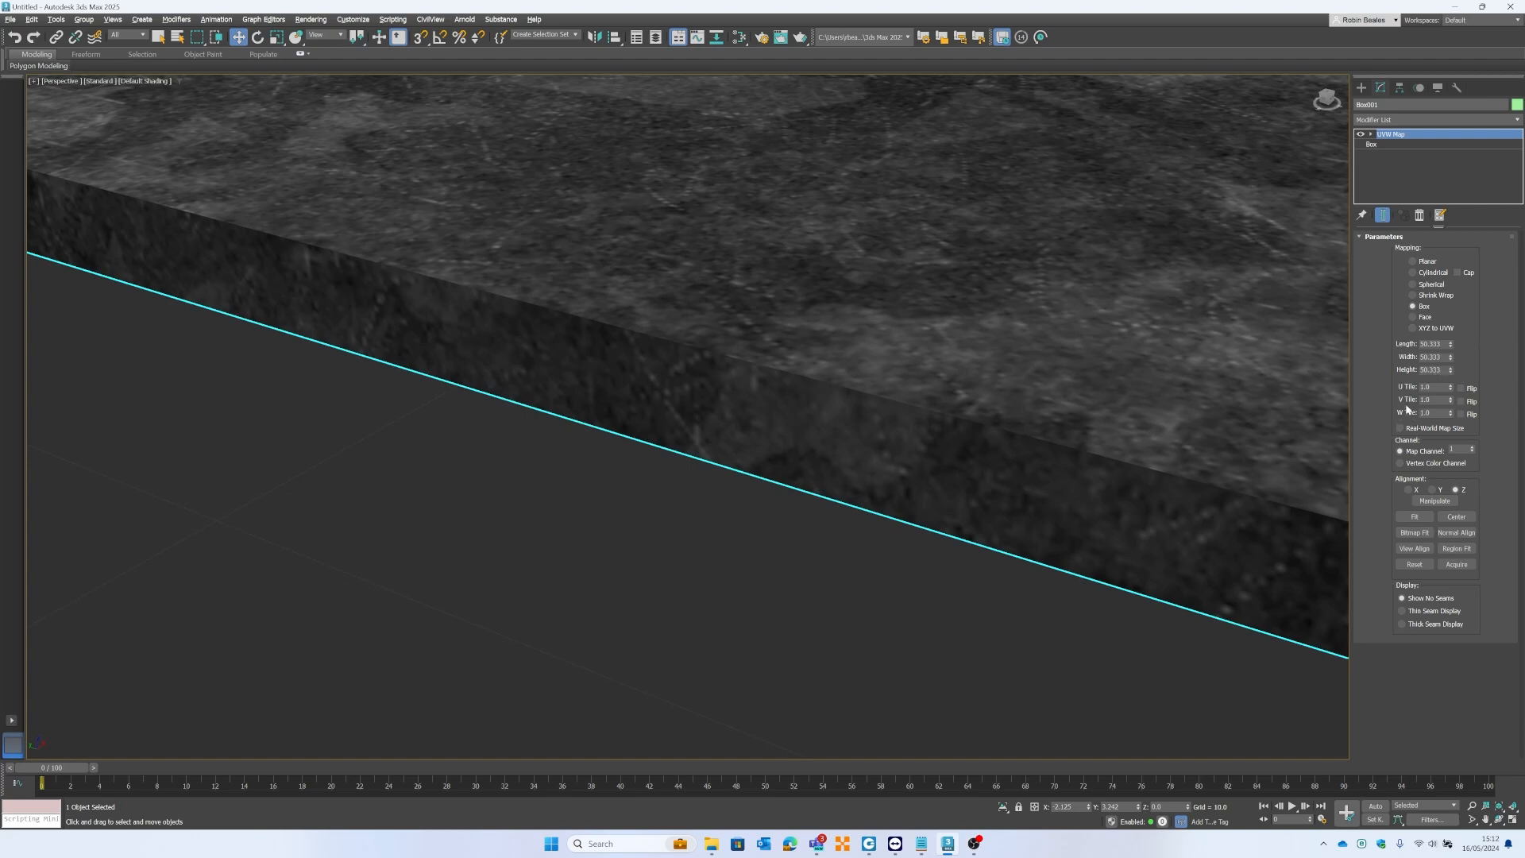
# Fit the UVW mapping gizmo to the textured box's extents and check the texture on its thin side.
pyautogui.scroll(-4, 1010, 385)
pyautogui.moveTo(1012, 386); pyautogui.dragTo(858, 378, button='middle')
pyautogui.moveTo(1166, 441); pyautogui.dragTo(705, 493, button='middle')
pyautogui.scroll(-6, 881, 548)
pyautogui.scroll(5, 834, 514)
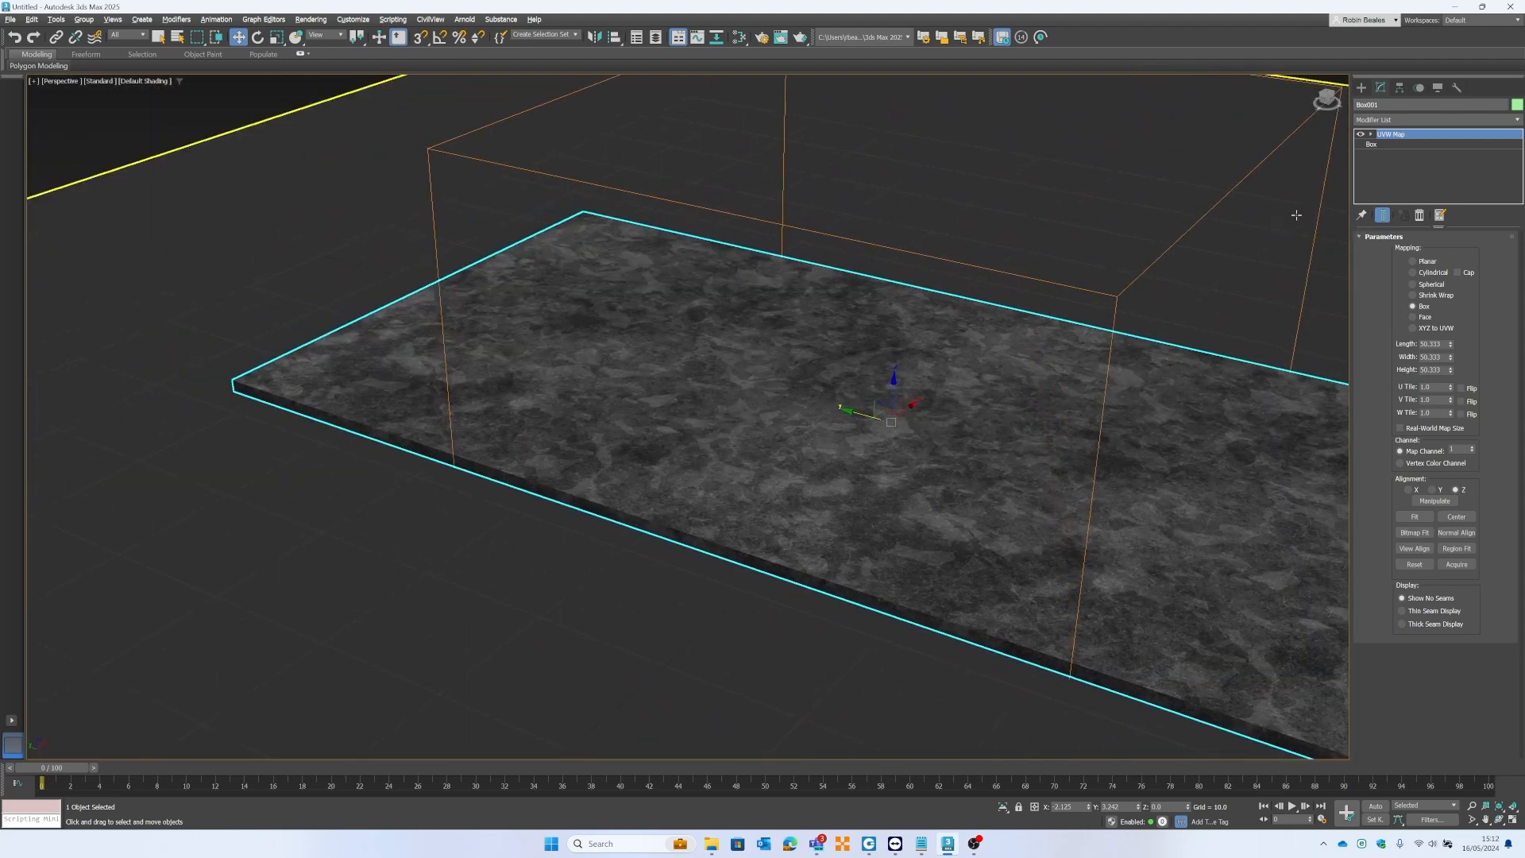
pyautogui.scroll(-8, 1037, 327)
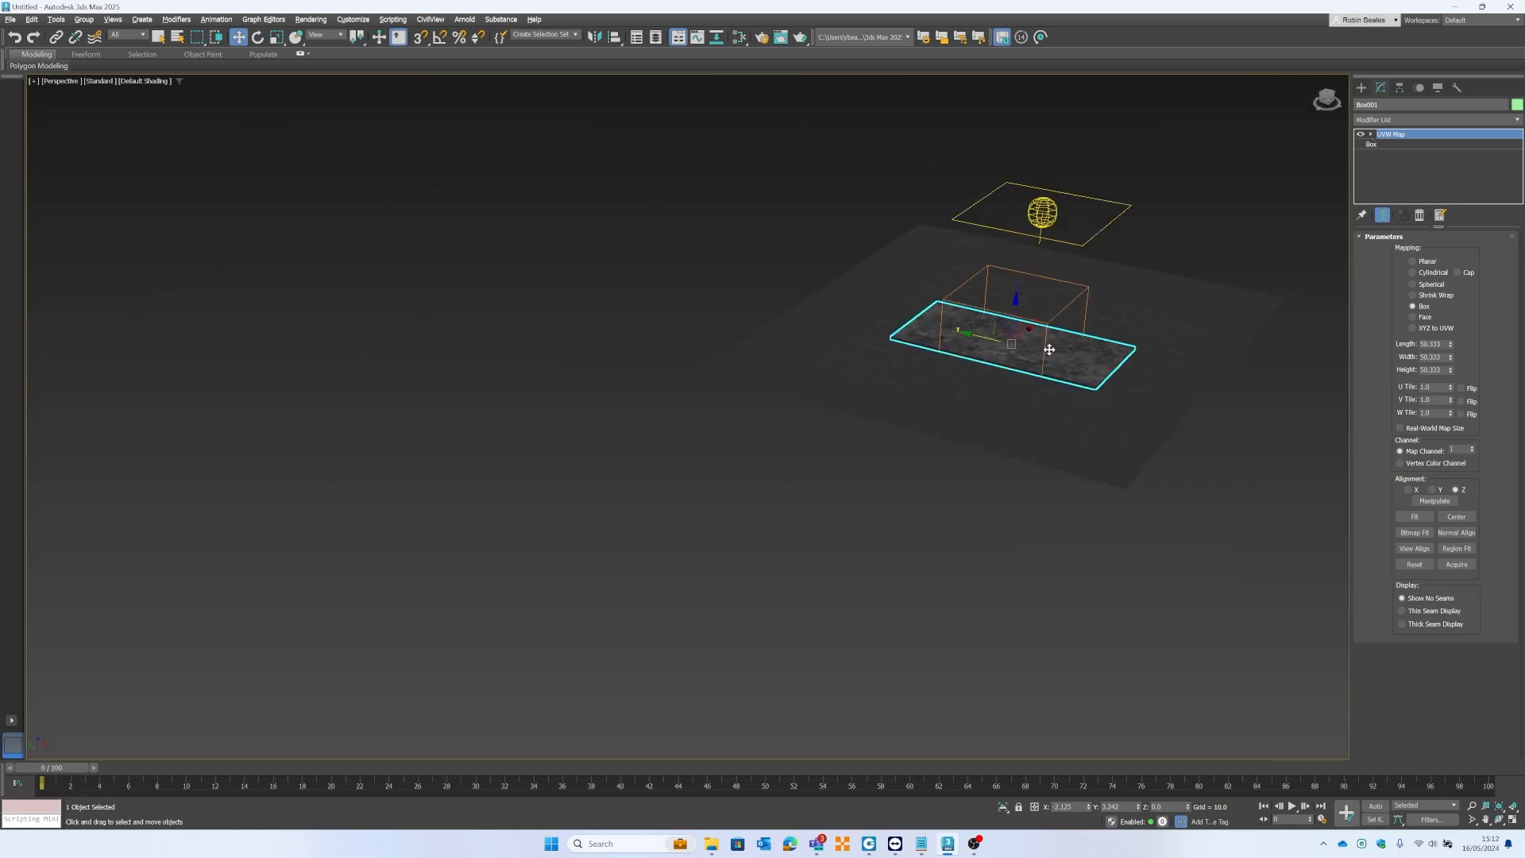
pyautogui.scroll(5, 1080, 374)
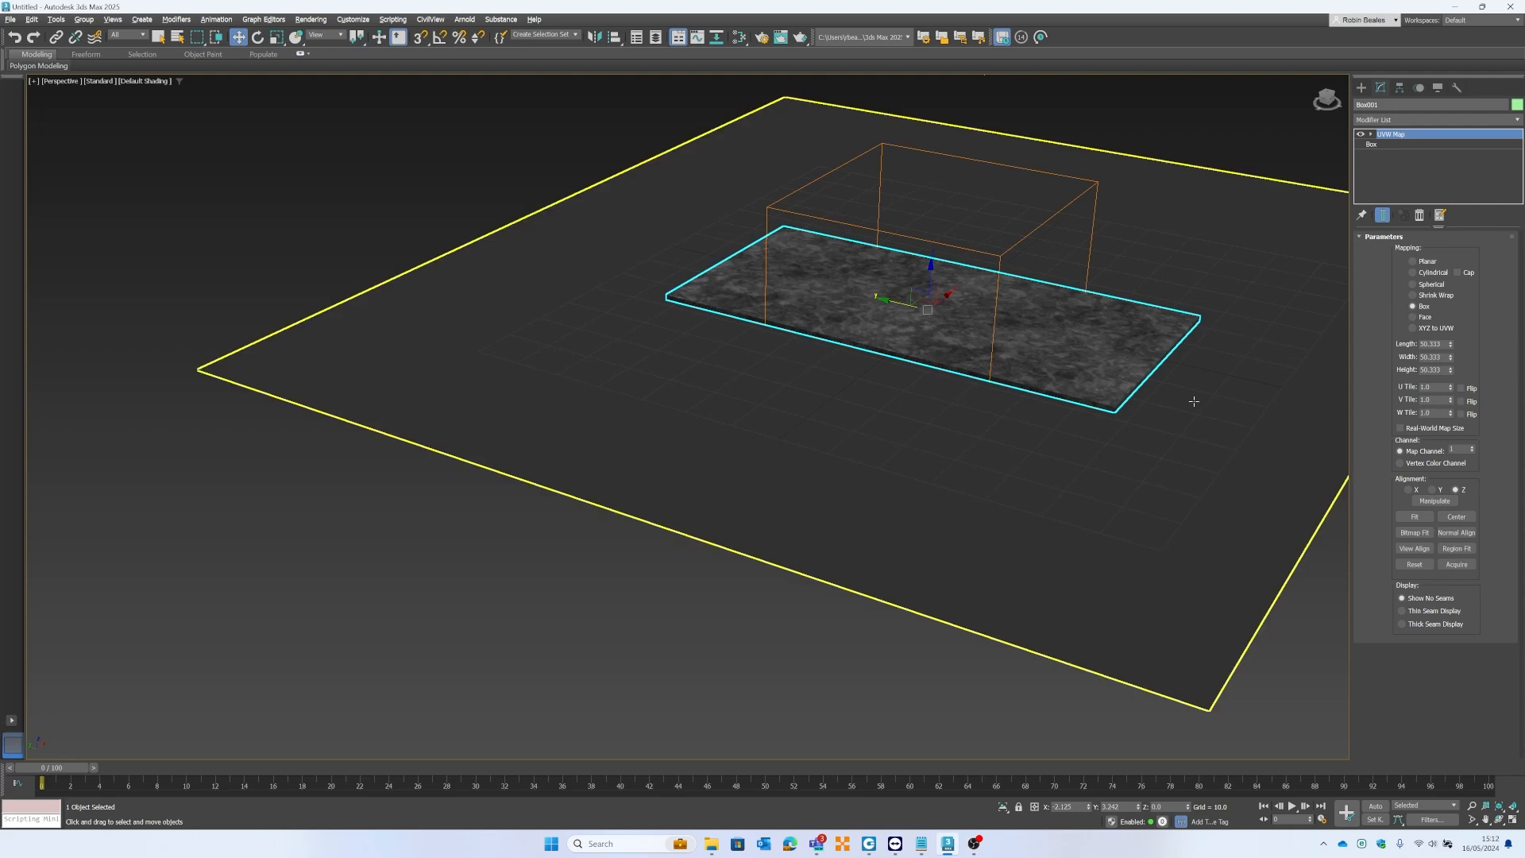
pyautogui.click(1415, 517)
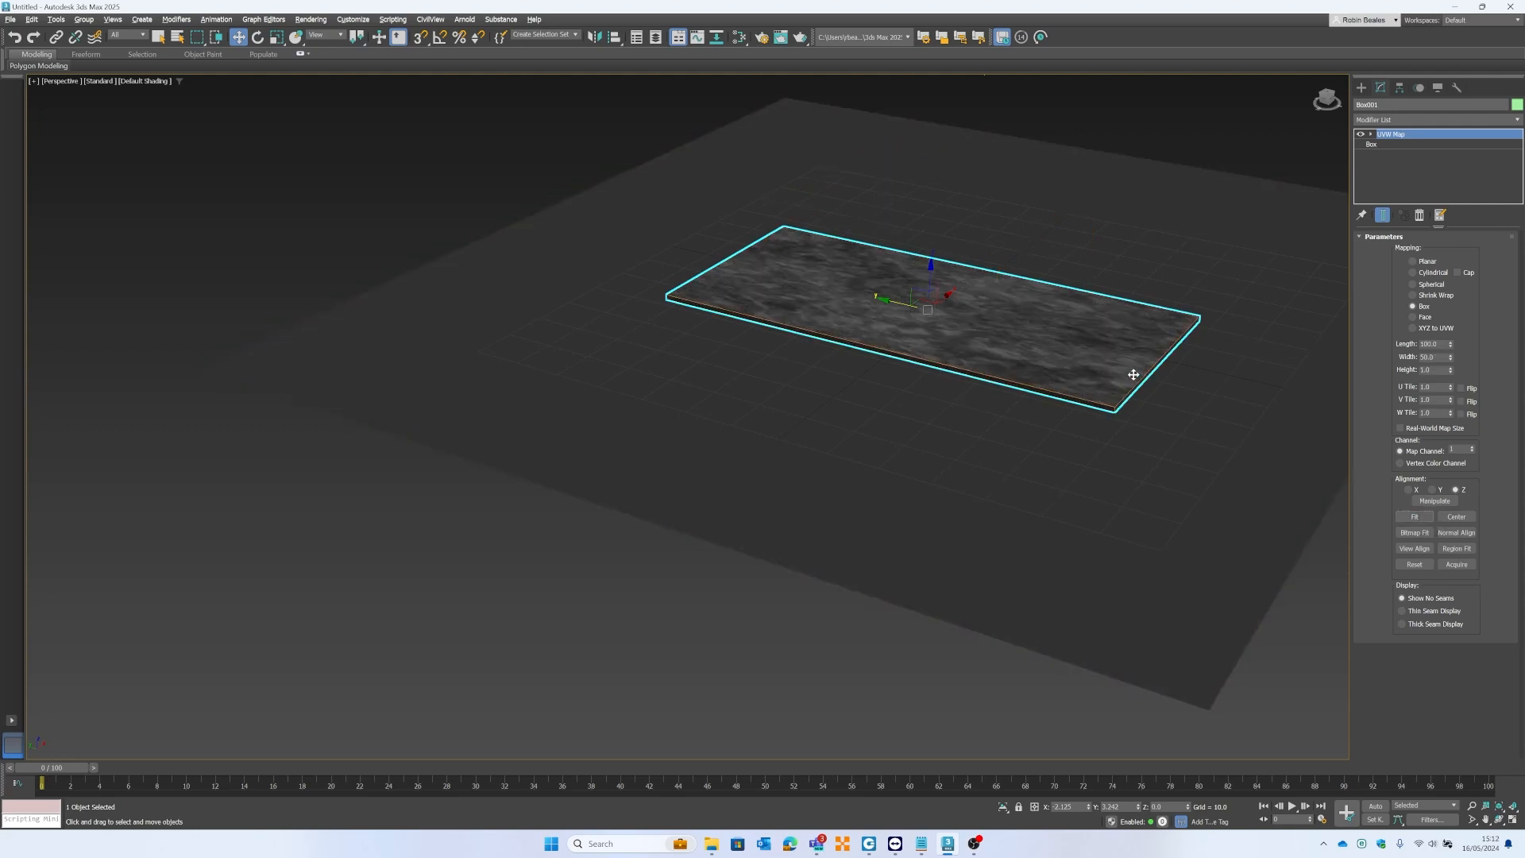
pyautogui.scroll(6, 1116, 362)
pyautogui.scroll(4, 1019, 482)
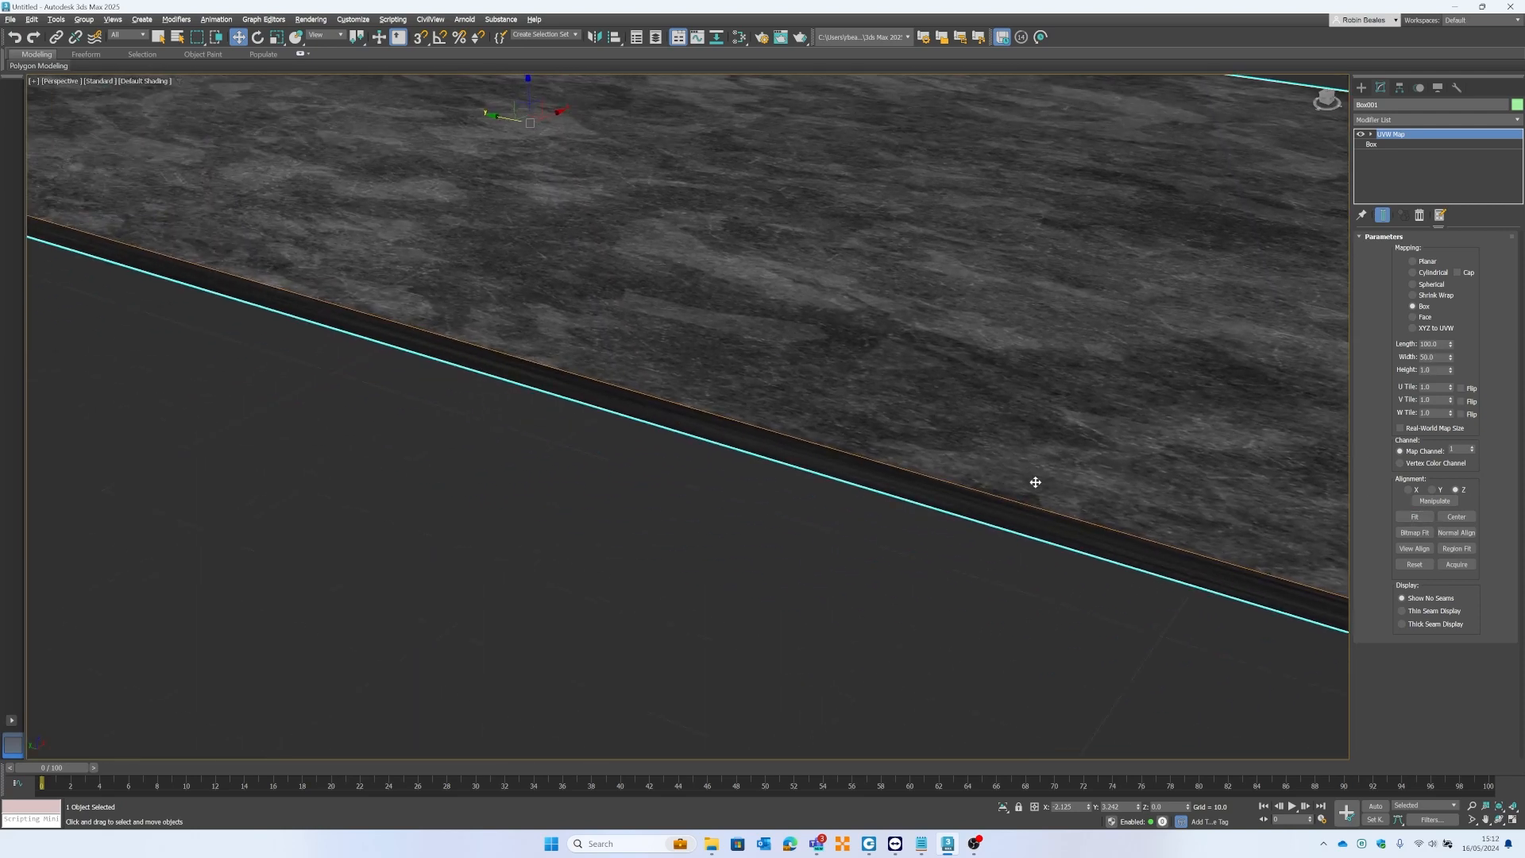
pyautogui.scroll(-10, 1243, 527)
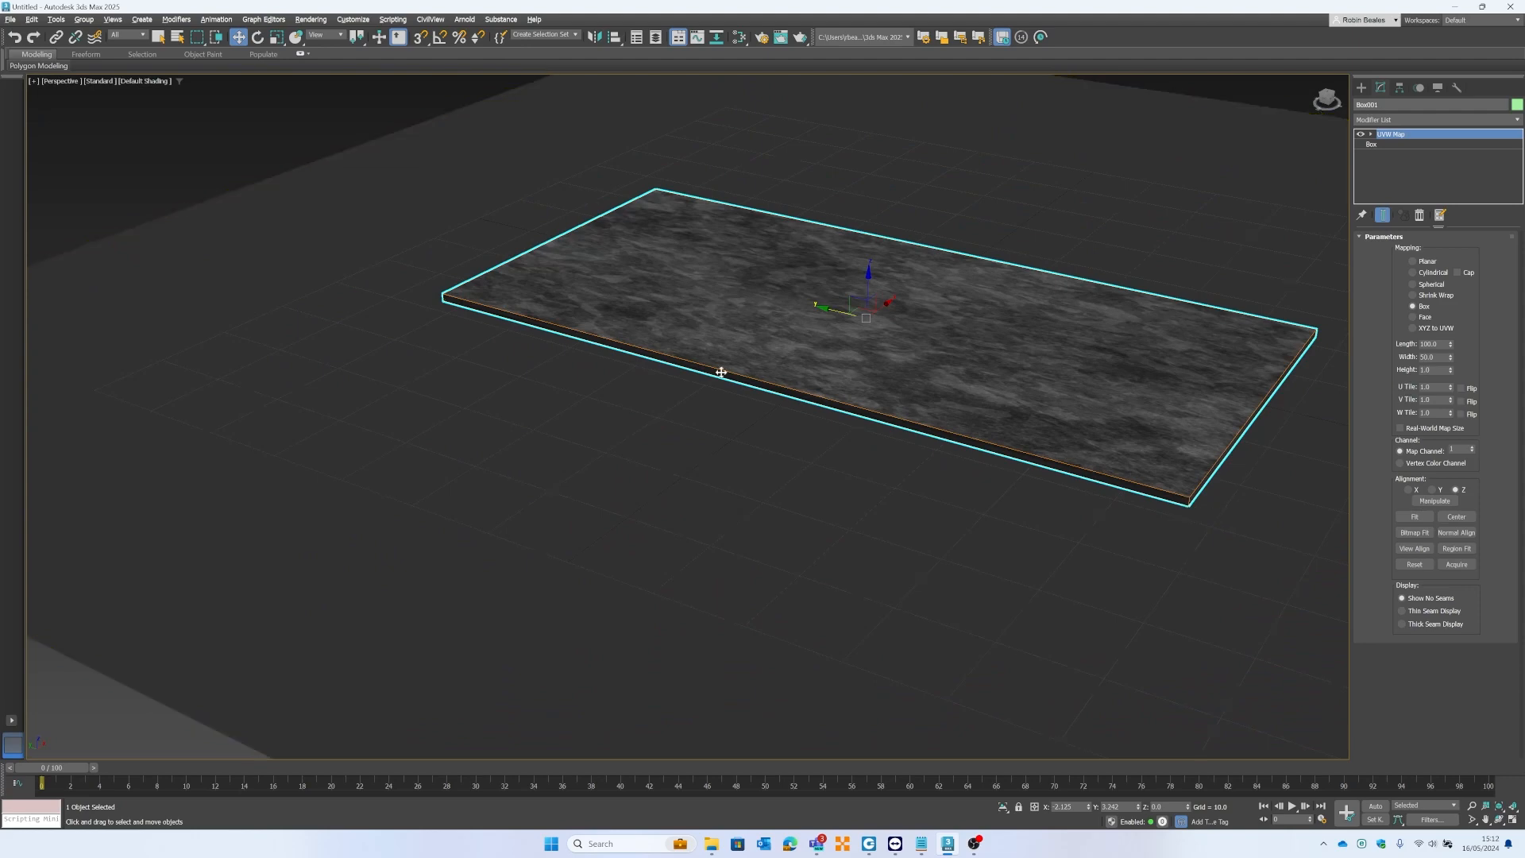
pyautogui.moveTo(792, 389); pyautogui.dragTo(622, 335, button='middle')
pyautogui.scroll(8, 752, 374)
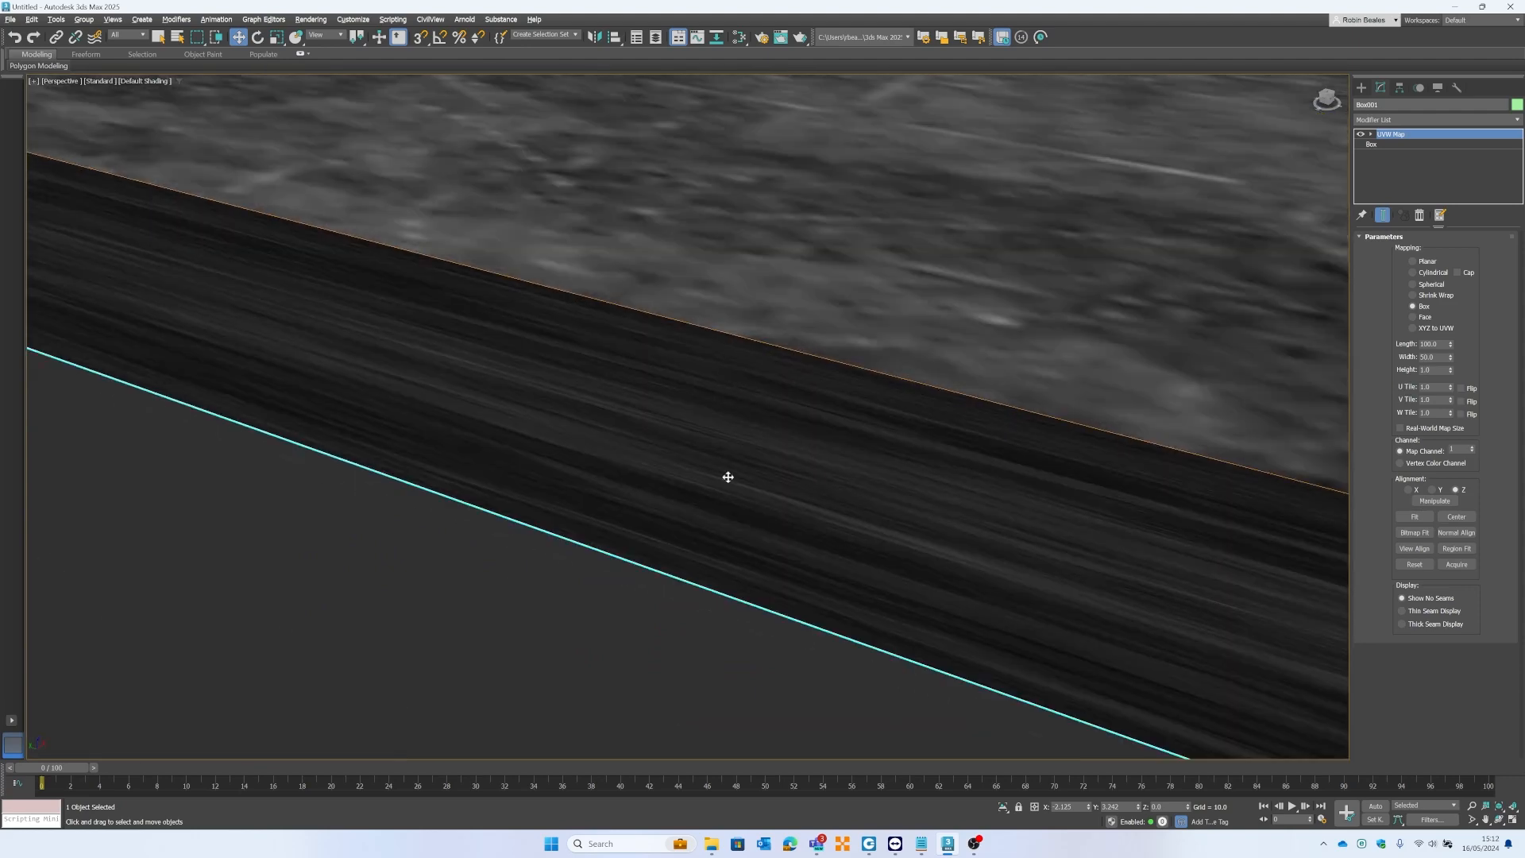
# Try the Y and X alignments on the box's UVW mapping and return to Z alignment.
pyautogui.click(1432, 490)
pyautogui.click(1409, 490)
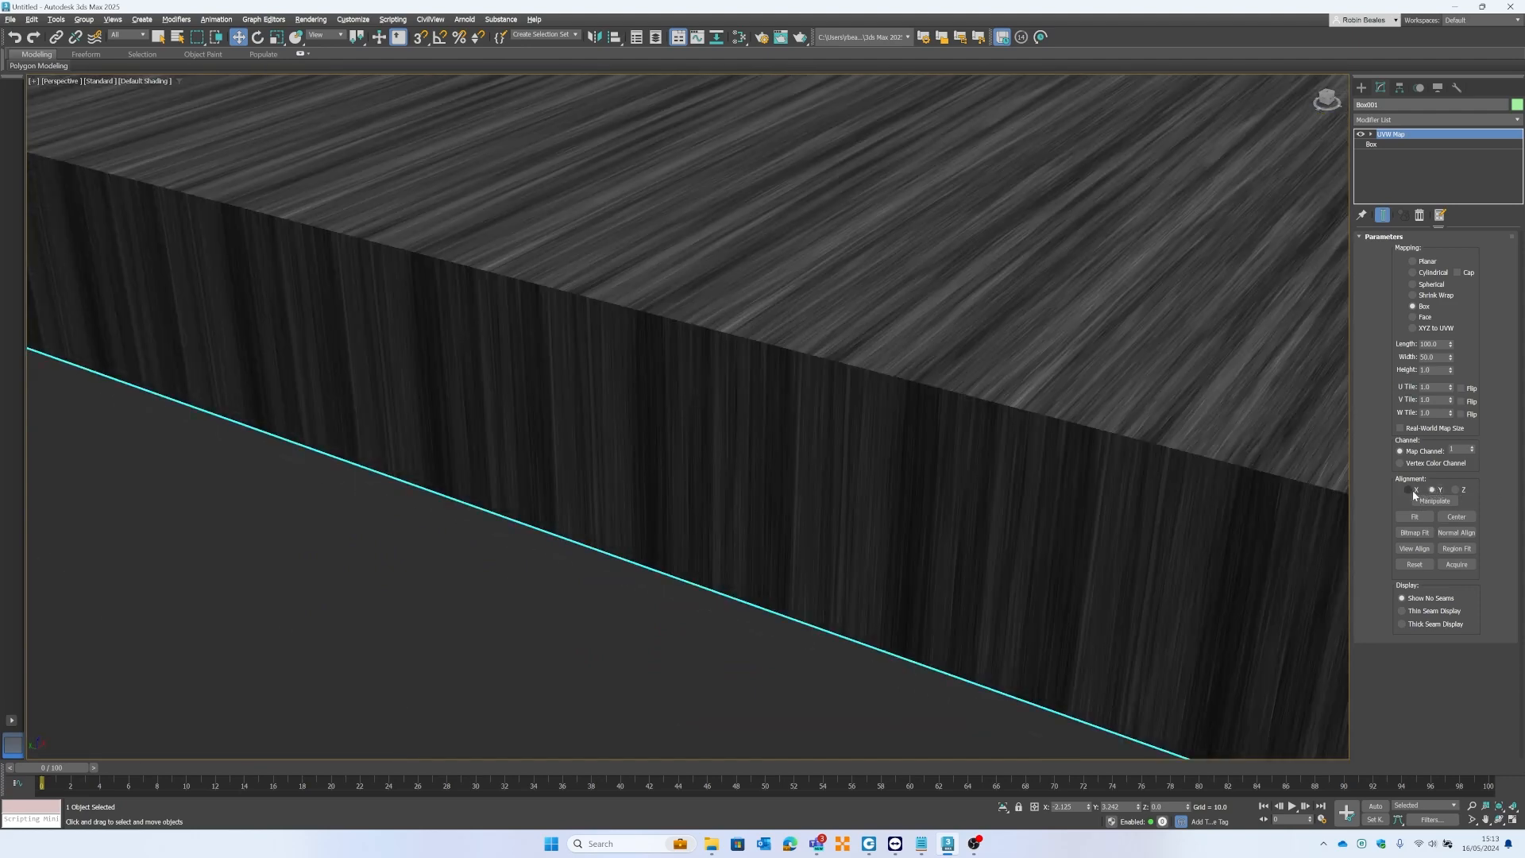
pyautogui.click(1438, 493)
pyautogui.click(1459, 492)
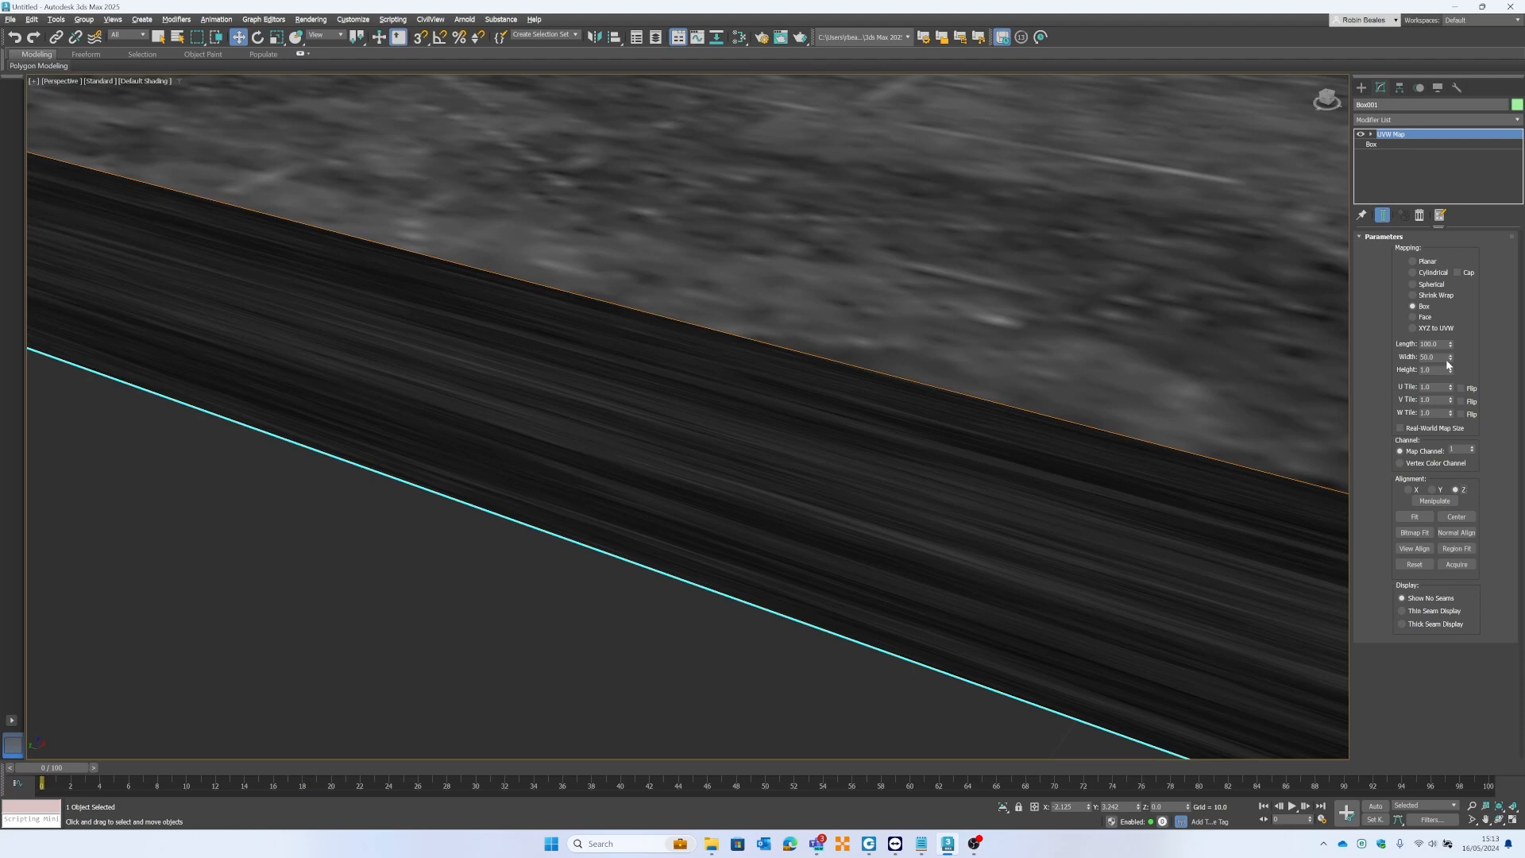
# Set the height of the box's UVW mapping gizmo to 20.
pyautogui.moveTo(1450, 370); pyautogui.dragTo(1419, 256)
pyautogui.moveTo(1435, 51); pyautogui.dragTo(1422, 363)
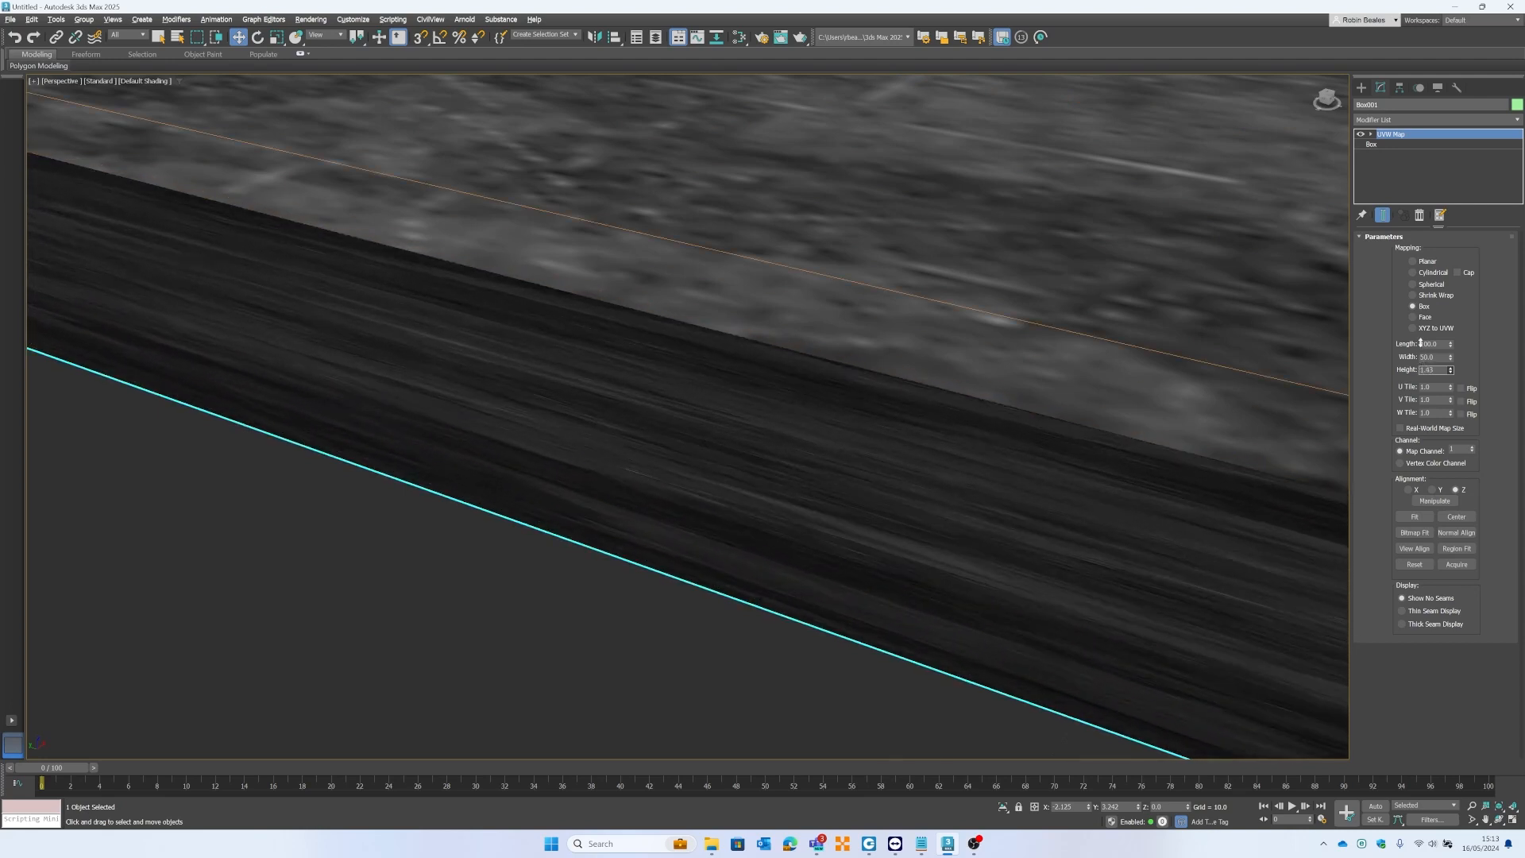
pyautogui.moveTo(1420, 363); pyautogui.dragTo(1503, 421)
pyautogui.moveTo(1441, 370); pyautogui.dragTo(1353, 355)
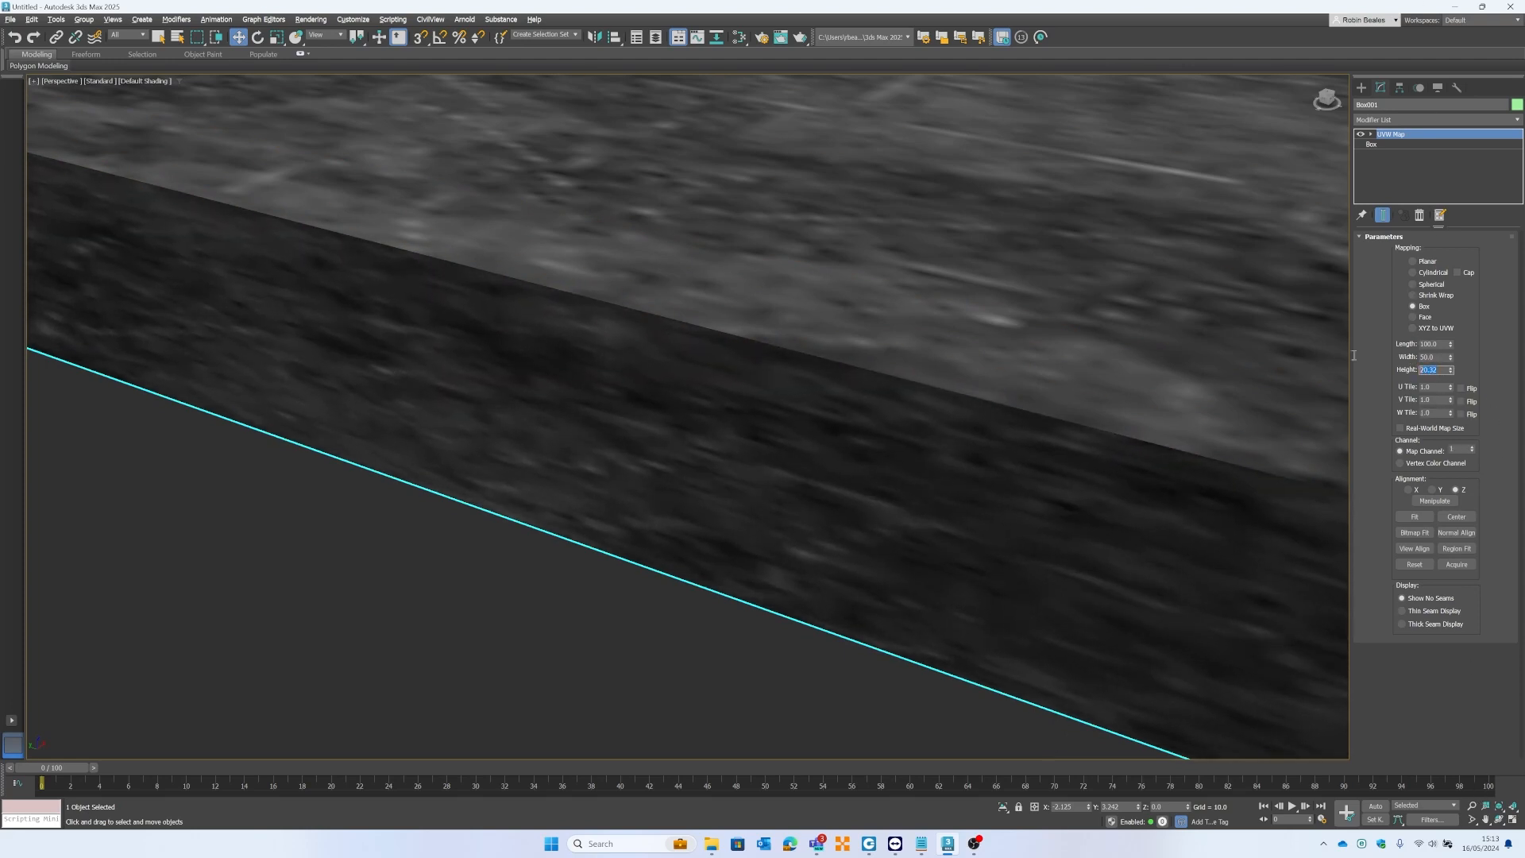
pyautogui.write('20')
pyautogui.press('Return')
# Examine the Galv texture along the box's top and thin side faces, deselecting the box for a clear view.
pyautogui.scroll(-5, 1178, 427)
pyautogui.scroll(2, 850, 473)
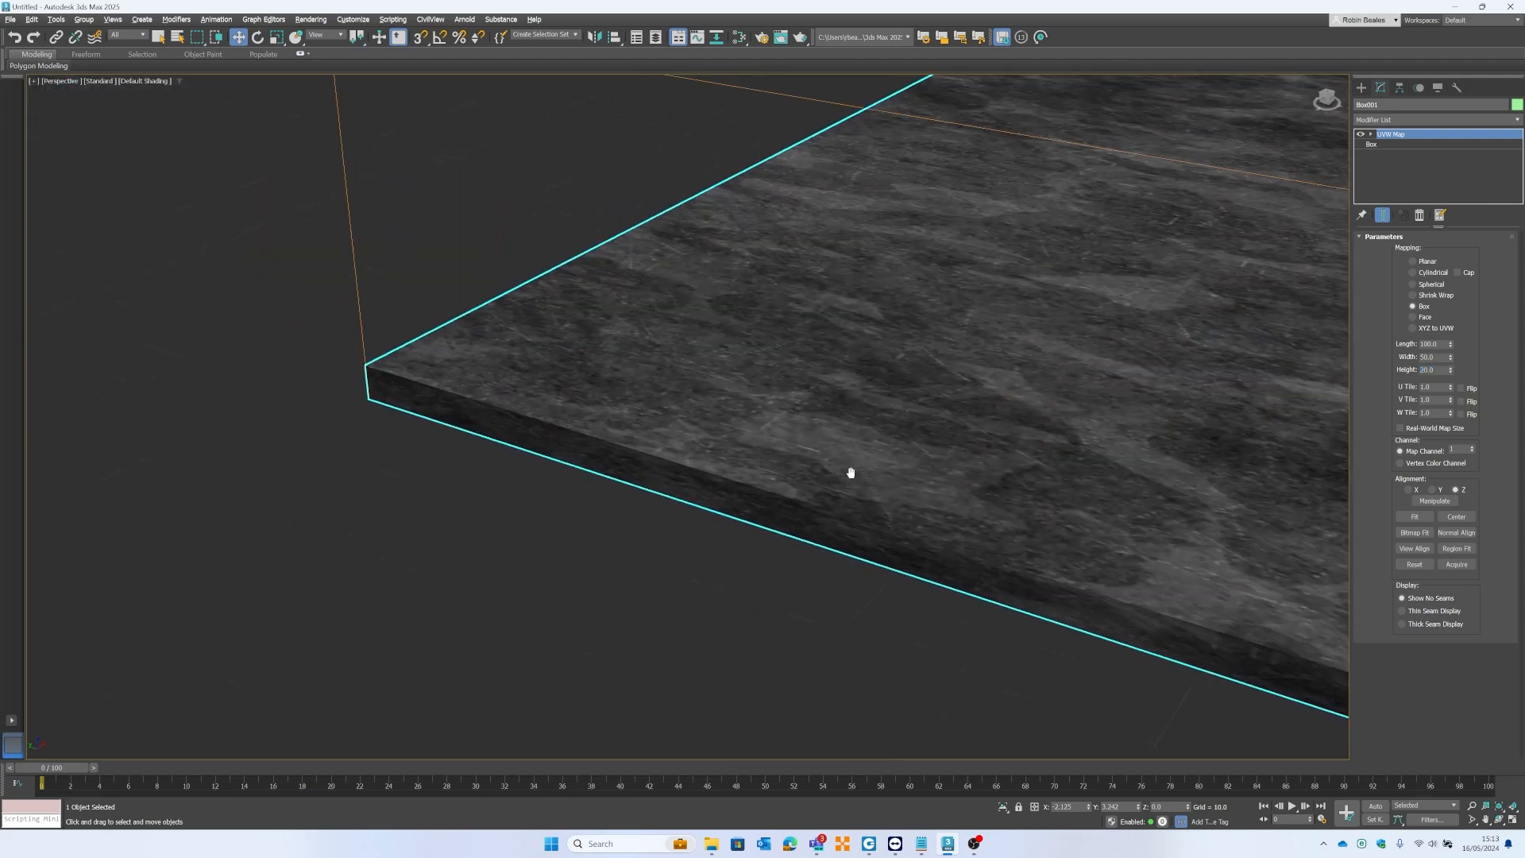
pyautogui.scroll(-2, 845, 460)
pyautogui.scroll(2, 844, 460)
pyautogui.scroll(2, 1032, 479)
pyautogui.scroll(3, 922, 453)
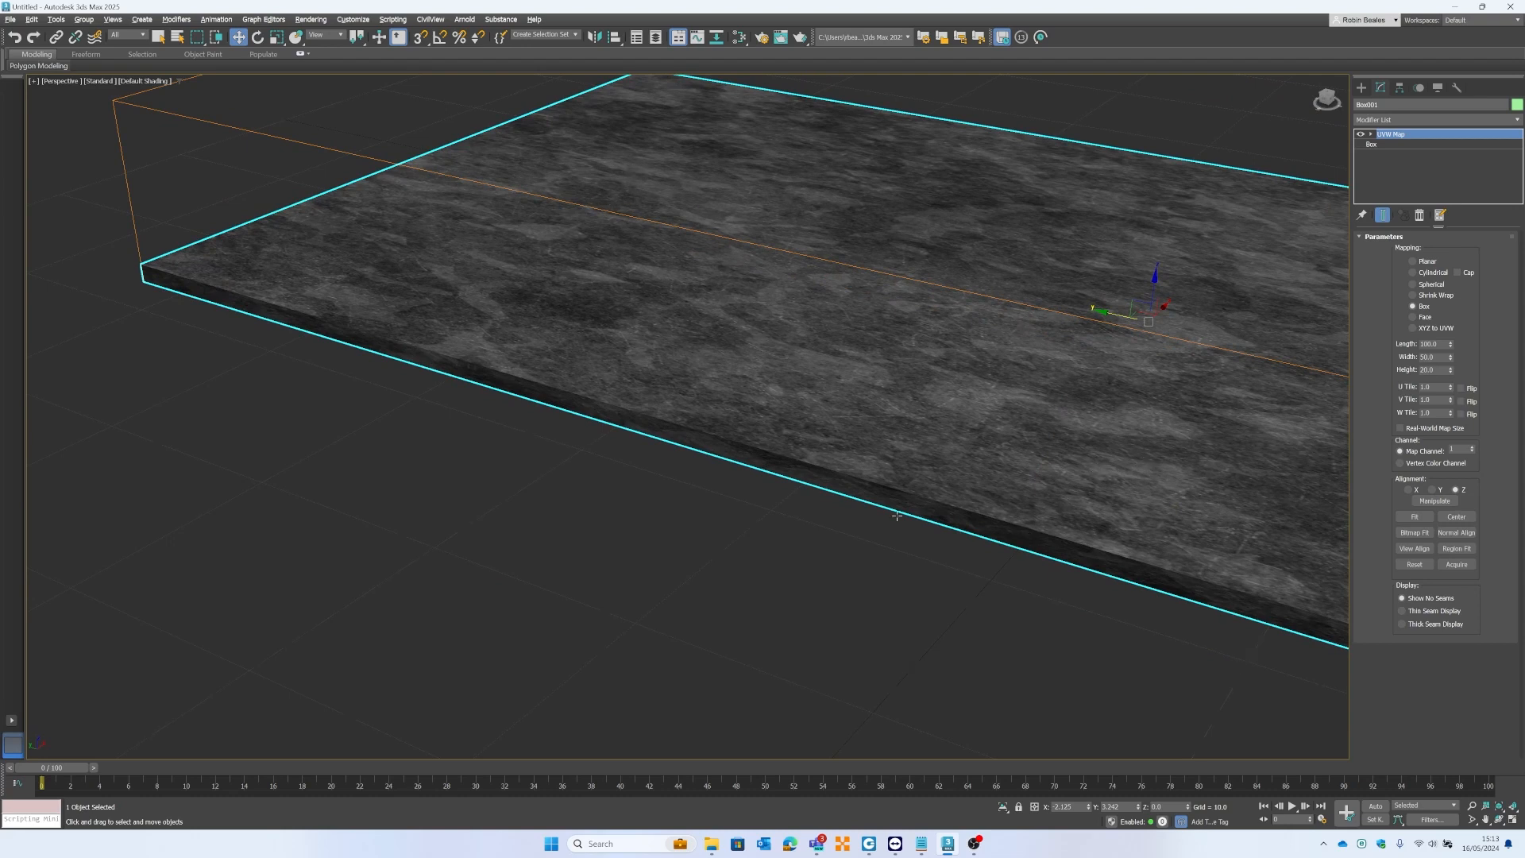
pyautogui.moveTo(1028, 536); pyautogui.dragTo(759, 465, button='middle')
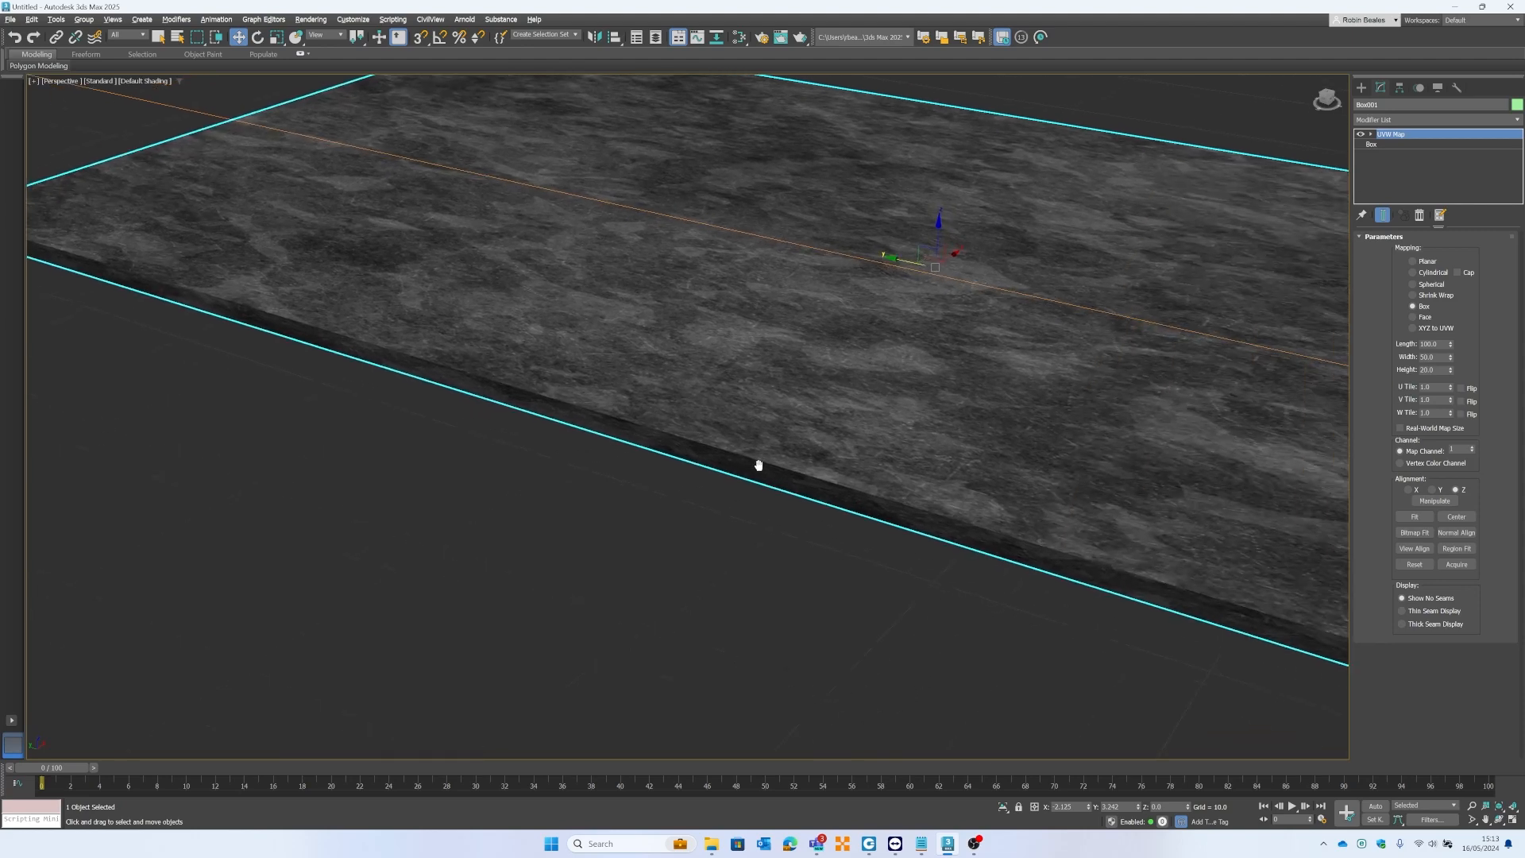
pyautogui.moveTo(1092, 592); pyautogui.dragTo(879, 575, button='middle')
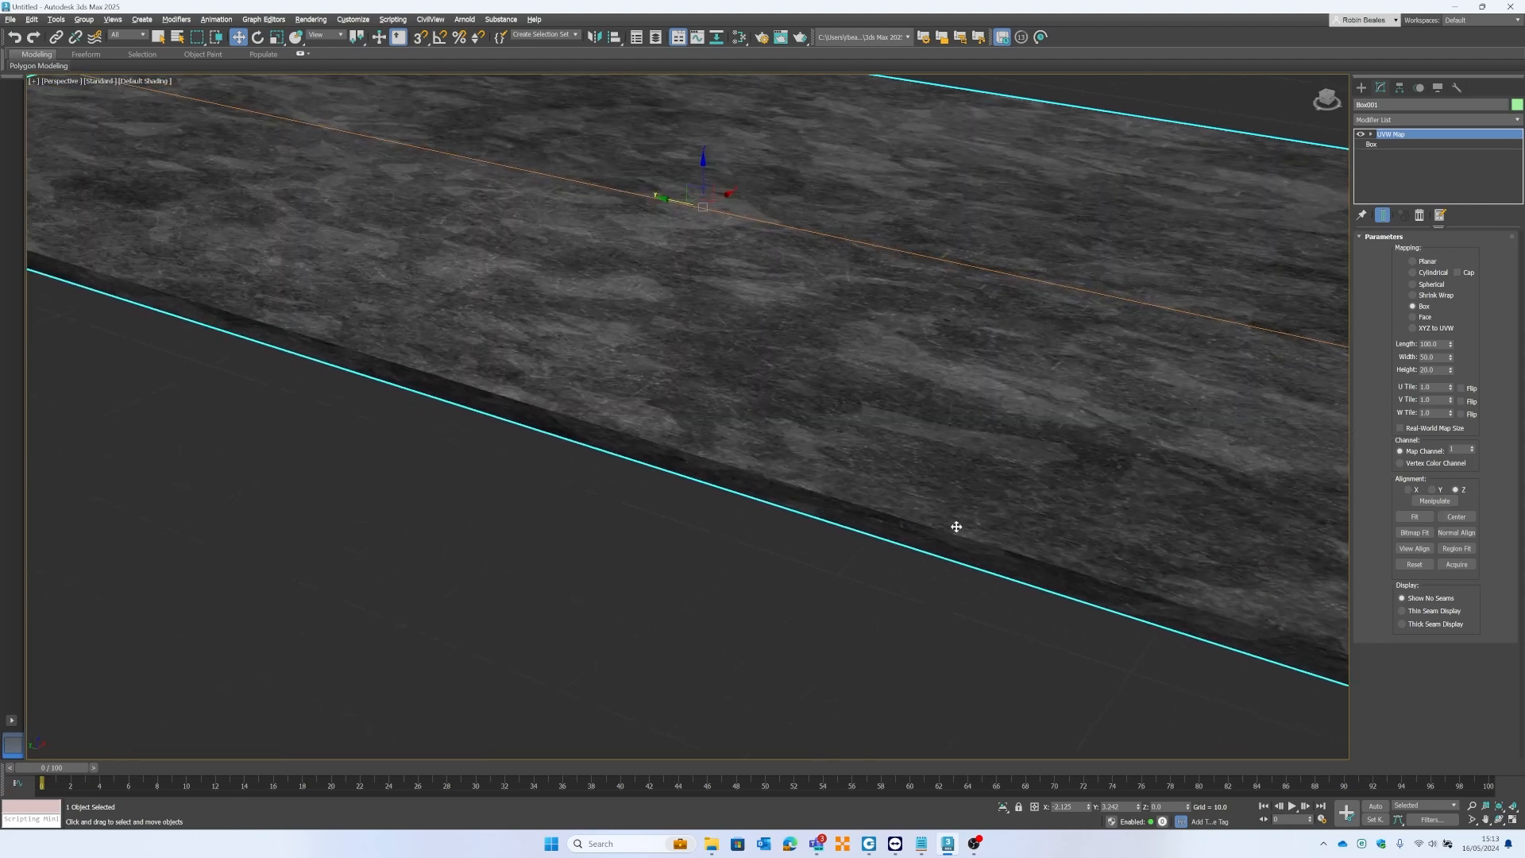
pyautogui.click(572, 481)
pyautogui.scroll(-5, 755, 453)
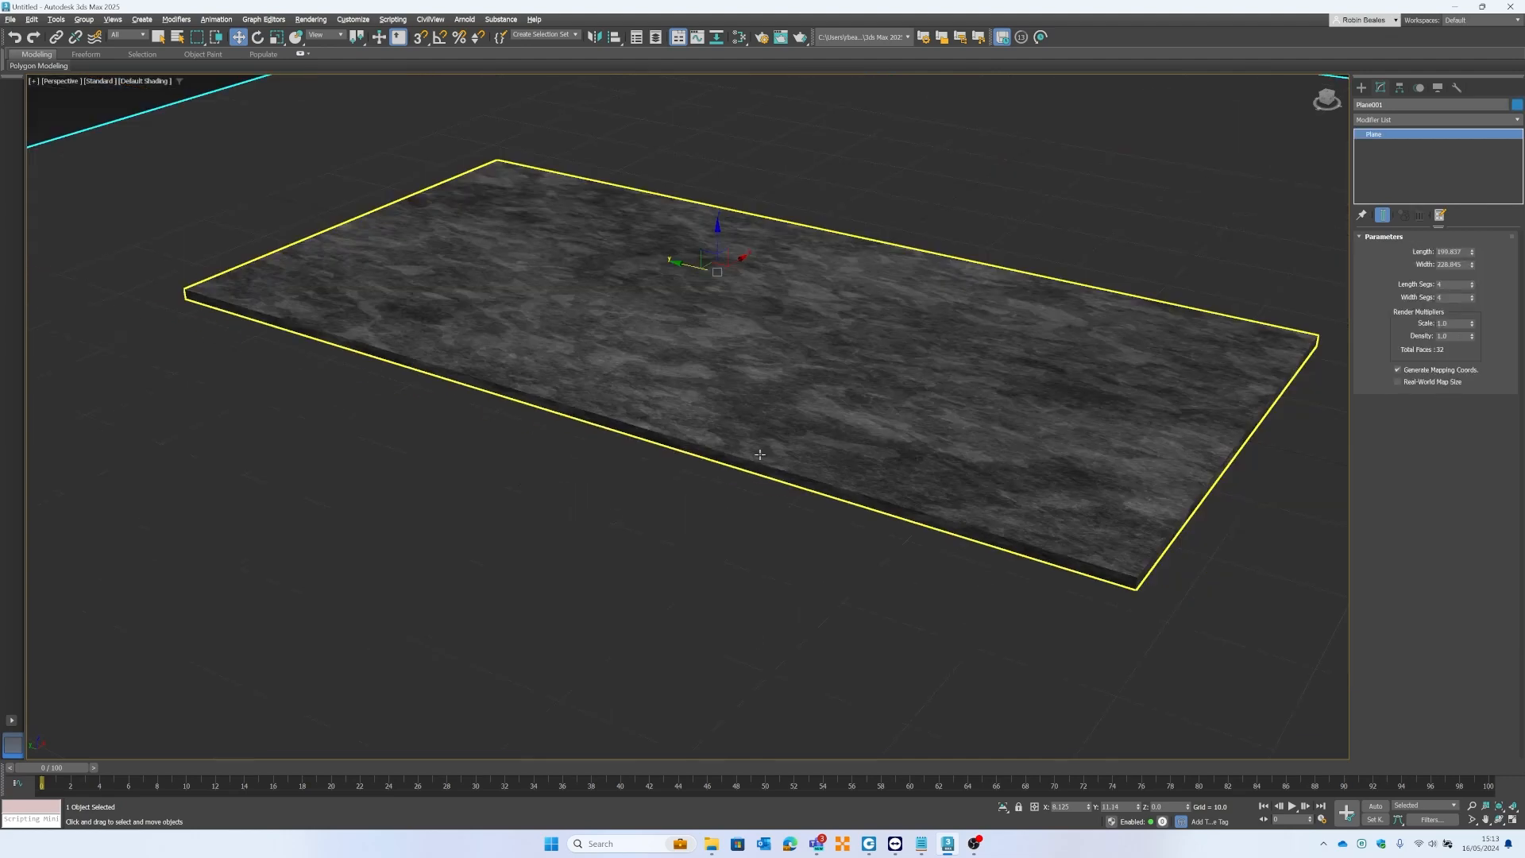
pyautogui.moveTo(445, 398); pyautogui.dragTo(710, 412, button='middle')
pyautogui.moveTo(947, 389); pyautogui.dragTo(762, 416, button='middle')
pyautogui.scroll(3, 717, 392)
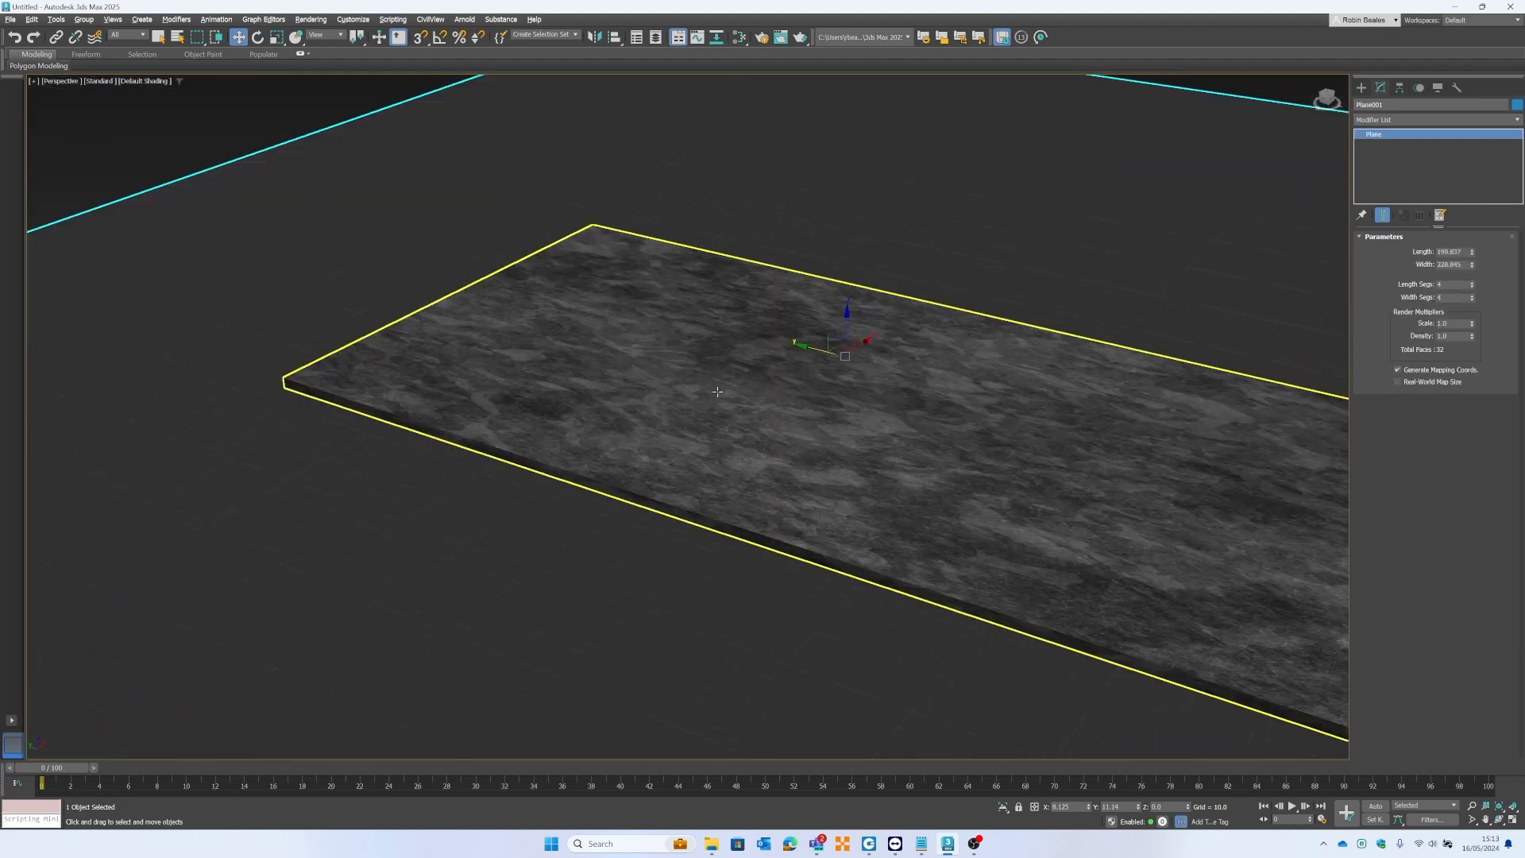
# Create a standard Target camera in front of the textured box, aimed at the middle of the box.
pyautogui.click(1361, 88)
pyautogui.click(1403, 105)
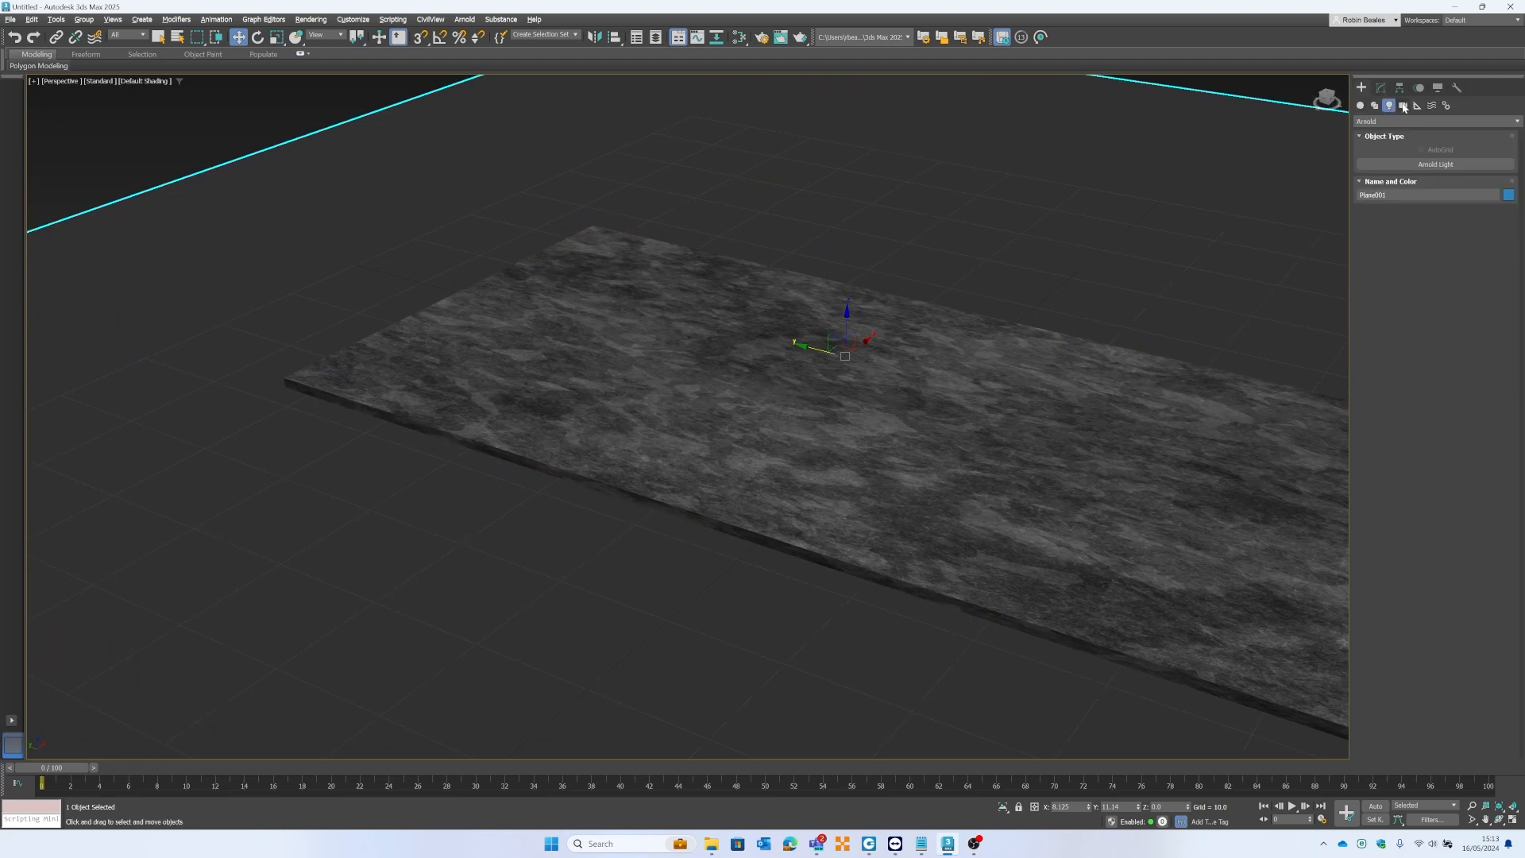
pyautogui.click(1466, 164)
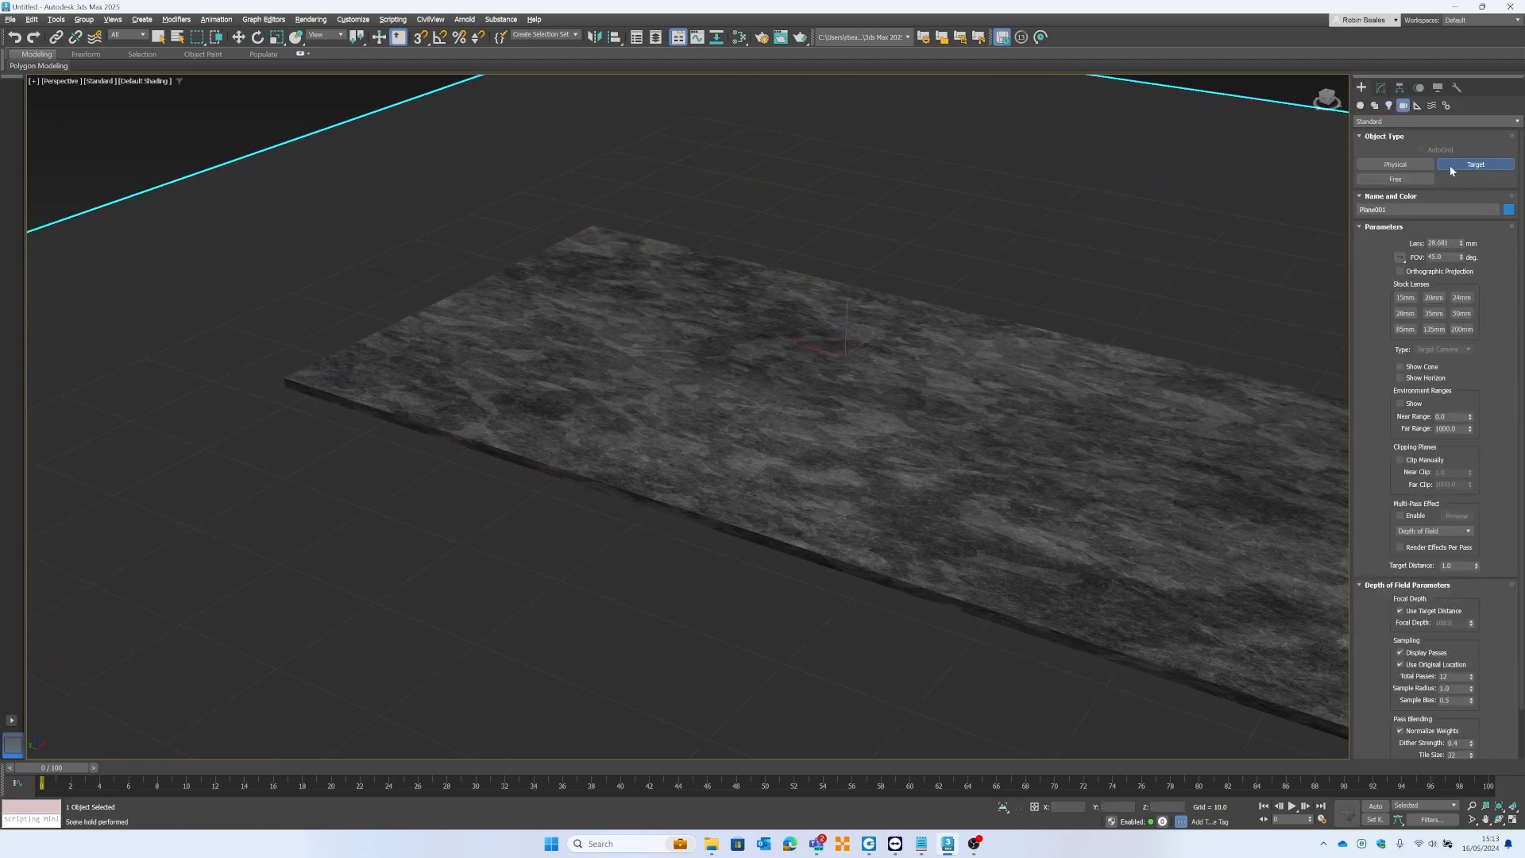
pyautogui.scroll(-5, 914, 389)
pyautogui.moveTo(987, 718); pyautogui.dragTo(843, 286)
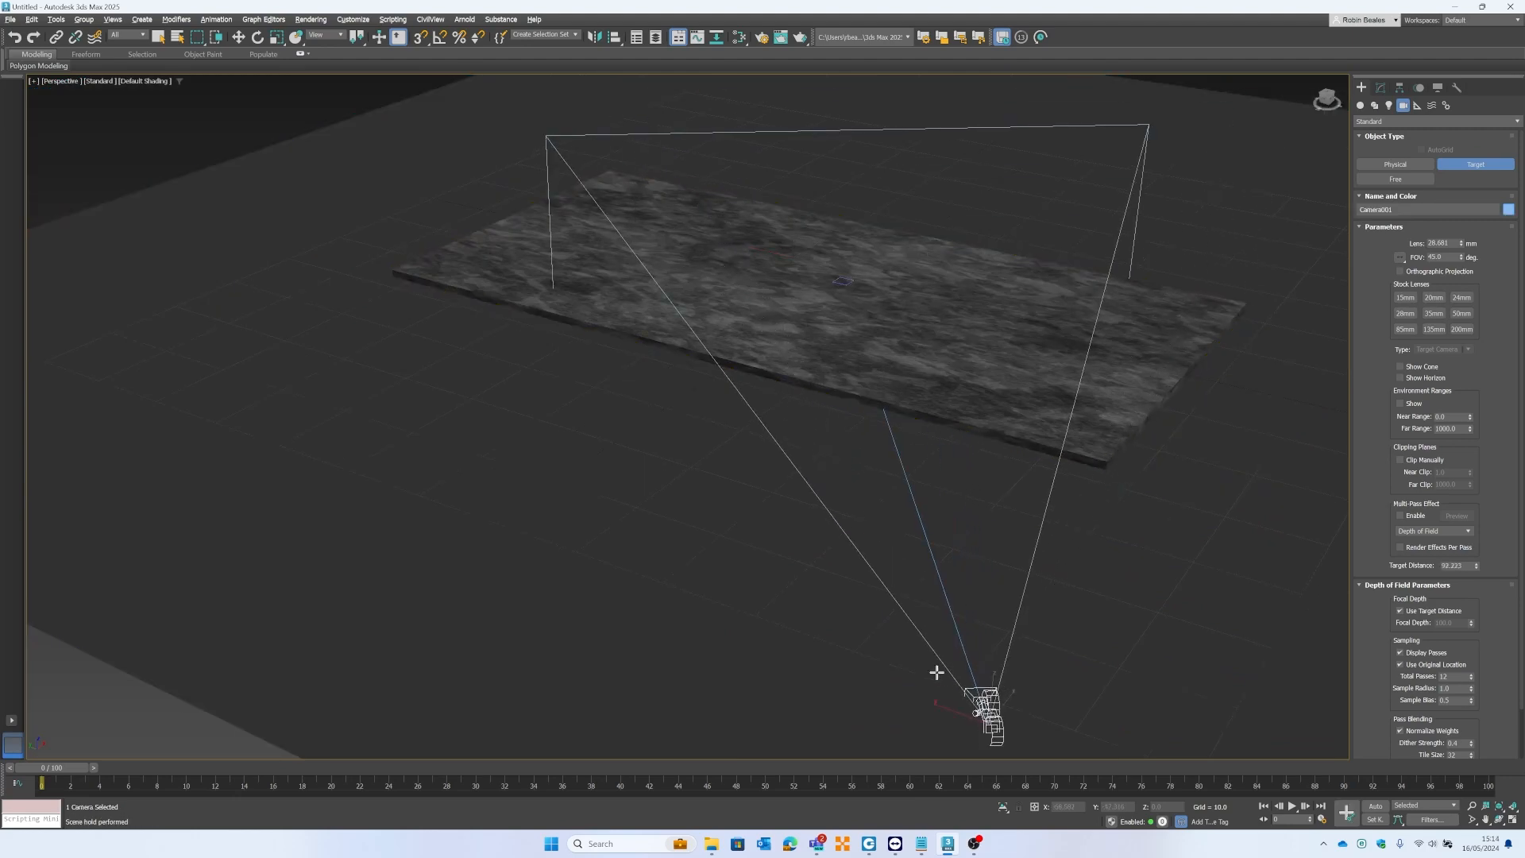
pyautogui.click(239, 38)
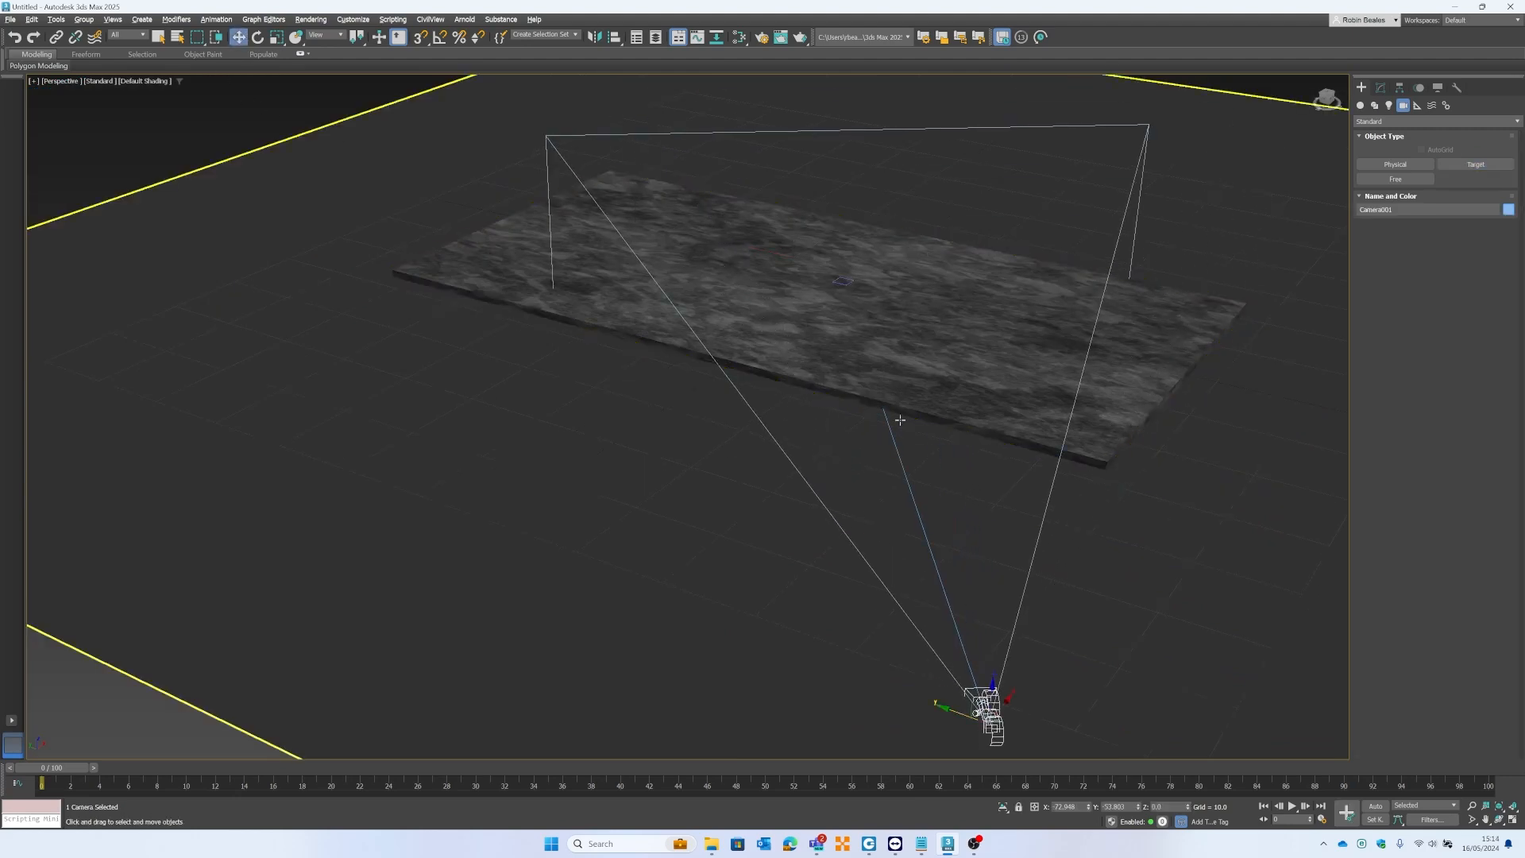
pyautogui.click(847, 284)
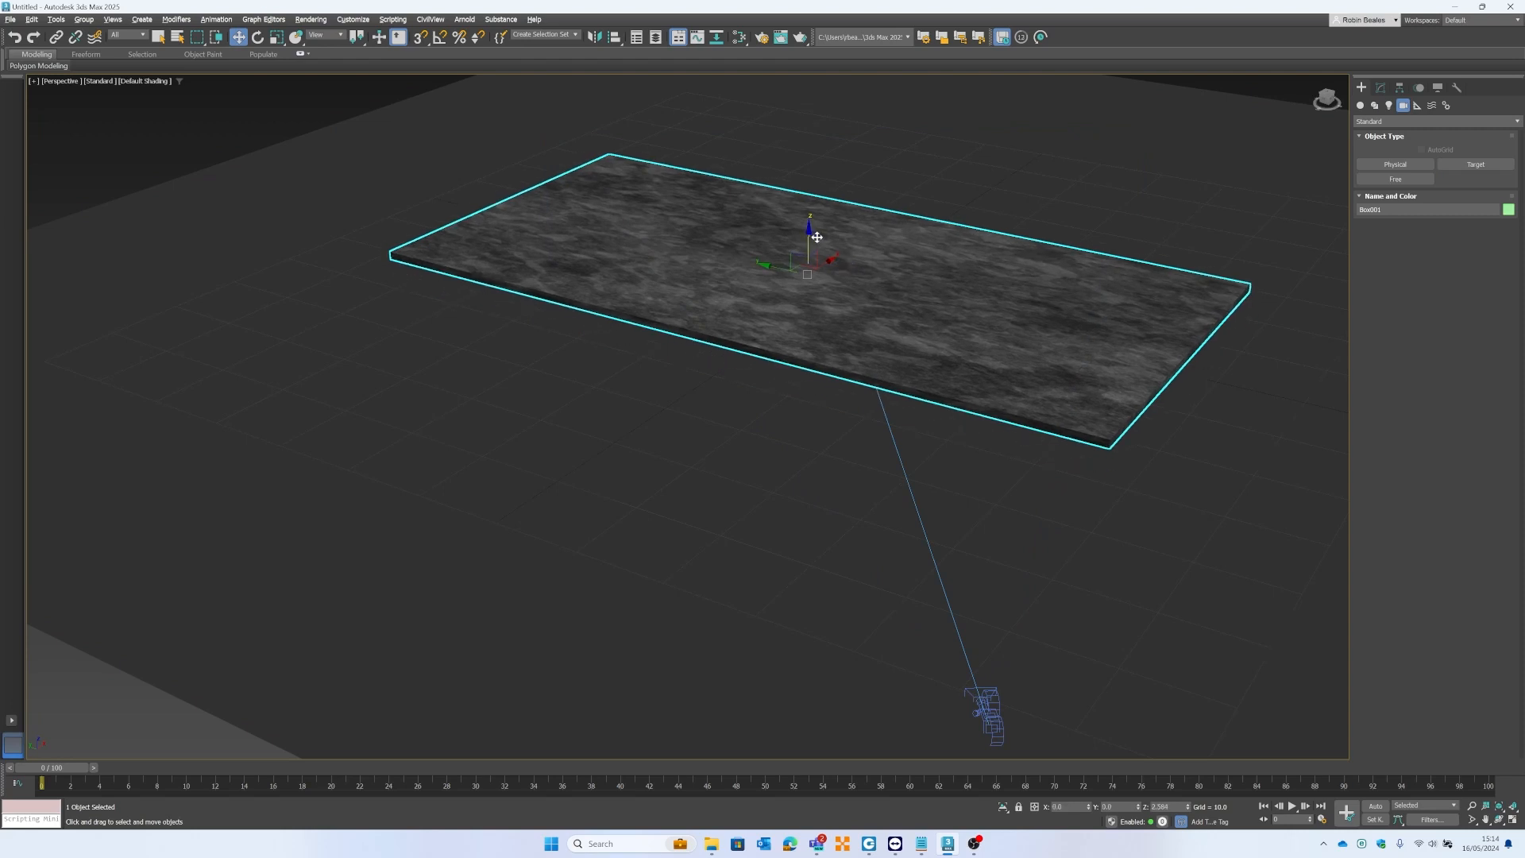
pyautogui.click(902, 480)
pyautogui.click(902, 461)
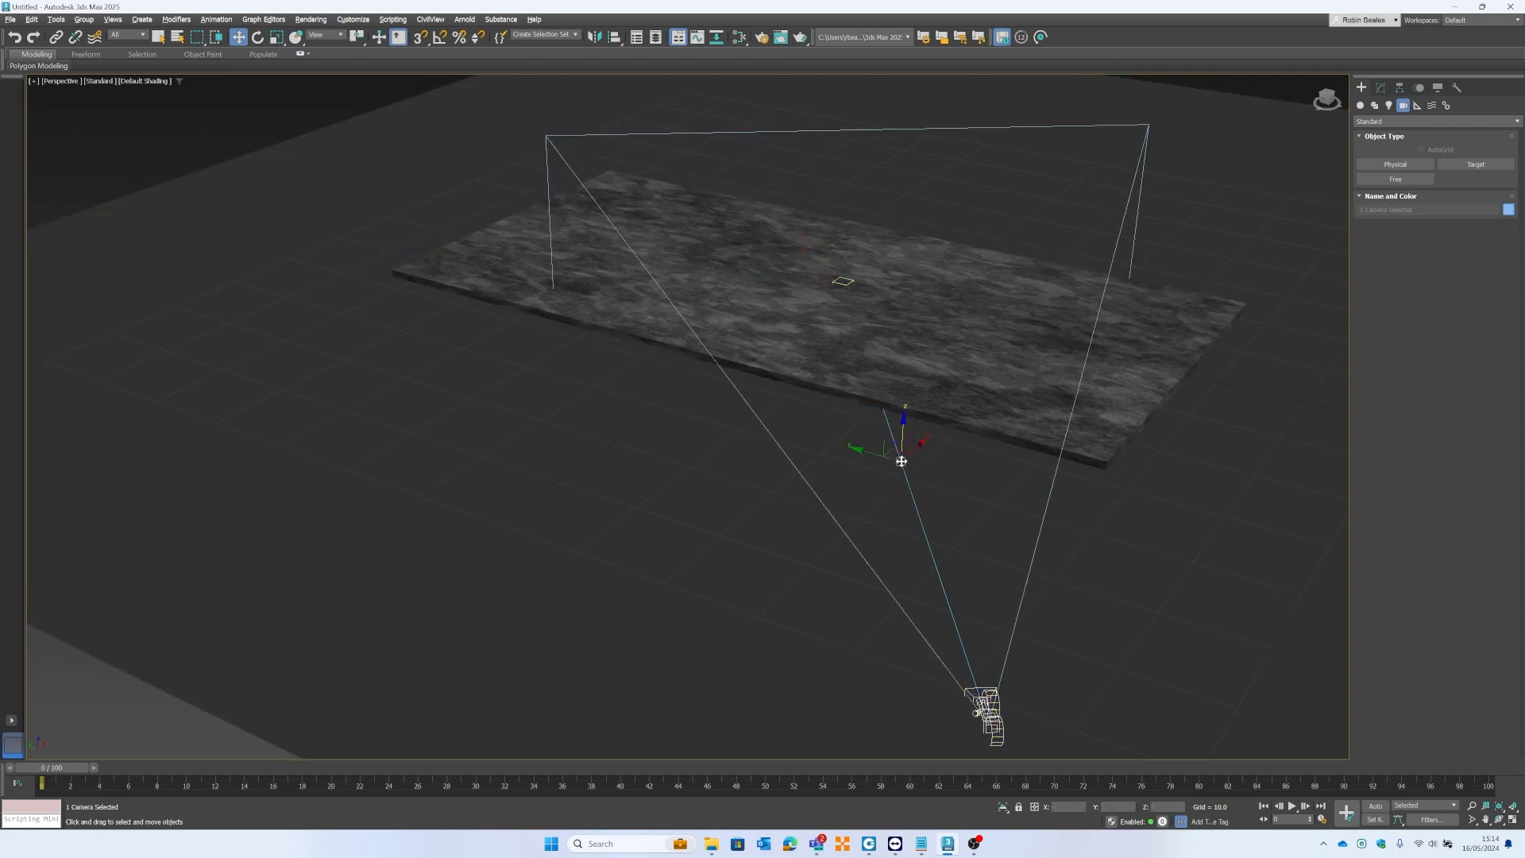
pyautogui.click(905, 489)
pyautogui.click(905, 489)
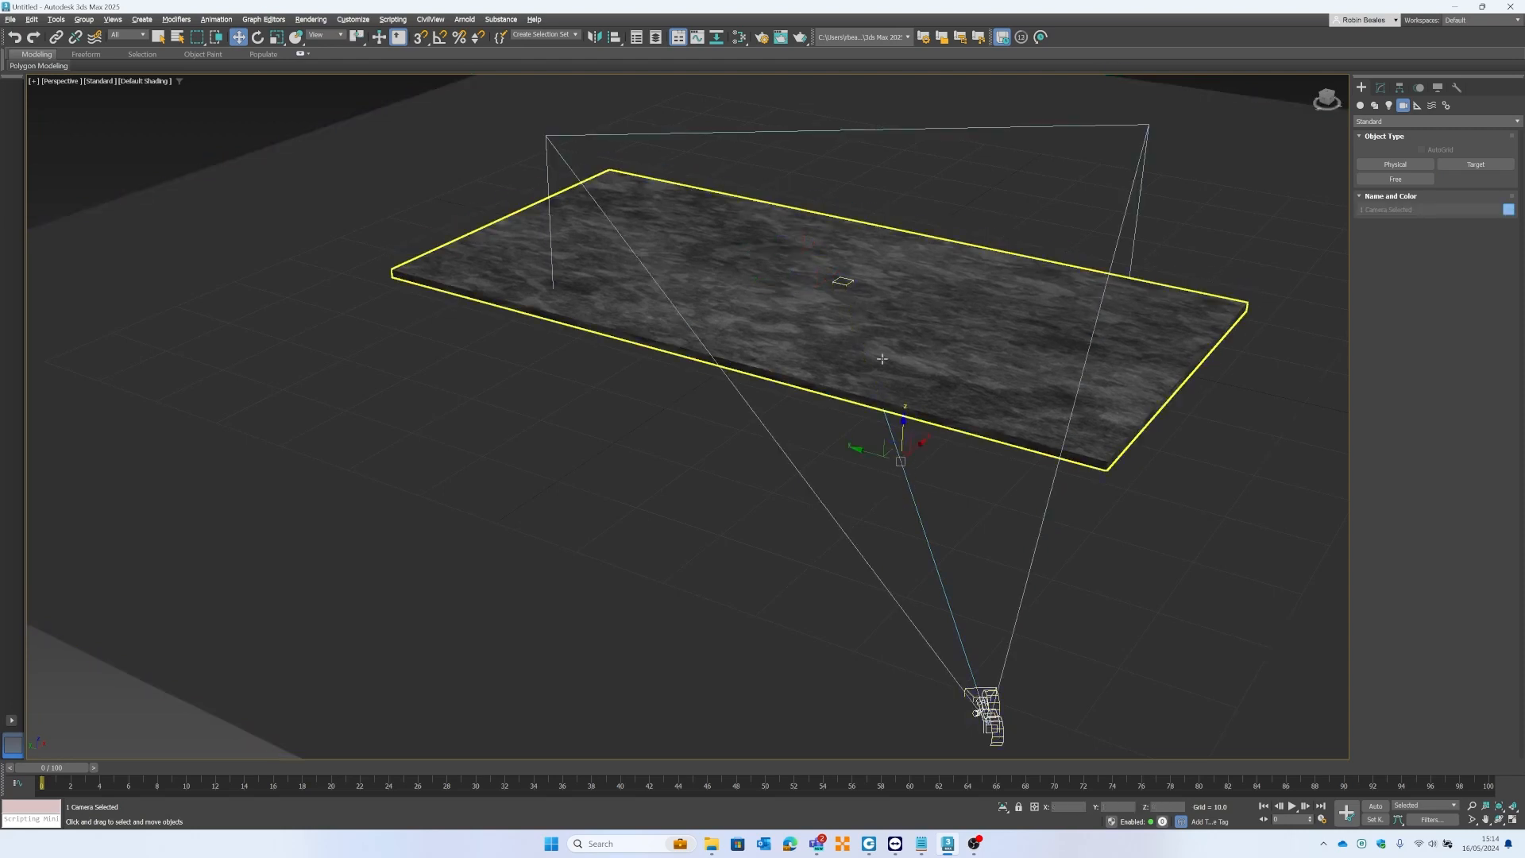
pyautogui.click(845, 286)
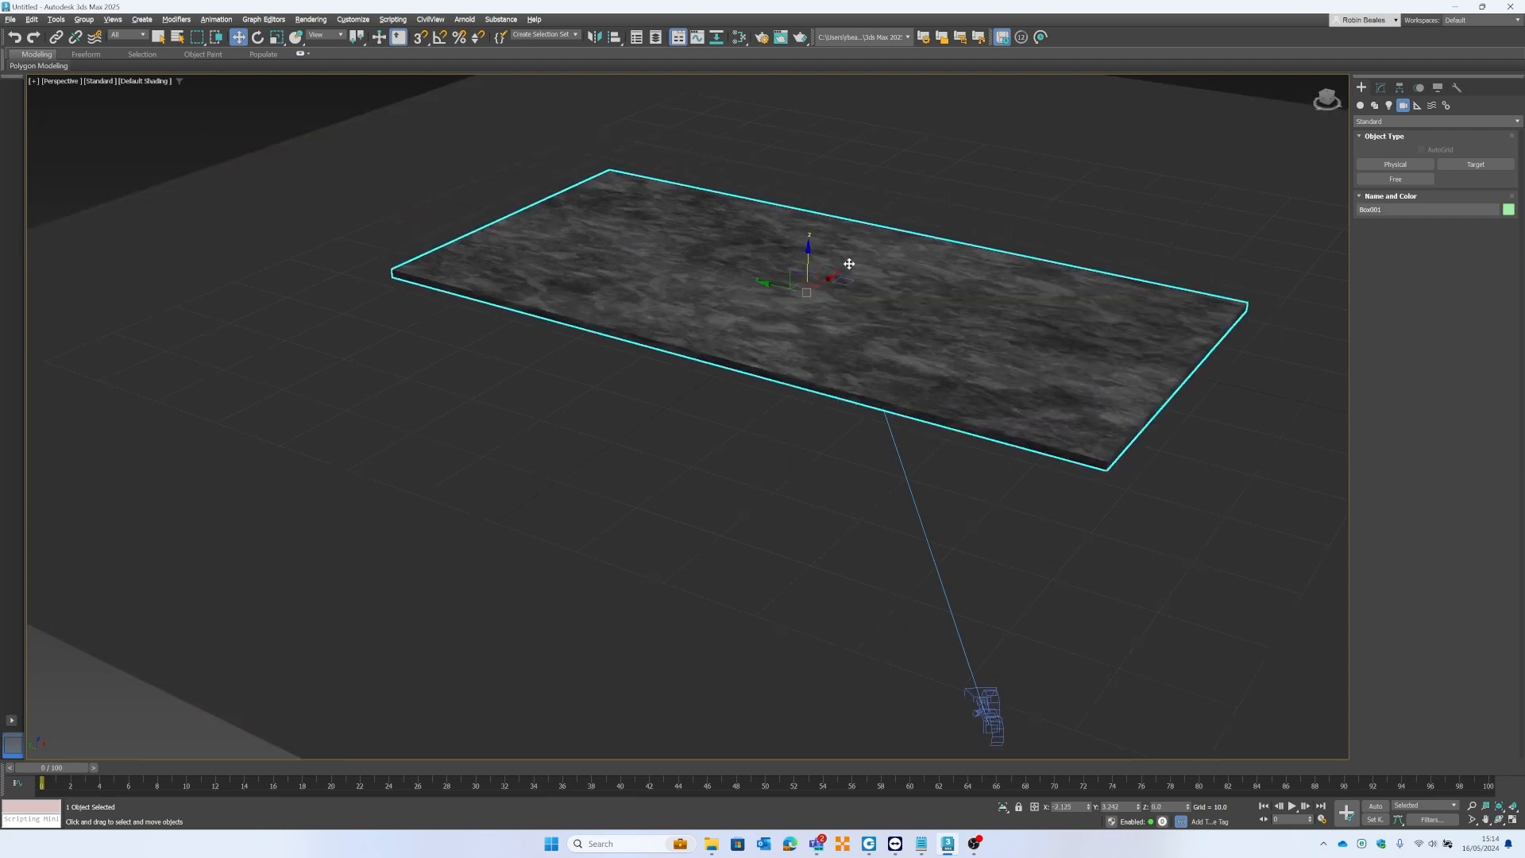
pyautogui.click(138, 198)
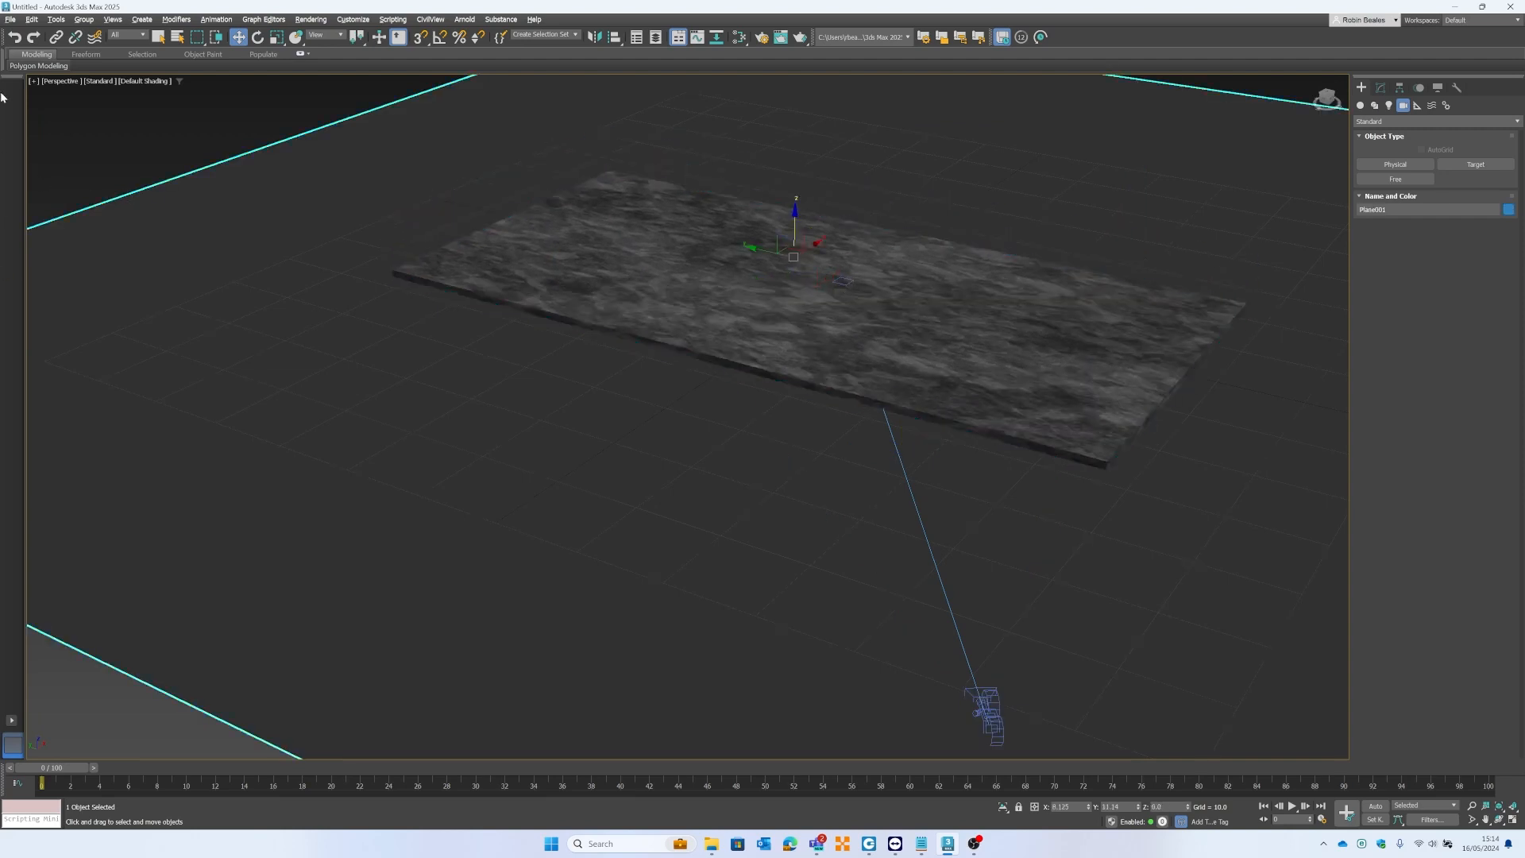
pyautogui.click(11, 722)
pyautogui.click(85, 609)
# Select the camera's target by name from the scene and raise it about 5 units above the box.
pyautogui.press('h')
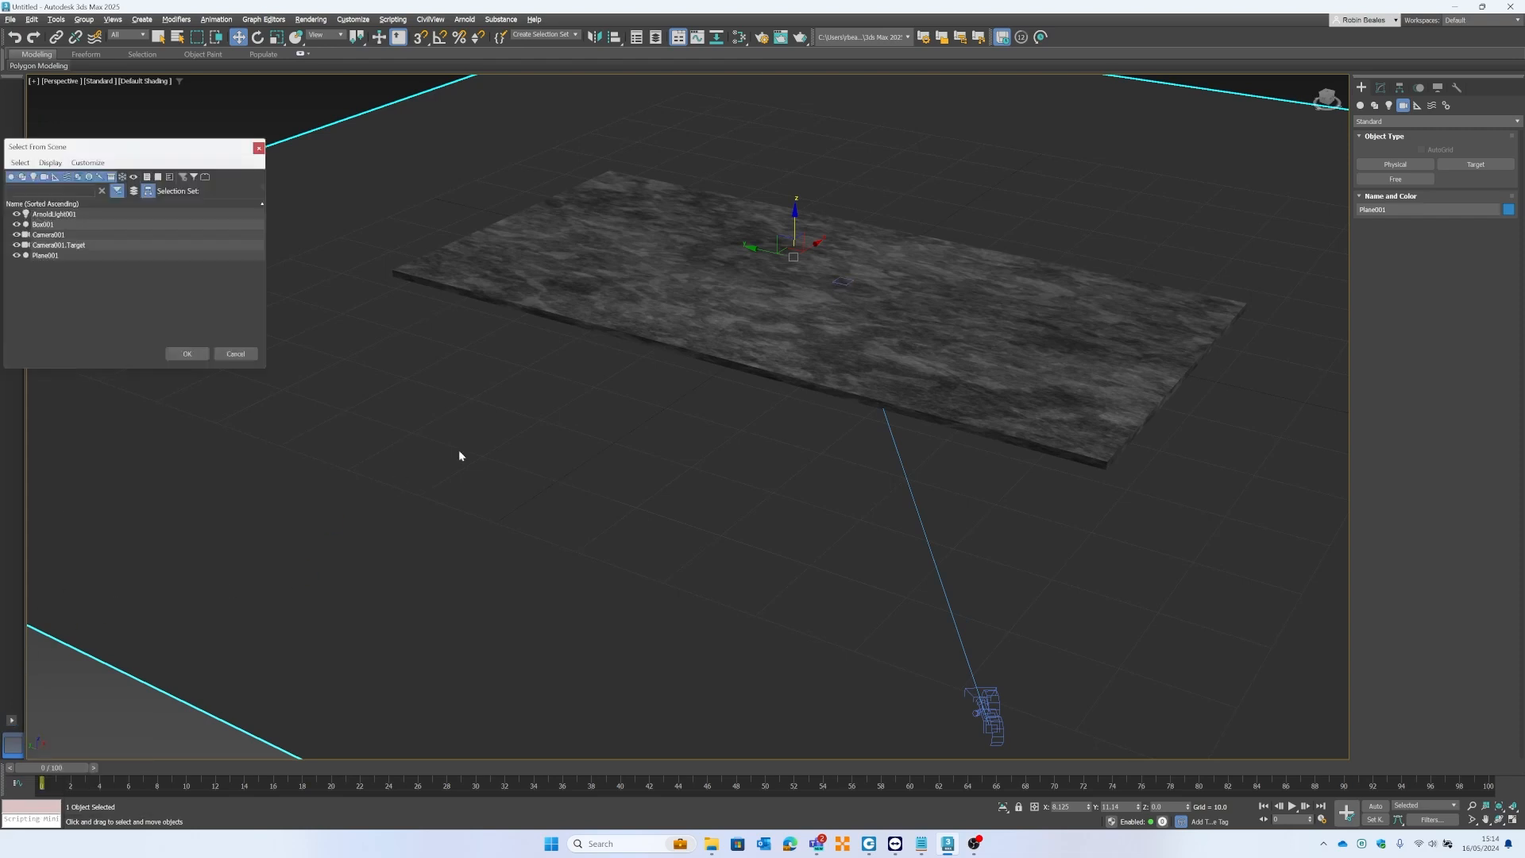
pyautogui.click(186, 353)
pyautogui.moveTo(847, 238); pyautogui.dragTo(846, 224)
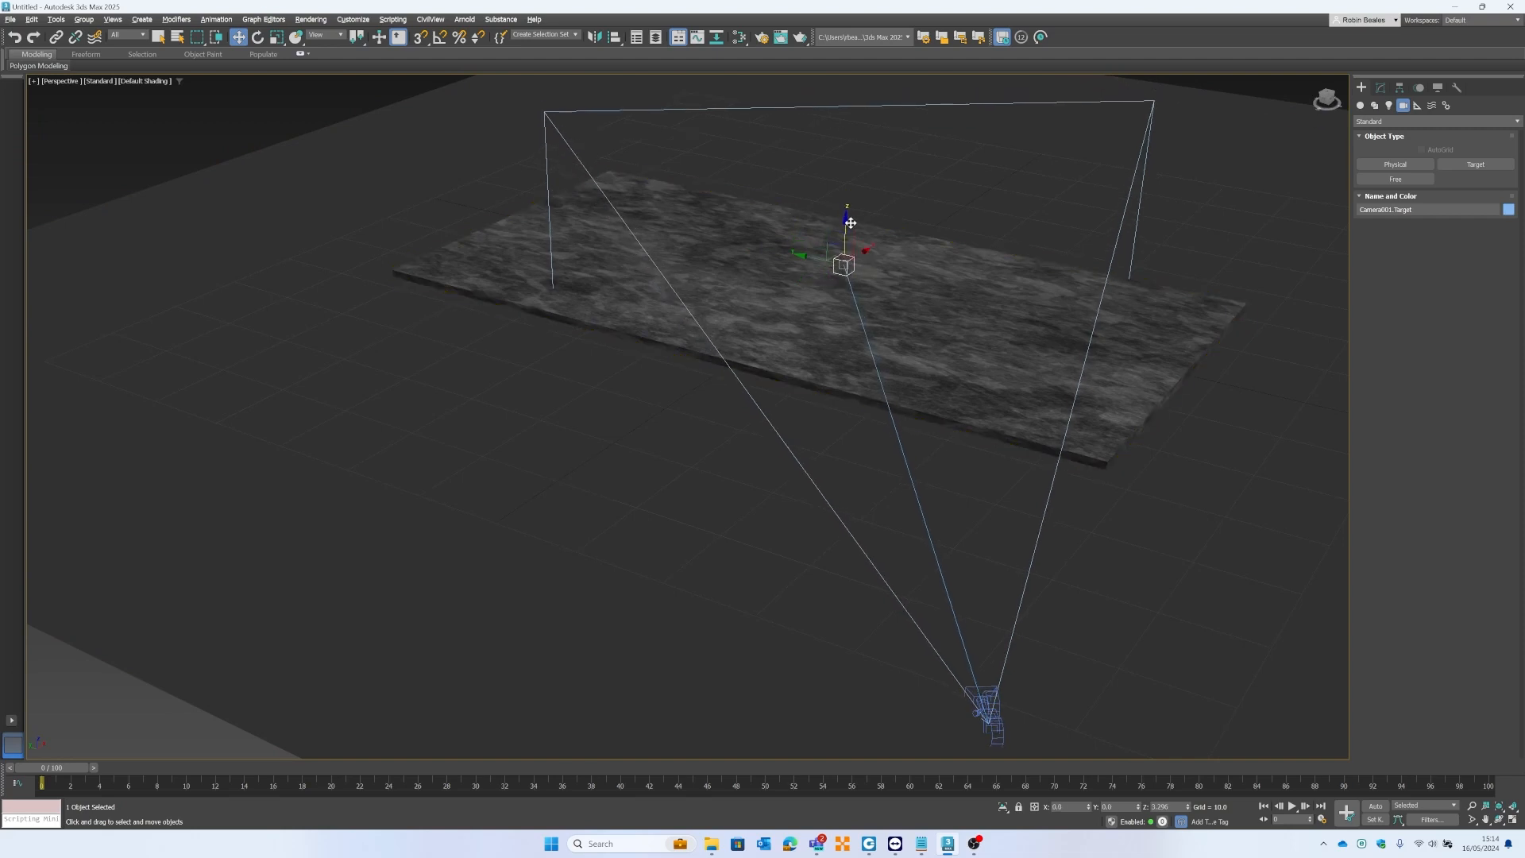
# Raise the camera itself vertically to a height of about 22 units, then deselect it.
pyautogui.click(991, 691)
pyautogui.moveTo(993, 689); pyautogui.dragTo(1015, 470)
pyautogui.click(798, 605)
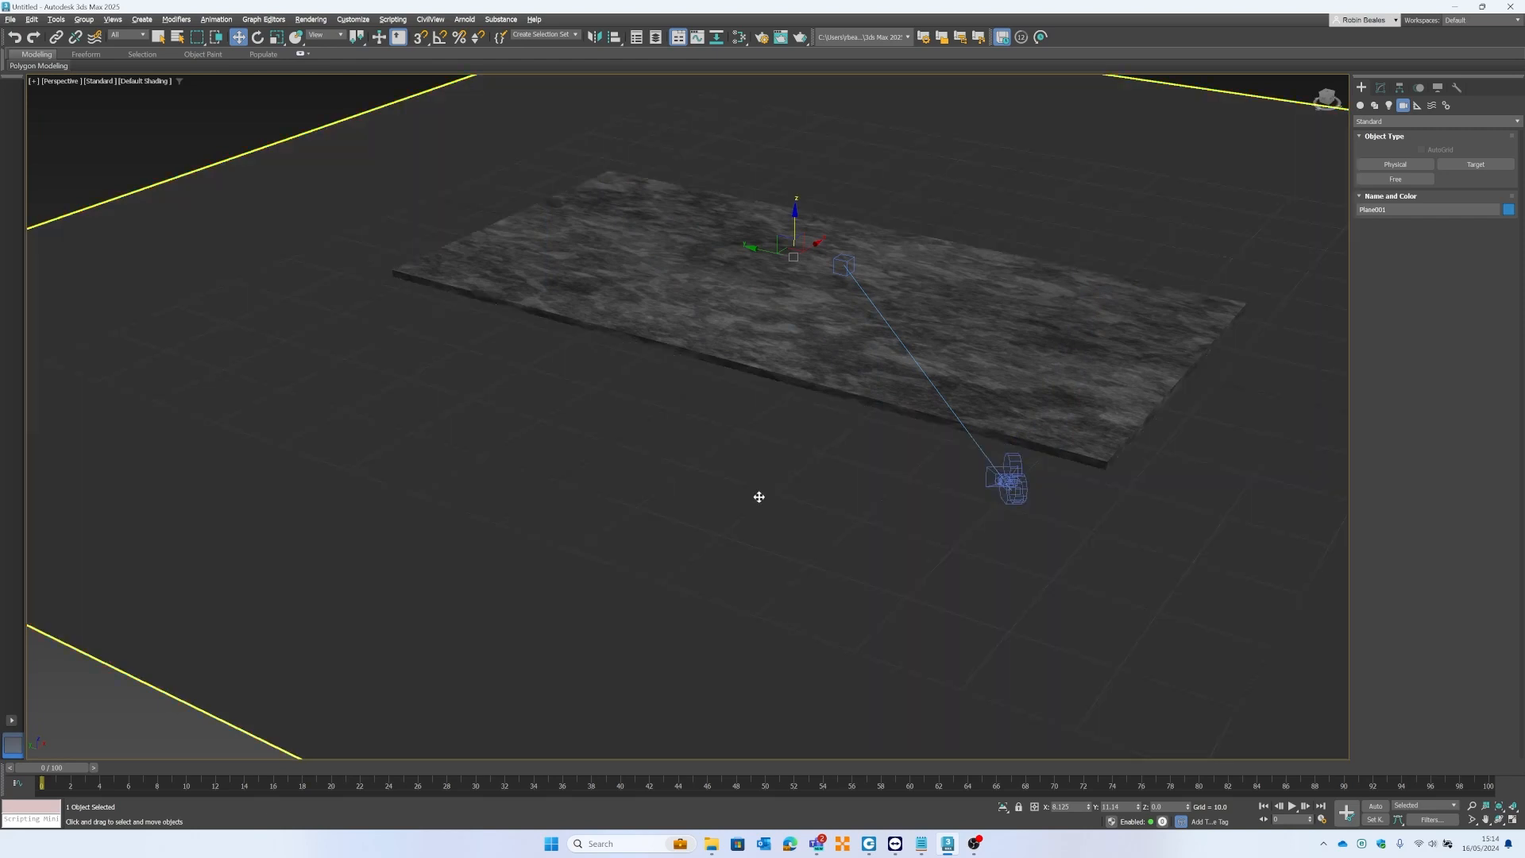
# Switch to the four-viewport layout and show an ActiveShade render through Camera001 in the perspective viewport.
pyautogui.hotkey('alt', 'w')
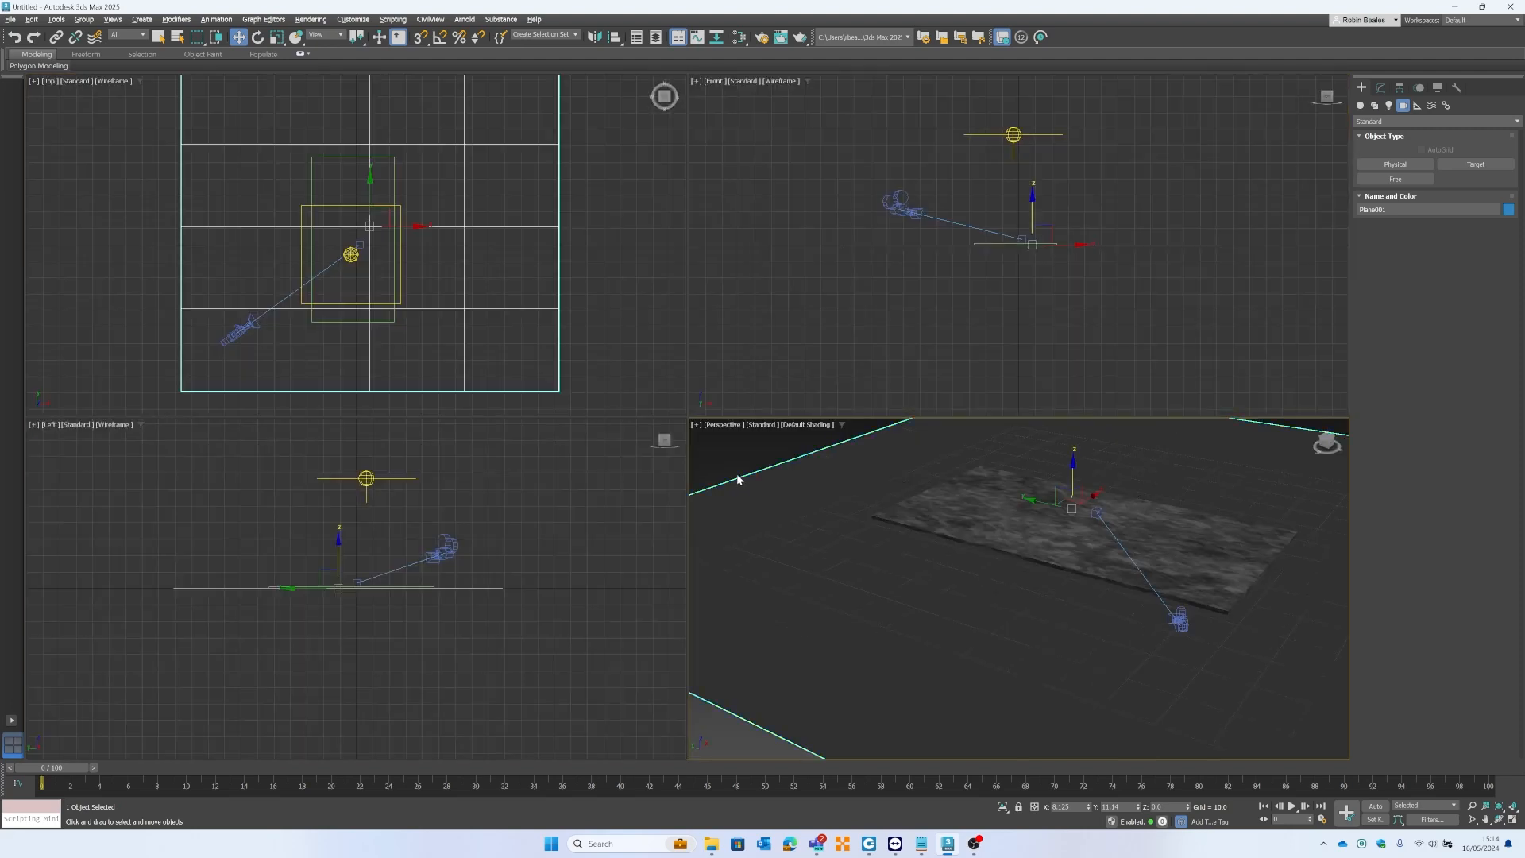
pyautogui.moveTo(953, 477); pyautogui.dragTo(950, 525, button='middle')
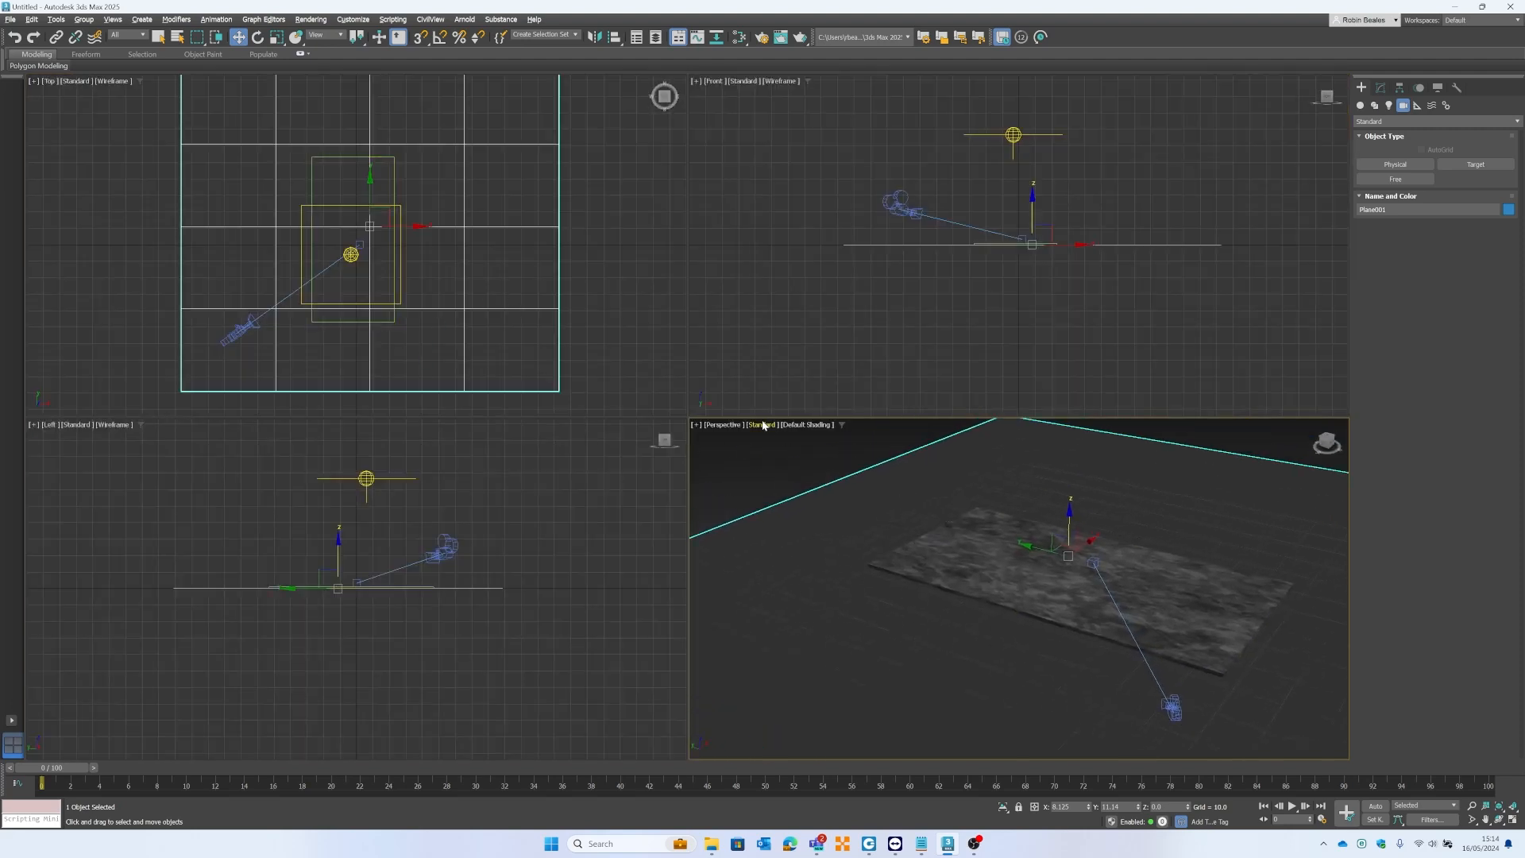
pyautogui.click(760, 426)
pyautogui.click(799, 437)
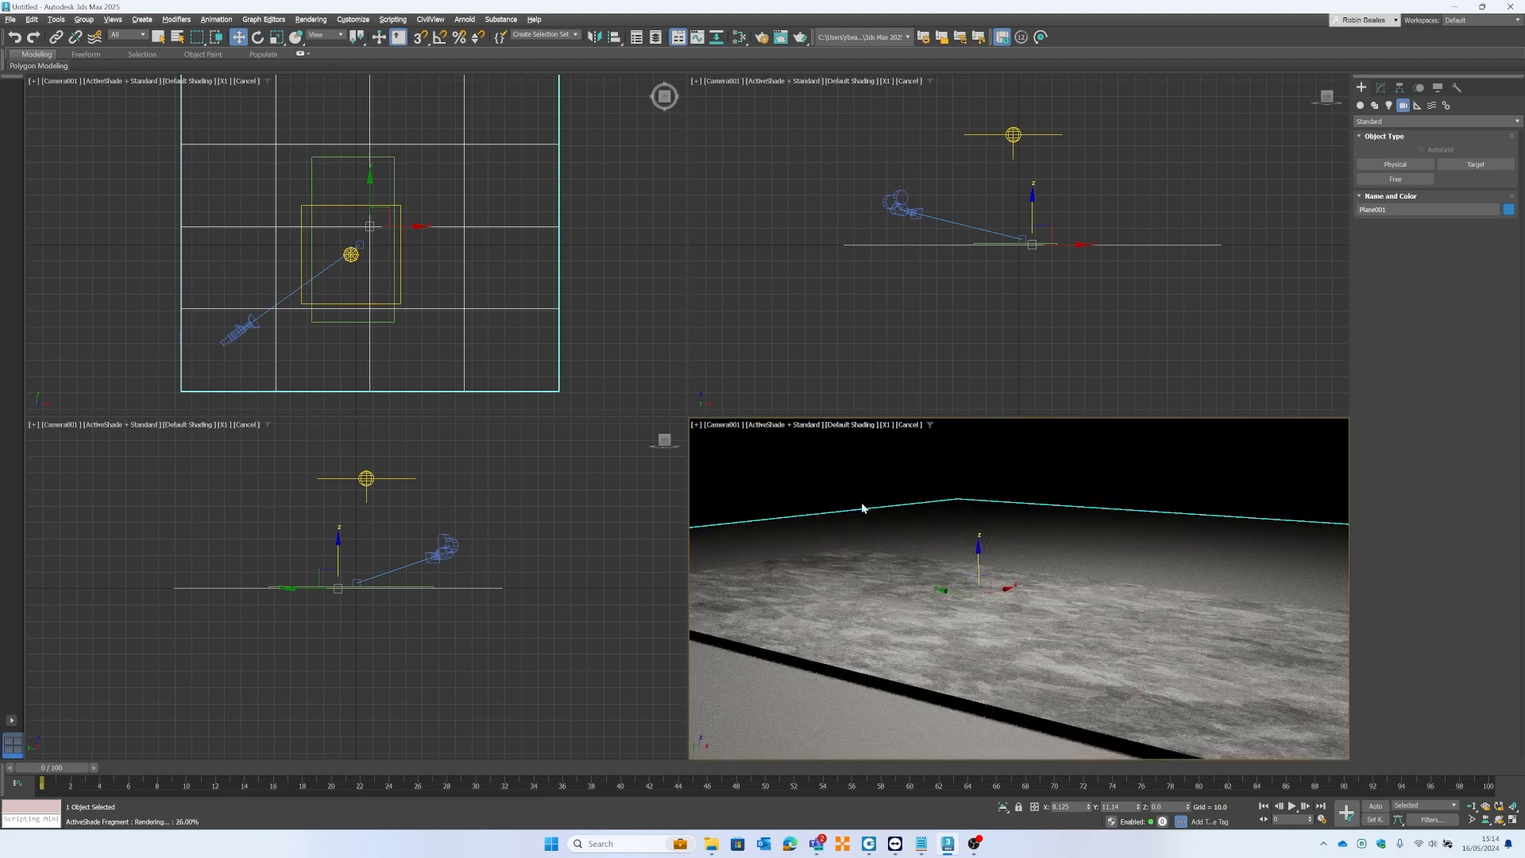
# In the Front view, move the camera toward the box to about X -39 and lower it to about Z 9.
pyautogui.click(900, 201)
pyautogui.click(899, 201)
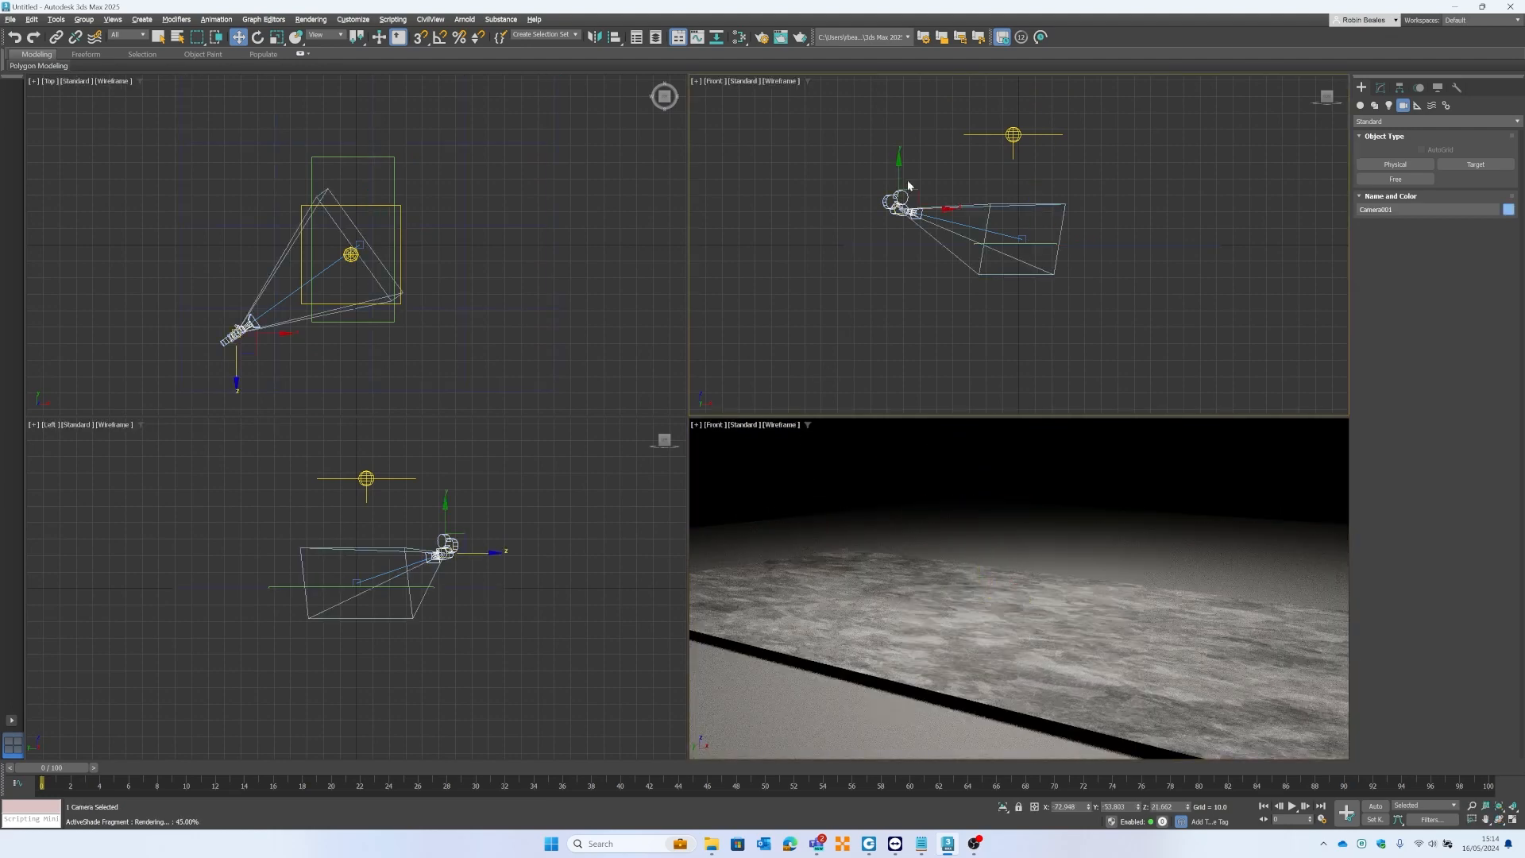
pyautogui.moveTo(934, 215); pyautogui.dragTo(999, 214)
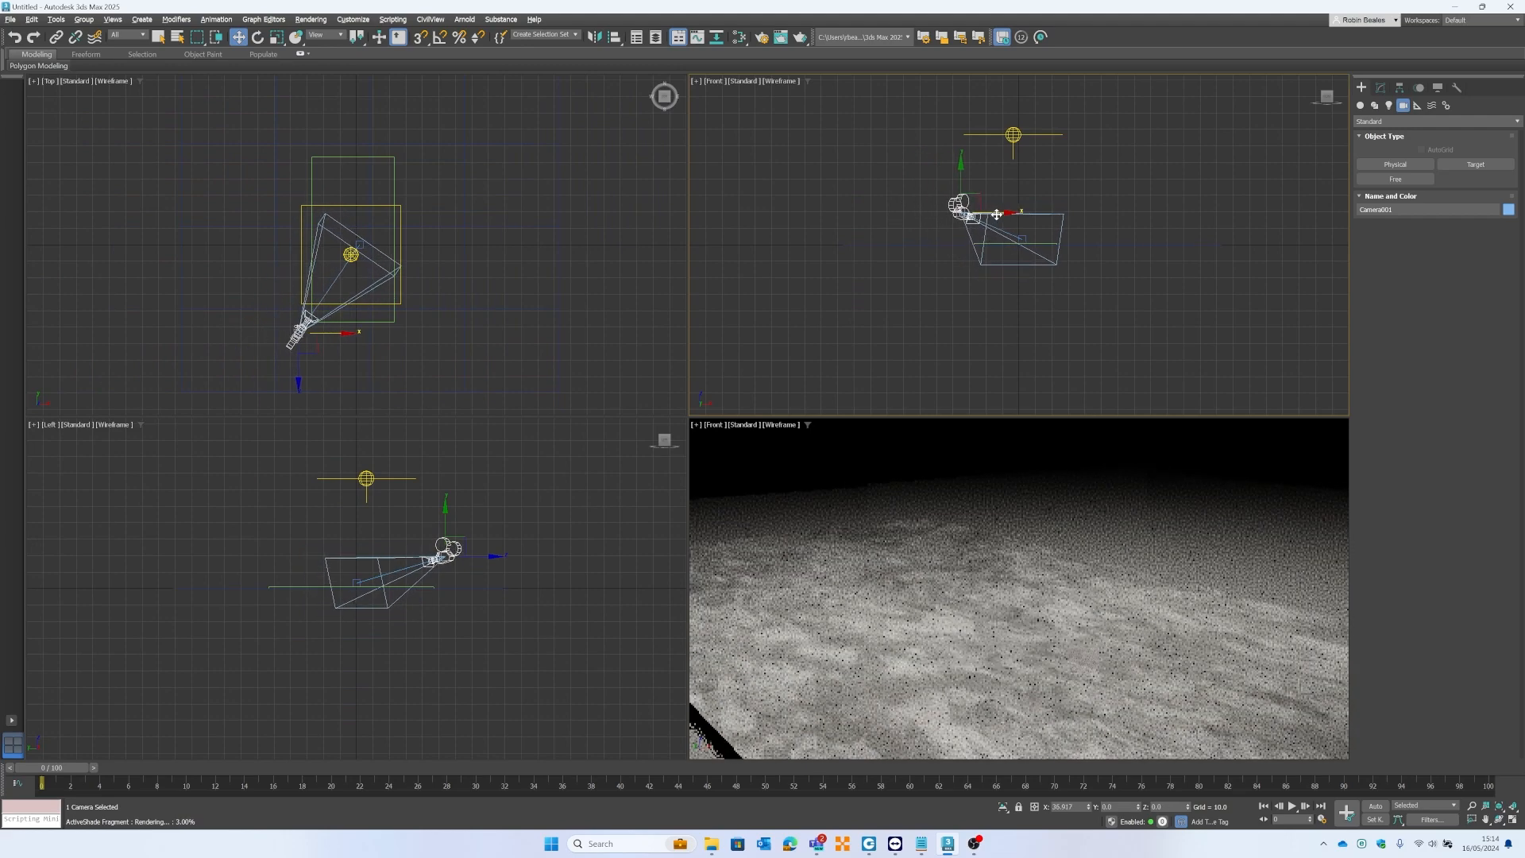
pyautogui.moveTo(964, 167); pyautogui.dragTo(991, 230)
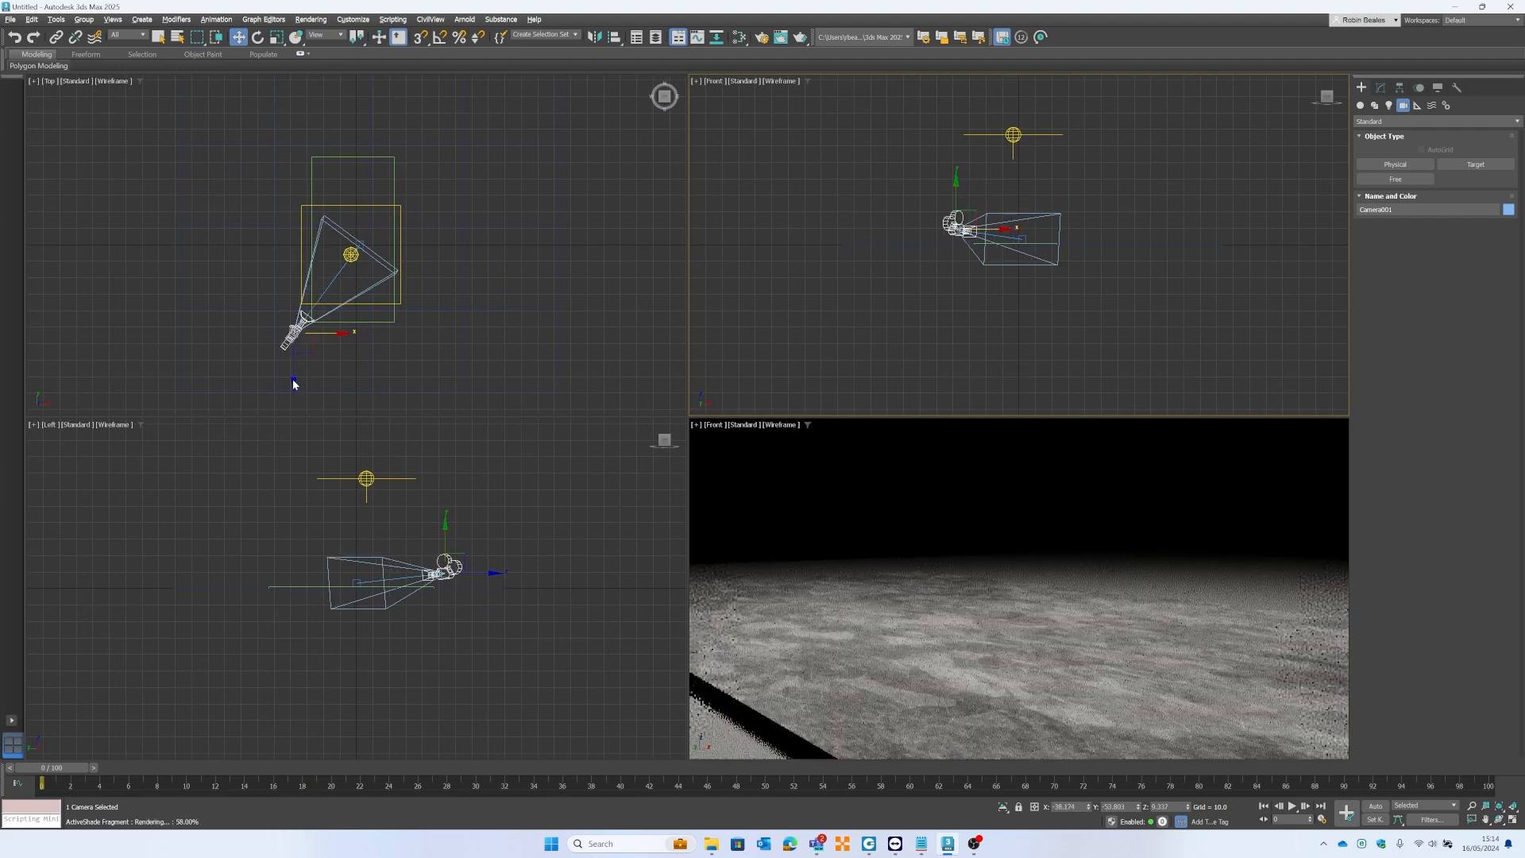
# Pull the camera back in the Top view to about X -50, Y -79, and raise it to about Z 18.
pyautogui.click(291, 336)
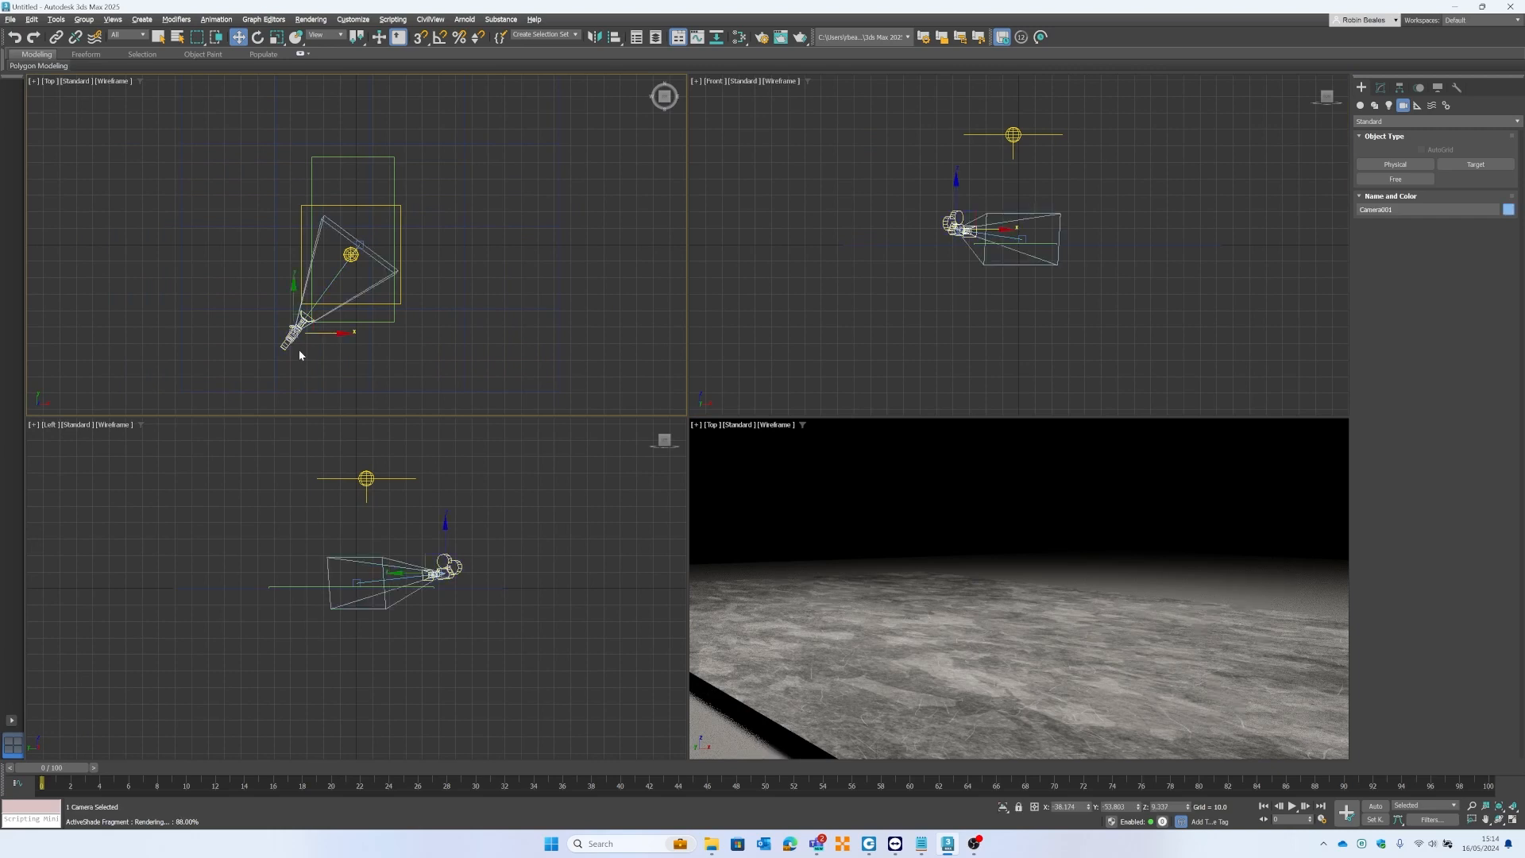
pyautogui.moveTo(299, 355)
pyautogui.mouseDown()
pyautogui.moveTo(331, 356)
pyautogui.moveTo(338, 374)
pyautogui.moveTo(307, 375)
pyautogui.mouseUp()
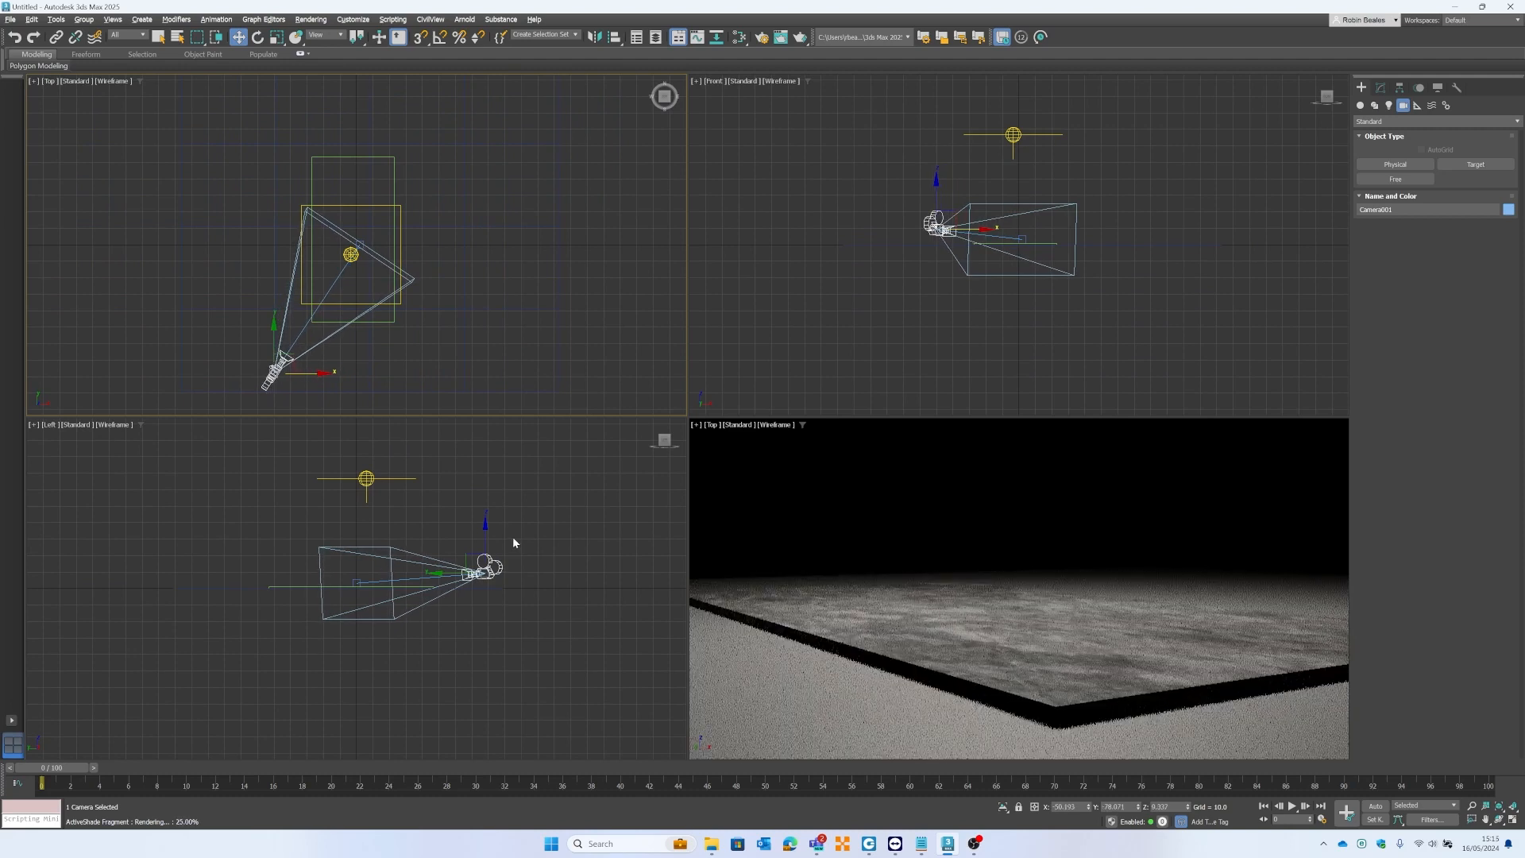
pyautogui.click(486, 527)
pyautogui.moveTo(485, 529); pyautogui.dragTo(486, 514)
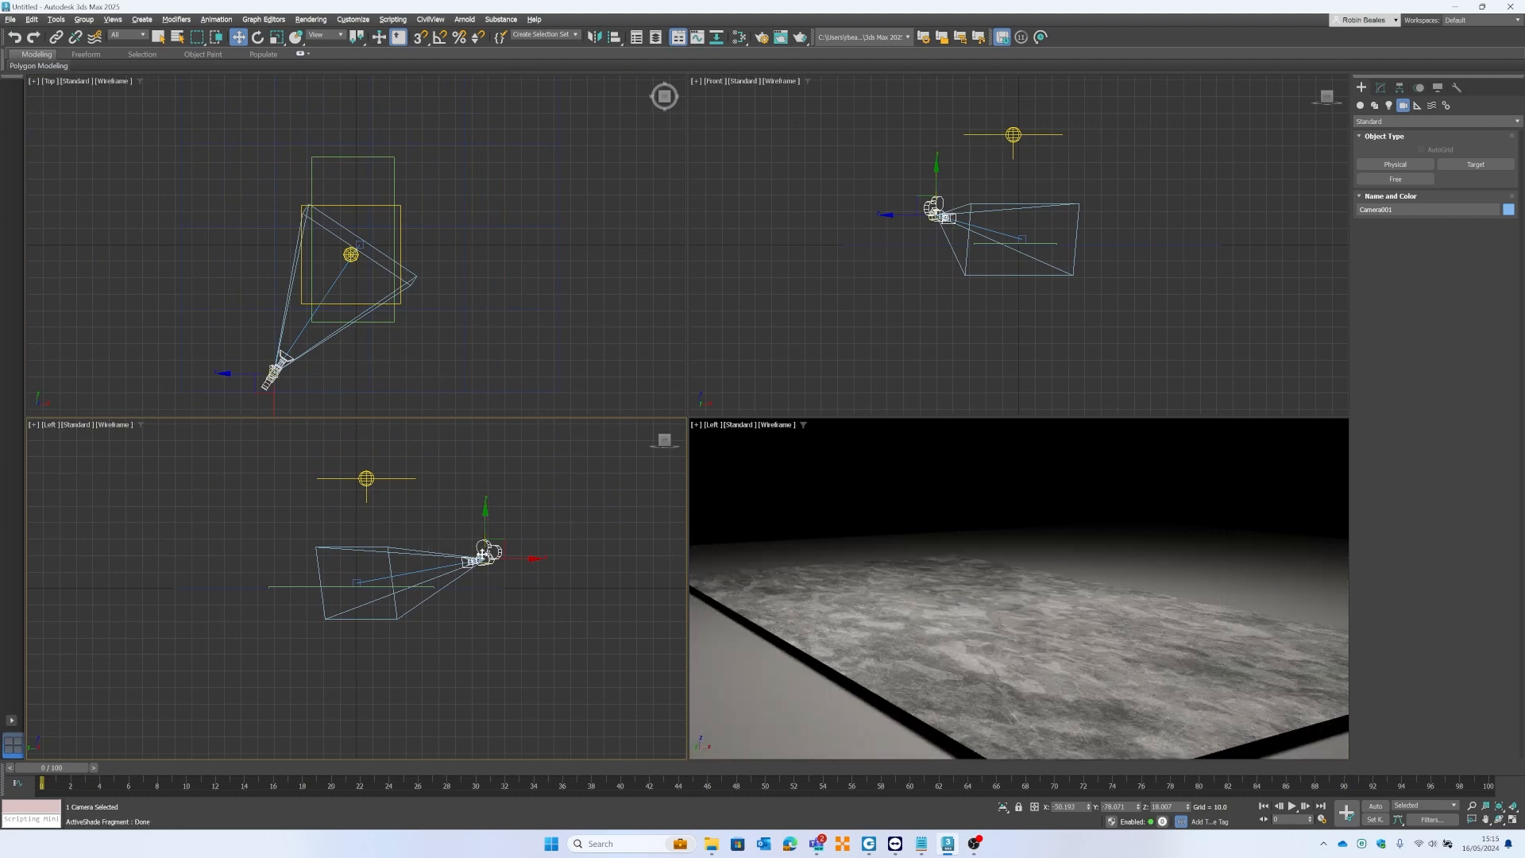
# Widen the target camera's field of view to about 49.5 degrees, using a lens of about 25.8 mm.
pyautogui.click(1381, 88)
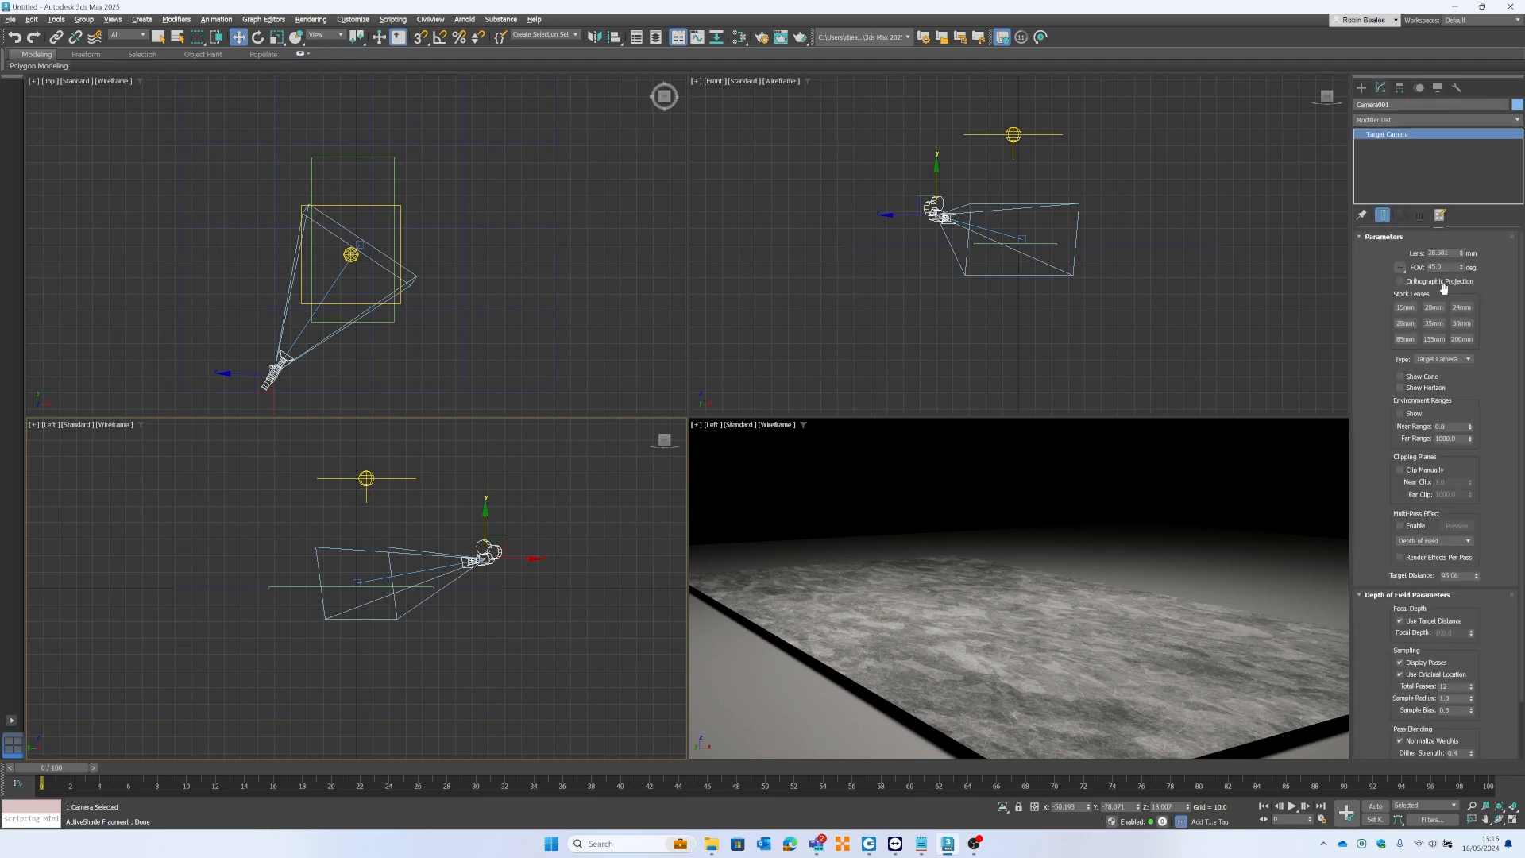
pyautogui.moveTo(1461, 252)
pyautogui.mouseDown()
pyautogui.moveTo(1467, 236)
pyautogui.moveTo(1465, 279)
pyautogui.moveTo(1463, 265)
pyautogui.mouseUp()
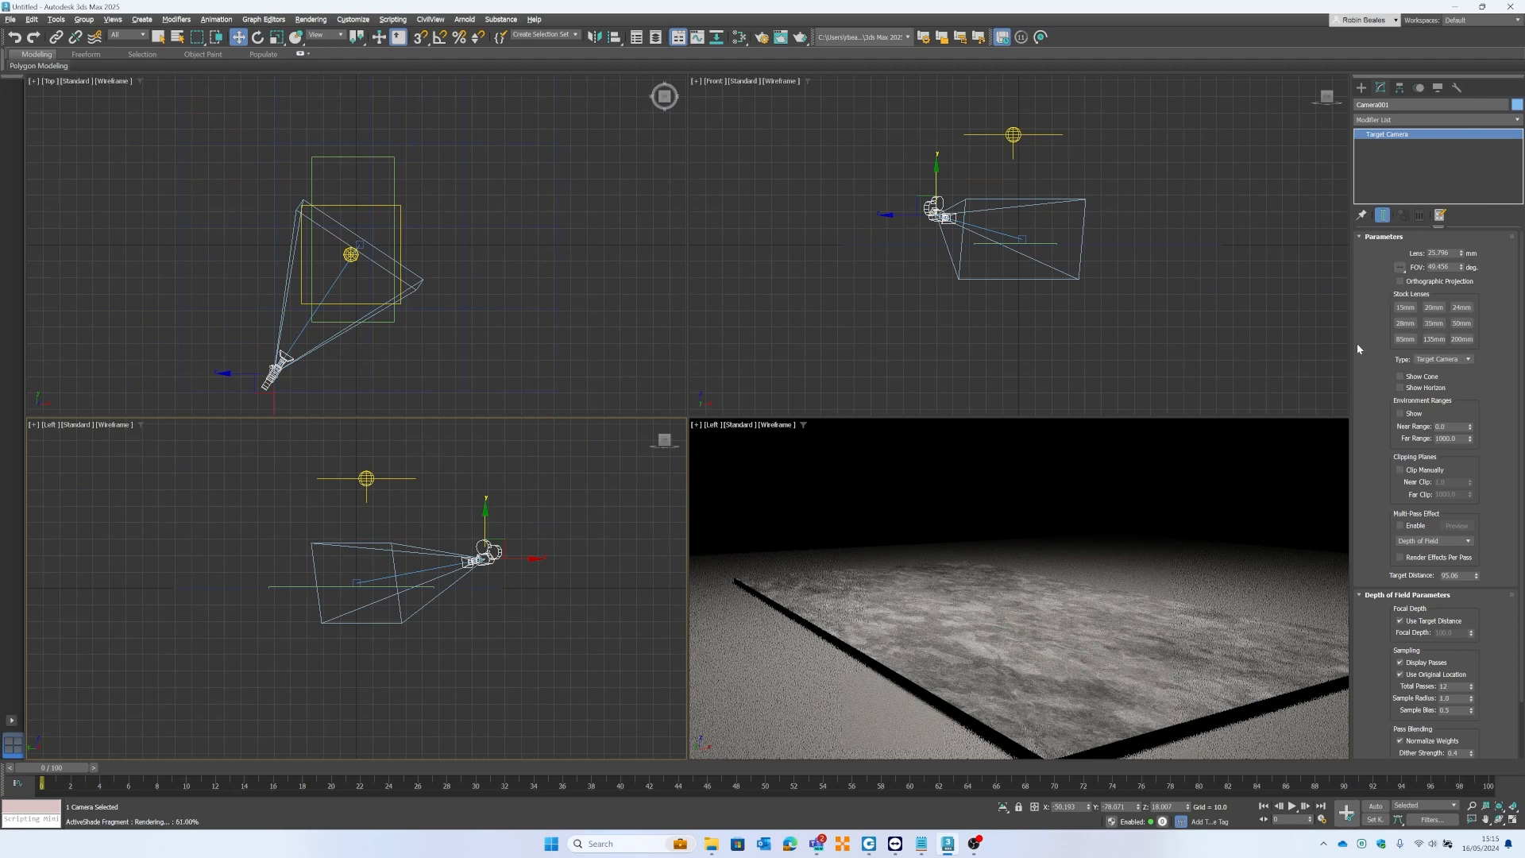
pyautogui.scroll(-3, 1379, 617)
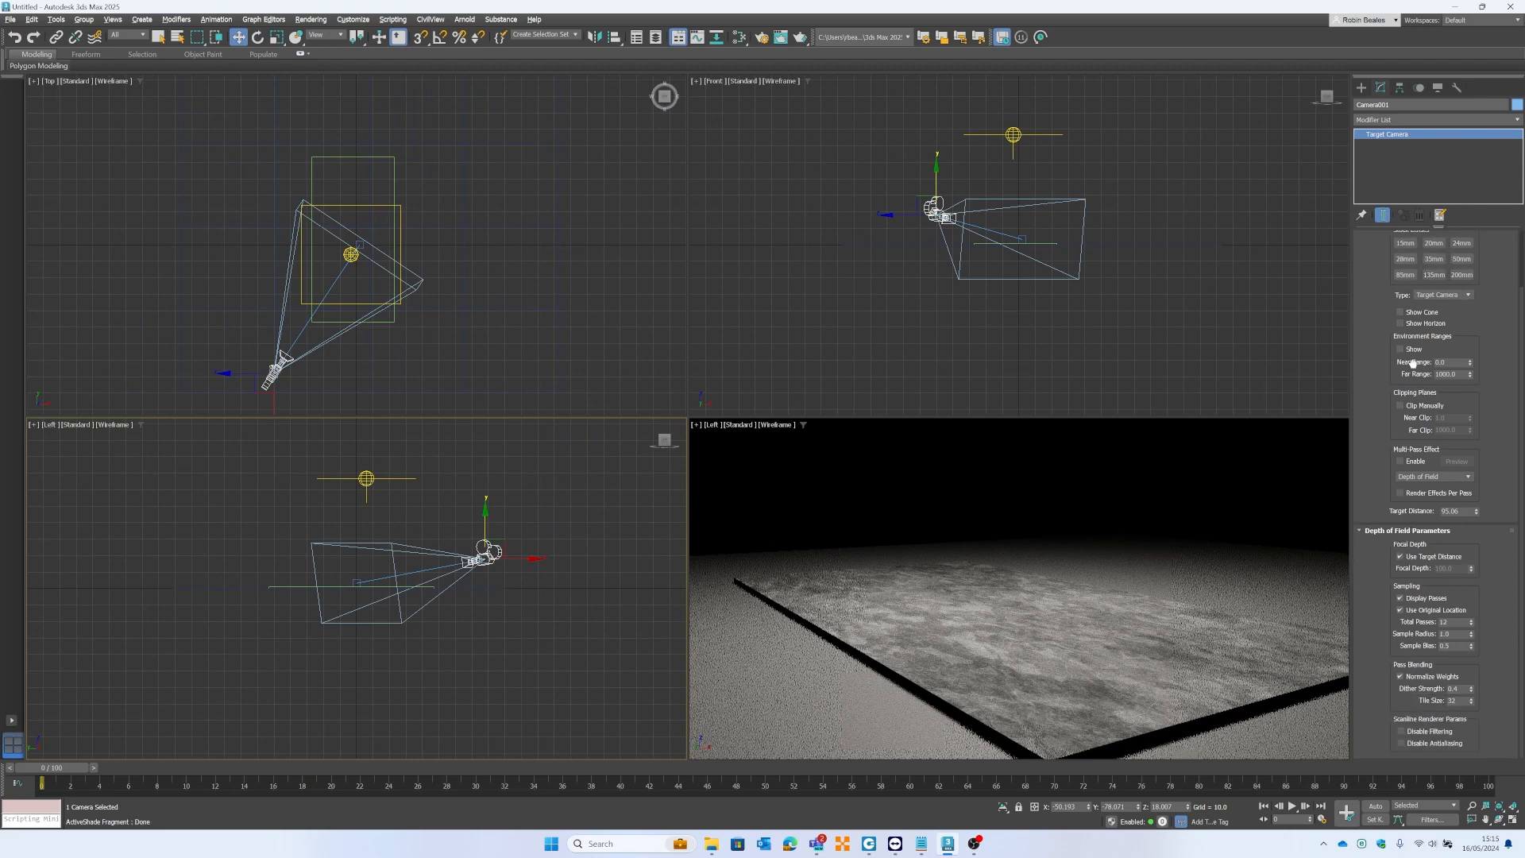
pyautogui.scroll(3, 1412, 363)
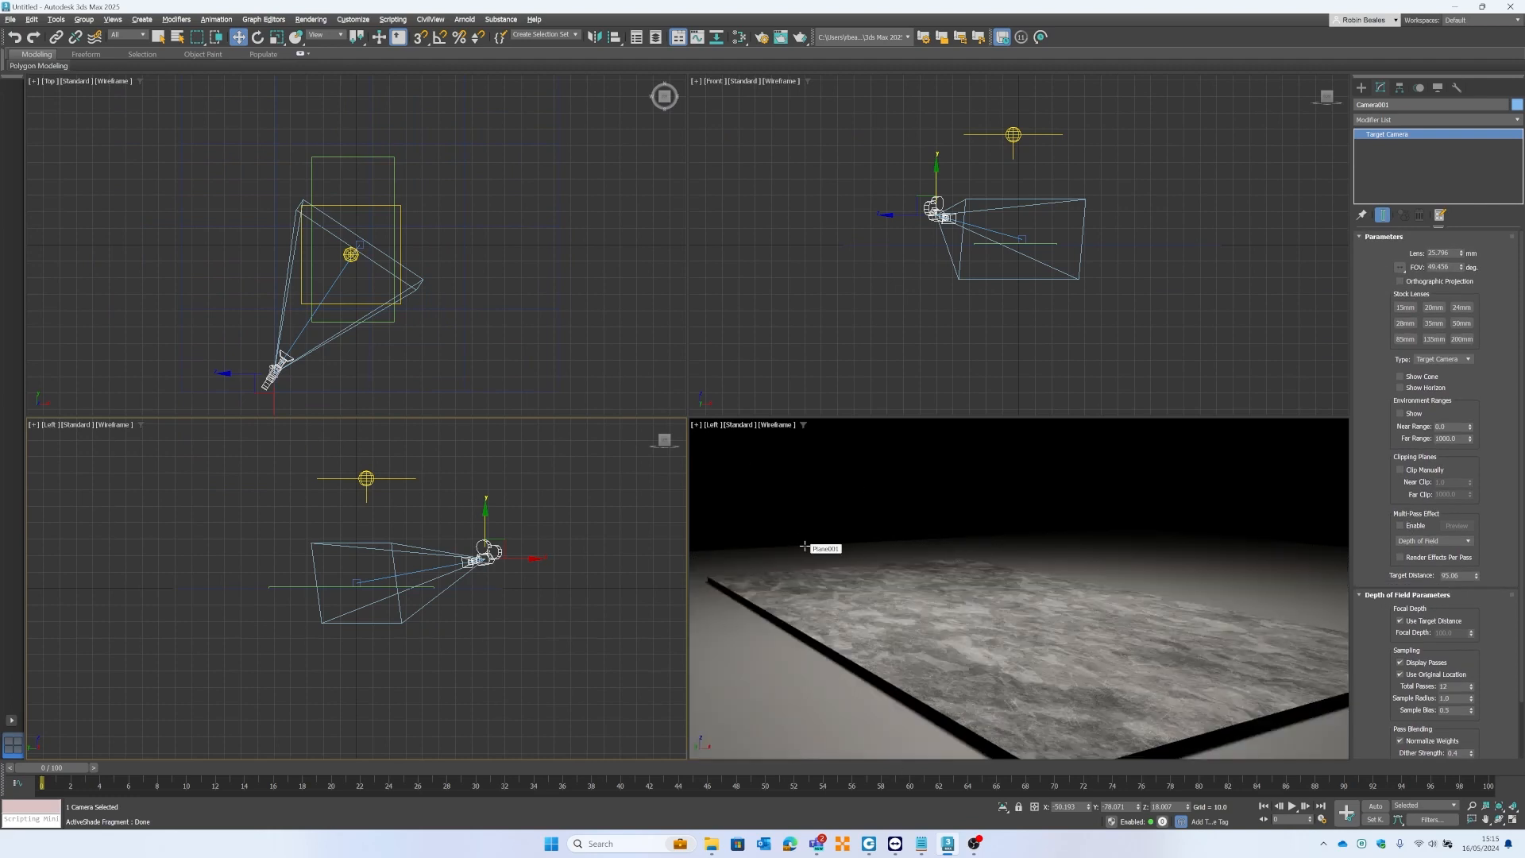
# Return the camera viewport from ActiveShade to standard shading, render it with Arnold, and close the render window after viewing.
pyautogui.click(737, 426)
pyautogui.click(769, 436)
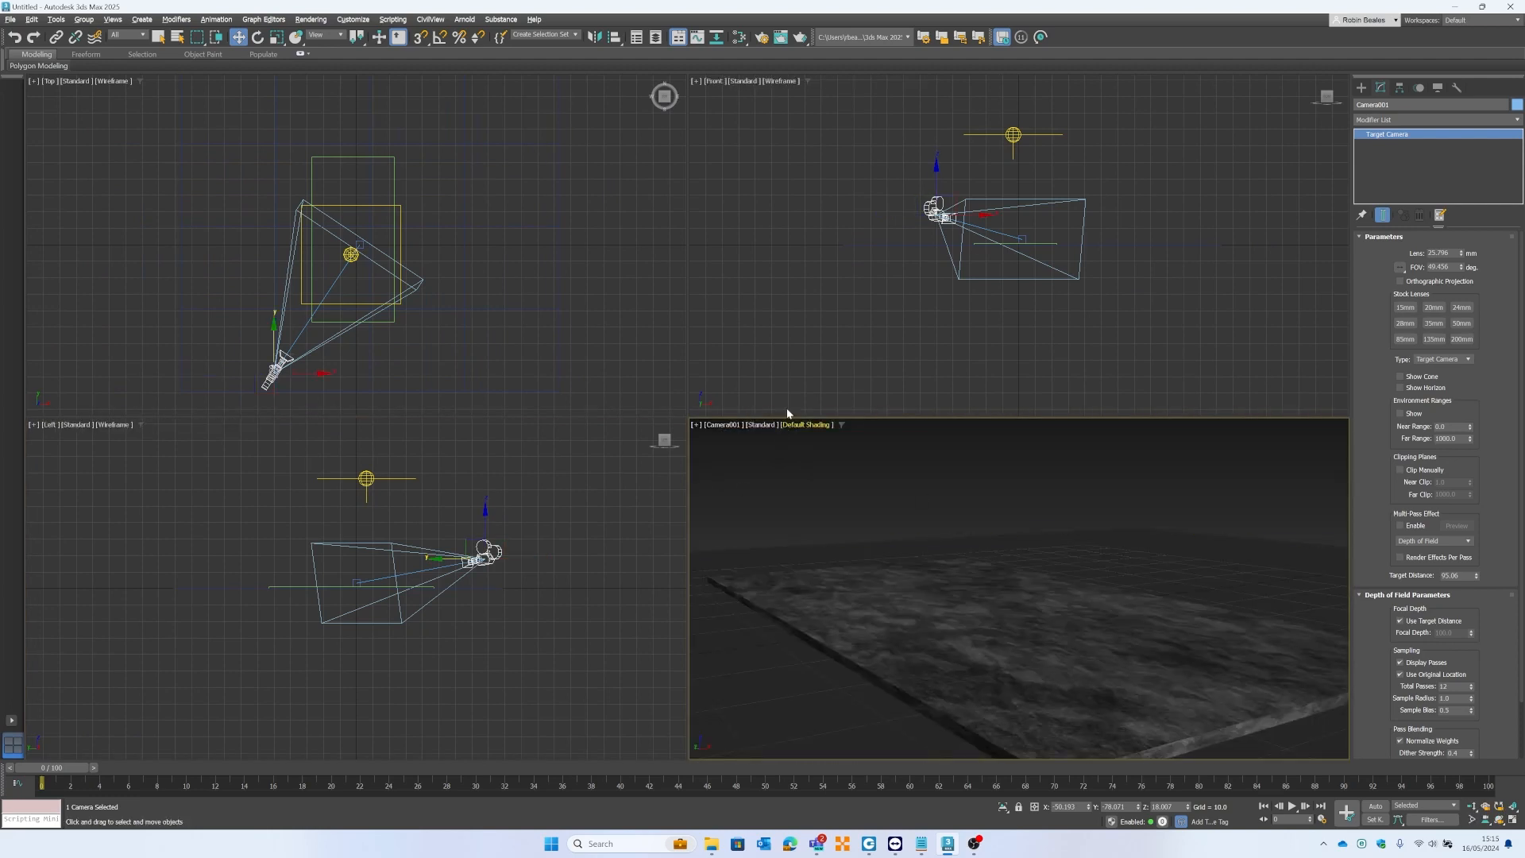
pyautogui.click(800, 39)
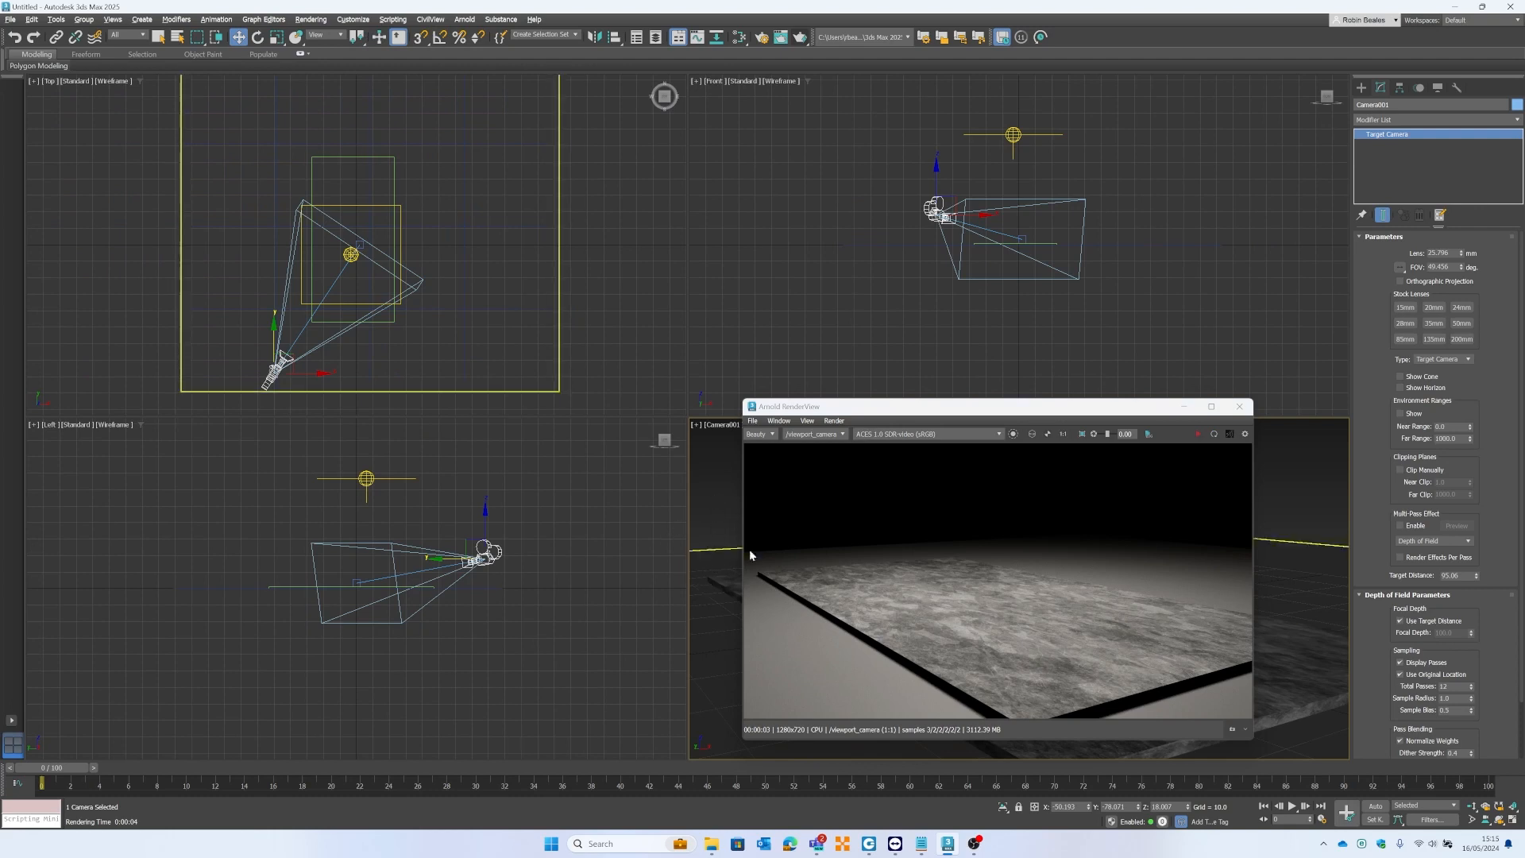
pyautogui.moveTo(897, 405); pyautogui.dragTo(508, 67)
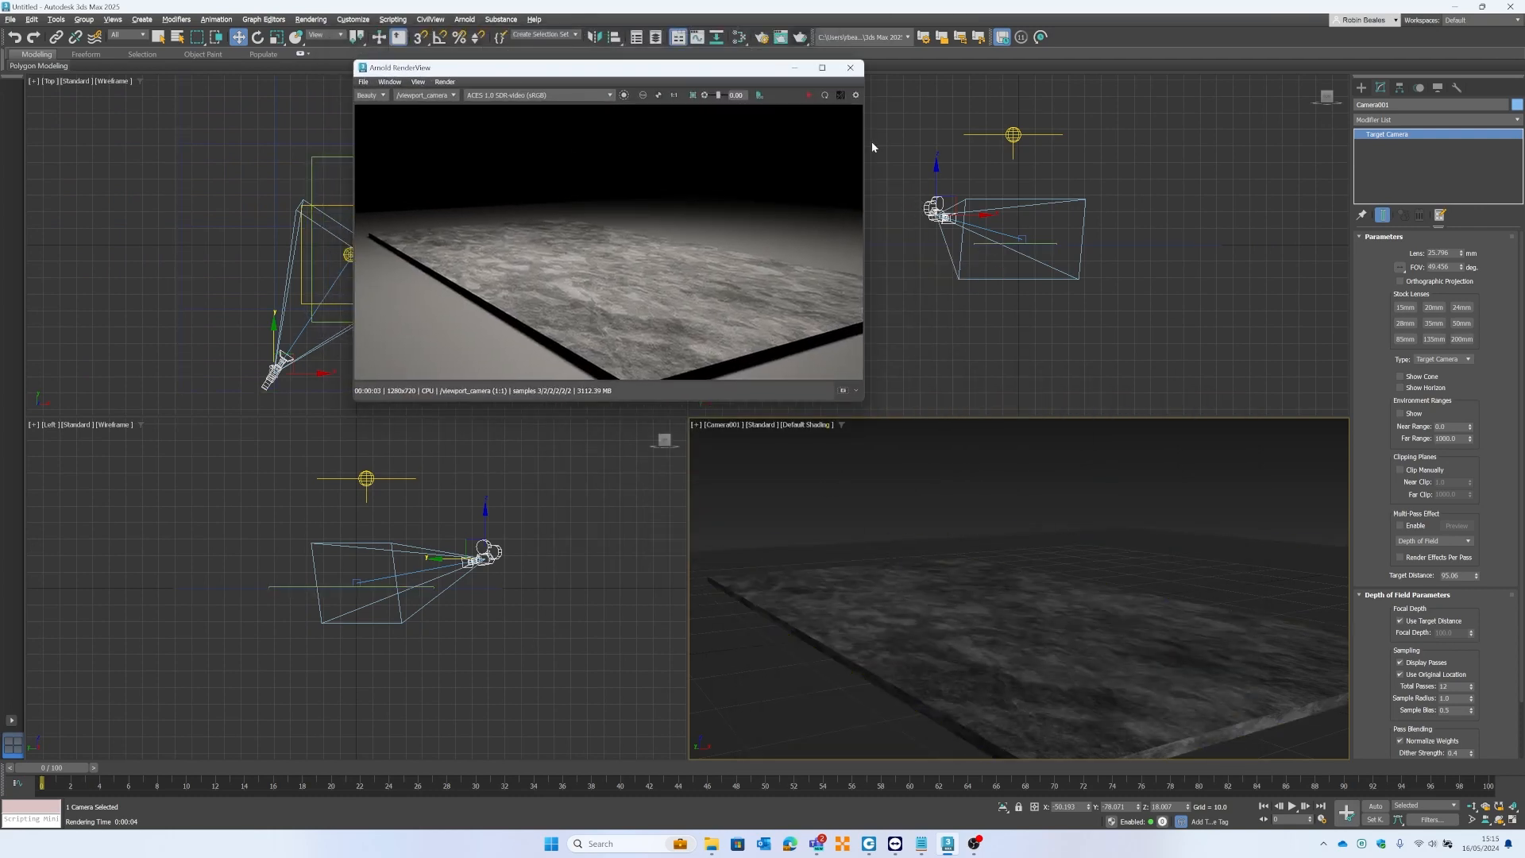
pyautogui.click(849, 69)
# Set the render output size to 3840x2160, render the Camera001 view with Arnold, and close the render windows.
pyautogui.click(761, 37)
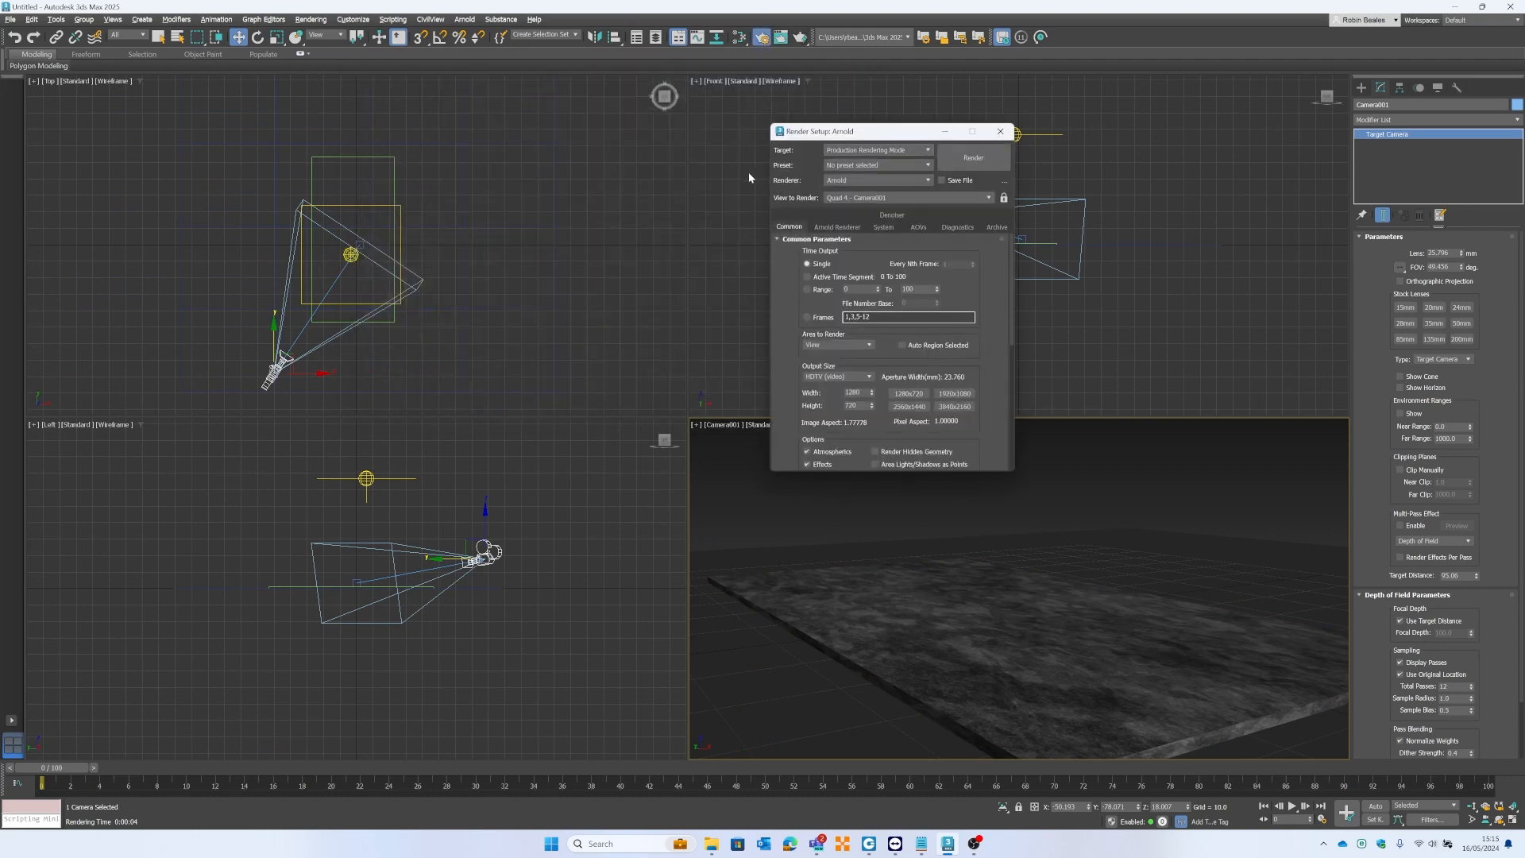
pyautogui.click(955, 407)
pyautogui.click(989, 158)
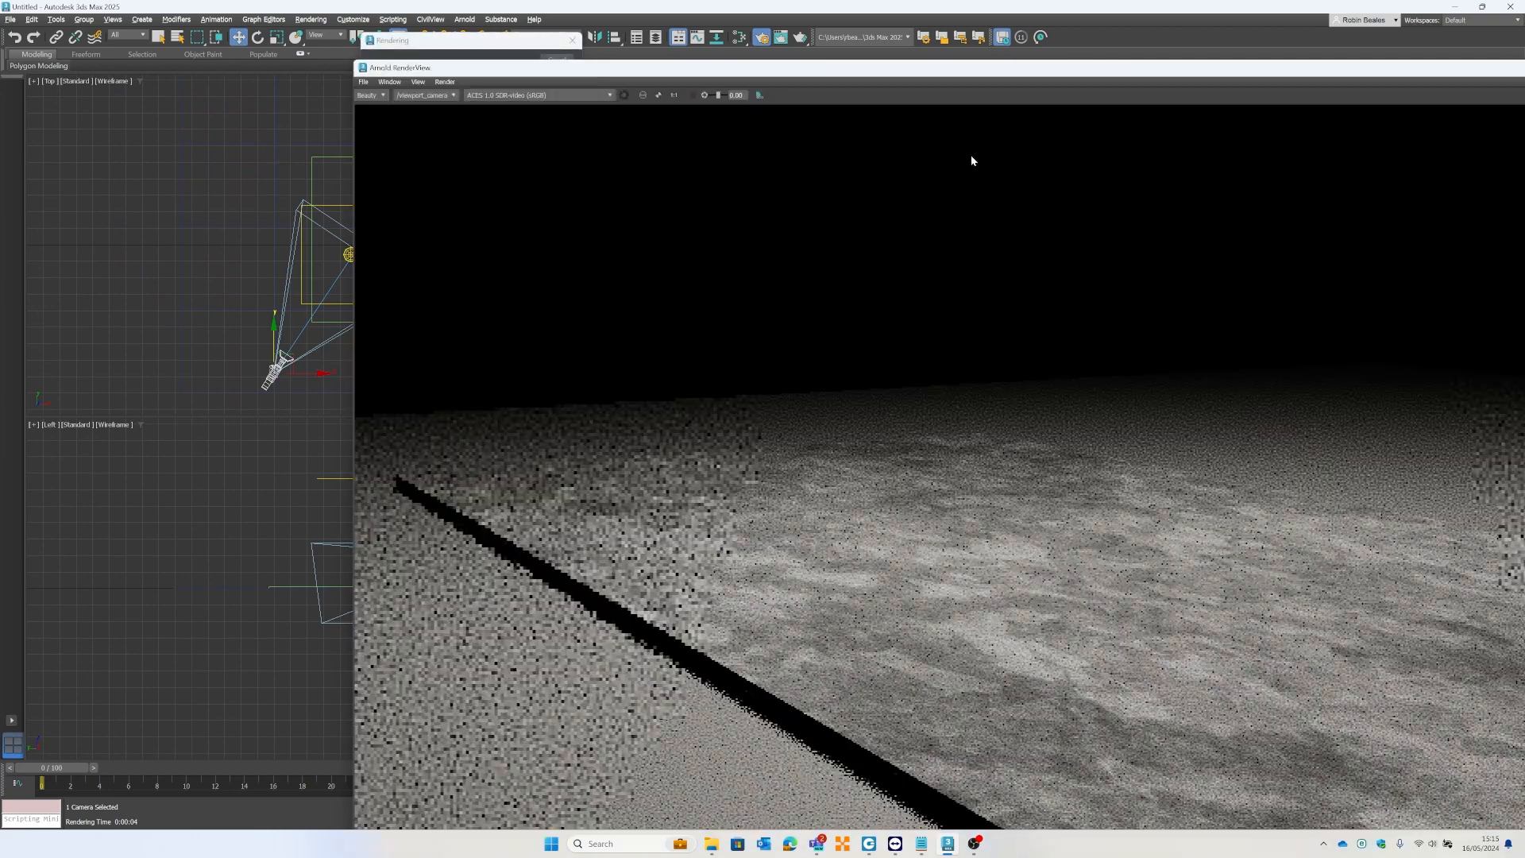
pyautogui.moveTo(967, 70); pyautogui.dragTo(673, 2)
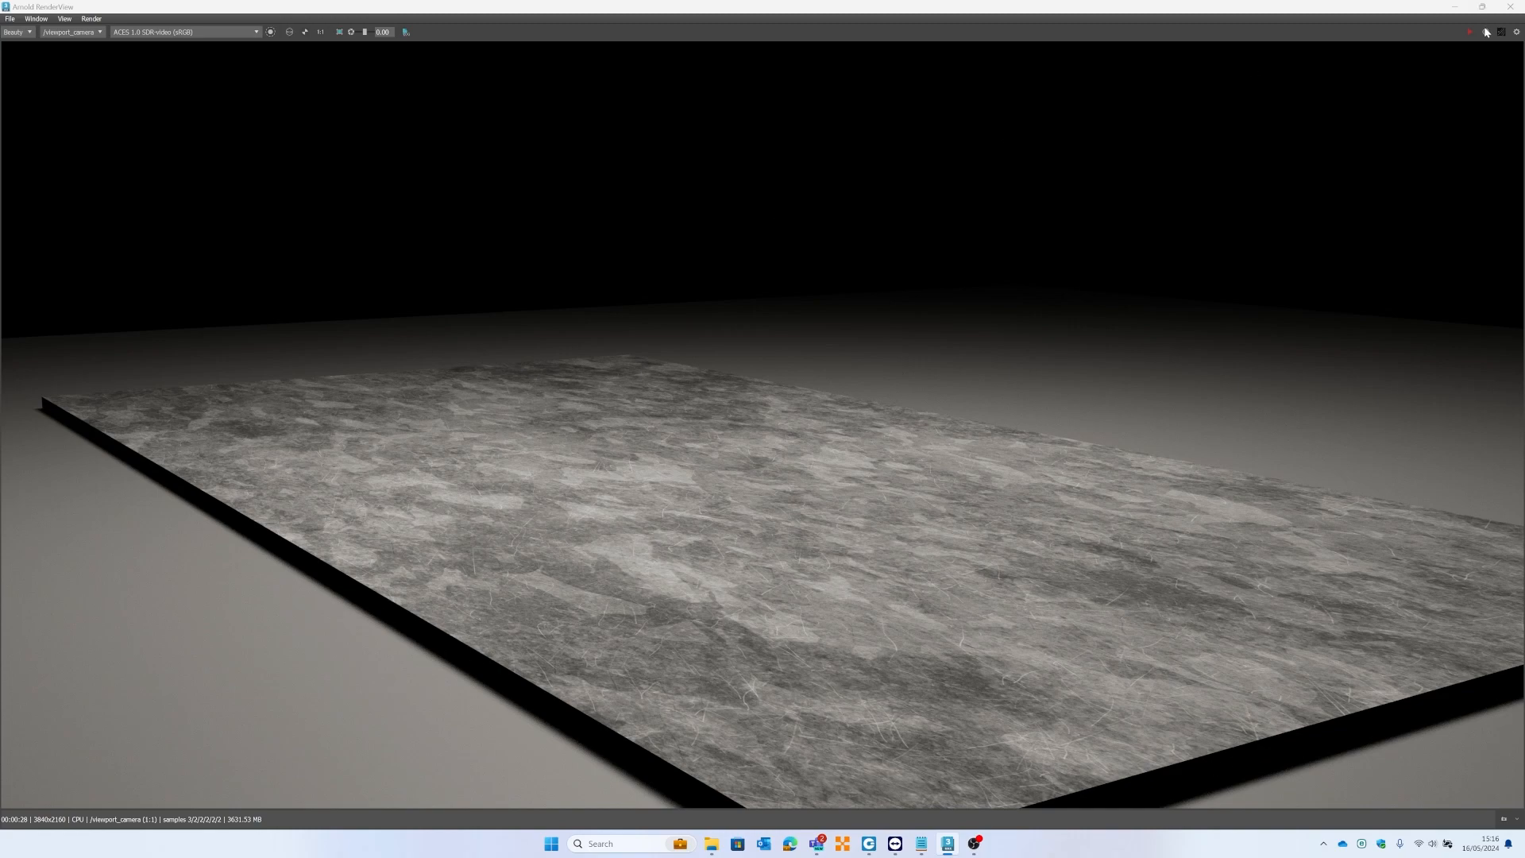
pyautogui.click(1510, 7)
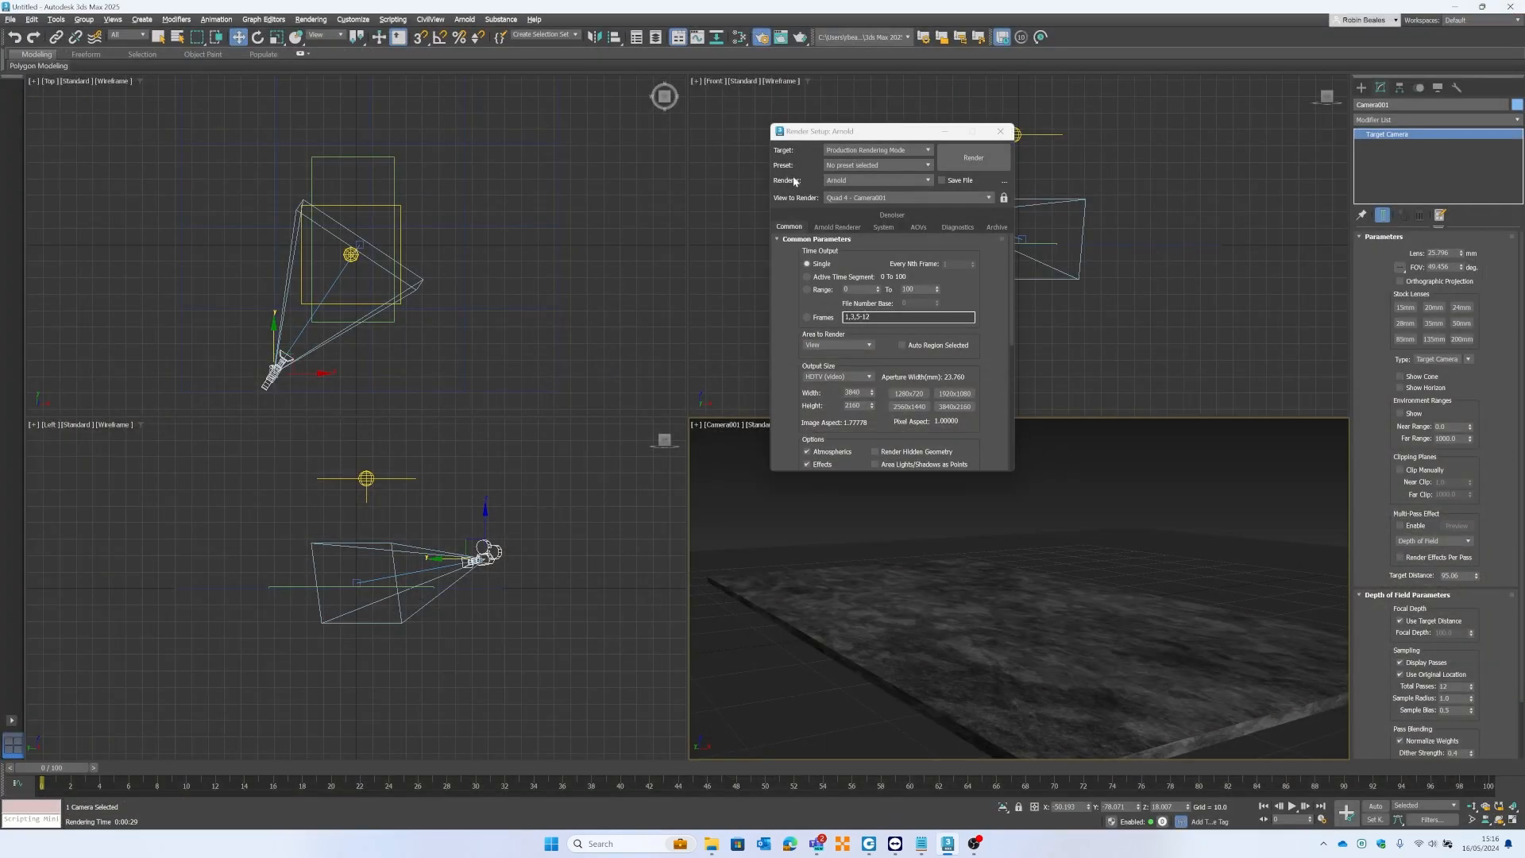
pyautogui.click(359, 152)
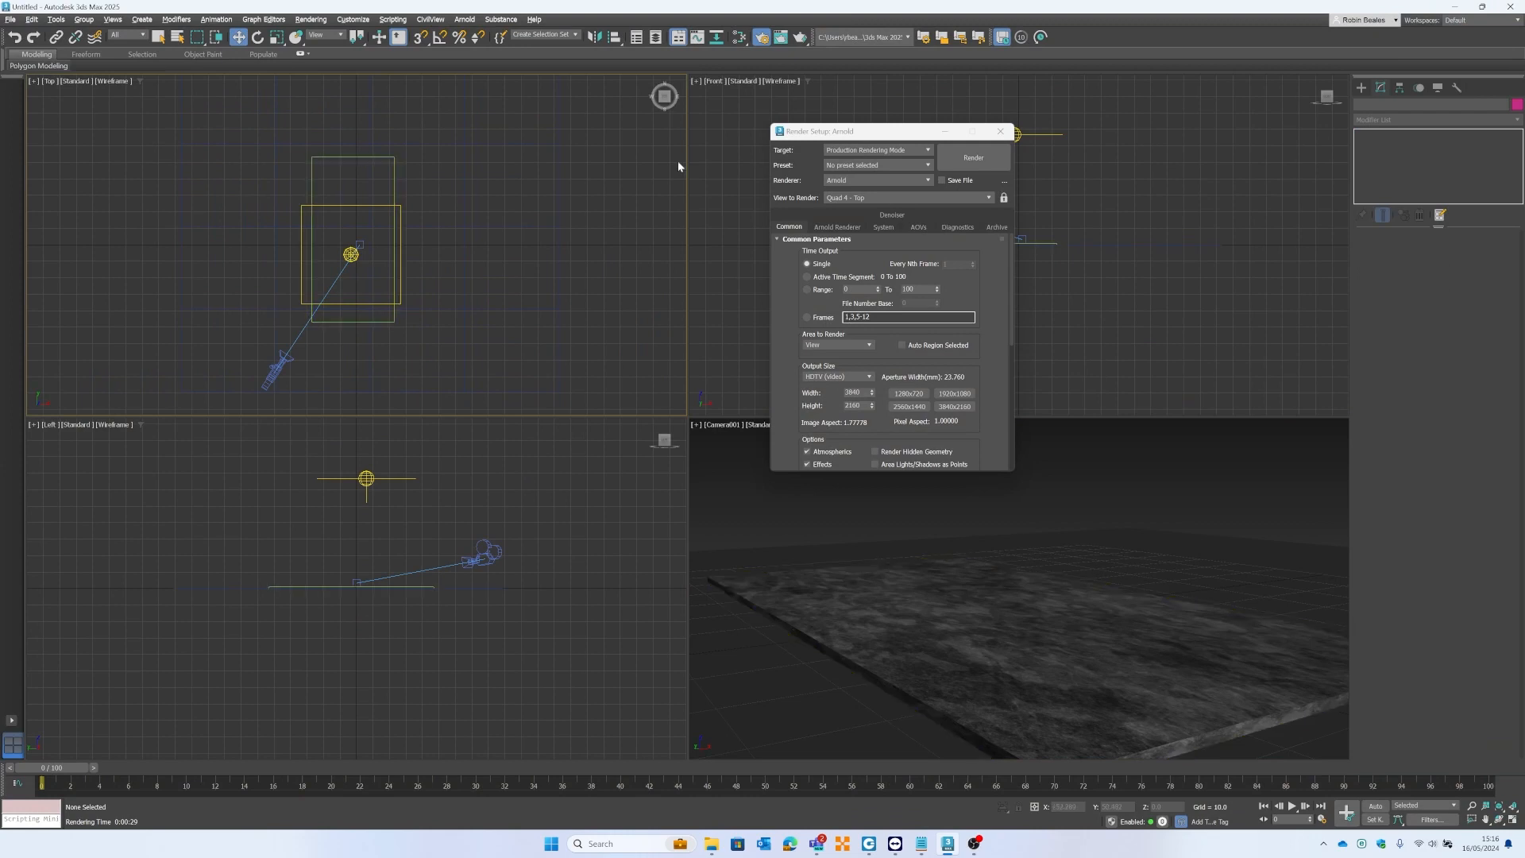
pyautogui.click(999, 132)
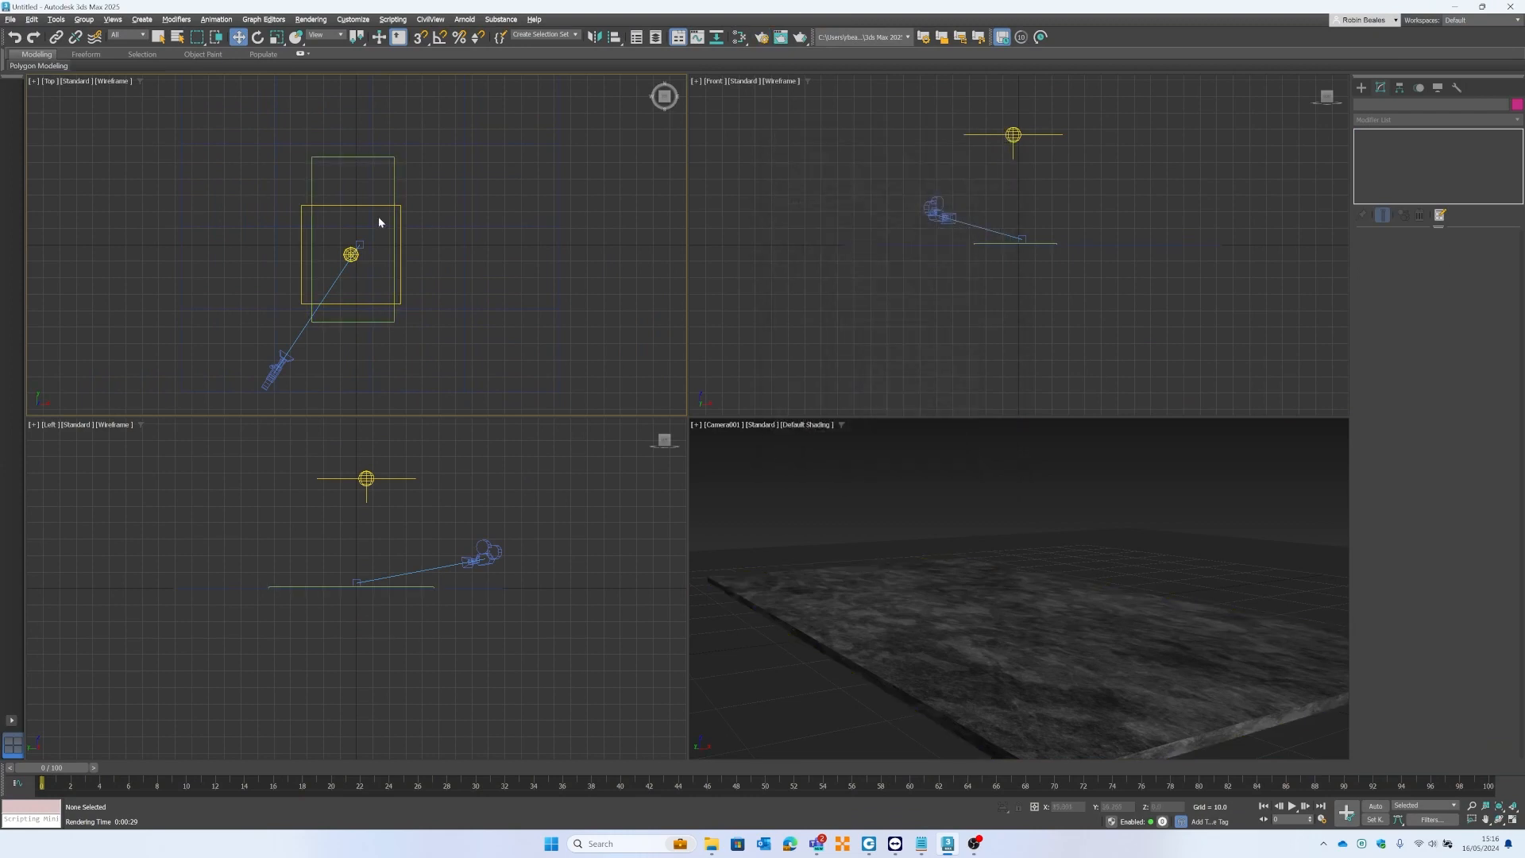
# With angle snap on, make a copy of the overhead quad light rotated 90° about Y and turn the copy 60° about Z.
pyautogui.click(353, 159)
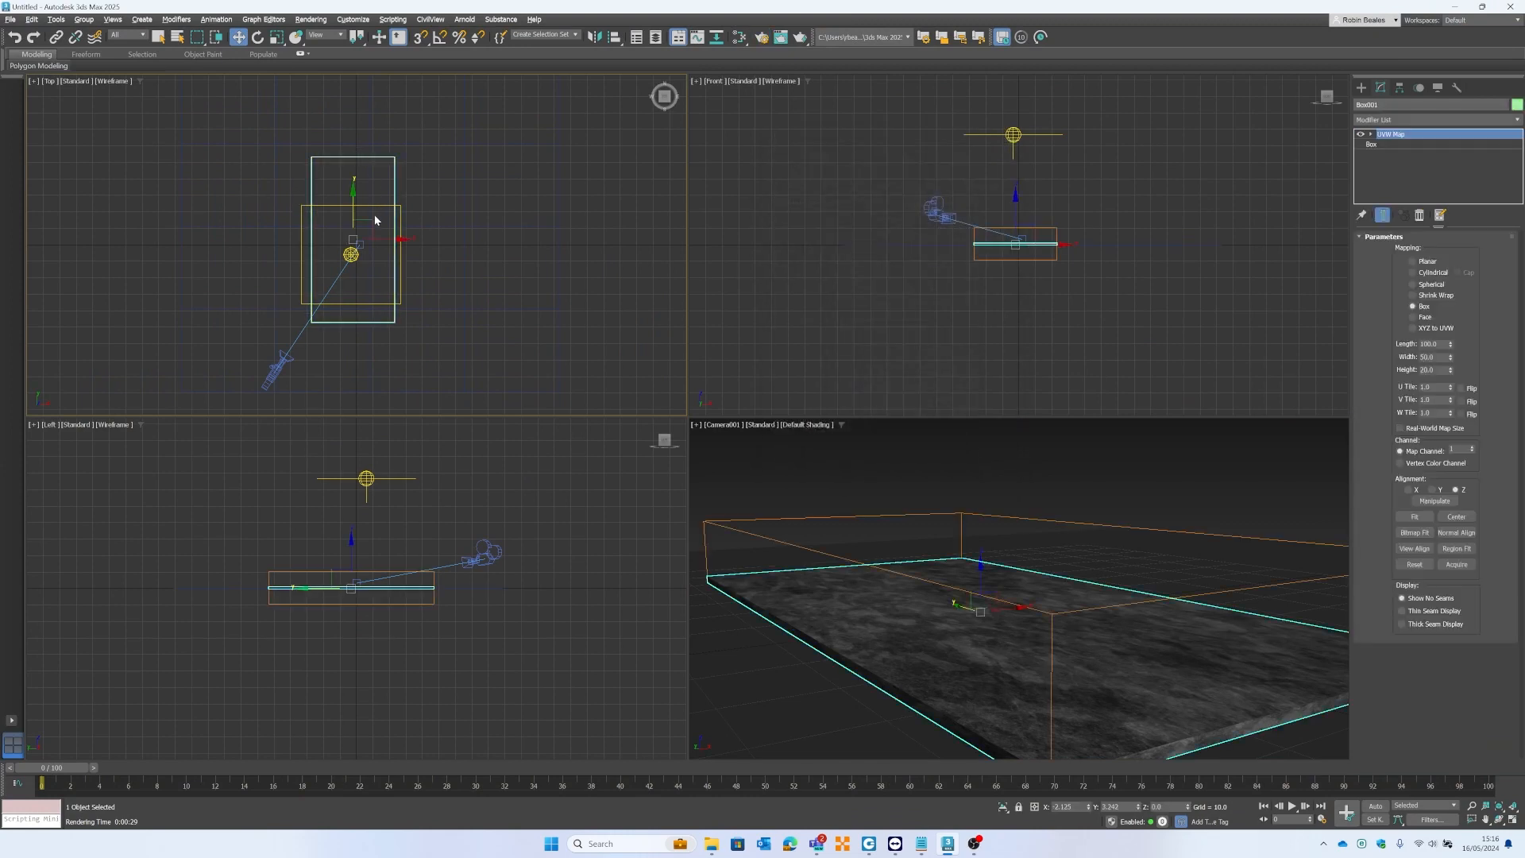
pyautogui.click(258, 38)
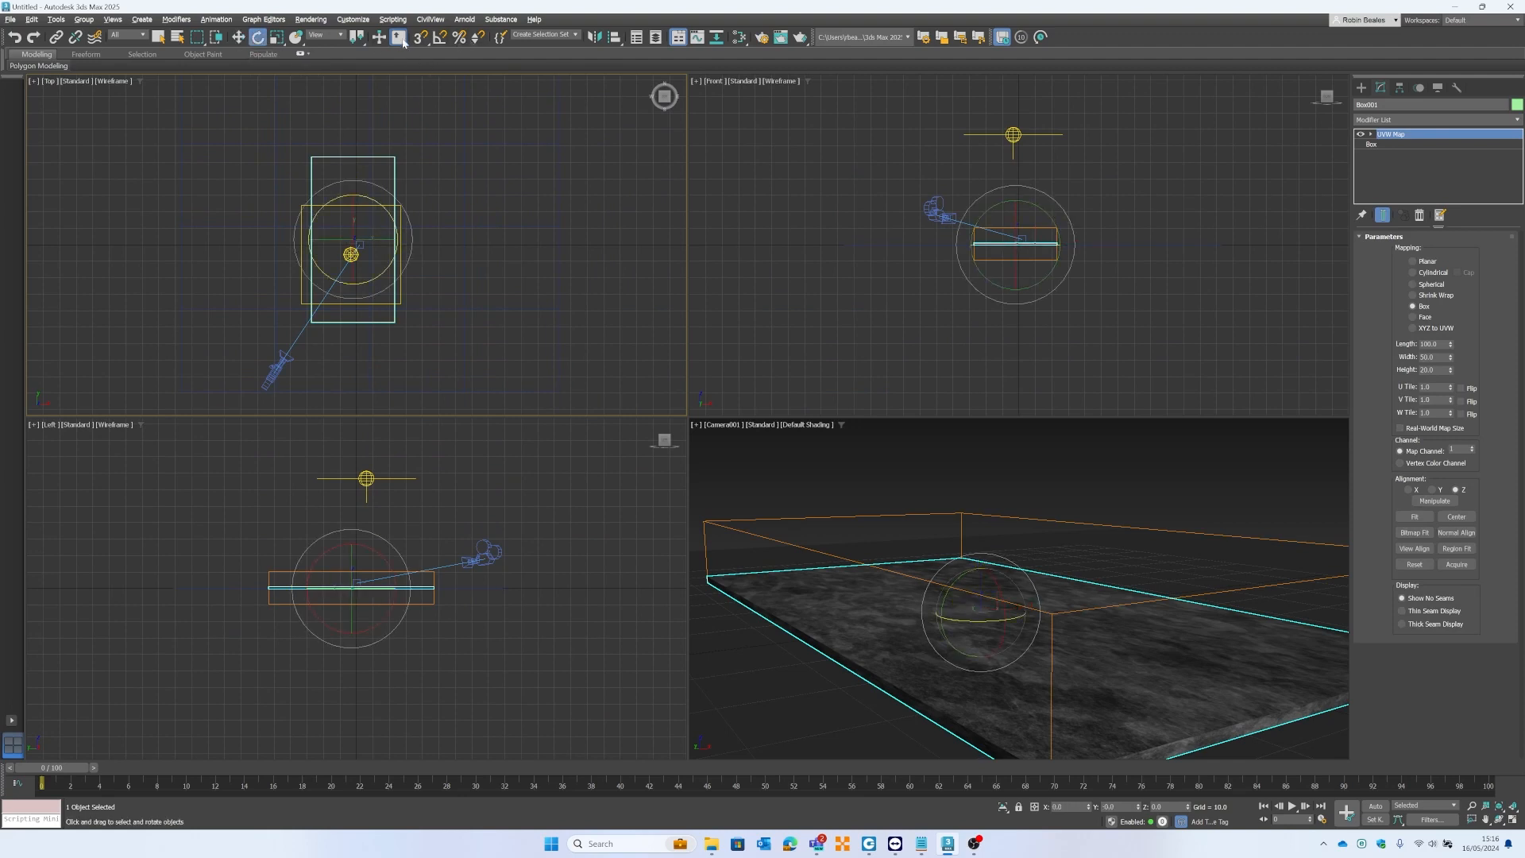
pyautogui.click(439, 38)
pyautogui.click(304, 208)
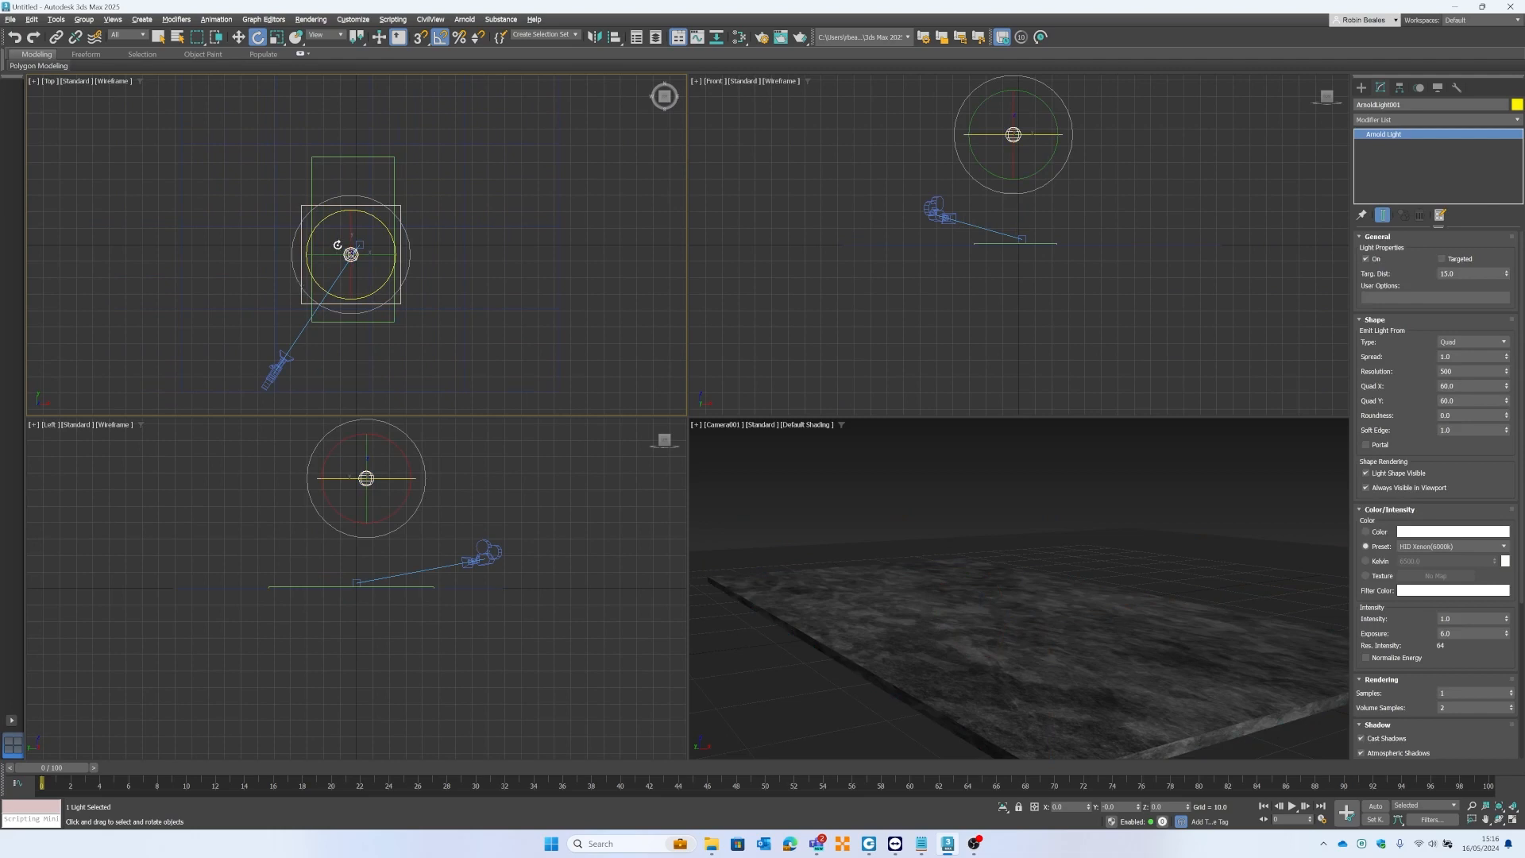
pyautogui.keyDown('shift'); pyautogui.moveTo(385, 253); pyautogui.dragTo(380, 255); pyautogui.keyUp('shift')
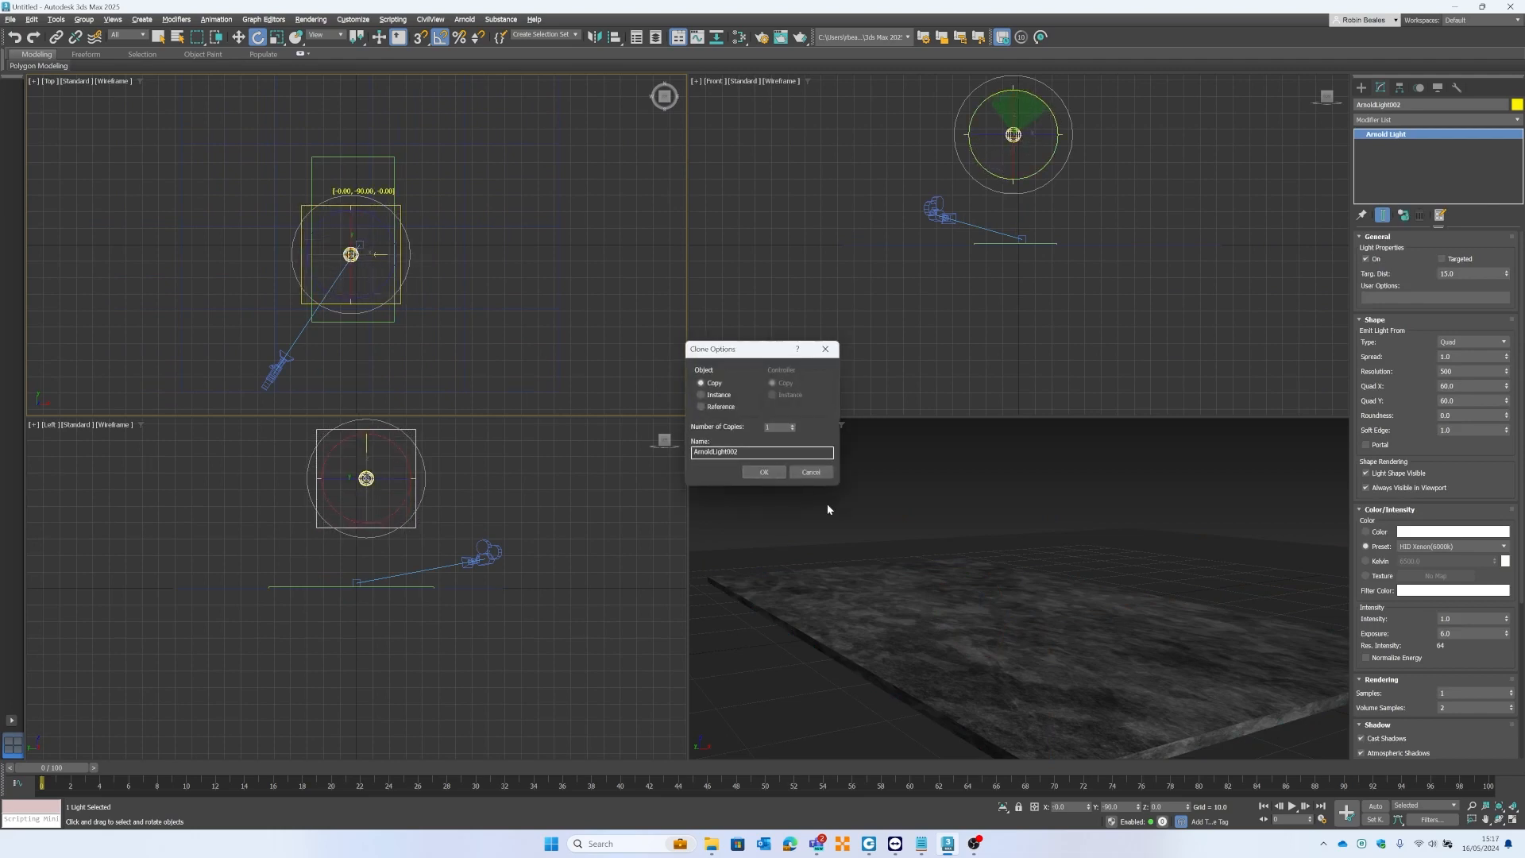
pyautogui.click(810, 472)
pyautogui.moveTo(397, 289); pyautogui.dragTo(415, 279)
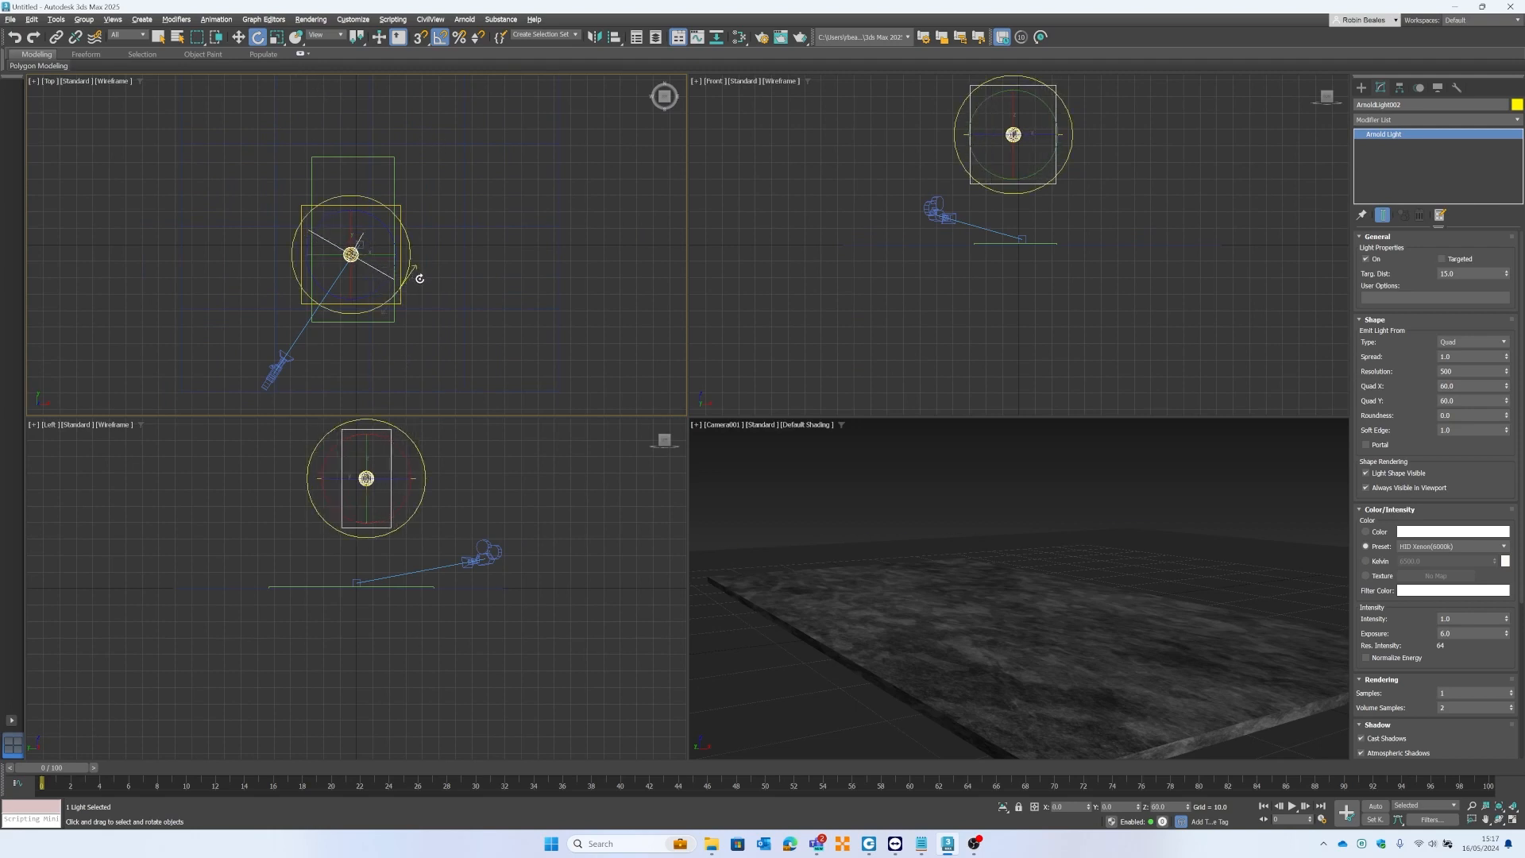
# Move the second quad light in the Top view to about X -45, Y -70 beside the camera, and switch the camera viewport to ActiveShade with Arnold.
pyautogui.press('w')
pyautogui.moveTo(370, 238); pyautogui.dragTo(300, 346)
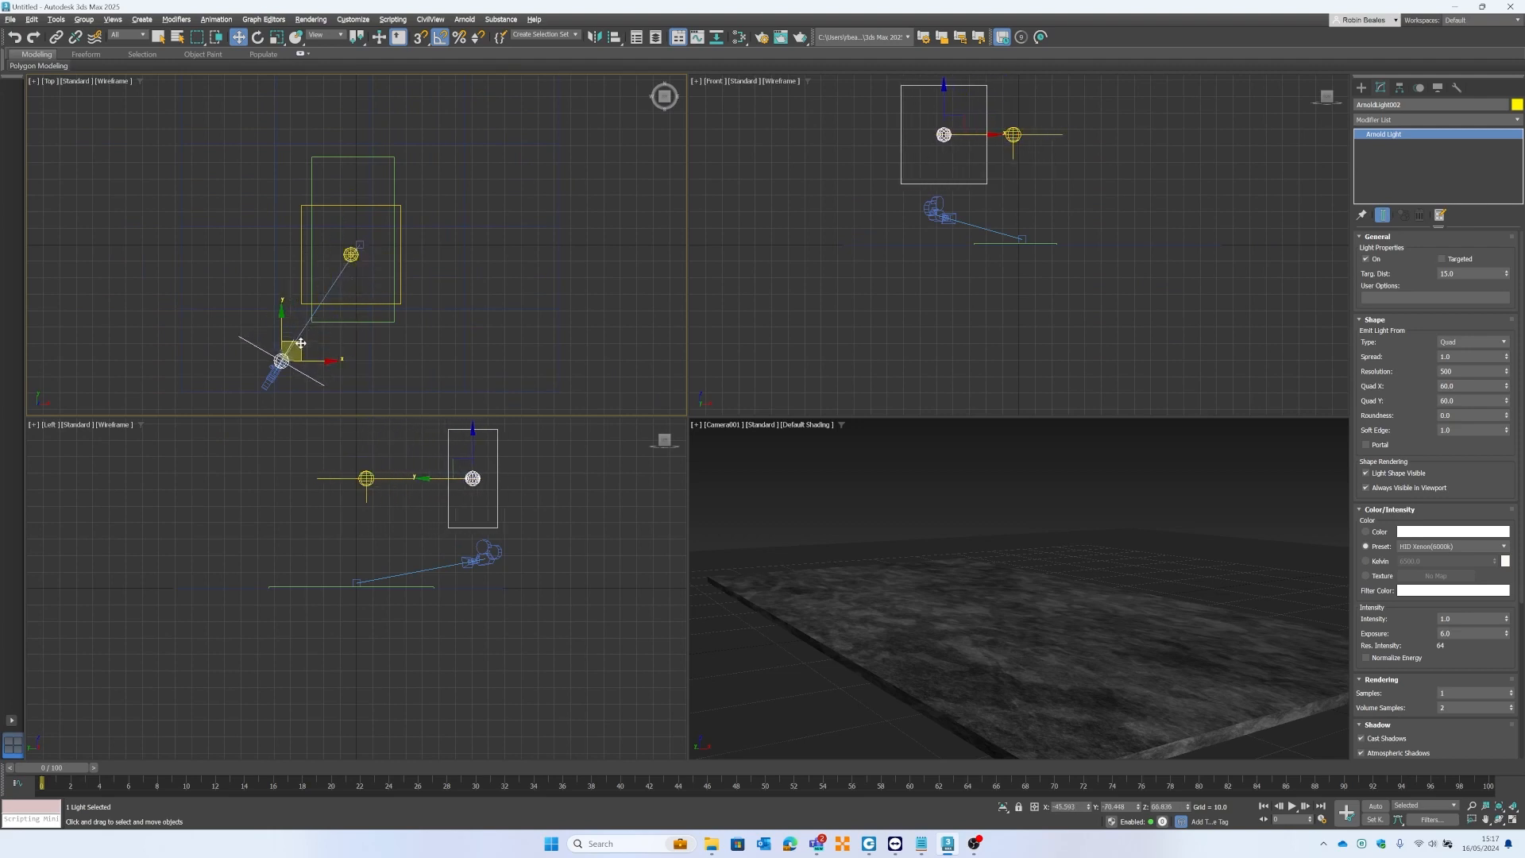
pyautogui.click(766, 429)
pyautogui.click(789, 440)
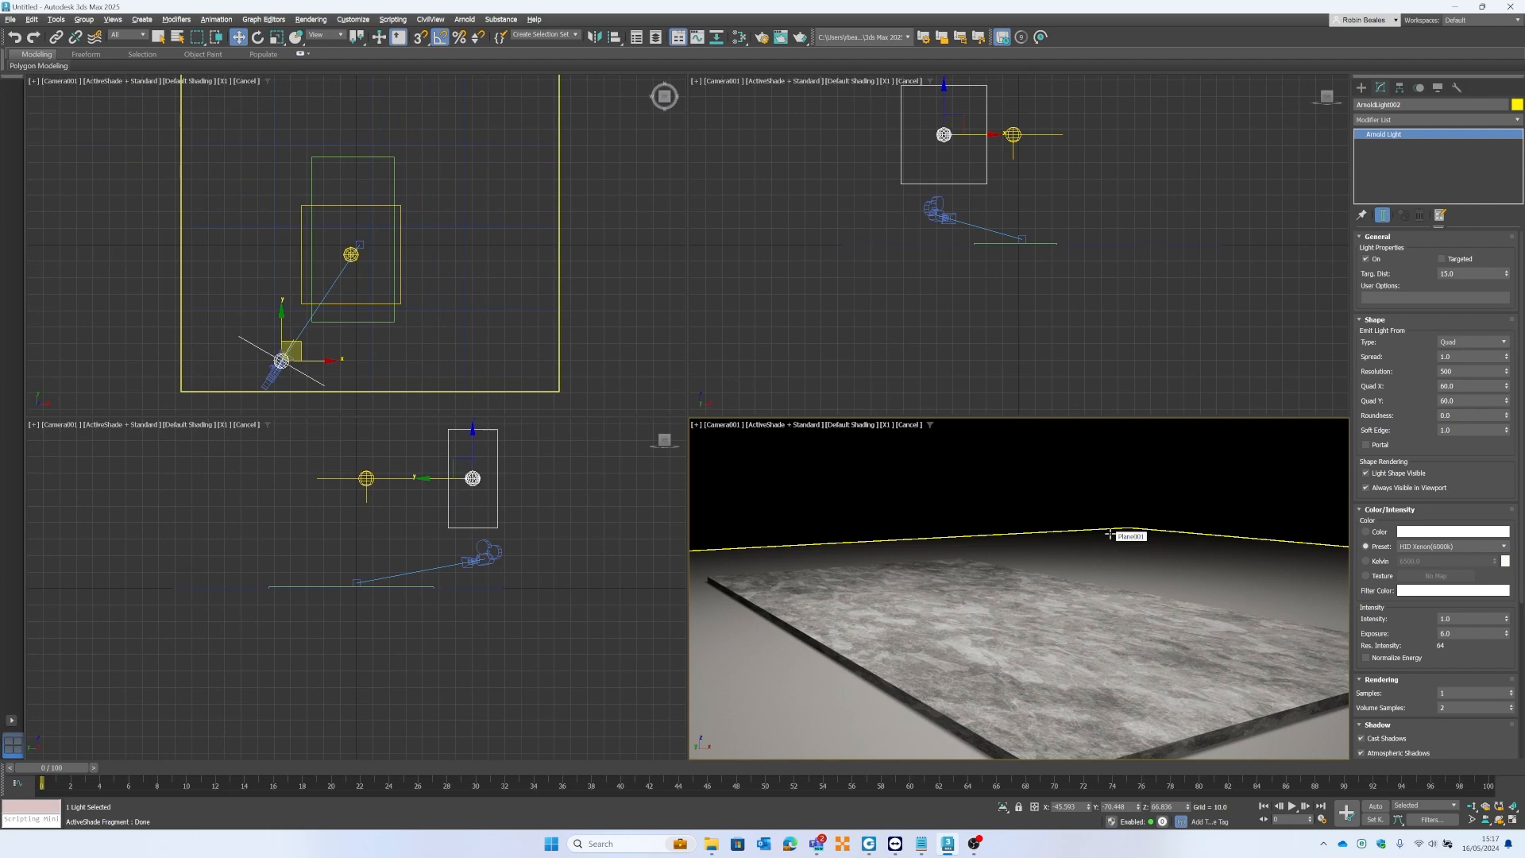
# Render the Camera001 view with Arnold, close the render window, and return the camera viewport to ActiveShade.
pyautogui.click(800, 37)
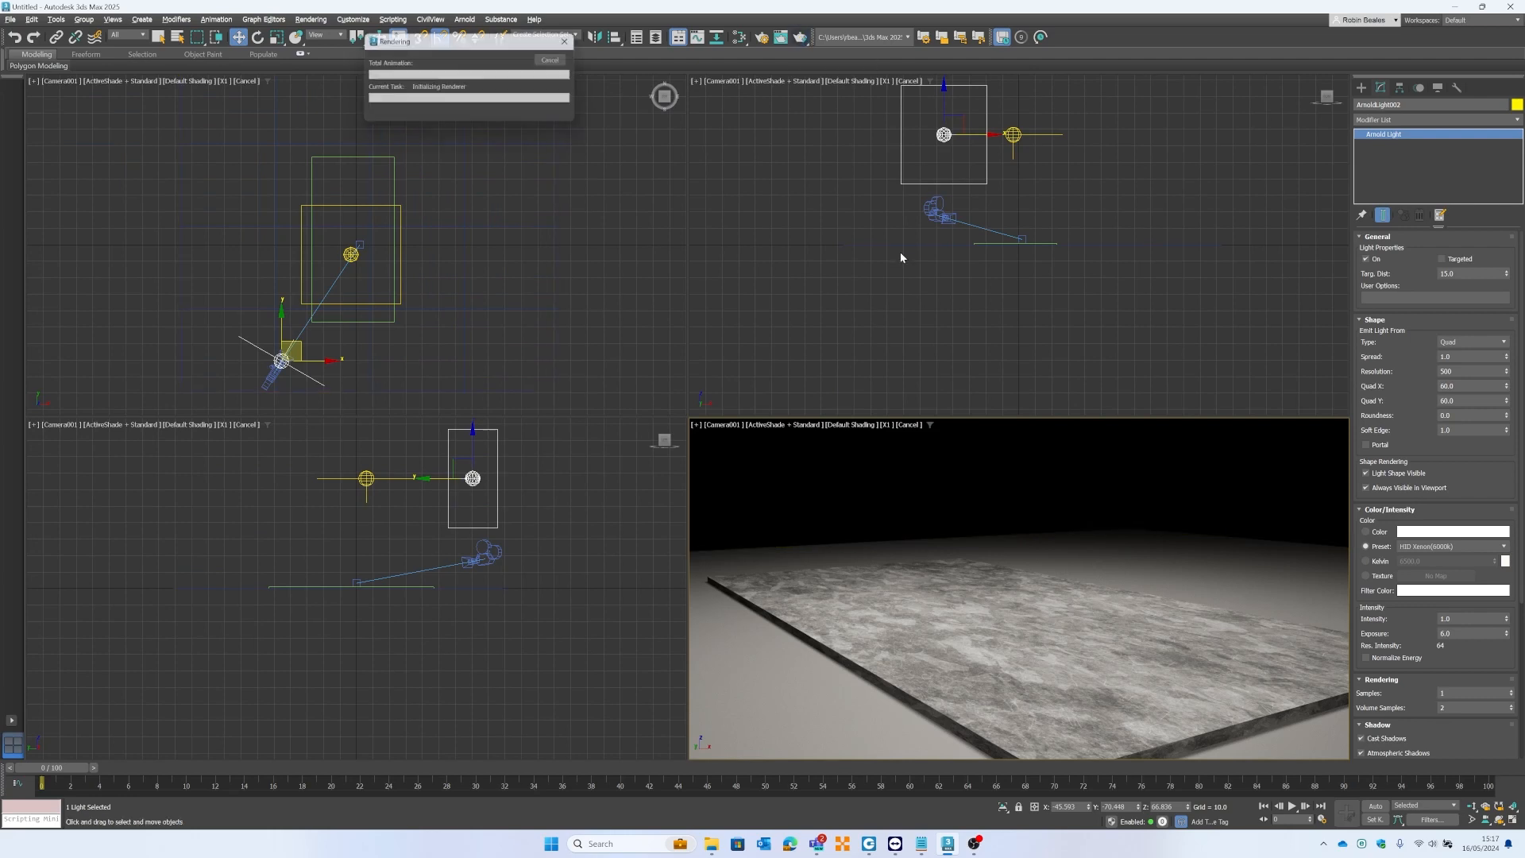
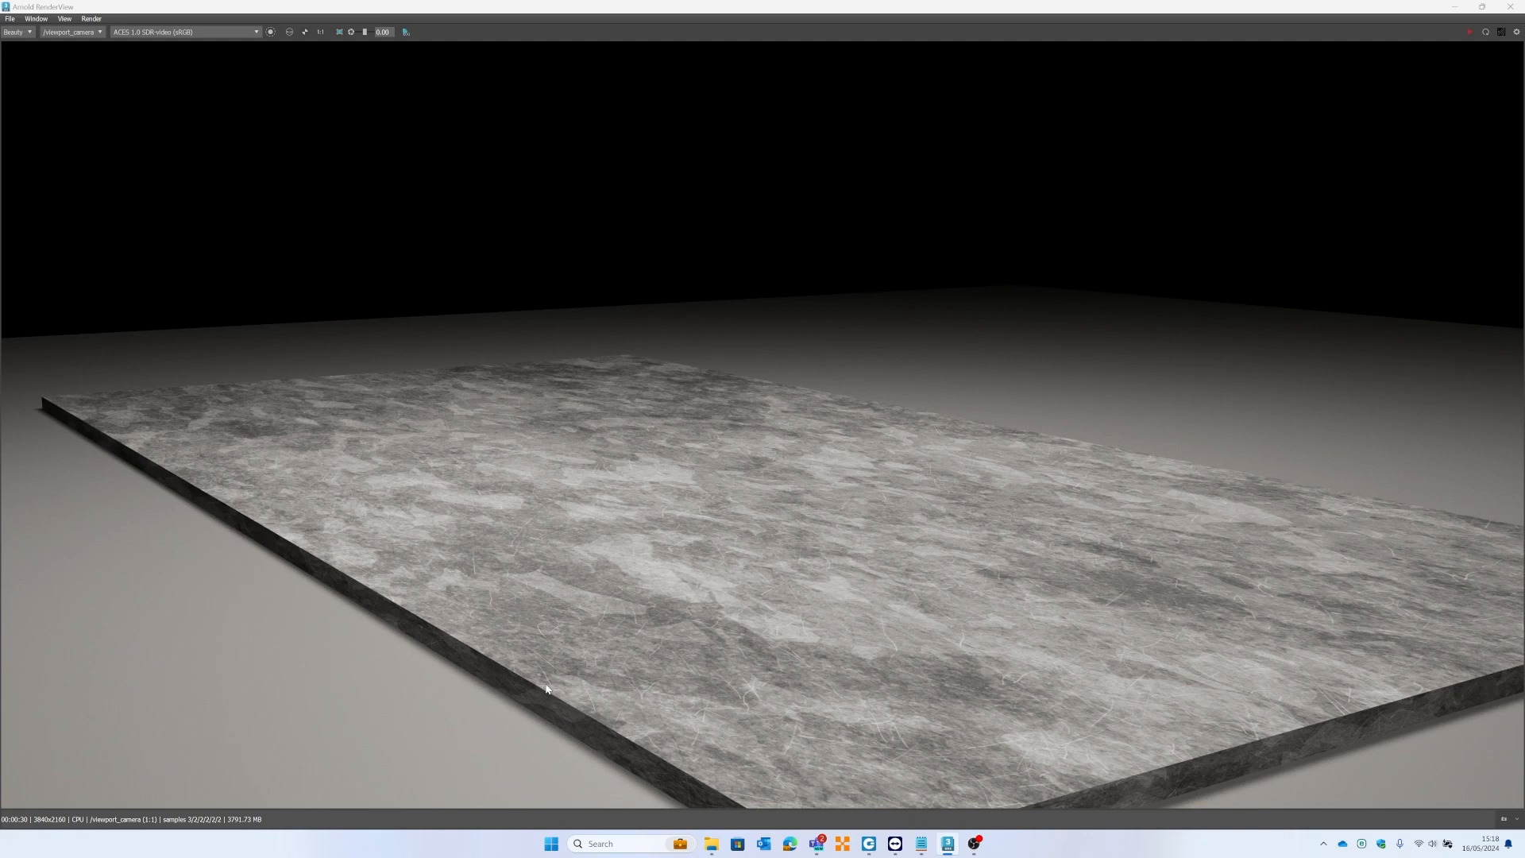
pyautogui.click(1505, 12)
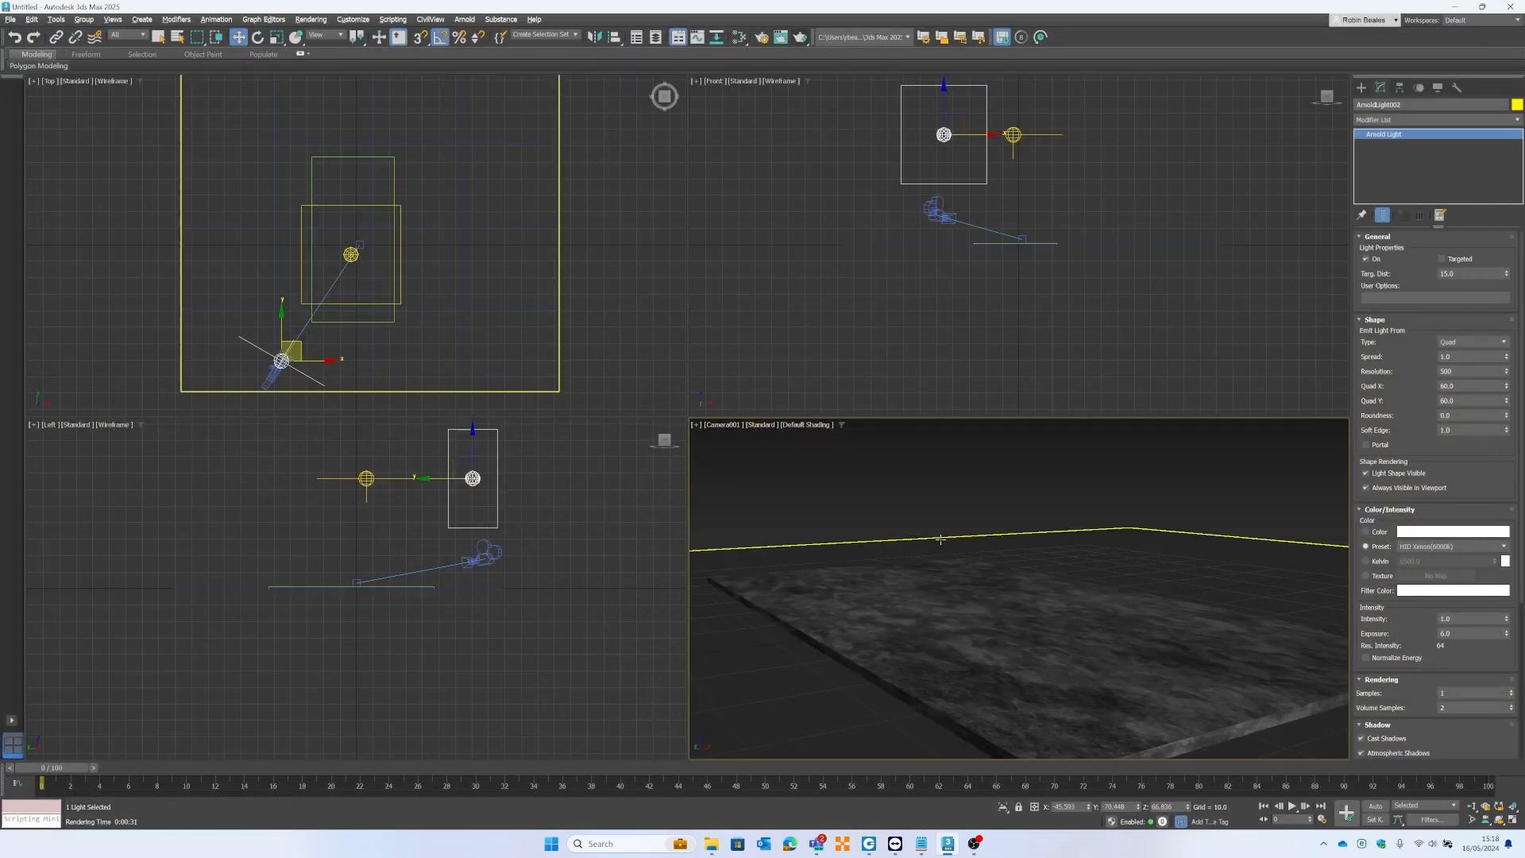
pyautogui.click(759, 425)
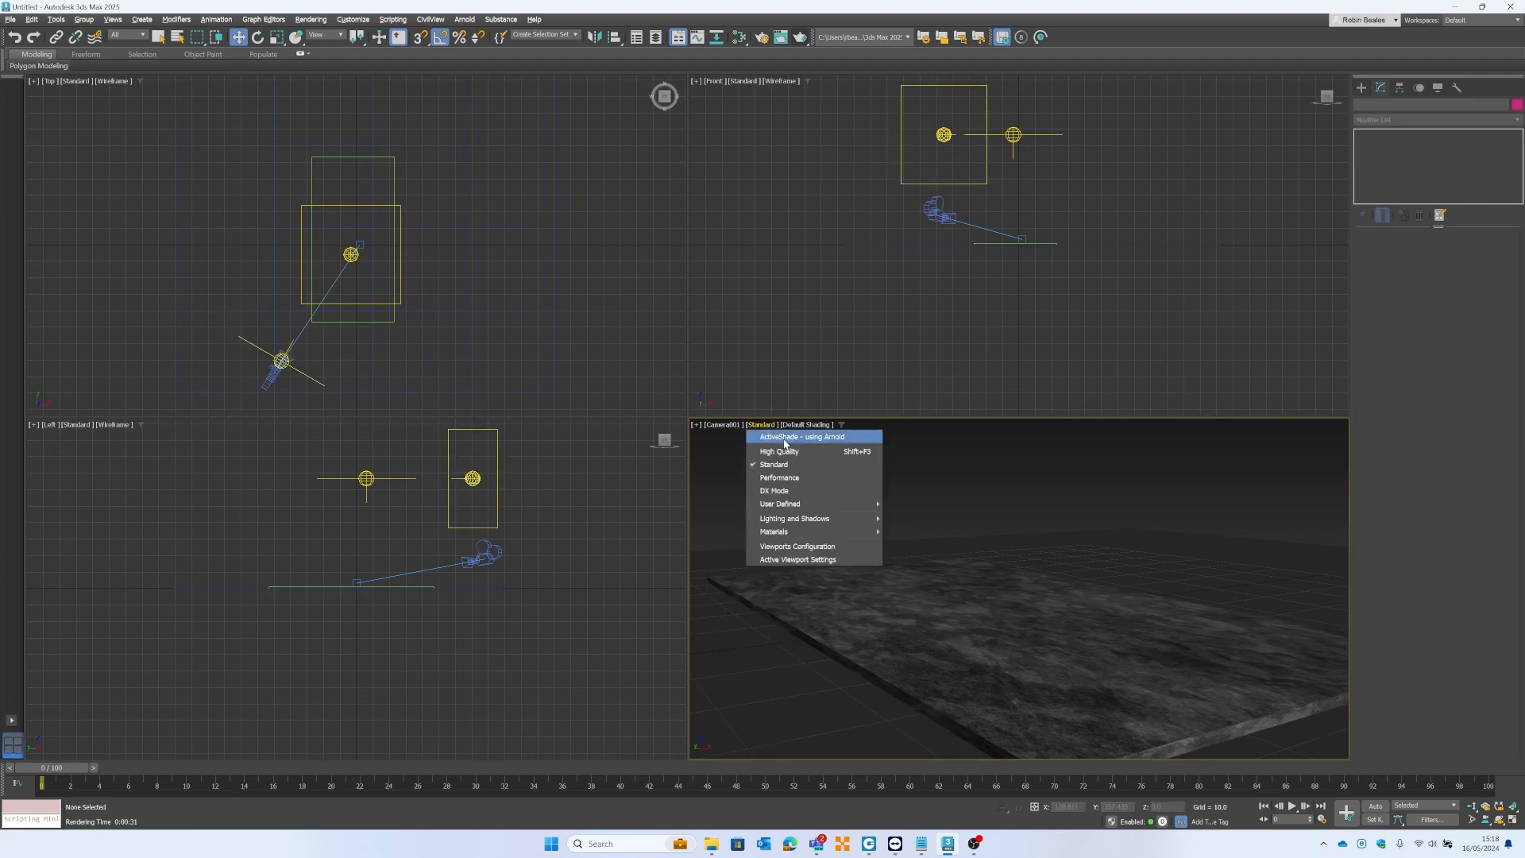
pyautogui.click(785, 439)
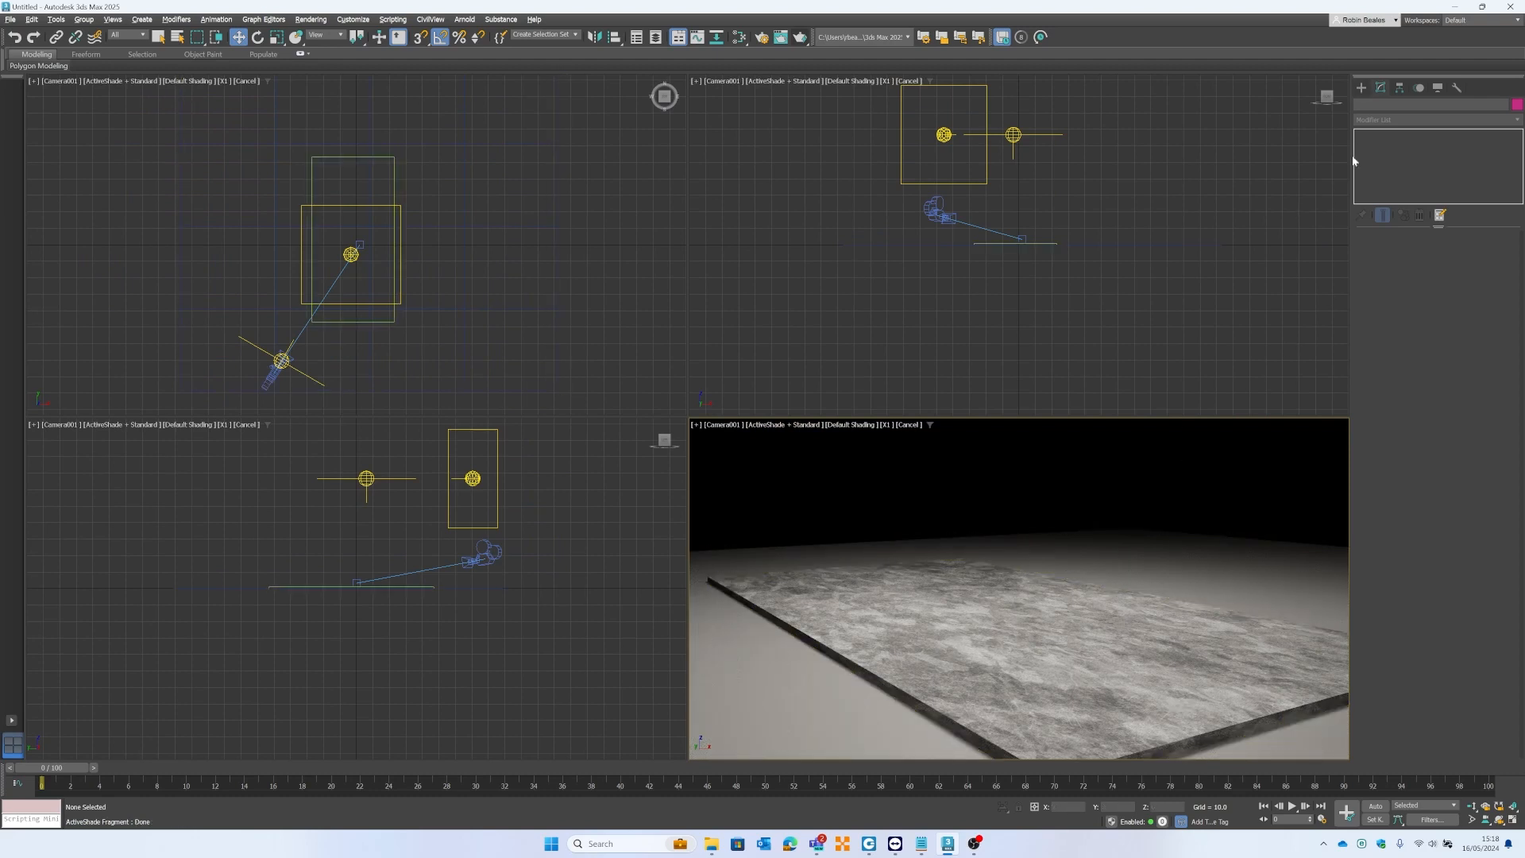
# Bring up the standard primitives for creating new geometry.
pyautogui.click(1361, 88)
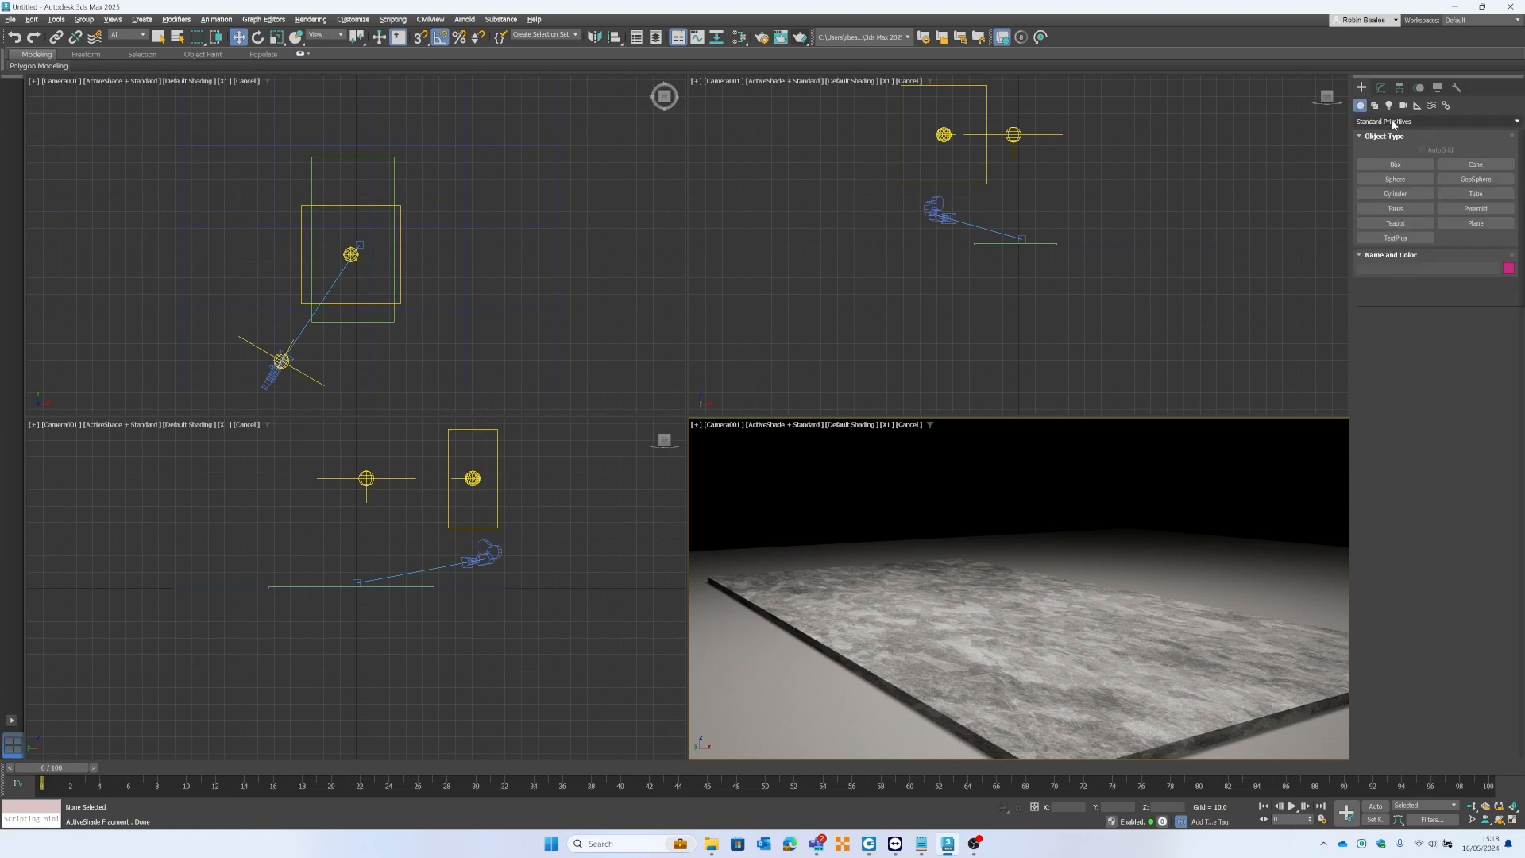
pyautogui.click(1395, 121)
pyautogui.click(1390, 133)
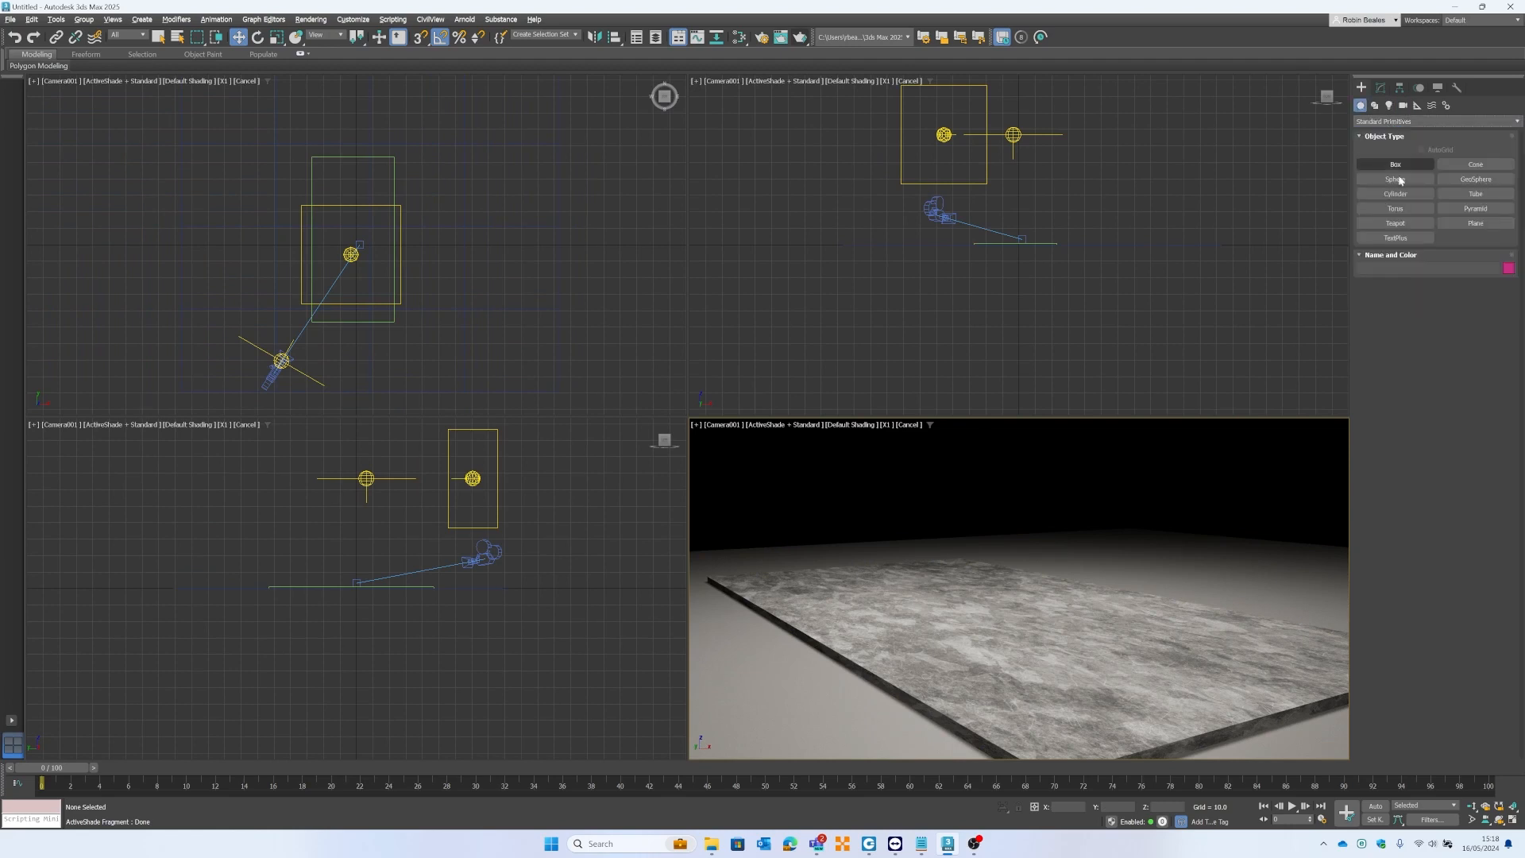
pyautogui.click(1474, 195)
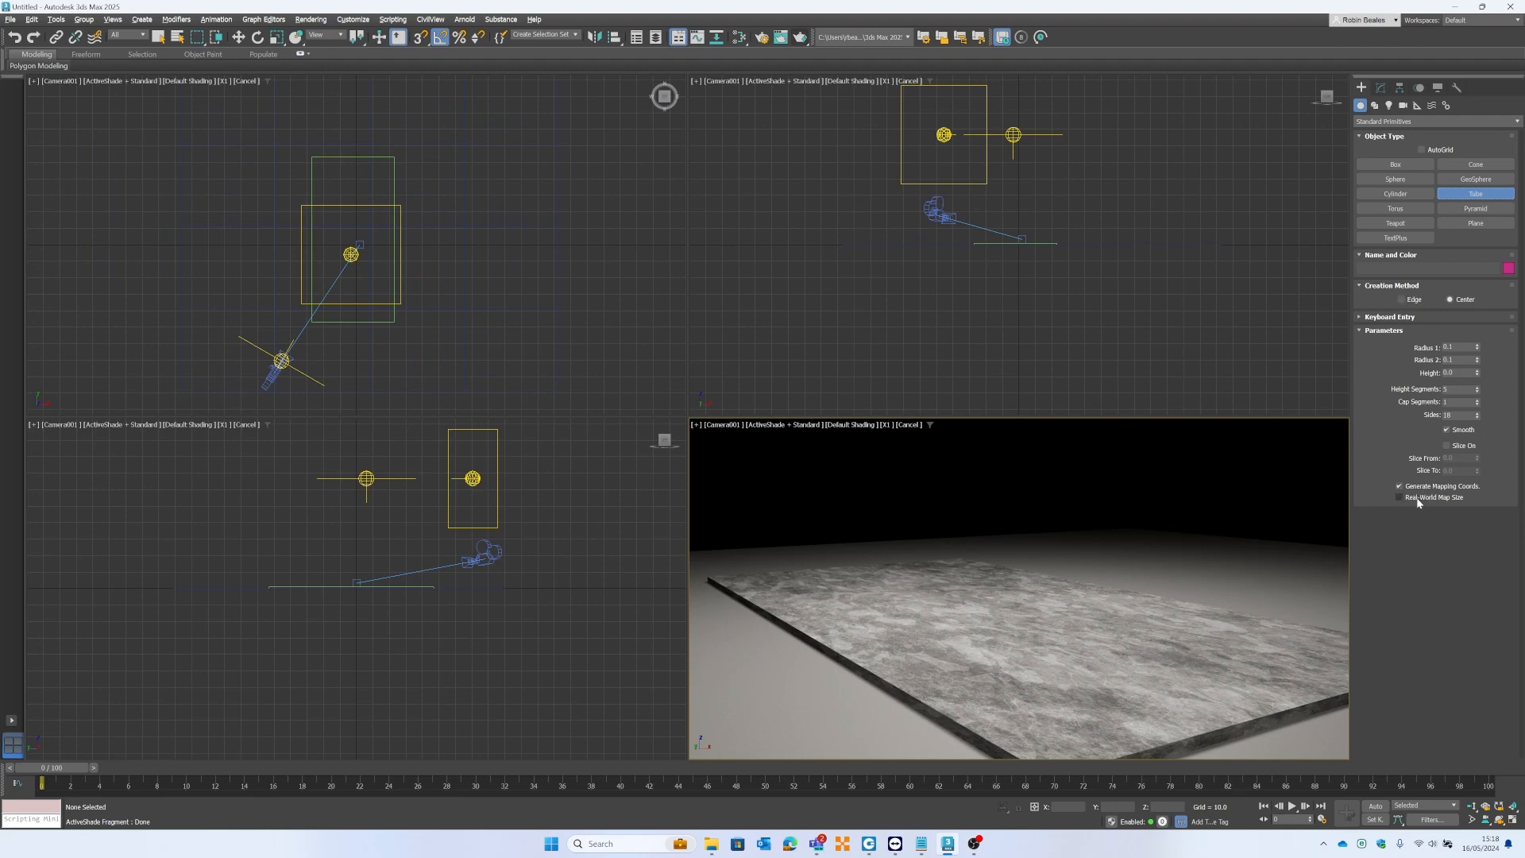
pyautogui.click(1369, 317)
pyautogui.click(1369, 319)
pyautogui.moveTo(1026, 655); pyautogui.dragTo(1049, 676)
pyautogui.rightClick(1048, 676)
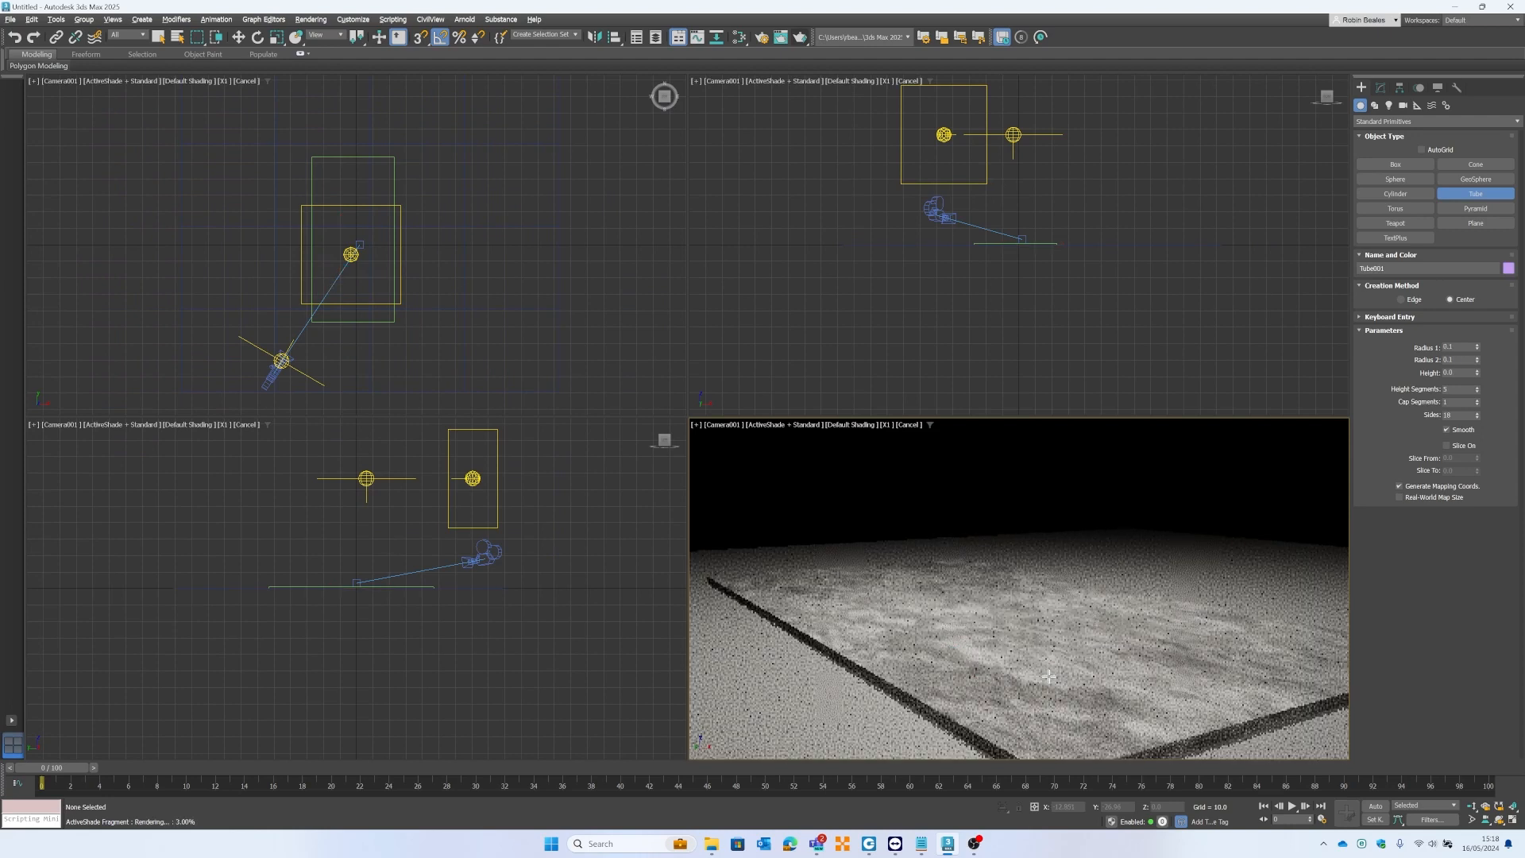
# Create a teapot with a radius of about 7.7 on the box in the camera view and raise it to rest on the surface.
pyautogui.click(1408, 224)
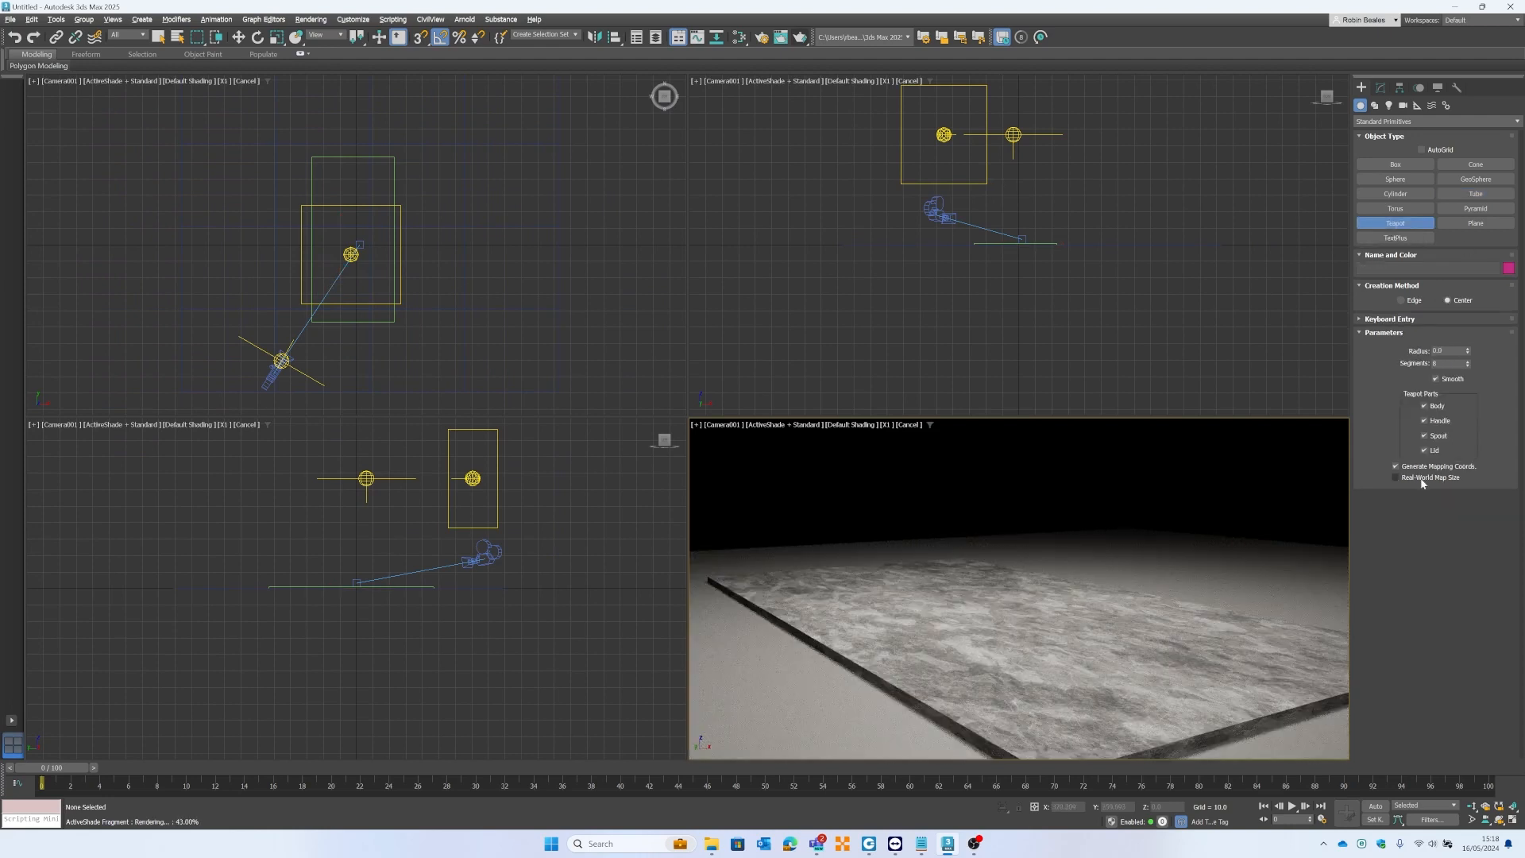
pyautogui.moveTo(994, 643); pyautogui.dragTo(1007, 661)
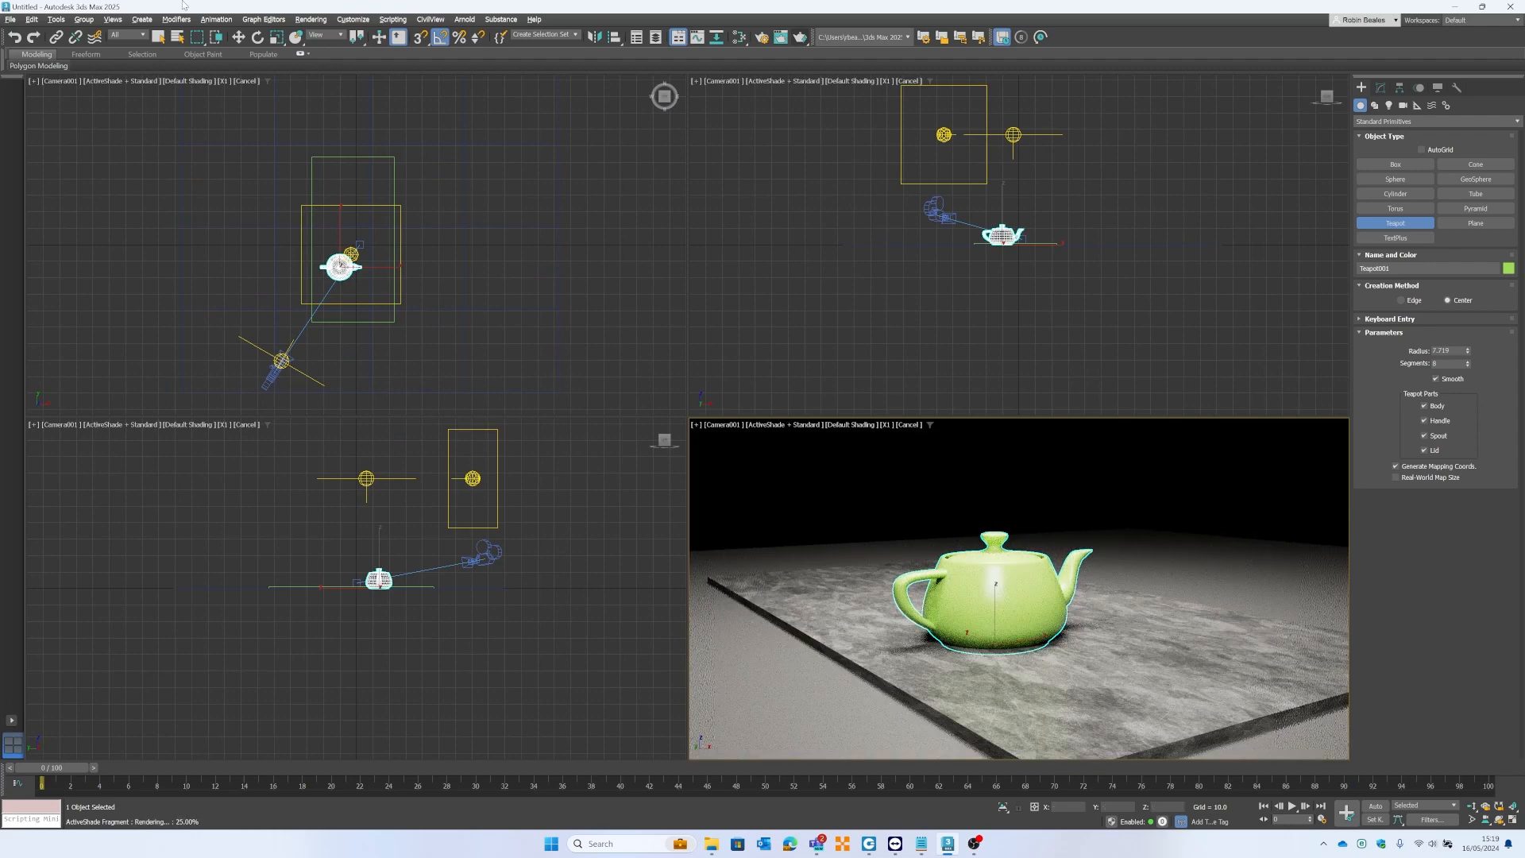
pyautogui.click(238, 36)
pyautogui.moveTo(995, 602); pyautogui.dragTo(994, 592)
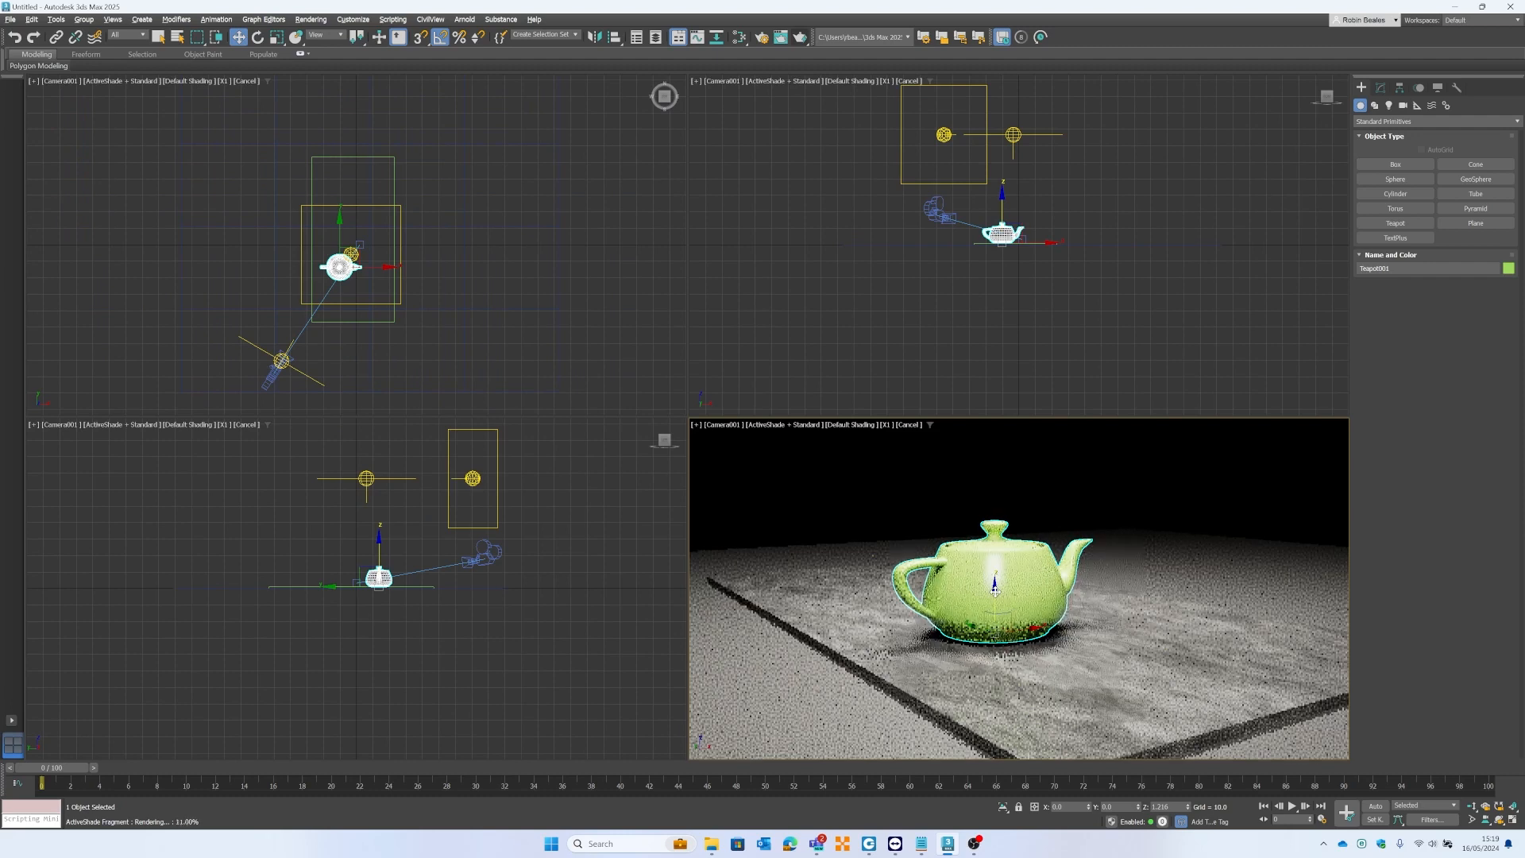
# Try to rotate the teapot freely in the camera view and undo the rotation.
pyautogui.press('e')
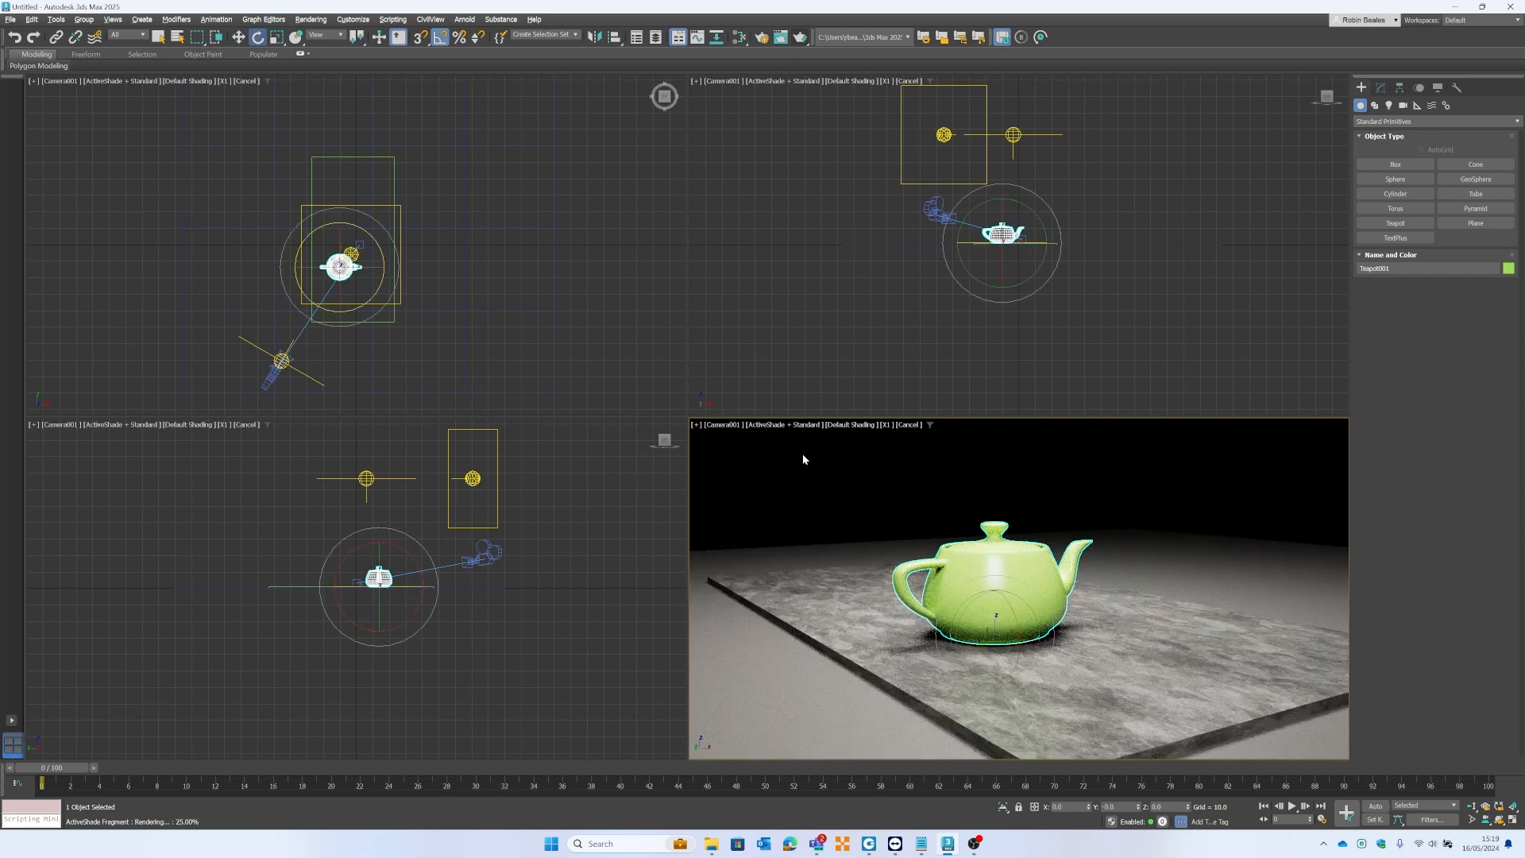
pyautogui.moveTo(975, 639); pyautogui.dragTo(966, 637)
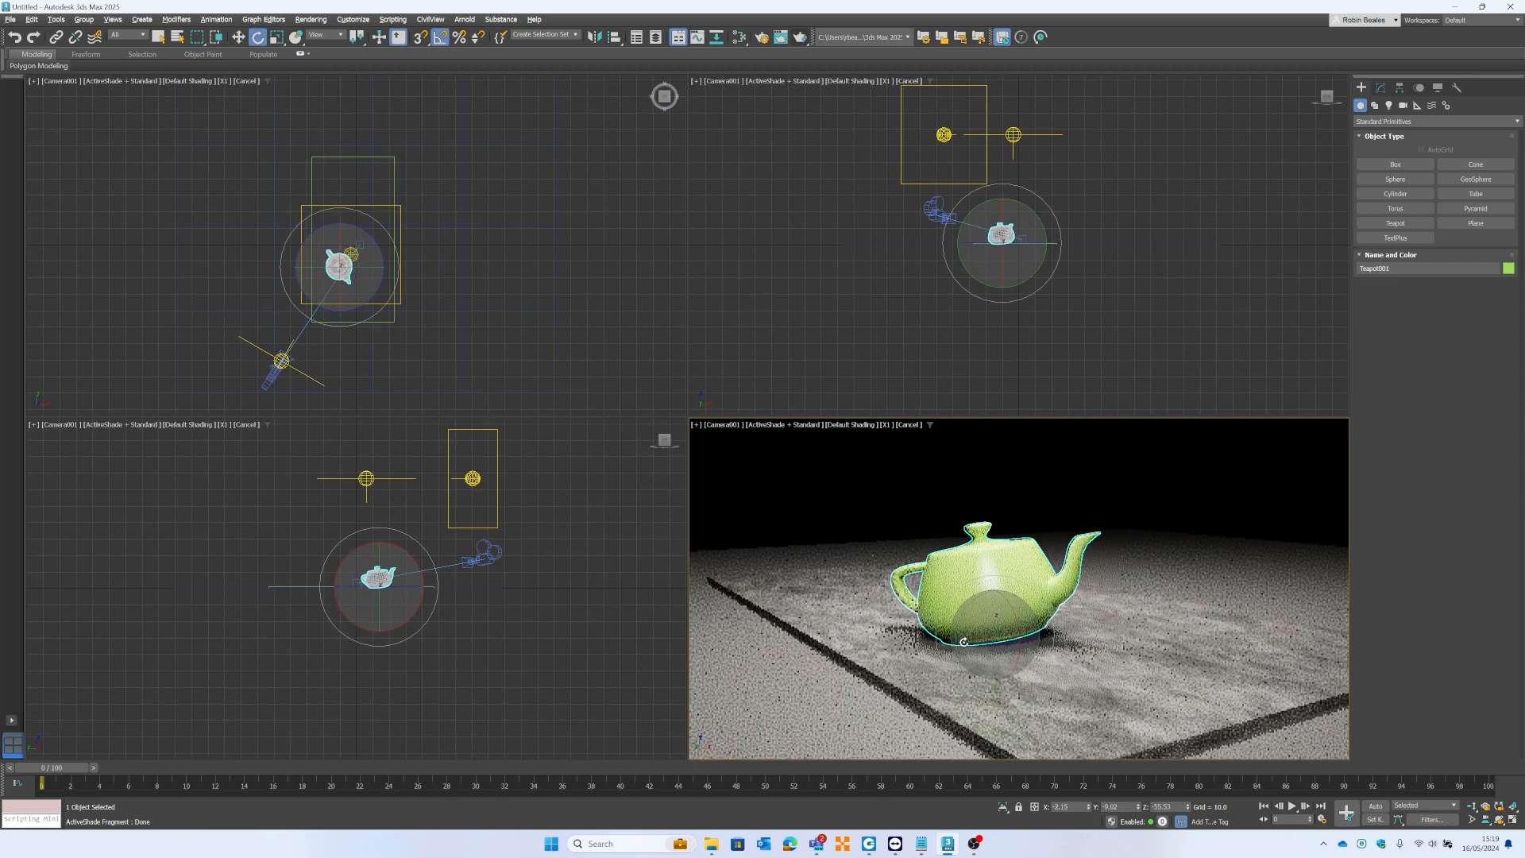
pyautogui.hotkey('ctrl', 'z')
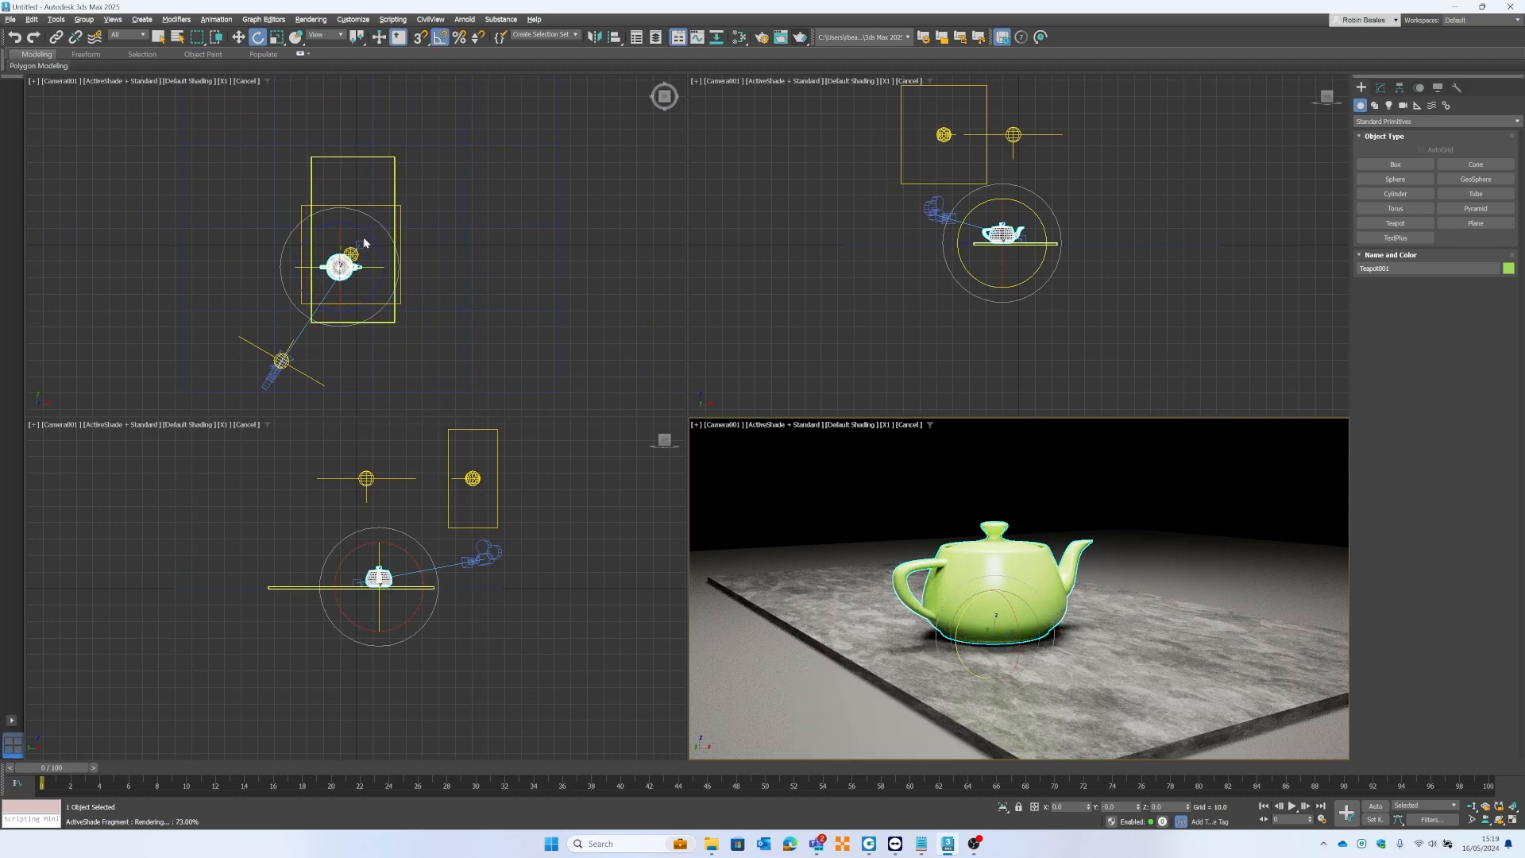
# Rotate the teapot -40° about Z in the Top view and move it toward the camera, to about X -20, Y -36.
pyautogui.rightClick(448, 195)
pyautogui.moveTo(378, 246)
pyautogui.mouseDown()
pyautogui.moveTo(392, 262)
pyautogui.moveTo(369, 245)
pyautogui.mouseUp()
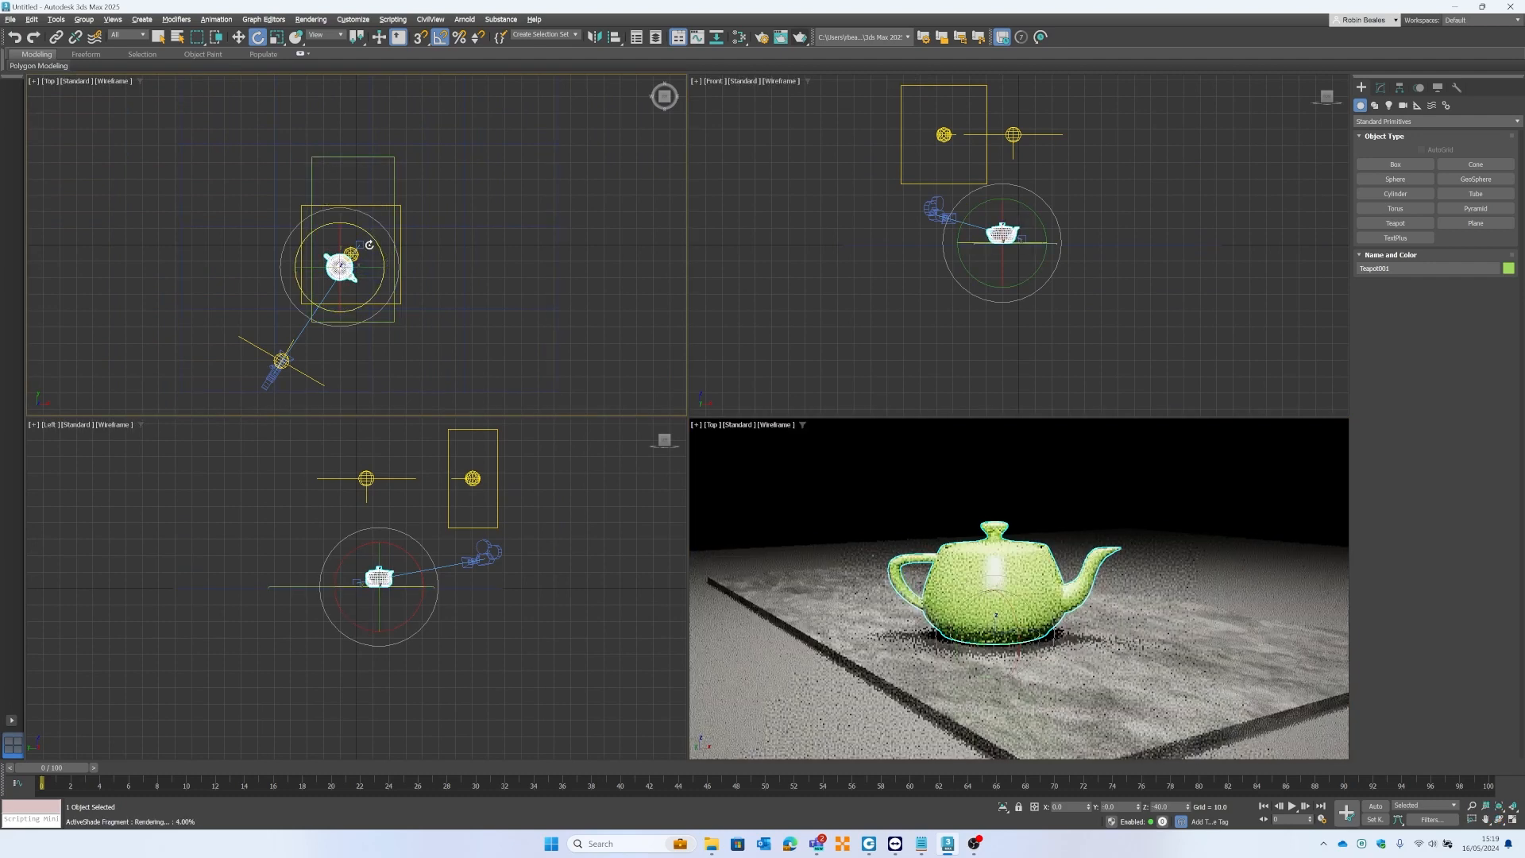
pyautogui.press('w')
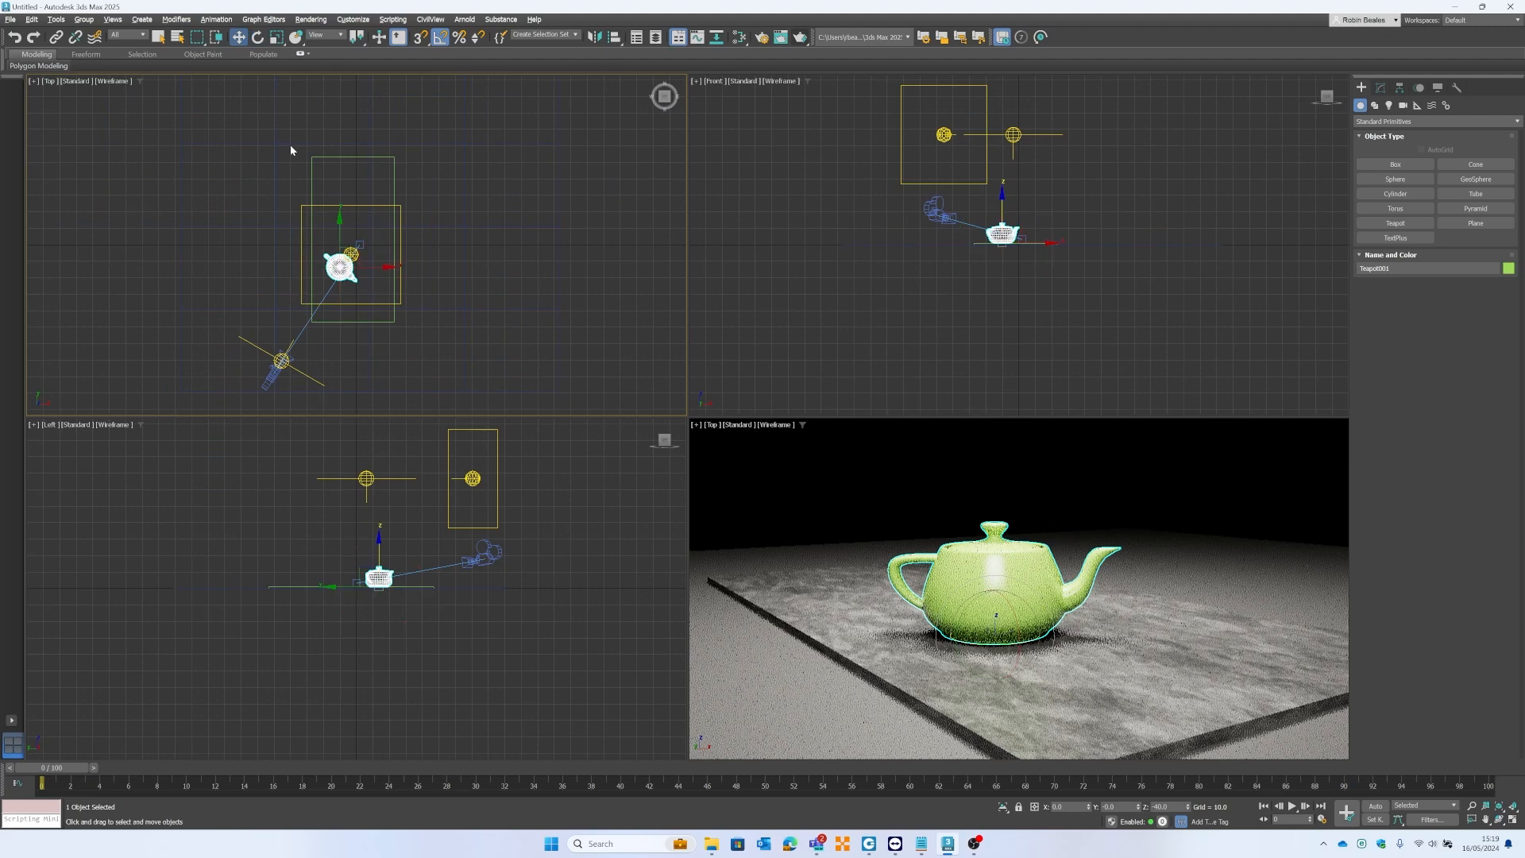
pyautogui.moveTo(356, 247); pyautogui.dragTo(341, 285)
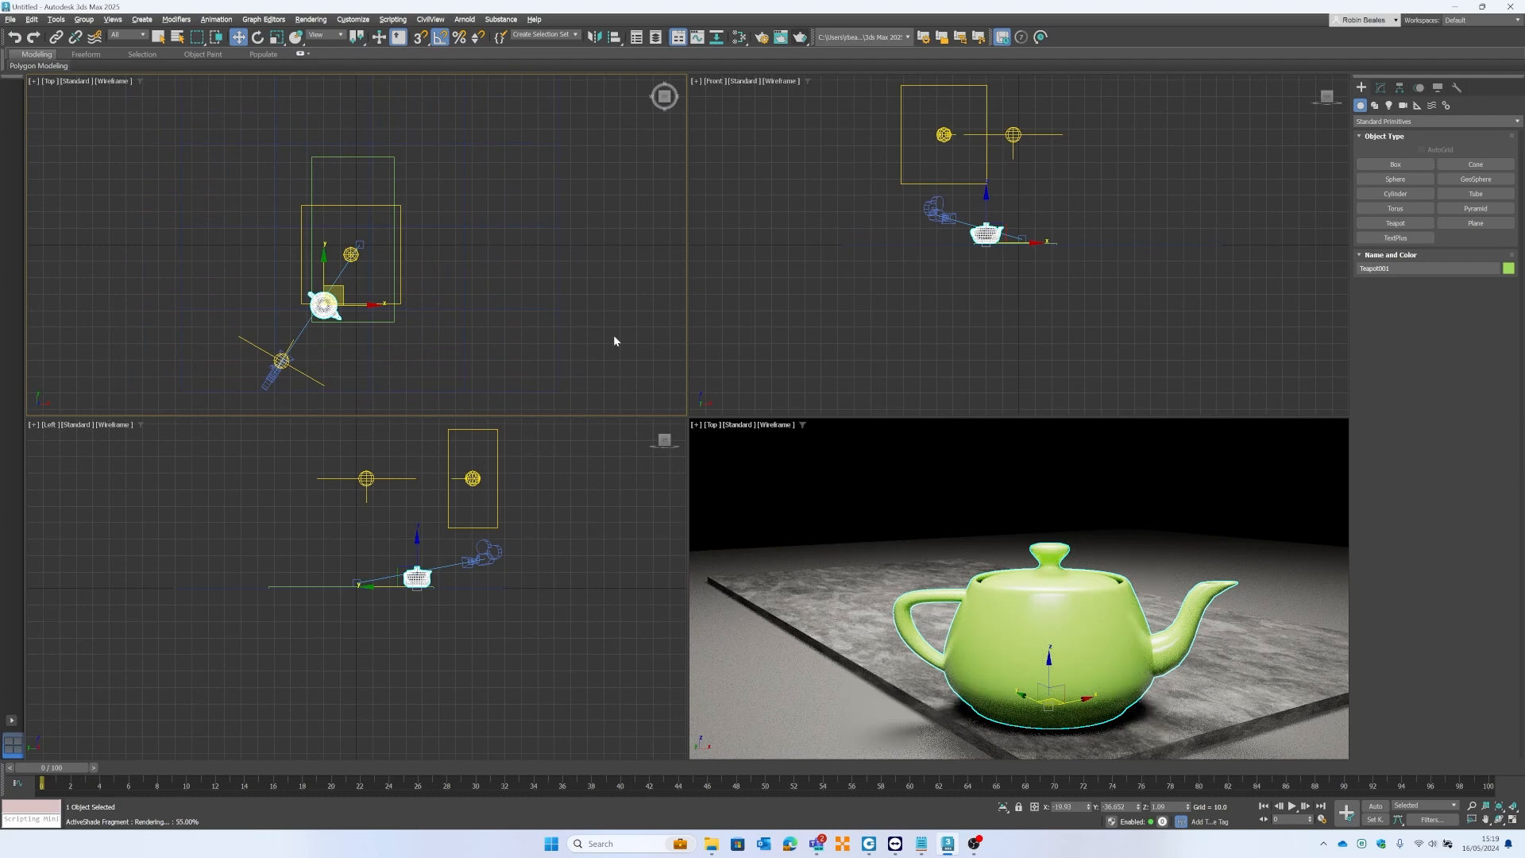
# Select the box and assign it the Physical Material (Material #45) from the Slate Material Editor.
pyautogui.press('m')
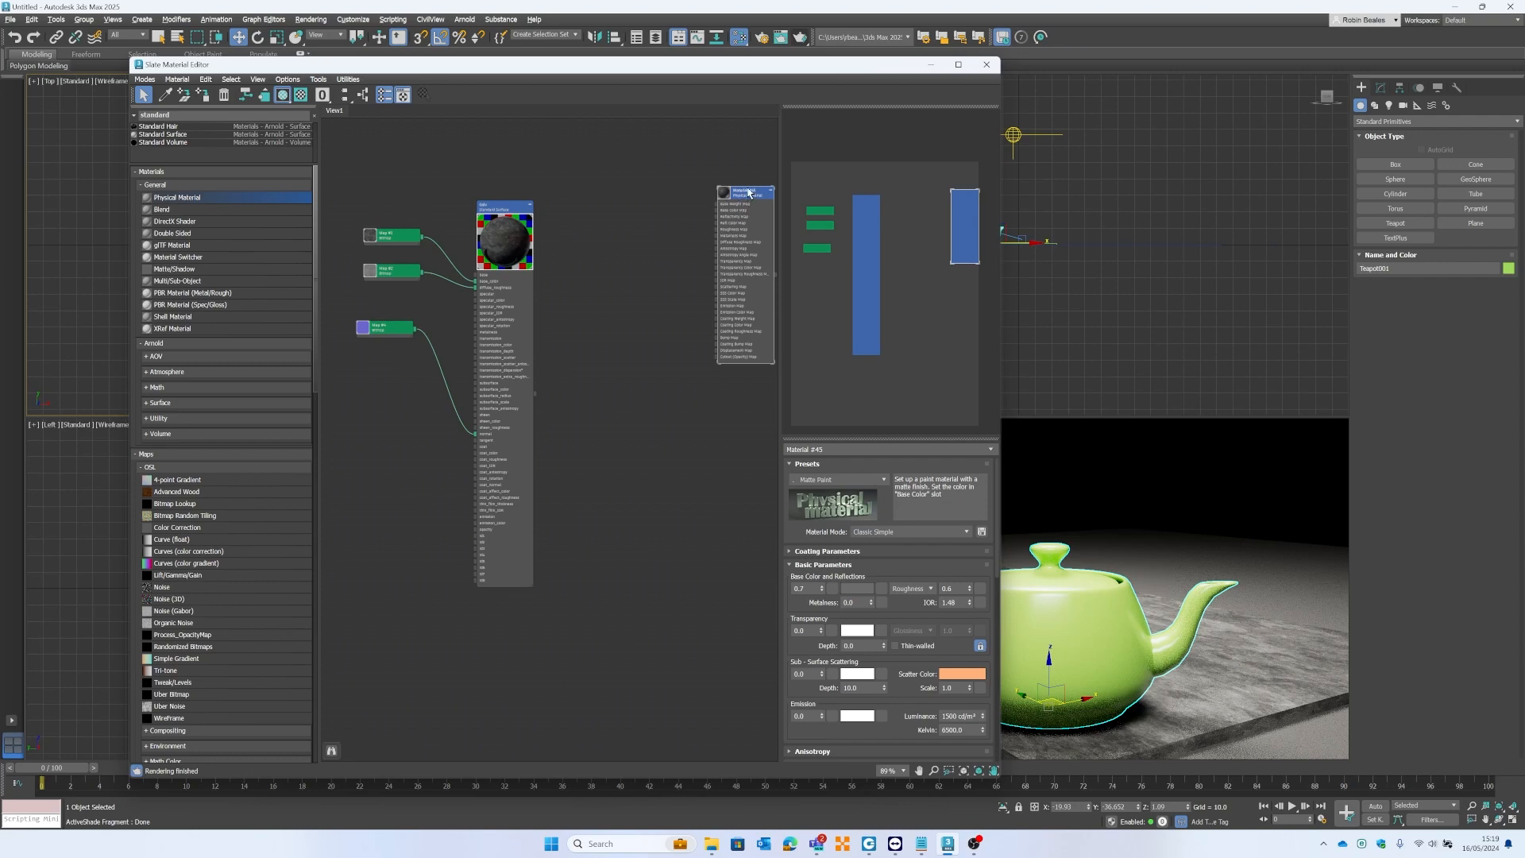
pyautogui.click(1256, 678)
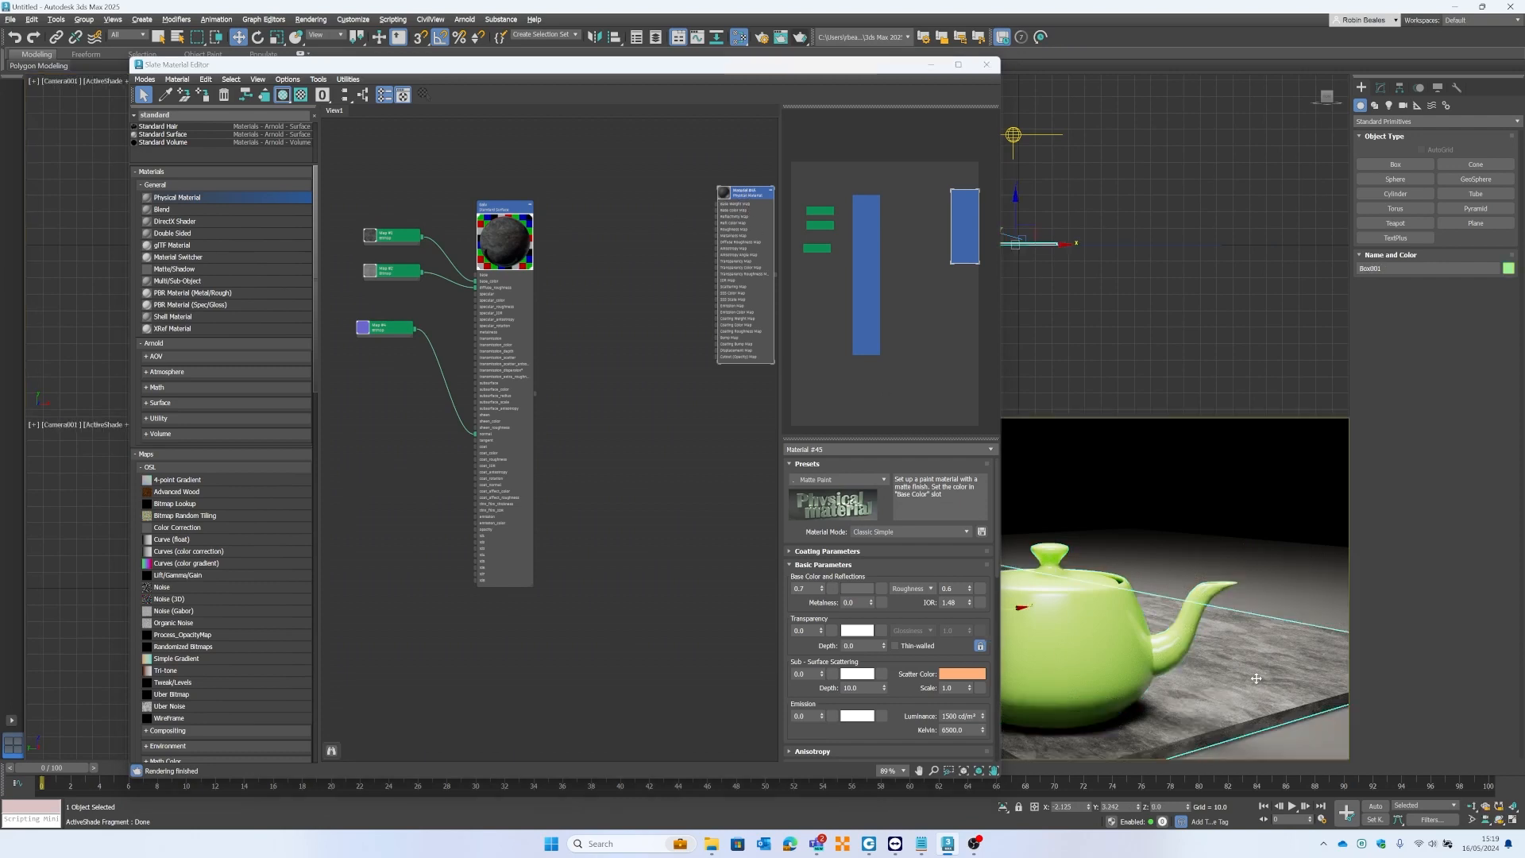
pyautogui.click(206, 96)
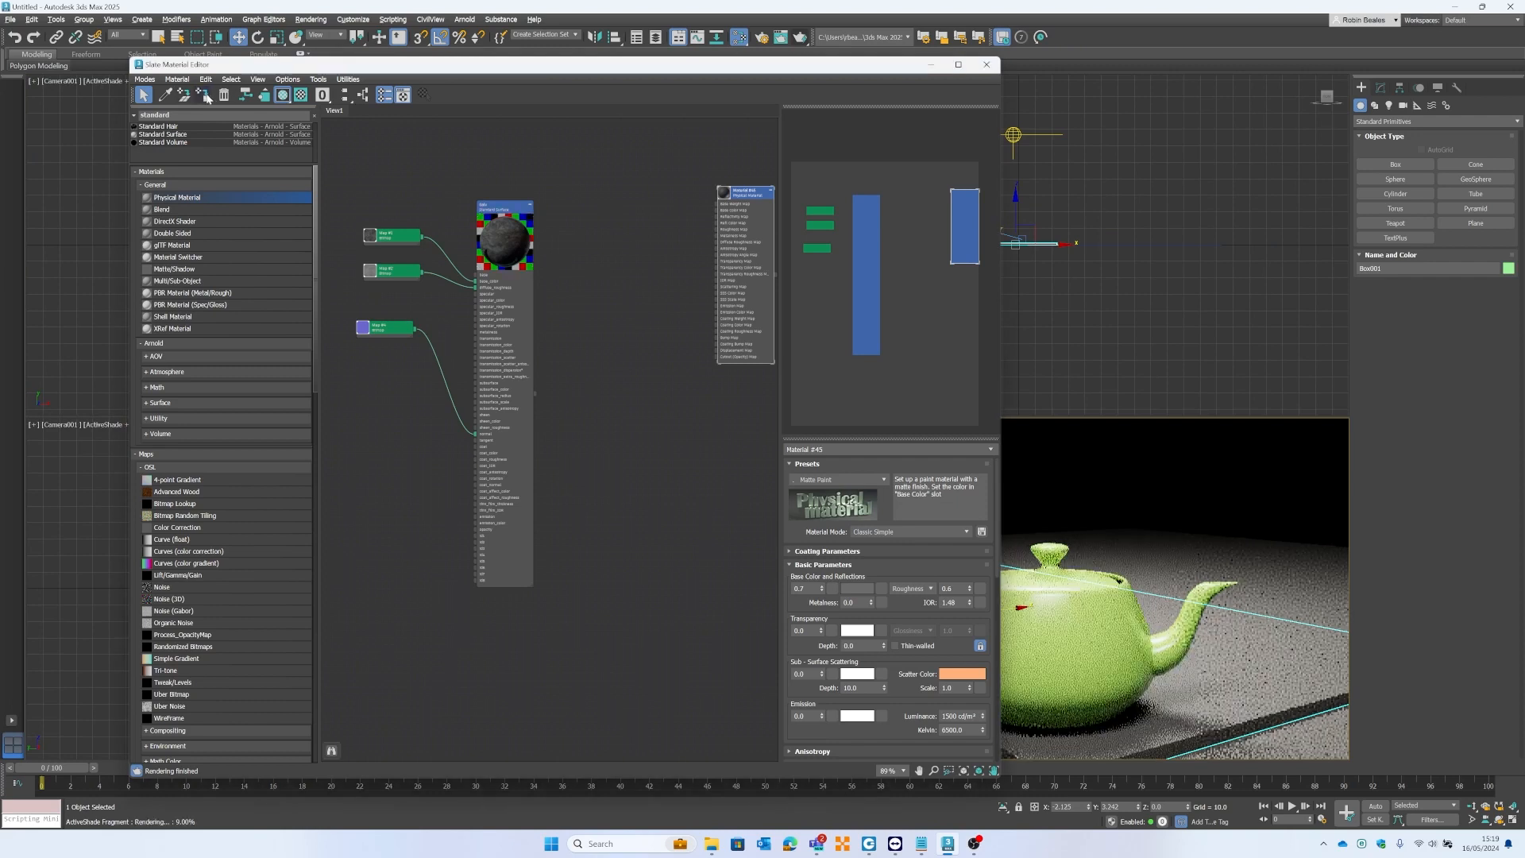
# Assign the Galv material to the teapot and close the Slate Material Editor.
pyautogui.click(1071, 608)
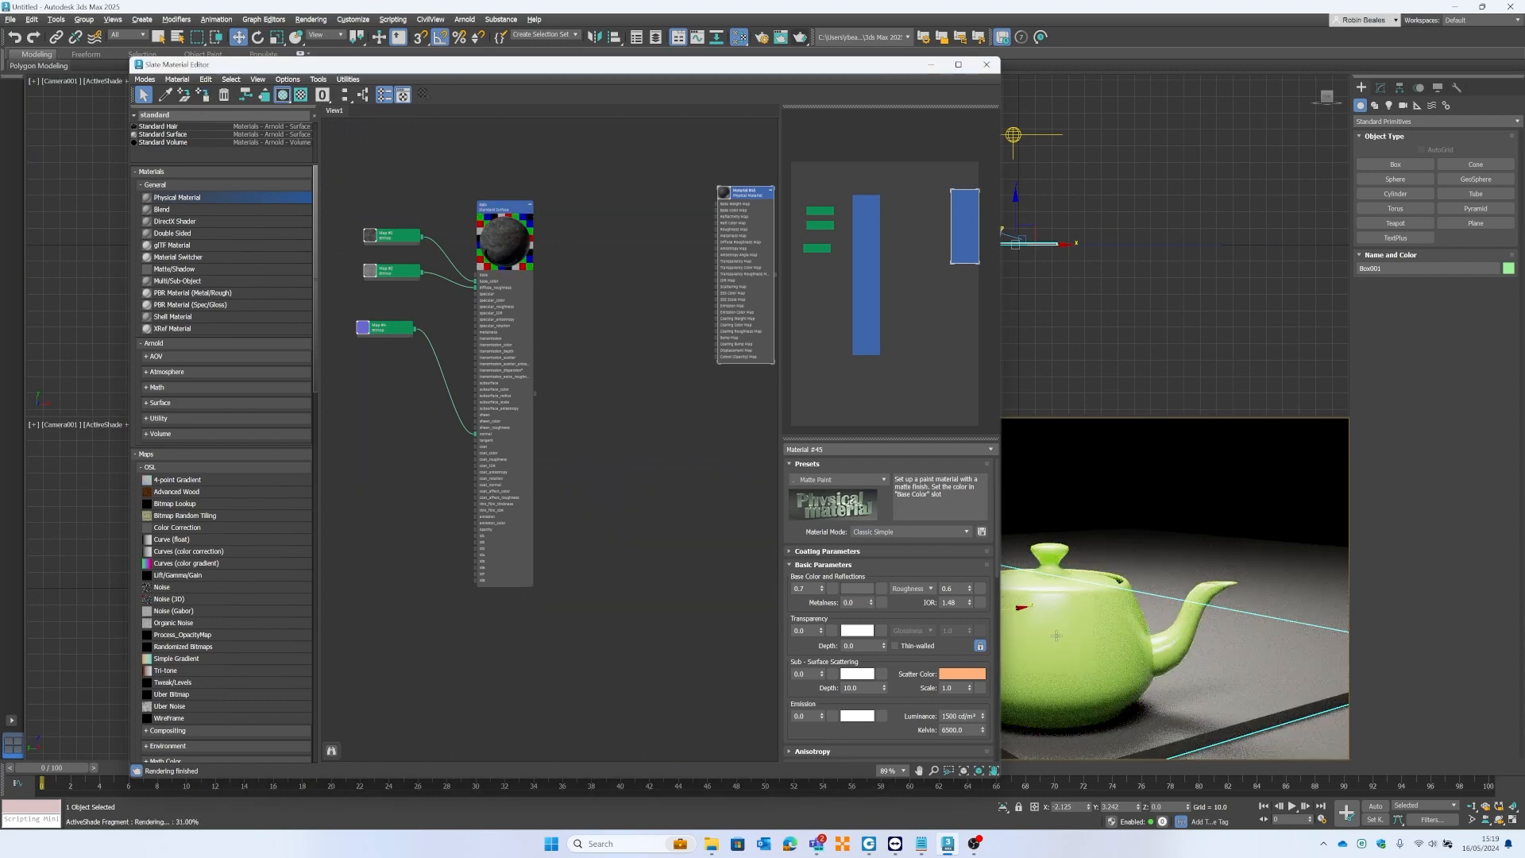
pyautogui.doubleClick(495, 210)
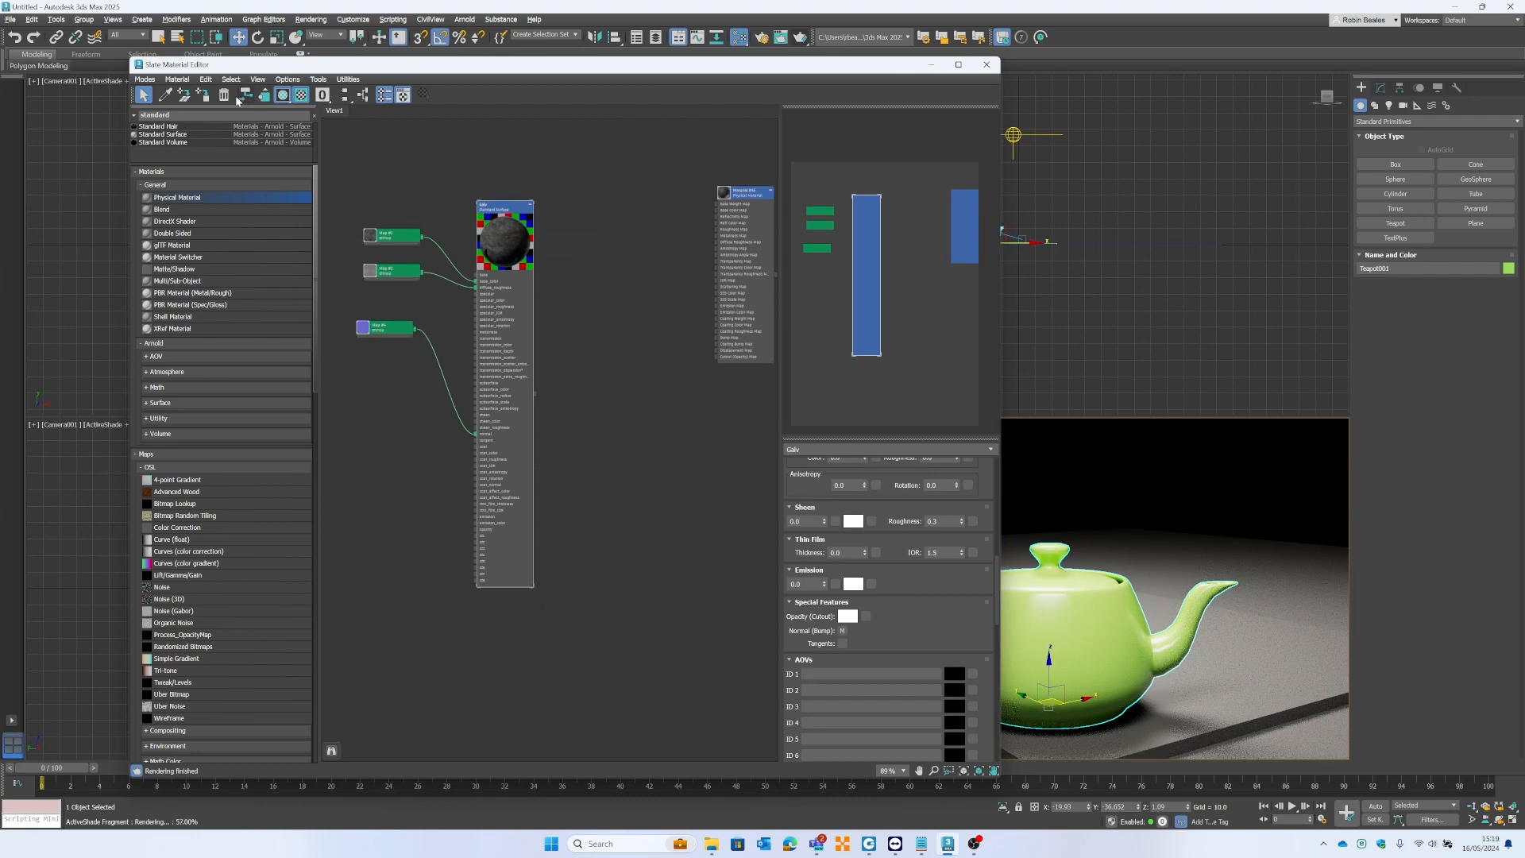
pyautogui.click(203, 95)
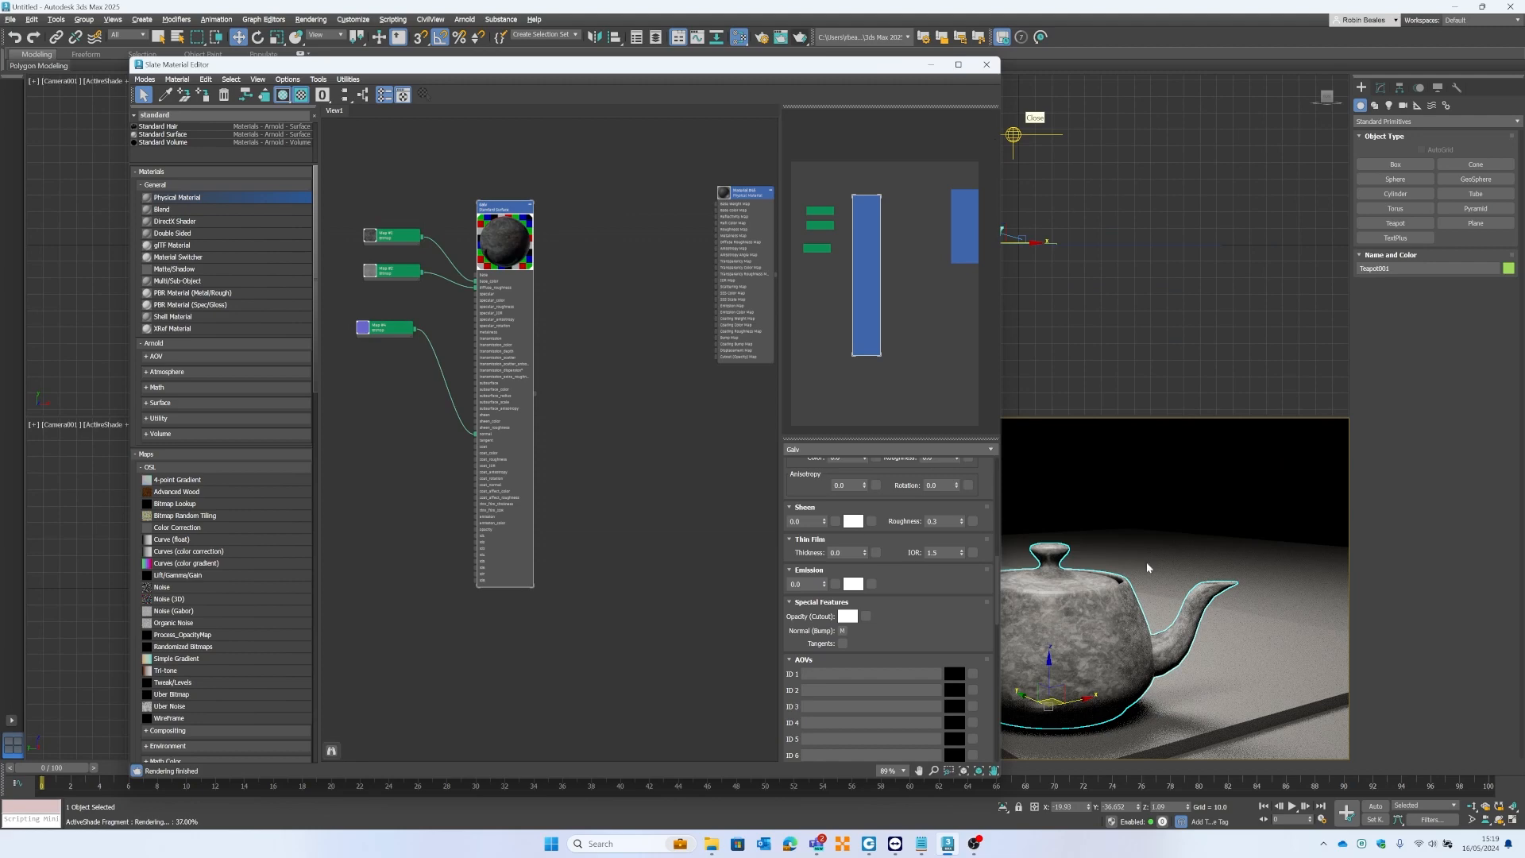
pyautogui.click(987, 64)
# Set the teapot's radius to 8 and its segments to 64, leaving Real-World Map Size off.
pyautogui.click(1380, 87)
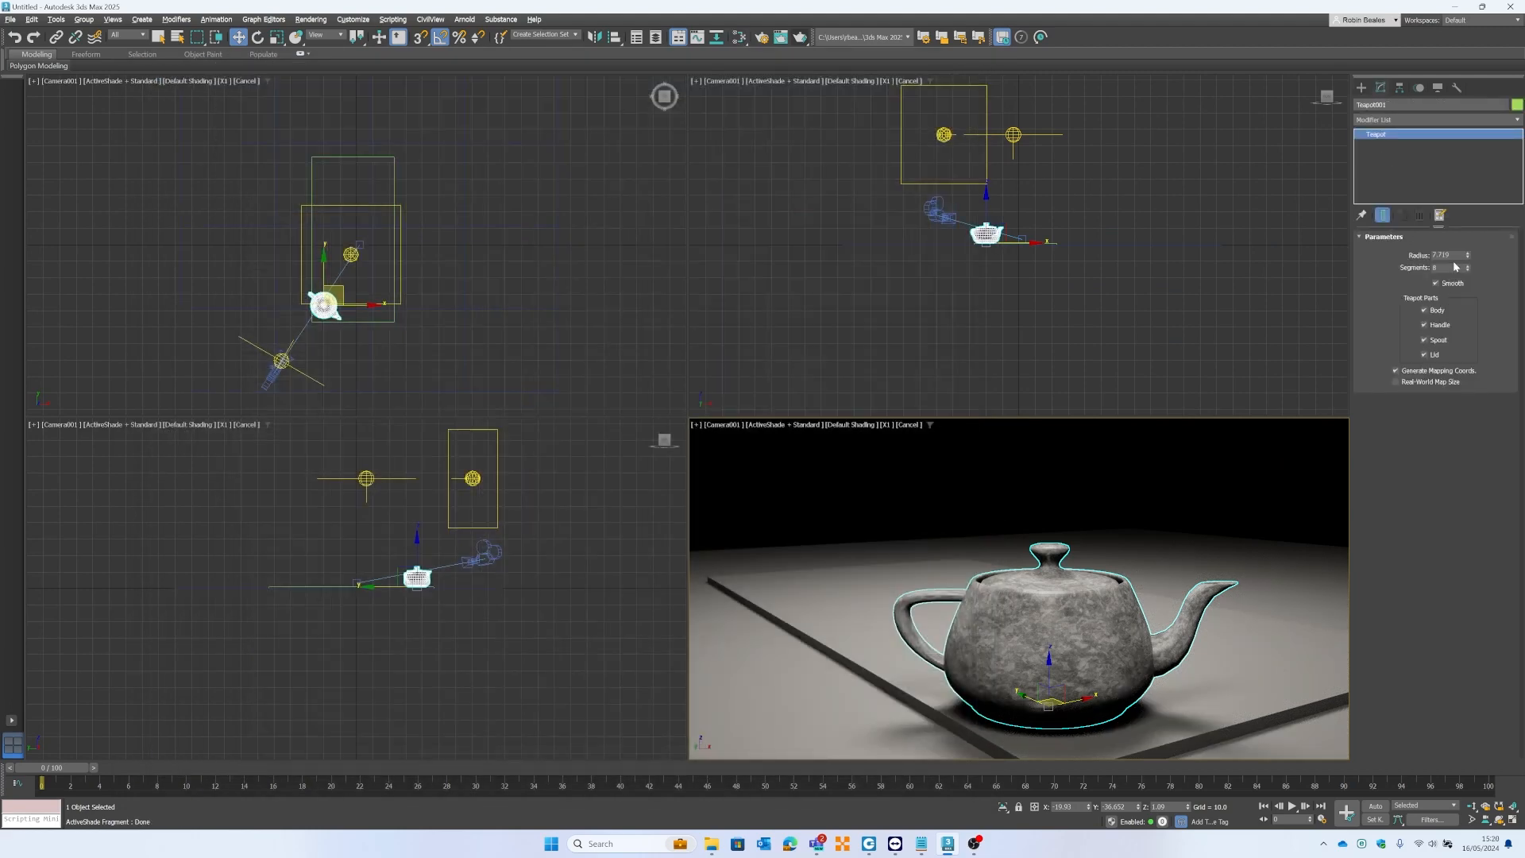
pyautogui.doubleClick(1458, 256)
pyautogui.write('8')
pyautogui.press('Return')
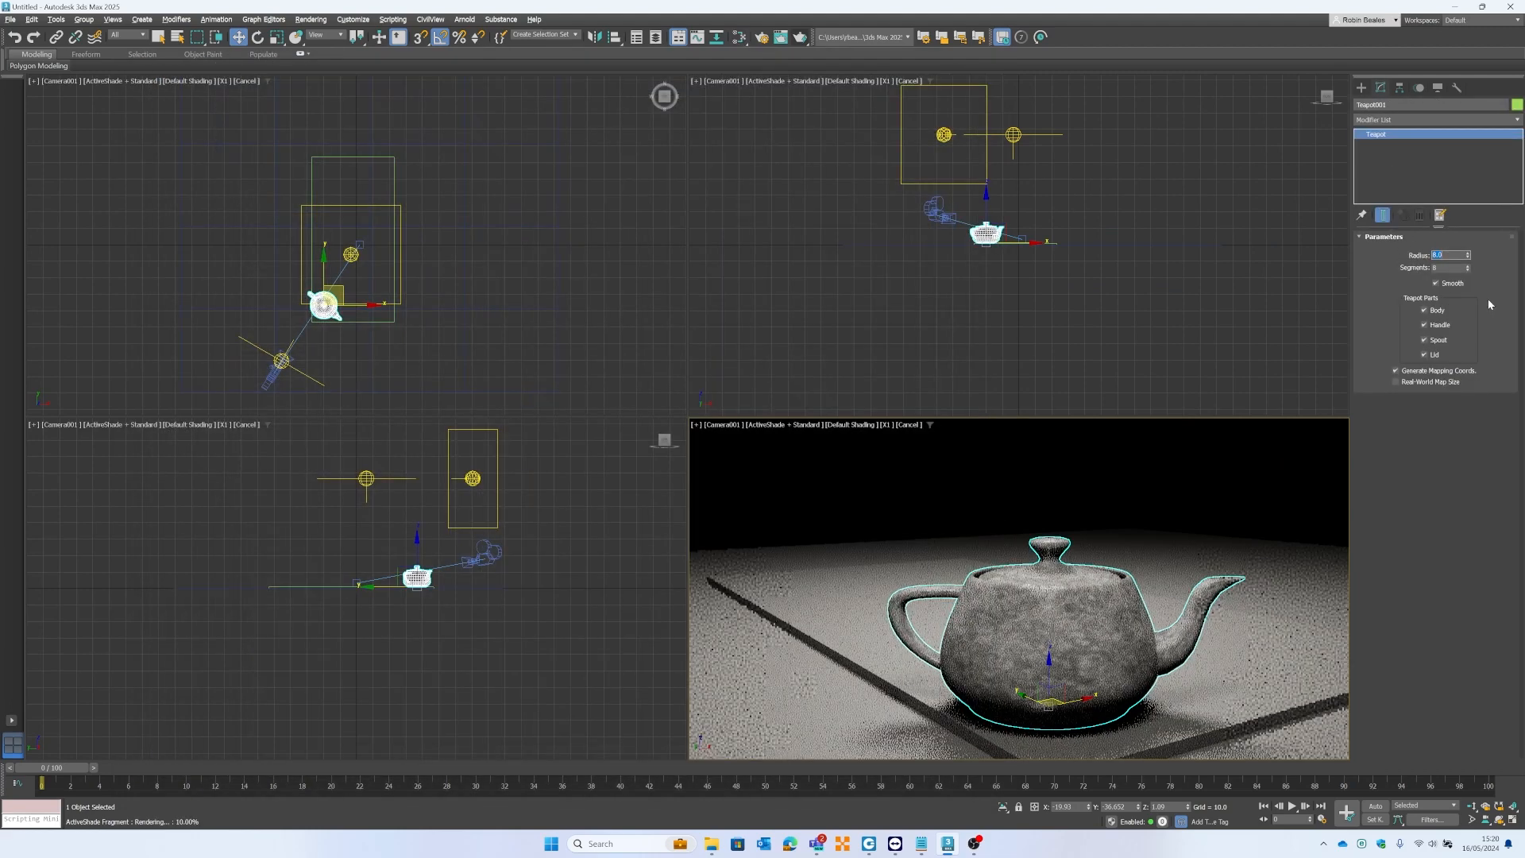
pyautogui.doubleClick(1444, 269)
pyautogui.write('2')
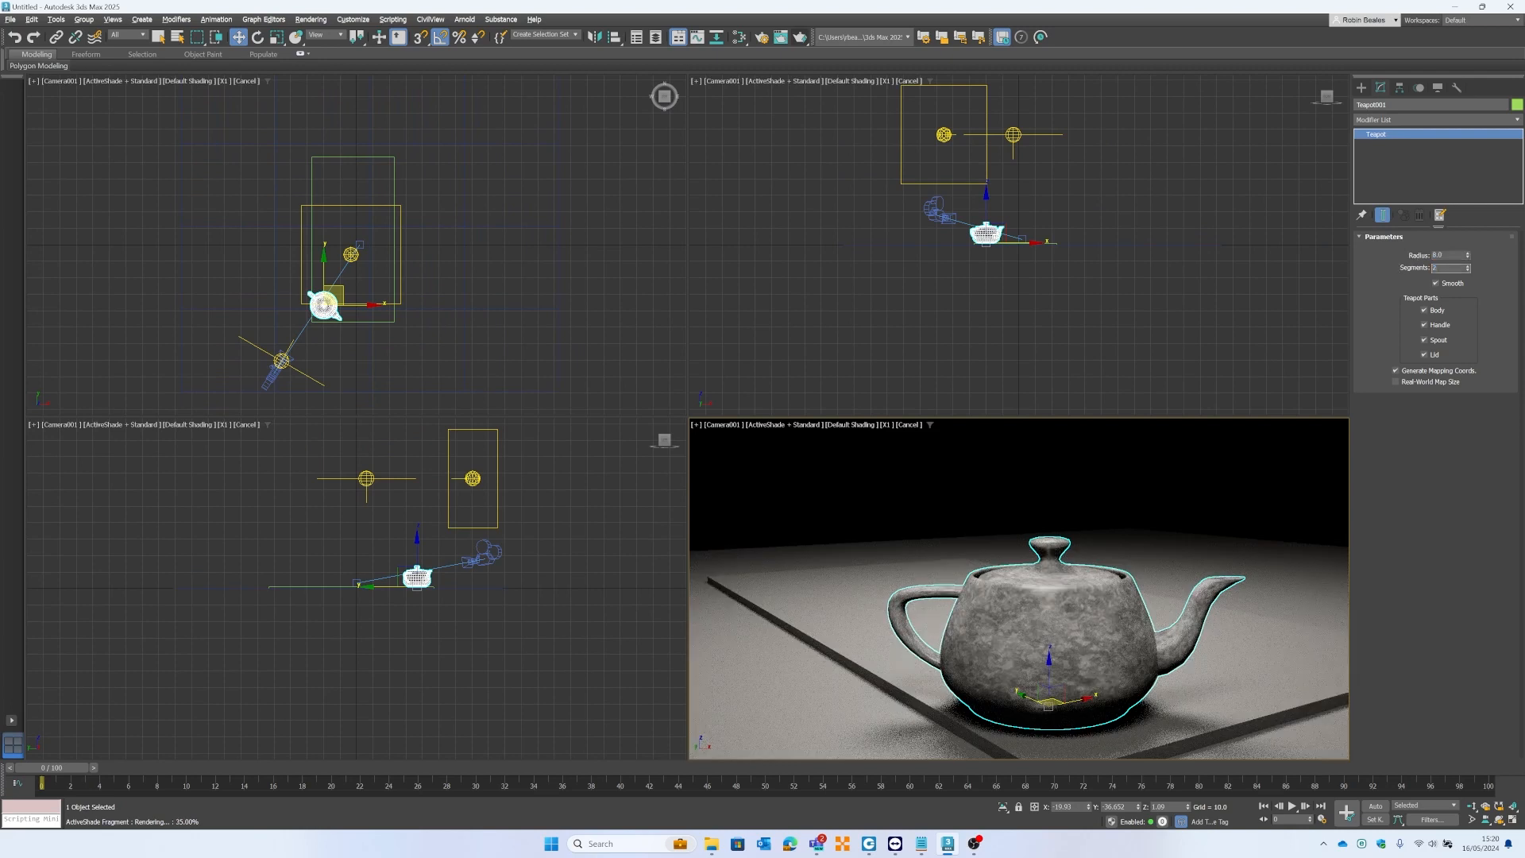
pyautogui.write('4')
pyautogui.press('Return')
pyautogui.write('64')
pyautogui.press('Return')
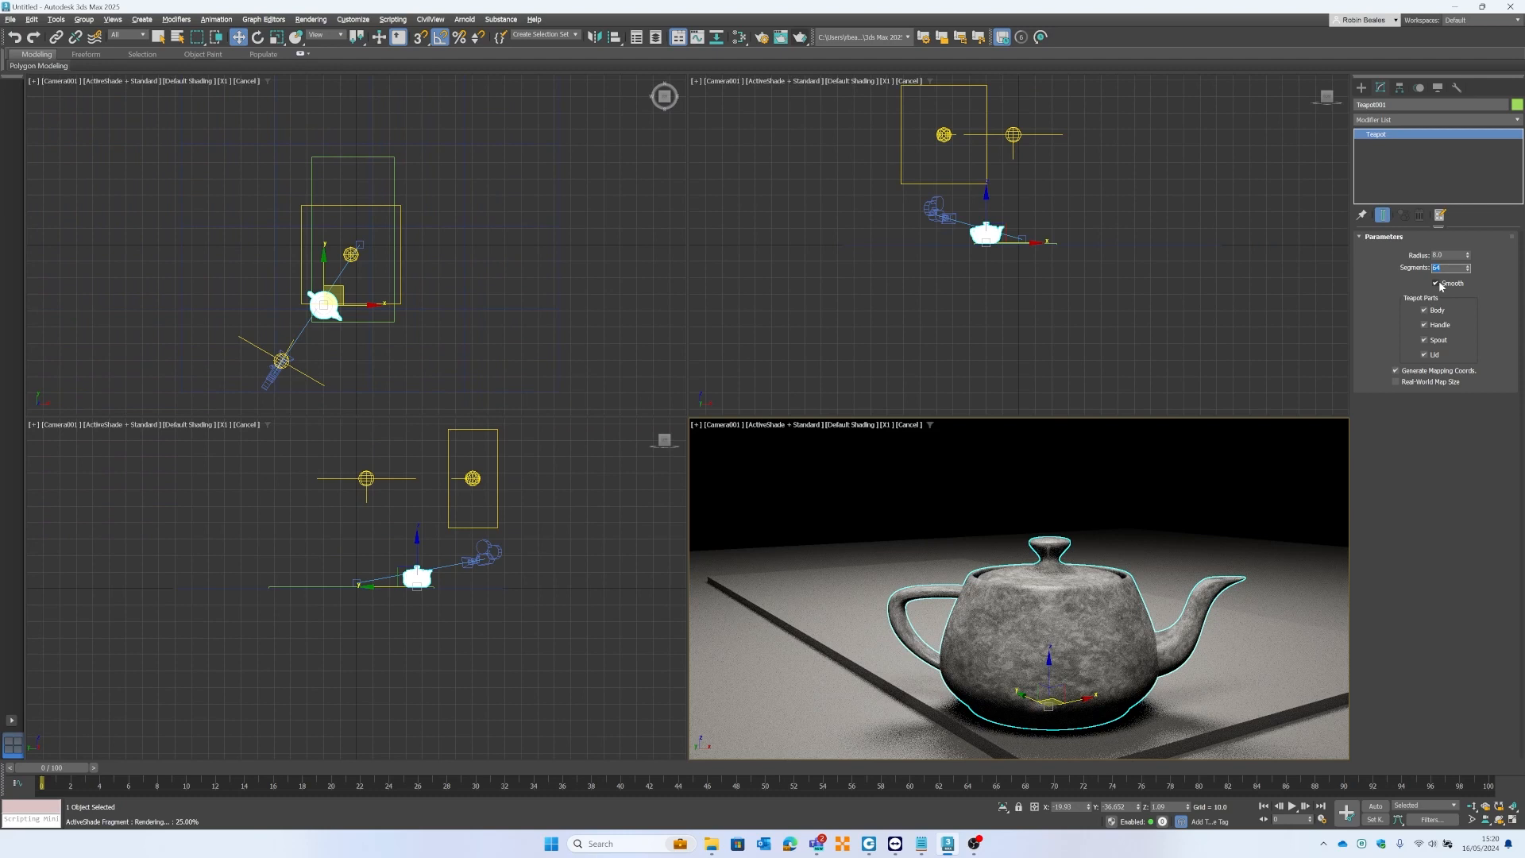
pyautogui.click(1419, 382)
pyautogui.click(1419, 382)
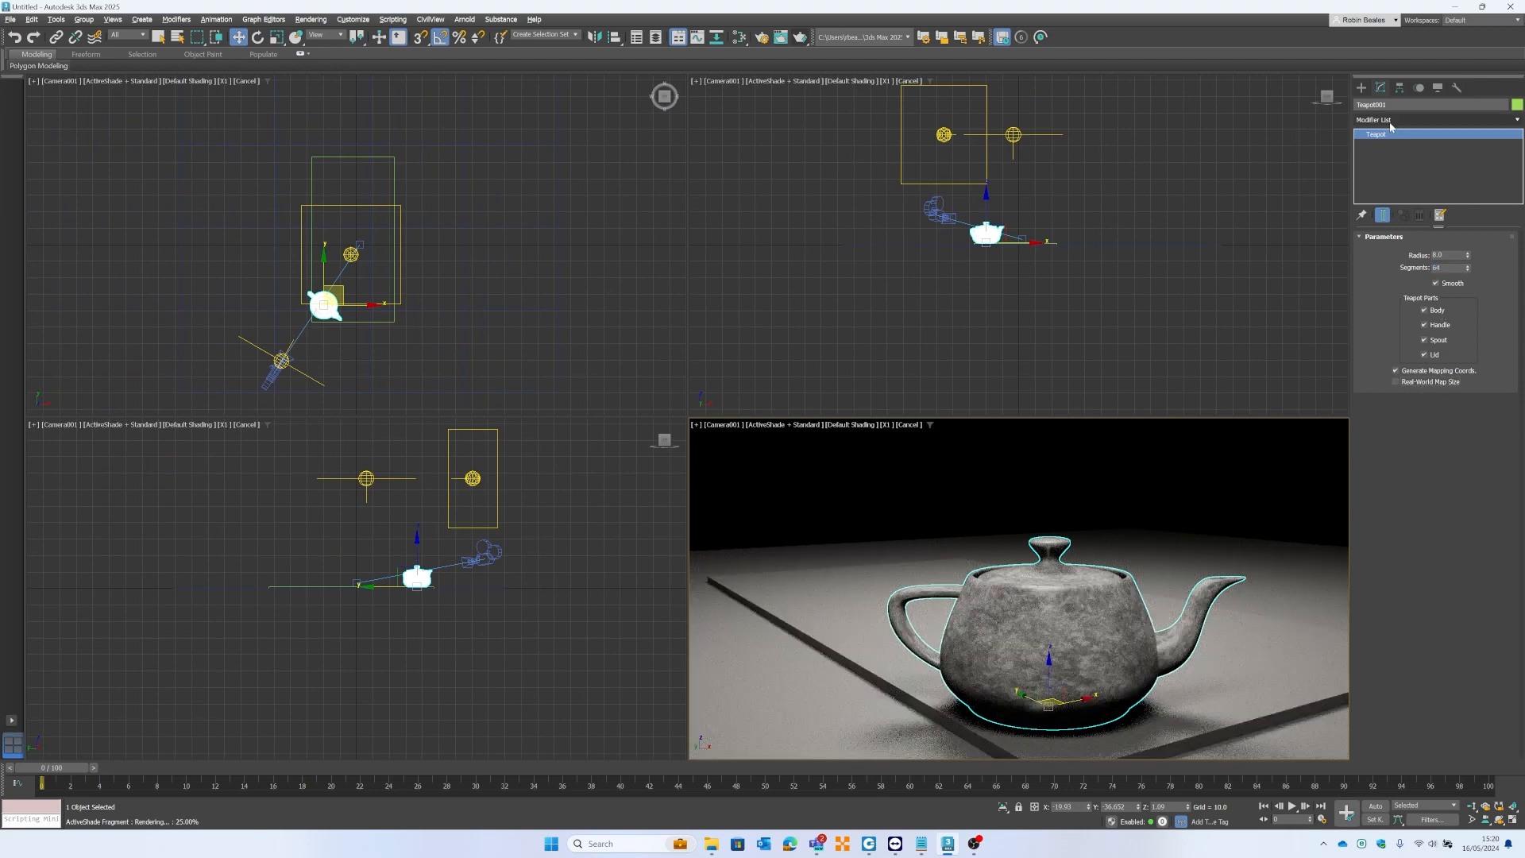
# Render the Camera001 view with the Galv-textured teapot using Arnold.
pyautogui.click(1391, 121)
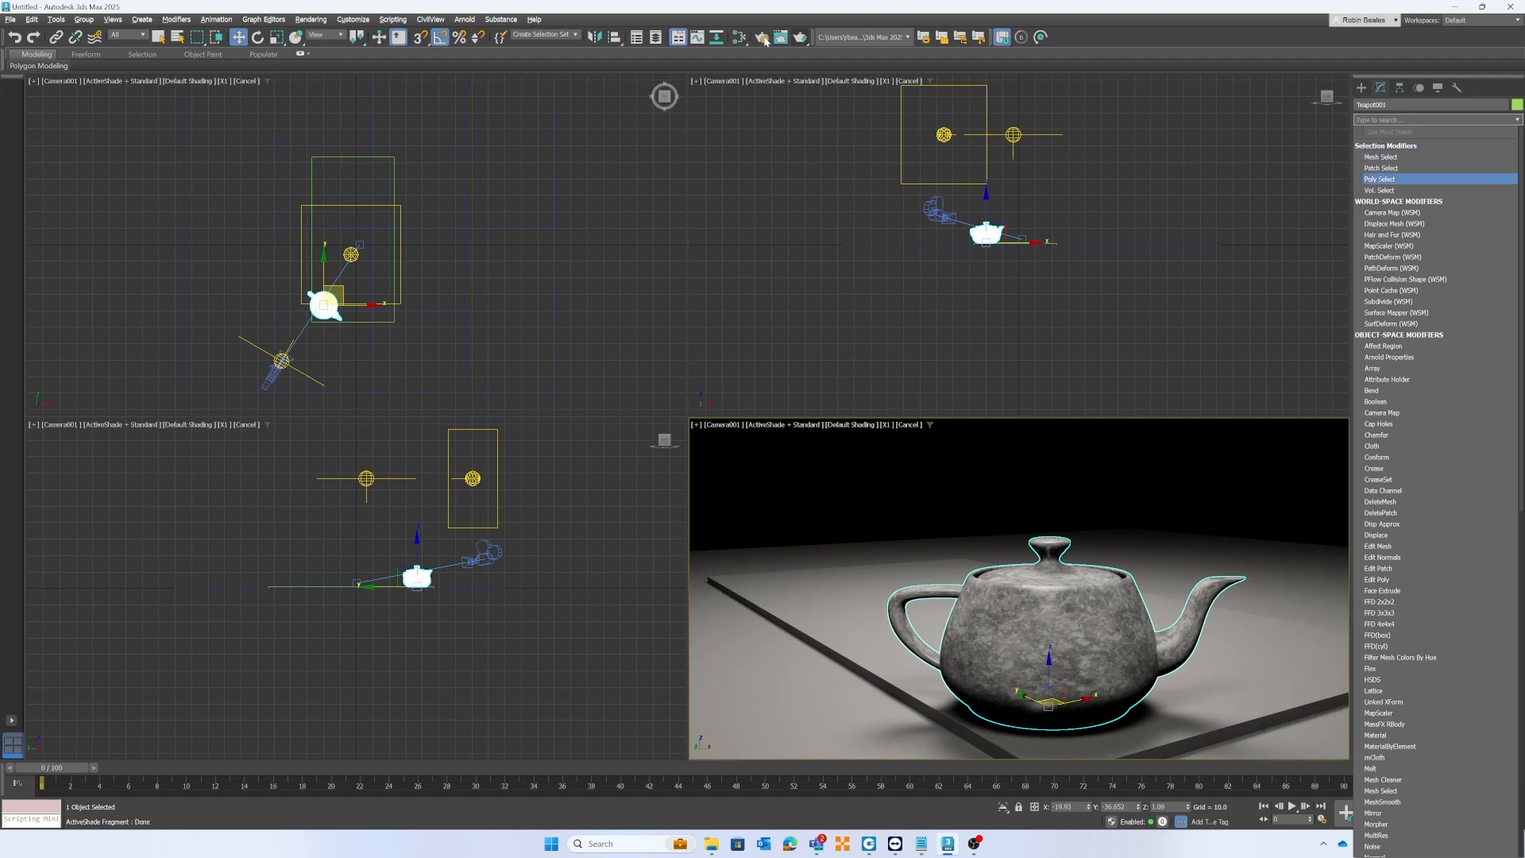
pyautogui.click(801, 41)
pyautogui.click(800, 38)
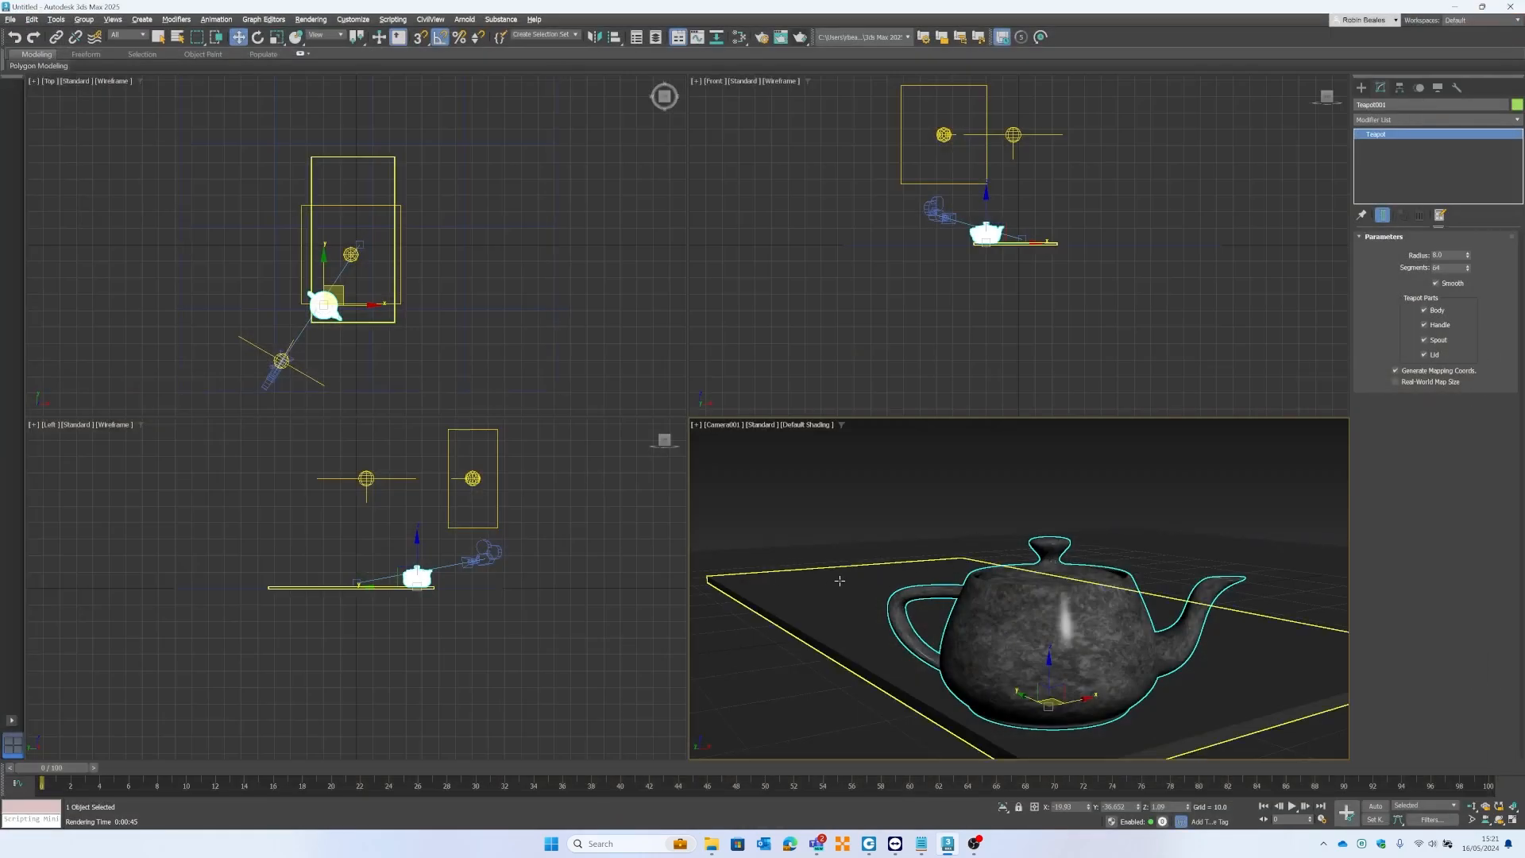
# Assign the Galv material to the box from the Slate Material Editor.
pyautogui.click(839, 580)
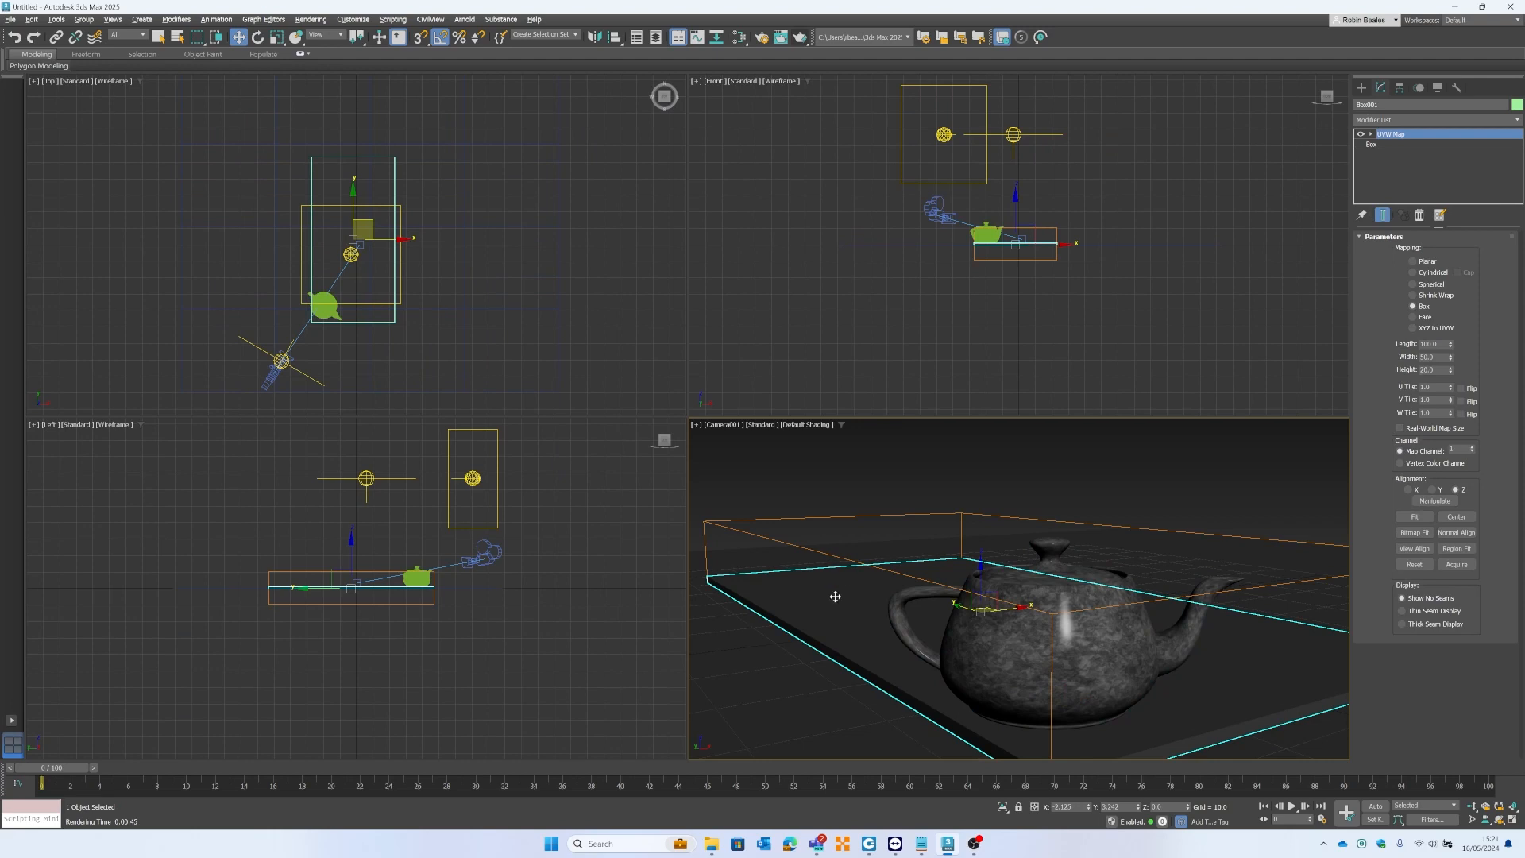
pyautogui.press('m')
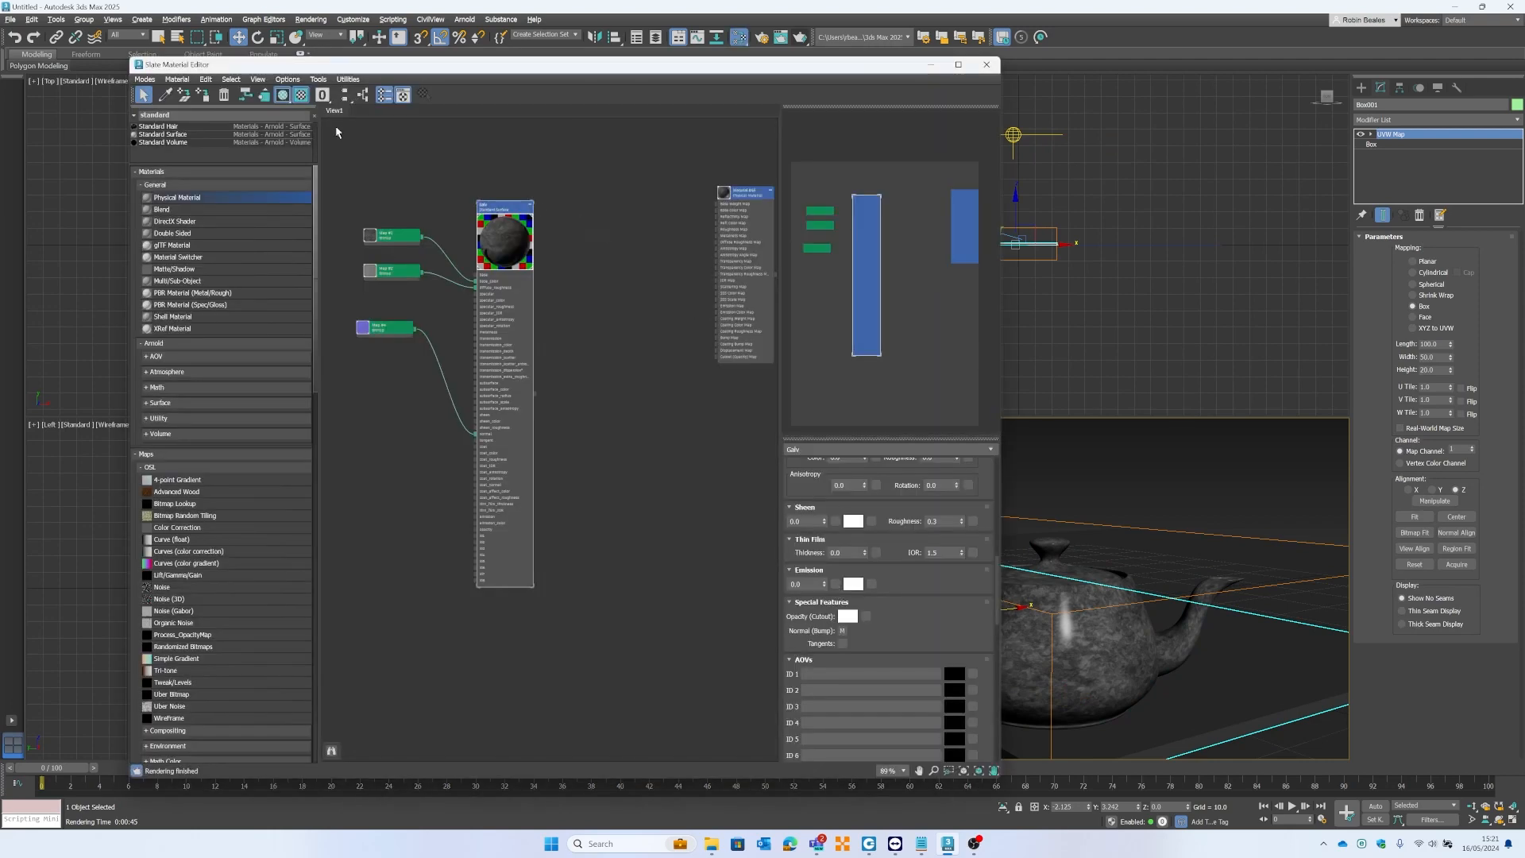
pyautogui.click(202, 99)
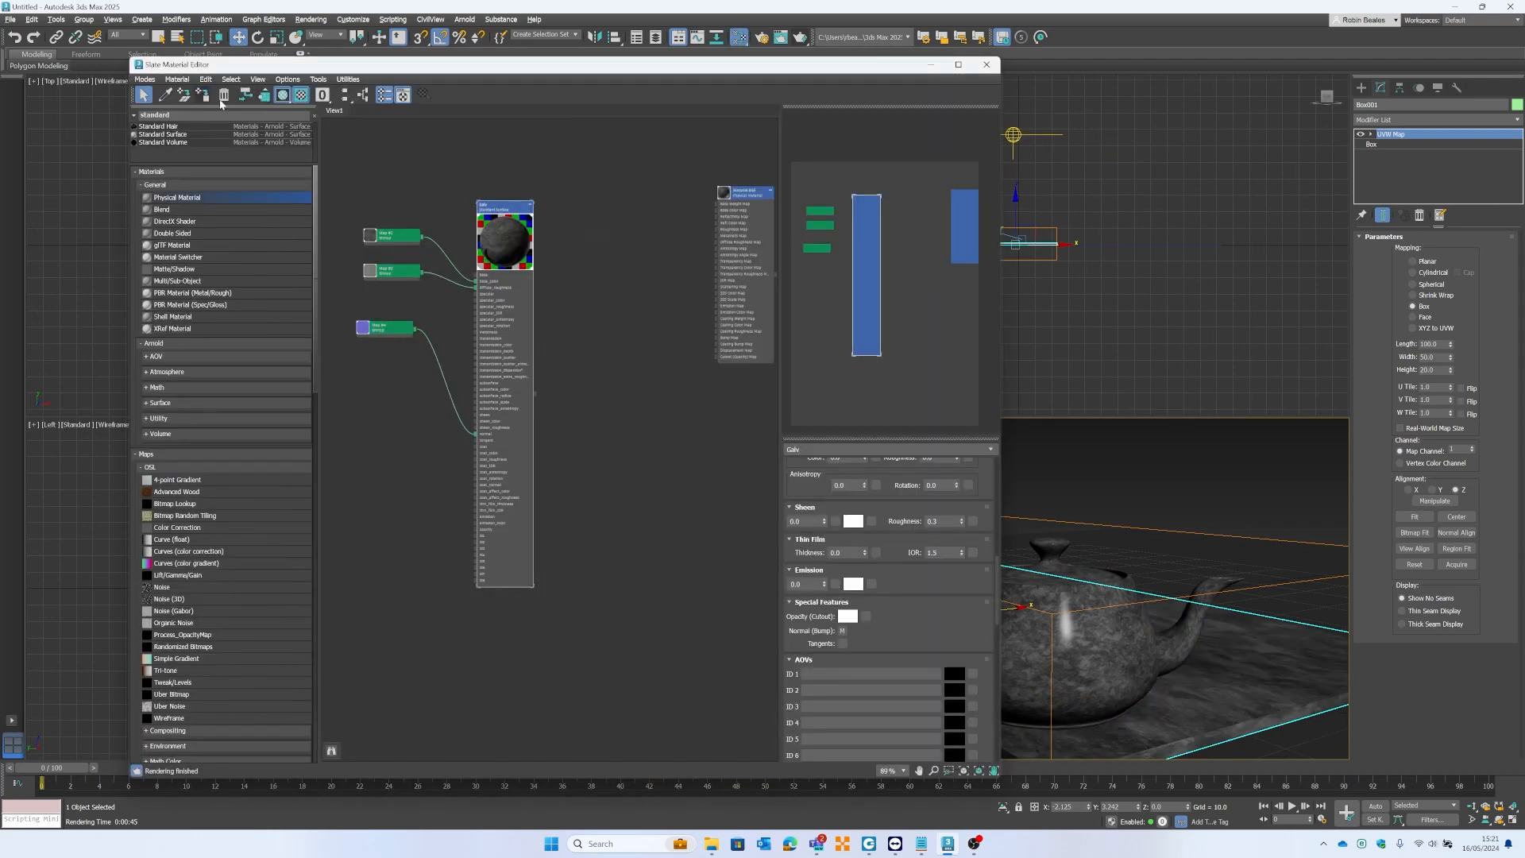
# Duplicate the Physical Material node in the Slate view and apply the Satin Paint preset to the copy.
pyautogui.click(752, 195)
pyautogui.moveTo(752, 196)
pyautogui.keyDown('shift'); pyautogui.mouseDown()
pyautogui.moveTo(636, 325)
pyautogui.moveTo(667, 418)
pyautogui.mouseUp(); pyautogui.keyUp('shift')
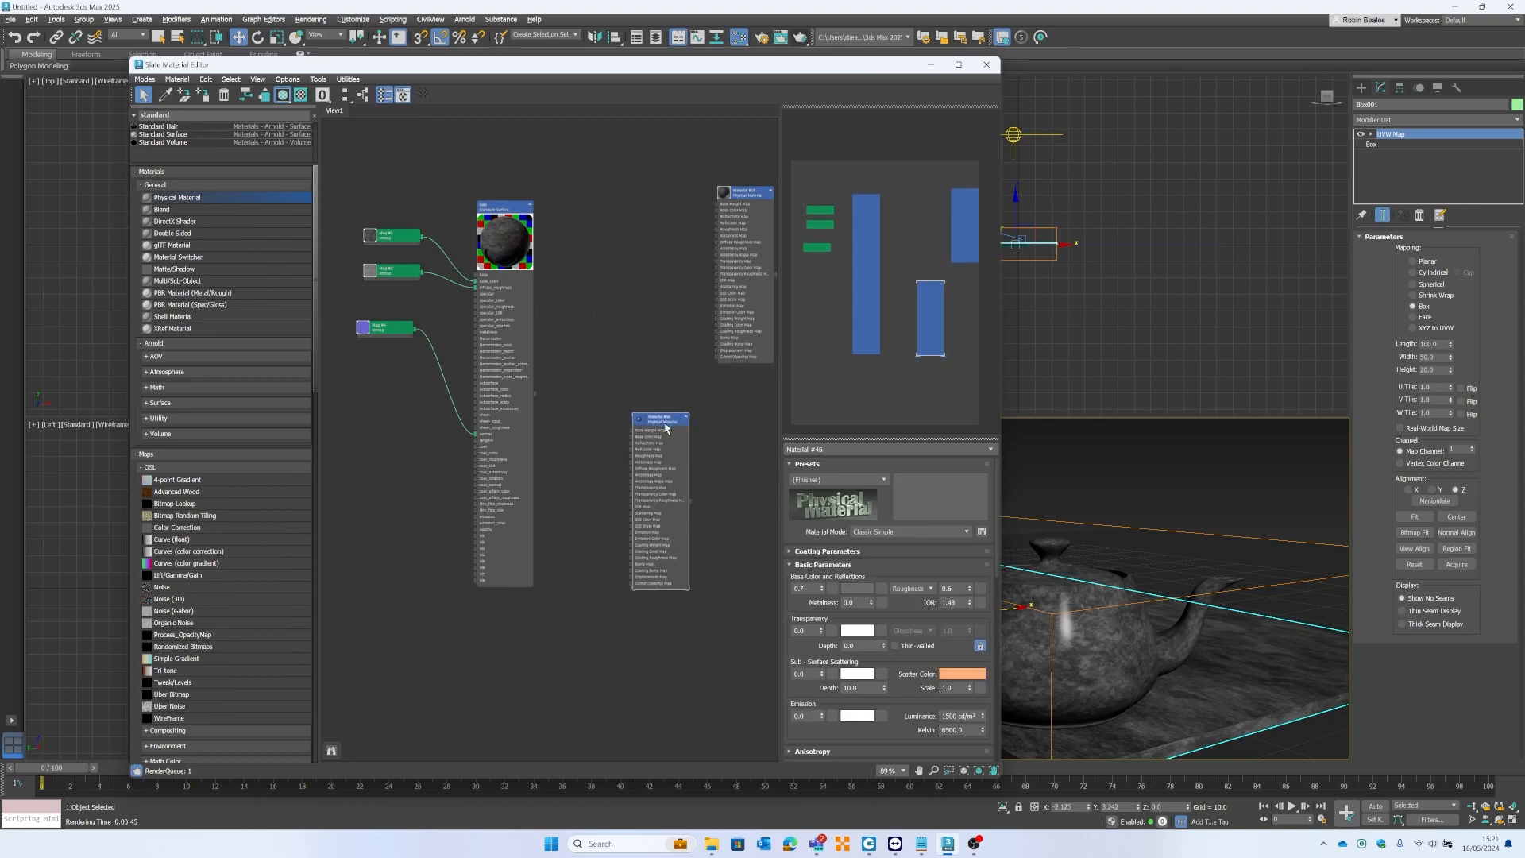
pyautogui.click(844, 477)
pyautogui.click(817, 515)
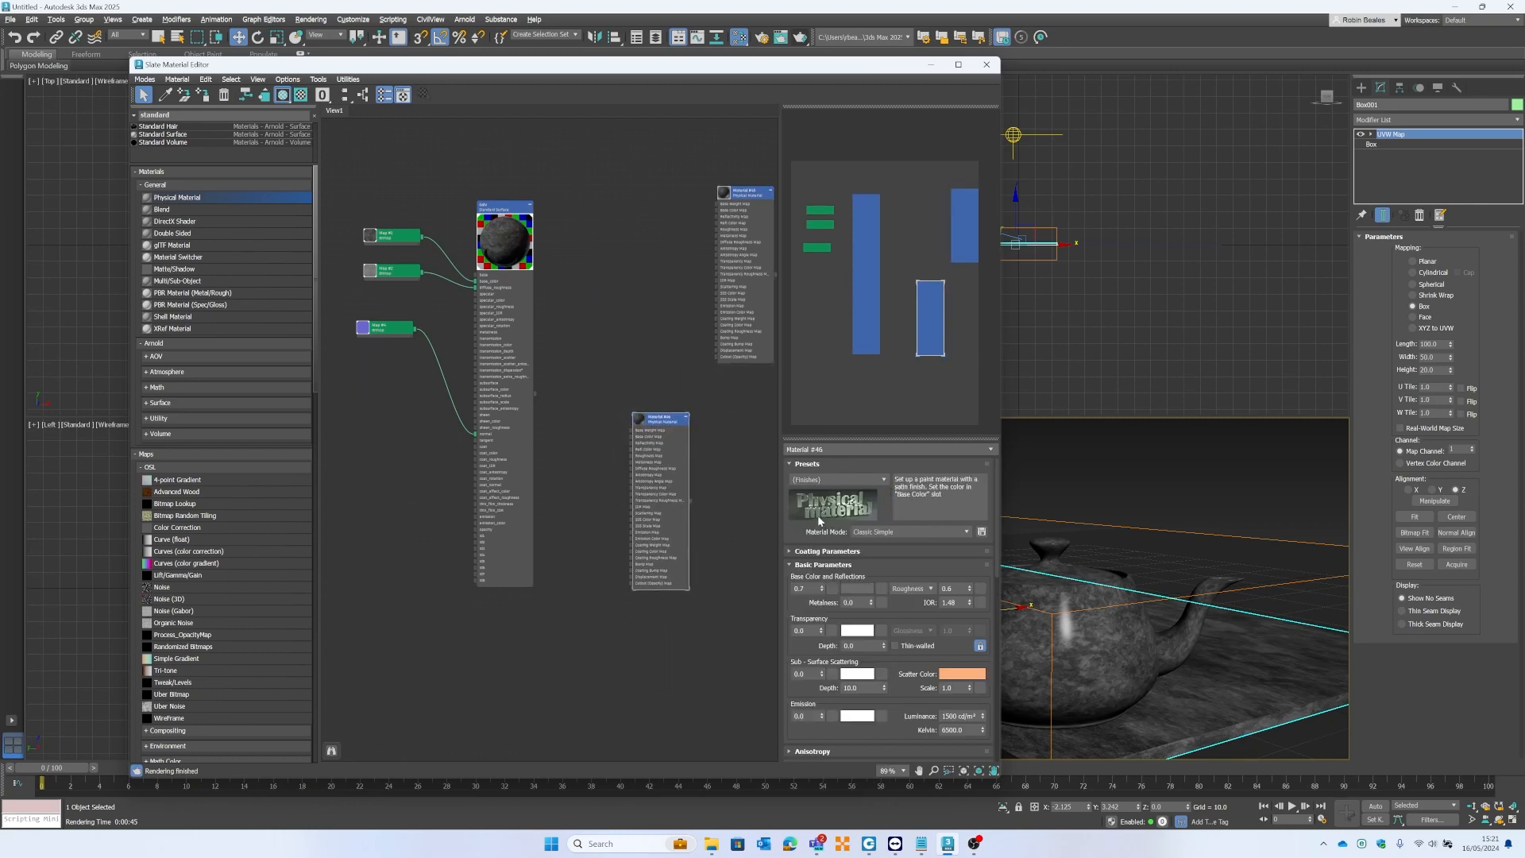
# Set the base color of the copied Satin Paint material to a saturated orange, RGB 255, 112, 0.
pyautogui.click(862, 589)
pyautogui.moveTo(579, 474)
pyautogui.mouseDown()
pyautogui.moveTo(566, 467)
pyautogui.moveTo(574, 483)
pyautogui.mouseUp()
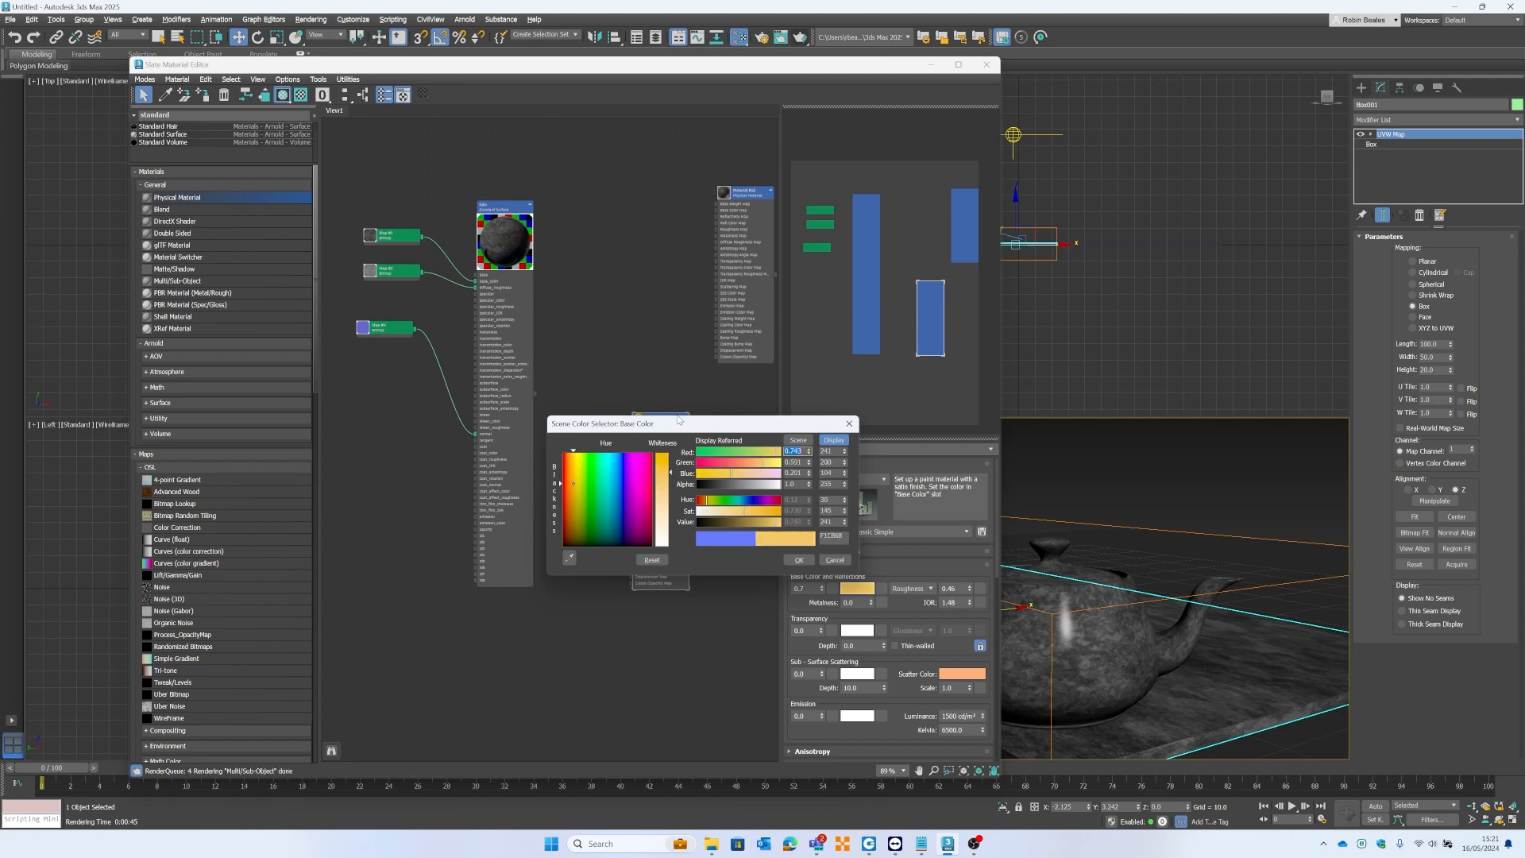
pyautogui.moveTo(665, 472); pyautogui.dragTo(666, 452)
pyautogui.moveTo(574, 483); pyautogui.dragTo(567, 481)
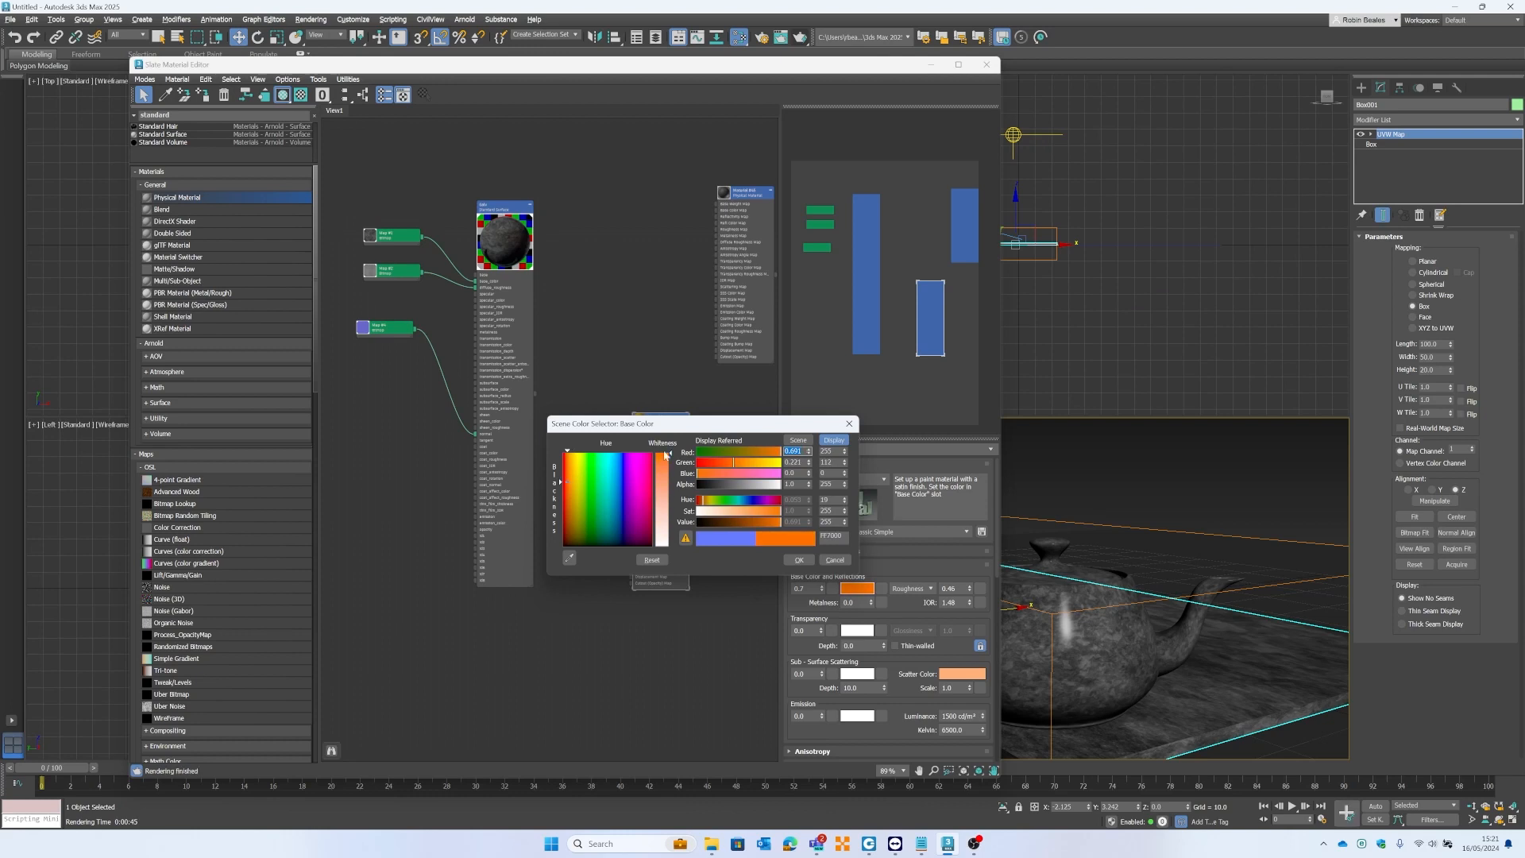
pyautogui.click(799, 560)
# Assign the orange Satin Paint material to the teapot and close the Slate Material Editor.
pyautogui.click(1201, 636)
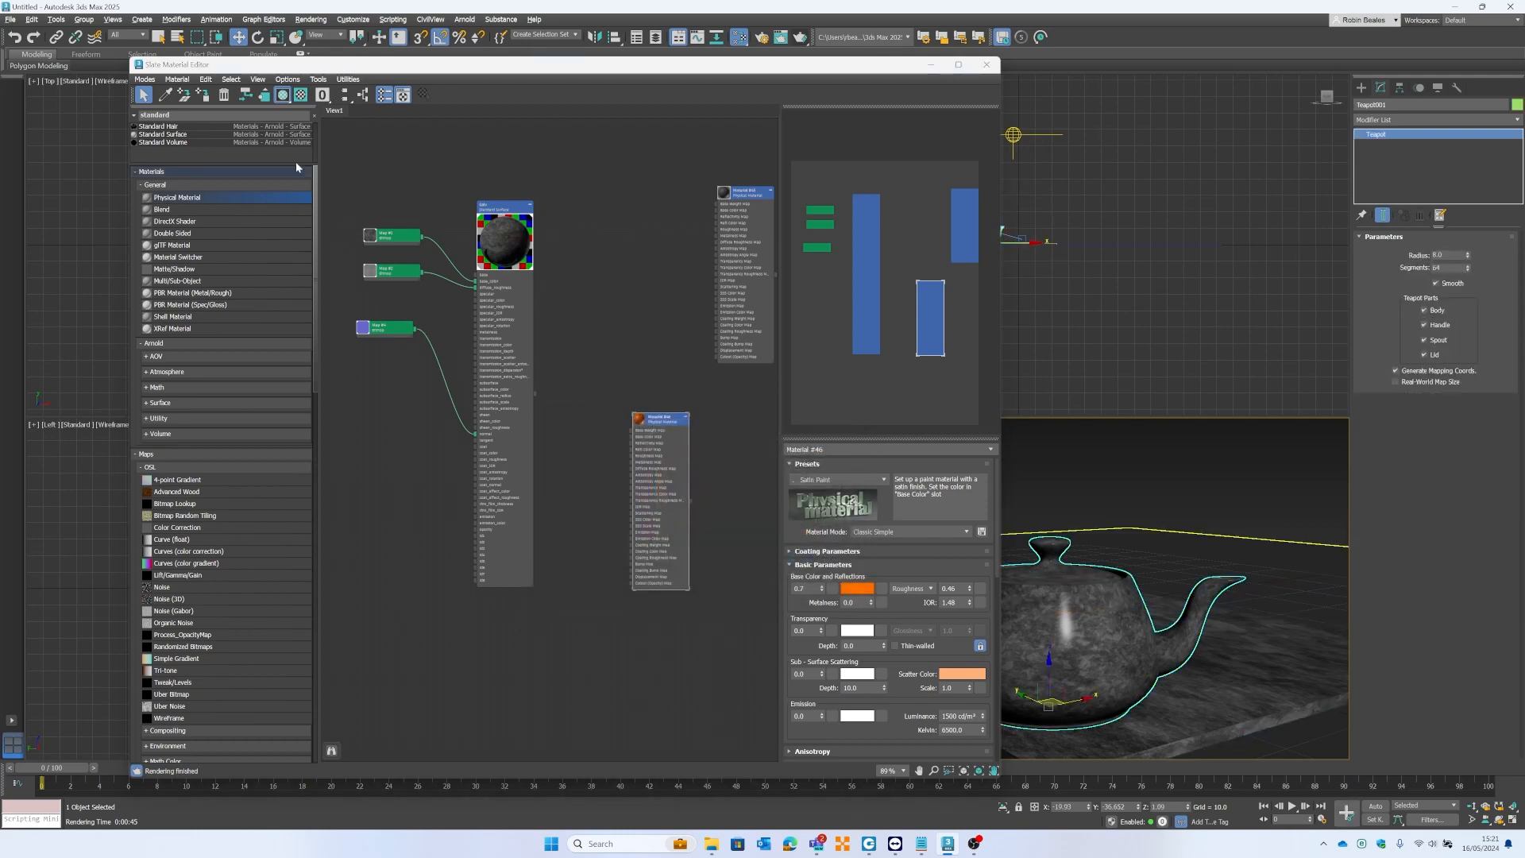
pyautogui.click(197, 96)
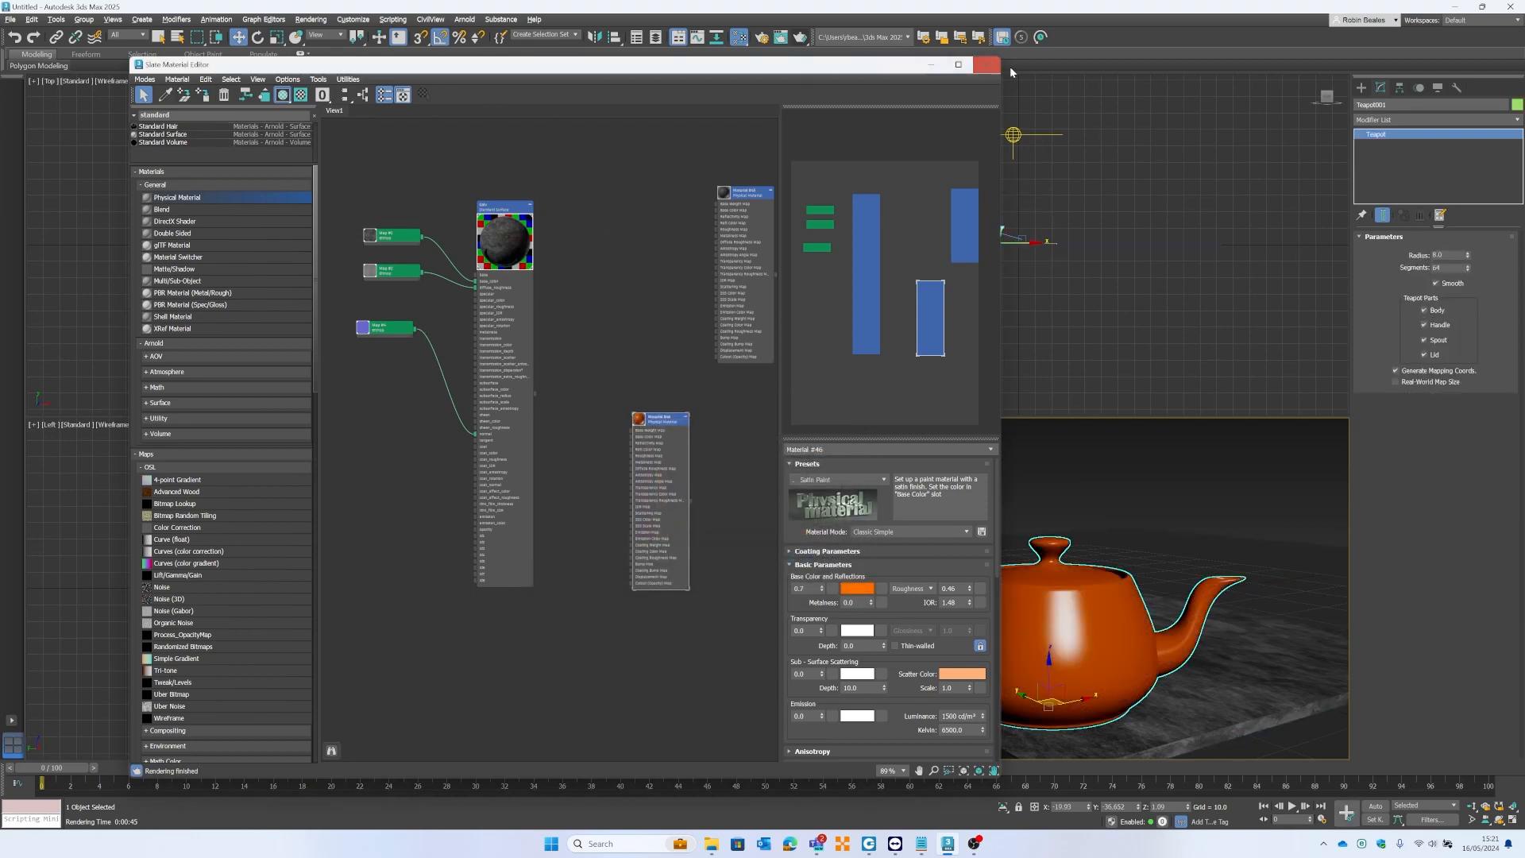
pyautogui.click(987, 65)
# Start ActiveShade rendering in the Camera001 viewport and open the Arnold RenderView.
pyautogui.click(758, 428)
pyautogui.click(803, 438)
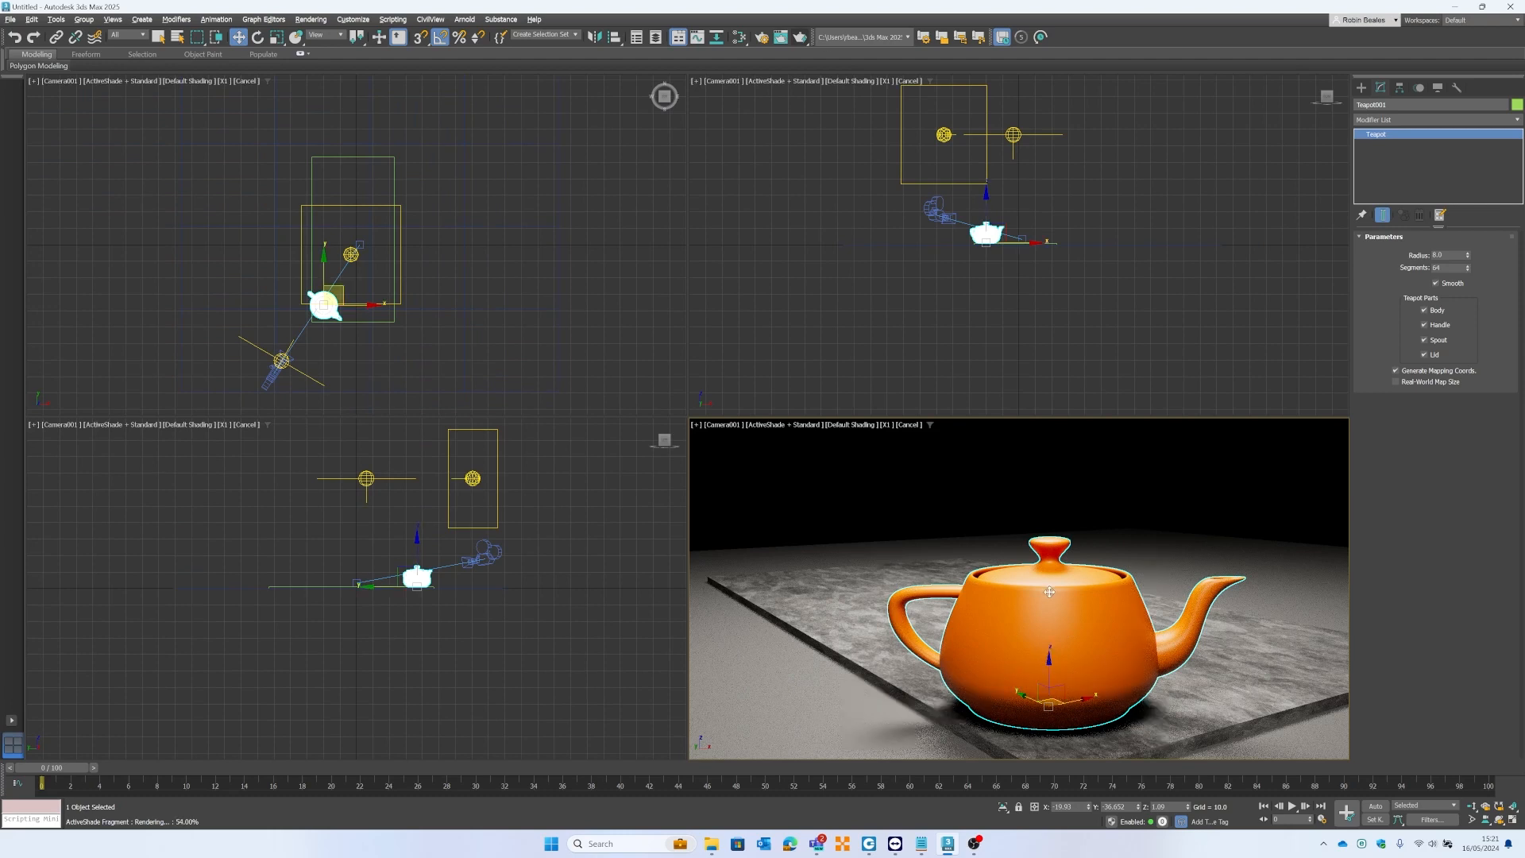
pyautogui.click(799, 36)
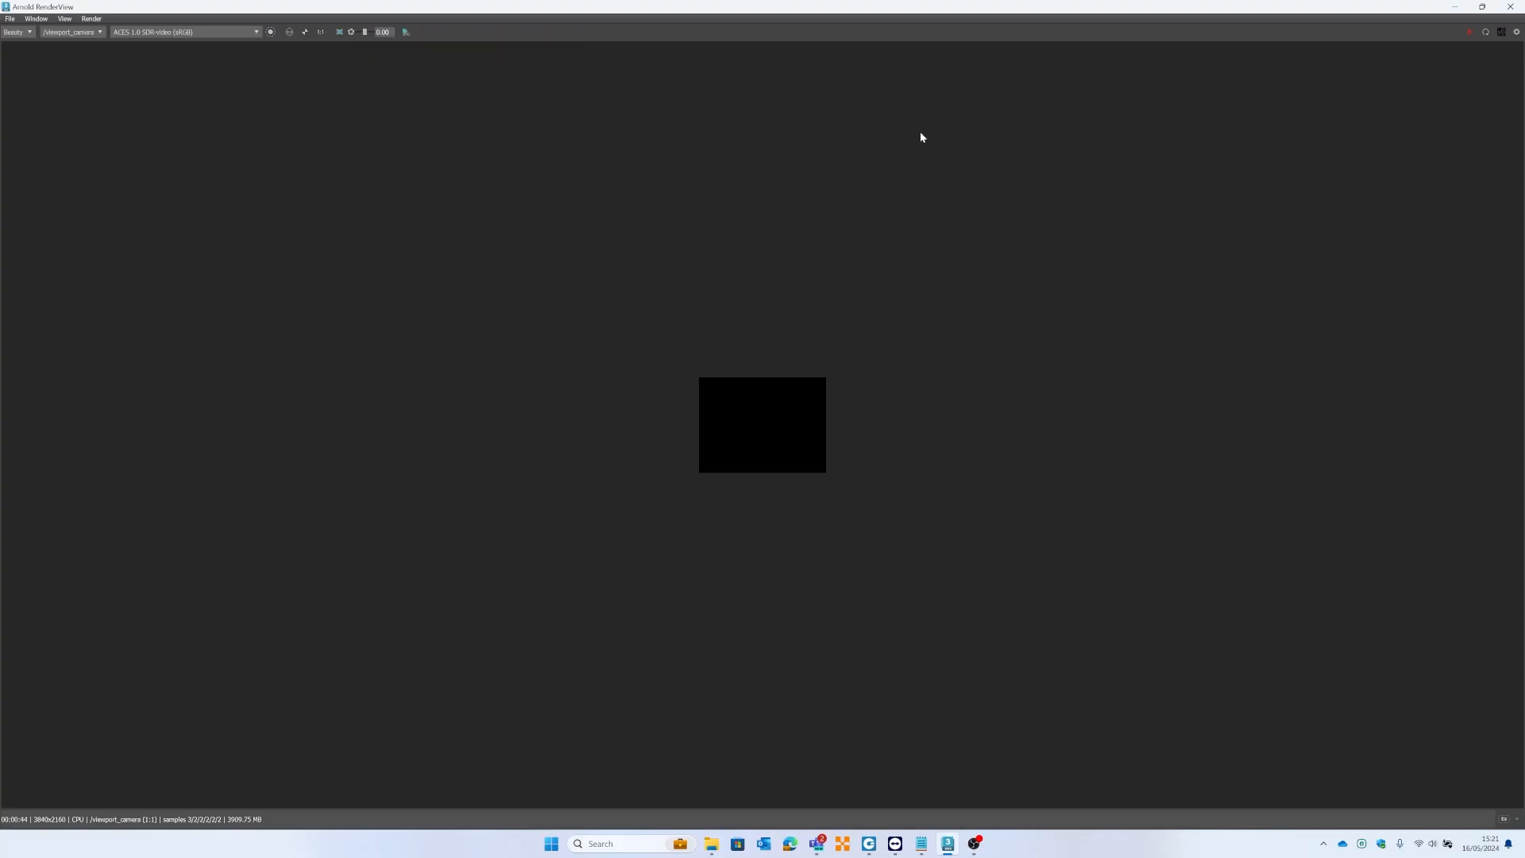